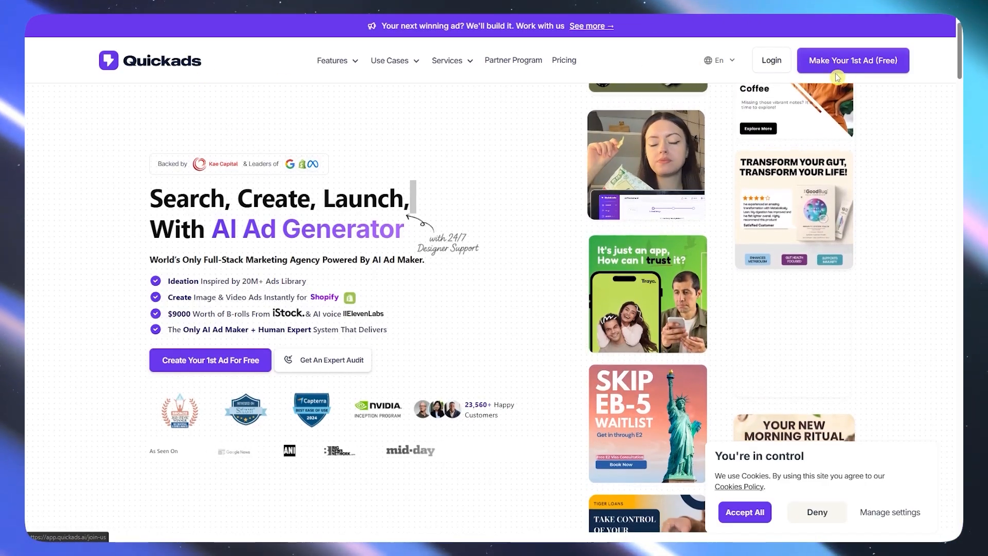
Start creating a first free ad and choose to describe the product instead of giving a website link
{"action": "left_click", "coordinate": [859, 69]}
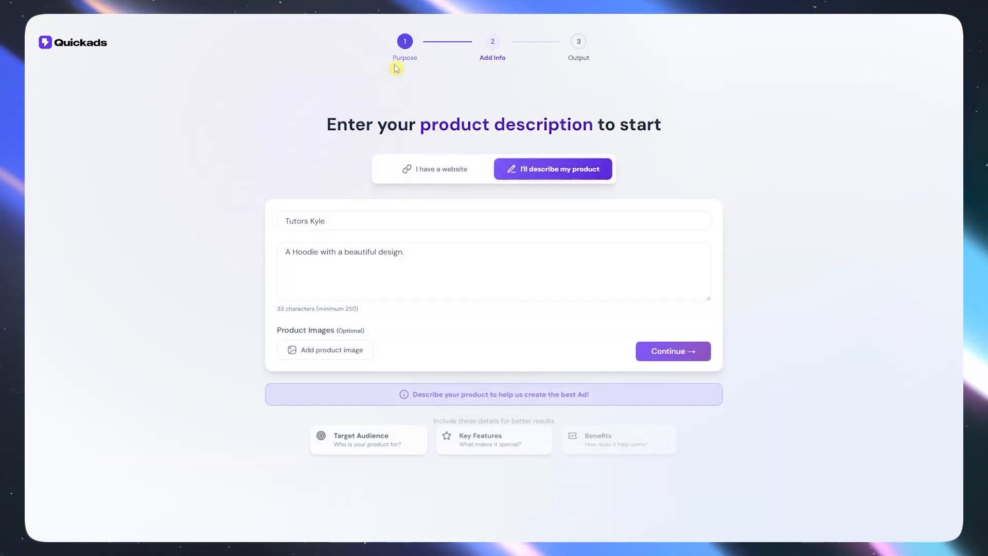
{"action": "left_click_drag", "start_coordinate": [336, 124], "coordinate": [614, 144]}
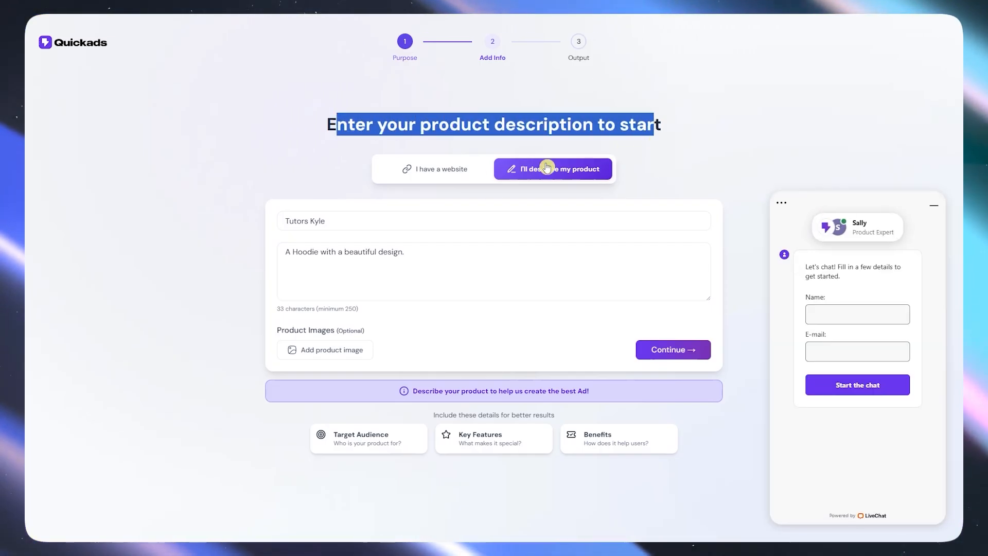
{"action": "left_click", "coordinate": [441, 169]}
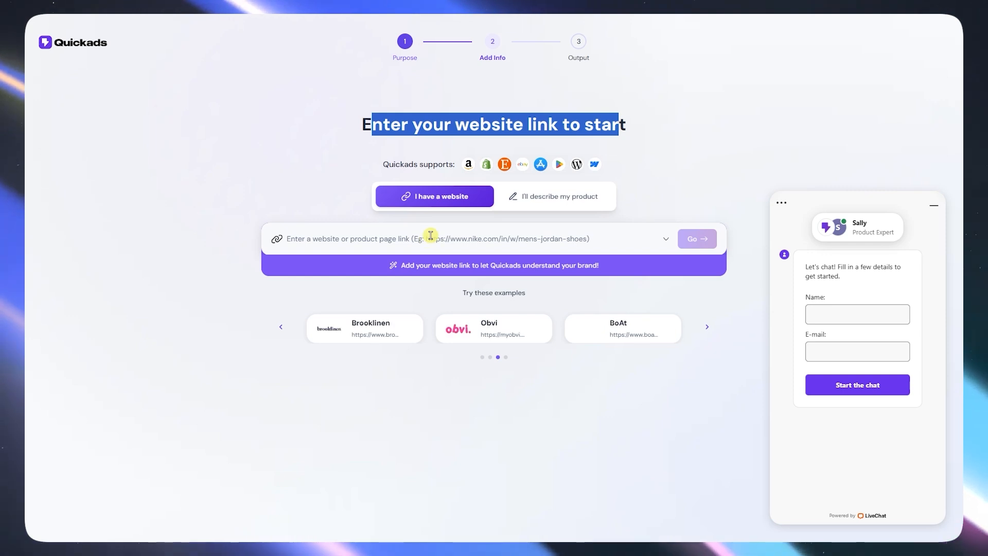
{"action": "left_click", "coordinate": [538, 205]}
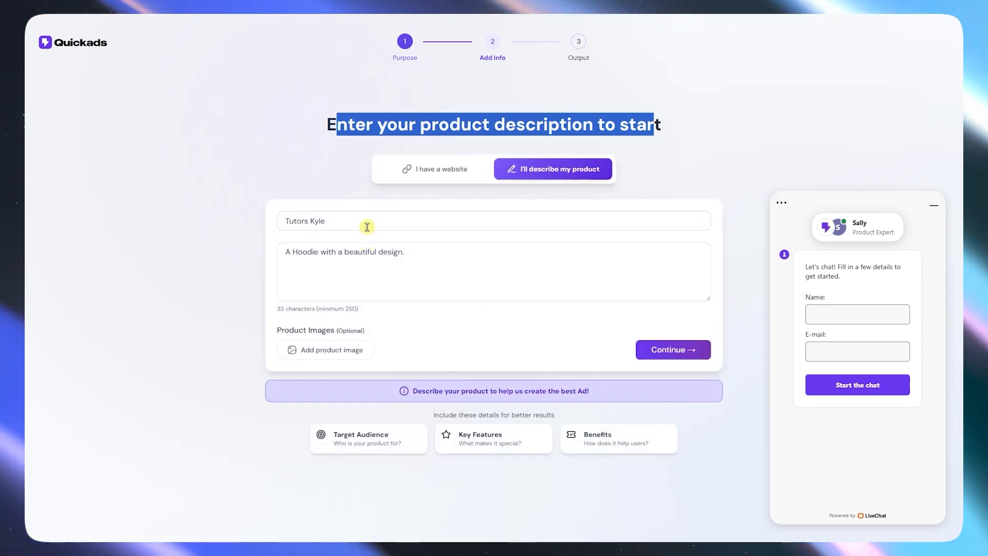
Clear the existing product description and replace the brand name with "GlowSip Tumblers"
{"action": "left_click_drag", "start_coordinate": [411, 253], "coordinate": [275, 252]}
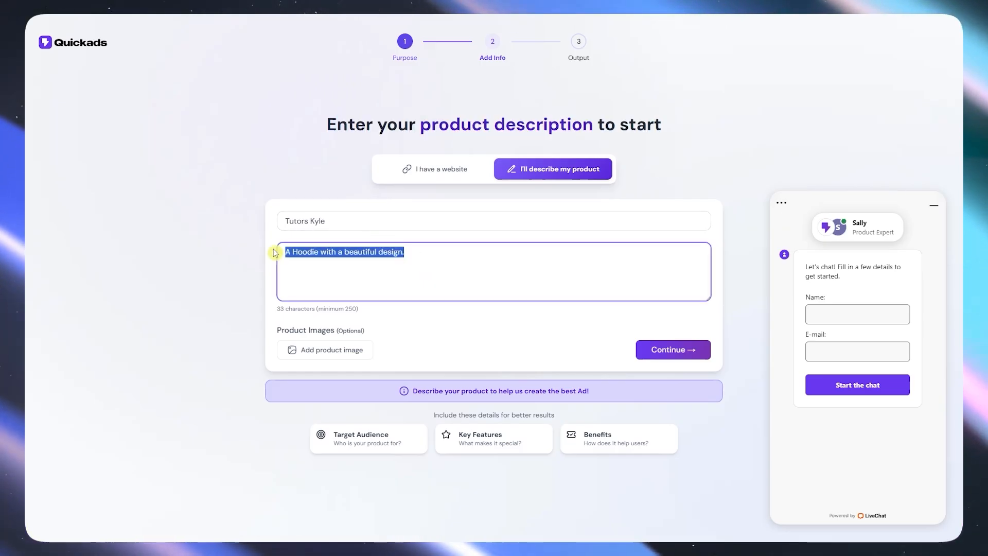
{"action": "key", "text": "BackSpace"}
{"action": "left_click_drag", "start_coordinate": [346, 222], "coordinate": [223, 214]}
{"action": "key", "text": "BackSpace"}
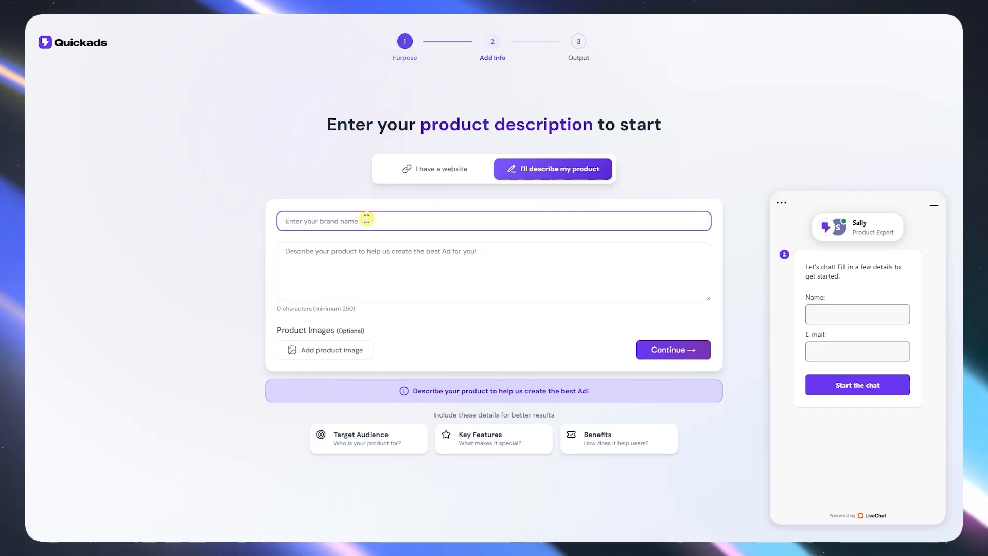
{"action": "type", "text": "GlowSip"}
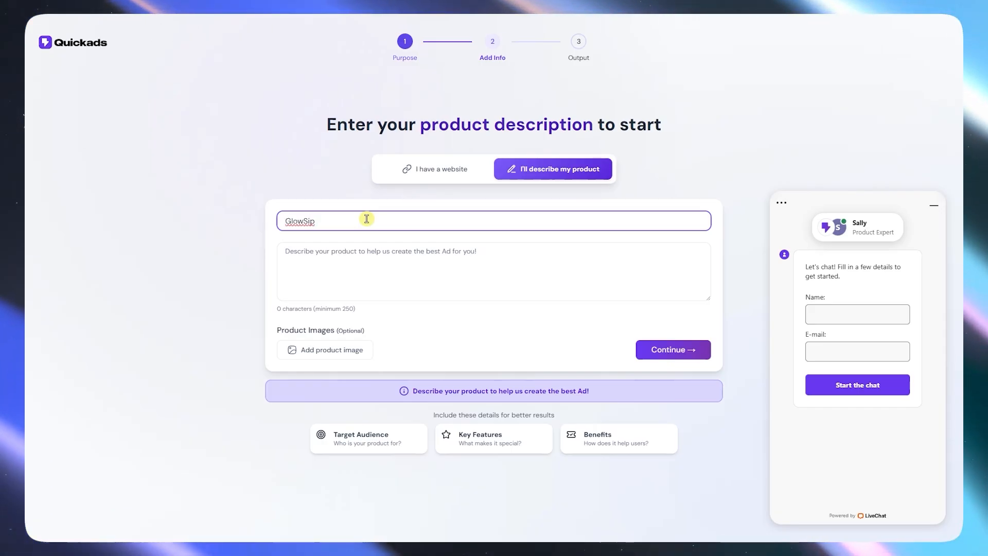
{"action": "type", "text": " Tumblers"}
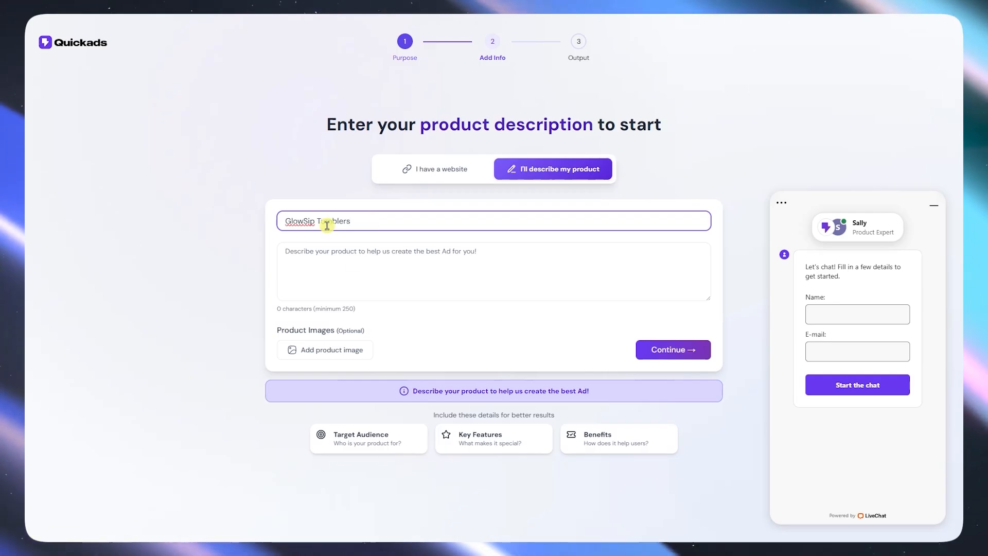
Enter a GlowSip Smart Tumbler description covering water-intake tracking, glowing drink reminders, hot or cold retention, sleek design and smart hydration alerts
{"action": "left_click", "coordinate": [361, 268]}
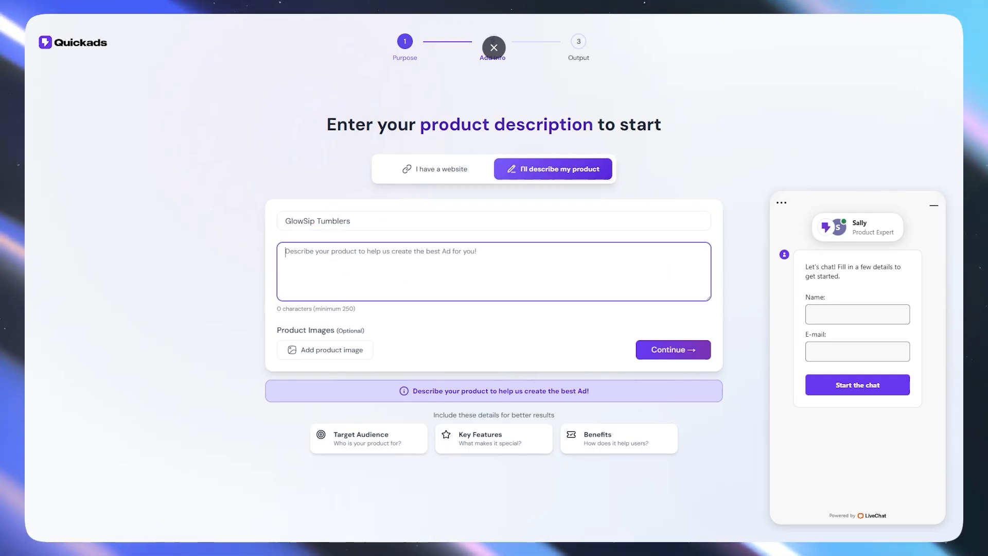
{"action": "left_click", "coordinate": [494, 47]}
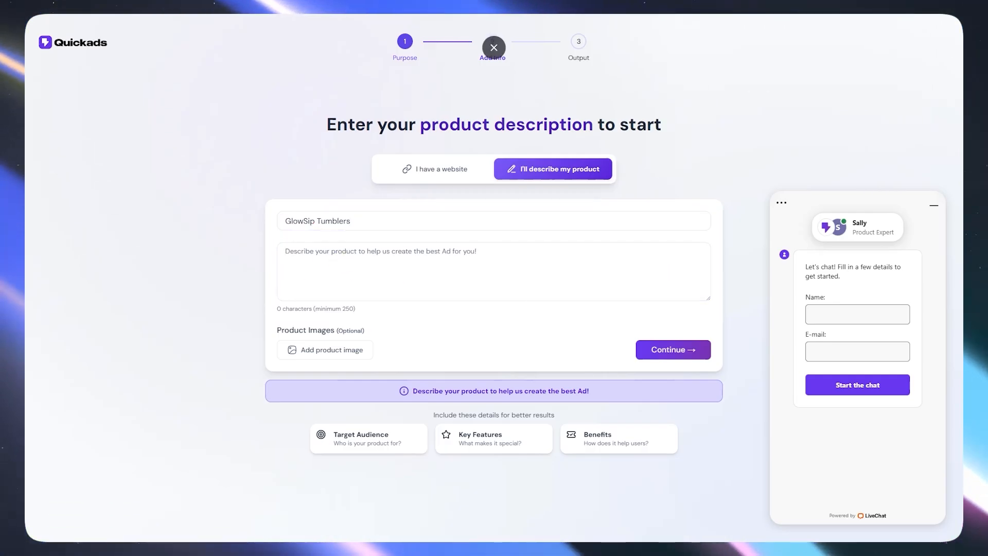
{"action": "left_click", "coordinate": [375, 250]}
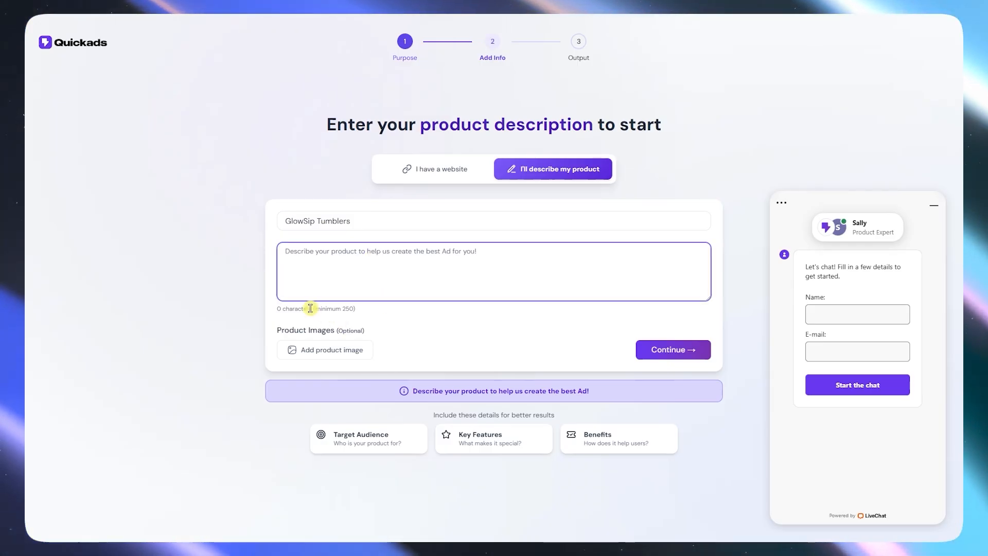
{"action": "left_click_drag", "start_coordinate": [313, 308], "coordinate": [354, 308]}
{"action": "left_click", "coordinate": [349, 253]}
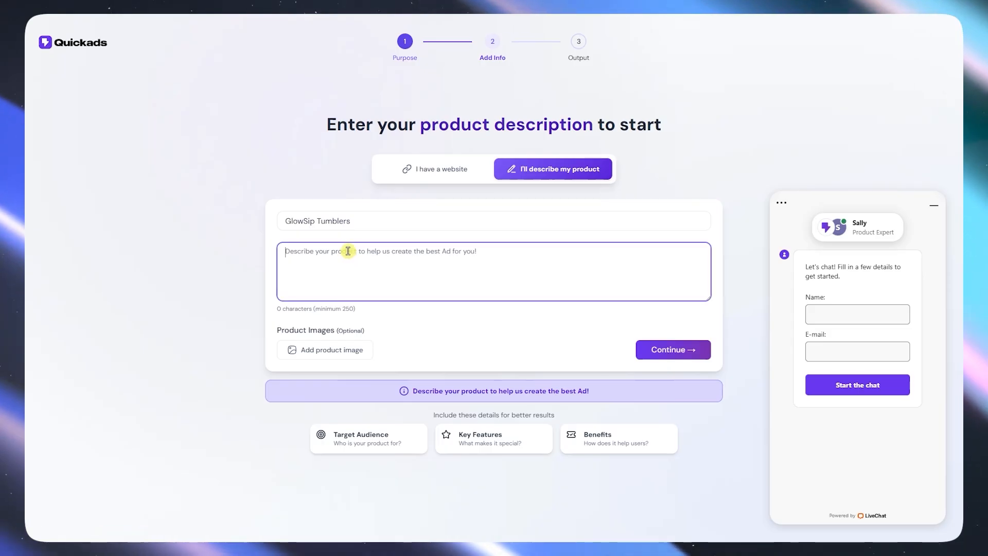
{"action": "type", "text": "Stay hydrated in style with the GlowSip Smart Tumbler. It tracks your water intake, glows to remind you when it’s time to drink, and keeps your beverage hot or cold for hours. With a sleek design and smart hydration alerts, it’s perfect for busy lifestyles, workouts, or your daily desk setup."}
{"action": "left_click", "coordinate": [418, 289]}
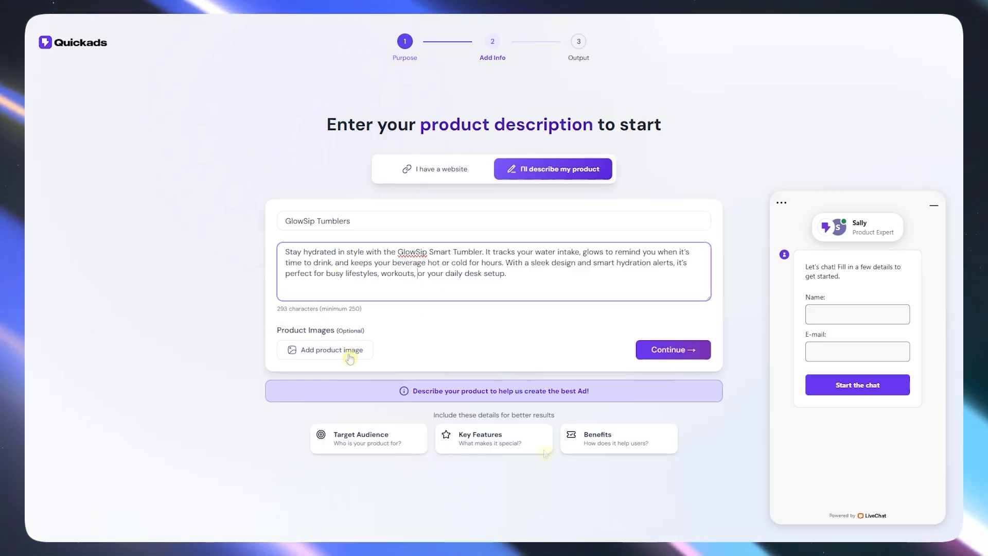
{"action": "left_click", "coordinate": [350, 357]}
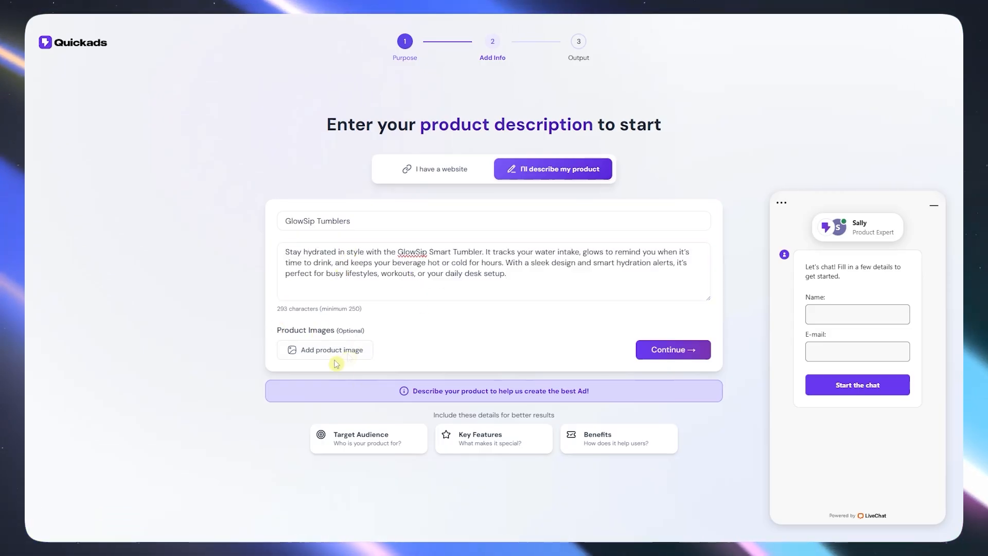
{"action": "left_click", "coordinate": [319, 355]}
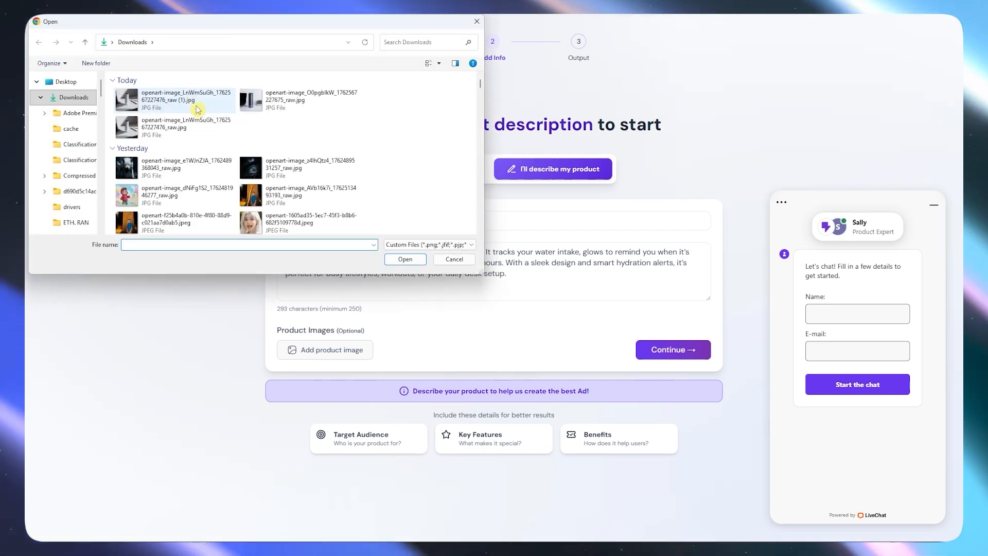
{"action": "left_click", "coordinate": [186, 107]}
{"action": "left_click", "coordinate": [405, 259]}
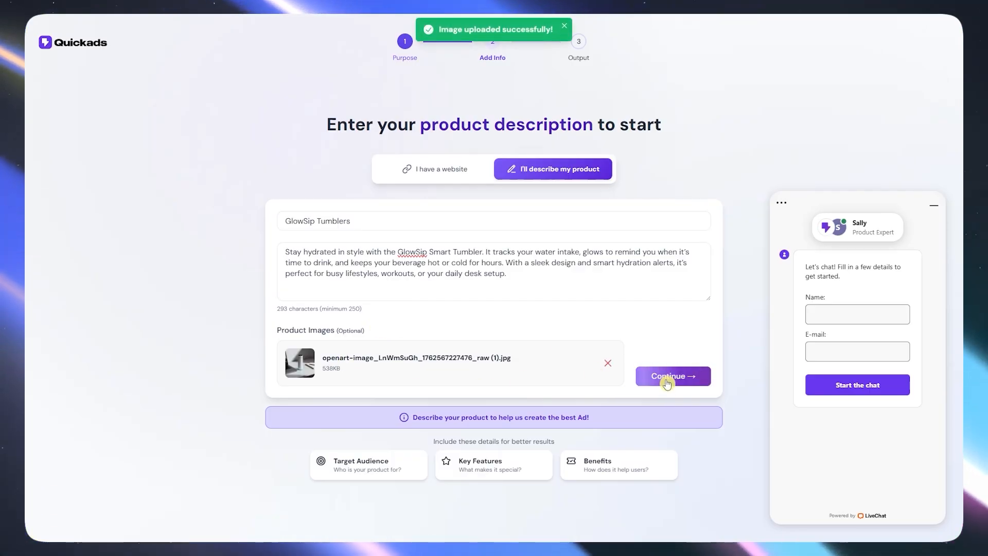
{"action": "left_click", "coordinate": [674, 384]}
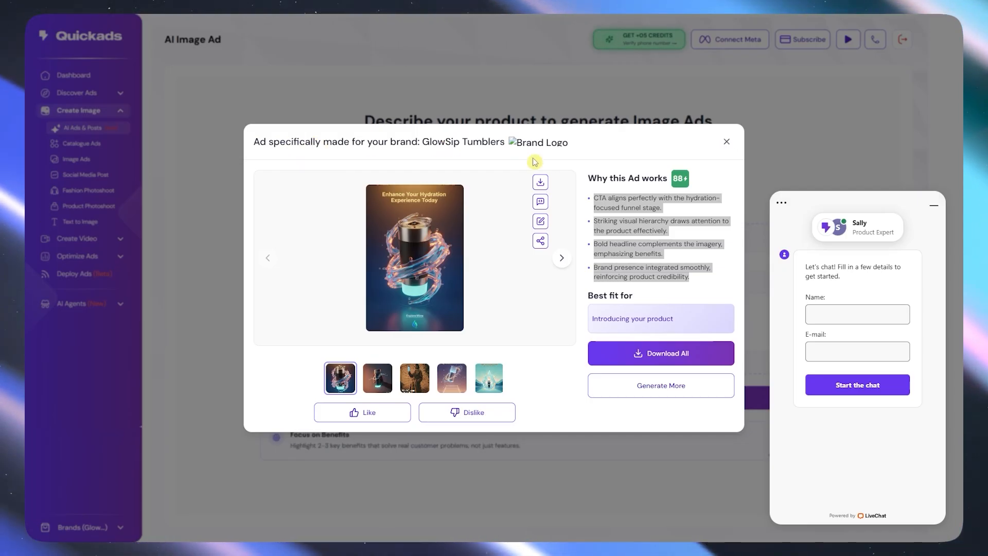
Request a download of the first generated tumbler ad and choose the $1 Trial plan
{"action": "left_click", "coordinate": [432, 232]}
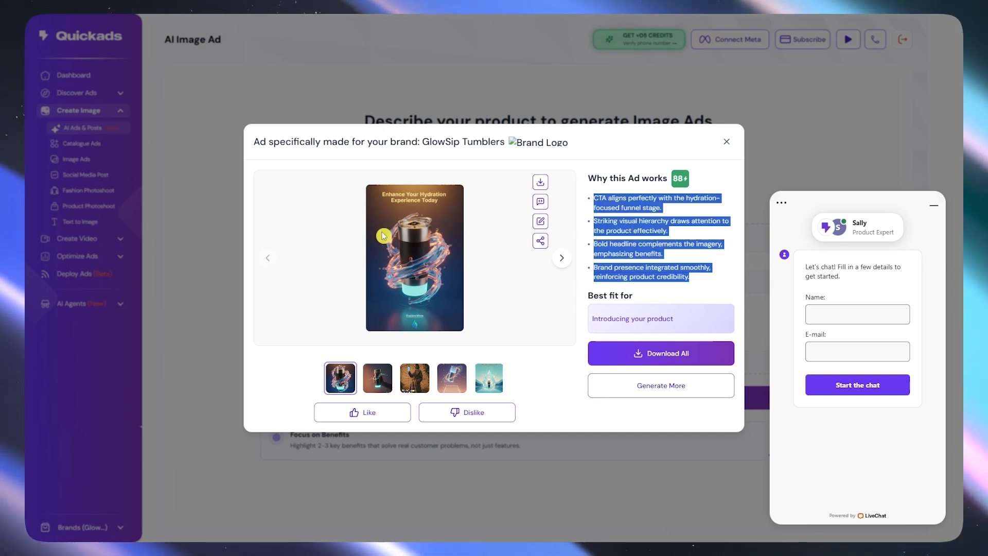
{"action": "left_click", "coordinate": [540, 182]}
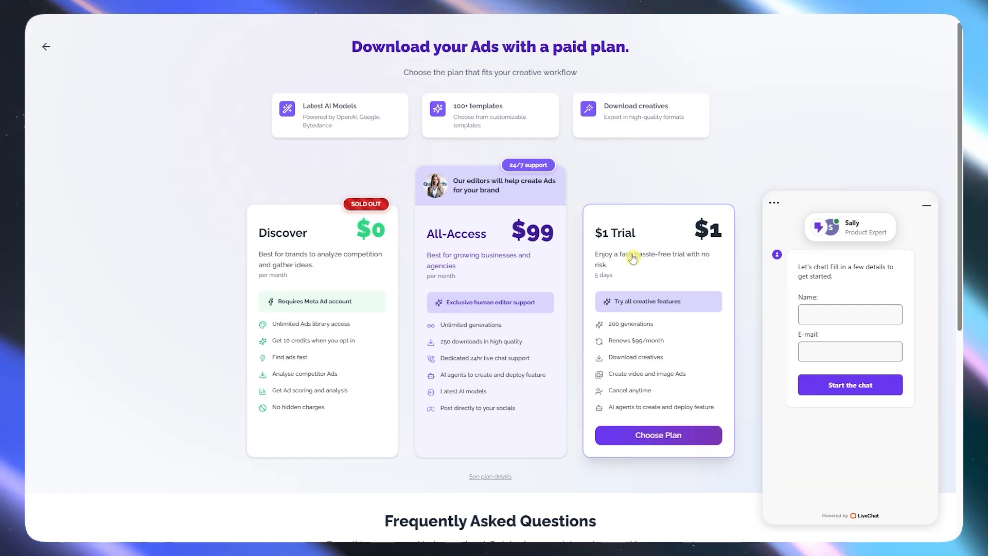
{"action": "left_click", "coordinate": [661, 446]}
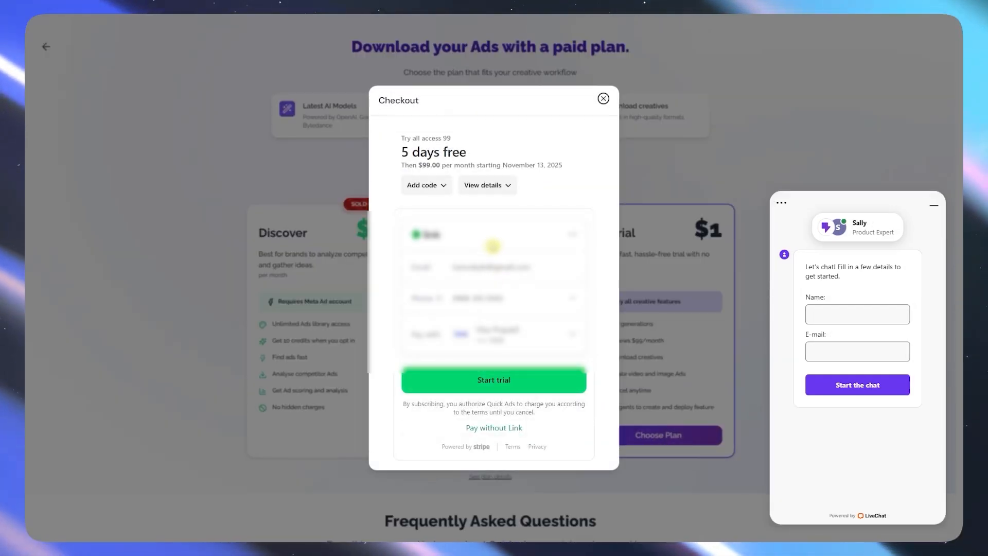
Open the promotion code entry in the checkout, leave it empty and start the trial
{"action": "left_click", "coordinate": [430, 192]}
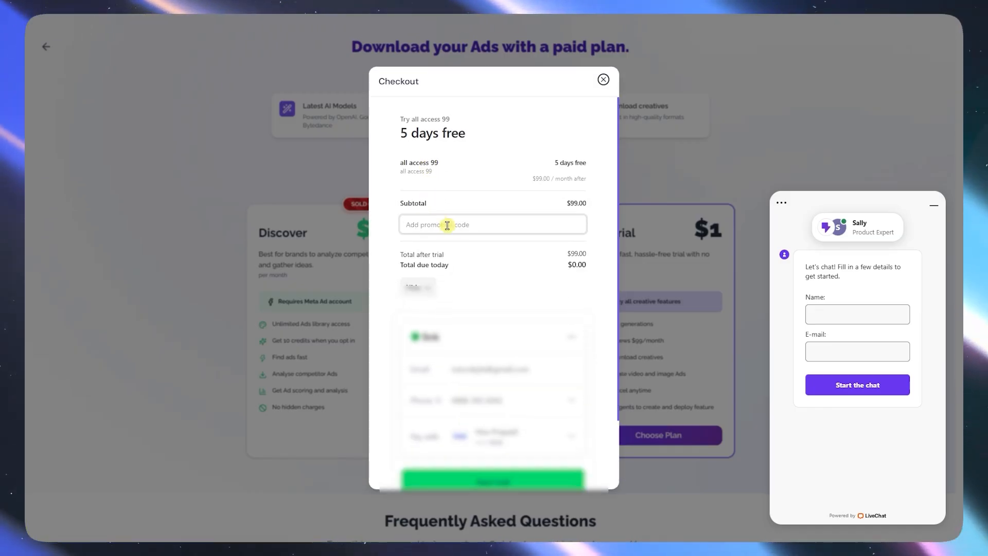
{"action": "left_click", "coordinate": [501, 228]}
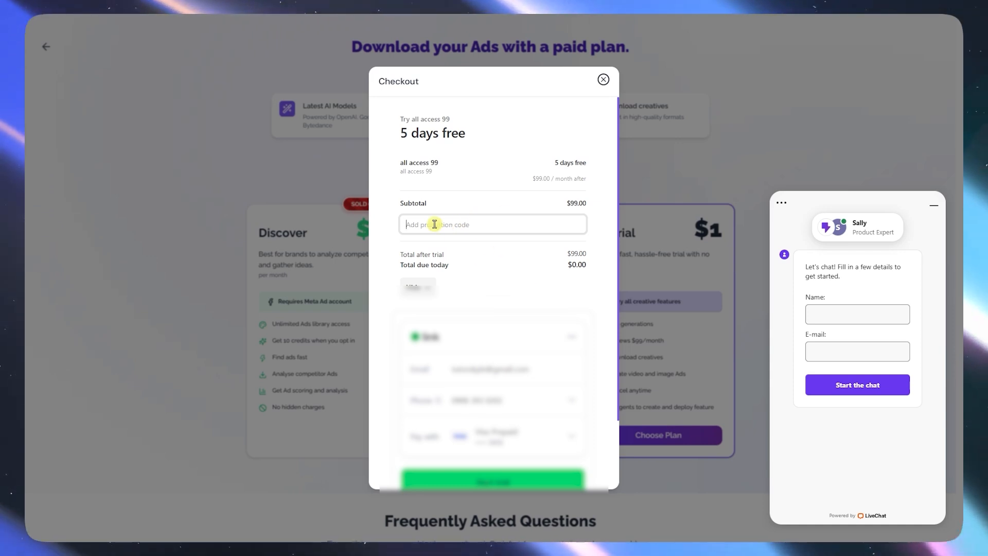
{"action": "scroll", "coordinate": [498, 333], "scroll_direction": "down", "scroll_amount": 2}
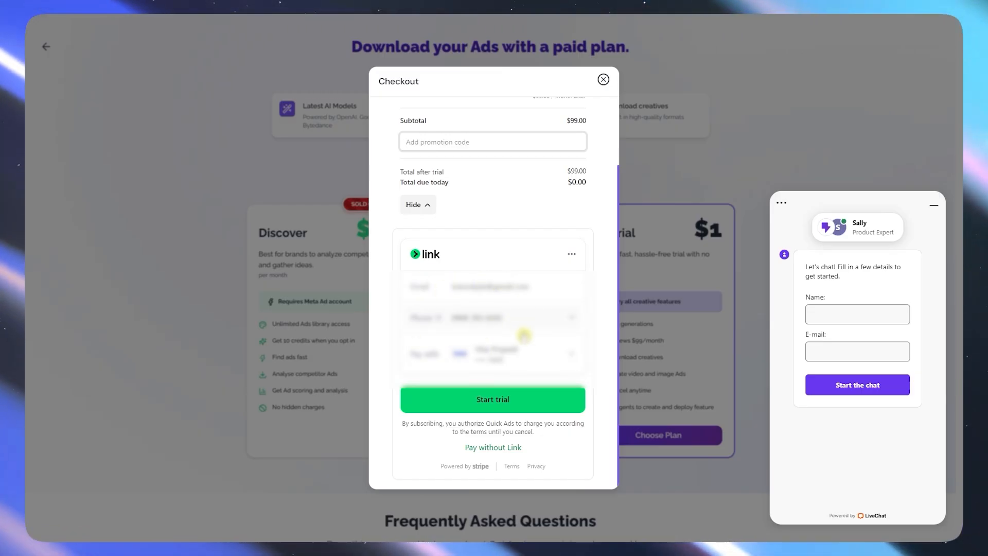
{"action": "left_click", "coordinate": [507, 407]}
{"action": "scroll", "coordinate": [490, 205], "scroll_direction": "up", "scroll_amount": 1}
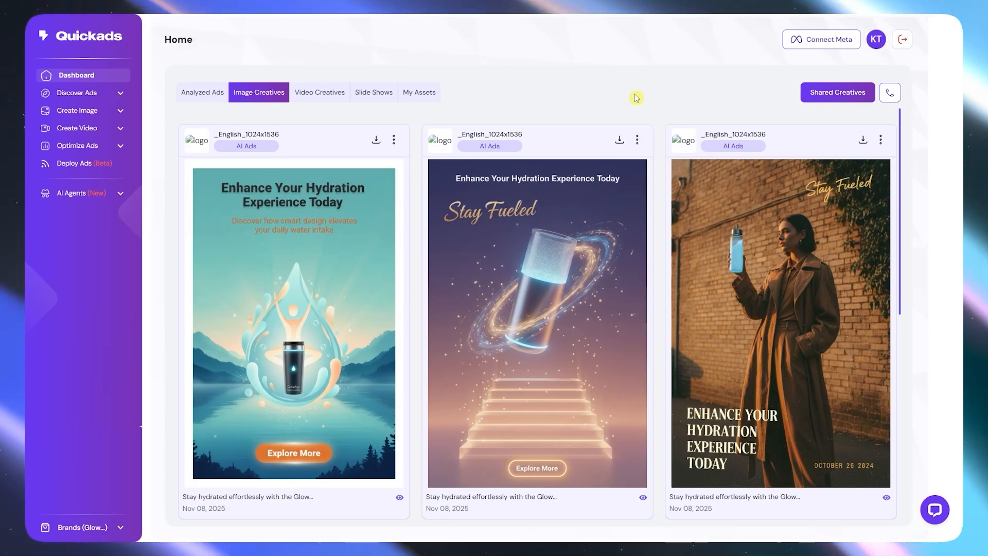
Examine the generated GlowSip tumbler ads in the image creatives gallery
{"action": "scroll", "coordinate": [587, 293], "scroll_direction": "down", "scroll_amount": 3}
{"action": "scroll", "coordinate": [569, 273], "scroll_direction": "down", "scroll_amount": 1}
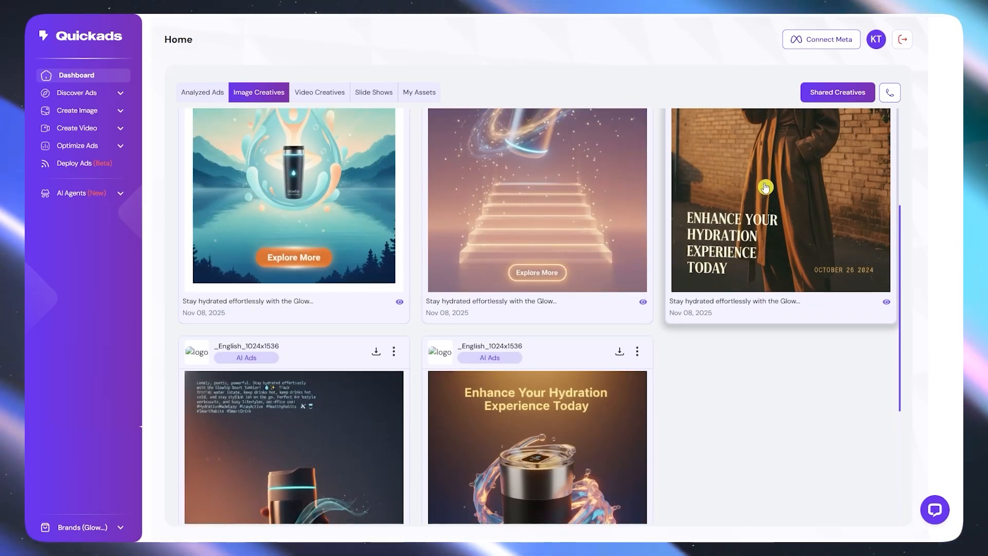
{"action": "scroll", "coordinate": [591, 337], "scroll_direction": "down", "scroll_amount": 3}
{"action": "scroll", "coordinate": [515, 355], "scroll_direction": "down", "scroll_amount": 1}
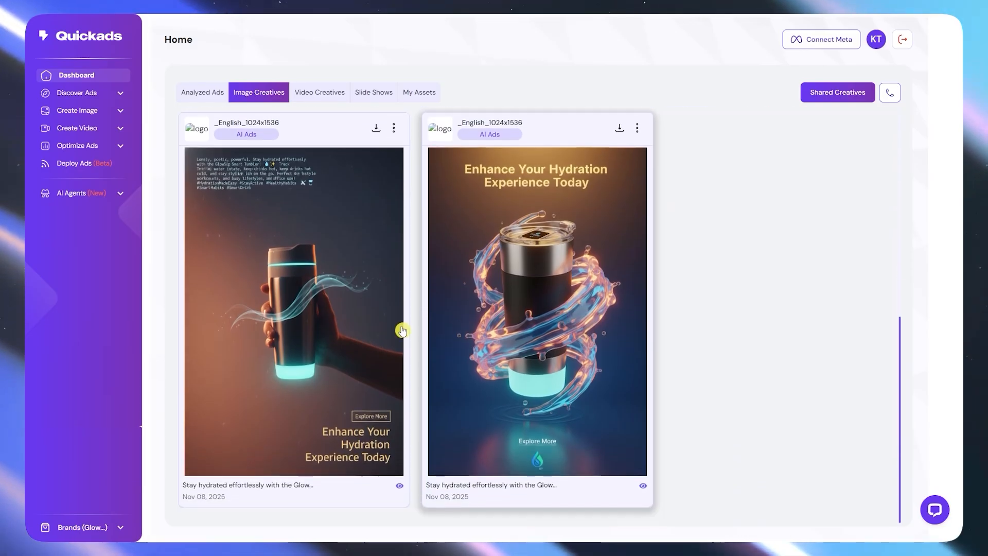
{"action": "scroll", "coordinate": [632, 329], "scroll_direction": "up", "scroll_amount": 1}
{"action": "scroll", "coordinate": [629, 325], "scroll_direction": "up", "scroll_amount": 5}
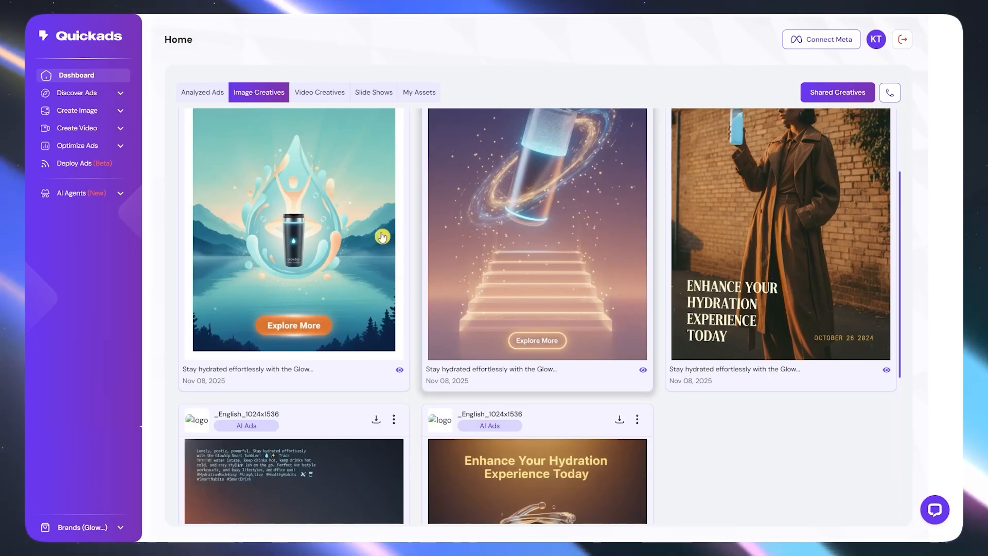
{"action": "scroll", "coordinate": [718, 267], "scroll_direction": "down", "scroll_amount": 4}
{"action": "scroll", "coordinate": [563, 368], "scroll_direction": "down", "scroll_amount": 2}
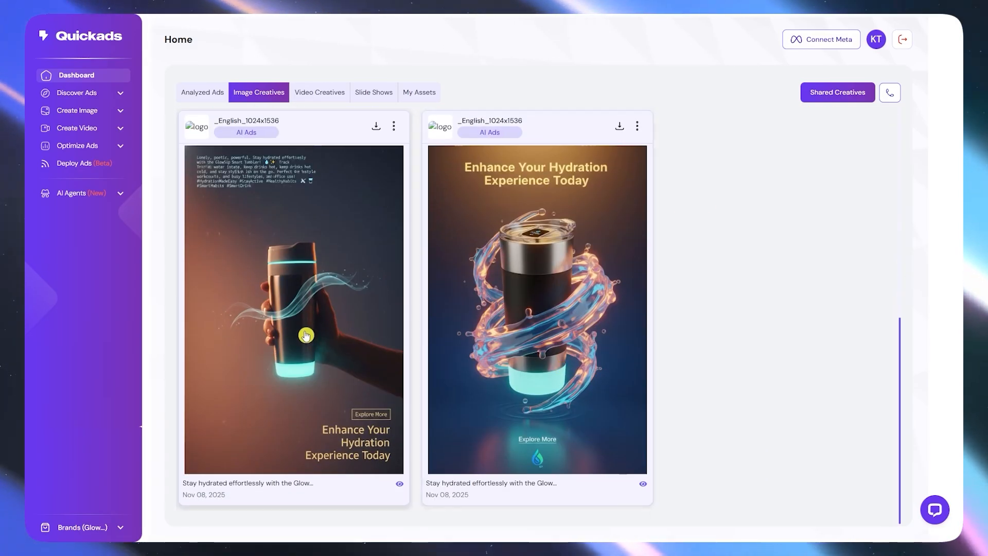
Edit the hand-held tumbler ad with the prompt "remove all text in the image" and update the project with the new version
{"action": "left_click", "coordinate": [283, 256]}
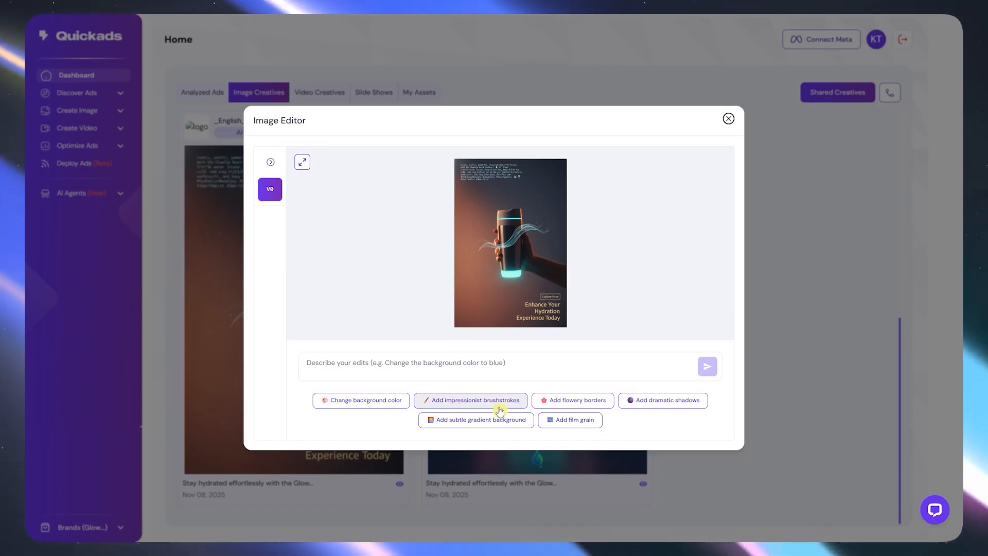
{"action": "left_click", "coordinate": [433, 359]}
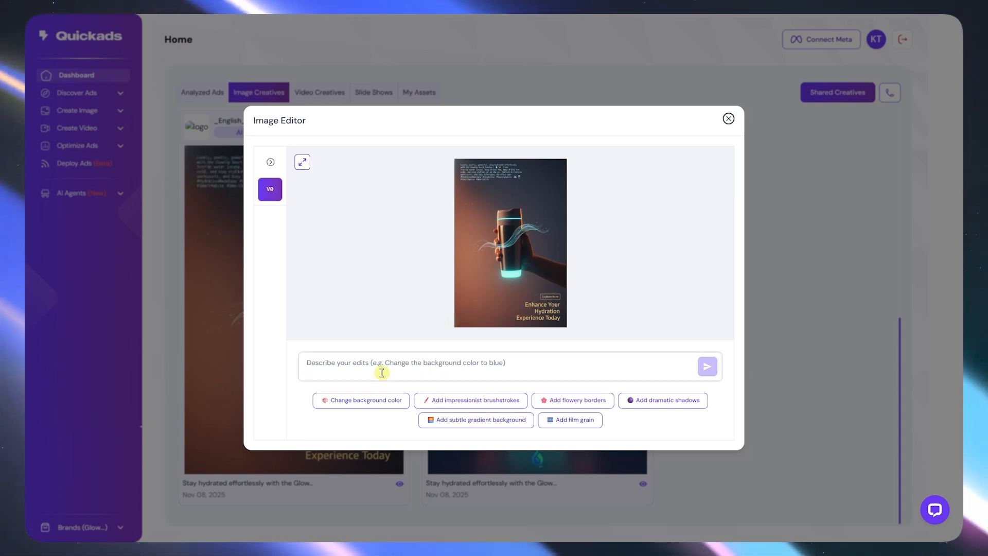
{"action": "left_click", "coordinate": [428, 363]}
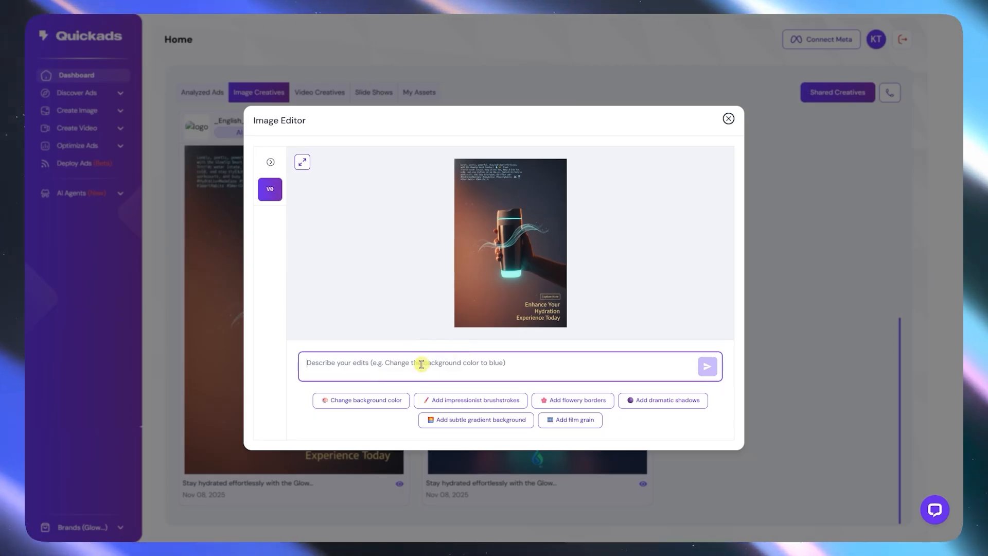
{"action": "type", "text": "remove all text in the image"}
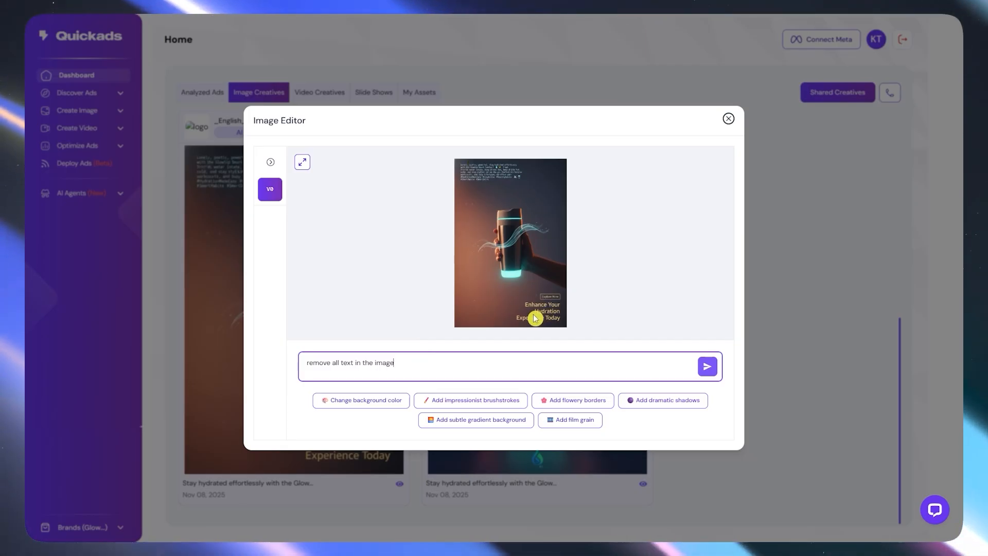
{"action": "left_click", "coordinate": [707, 371]}
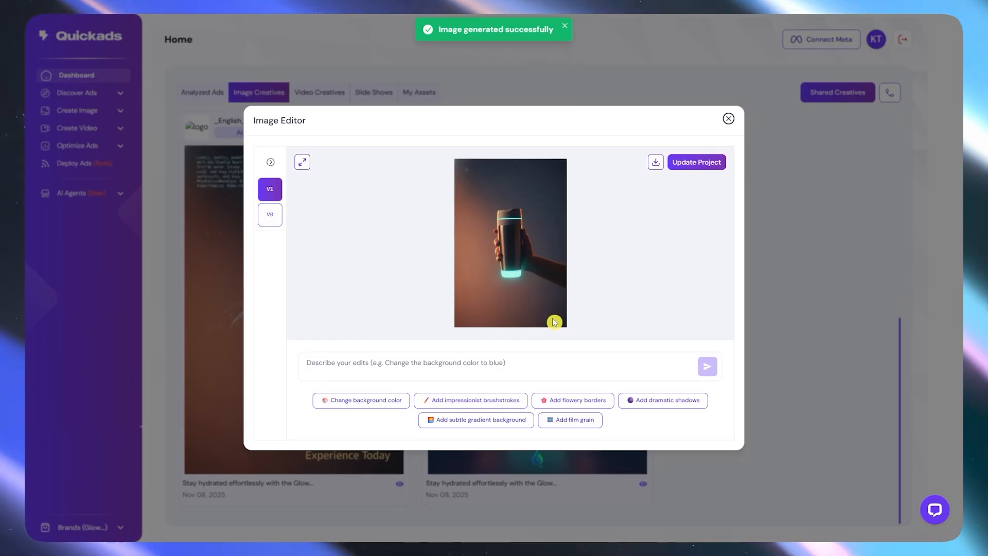
{"action": "left_click", "coordinate": [322, 366]}
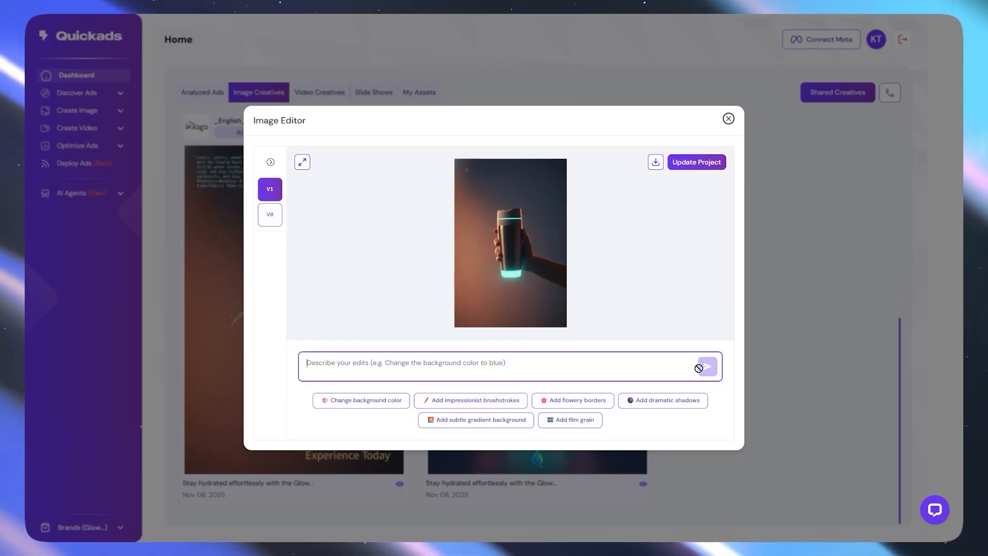
{"action": "left_click", "coordinate": [702, 164]}
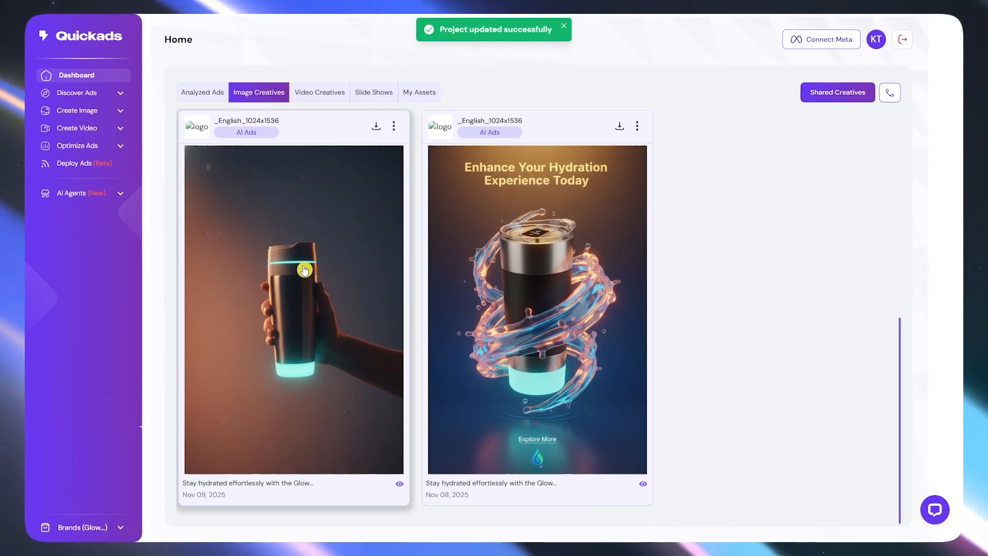
Check the text-free tumbler ad in the image editor, and look through the Analyzed Ads, Video Creatives, Slide Shows and My Assets sections
{"action": "left_click", "coordinate": [341, 266]}
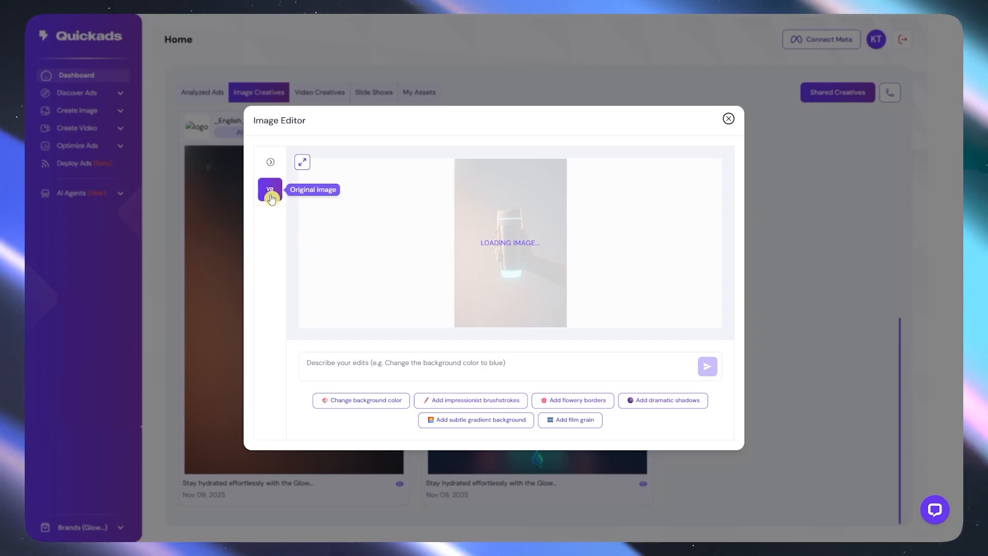
{"action": "left_click", "coordinate": [728, 119]}
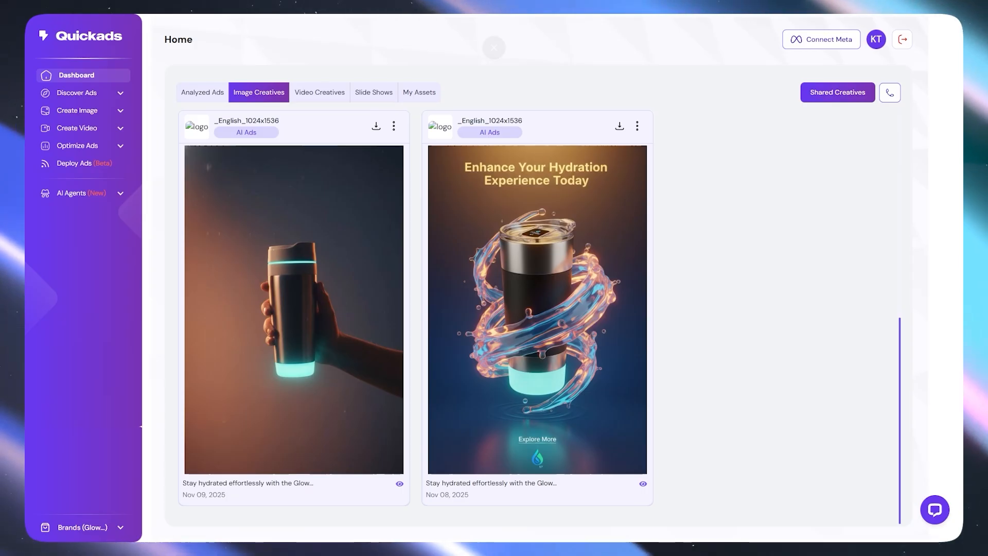
{"action": "left_click", "coordinate": [200, 94]}
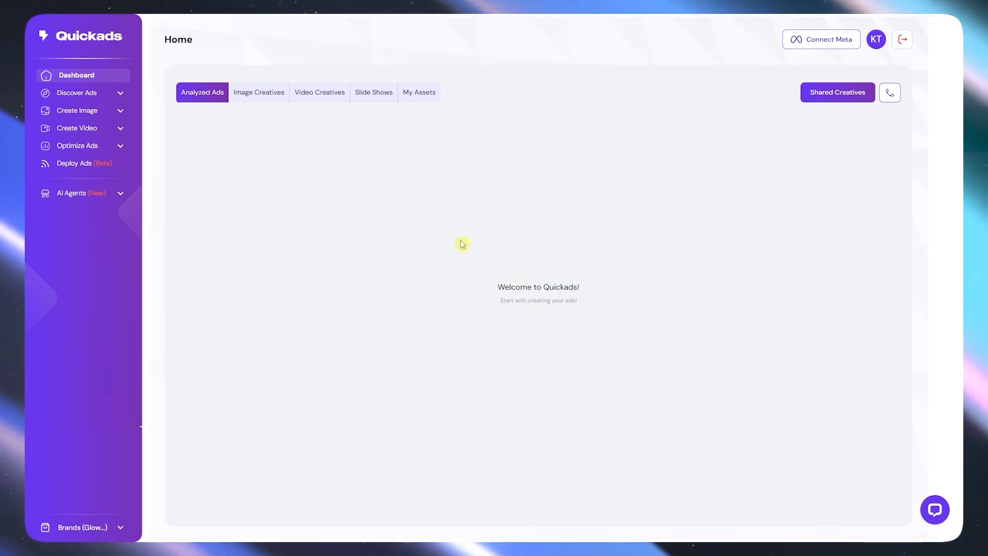
{"action": "left_click", "coordinate": [323, 99]}
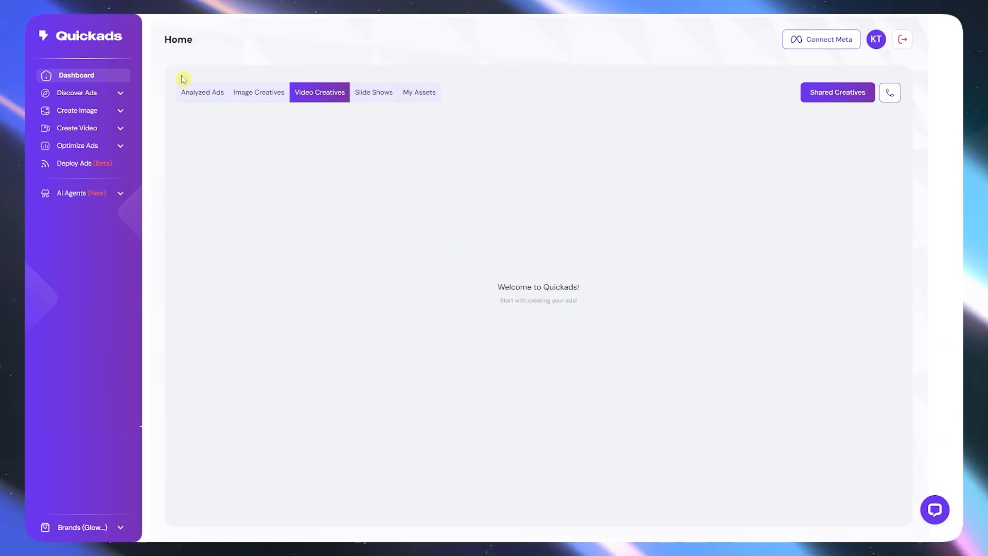
{"action": "left_click", "coordinate": [361, 95]}
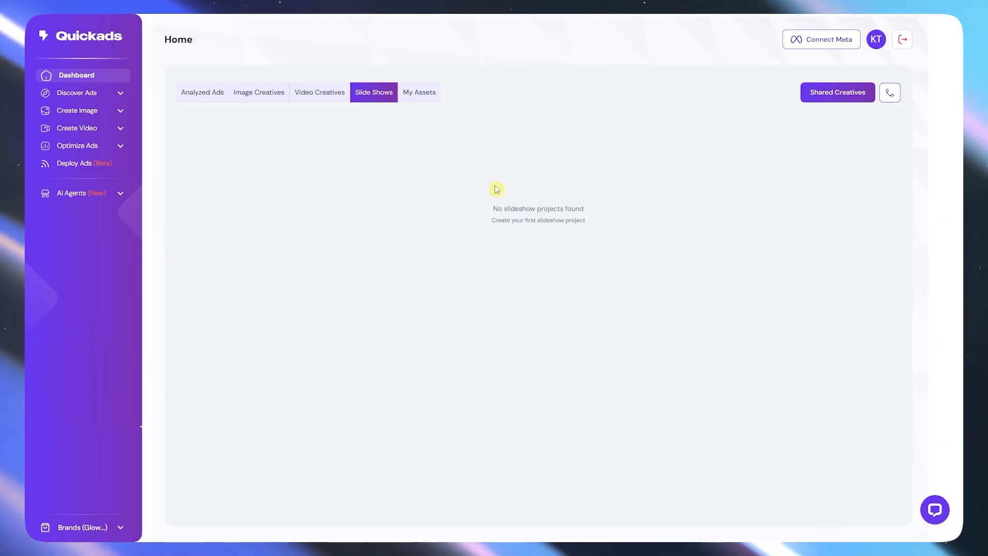
{"action": "left_click", "coordinate": [329, 101]}
{"action": "left_click", "coordinate": [410, 98]}
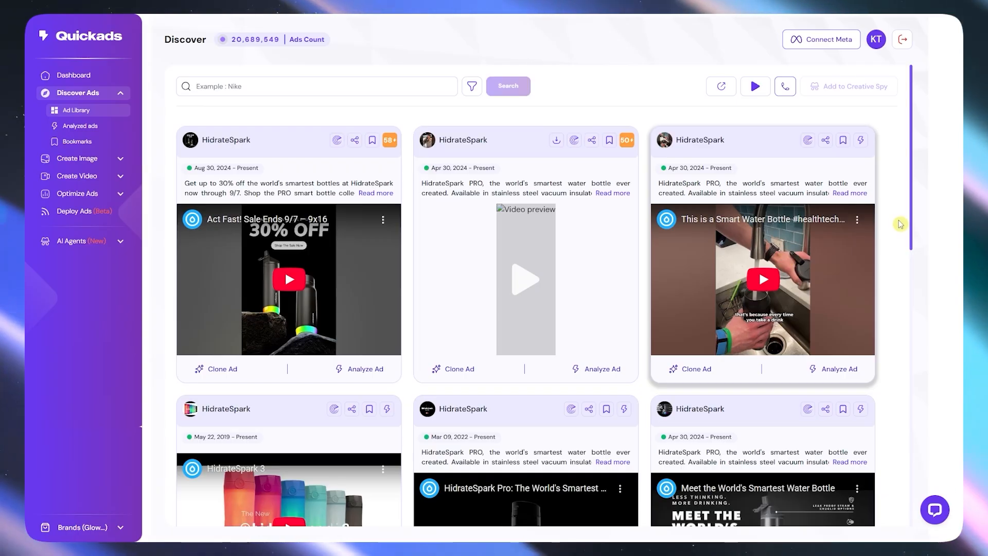
Look through the HidrateSpark water bottle ads in the Ad Library
{"action": "left_click_drag", "start_coordinate": [912, 214], "coordinate": [920, 167]}
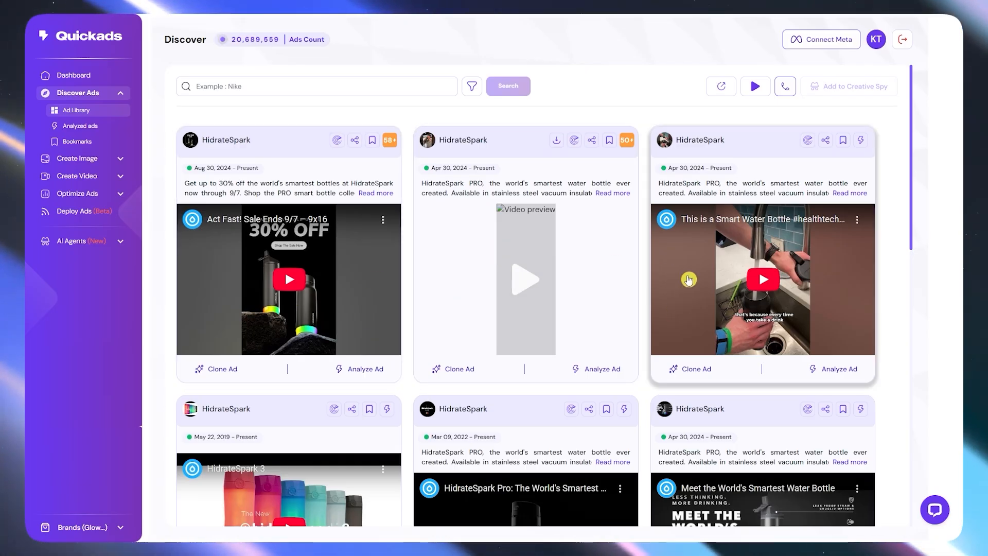
{"action": "scroll", "coordinate": [522, 282], "scroll_direction": "down", "scroll_amount": 6}
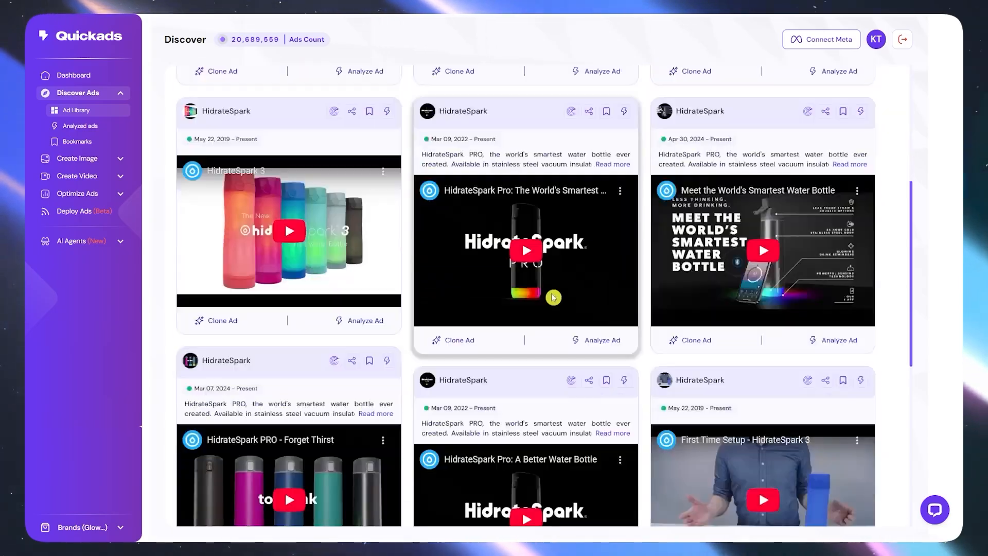
{"action": "scroll", "coordinate": [754, 252], "scroll_direction": "down", "scroll_amount": 3}
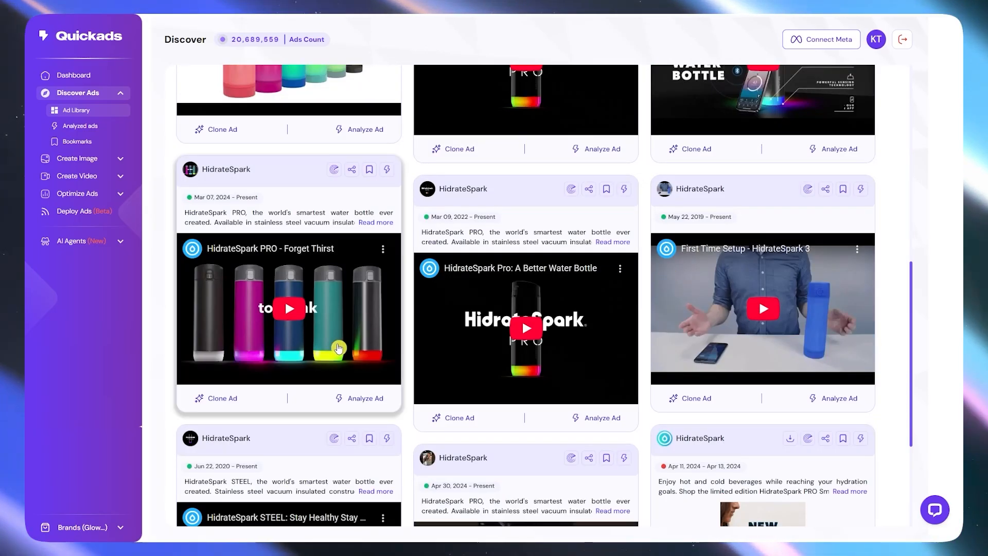
{"action": "scroll", "coordinate": [637, 396], "scroll_direction": "down", "scroll_amount": 4}
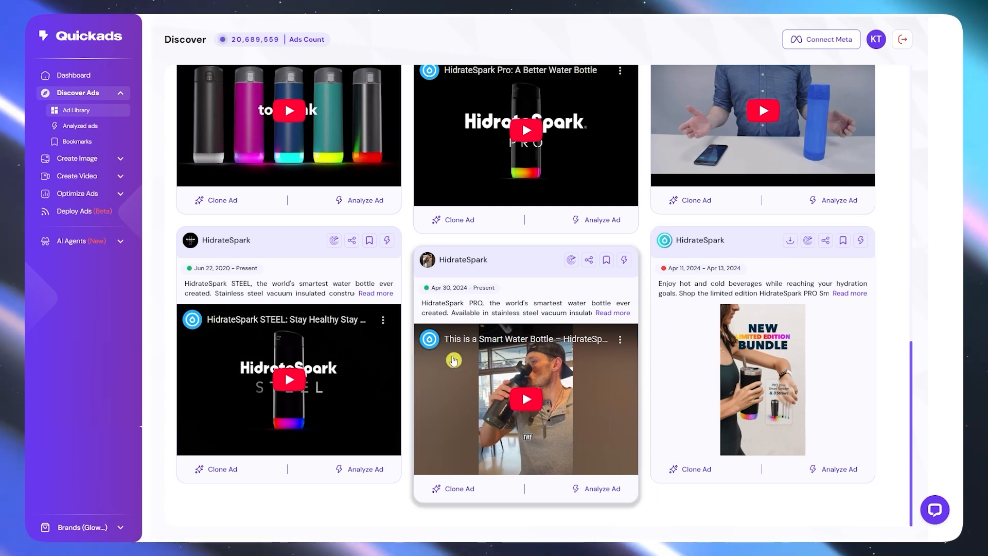
{"action": "scroll", "coordinate": [520, 369], "scroll_direction": "up", "scroll_amount": 8}
{"action": "scroll", "coordinate": [371, 284], "scroll_direction": "up", "scroll_amount": 6}
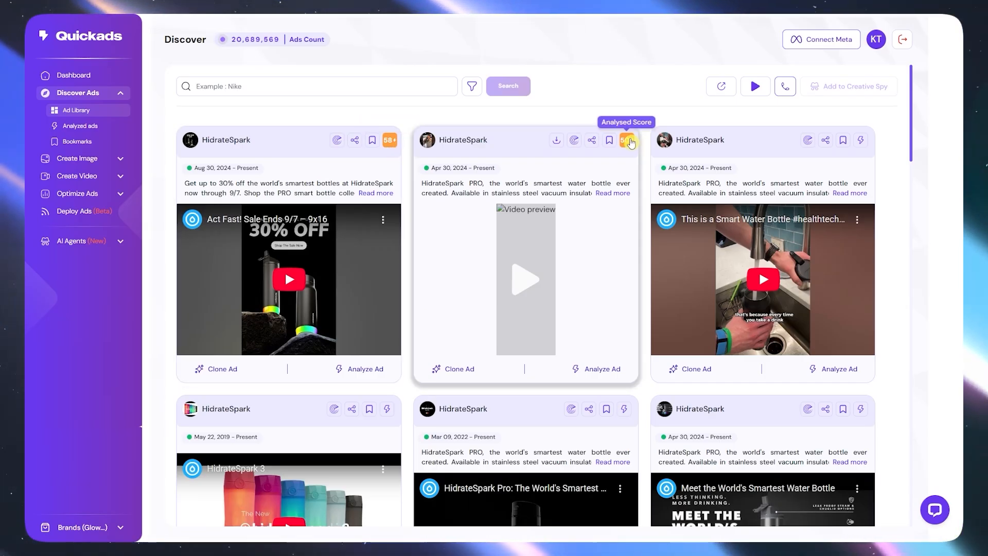
Open the analysis of HidrateSpark's "Act Fast! Sale Ends 9/7 – 9x16" ad and read its ad summary and brand info
{"action": "left_click", "coordinate": [394, 141]}
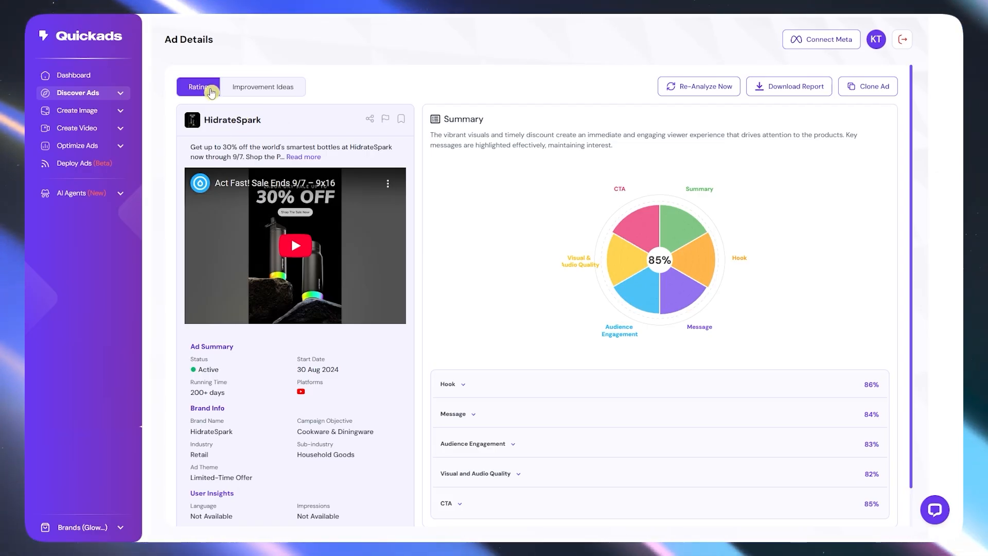
{"action": "left_click_drag", "start_coordinate": [200, 147], "coordinate": [288, 148]}
{"action": "scroll", "coordinate": [213, 322], "scroll_direction": "down", "scroll_amount": 1}
{"action": "left_click_drag", "start_coordinate": [220, 308], "coordinate": [366, 345]}
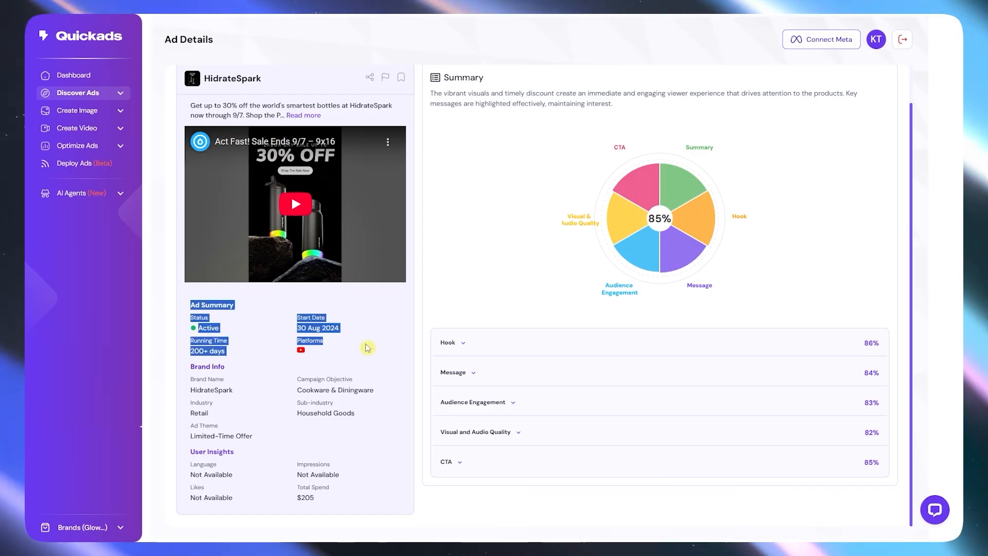
{"action": "left_click", "coordinate": [215, 326]}
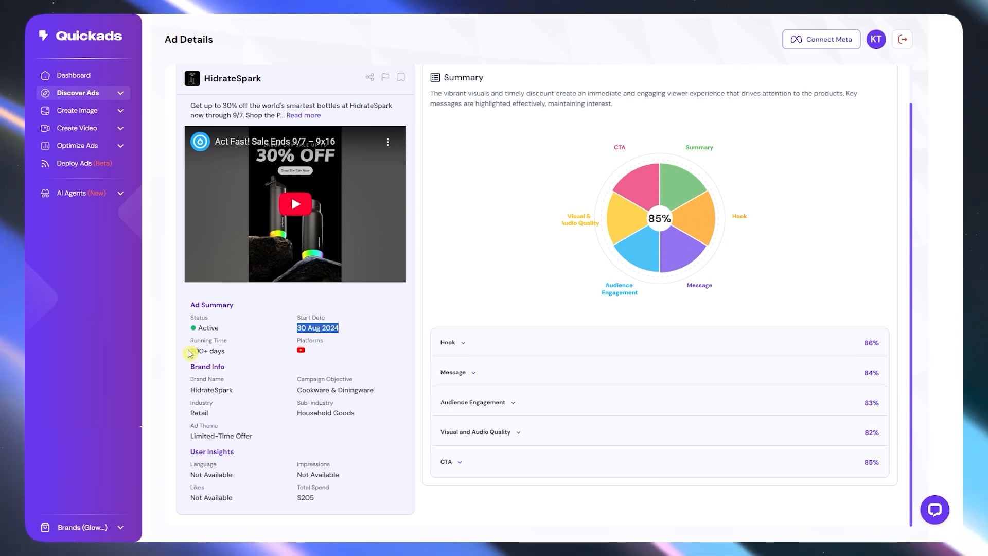
{"action": "left_click_drag", "start_coordinate": [191, 351], "coordinate": [223, 353]}
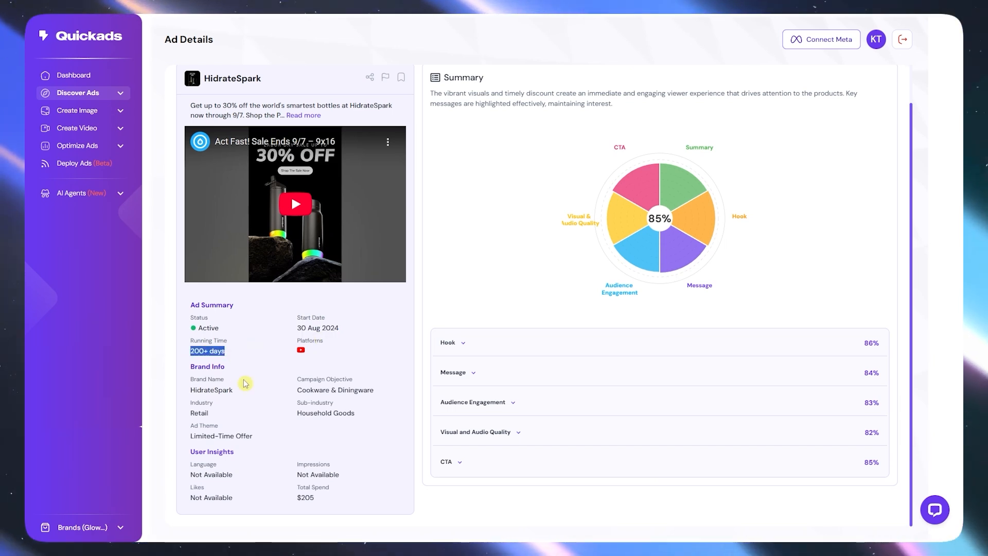
{"action": "left_click_drag", "start_coordinate": [192, 393], "coordinate": [326, 399]}
{"action": "left_click", "coordinate": [281, 479]}
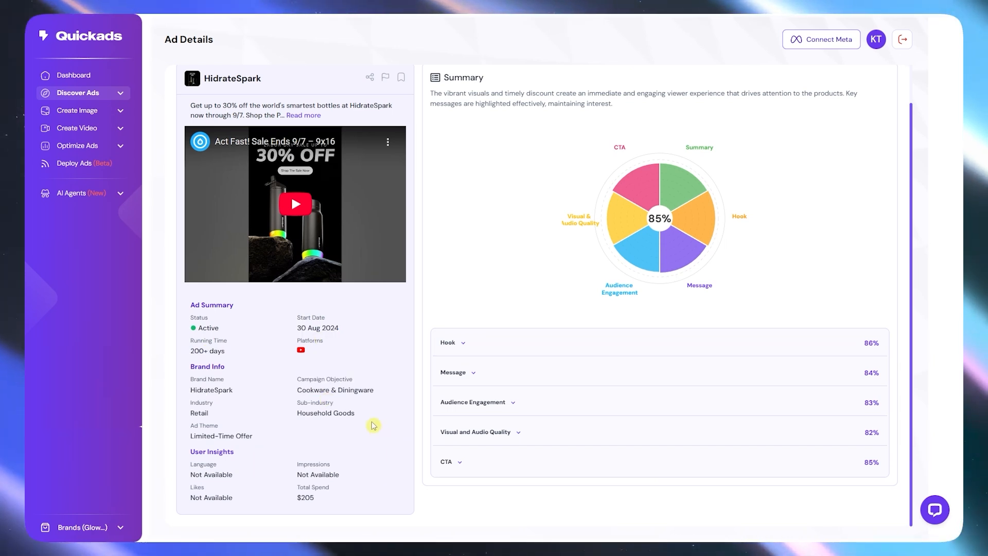
Read the ad's rating summary, play its video and pause it after a few seconds
{"action": "scroll", "coordinate": [379, 412], "scroll_direction": "up", "scroll_amount": 2}
{"action": "left_click_drag", "start_coordinate": [443, 137], "coordinate": [752, 137]}
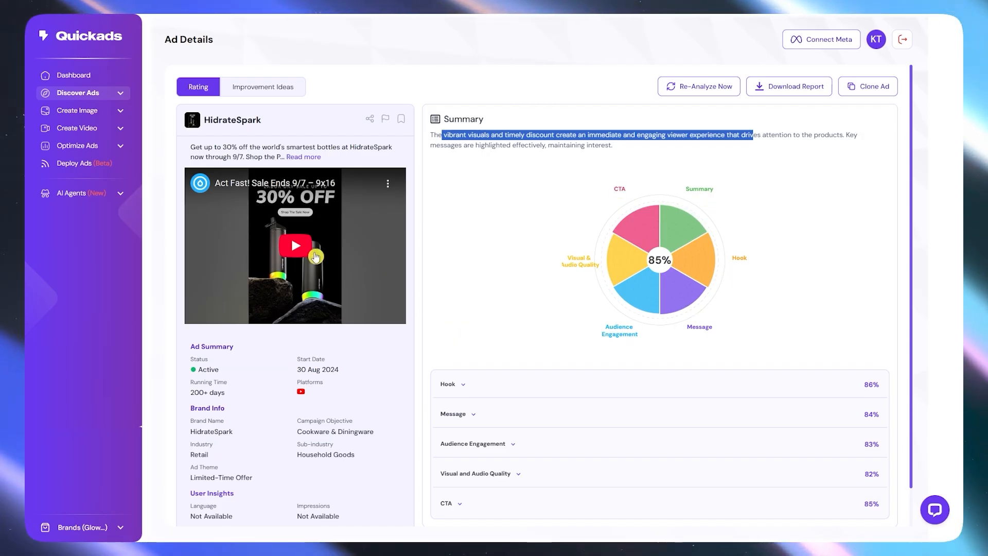
{"action": "left_click", "coordinate": [315, 256]}
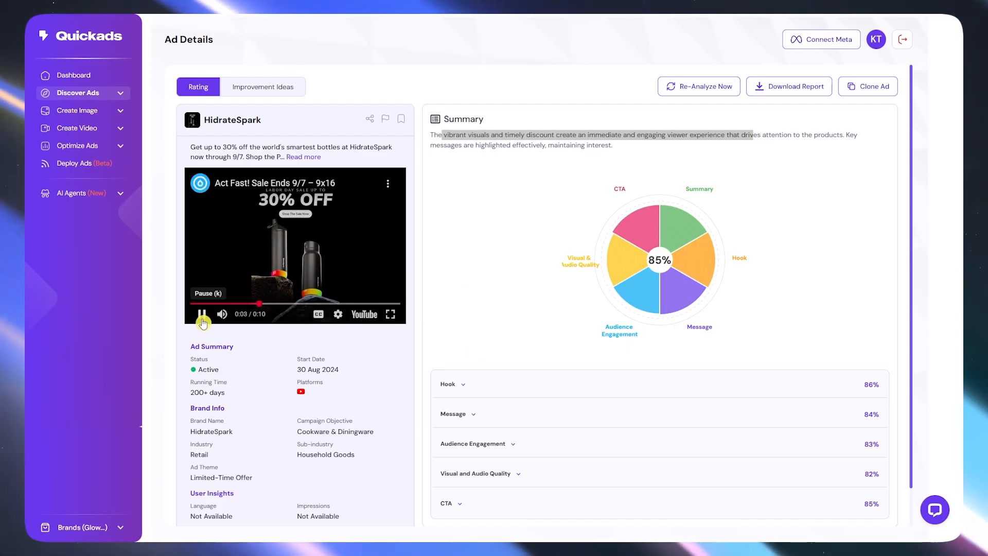
{"action": "left_click", "coordinate": [203, 314]}
Expand and read the analyses for Hook, Message, Audience Engagement, Visual and Audio Quality, and CTA
{"action": "scroll", "coordinate": [599, 346], "scroll_direction": "down", "scroll_amount": 1}
{"action": "left_click", "coordinate": [462, 343]}
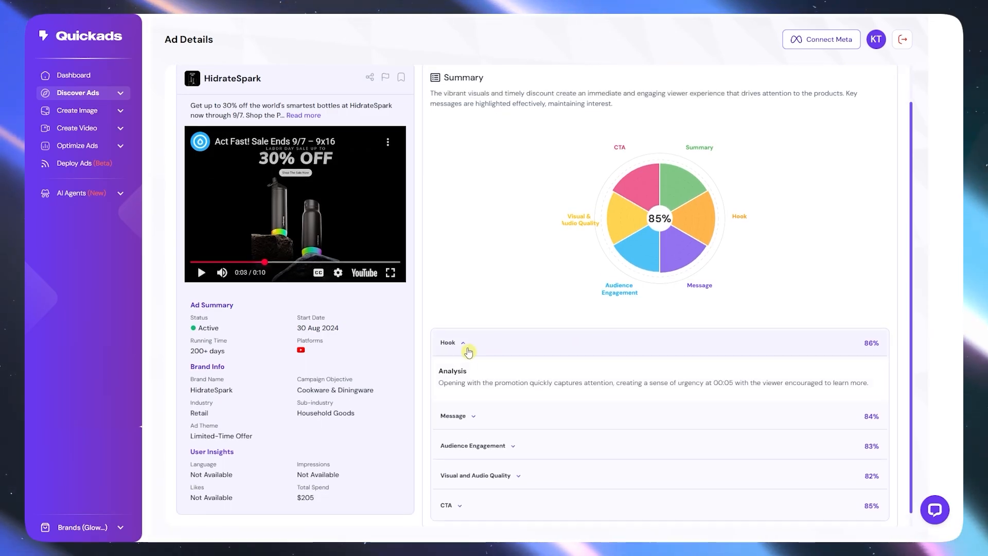
{"action": "scroll", "coordinate": [513, 370], "scroll_direction": "down", "scroll_amount": 1}
{"action": "left_click", "coordinate": [523, 427]}
{"action": "left_click", "coordinate": [510, 404]}
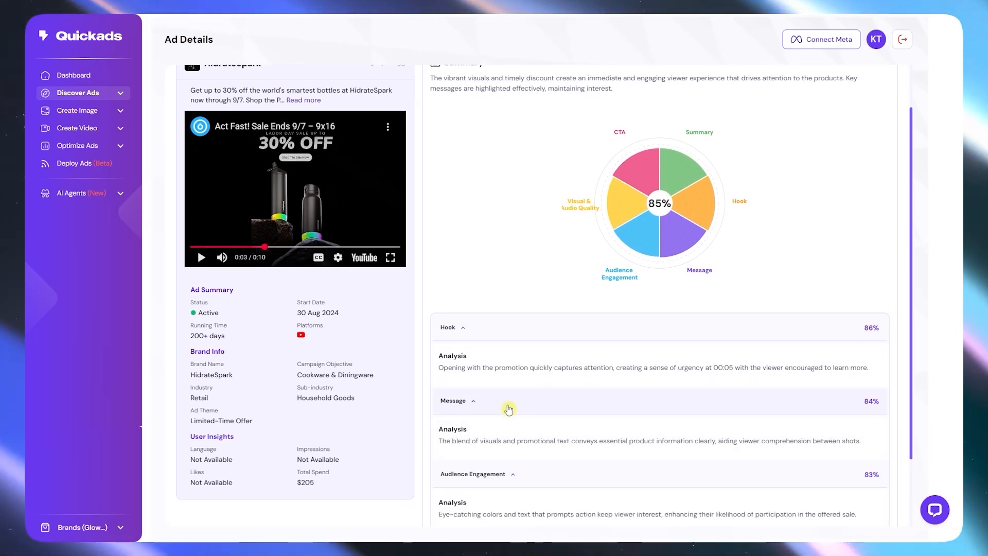
{"action": "scroll", "coordinate": [516, 402], "scroll_direction": "down", "scroll_amount": 2}
{"action": "left_click", "coordinate": [501, 456]}
{"action": "scroll", "coordinate": [520, 479], "scroll_direction": "down", "scroll_amount": 1}
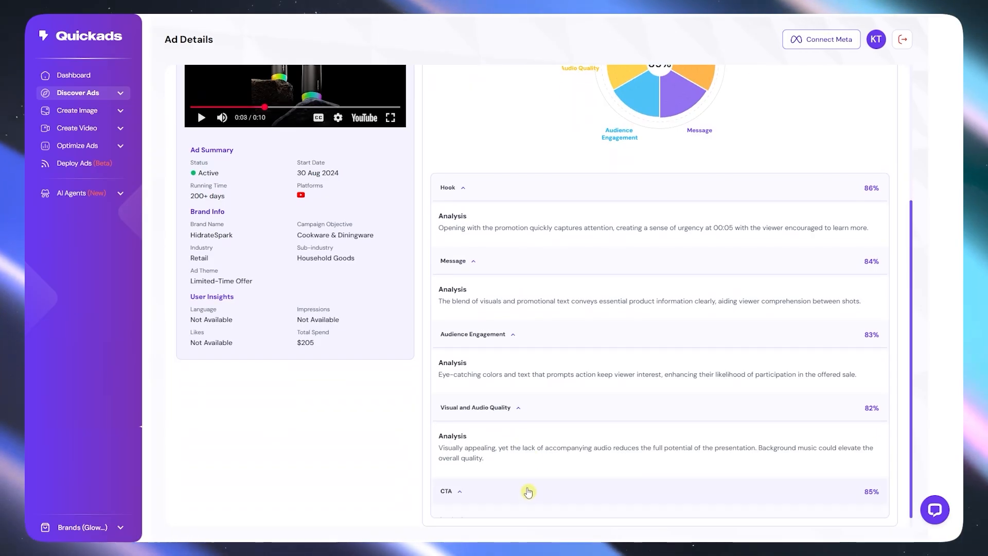
Review the ad's improvement ideas, covering suggestions and strengths, and return to its rating
{"action": "scroll", "coordinate": [499, 278], "scroll_direction": "up", "scroll_amount": 4}
{"action": "left_click", "coordinate": [254, 88]}
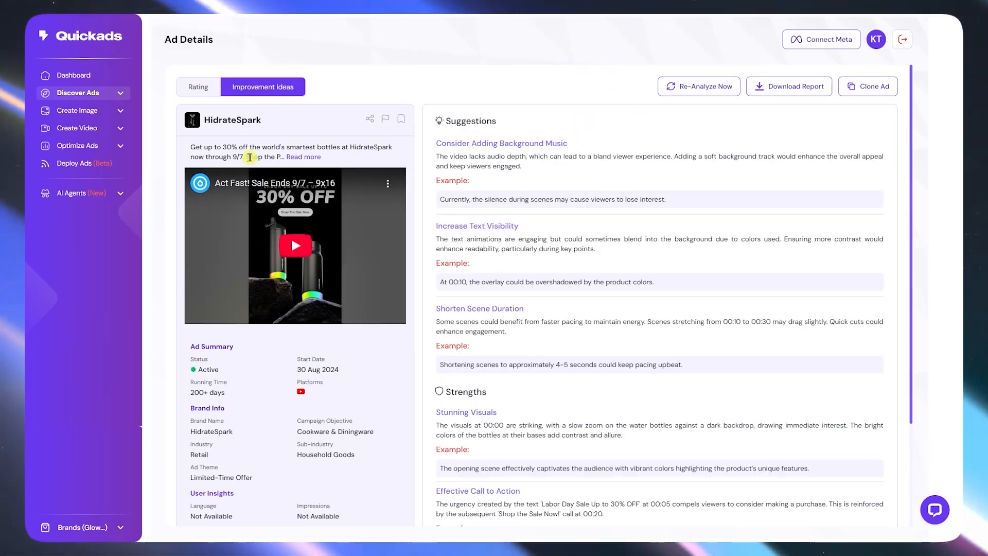
{"action": "scroll", "coordinate": [512, 329], "scroll_direction": "down", "scroll_amount": 3}
{"action": "scroll", "coordinate": [530, 309], "scroll_direction": "up", "scroll_amount": 3}
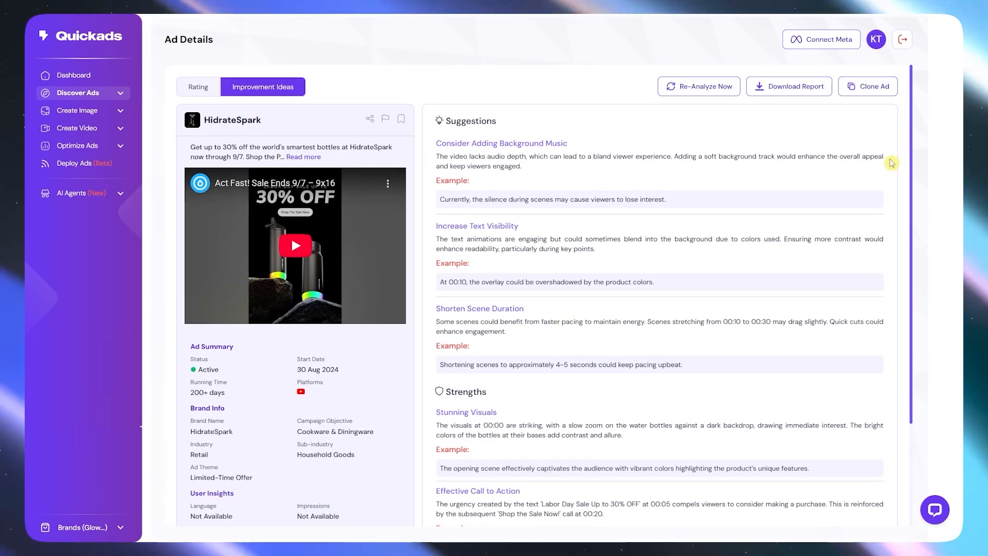
{"action": "left_click", "coordinate": [195, 88]}
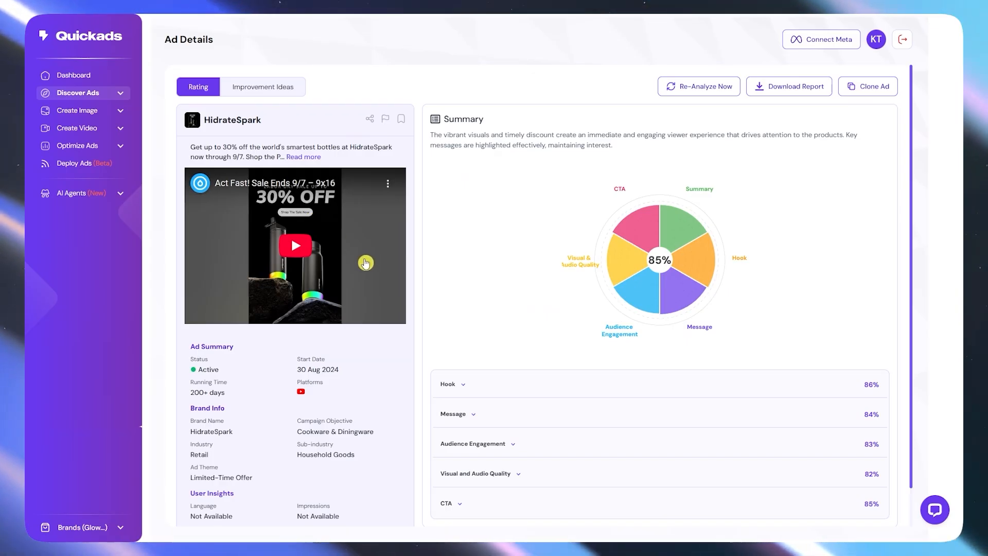
Open the clone storyboard for the HidrateSpark ad and preview the Scene 1 and Scene 2 clips
{"action": "left_click", "coordinate": [880, 93]}
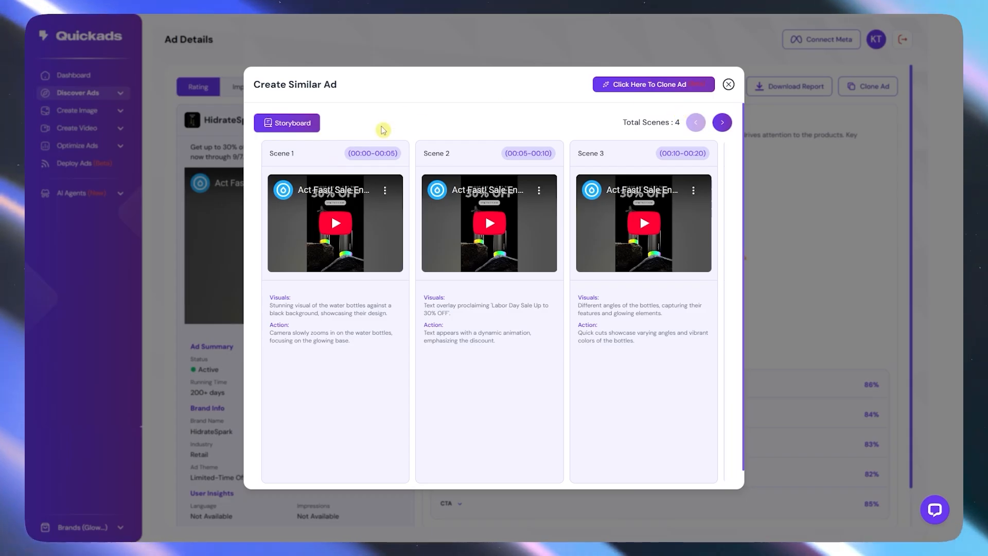
{"action": "left_click_drag", "start_coordinate": [287, 84], "coordinate": [374, 89]}
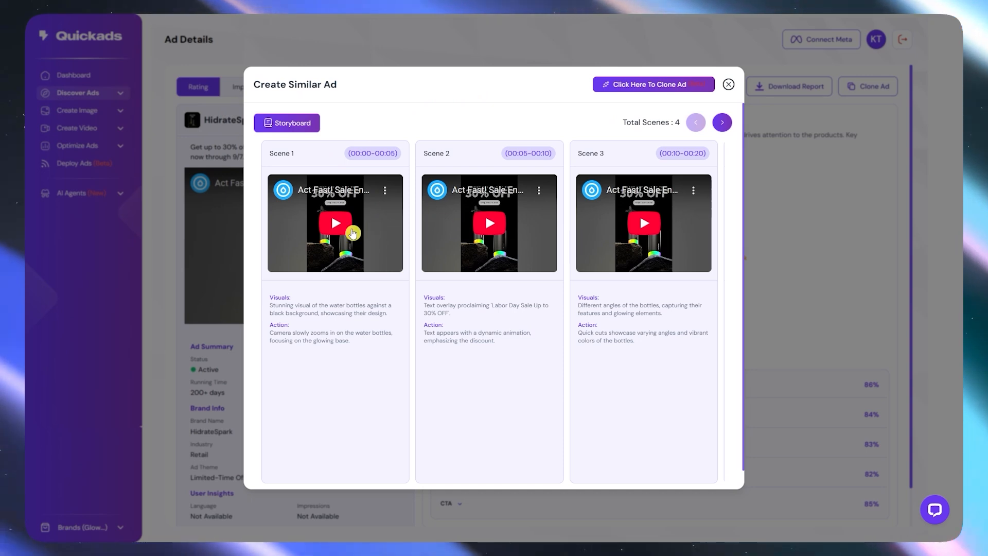
{"action": "left_click", "coordinate": [341, 230]}
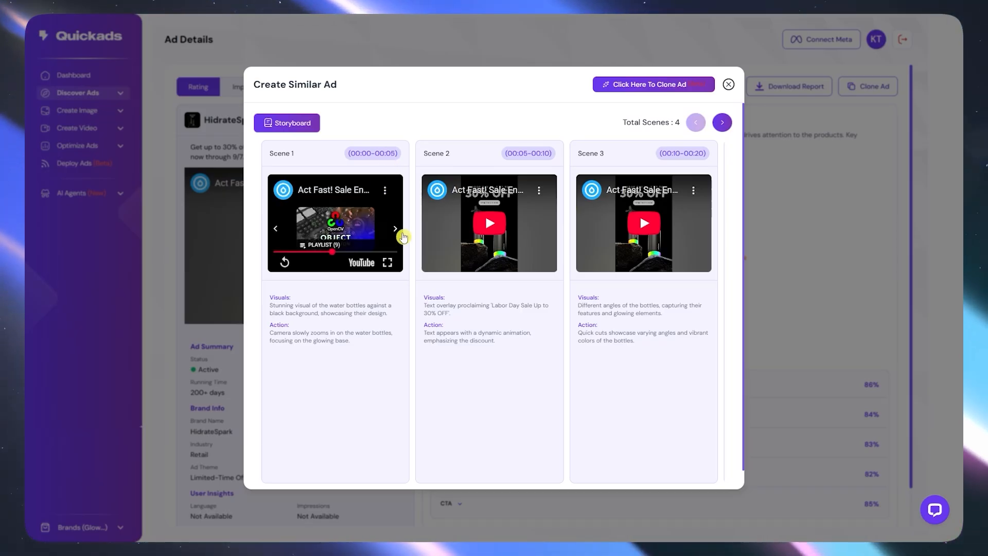
{"action": "left_click", "coordinate": [499, 234]}
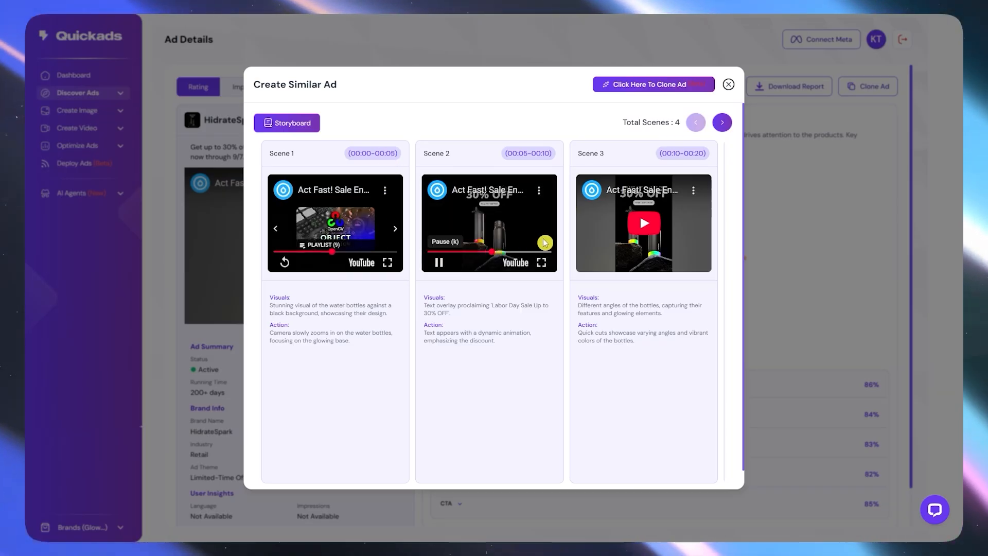
{"action": "left_click", "coordinate": [499, 236]}
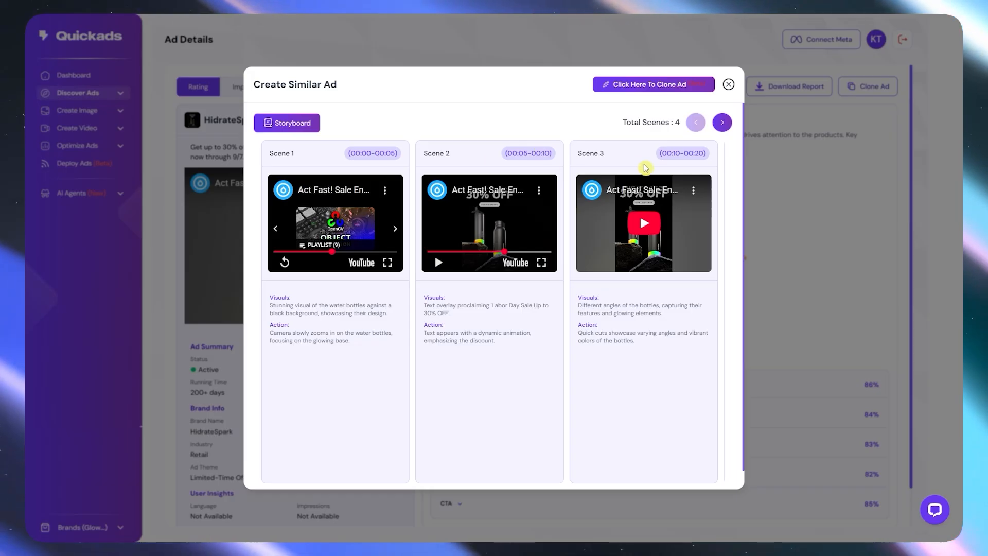
View Scene 4 of the storyboard, return to the first three scenes and read their visuals and action descriptions
{"action": "left_click", "coordinate": [723, 123]}
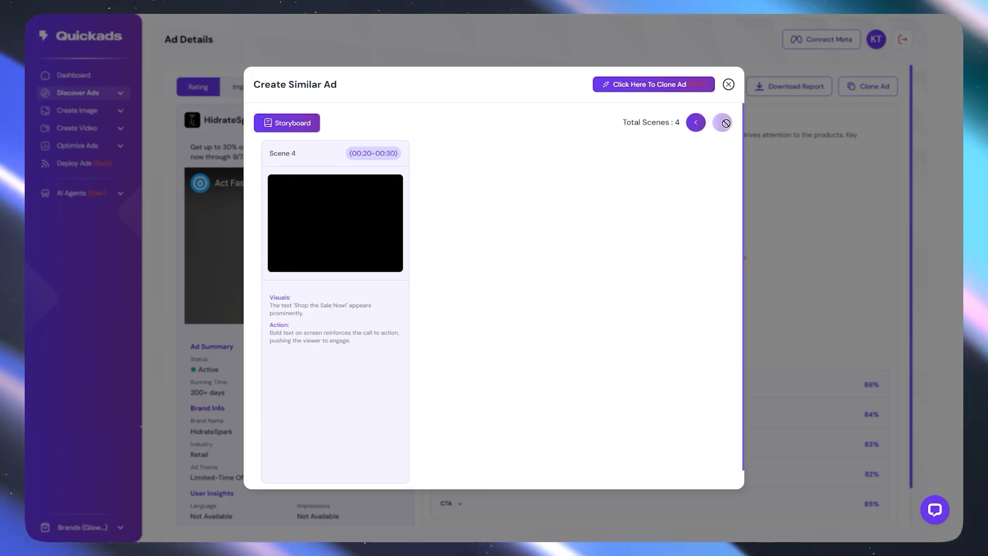
{"action": "left_click_drag", "start_coordinate": [626, 124], "coordinate": [690, 130]}
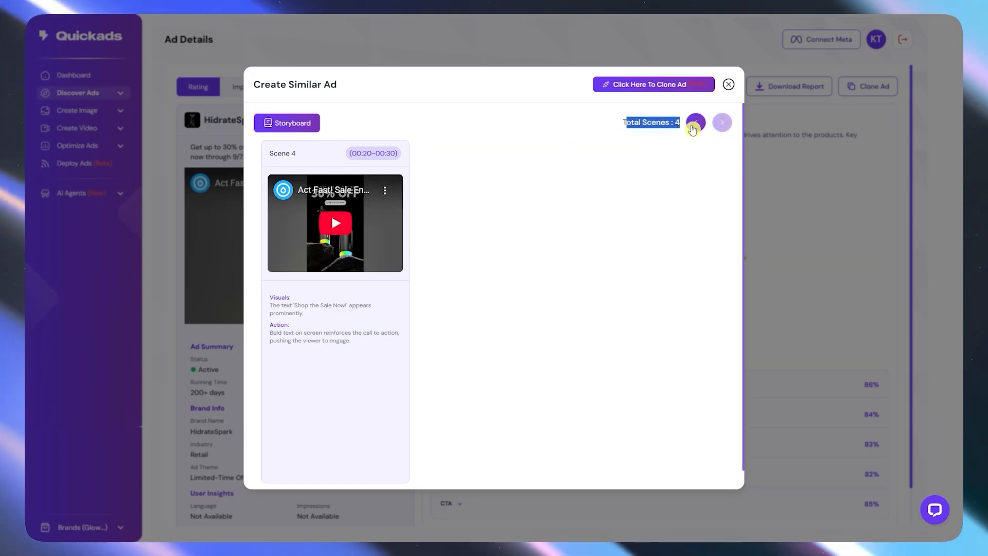
{"action": "left_click", "coordinate": [695, 123]}
{"action": "left_click_drag", "start_coordinate": [273, 306], "coordinate": [438, 307]}
{"action": "left_click_drag", "start_coordinate": [600, 313], "coordinate": [603, 313]}
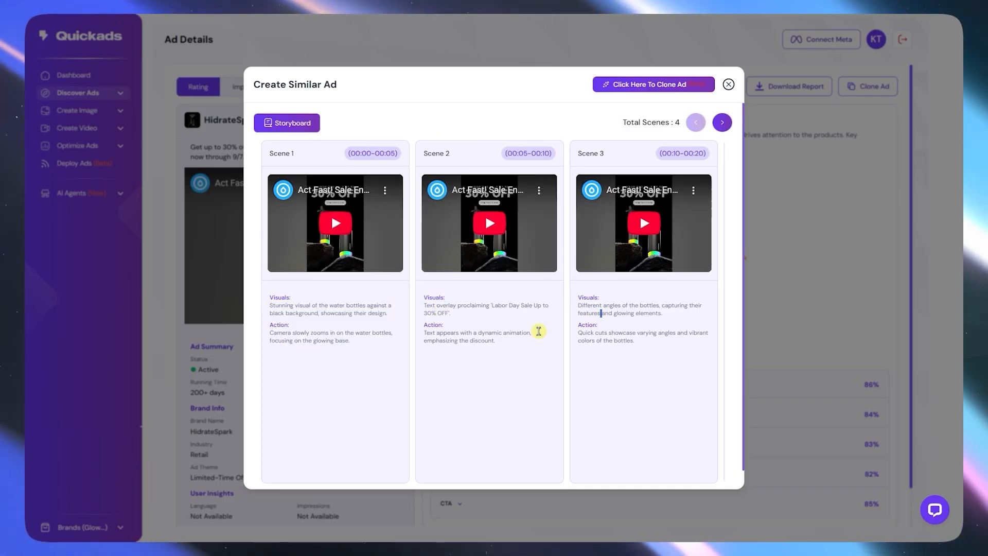
Start cloning the HidrateSpark ad and copy the product page URL of the 21 oz HidrateSpark PRO 2 from its browser tab
{"action": "left_click", "coordinate": [678, 92]}
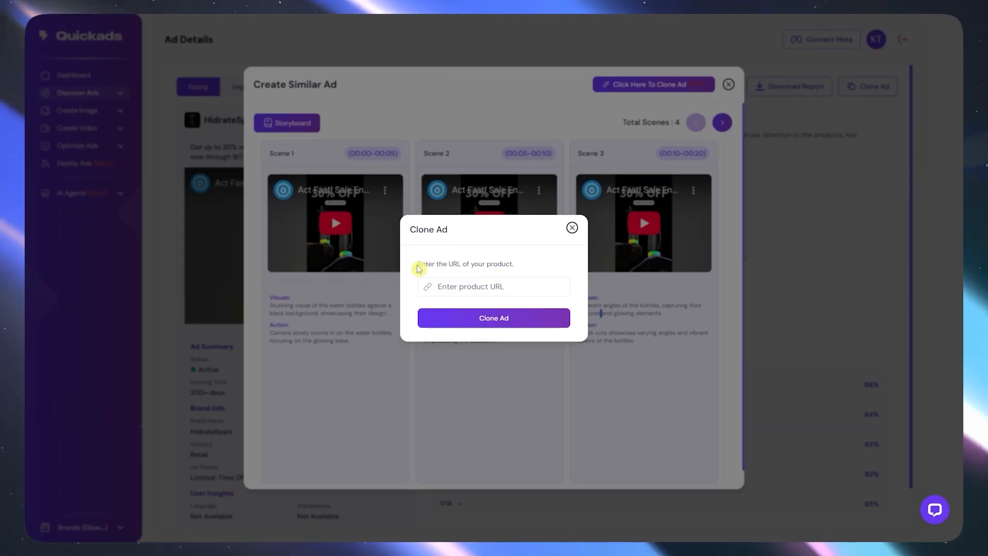
{"action": "left_click_drag", "start_coordinate": [419, 268], "coordinate": [533, 272]}
{"action": "left_click", "coordinate": [525, 289]}
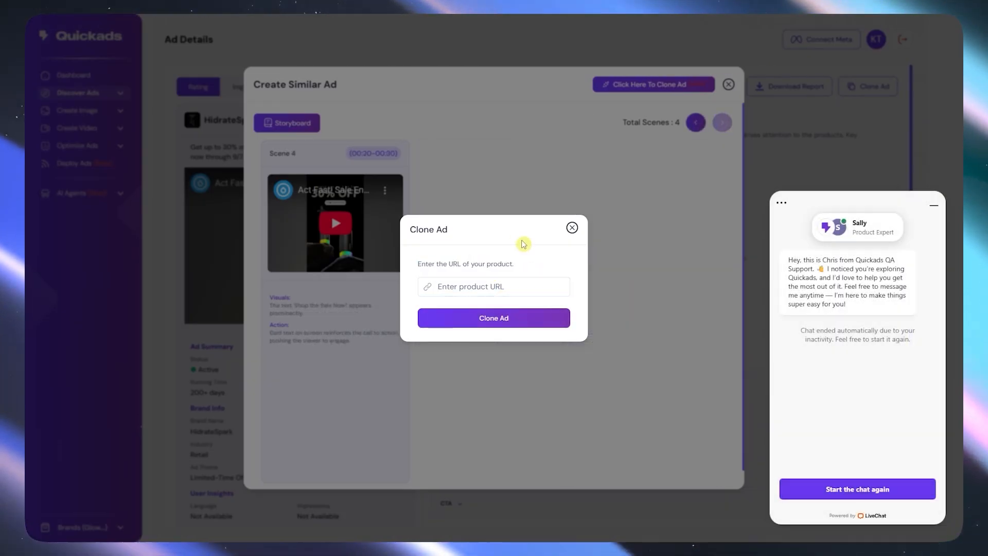
{"action": "key", "text": "ctrl+Tab"}
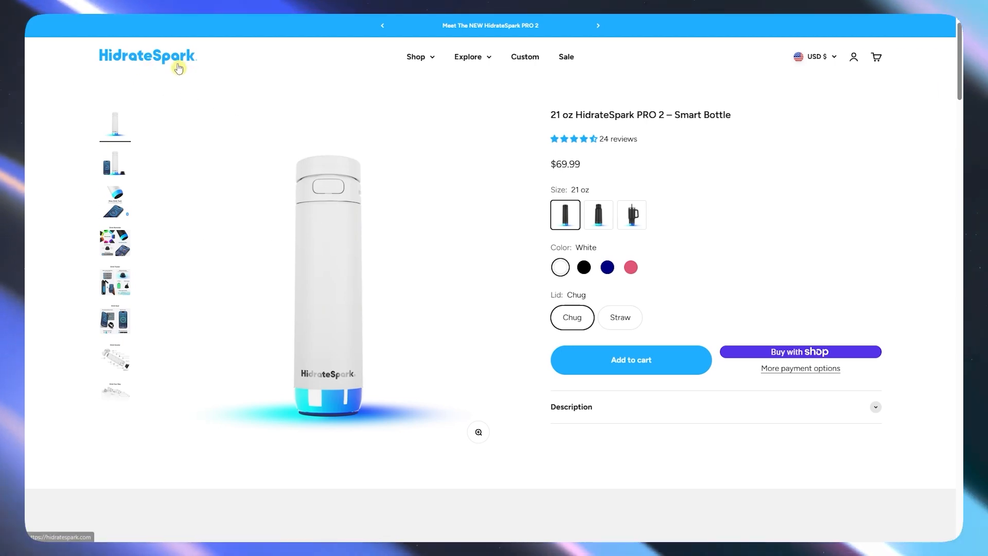
{"action": "key", "text": "F11"}
{"action": "left_click", "coordinate": [191, 45]}
{"action": "right_click", "coordinate": [192, 45]}
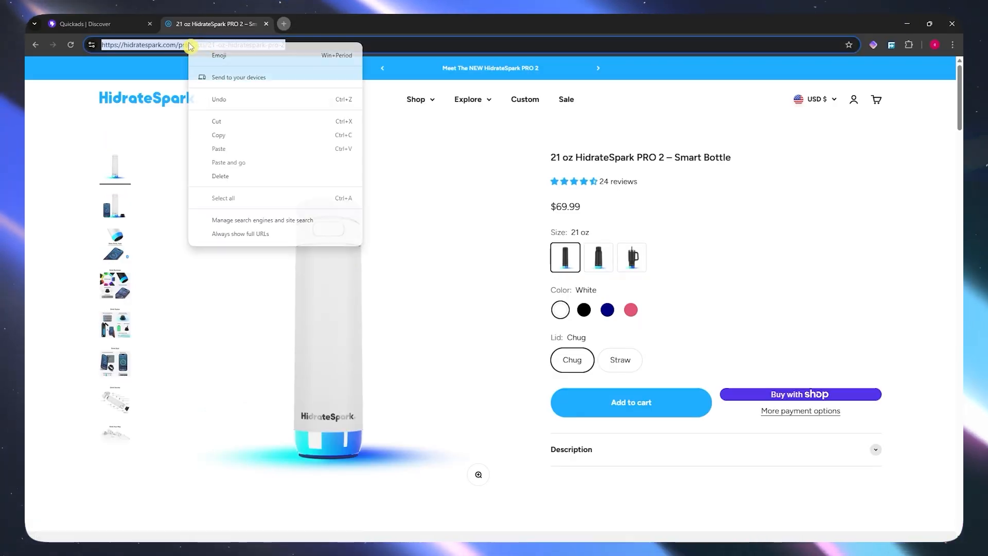
{"action": "left_click", "coordinate": [234, 135]}
{"action": "key", "text": "F11"}
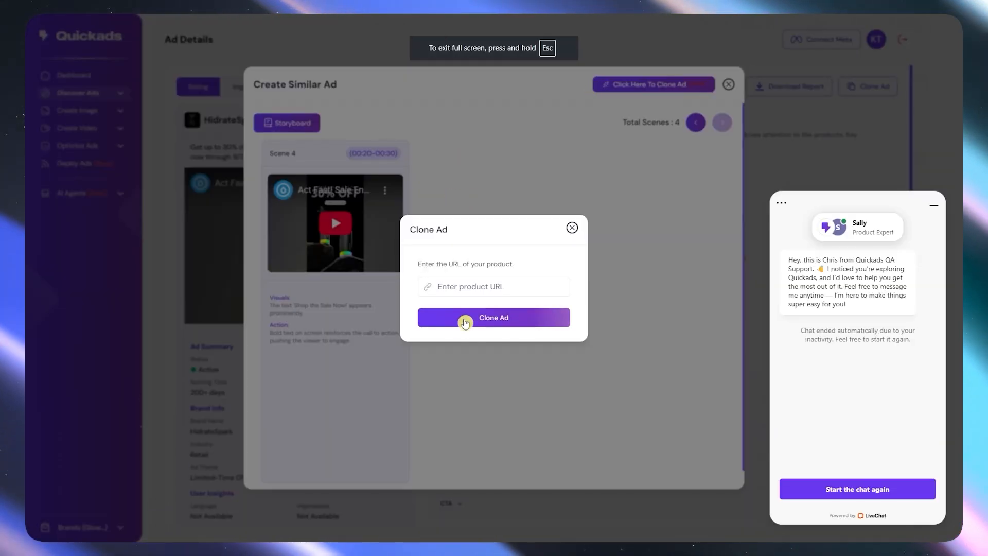
Enter the copied HidrateSpark PRO 2 link as the product URL in Quickads and clone the ad
{"action": "left_click", "coordinate": [486, 287]}
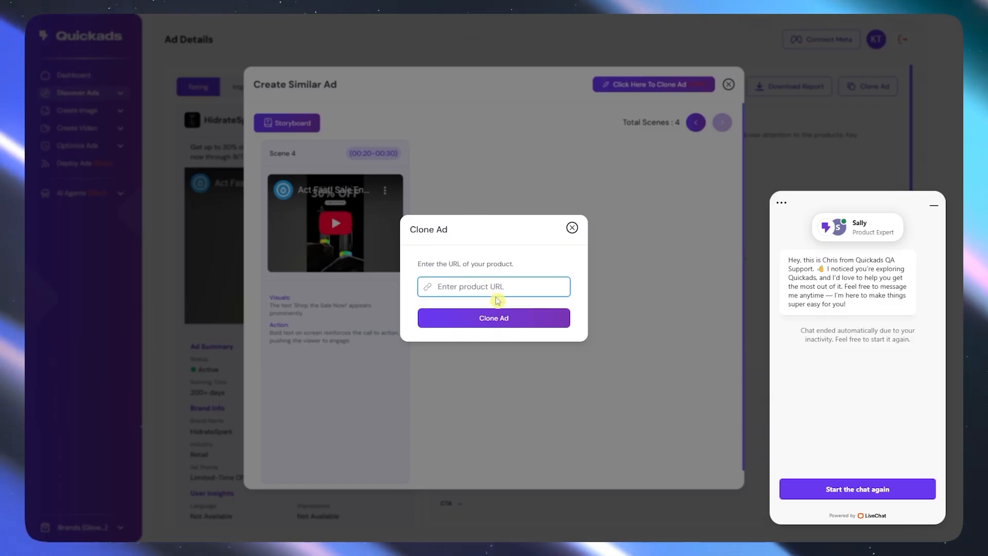
{"action": "key", "text": "ctrl+v"}
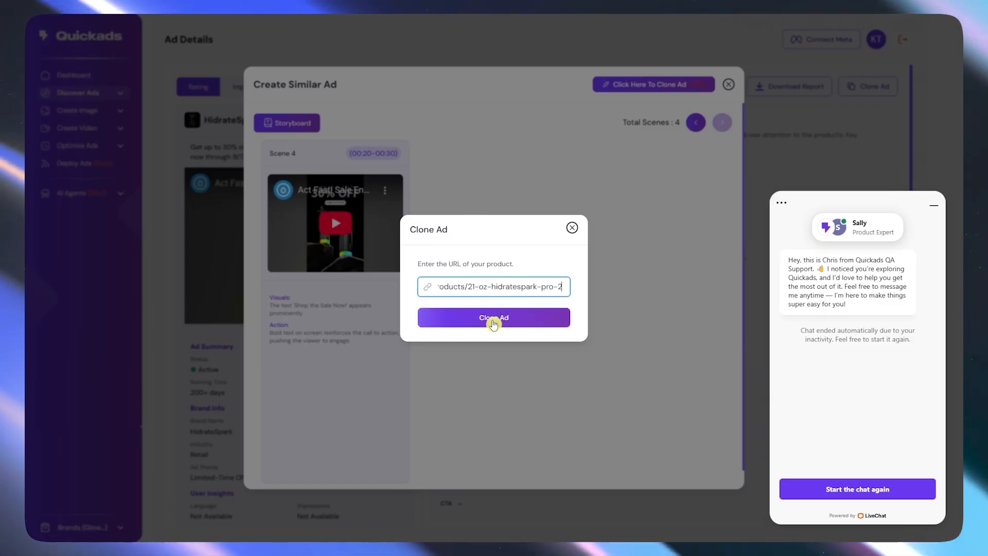
{"action": "left_click", "coordinate": [494, 323]}
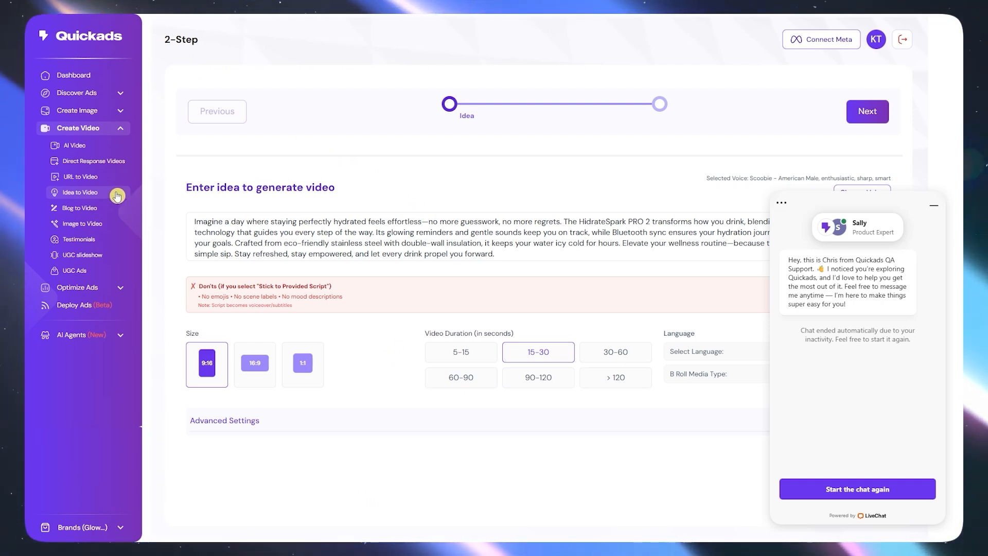
Minimize the support chat and read through the generated HidrateSpark PRO 2 video idea script
{"action": "left_click", "coordinate": [462, 250]}
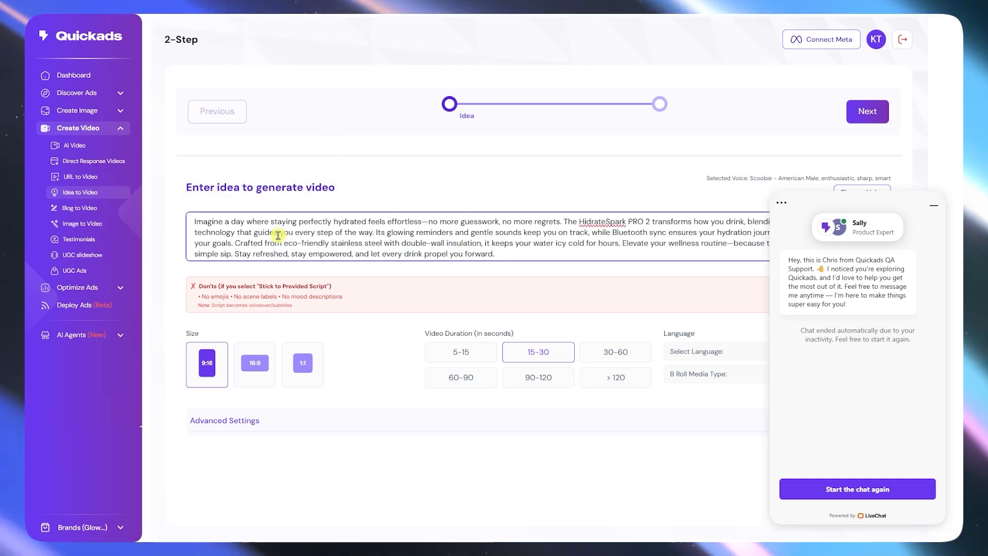
{"action": "left_click_drag", "start_coordinate": [186, 194], "coordinate": [341, 193]}
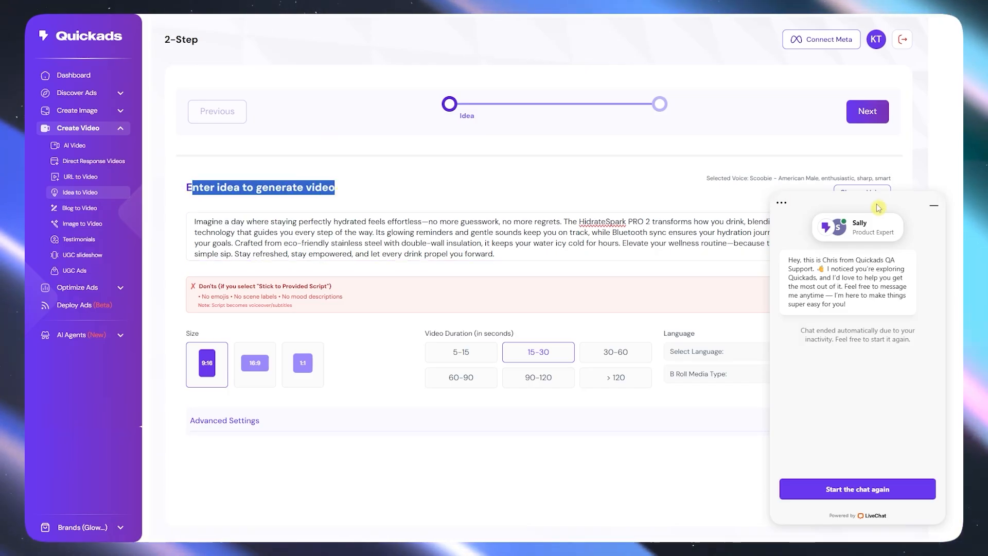
{"action": "left_click", "coordinate": [933, 205]}
{"action": "mouse_move", "coordinate": [485, 247]}
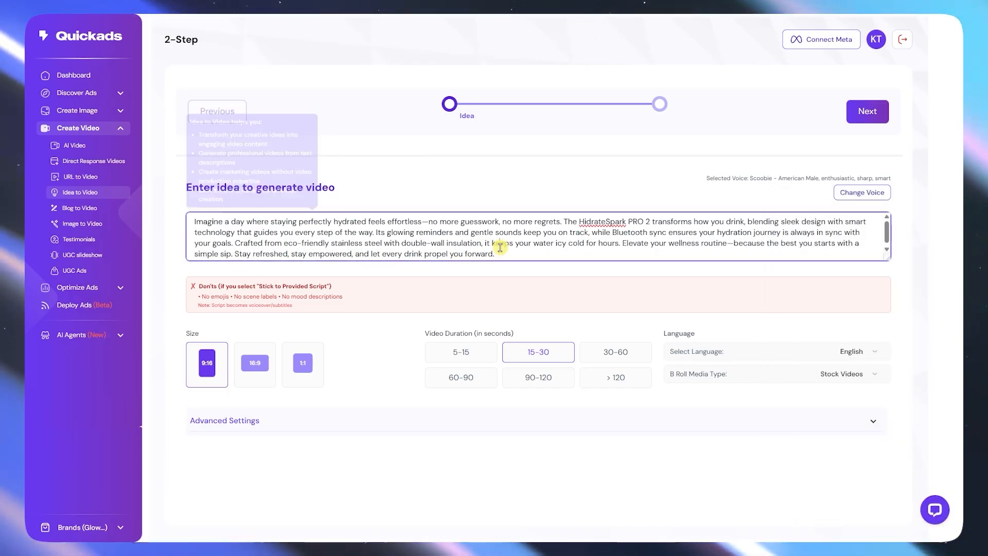
{"action": "left_click_drag", "start_coordinate": [494, 254], "coordinate": [195, 221]}
{"action": "scroll", "coordinate": [261, 232], "scroll_direction": "up", "scroll_amount": 1}
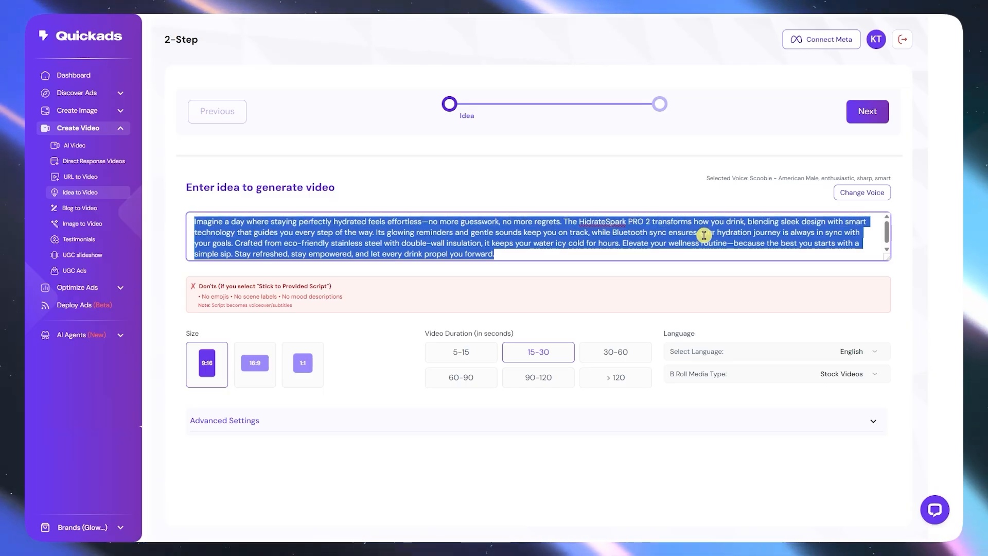
{"action": "left_click", "coordinate": [668, 232]}
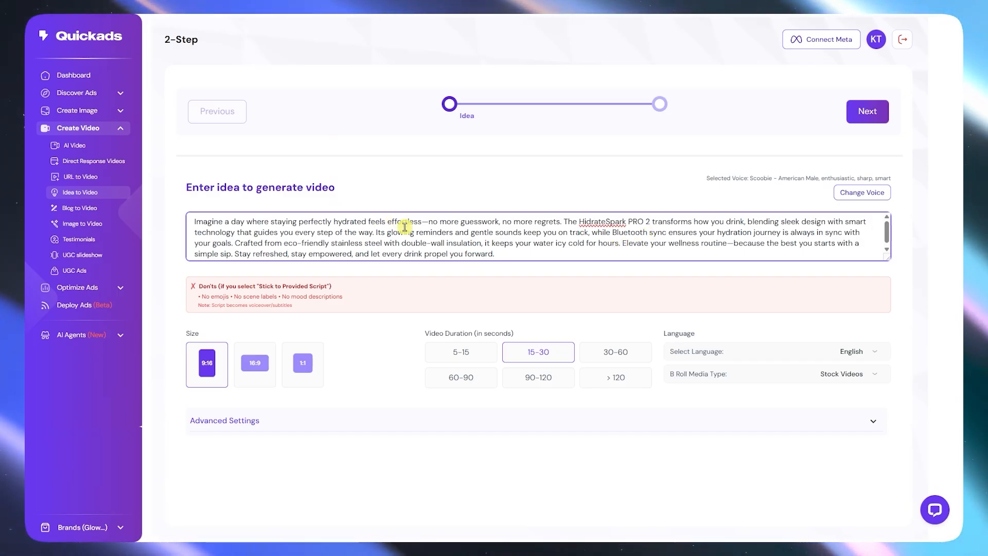
{"action": "key", "text": "ctrl+a"}
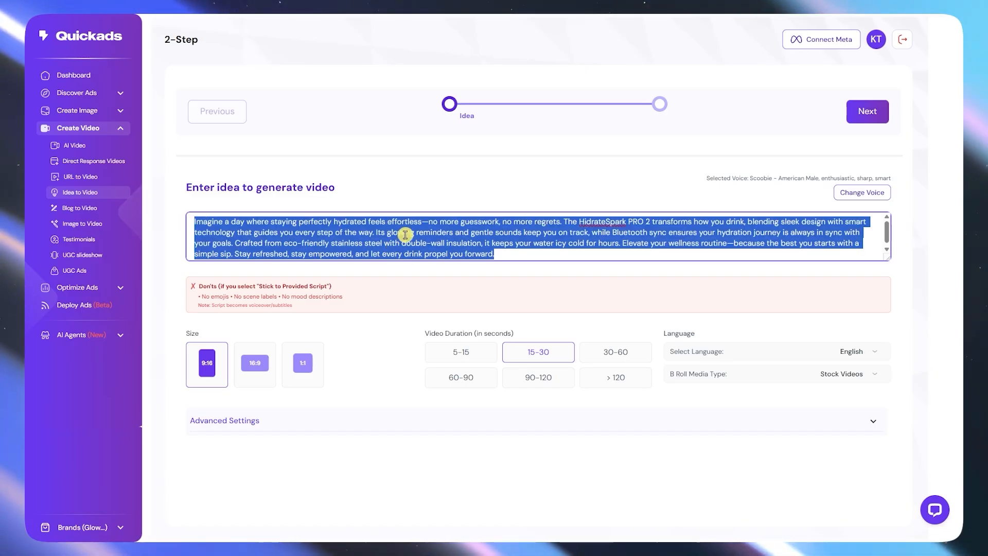
{"action": "left_click", "coordinate": [560, 278]}
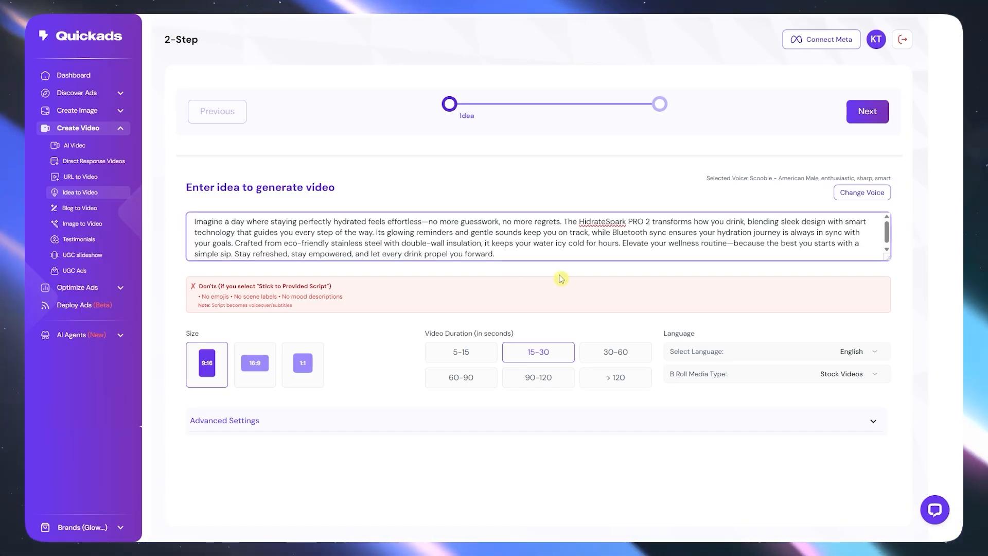
Listen to the Clyde, Roger, Sarah, Laura and Charlie voice samples and use Charlie as the video's voice
{"action": "left_click", "coordinate": [869, 197]}
{"action": "scroll", "coordinate": [452, 181], "scroll_direction": "down", "scroll_amount": 8}
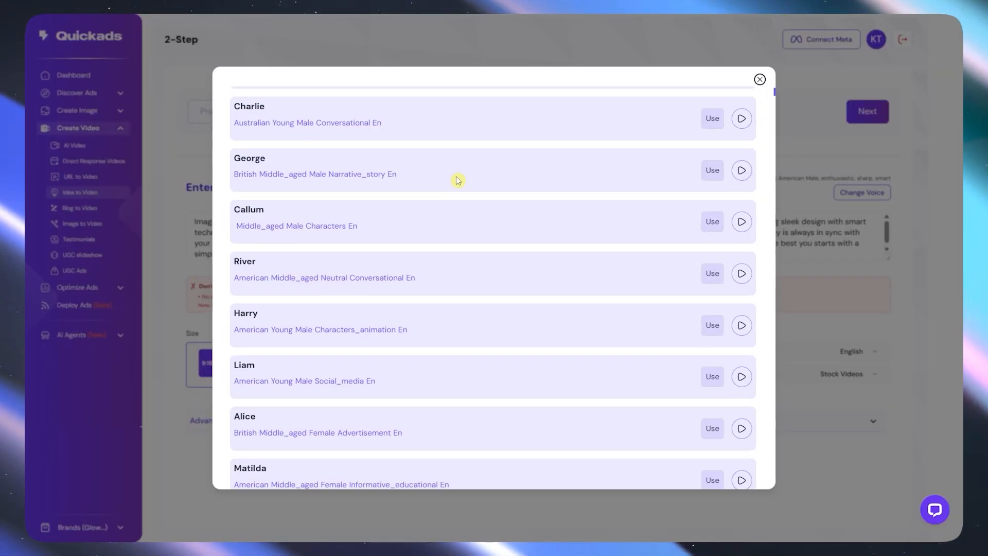
{"action": "scroll", "coordinate": [541, 257], "scroll_direction": "up", "scroll_amount": 8}
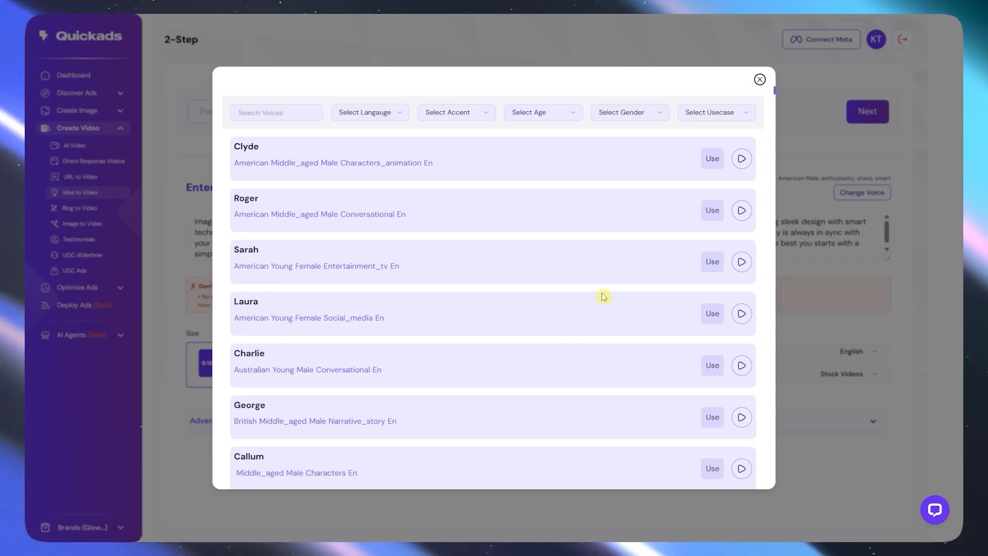
{"action": "left_click", "coordinate": [742, 160]}
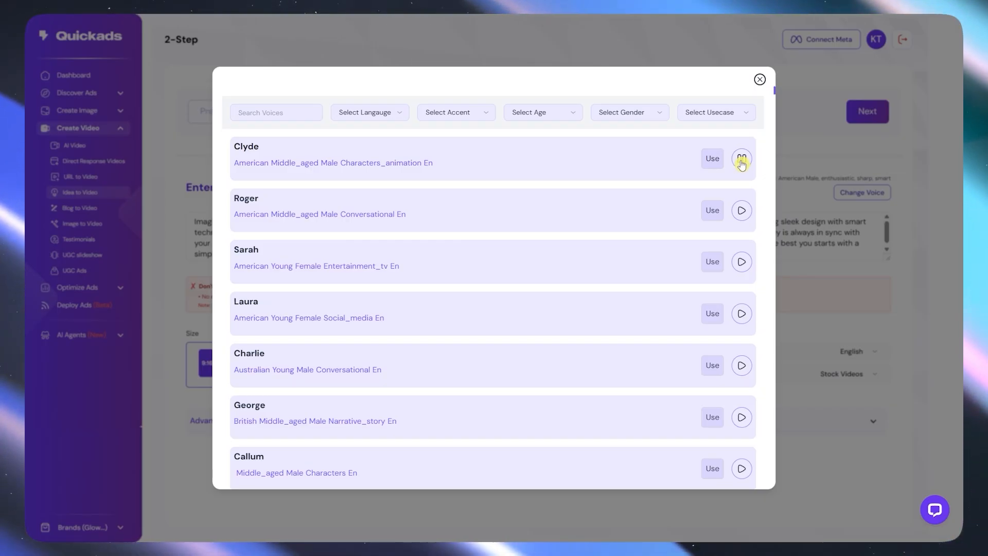
{"action": "left_click", "coordinate": [742, 211]}
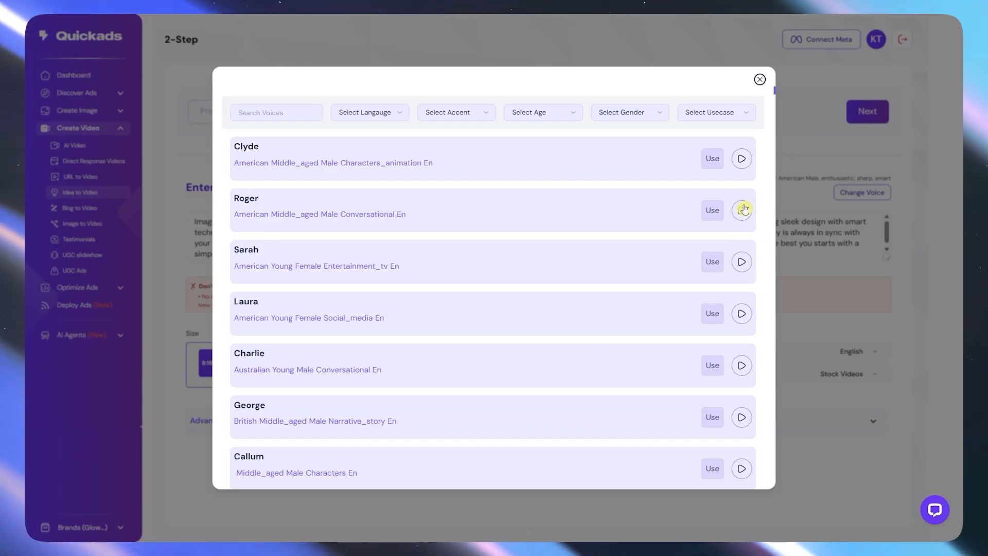
{"action": "left_click", "coordinate": [742, 264]}
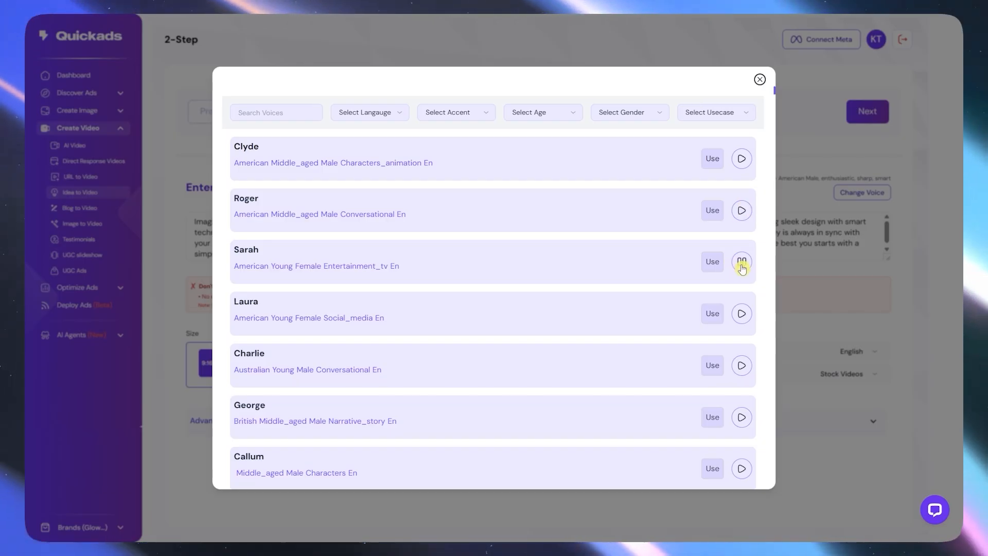
{"action": "left_click", "coordinate": [742, 316]}
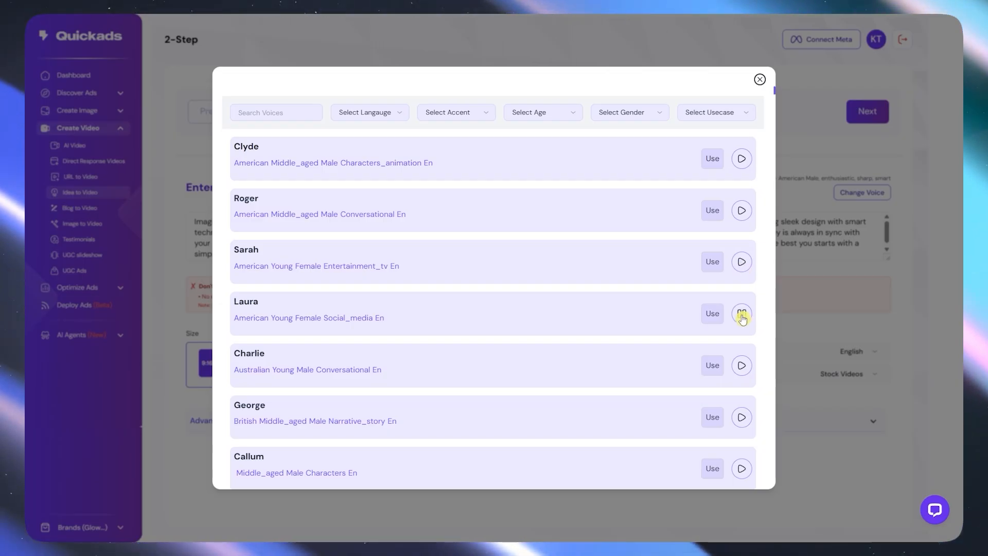
{"action": "left_click", "coordinate": [743, 366]}
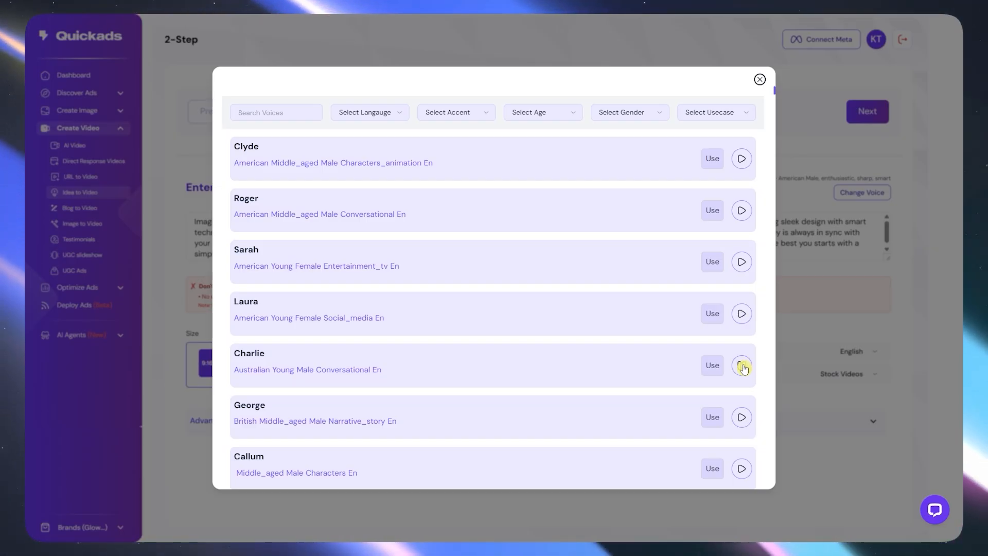
{"action": "scroll", "coordinate": [742, 367], "scroll_direction": "down", "scroll_amount": 2}
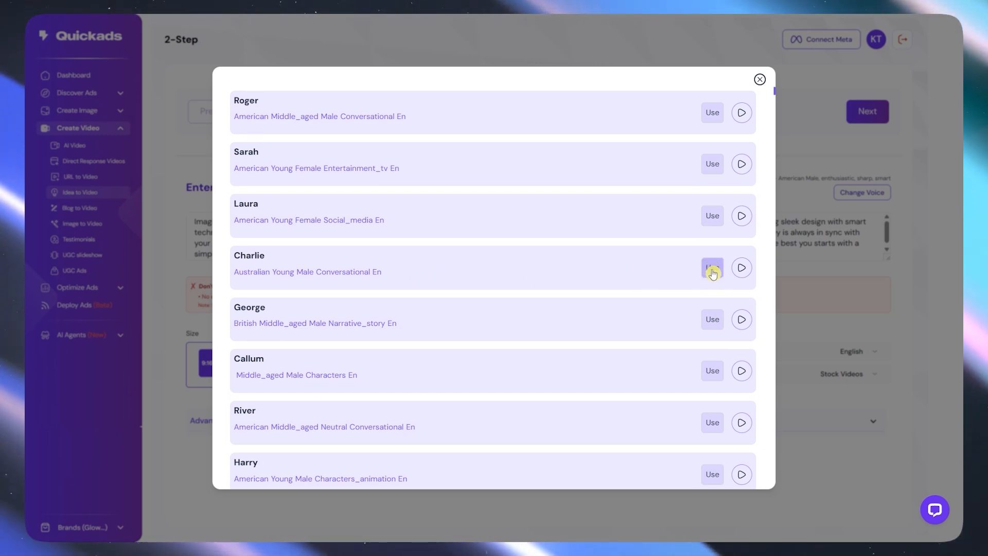
{"action": "left_click", "coordinate": [760, 80]}
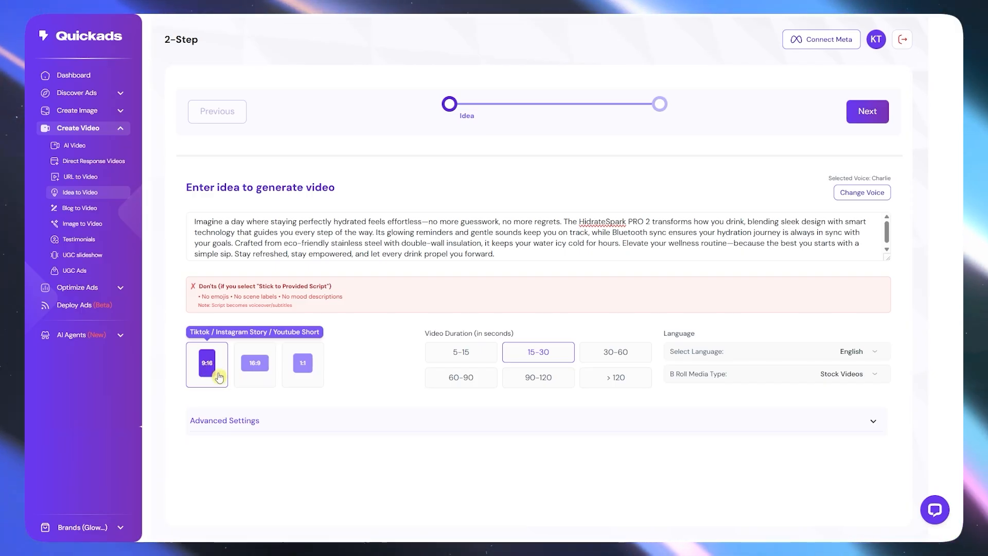
Set the video duration to 5-15 seconds
{"action": "left_click_drag", "start_coordinate": [425, 333], "coordinate": [469, 334]}
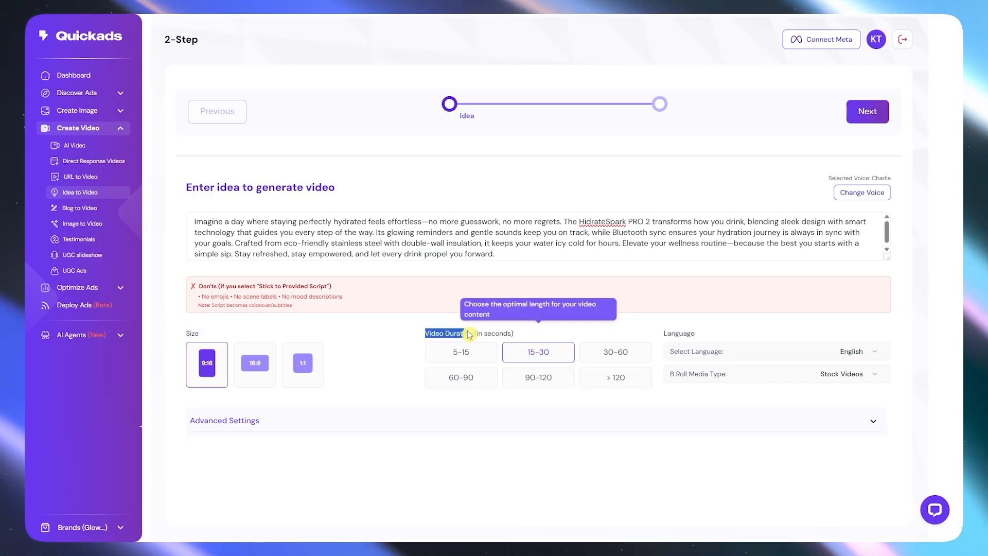
{"action": "left_click", "coordinate": [406, 358]}
{"action": "left_click", "coordinate": [457, 358]}
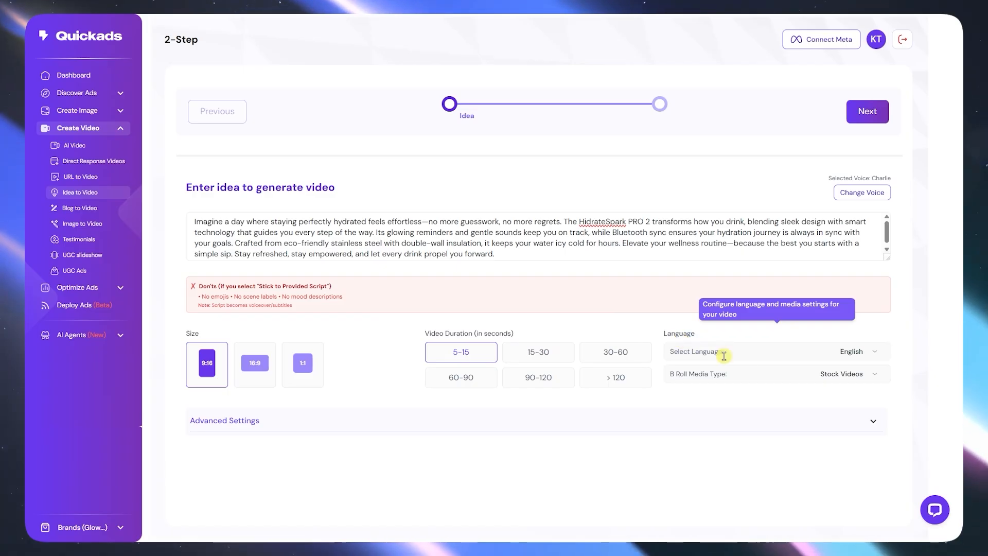
Review the available video languages and choose Stock Videos as the B-roll media type
{"action": "left_click", "coordinate": [870, 355]}
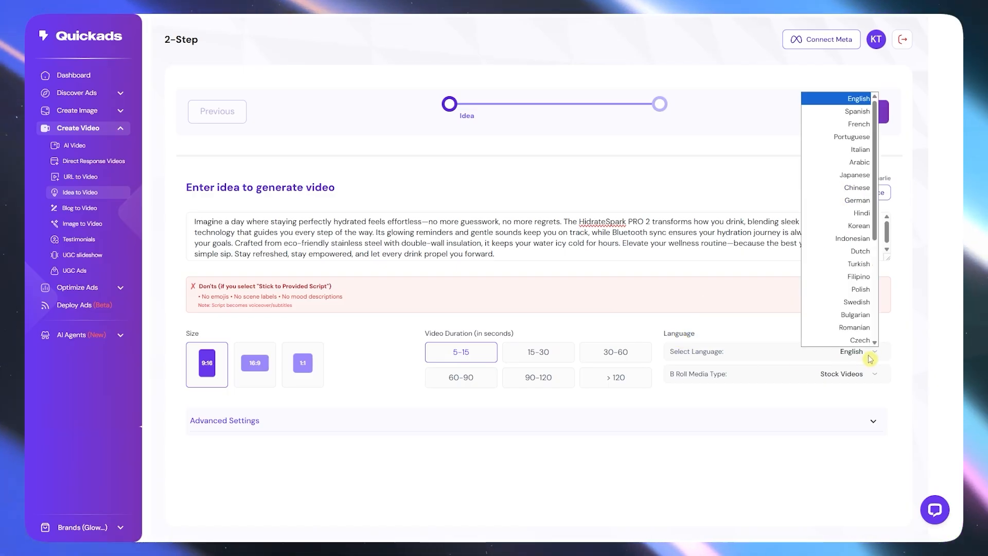
{"action": "left_click", "coordinate": [793, 323]}
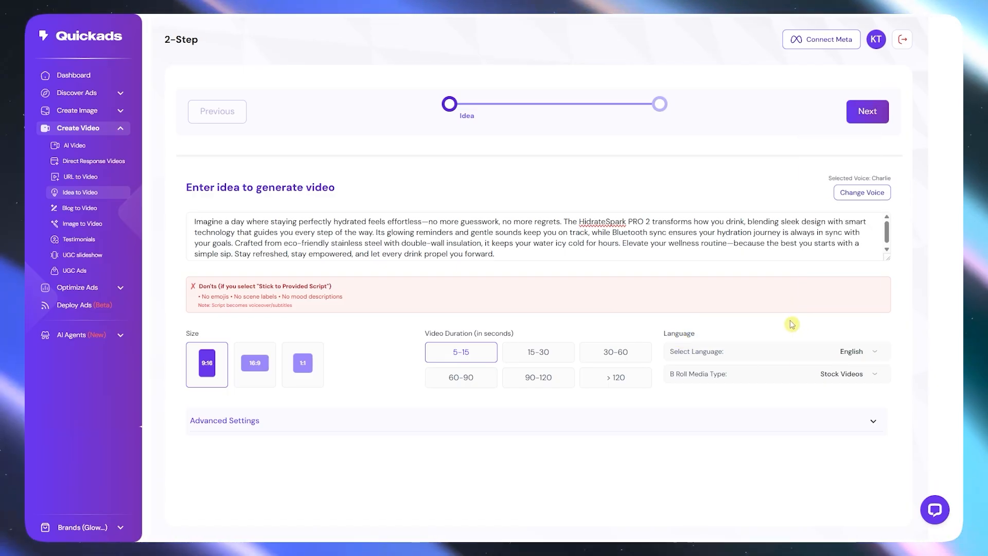
{"action": "left_click", "coordinate": [866, 377]}
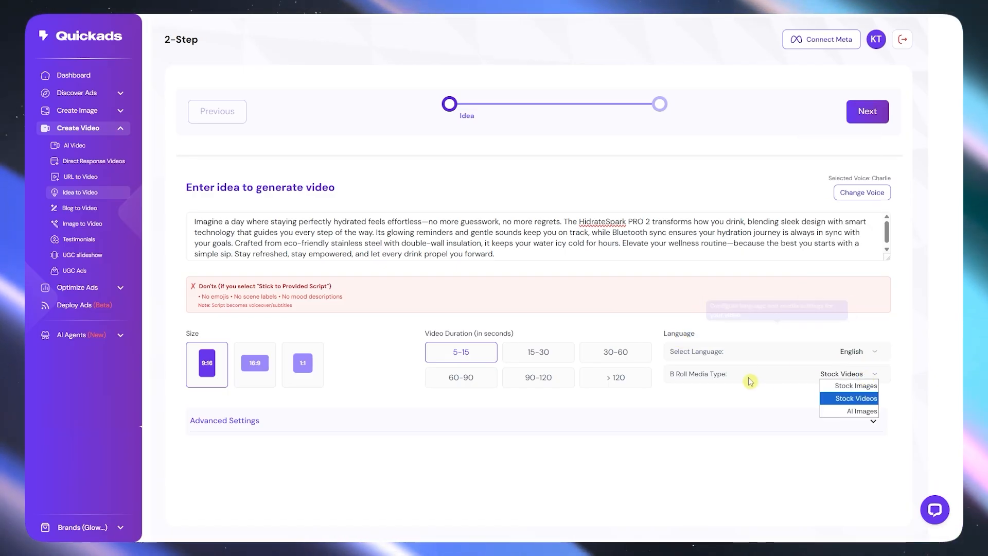
{"action": "left_click", "coordinate": [859, 400]}
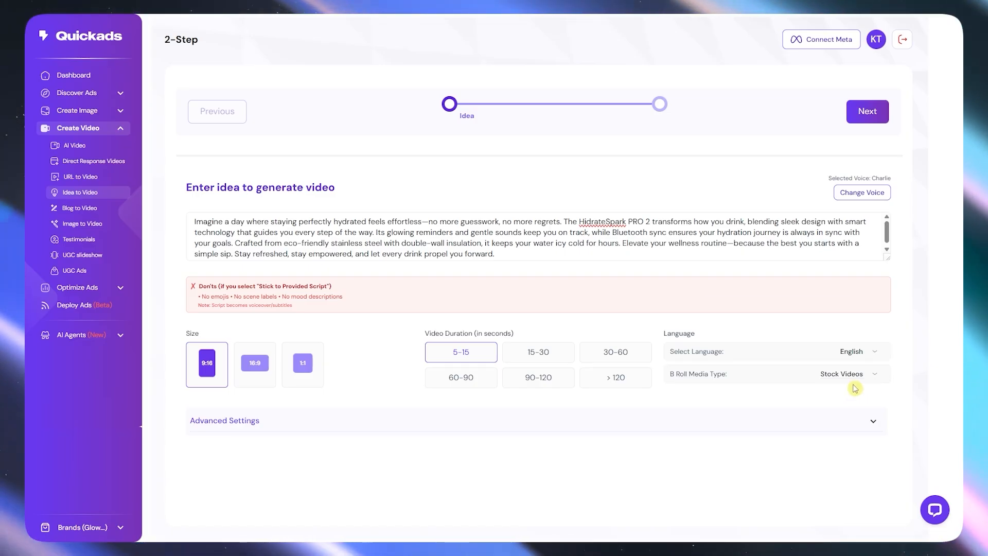
{"action": "left_click", "coordinate": [854, 376]}
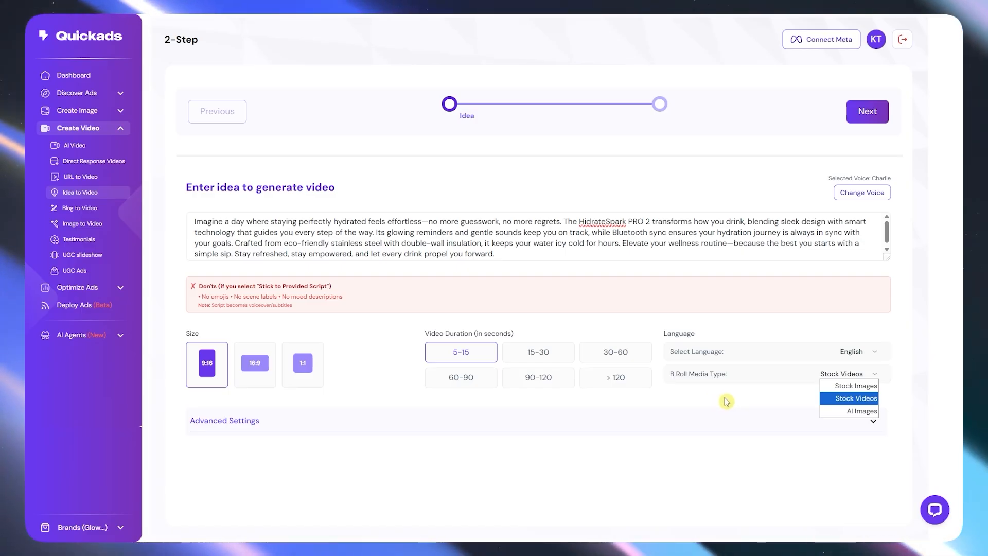
{"action": "left_click", "coordinate": [869, 400]}
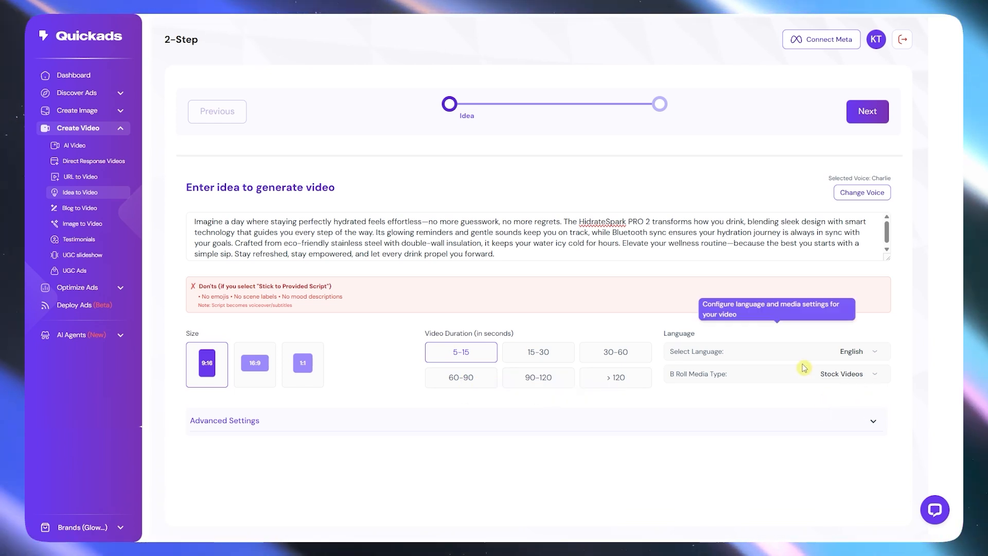
Expand the advanced settings and set the prompt type to "Stick to the provided script without altering the story"
{"action": "left_click", "coordinate": [686, 421]}
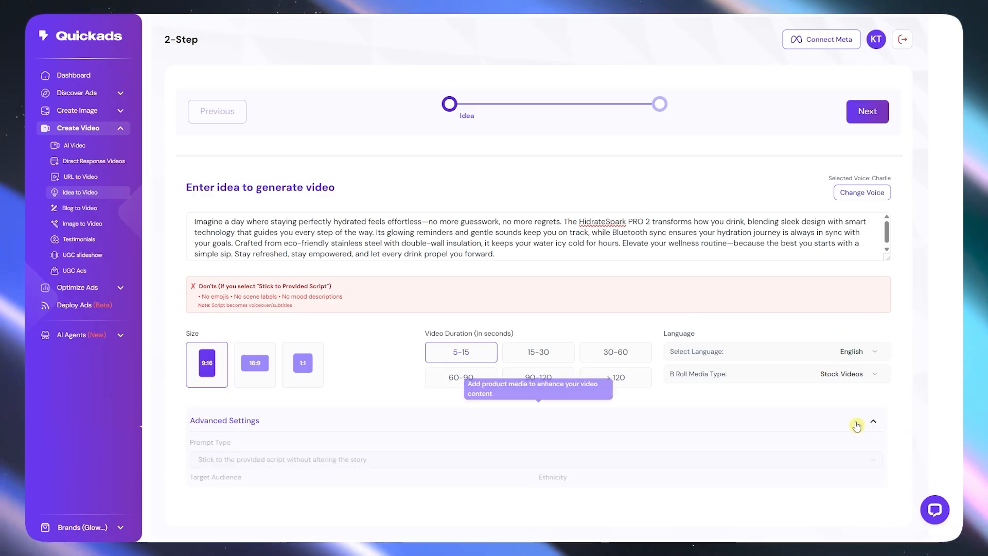
{"action": "left_click", "coordinate": [258, 377]}
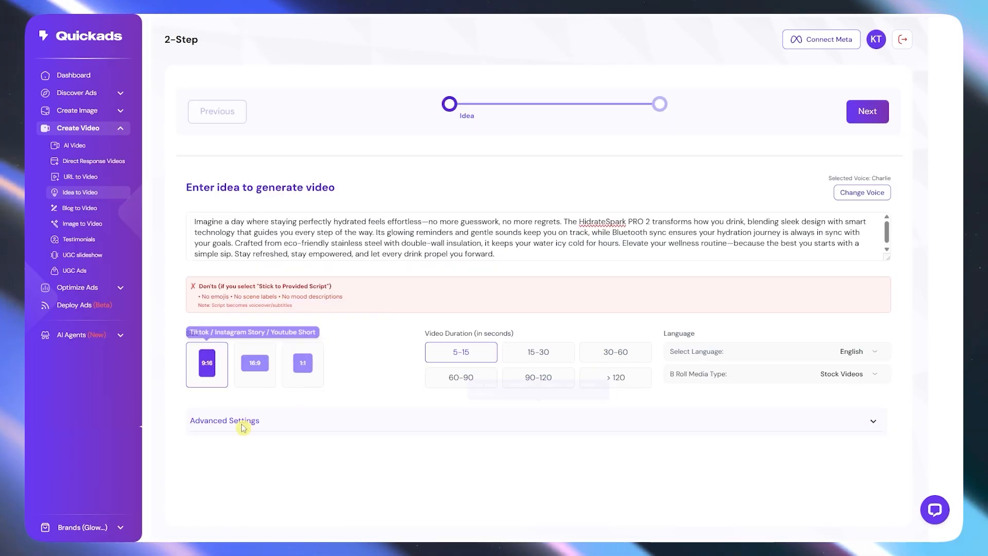
{"action": "left_click", "coordinate": [243, 422]}
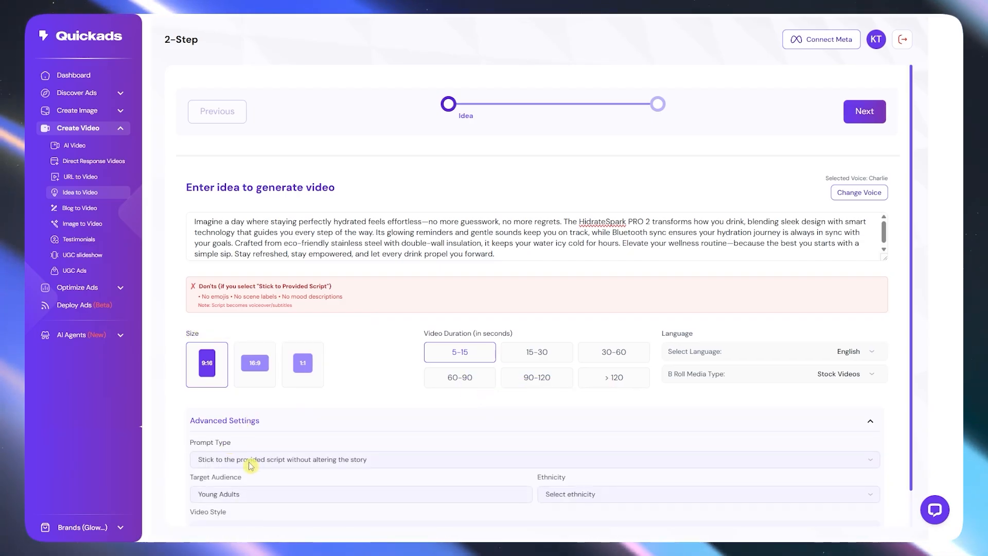
{"action": "left_click", "coordinate": [392, 418]}
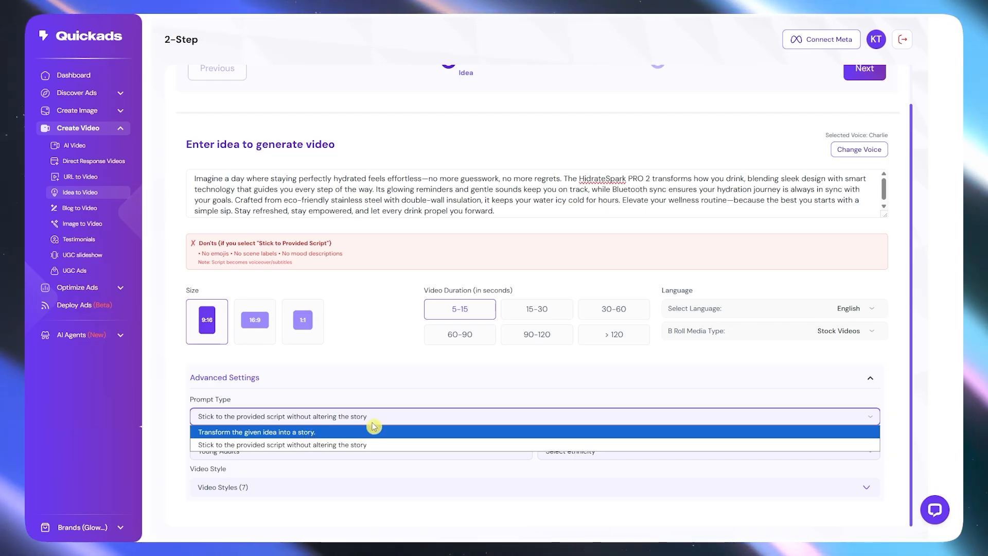
{"action": "left_click", "coordinate": [220, 446]}
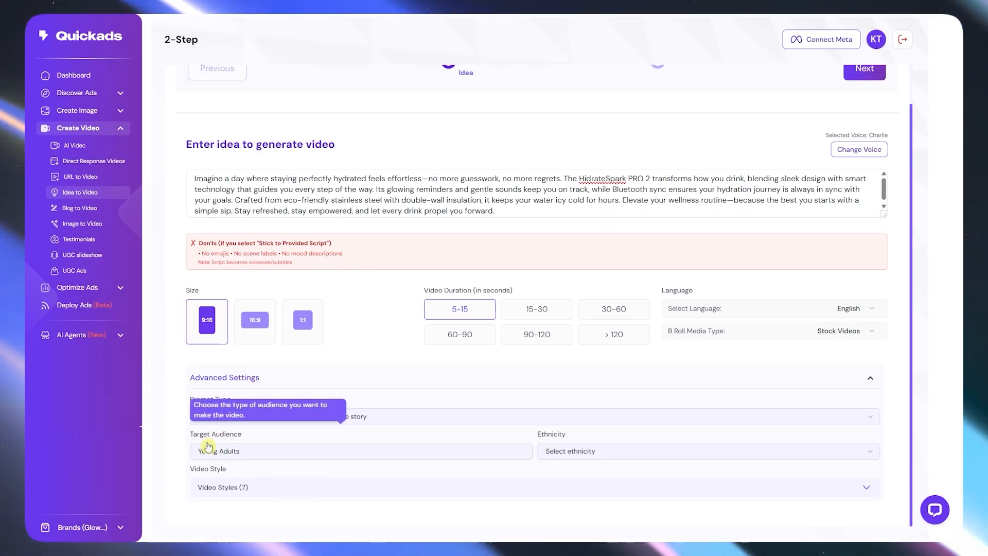
Extend the target audience to "Young Adults, Adults, Old people, Sporty People"
{"action": "left_click", "coordinate": [262, 453]}
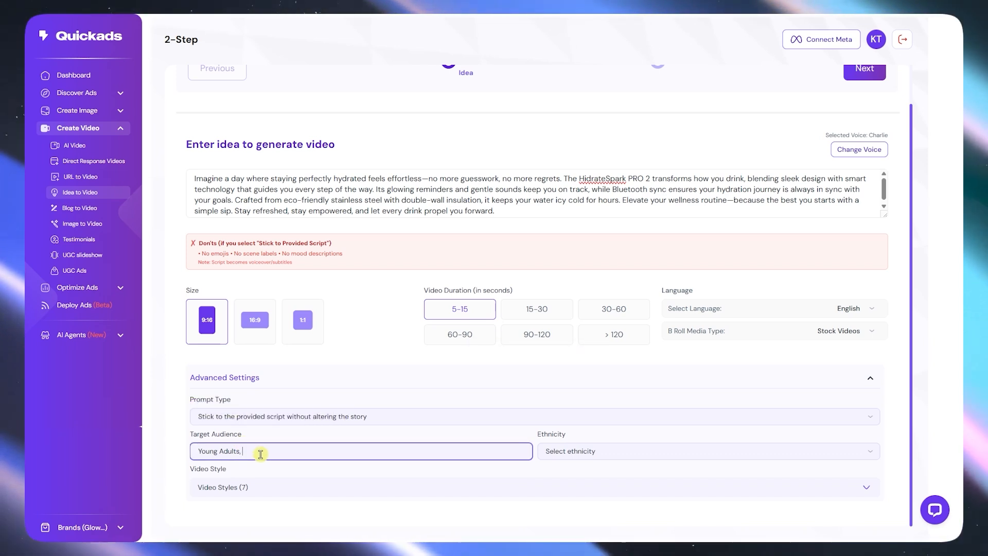
{"action": "type", "text": ", Adults, "}
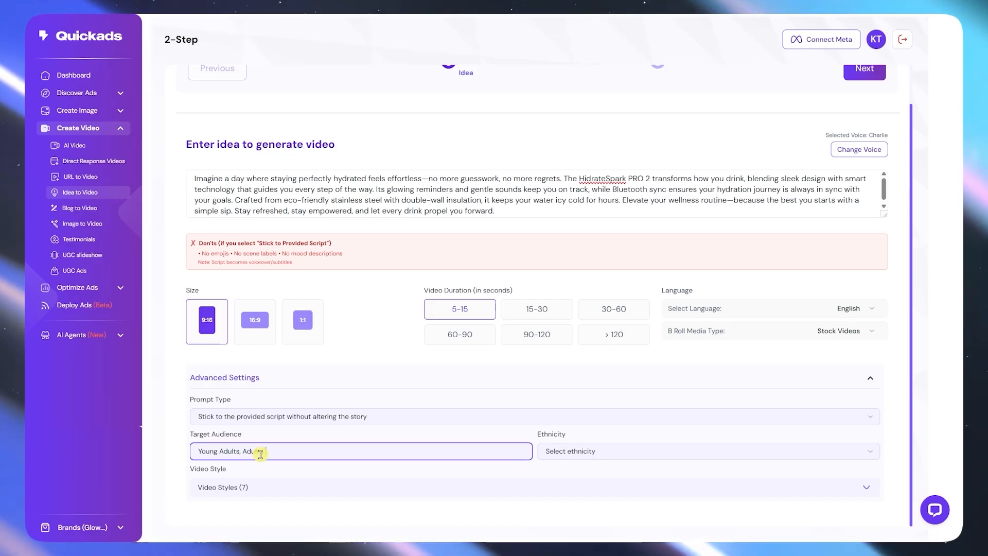
{"action": "type", "text": "Ol"}
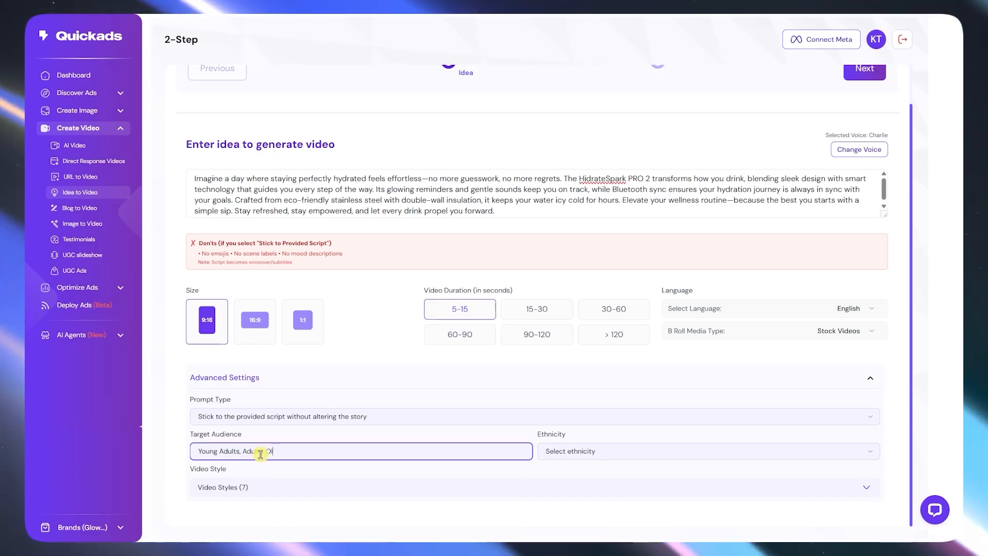
{"action": "type", "text": "d people,"}
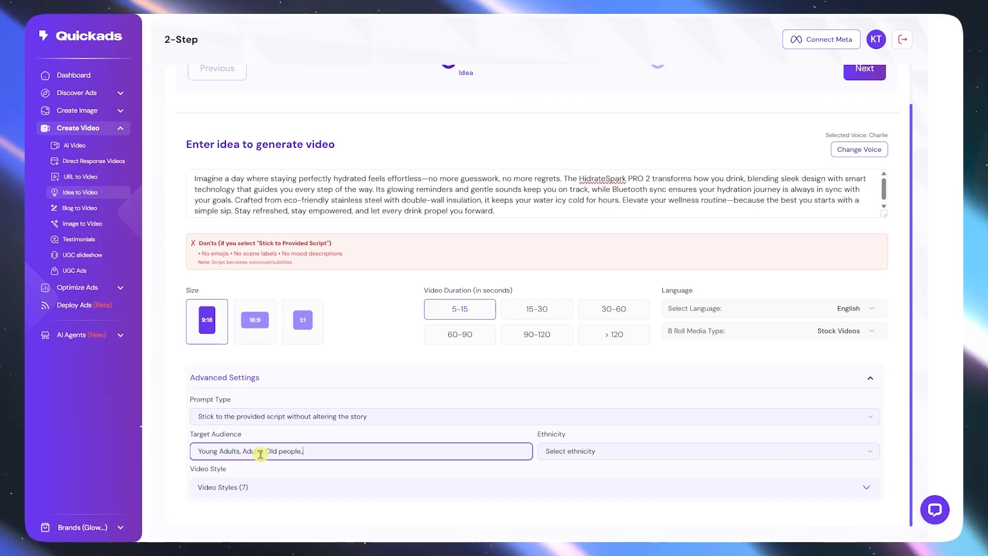
{"action": "type", "text": " Sporty P"}
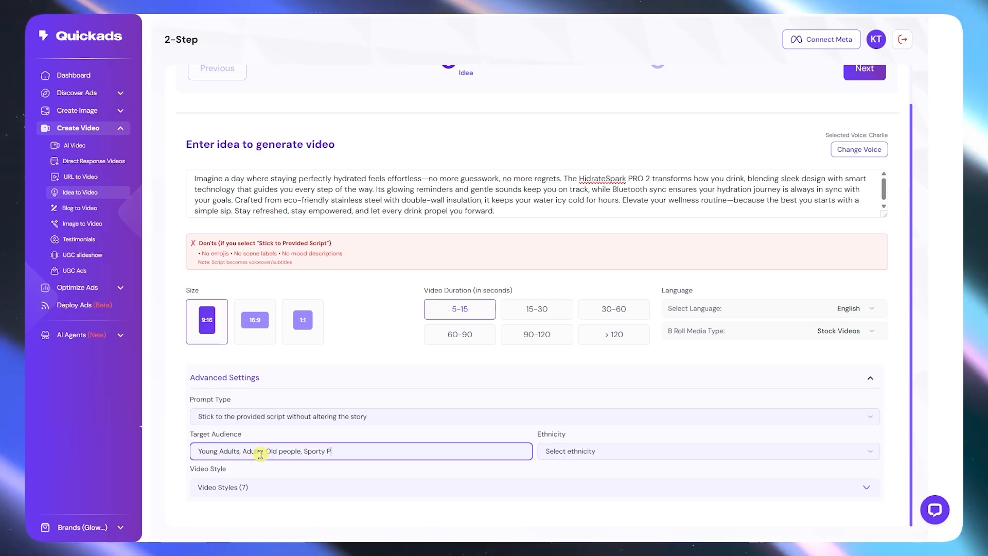
{"action": "left_click", "coordinate": [485, 321]}
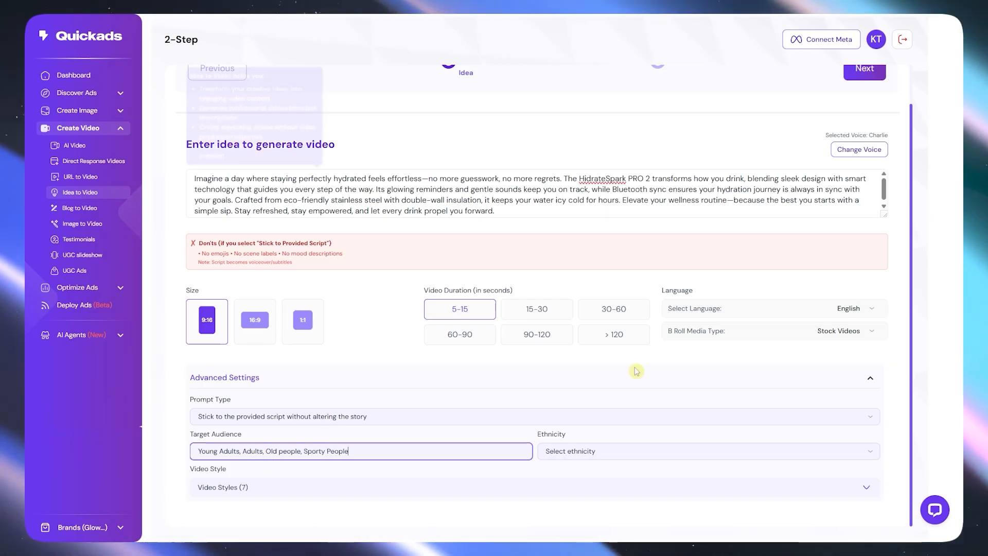
Review the ethnicity choices and the available video styles, leaving ethnicity unspecified and all seven styles enabled
{"action": "left_click", "coordinate": [567, 458]}
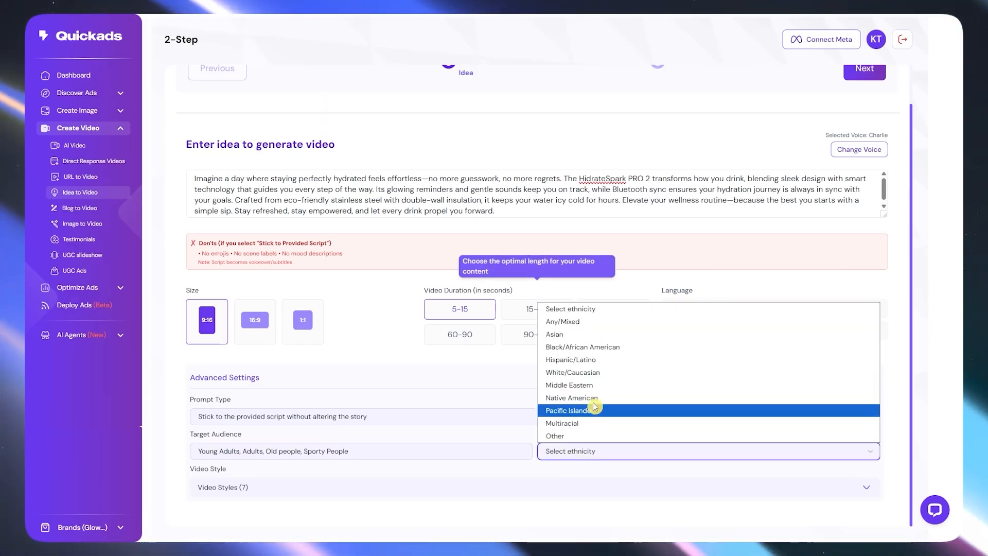
{"action": "left_click", "coordinate": [591, 309]}
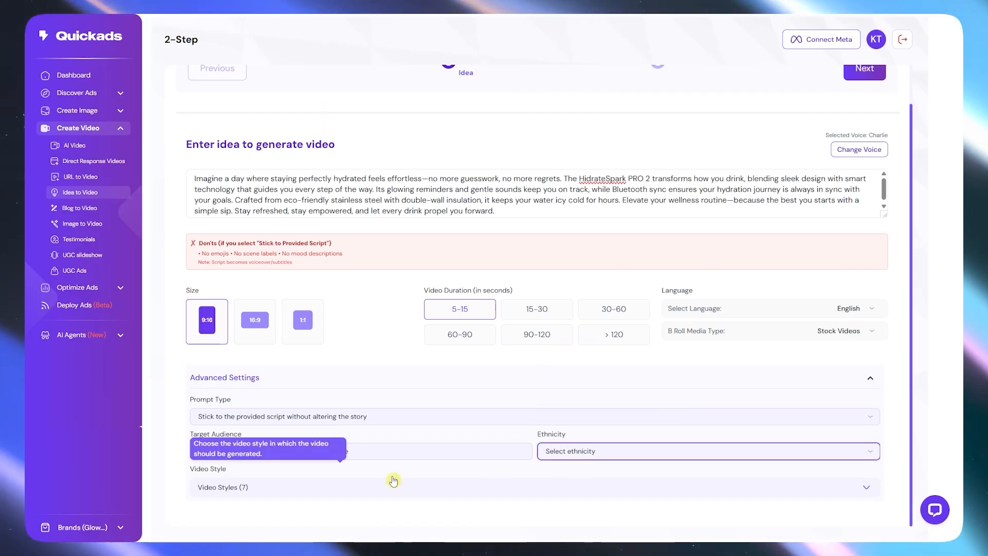
{"action": "left_click", "coordinate": [204, 477]}
{"action": "left_click", "coordinate": [253, 494]}
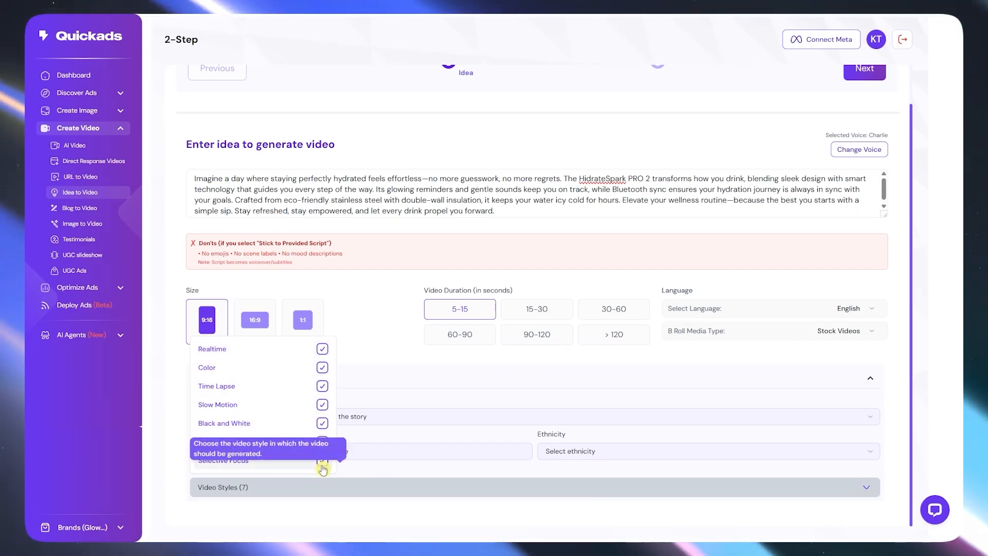
{"action": "left_click", "coordinate": [322, 350]}
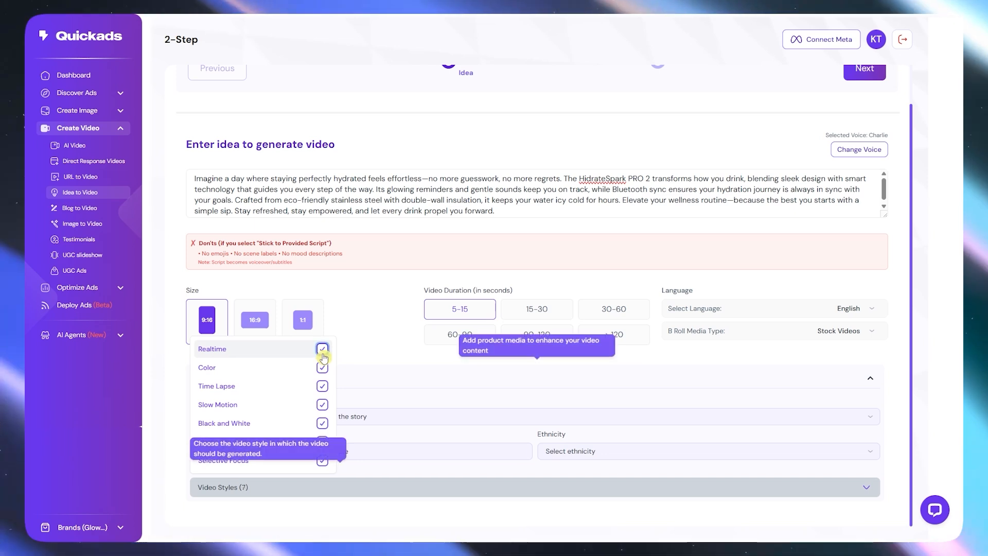
{"action": "left_click", "coordinate": [323, 350]}
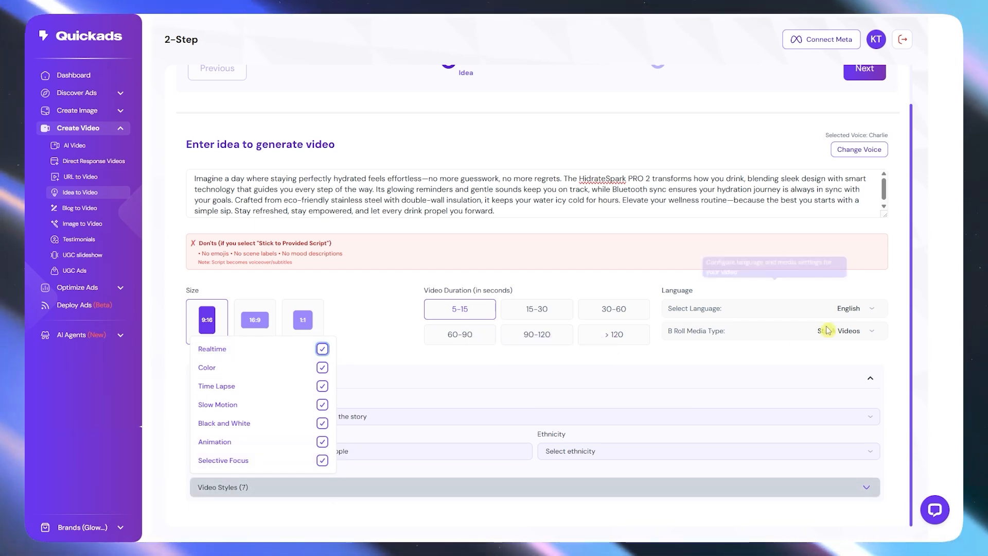
Close the video style list and proceed to generate the video
{"action": "left_click", "coordinate": [942, 338]}
{"action": "scroll", "coordinate": [731, 255], "scroll_direction": "up", "scroll_amount": 2}
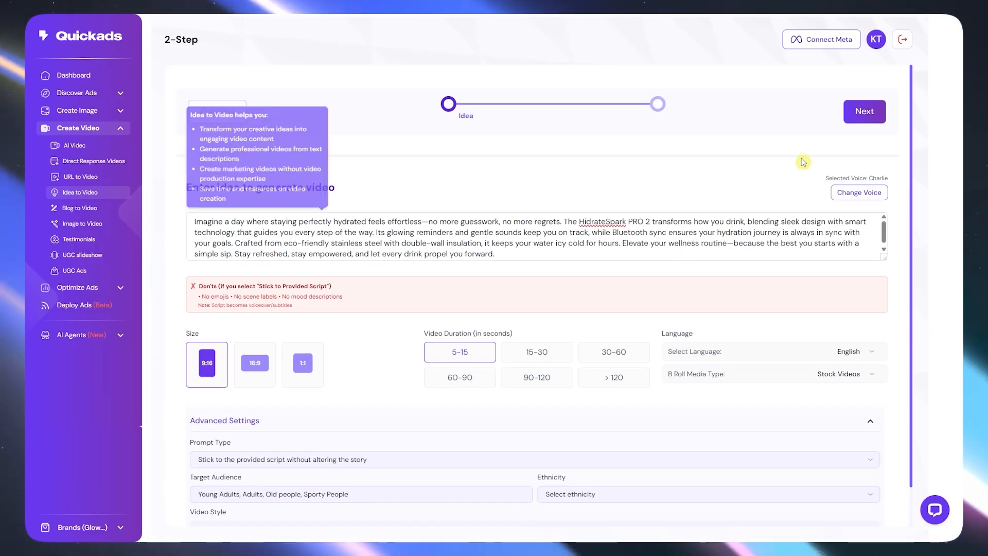
{"action": "left_click", "coordinate": [869, 122]}
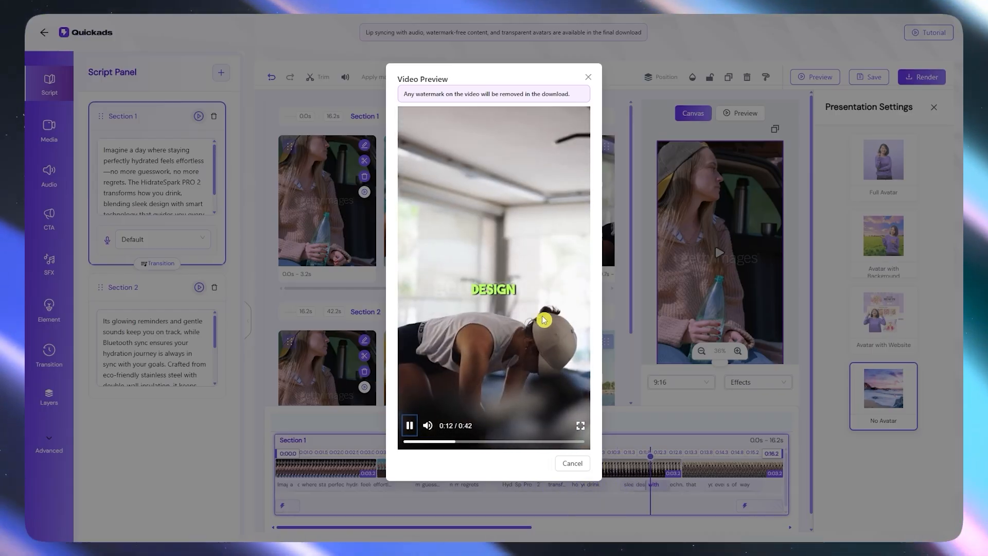
Stop and close the generated video's preview, and look through the media clips of Section 1 and Section 2
{"action": "left_click", "coordinate": [410, 425]}
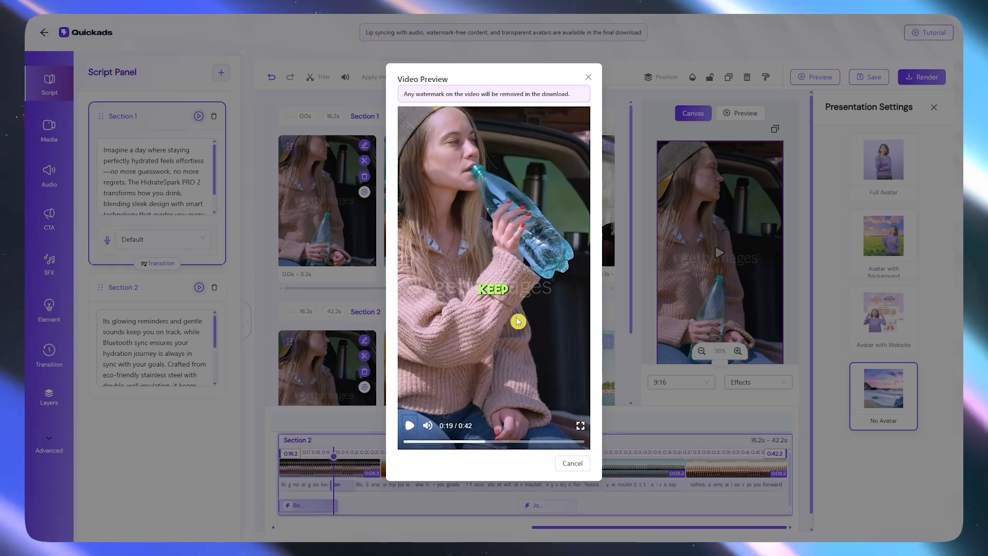
{"action": "left_click", "coordinate": [590, 81]}
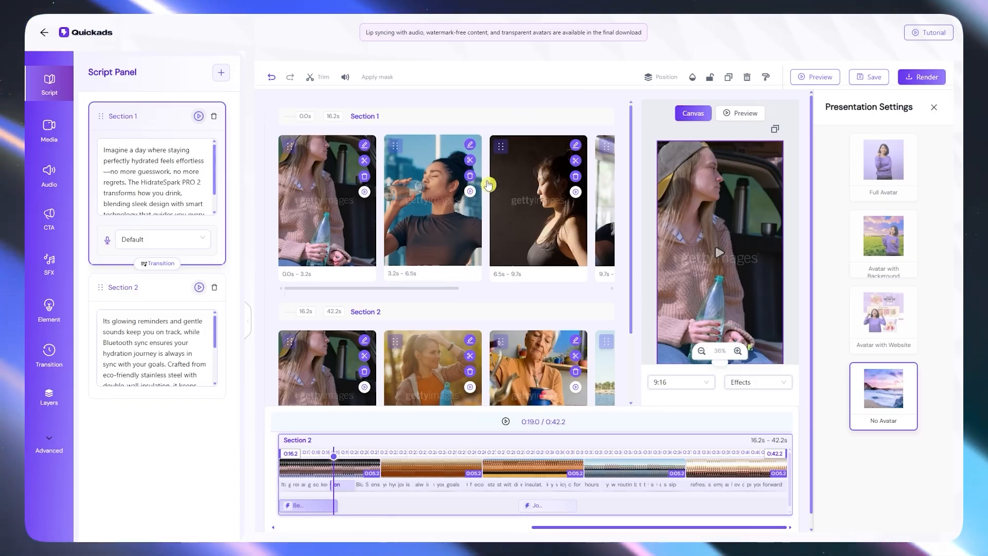
{"action": "scroll", "coordinate": [545, 217], "scroll_direction": "down", "scroll_amount": 2}
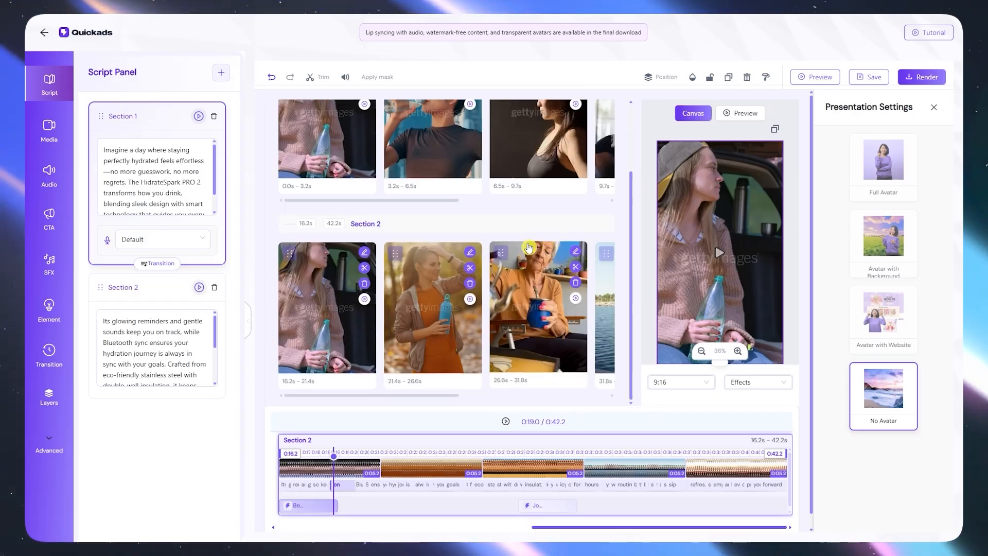
{"action": "scroll", "coordinate": [514, 266], "scroll_direction": "up", "scroll_amount": 2}
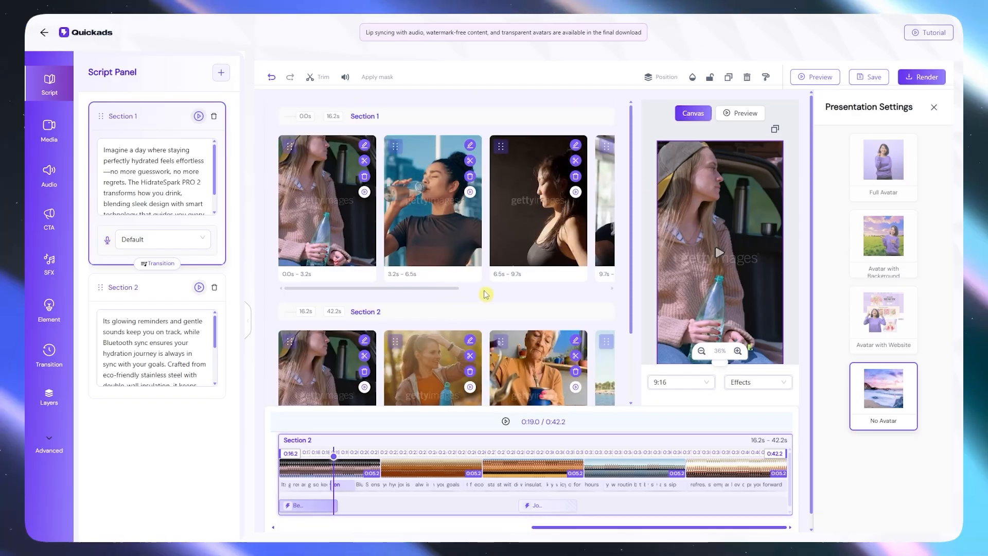
{"action": "left_click_drag", "start_coordinate": [449, 293], "coordinate": [426, 296]}
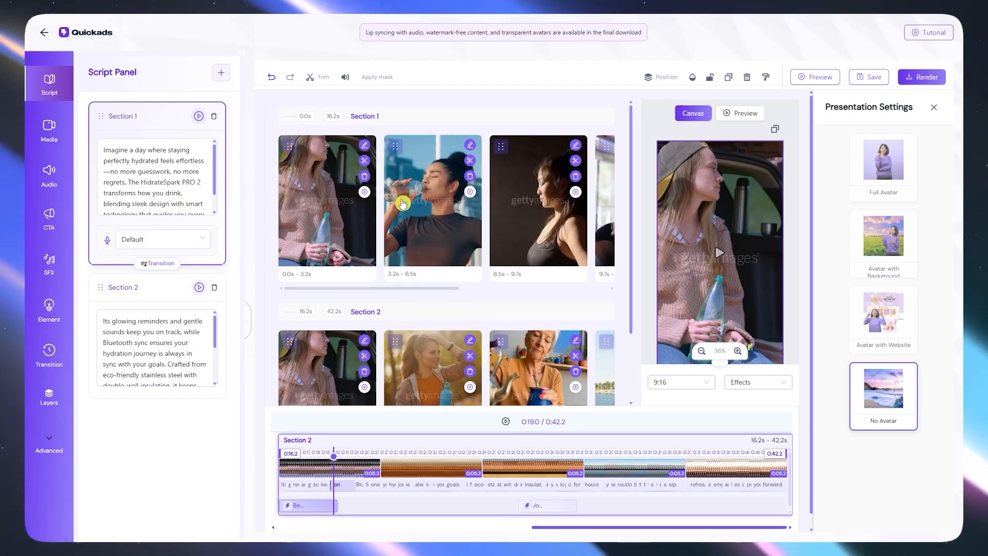
{"action": "scroll", "coordinate": [417, 270], "scroll_direction": "down", "scroll_amount": 3}
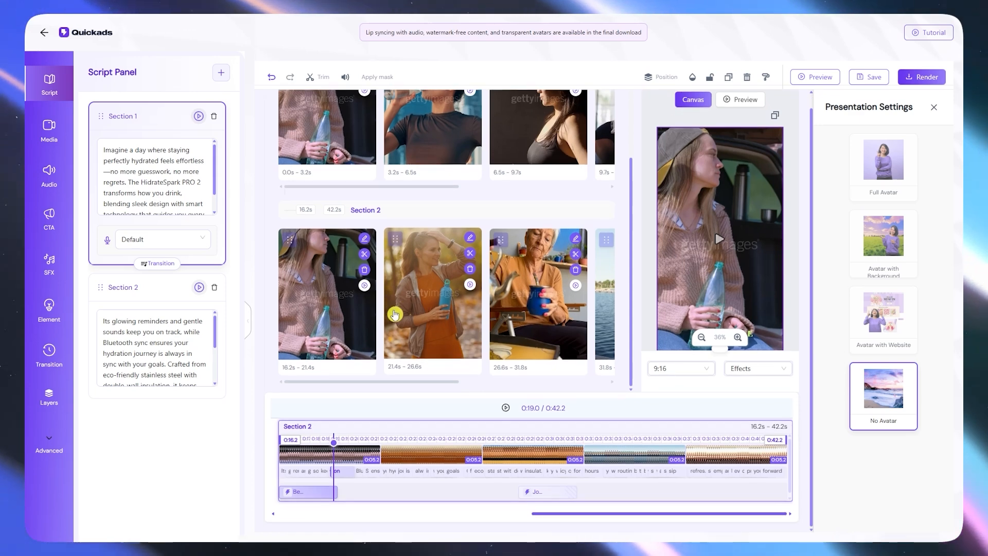
{"action": "scroll", "coordinate": [419, 298], "scroll_direction": "up", "scroll_amount": 1}
{"action": "scroll", "coordinate": [424, 332], "scroll_direction": "up", "scroll_amount": 1}
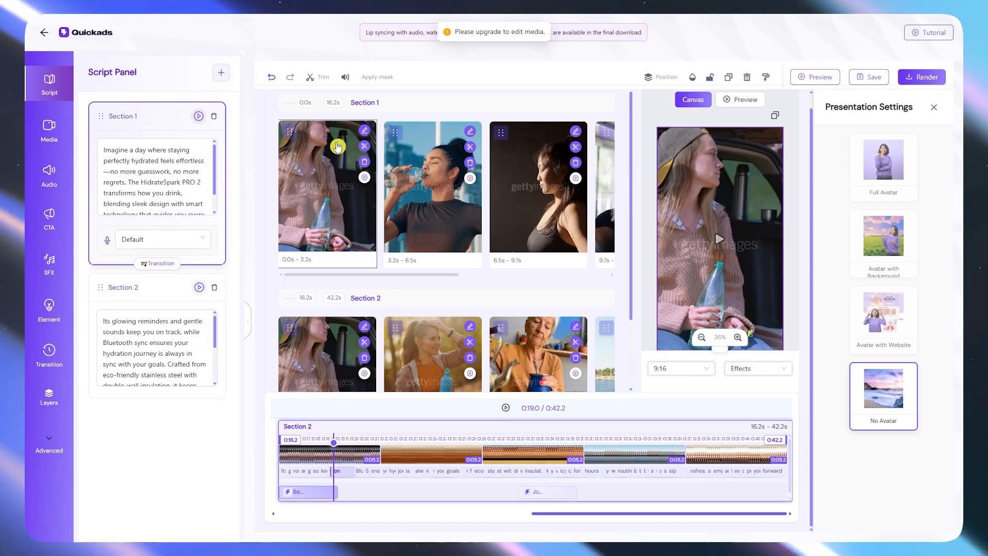
Check the trim and delete options of Section 1's first clip without applying either, and select the second clip
{"action": "left_click", "coordinate": [366, 148]}
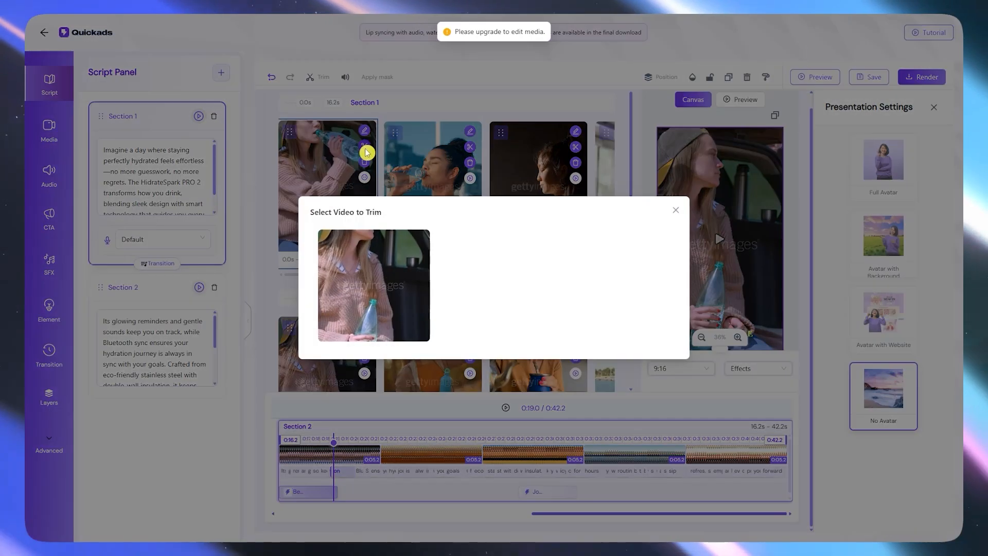
{"action": "left_click", "coordinate": [677, 211]}
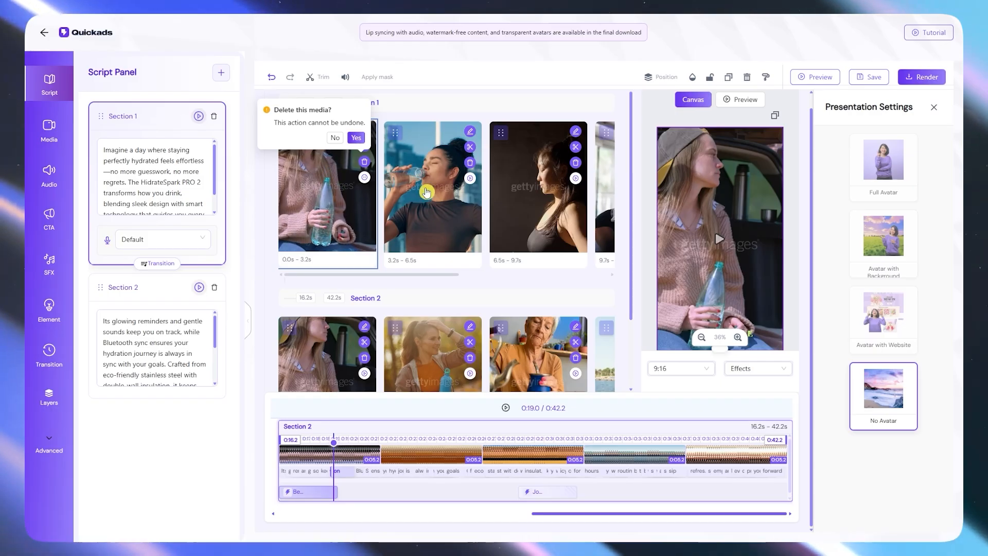
{"action": "left_click", "coordinate": [441, 181]}
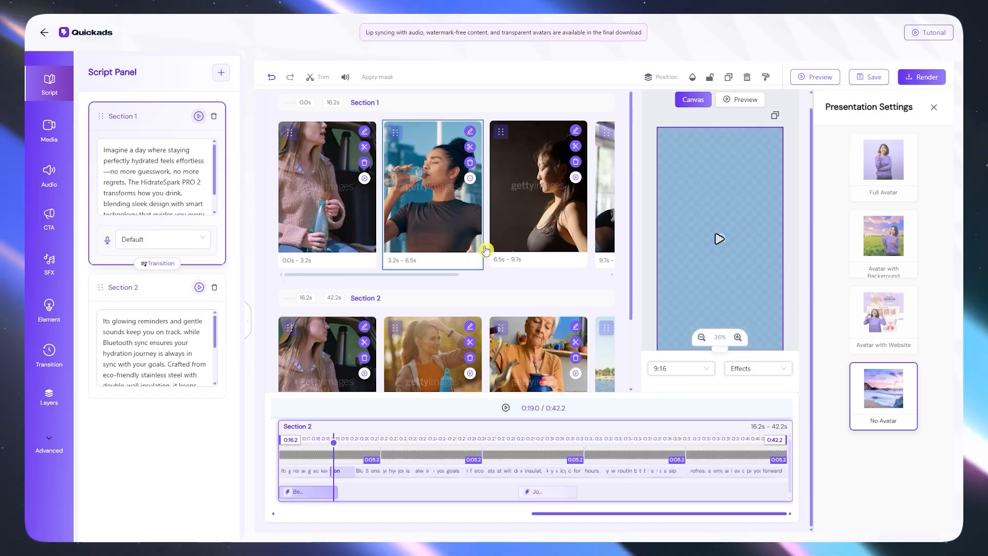
Read through Section 1's script text and place the cursor in it for editing
{"action": "scroll", "coordinate": [152, 165], "scroll_direction": "down", "scroll_amount": 1}
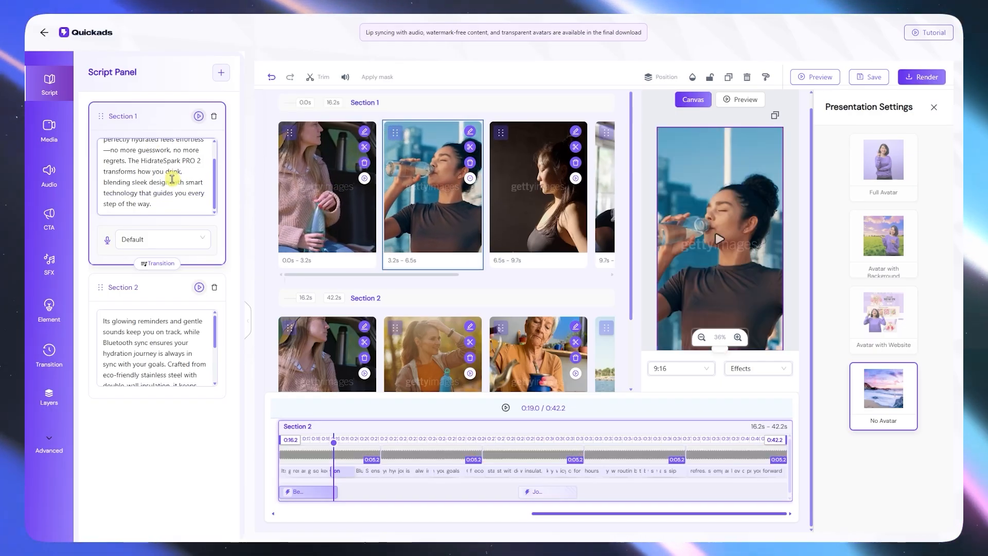
{"action": "scroll", "coordinate": [172, 178], "scroll_direction": "up", "scroll_amount": 1}
{"action": "left_click_drag", "start_coordinate": [104, 151], "coordinate": [198, 201]}
{"action": "left_click", "coordinate": [136, 159]}
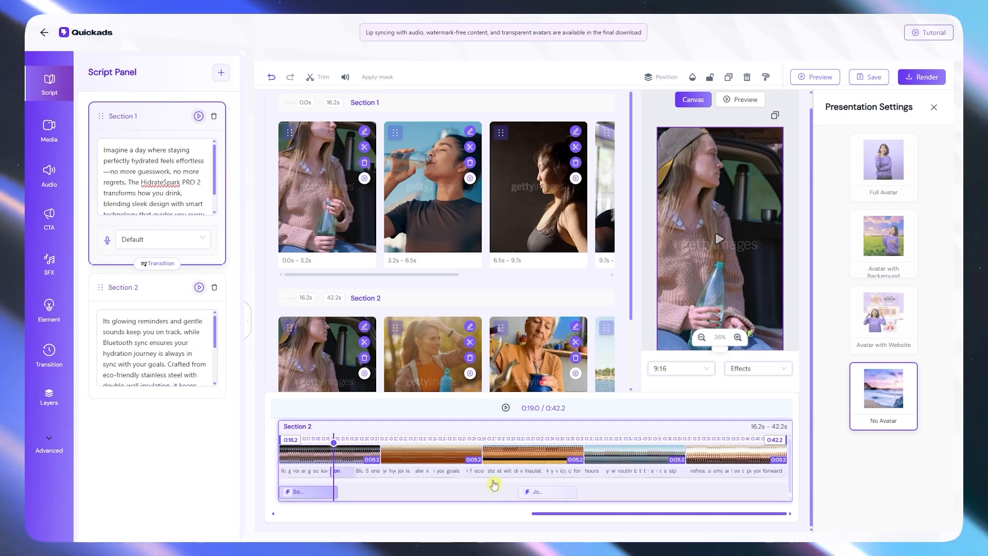
Open Section 2's "Its" caption for editing and check the surrounding captions by playing the timeline
{"action": "left_click", "coordinate": [286, 471]}
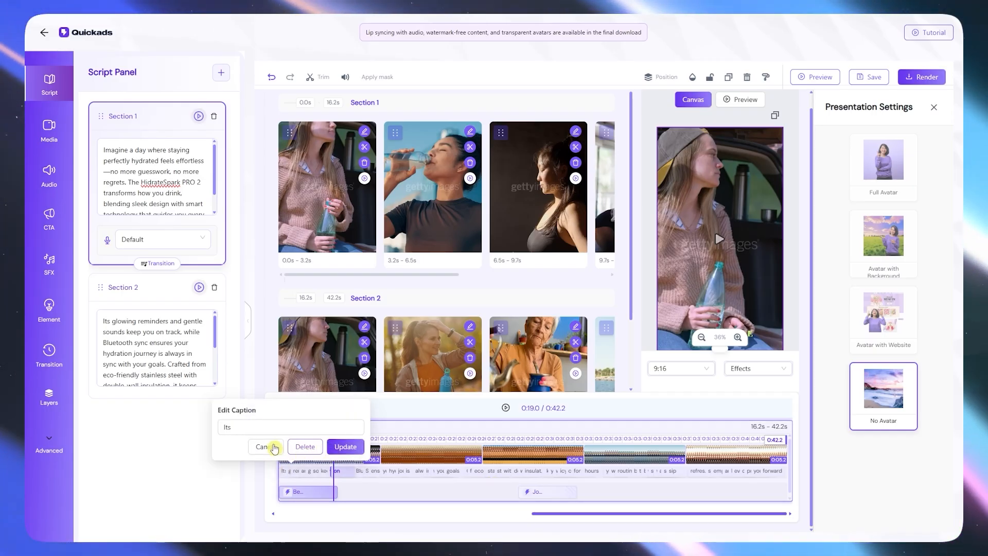
{"action": "mouse_move", "coordinate": [283, 470]}
{"action": "left_mouse_down"}
{"action": "mouse_move", "coordinate": [315, 471]}
{"action": "mouse_move", "coordinate": [292, 472]}
{"action": "left_mouse_up"}
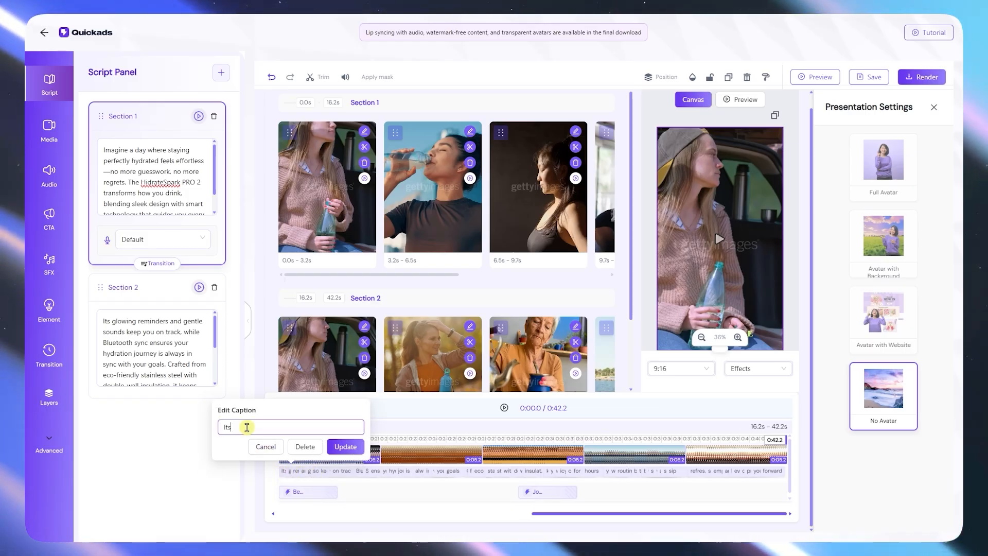
{"action": "left_click", "coordinate": [247, 427]}
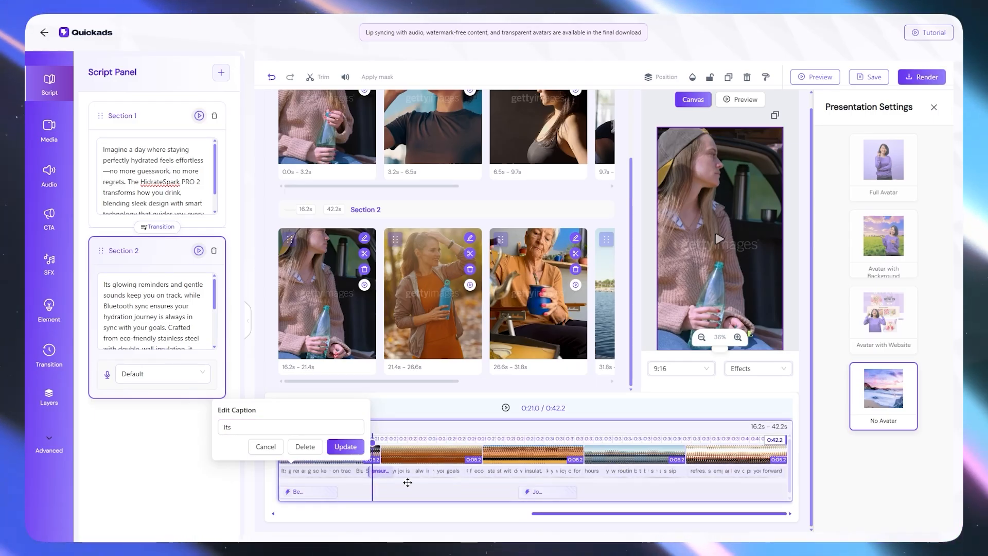
{"action": "left_click", "coordinate": [363, 485]}
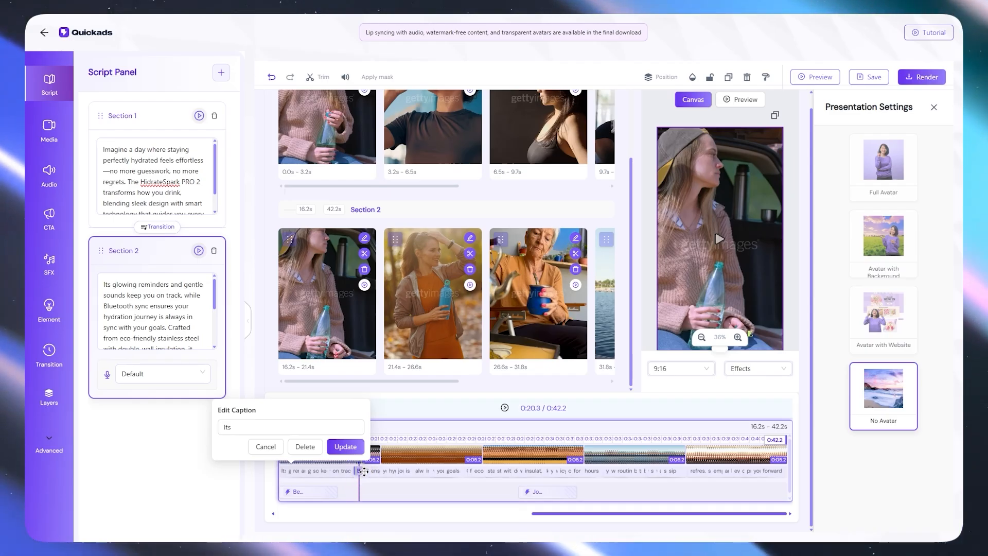
{"action": "left_click", "coordinate": [505, 408]}
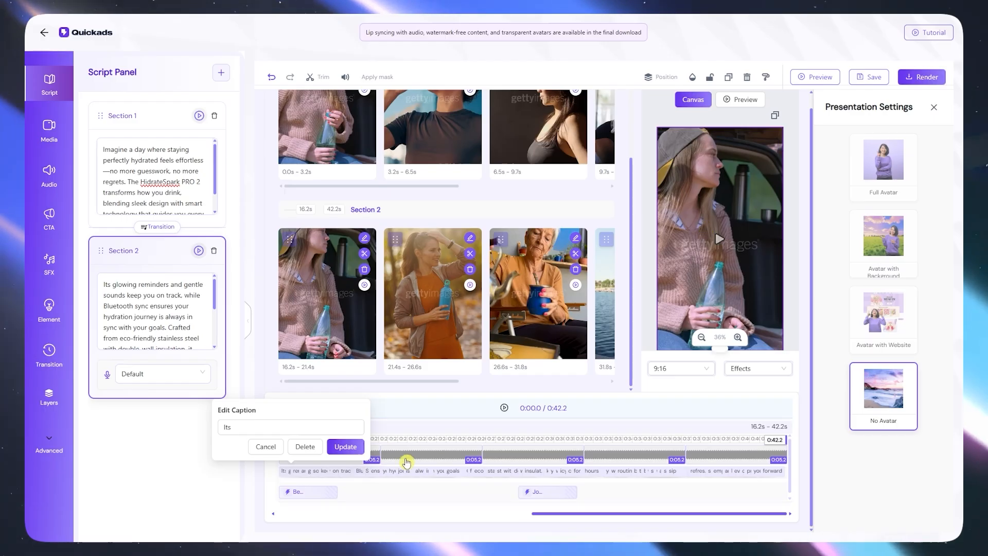
Change Section 2's "Bluetooth" caption to "Bluetooth [EDIT]" and update it
{"action": "left_click", "coordinate": [360, 476]}
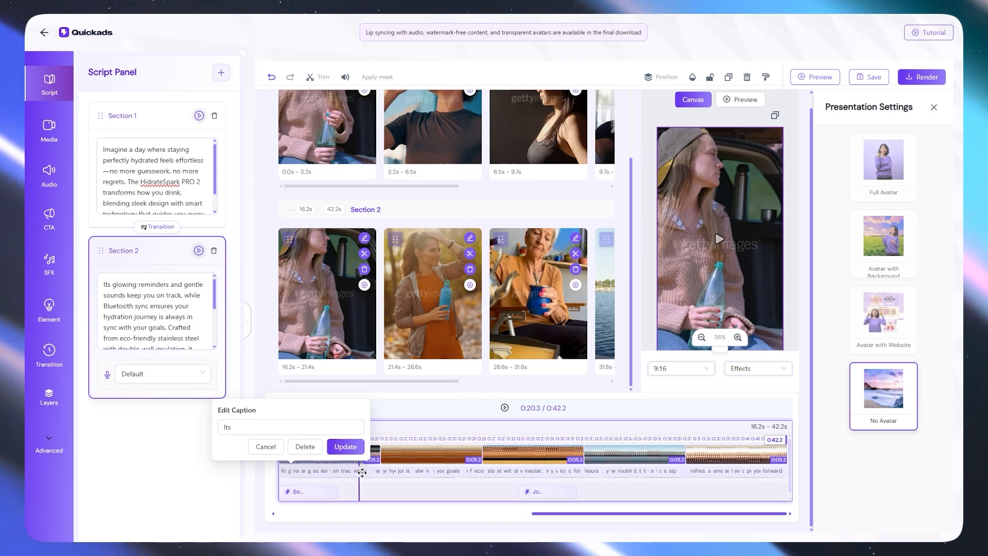
{"action": "left_click", "coordinate": [362, 473]}
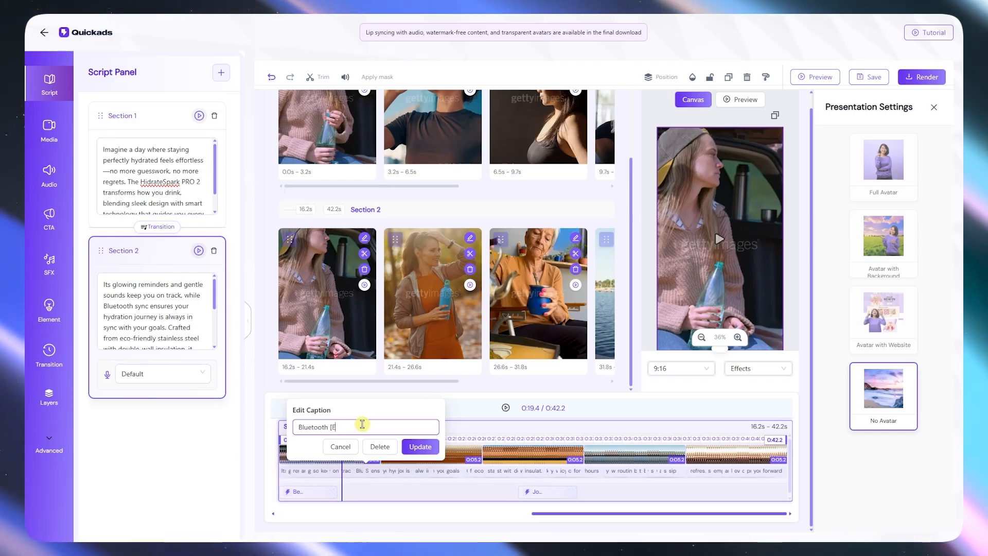
{"action": "type", "text": "EDIT"}
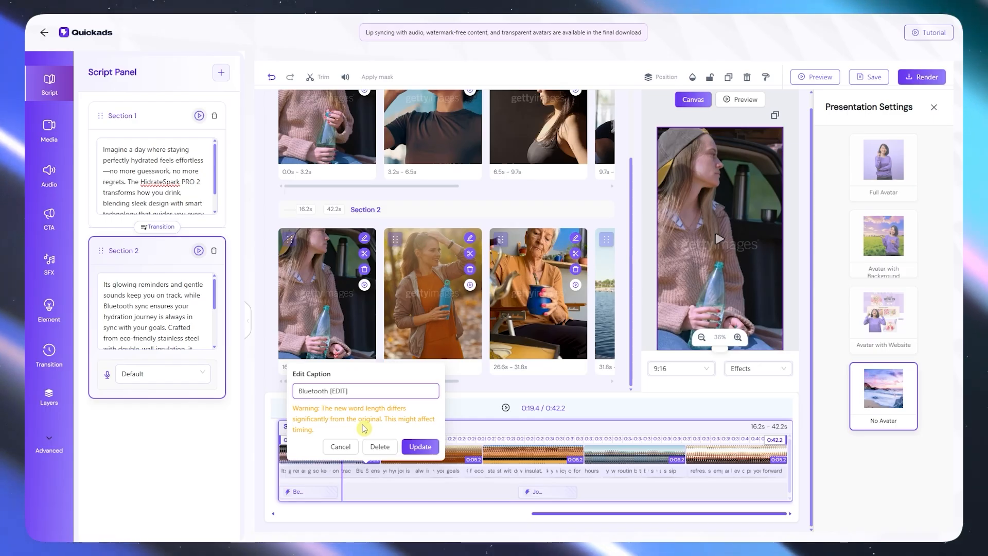
{"action": "left_click", "coordinate": [419, 447]}
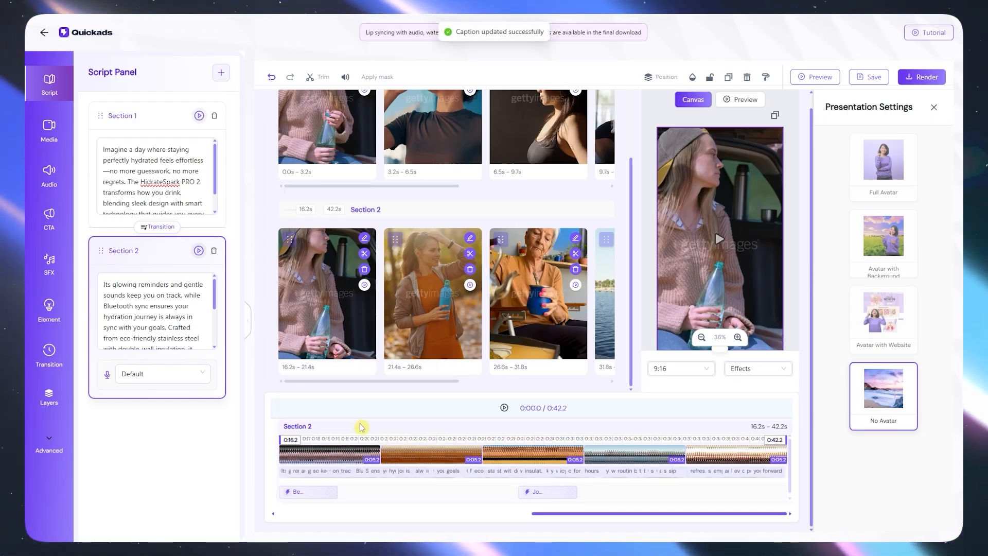
Play Section 2's timeline around the edited Bluetooth caption and stop the preview on that caption
{"action": "left_click", "coordinate": [354, 488]}
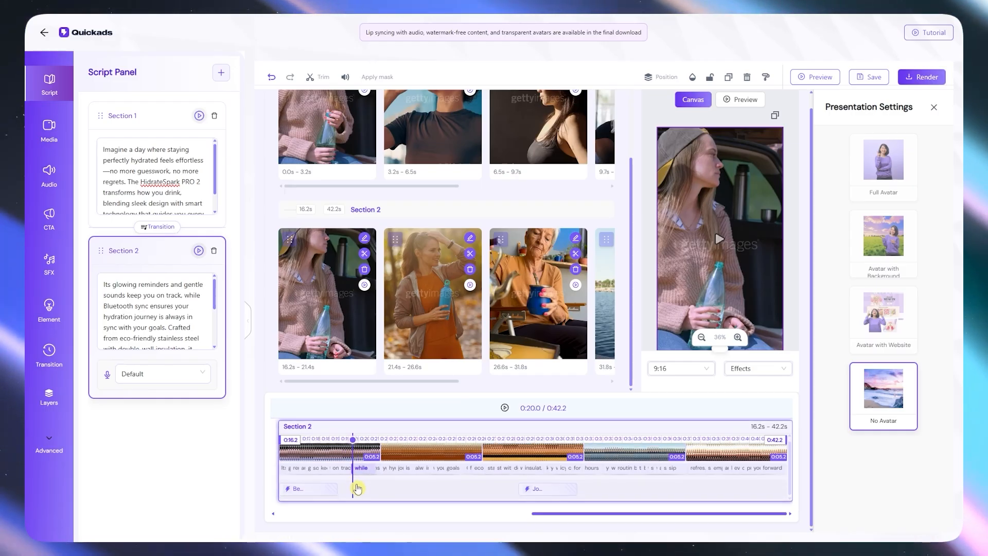
{"action": "left_click", "coordinate": [504, 409]}
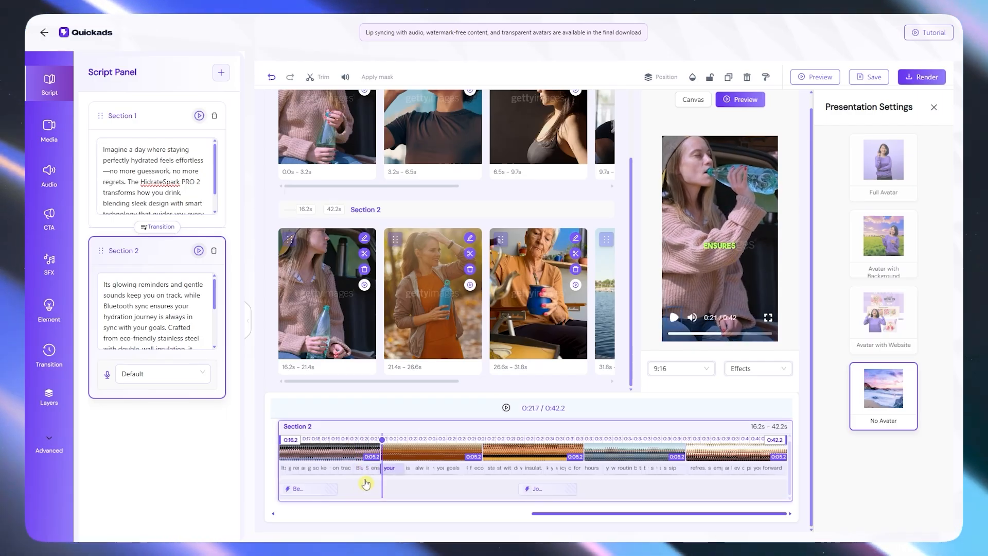
{"action": "left_click", "coordinate": [356, 487]}
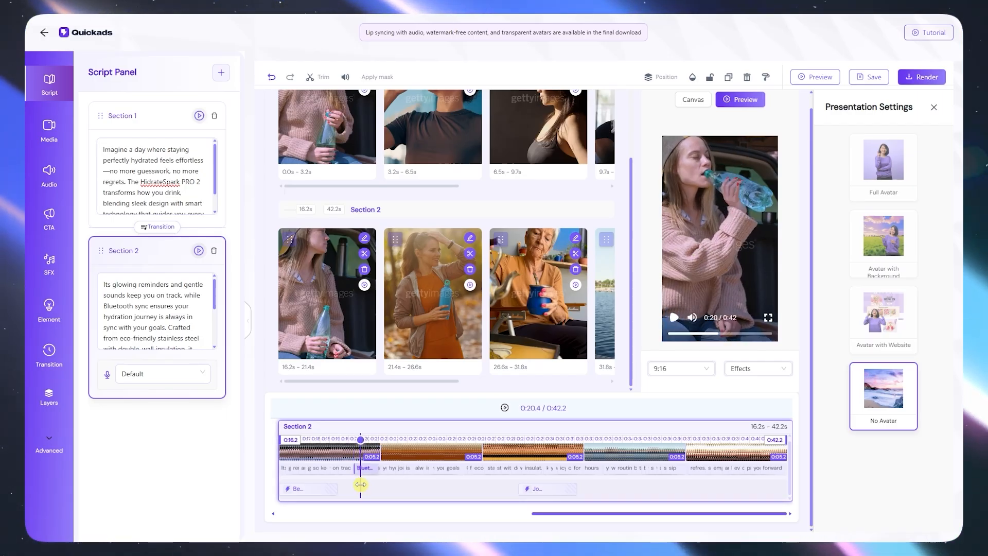
{"action": "left_click", "coordinate": [373, 469]}
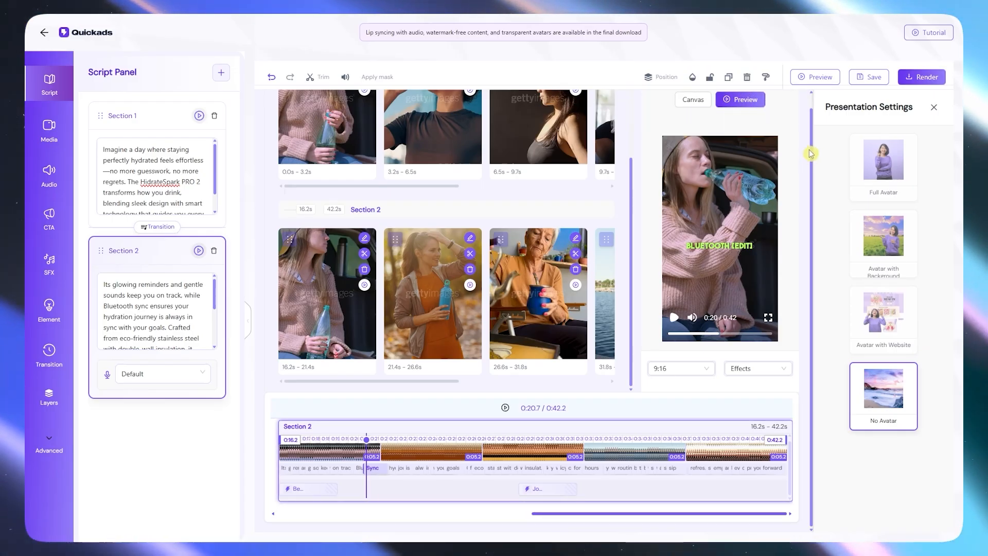
Try to render the edited video, and dismiss the upgrade offer
{"action": "scroll", "coordinate": [809, 95], "scroll_direction": "up", "scroll_amount": 1}
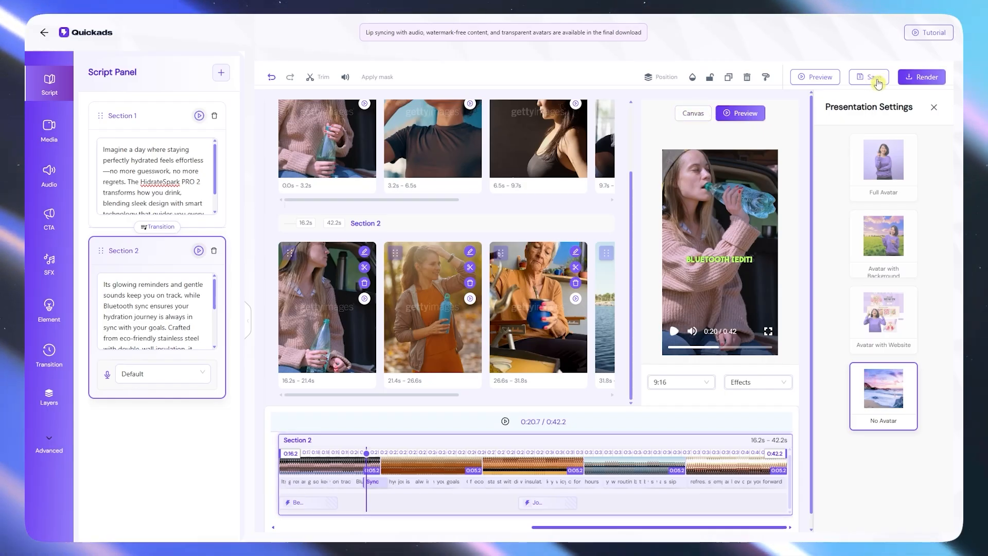
{"action": "left_click", "coordinate": [932, 82]}
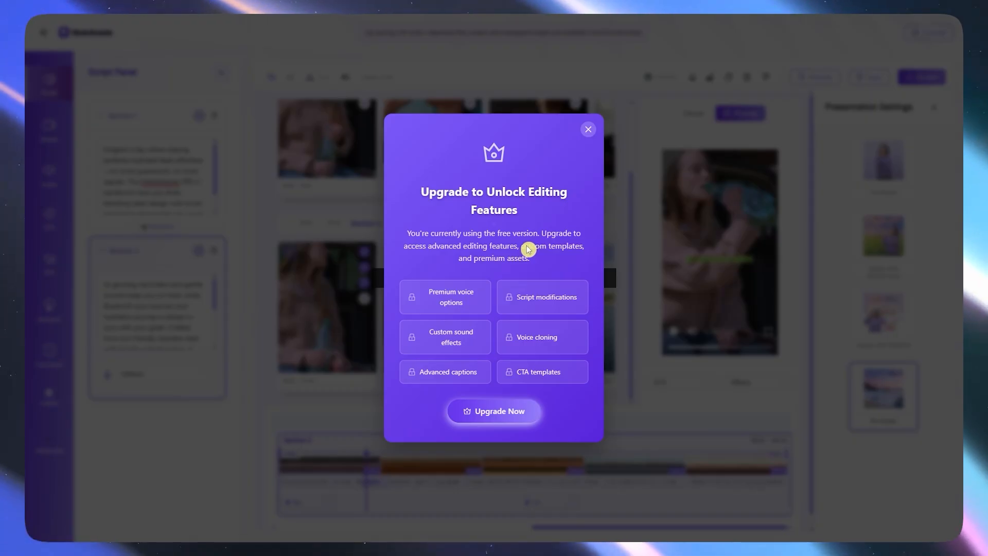
{"action": "left_click", "coordinate": [585, 134]}
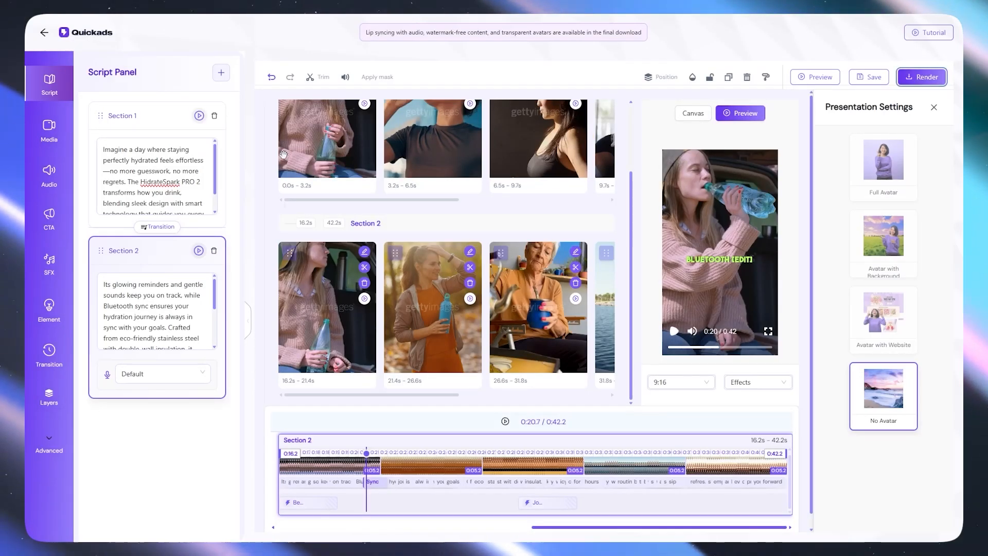
Leave the video editor for the home page and open the Ad Library
{"action": "left_click", "coordinate": [45, 36]}
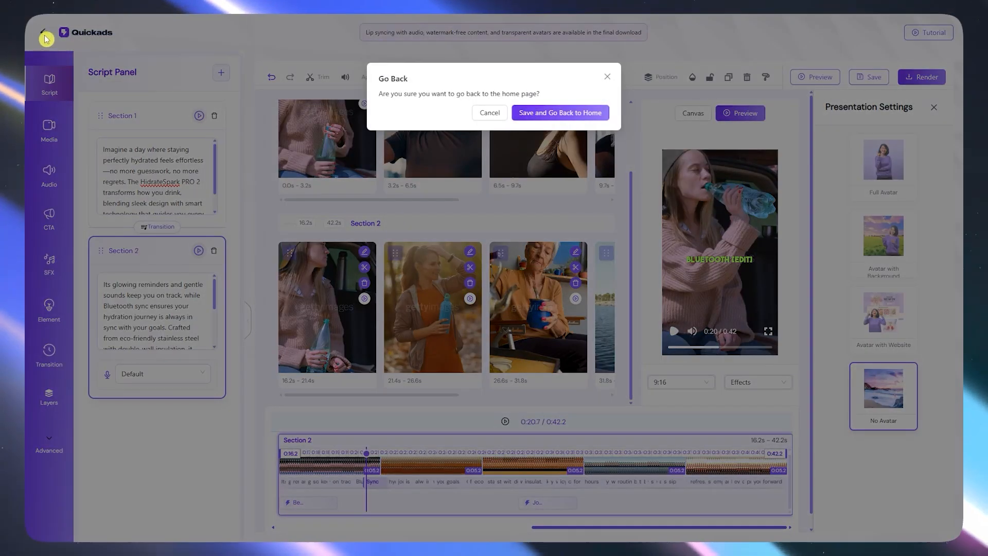
{"action": "left_click", "coordinate": [501, 114]}
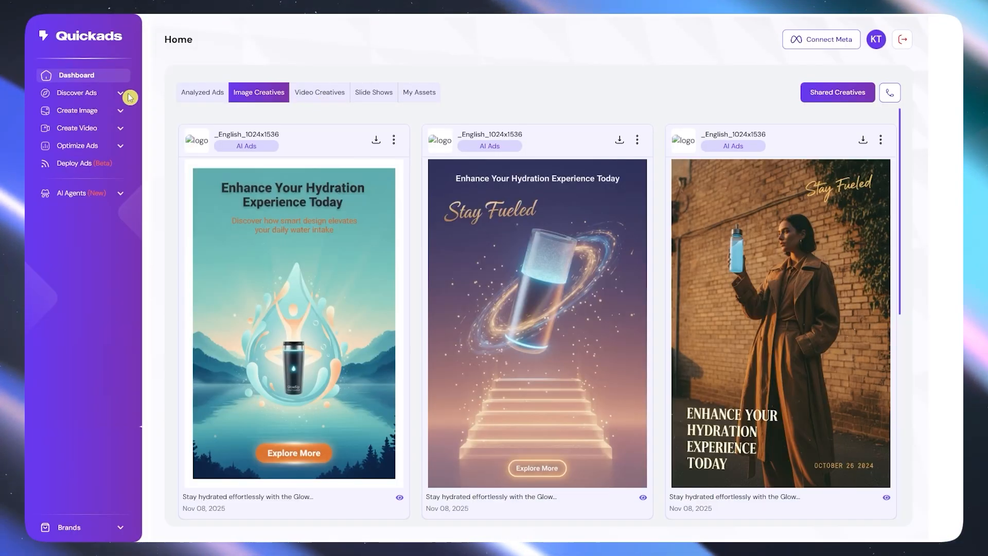
{"action": "left_click", "coordinate": [98, 93]}
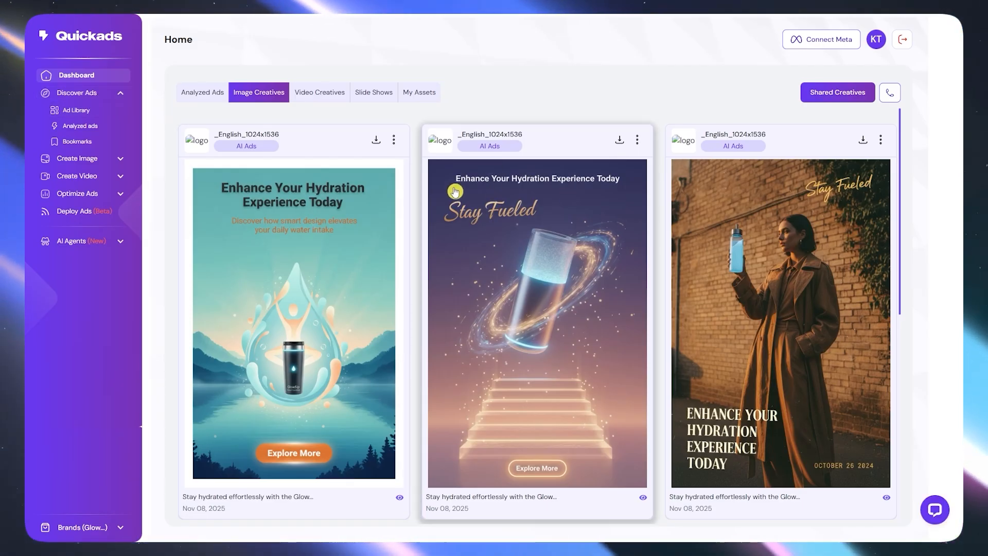
{"action": "left_click", "coordinate": [89, 111]}
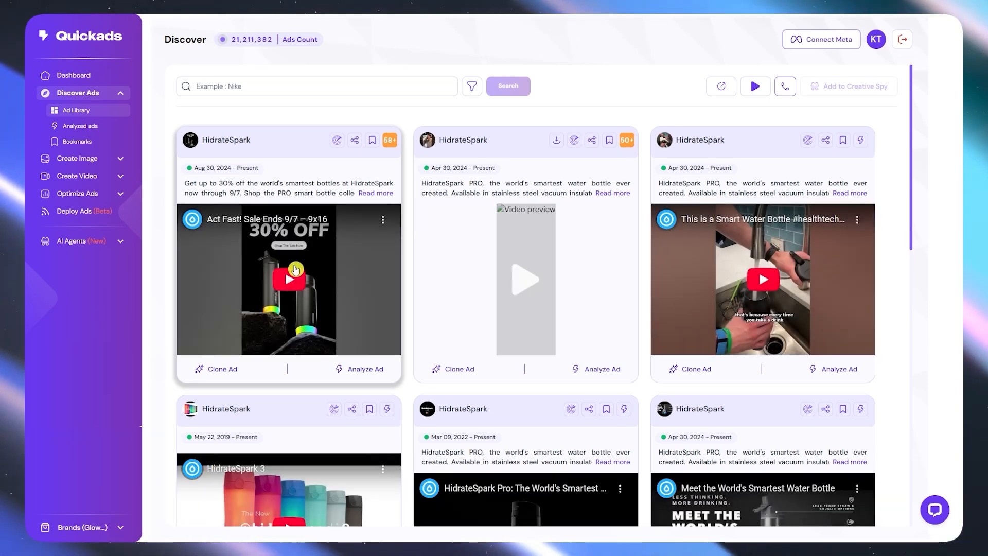
Watch part of HidrateSpark's "Act Fast! Sale Ends 9/7 – 9x16" video ad and pause it
{"action": "left_click", "coordinate": [291, 281]}
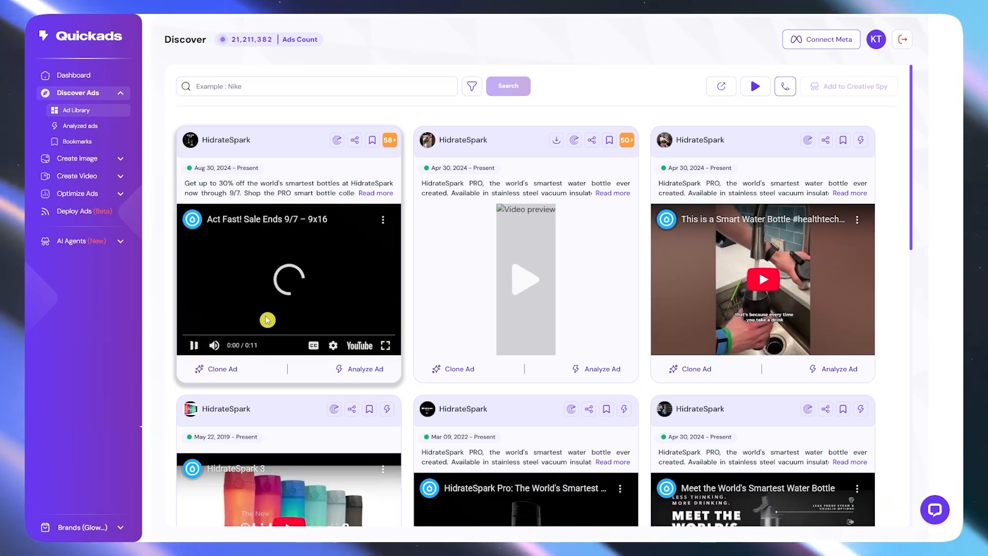
{"action": "left_click", "coordinate": [196, 346]}
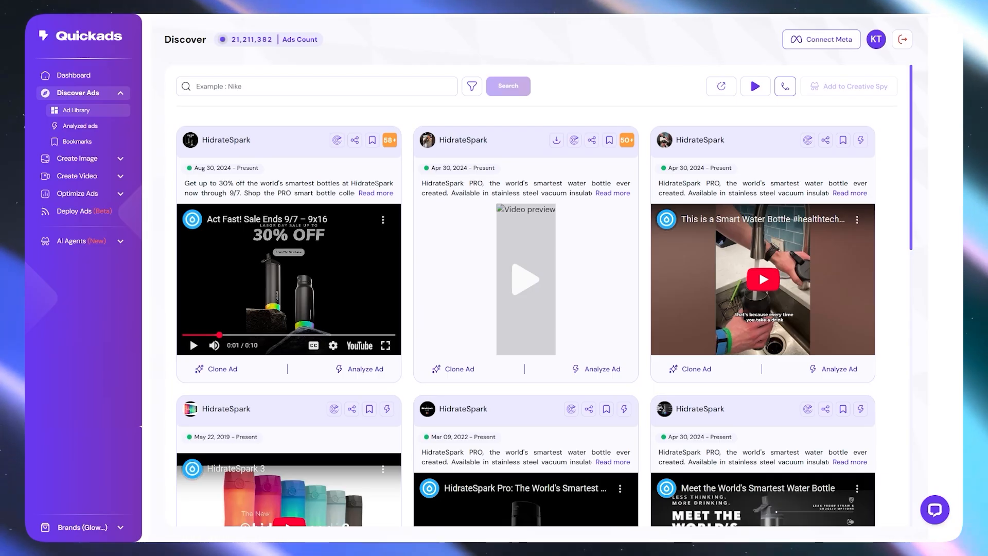
{"action": "left_click", "coordinate": [294, 265]}
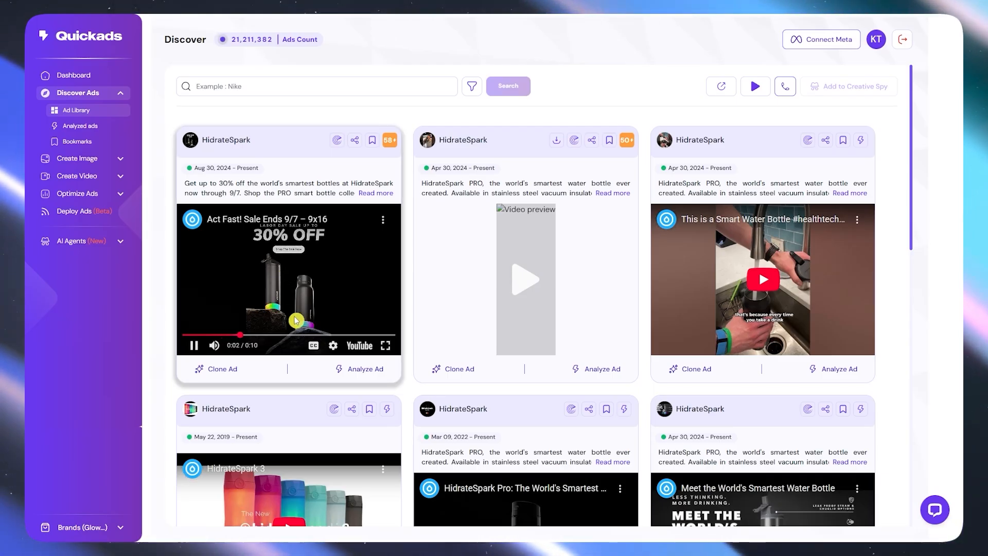
{"action": "left_click", "coordinate": [299, 284]}
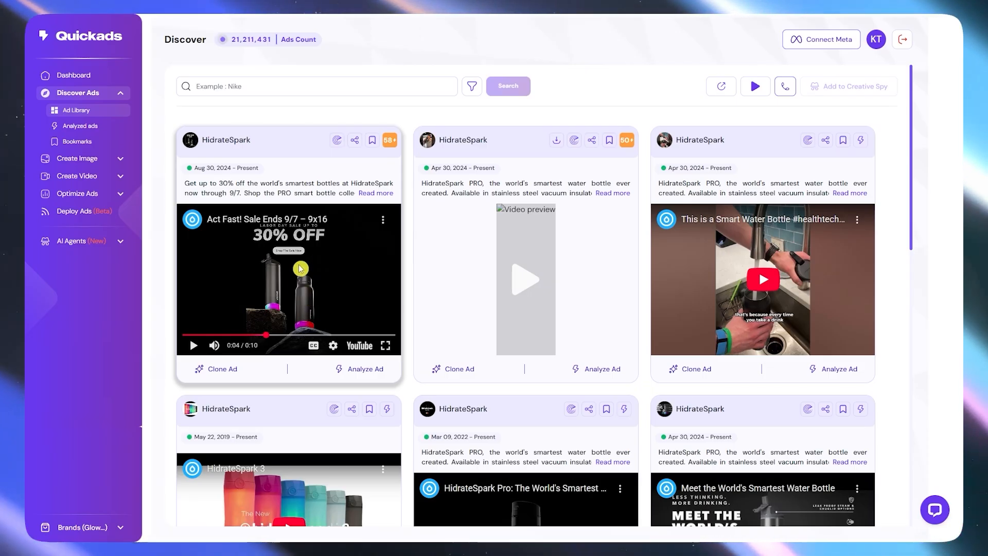
Open the analysis details of HidrateSpark's "Act Fast! Sale Ends 9/7 – 9x16" ad and download its report
{"action": "scroll", "coordinate": [299, 279], "scroll_direction": "down", "scroll_amount": 1}
{"action": "left_click", "coordinate": [307, 99]}
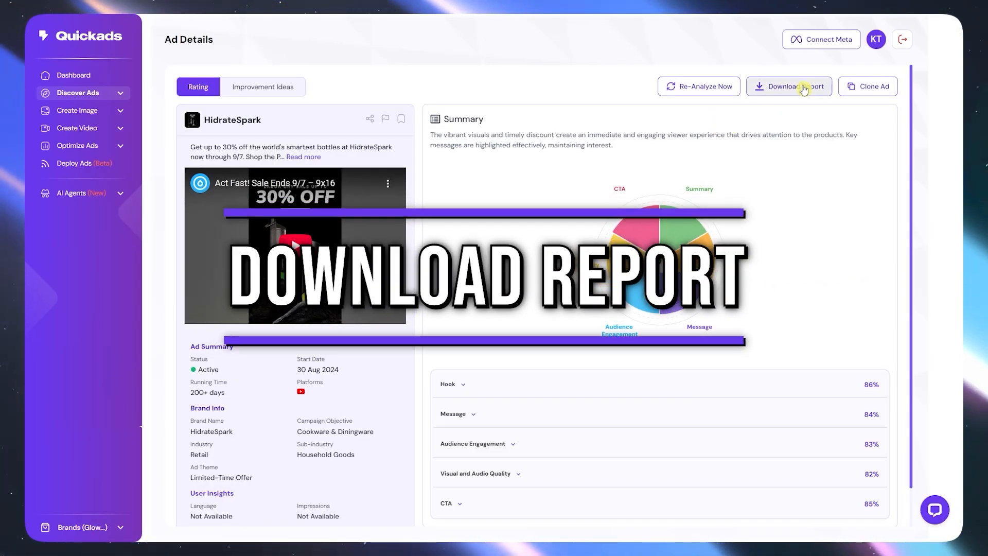
{"action": "left_click", "coordinate": [804, 88]}
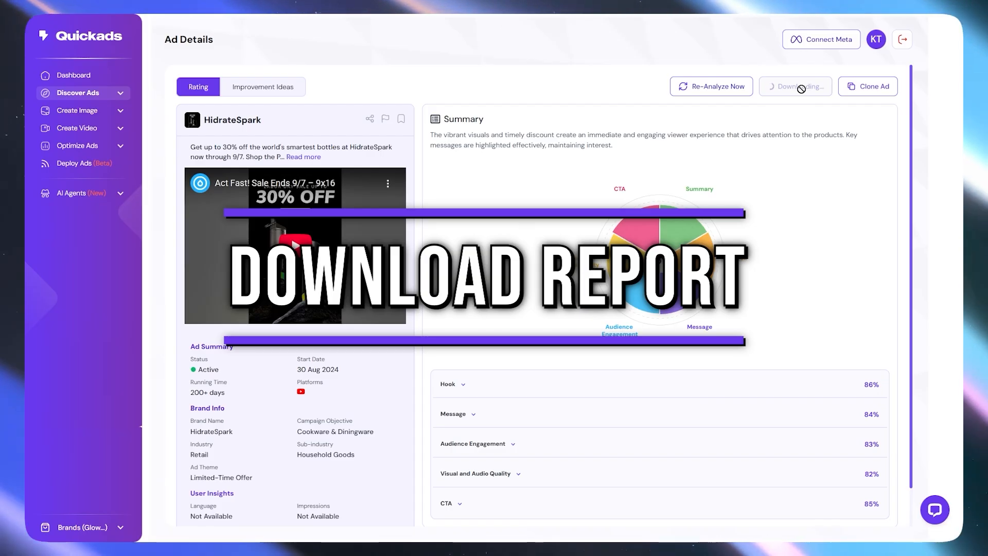
{"action": "scroll", "coordinate": [639, 342], "scroll_direction": "down", "scroll_amount": 1}
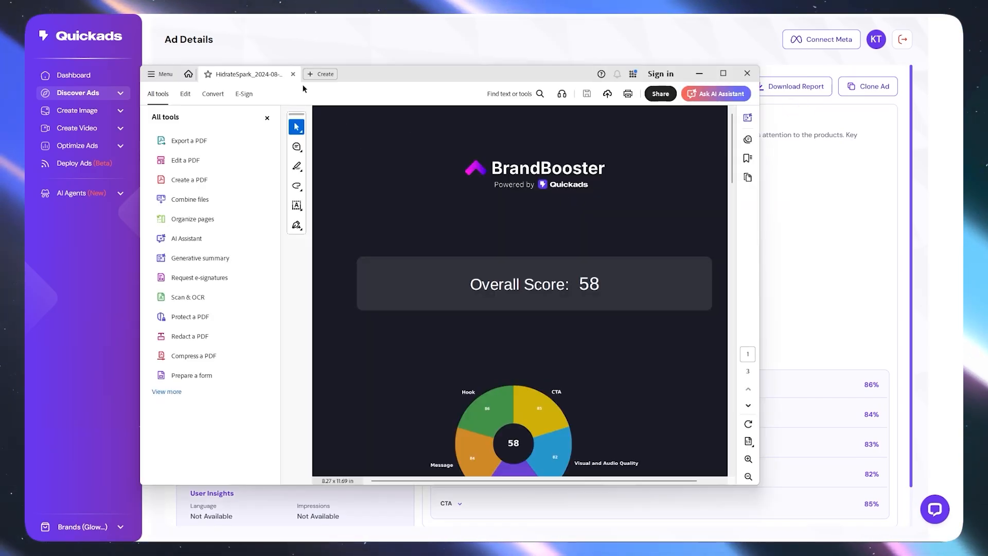
Look through the downloaded PDF report's ratings, strengths and suggestions, close the AI Assistant pane, and minimize the report window
{"action": "left_click_drag", "start_coordinate": [733, 144], "coordinate": [731, 400]}
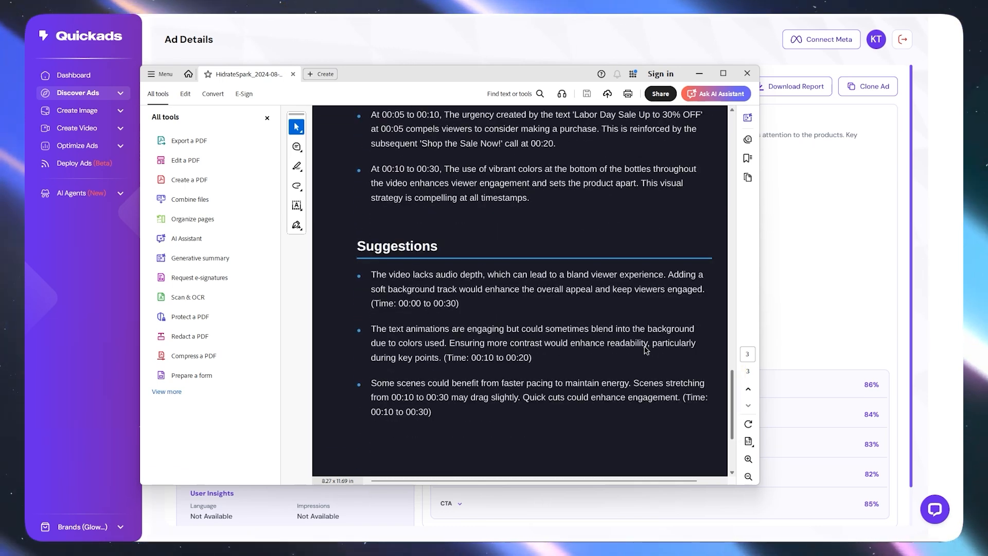
{"action": "scroll", "coordinate": [408, 274], "scroll_direction": "up", "scroll_amount": 2}
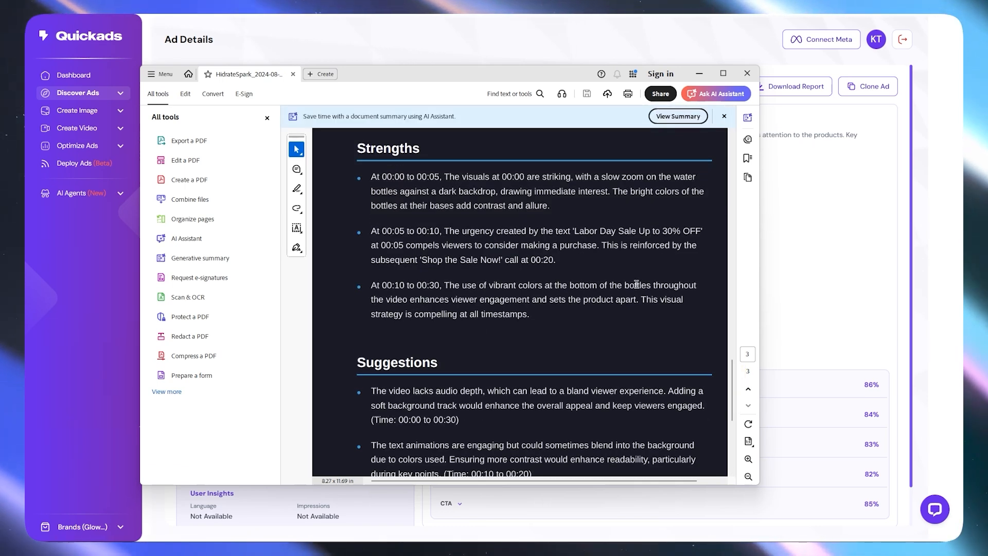
{"action": "left_click_drag", "start_coordinate": [736, 374], "coordinate": [735, 309]}
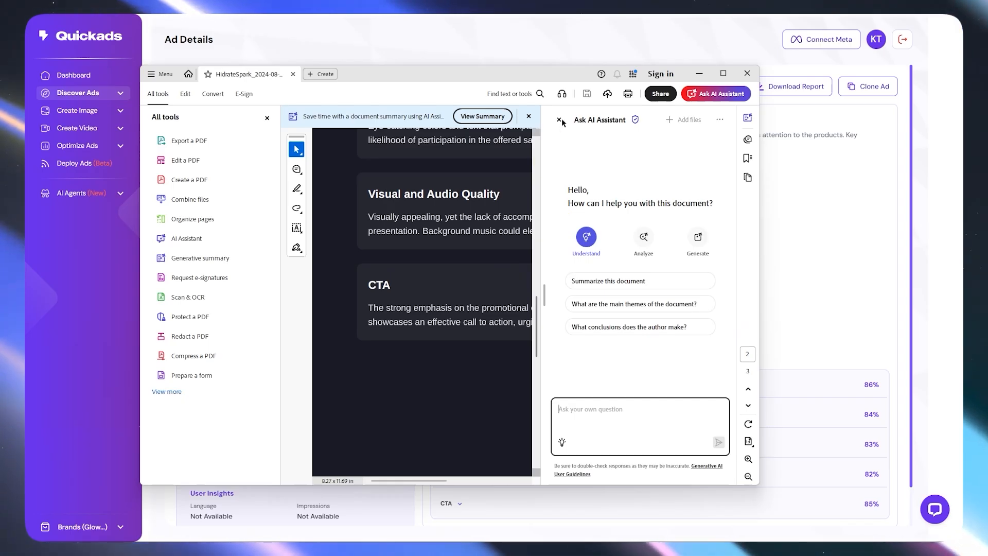
{"action": "left_click", "coordinate": [558, 121]}
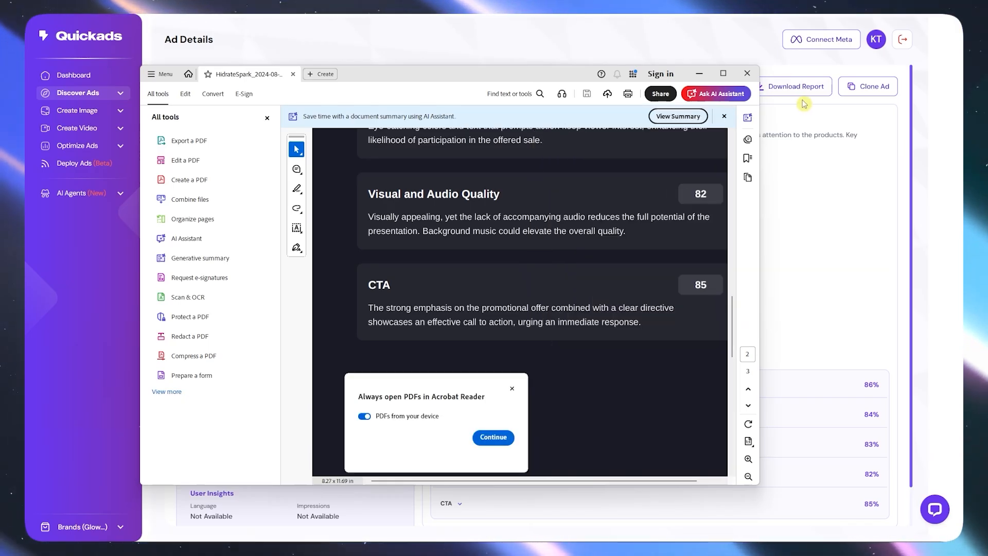
{"action": "left_click", "coordinate": [699, 73]}
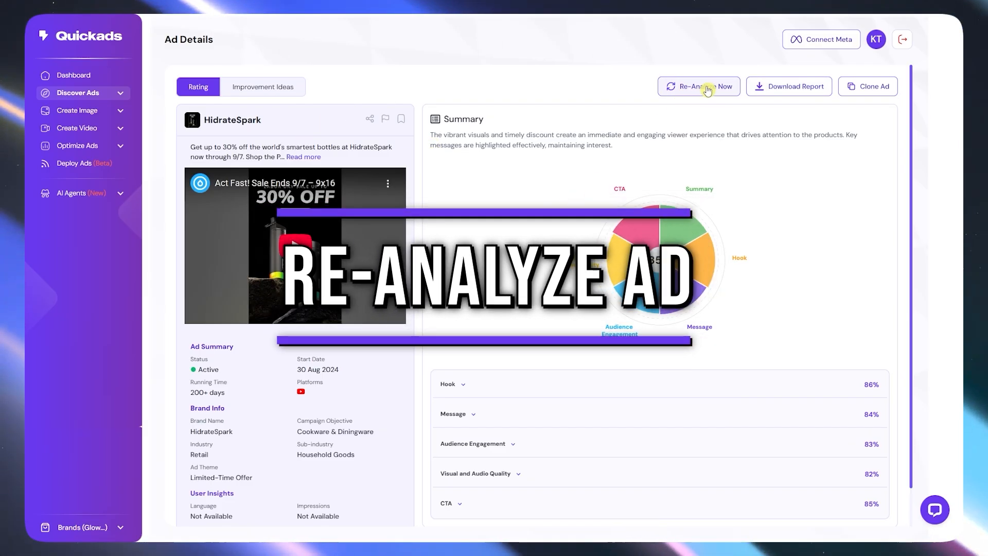
Re-analyze the HidrateSpark ad to generate fresh insights
{"action": "left_click", "coordinate": [721, 88]}
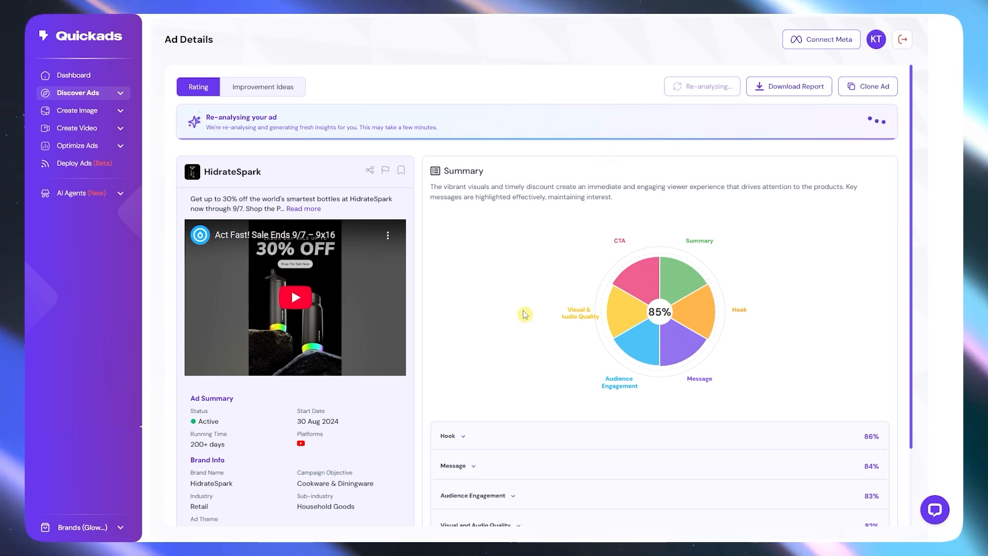
{"action": "scroll", "coordinate": [535, 324], "scroll_direction": "down", "scroll_amount": 2}
{"action": "scroll", "coordinate": [514, 319], "scroll_direction": "up", "scroll_amount": 2}
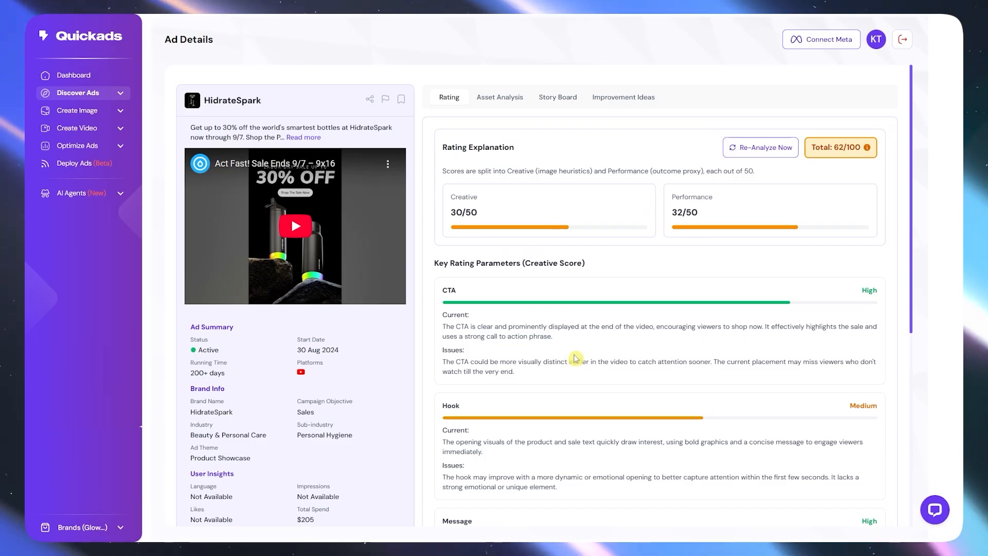
Review the re-analyzed ad's rating explanation, its key creative rating parameters and the similar-ad and report options
{"action": "scroll", "coordinate": [513, 180], "scroll_direction": "down", "scroll_amount": 1}
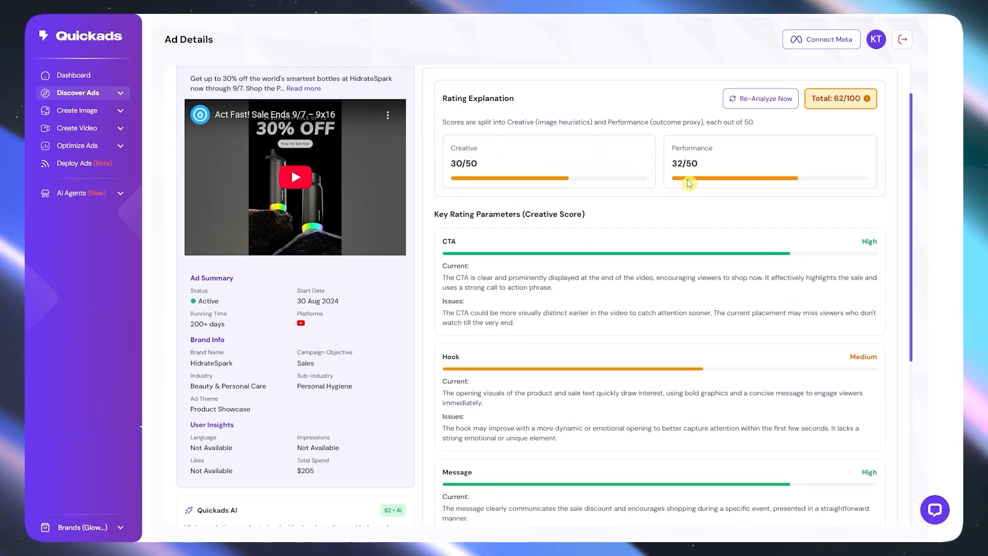
{"action": "scroll", "coordinate": [688, 282], "scroll_direction": "down", "scroll_amount": 5}
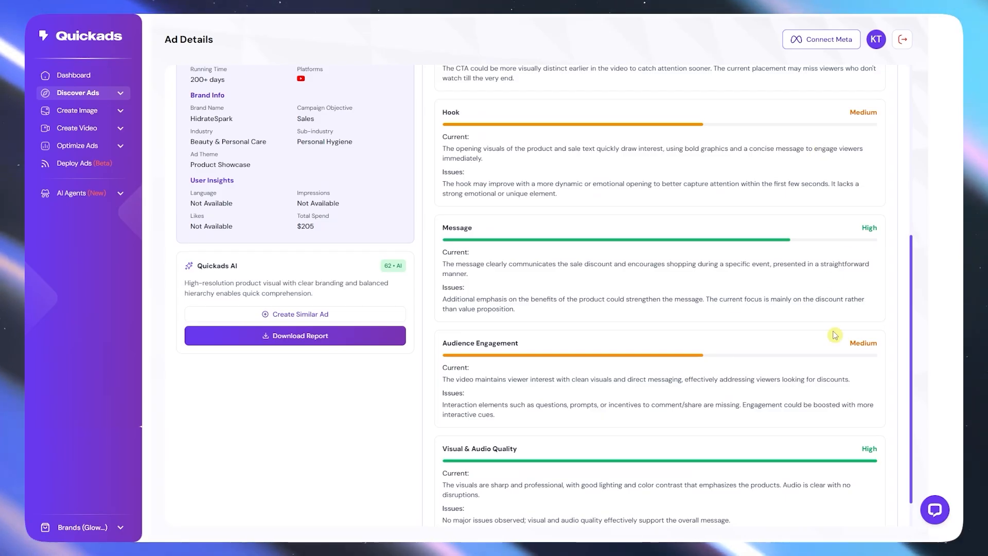
{"action": "scroll", "coordinate": [829, 453], "scroll_direction": "down", "scroll_amount": 1}
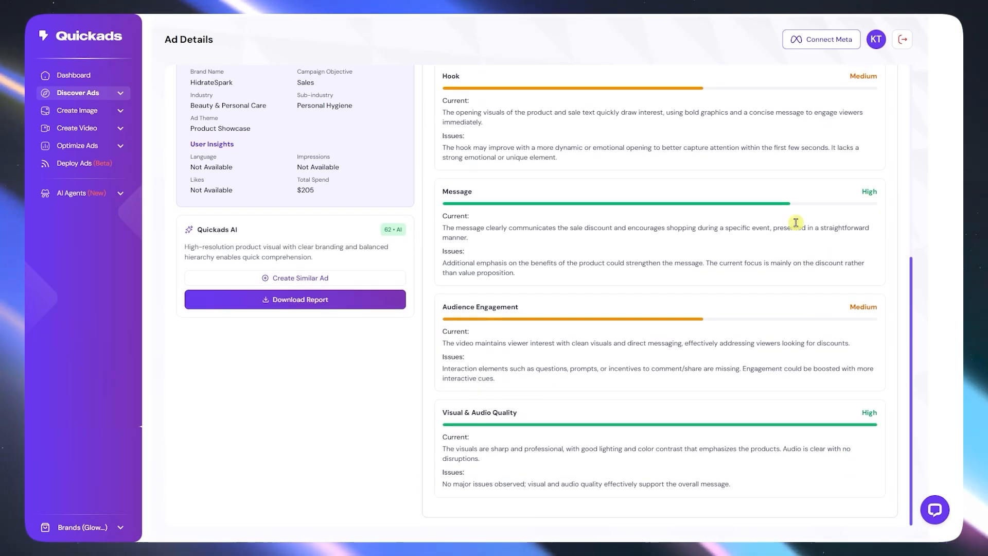
{"action": "scroll", "coordinate": [622, 318], "scroll_direction": "up", "scroll_amount": 4}
{"action": "scroll", "coordinate": [464, 360], "scroll_direction": "down", "scroll_amount": 4}
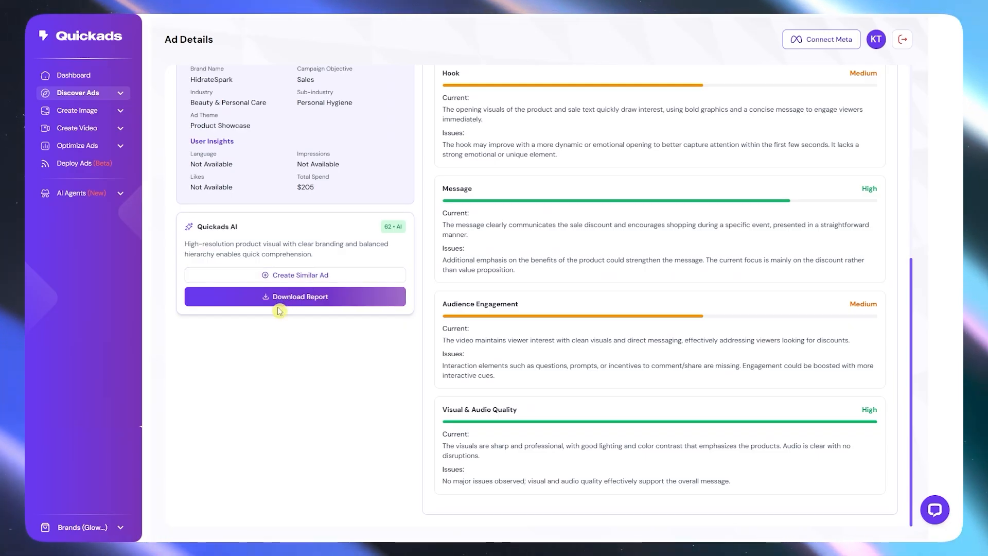
{"action": "scroll", "coordinate": [288, 304], "scroll_direction": "up", "scroll_amount": 7}
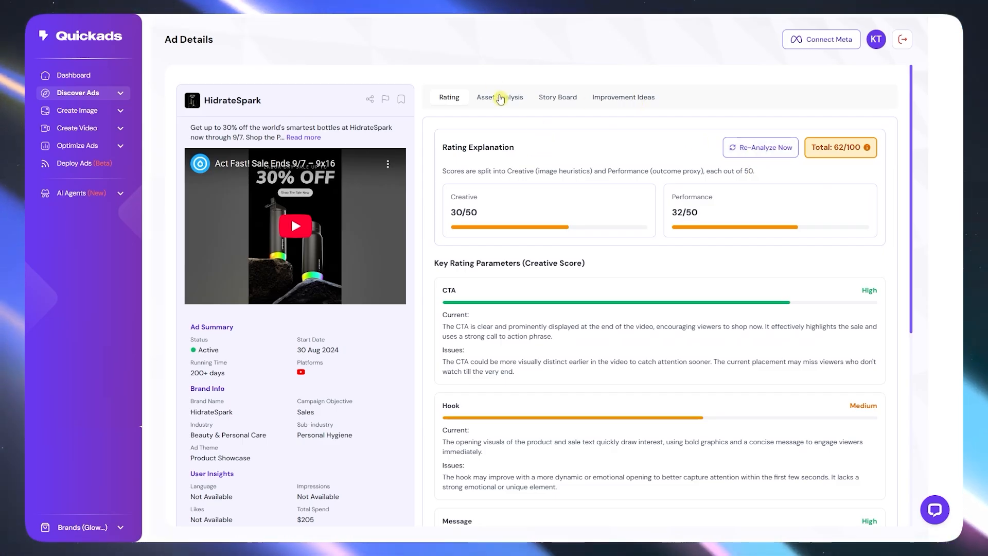
Review the HidrateSpark ad's asset analysis, its scene-by-scene storyboard, and the improvement ideas with their suggestions and strengths
{"action": "left_click", "coordinate": [495, 98]}
{"action": "scroll", "coordinate": [580, 373], "scroll_direction": "down", "scroll_amount": 5}
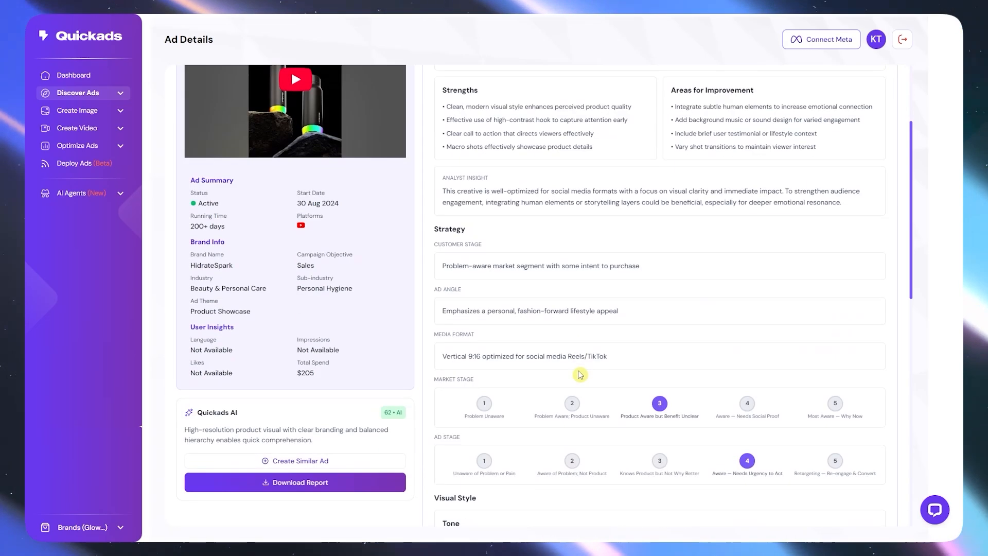
{"action": "scroll", "coordinate": [580, 373], "scroll_direction": "up", "scroll_amount": 5}
{"action": "left_click", "coordinate": [551, 96]}
{"action": "scroll", "coordinate": [697, 323], "scroll_direction": "down", "scroll_amount": 2}
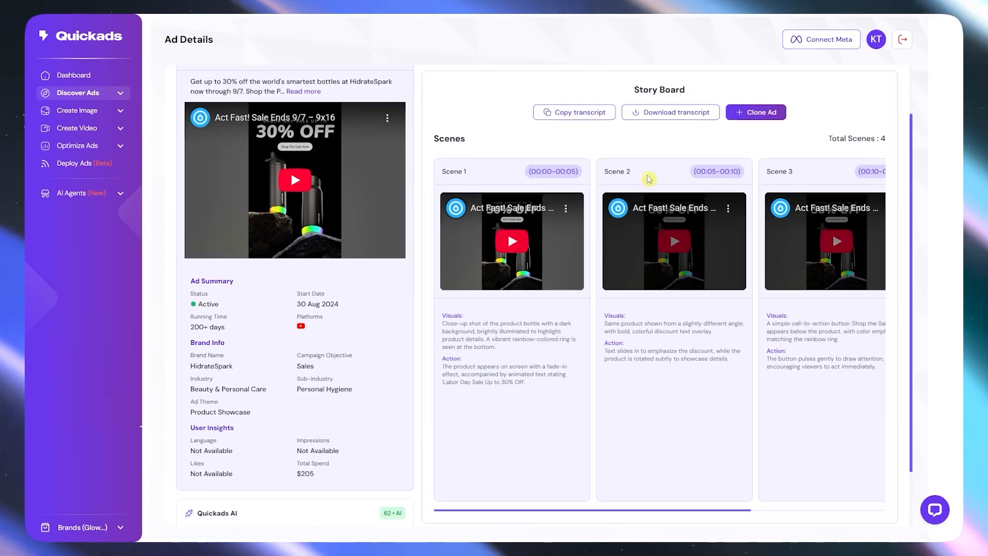
{"action": "scroll", "coordinate": [657, 230], "scroll_direction": "up", "scroll_amount": 2}
{"action": "left_click", "coordinate": [631, 101]}
{"action": "scroll", "coordinate": [670, 288], "scroll_direction": "down", "scroll_amount": 7}
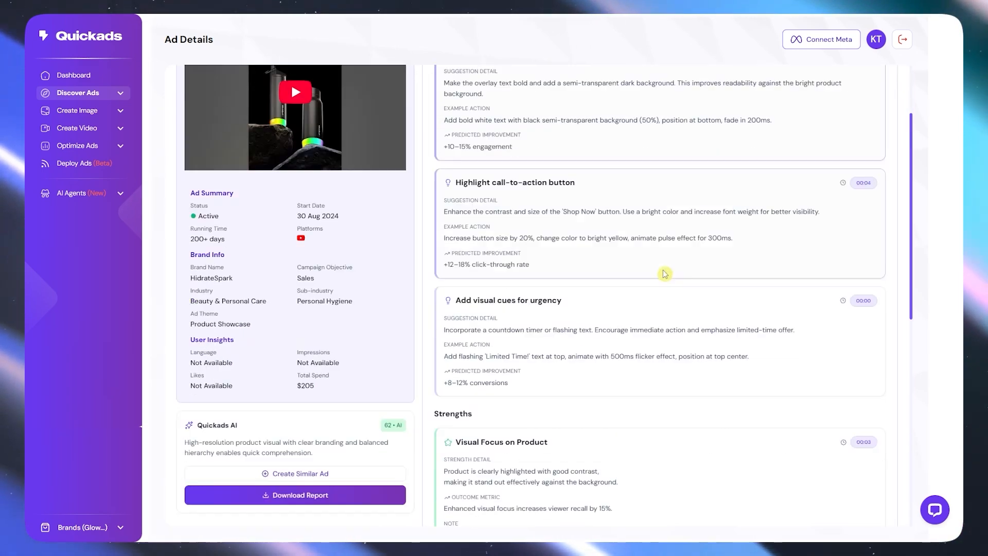
{"action": "scroll", "coordinate": [678, 325], "scroll_direction": "down", "scroll_amount": 2}
{"action": "scroll", "coordinate": [596, 354], "scroll_direction": "up", "scroll_amount": 6}
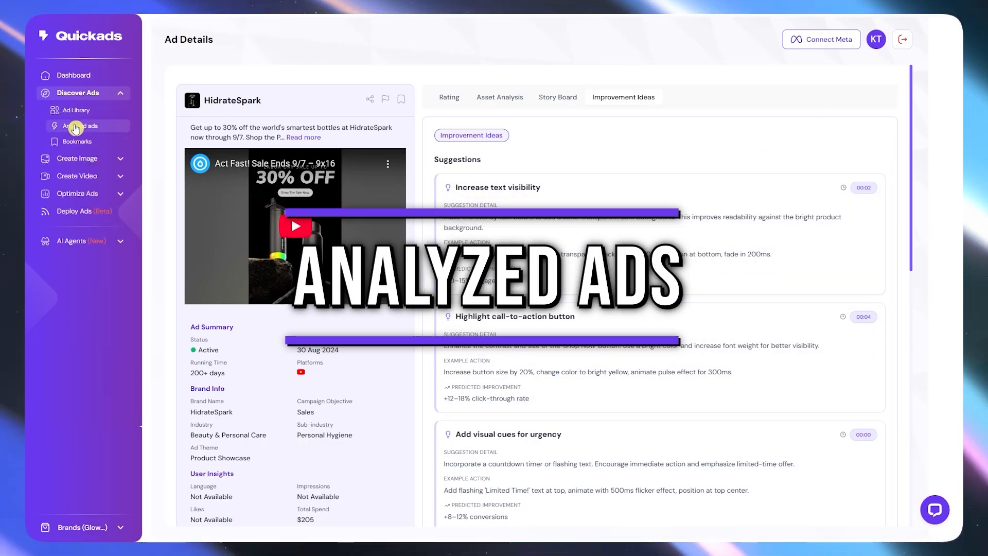
View the list of analyzed ads, reopen the saved HidrateSpark ad's rating details, and return to the list
{"action": "left_click", "coordinate": [76, 126]}
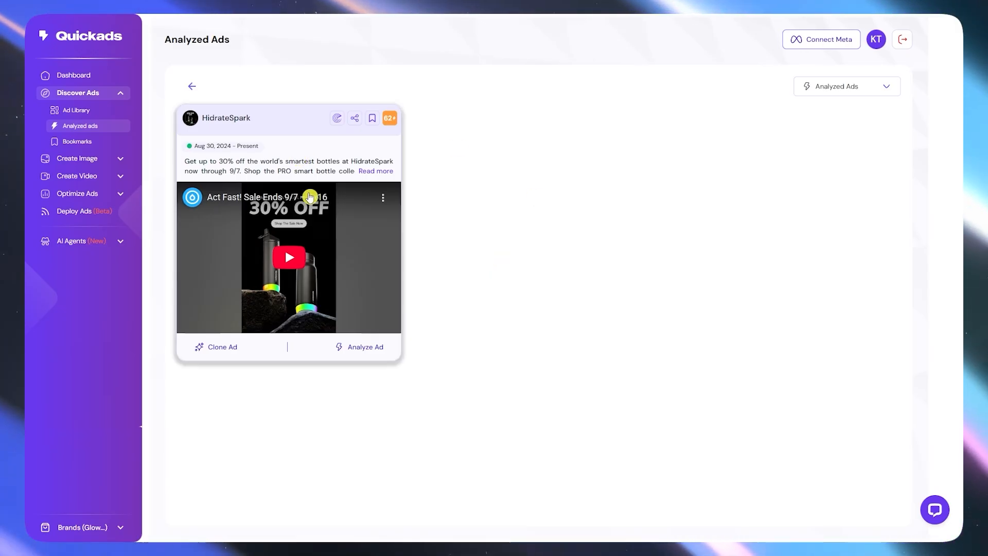
{"action": "left_click", "coordinate": [299, 121]}
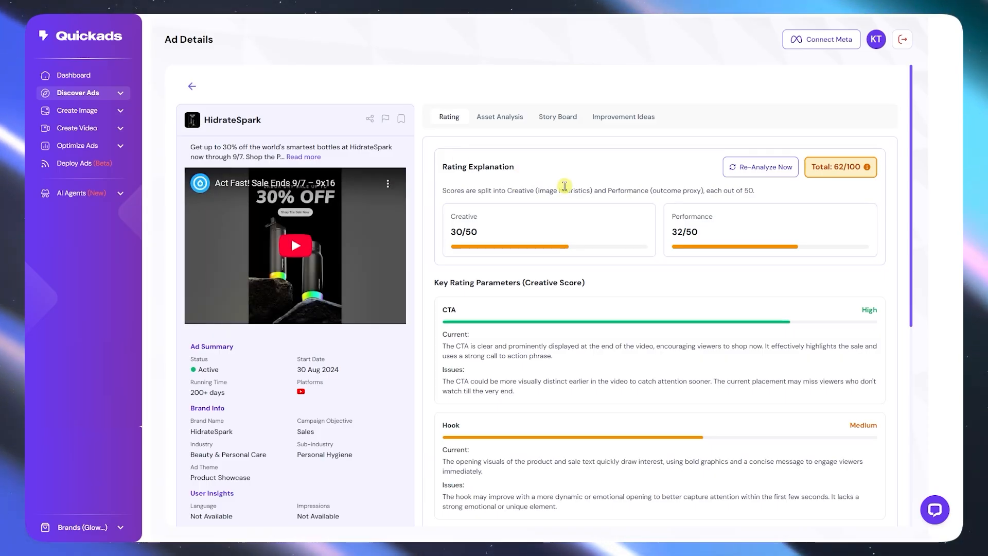
{"action": "left_click", "coordinate": [95, 93]}
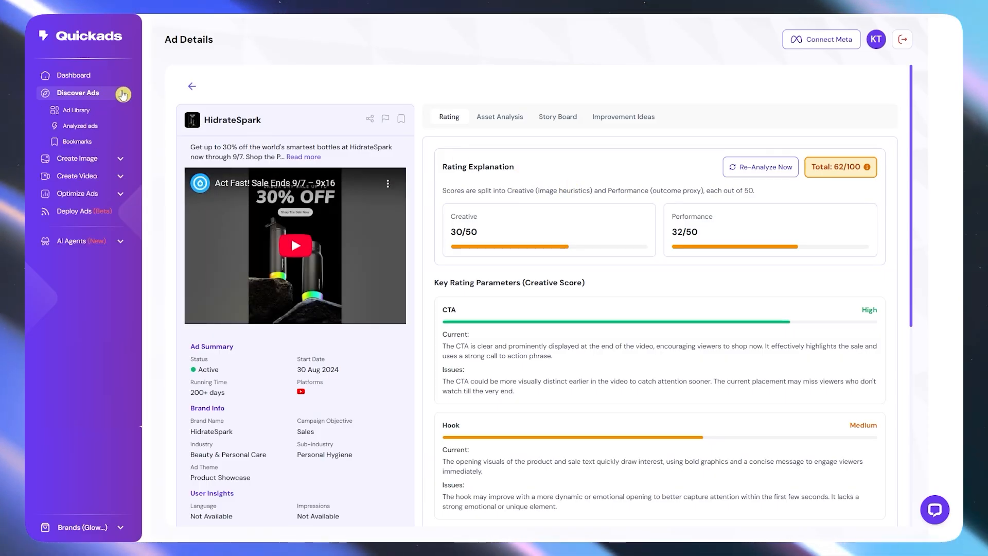
{"action": "left_click", "coordinate": [98, 126]}
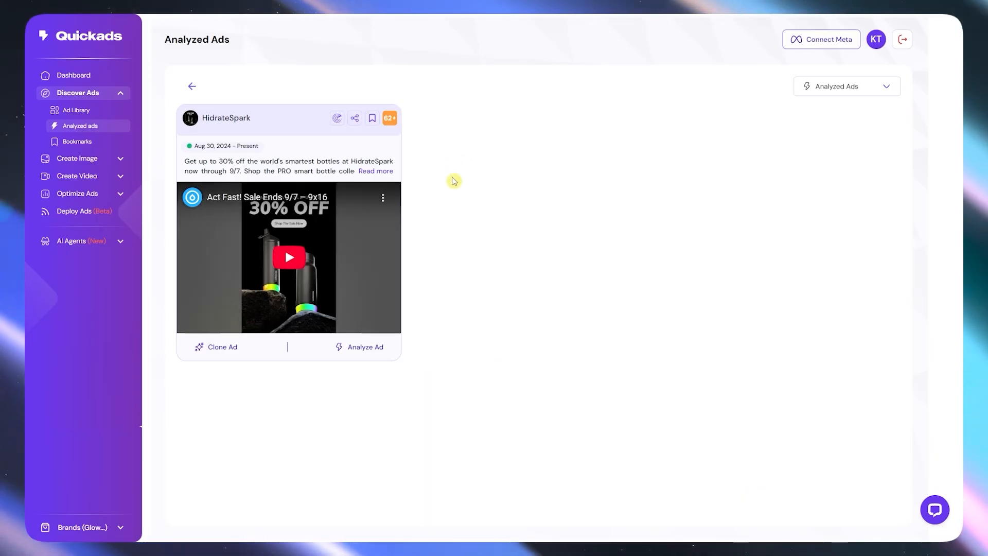
Check the bookmarks page, then bookmark HidrateSpark's "Act Fast! Sale Ends 9/7 – 9x16" ad from the Ad Library
{"action": "left_click", "coordinate": [81, 147]}
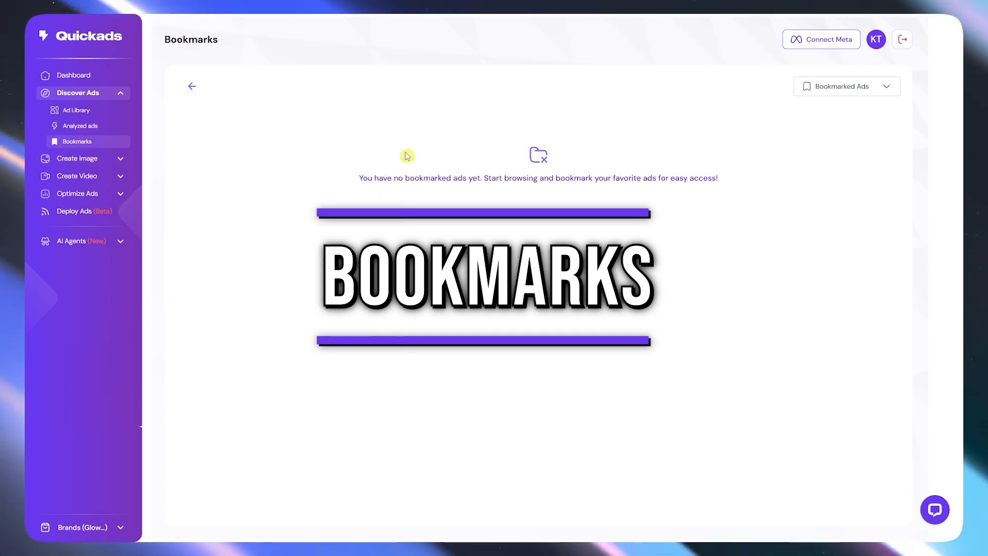
{"action": "left_click", "coordinate": [83, 115]}
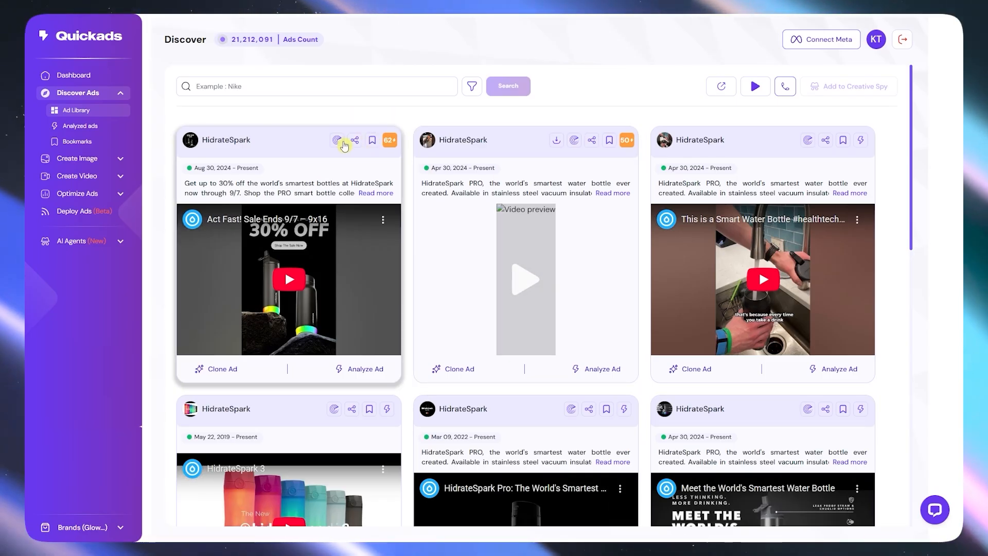
{"action": "left_click", "coordinate": [372, 141]}
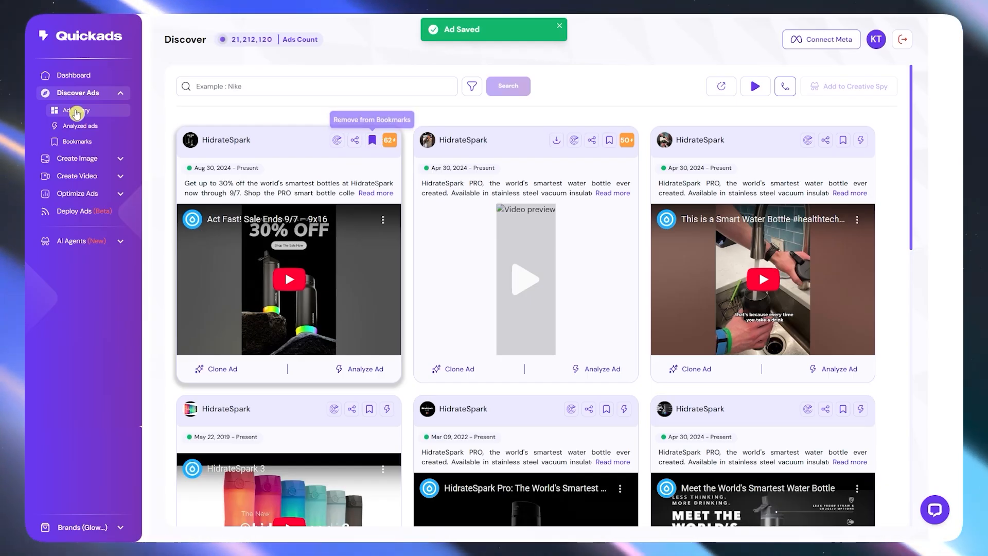
{"action": "left_click", "coordinate": [77, 141]}
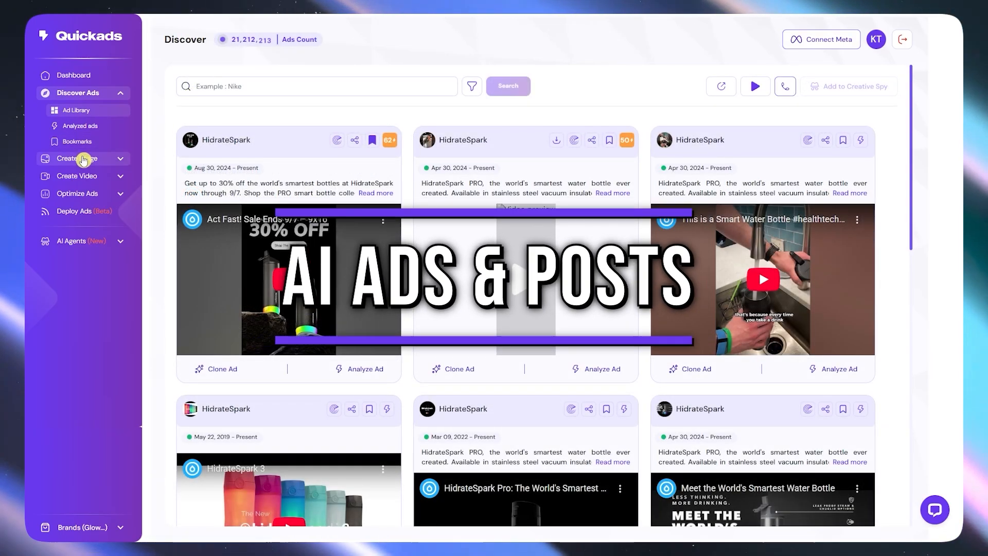
Open the AI Ads & Posts generator, look at the Service/Software and Describe Product options, and select E-commerce
{"action": "left_click", "coordinate": [83, 160]}
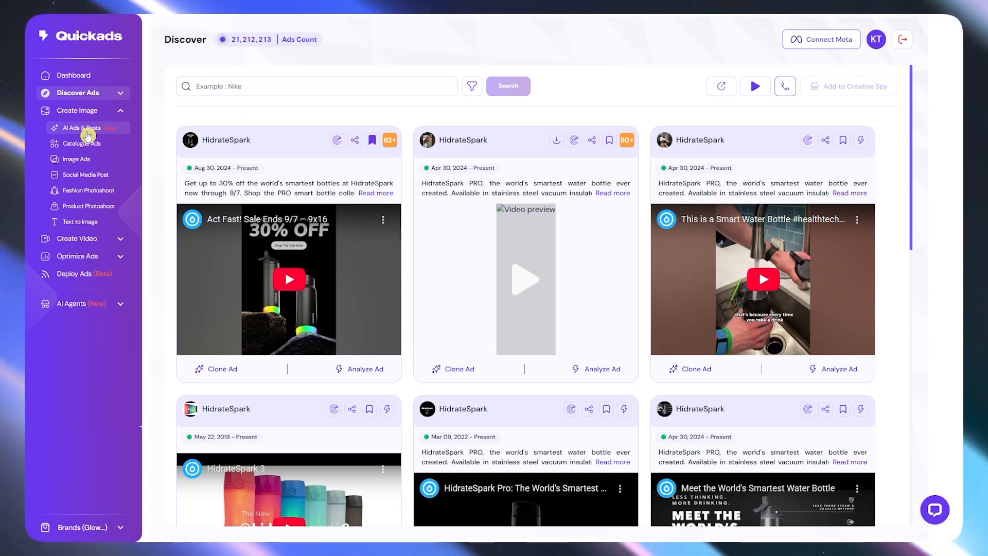
{"action": "left_click", "coordinate": [86, 130]}
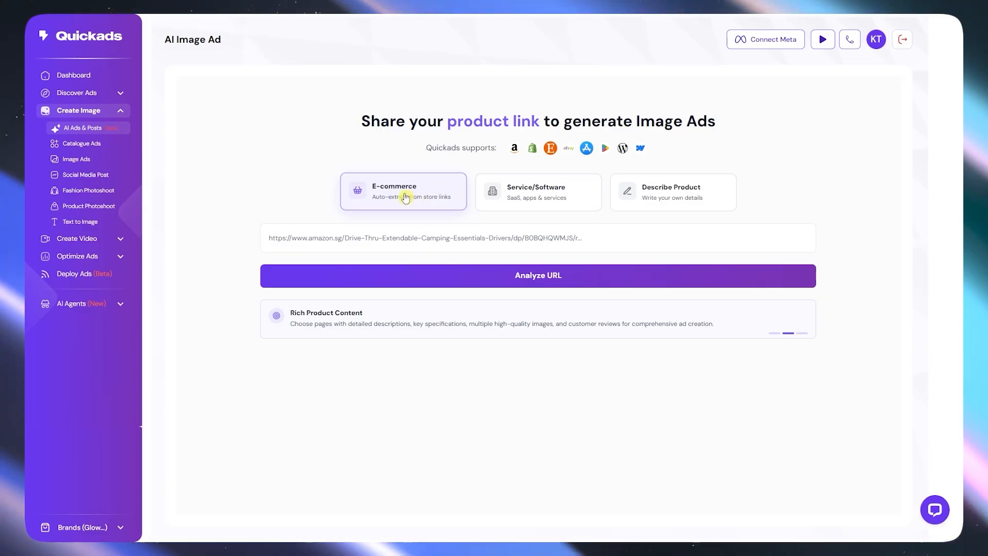
{"action": "left_click", "coordinate": [550, 198]}
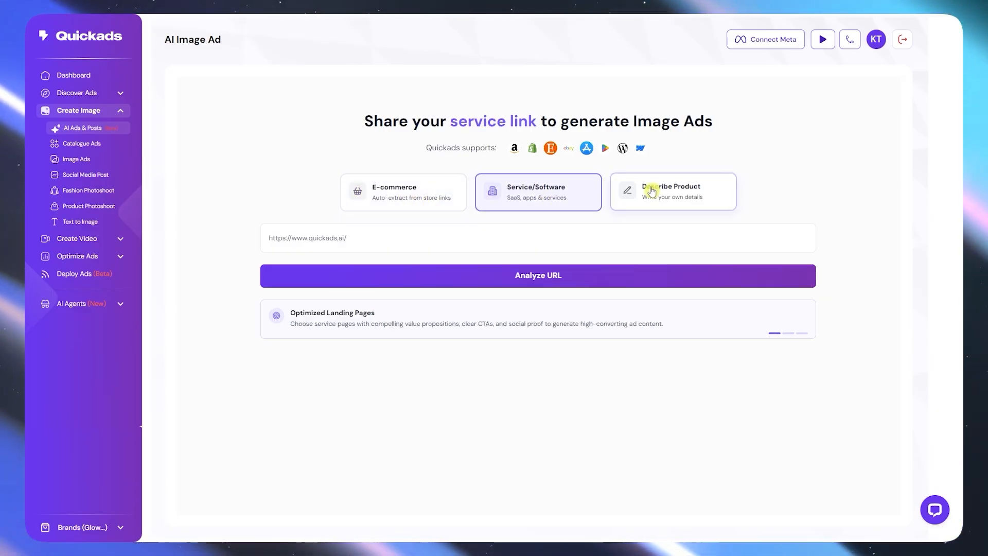
{"action": "left_click", "coordinate": [620, 190]}
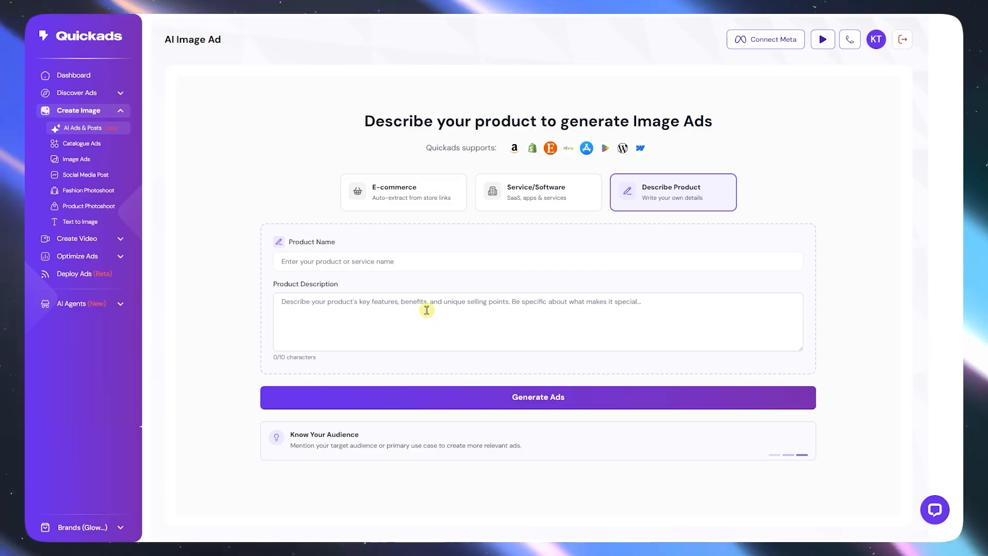
{"action": "left_click", "coordinate": [391, 201]}
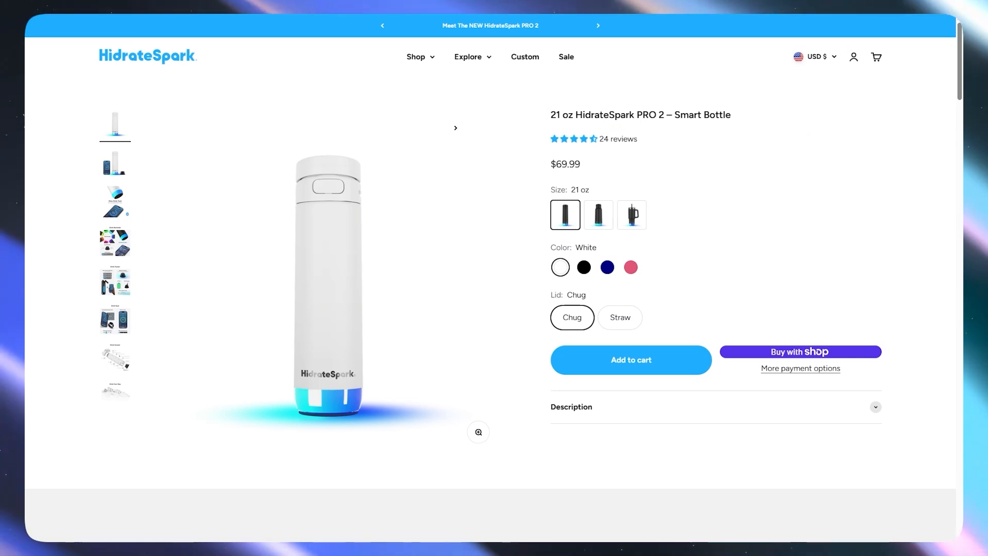
Copy the web address of the 21 oz HidrateSpark PRO 2 – Smart Bottle product page
{"action": "key", "text": "F11"}
{"action": "left_click", "coordinate": [375, 48]}
{"action": "key", "text": "ctrl+c"}
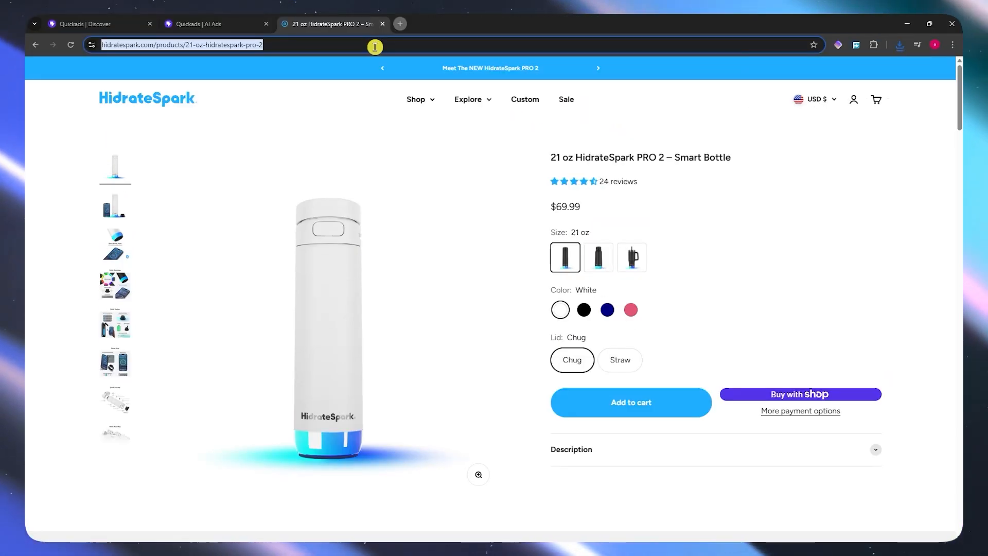
Return to the AI Image Ad page and analyze the copied HidrateSpark PRO 2 product link as an e-commerce source
{"action": "key", "text": "F11"}
{"action": "key", "text": "ctrl+1"}
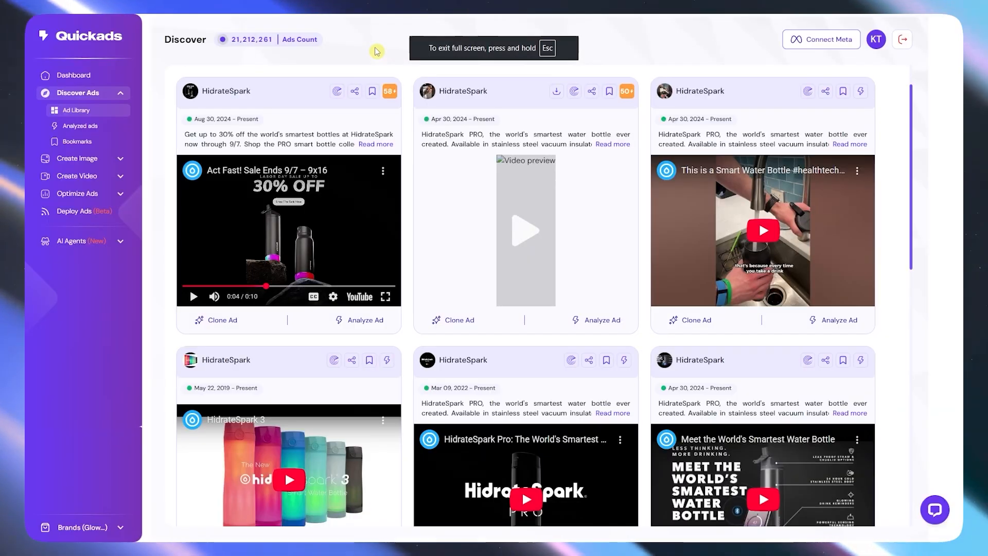
{"action": "key", "text": "ctrl+Tab"}
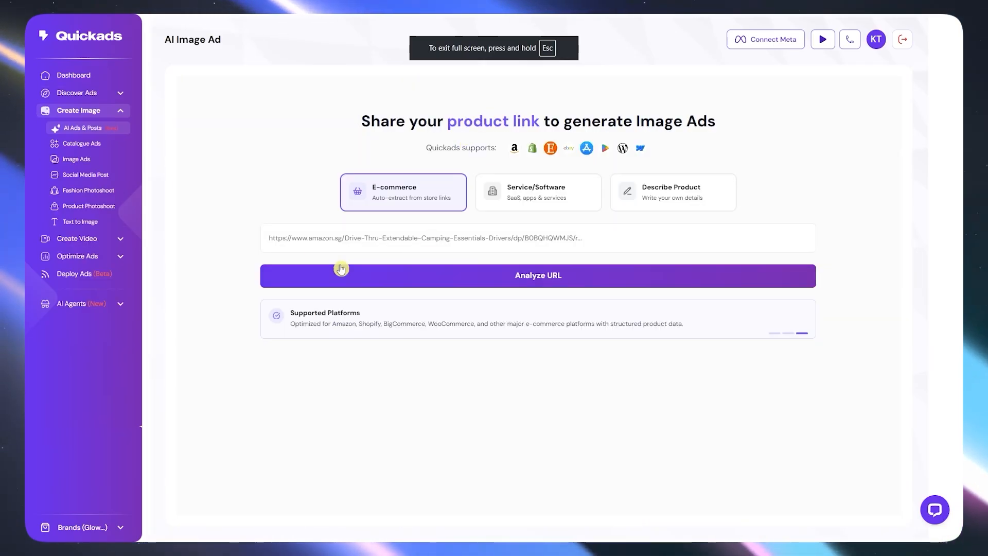
{"action": "left_click", "coordinate": [396, 238]}
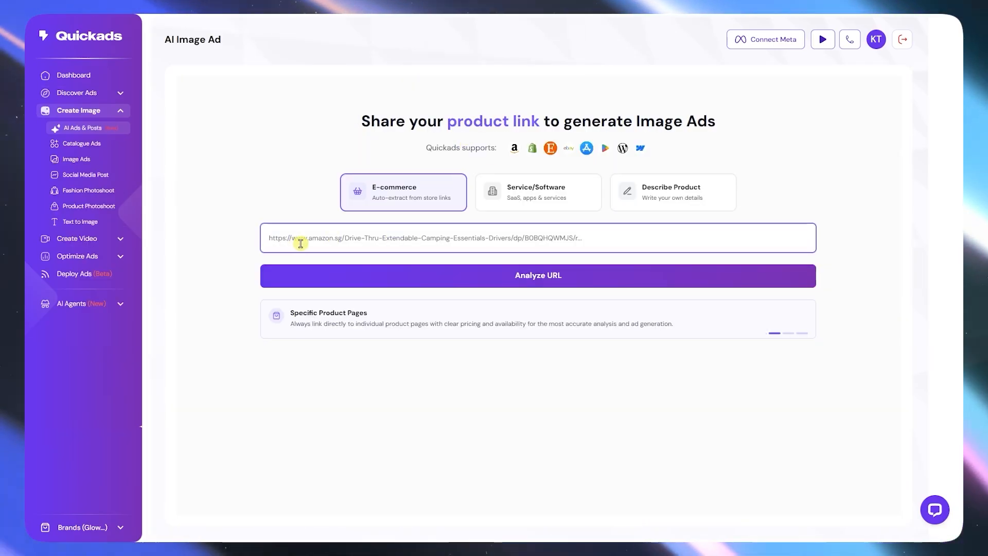
{"action": "key", "text": "ctrl+v"}
{"action": "left_click", "coordinate": [349, 279]}
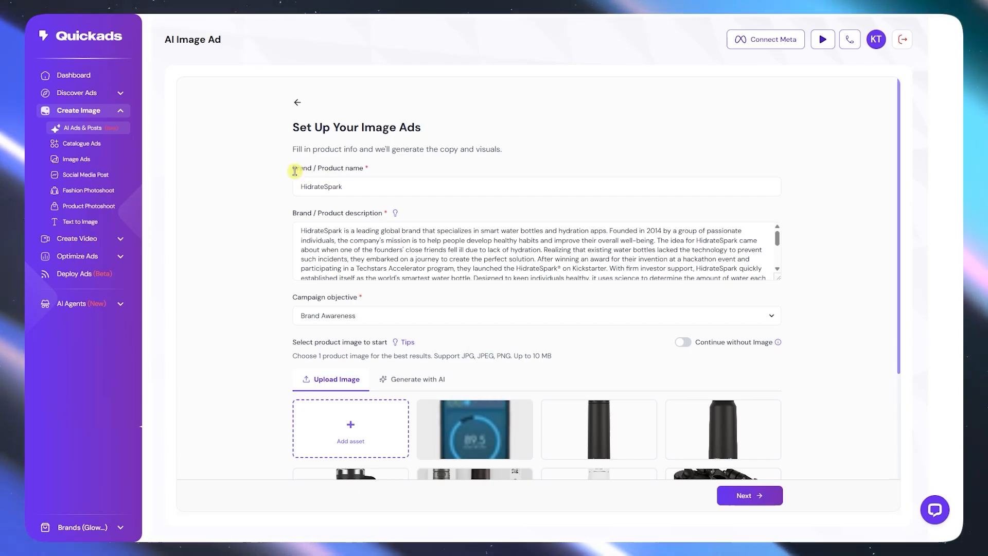
Check the extracted brand name and description, and set the campaign objective to Engagement
{"action": "left_click", "coordinate": [350, 186]}
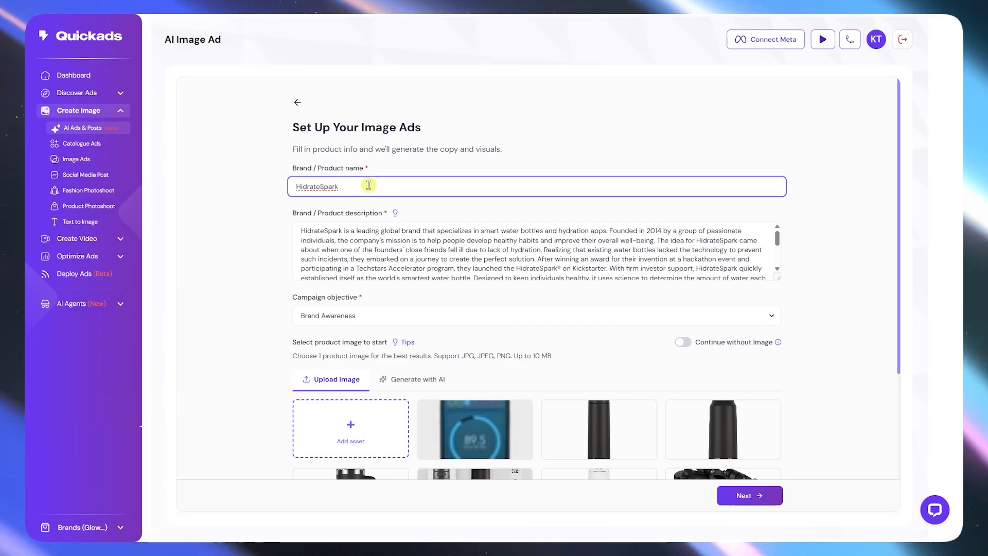
{"action": "left_click", "coordinate": [445, 248]}
{"action": "left_click", "coordinate": [445, 248]}
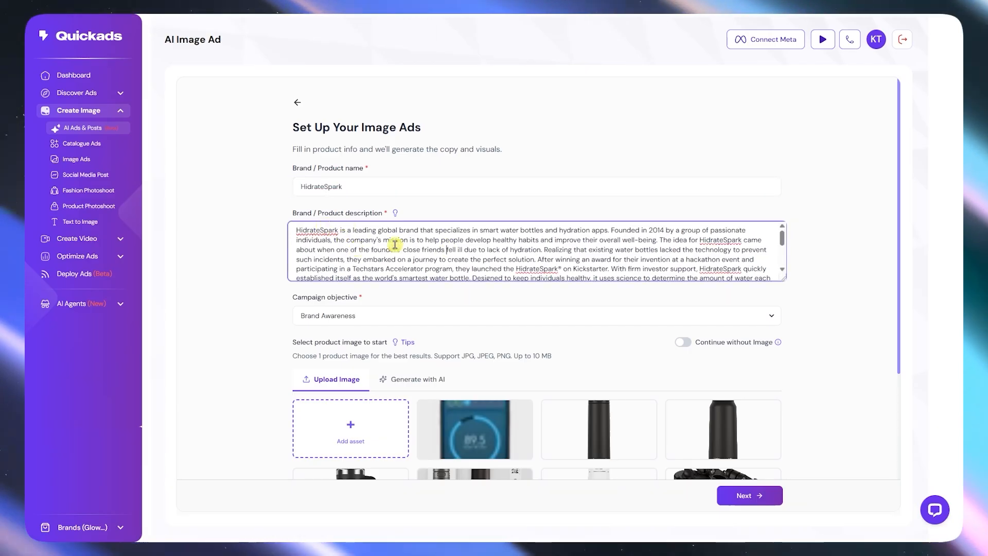
{"action": "left_click_drag", "start_coordinate": [781, 240], "coordinate": [786, 268]}
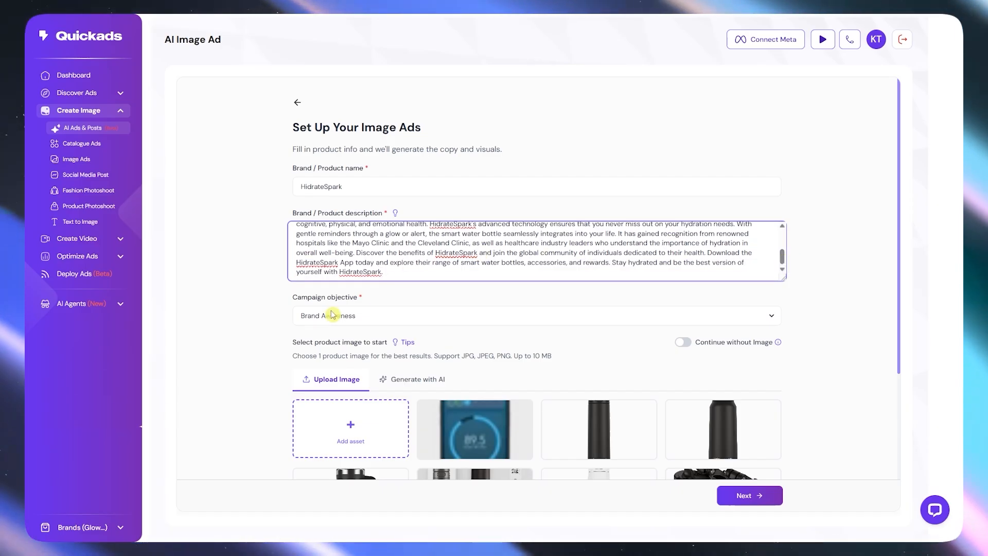
{"action": "left_click", "coordinate": [392, 319]}
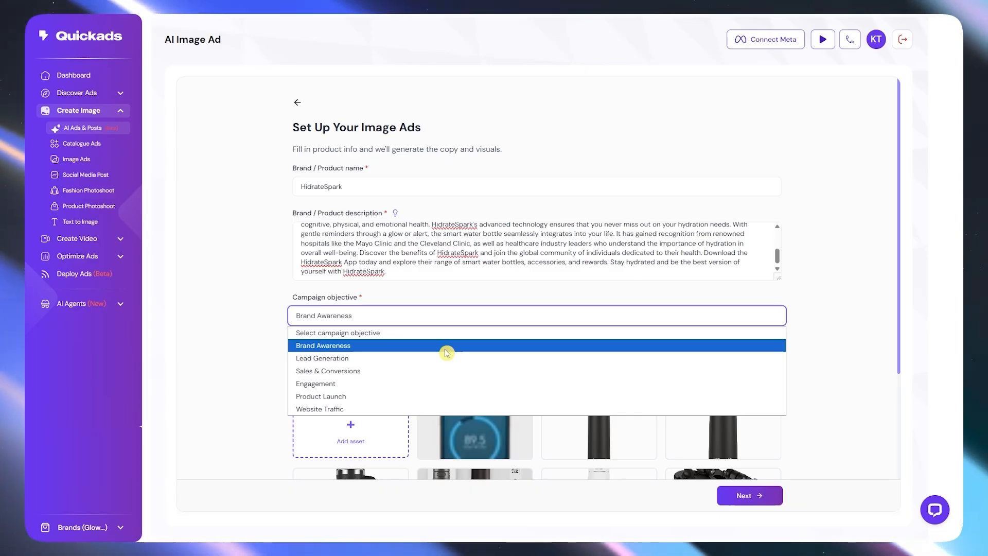
{"action": "left_click", "coordinate": [425, 384]}
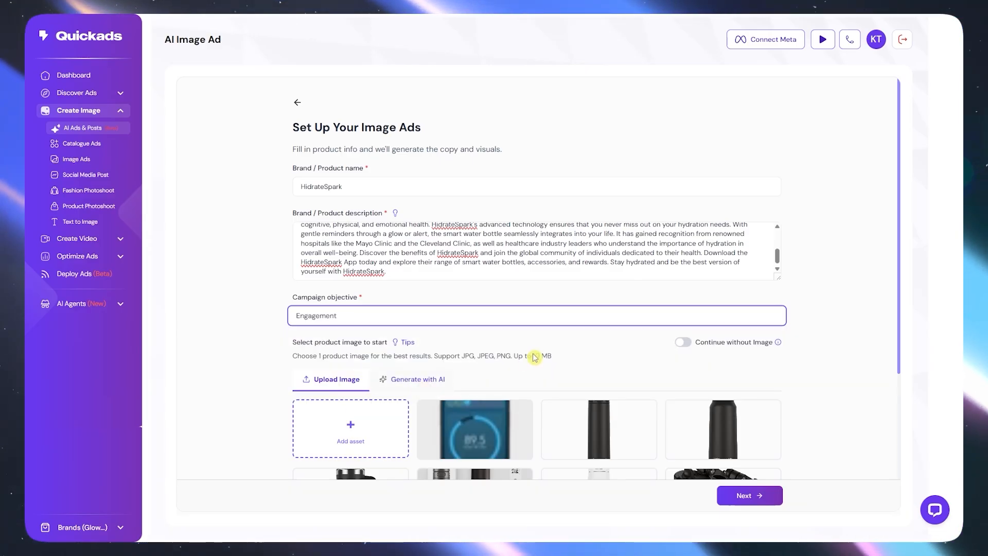
Examine the extracted product images and the Generate with AI option, and return to the image upload choices
{"action": "left_click_drag", "start_coordinate": [292, 342], "coordinate": [375, 339]}
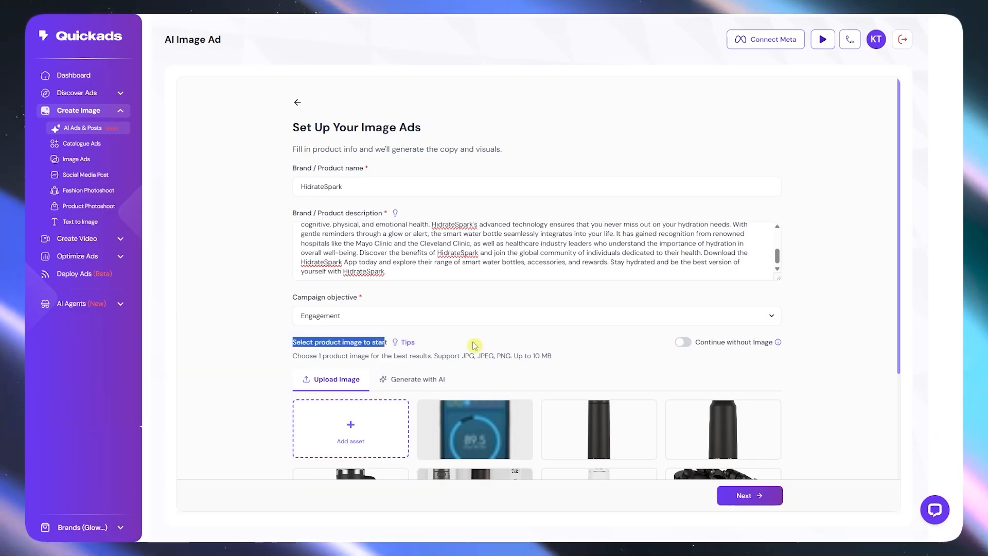
{"action": "scroll", "coordinate": [409, 343], "scroll_direction": "down", "scroll_amount": 3}
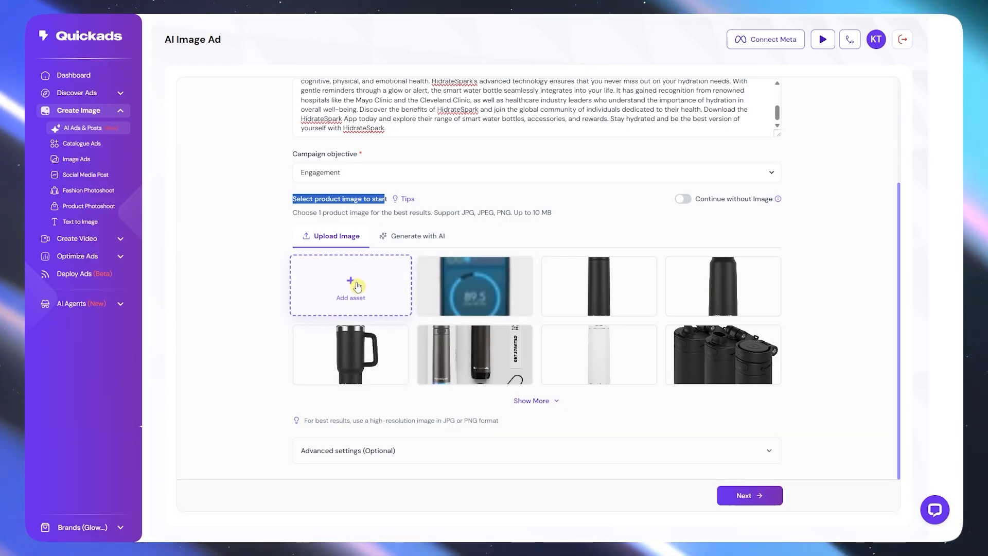
{"action": "left_click", "coordinate": [411, 235]}
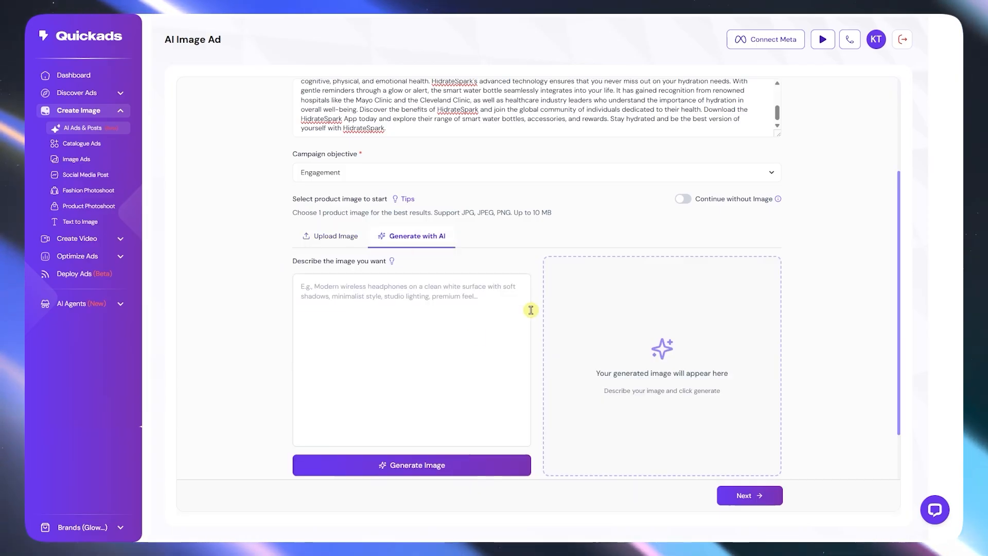
{"action": "left_click", "coordinate": [336, 242]}
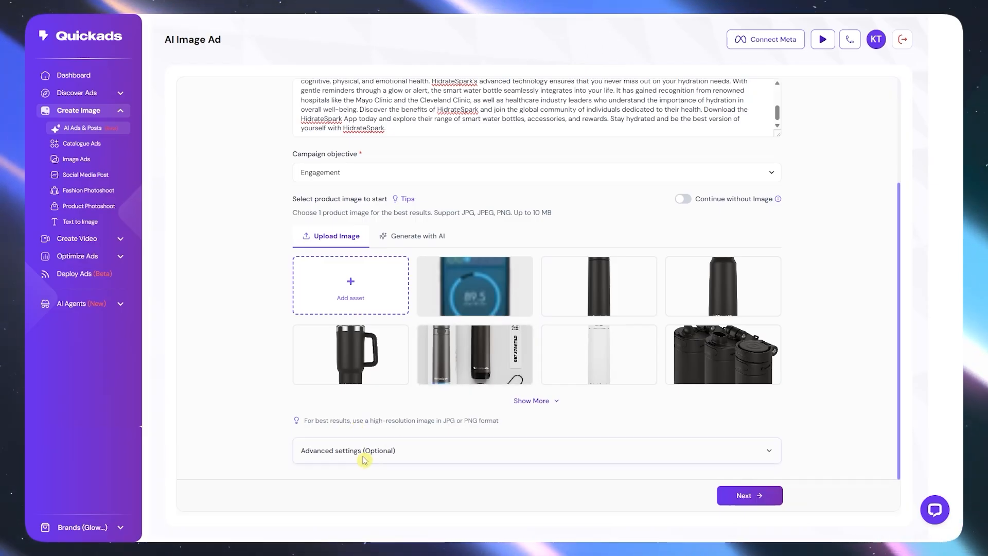
Expand the advanced settings and choose Stage 0: Brand Awareness as the customer stage
{"action": "left_click", "coordinate": [769, 451]}
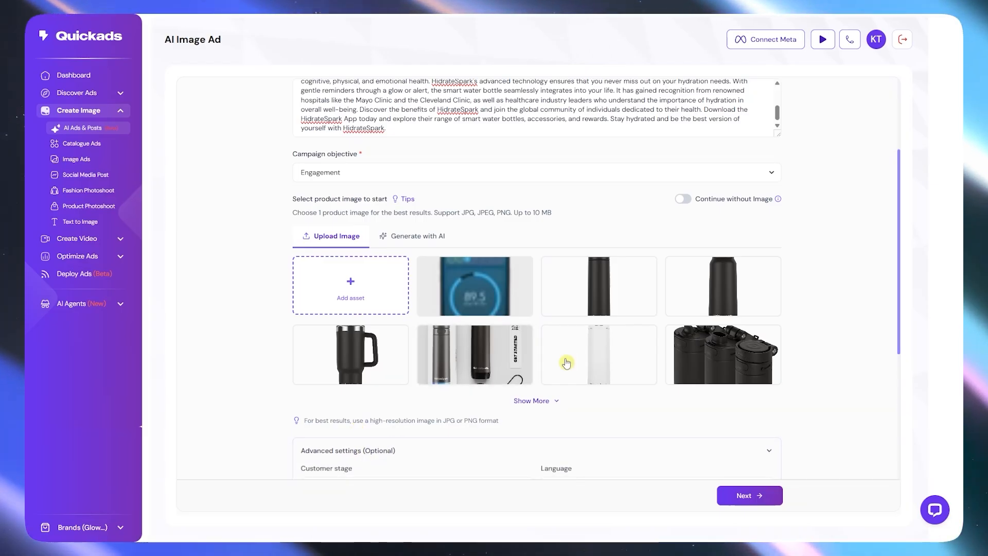
{"action": "scroll", "coordinate": [567, 359], "scroll_direction": "down", "scroll_amount": 5}
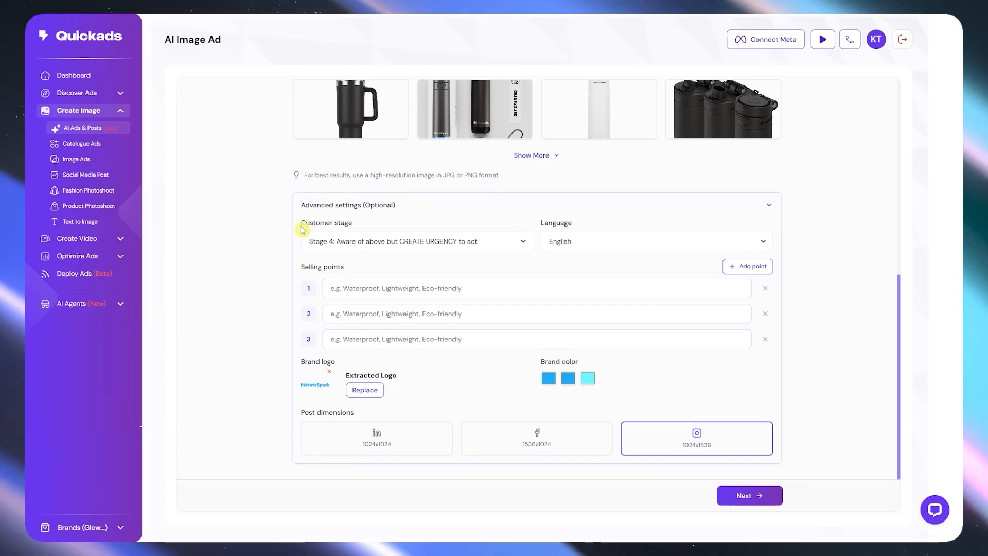
{"action": "left_click", "coordinate": [449, 249]}
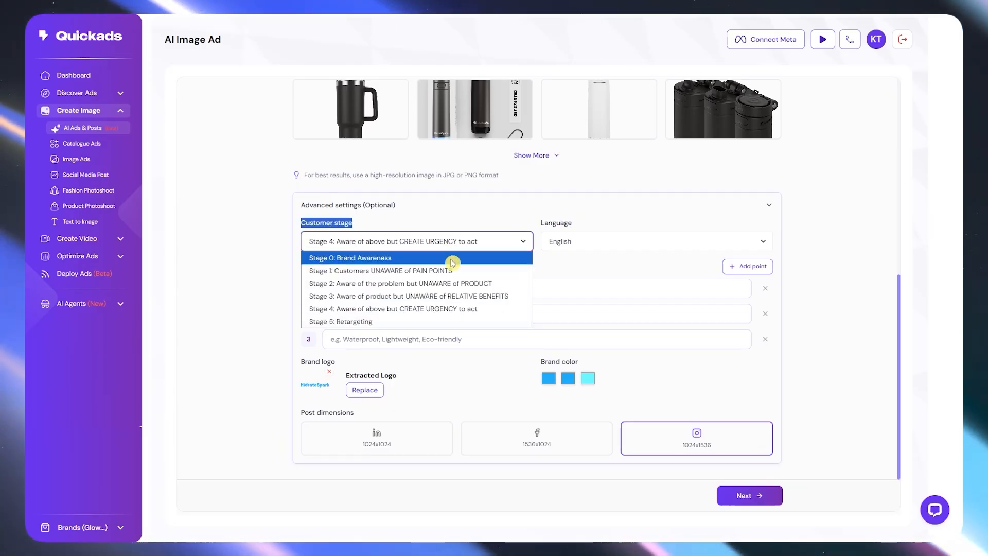
{"action": "left_click", "coordinate": [477, 259]}
{"action": "left_click", "coordinate": [401, 240]}
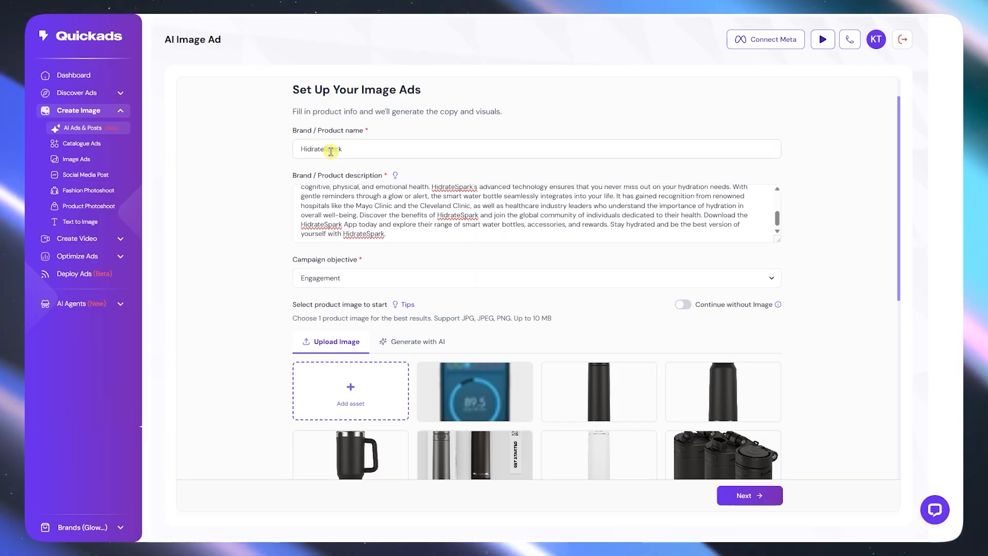
Review the brand name and description, and set the campaign objective to Sales & Conversions
{"action": "left_click", "coordinate": [364, 149]}
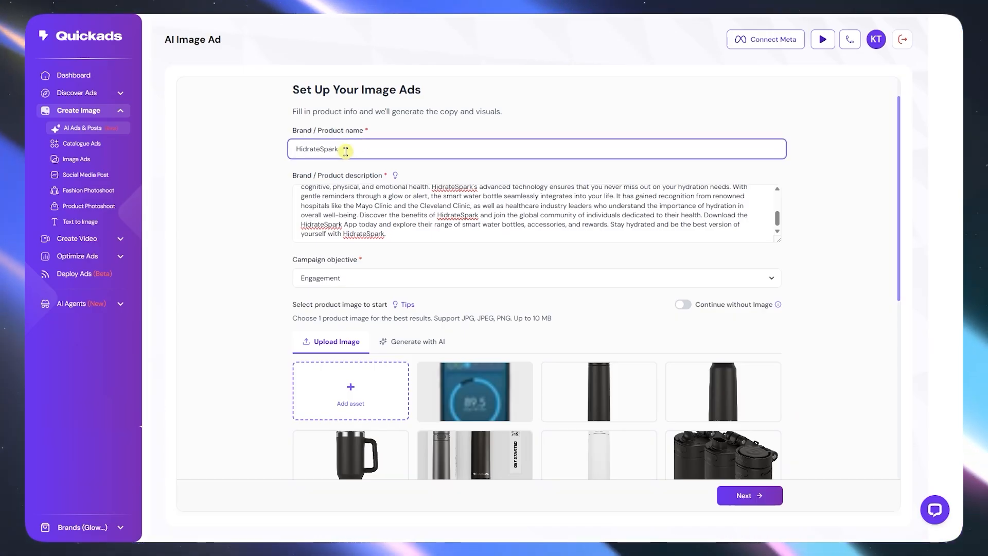
{"action": "left_click", "coordinate": [460, 196]}
{"action": "scroll", "coordinate": [507, 219], "scroll_direction": "up", "scroll_amount": 5}
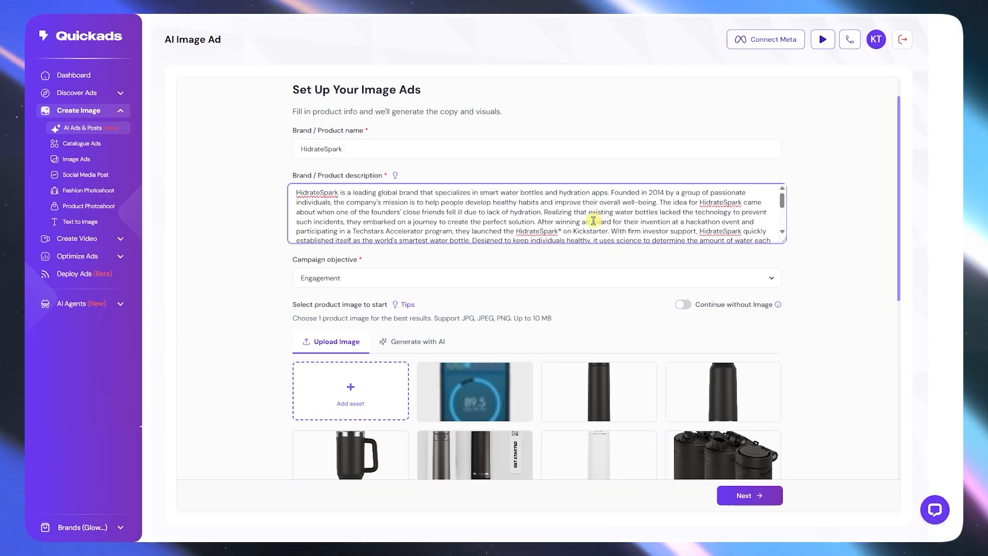
{"action": "left_click_drag", "start_coordinate": [297, 259], "coordinate": [354, 257]}
{"action": "left_click", "coordinate": [351, 289]}
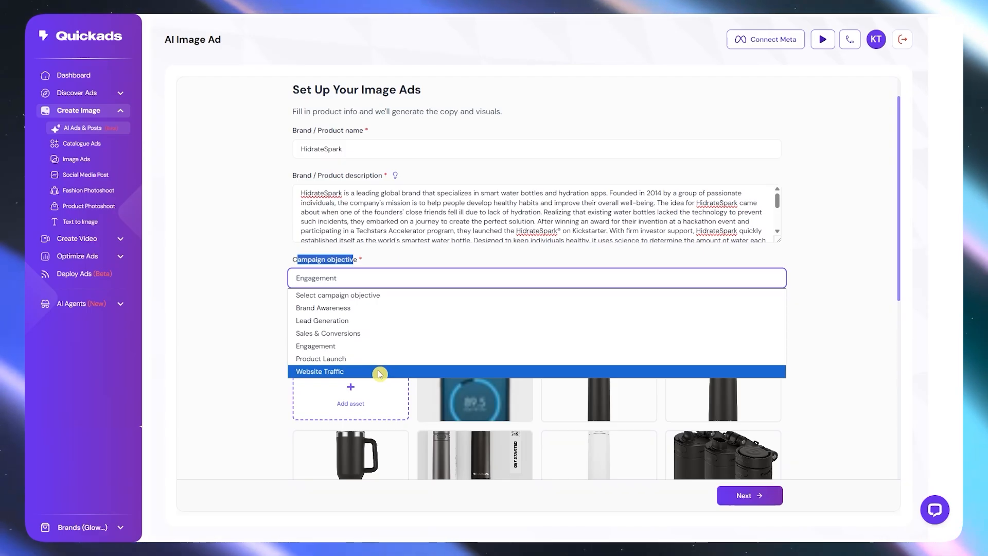
{"action": "left_click", "coordinate": [325, 333]}
{"action": "left_click", "coordinate": [461, 336]}
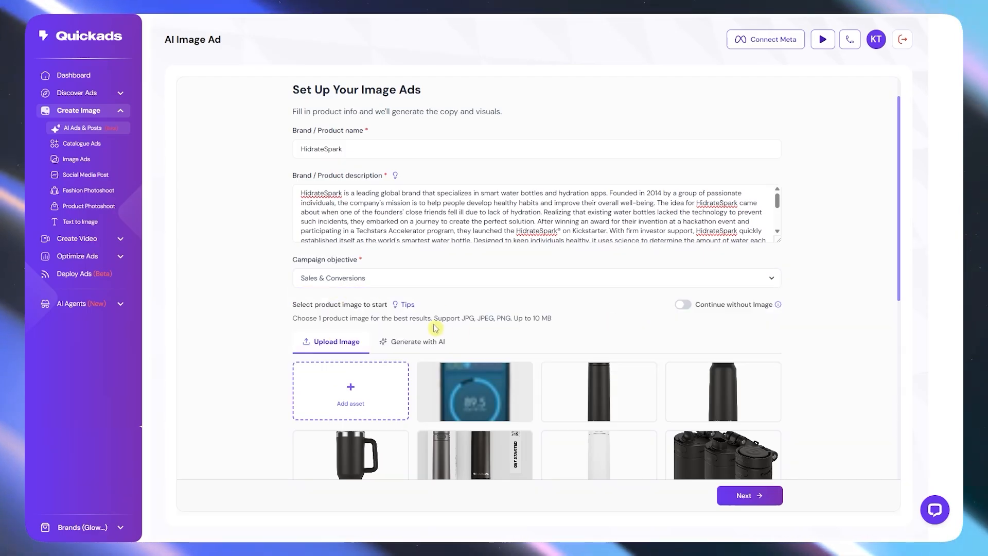
Compare several extracted product images and select the one showing two bottles beside a "Get Started" label as the starting image
{"action": "scroll", "coordinate": [591, 289], "scroll_direction": "down", "scroll_amount": 1}
{"action": "scroll", "coordinate": [348, 269], "scroll_direction": "down", "scroll_amount": 2}
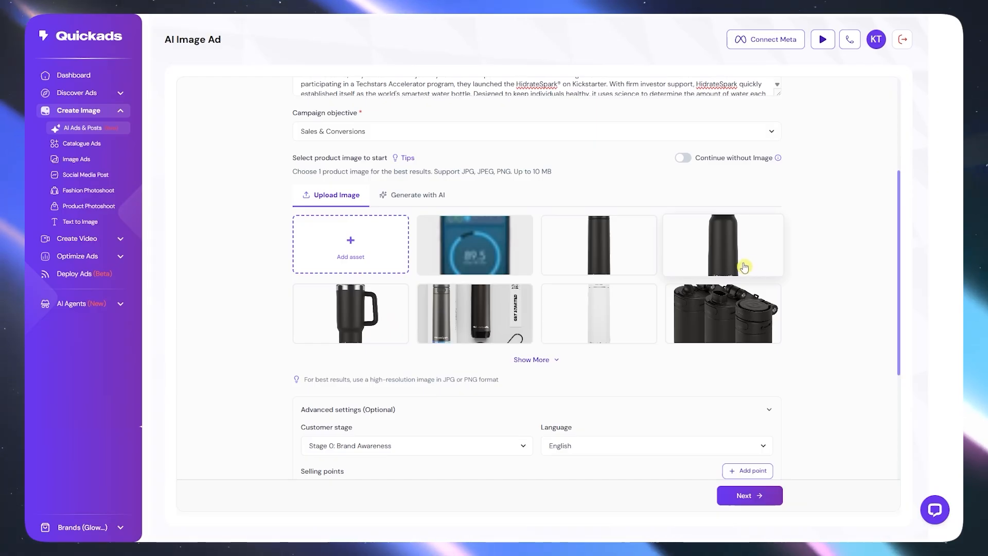
{"action": "left_click", "coordinate": [499, 262]}
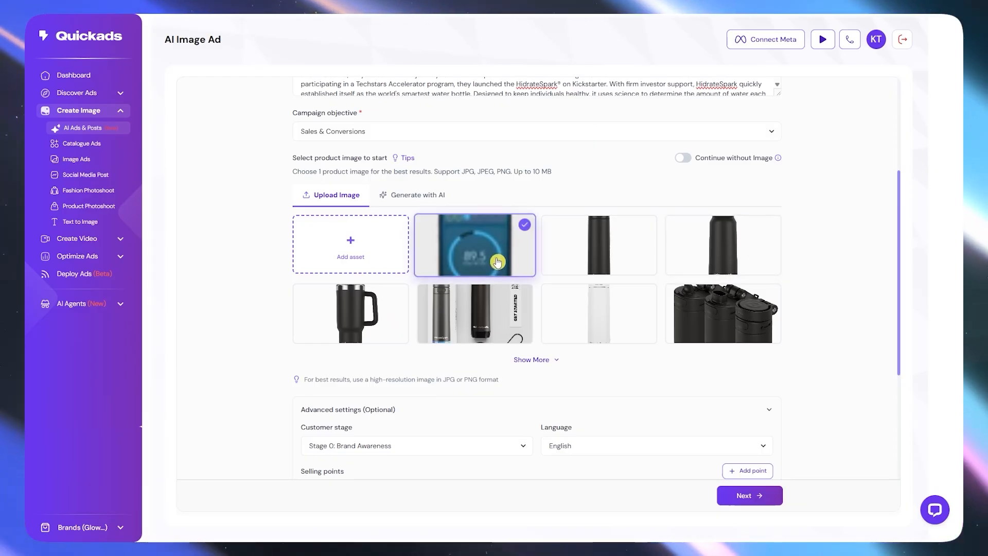
{"action": "left_click", "coordinate": [485, 307]}
{"action": "left_click", "coordinate": [376, 313]}
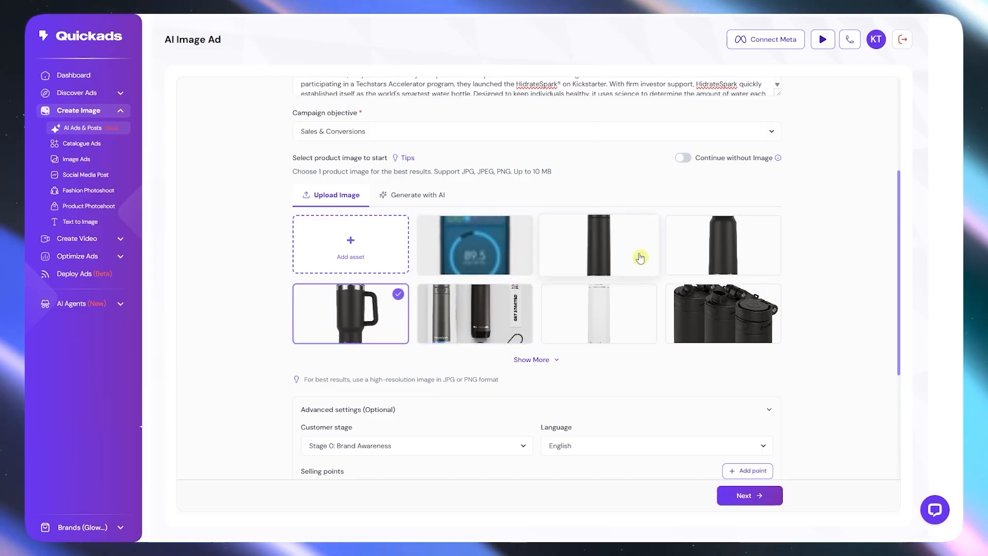
{"action": "left_click", "coordinate": [640, 257]}
{"action": "left_click", "coordinate": [723, 247]}
{"action": "left_click", "coordinate": [599, 248]}
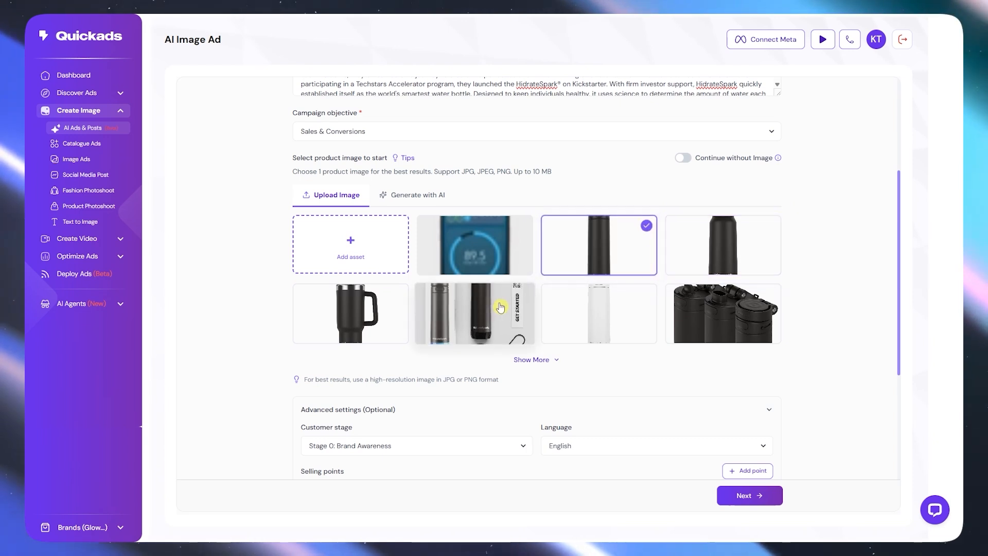
{"action": "left_click", "coordinate": [510, 317]}
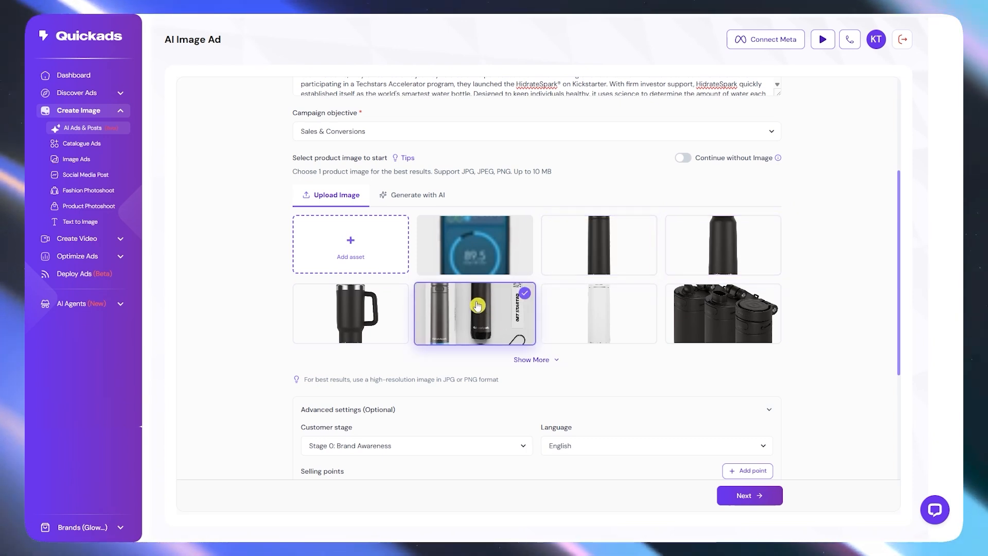
Expand the full set of extracted product images, look through it, and collapse it again
{"action": "left_click", "coordinate": [542, 360]}
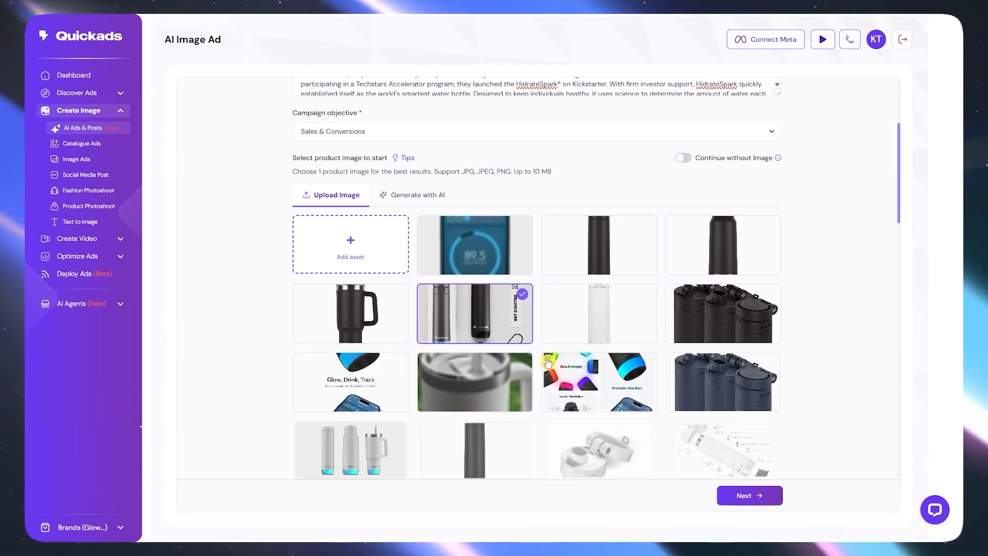
{"action": "scroll", "coordinate": [672, 314], "scroll_direction": "down", "scroll_amount": 2}
{"action": "scroll", "coordinate": [672, 314], "scroll_direction": "down", "scroll_amount": 2}
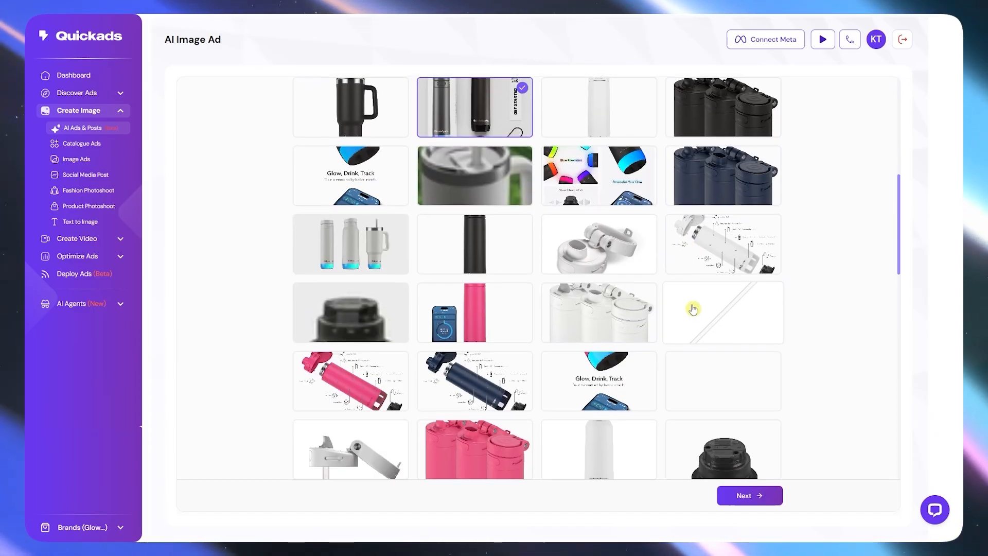
{"action": "scroll", "coordinate": [899, 253], "scroll_direction": "down", "scroll_amount": 10}
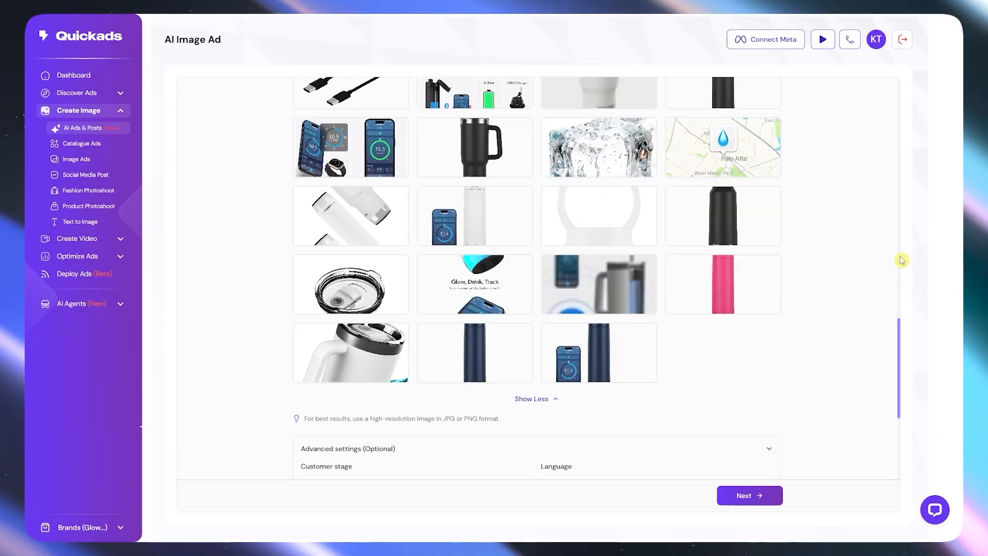
{"action": "scroll", "coordinate": [547, 469], "scroll_direction": "up", "scroll_amount": 6}
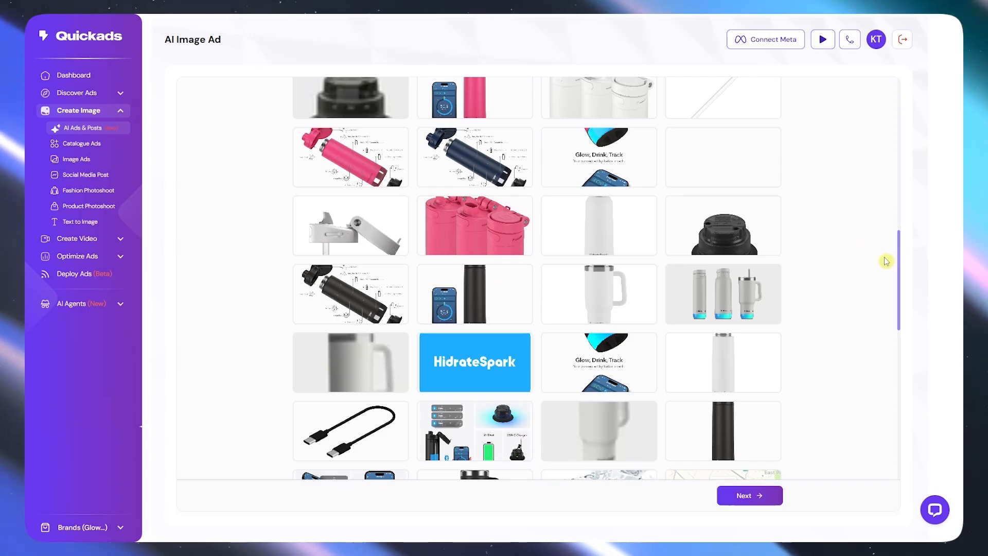
{"action": "scroll", "coordinate": [808, 326], "scroll_direction": "down", "scroll_amount": 2}
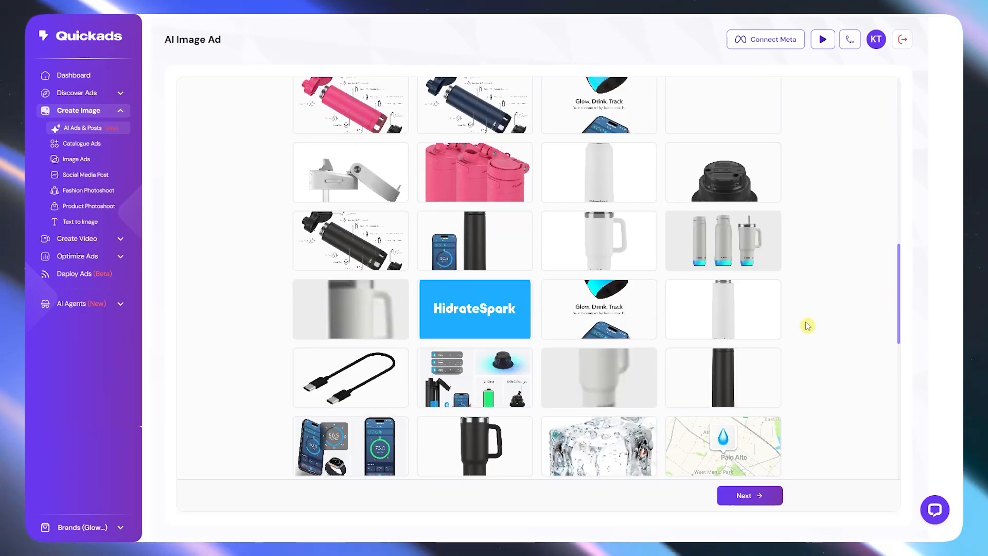
{"action": "scroll", "coordinate": [808, 327], "scroll_direction": "down", "scroll_amount": 4}
{"action": "scroll", "coordinate": [542, 411], "scroll_direction": "down", "scroll_amount": 3}
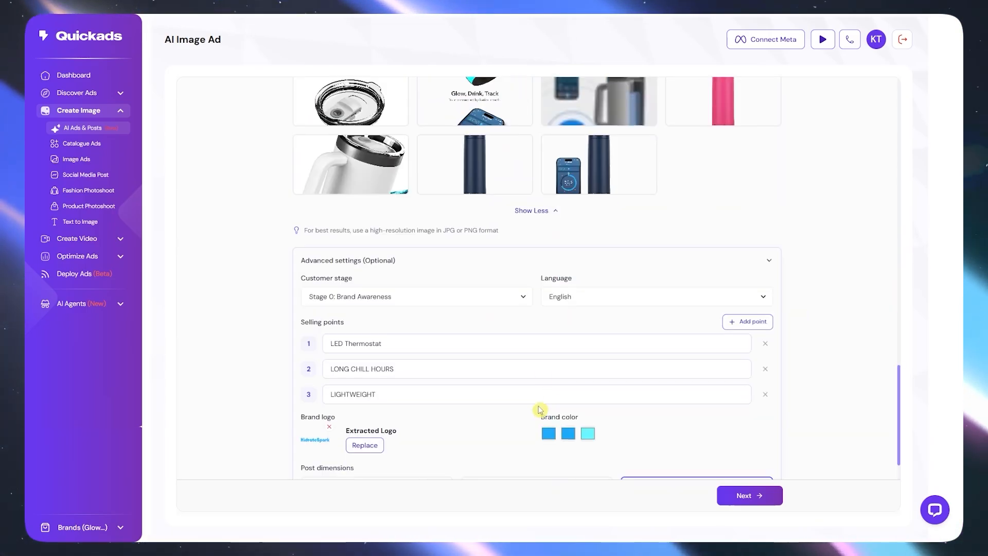
{"action": "left_click", "coordinate": [534, 212]}
{"action": "scroll", "coordinate": [549, 233], "scroll_direction": "up", "scroll_amount": 3}
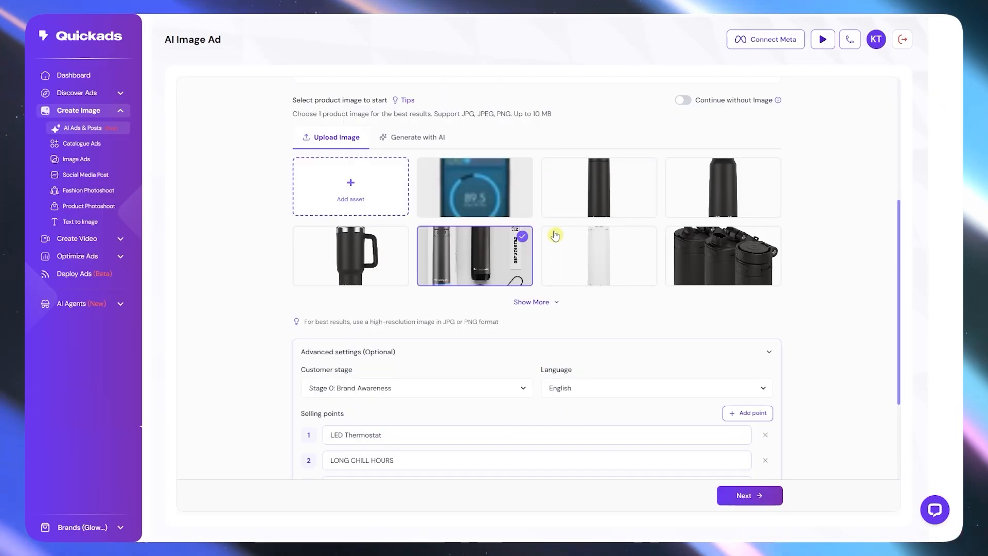
Examine the advanced settings, including the available customer stages and ad languages
{"action": "scroll", "coordinate": [556, 305], "scroll_direction": "down", "scroll_amount": 1}
{"action": "scroll", "coordinate": [560, 304], "scroll_direction": "down", "scroll_amount": 2}
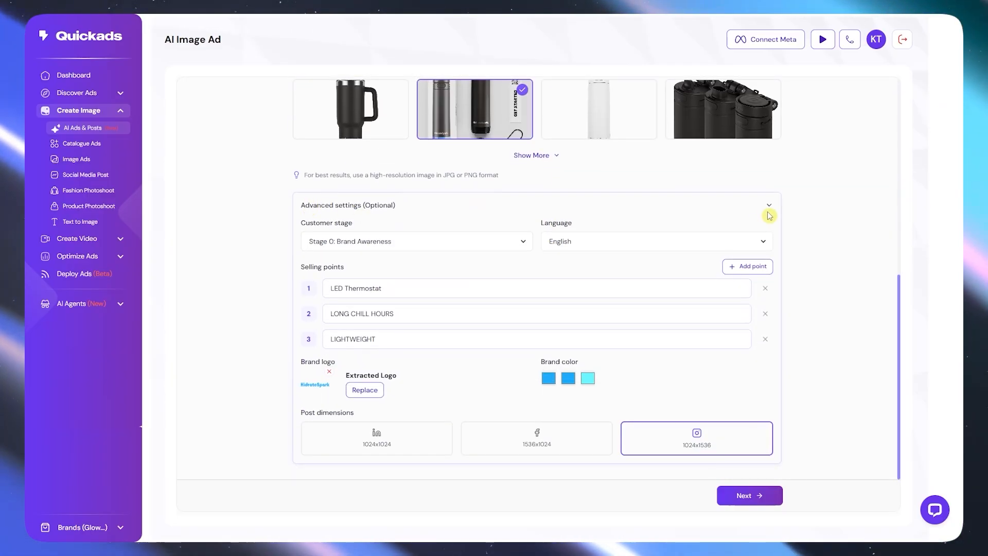
{"action": "left_click", "coordinate": [770, 209]}
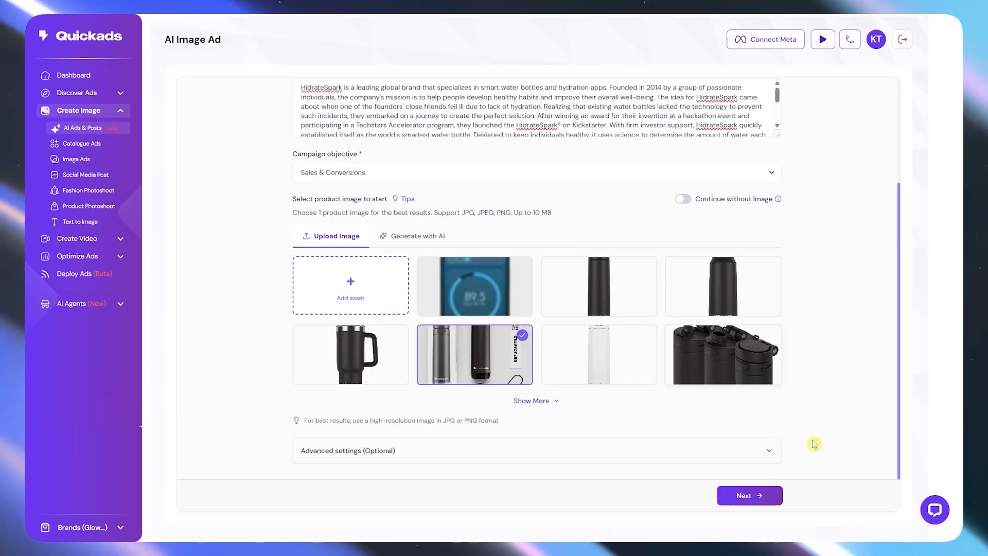
{"action": "left_click", "coordinate": [766, 447]}
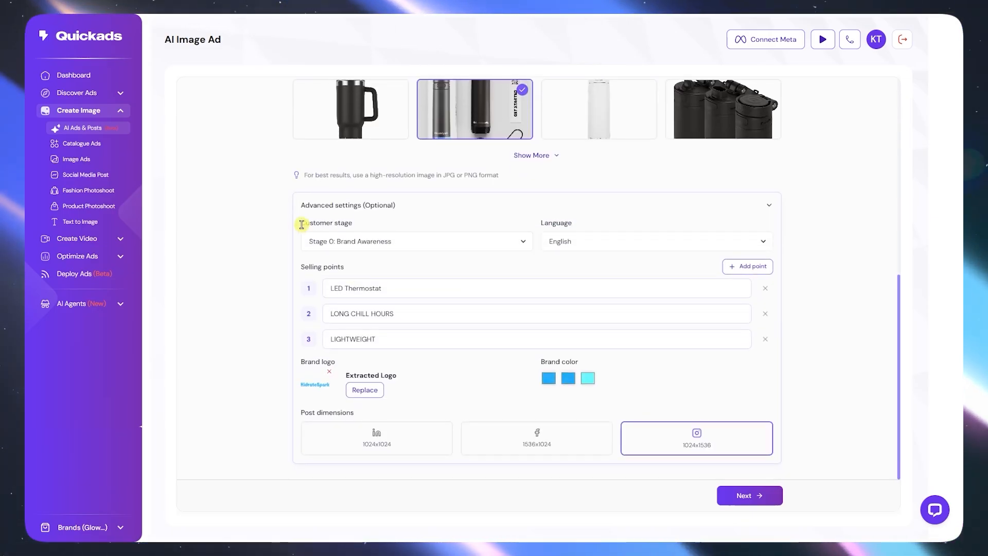
{"action": "left_click", "coordinate": [468, 246]}
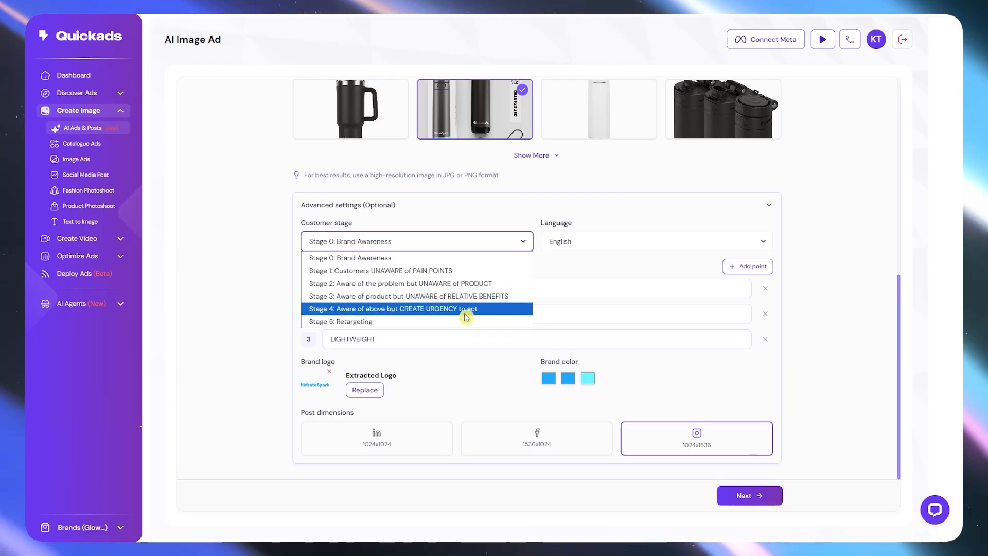
{"action": "left_click", "coordinate": [571, 241]}
{"action": "left_click", "coordinate": [569, 241]}
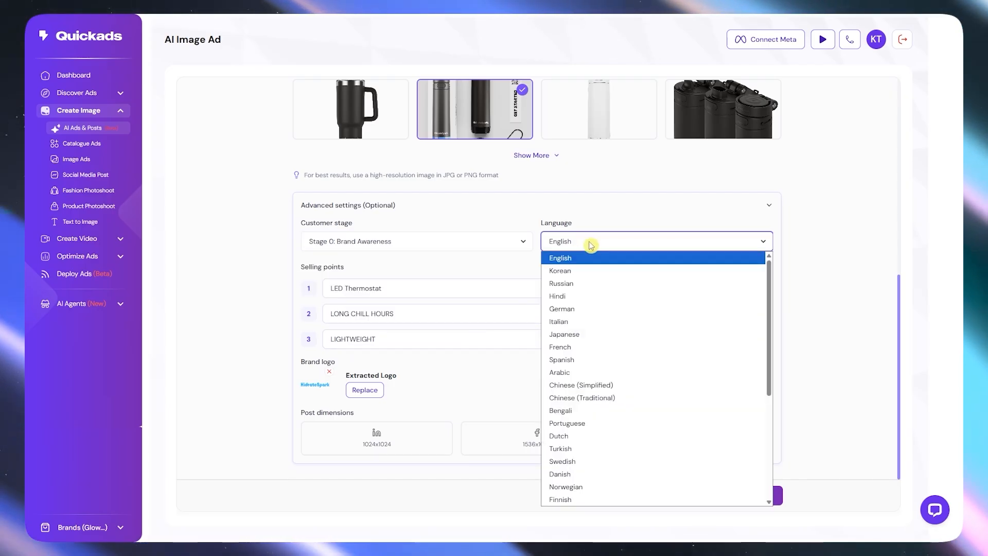
{"action": "left_click", "coordinate": [480, 266]}
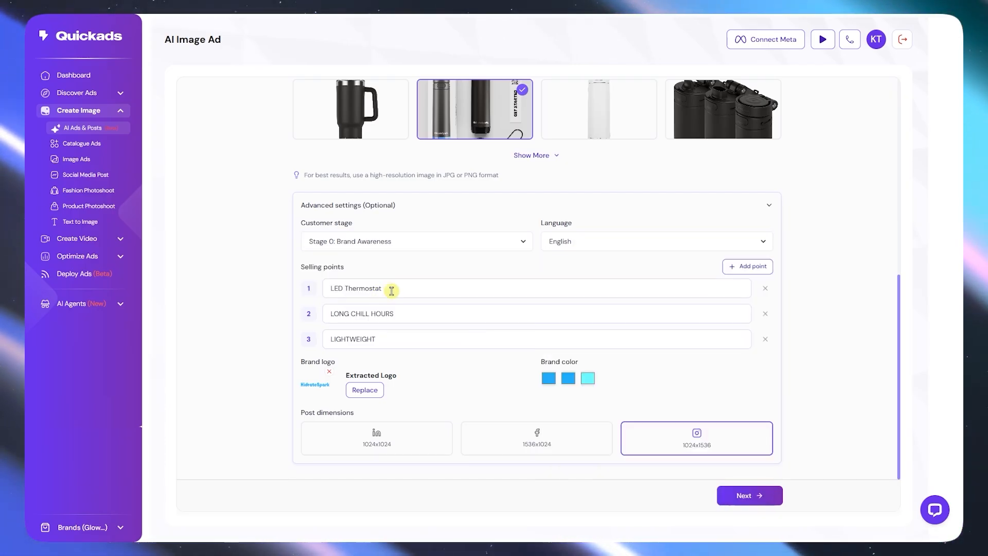
Replace the second selling point with "LIghweight" and the third with "Eco-friendly"
{"action": "left_click_drag", "start_coordinate": [391, 288], "coordinate": [307, 288]}
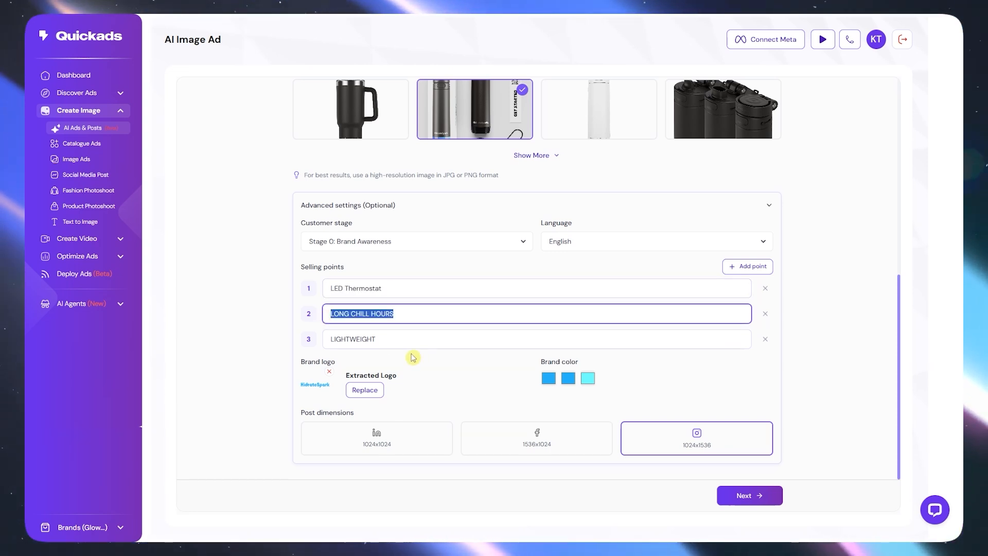
{"action": "key", "text": "BackSpace"}
{"action": "left_click_drag", "start_coordinate": [395, 311], "coordinate": [329, 307]}
{"action": "key", "text": "BackSpace"}
{"action": "left_click_drag", "start_coordinate": [403, 287], "coordinate": [377, 281]}
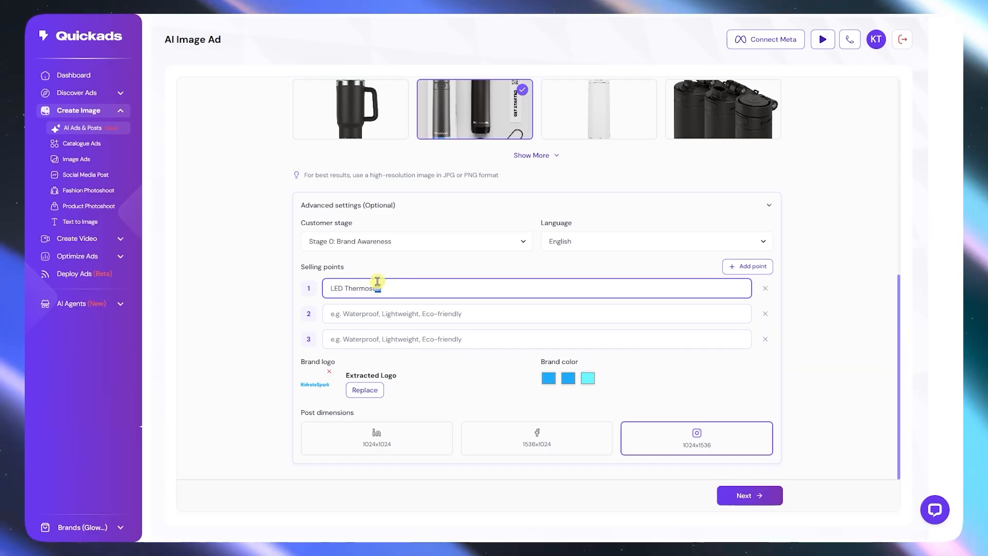
{"action": "left_click", "coordinate": [387, 313]}
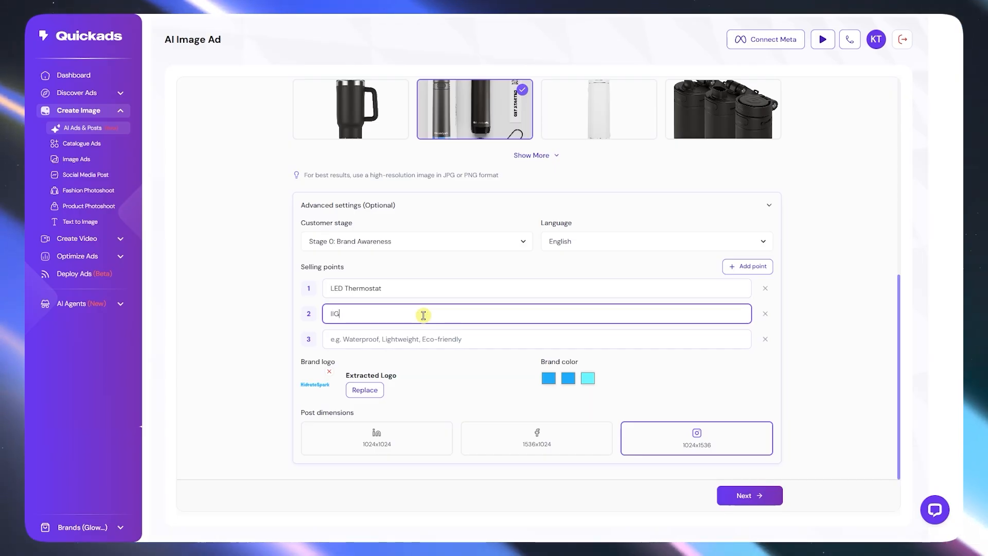
{"action": "type", "text": "Lighwe"}
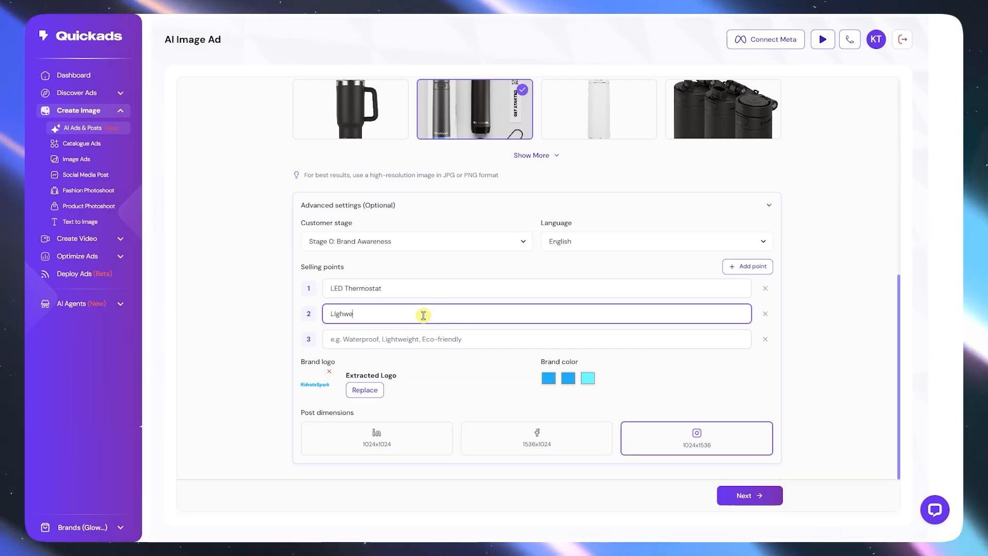
{"action": "type", "text": "ight"}
{"action": "left_click", "coordinate": [441, 338]}
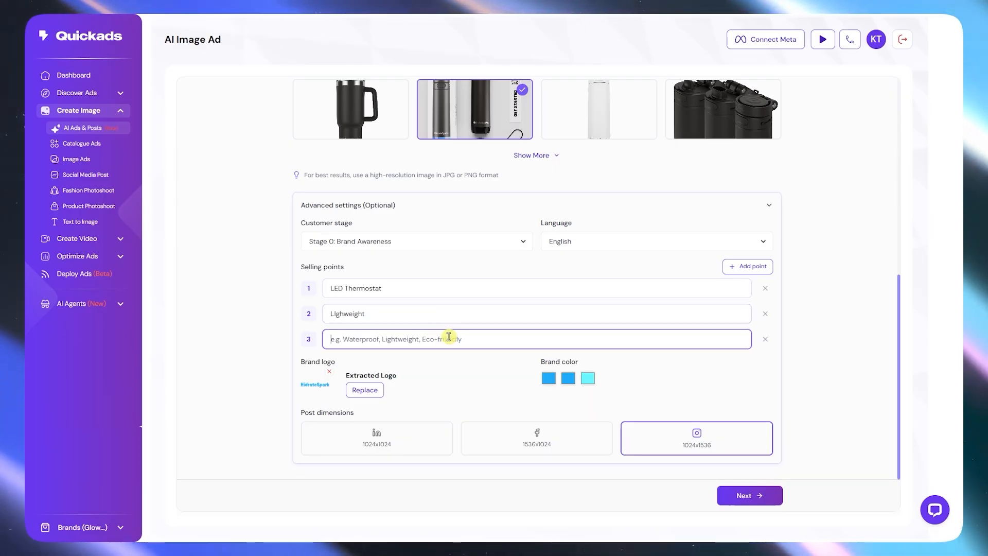
{"action": "type", "text": "Eco-friendly"}
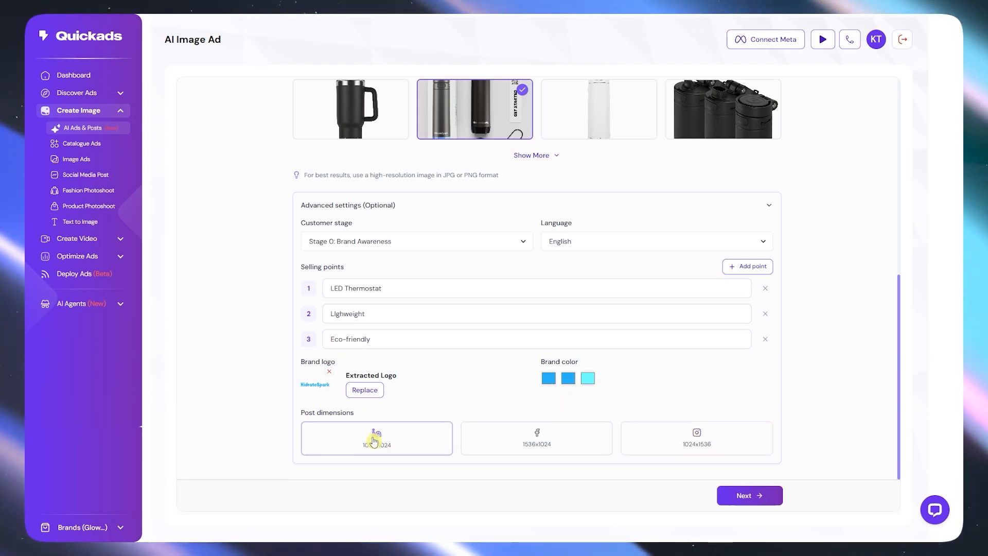
Set the post dimensions to the Facebook 1536x1024 format and continue to template selection
{"action": "left_click", "coordinate": [503, 441]}
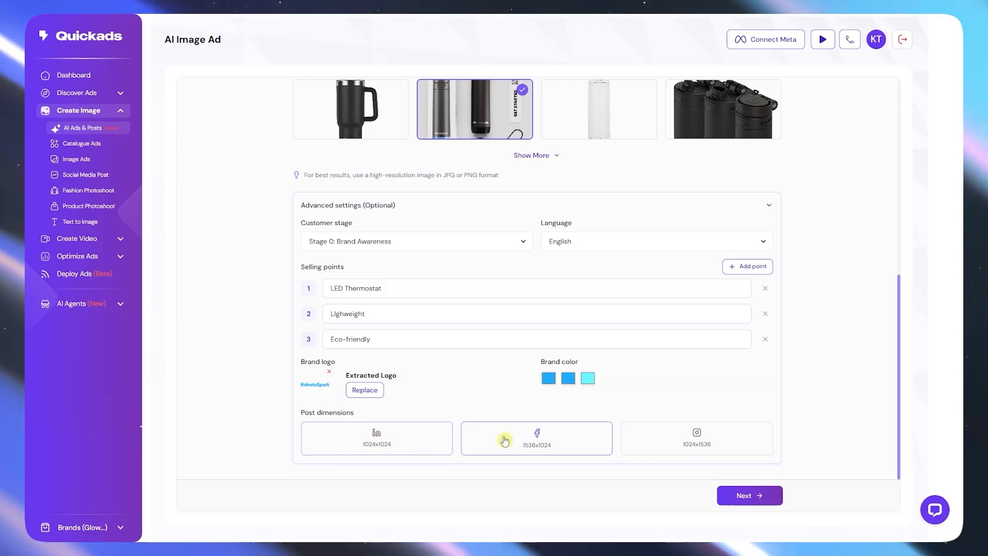
{"action": "left_click", "coordinate": [736, 436]}
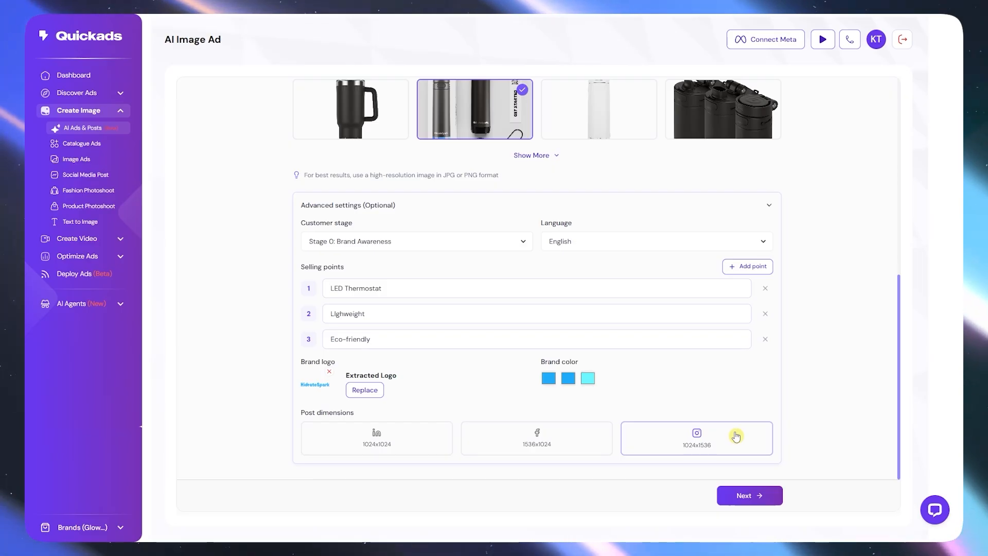
{"action": "left_click", "coordinate": [524, 435]}
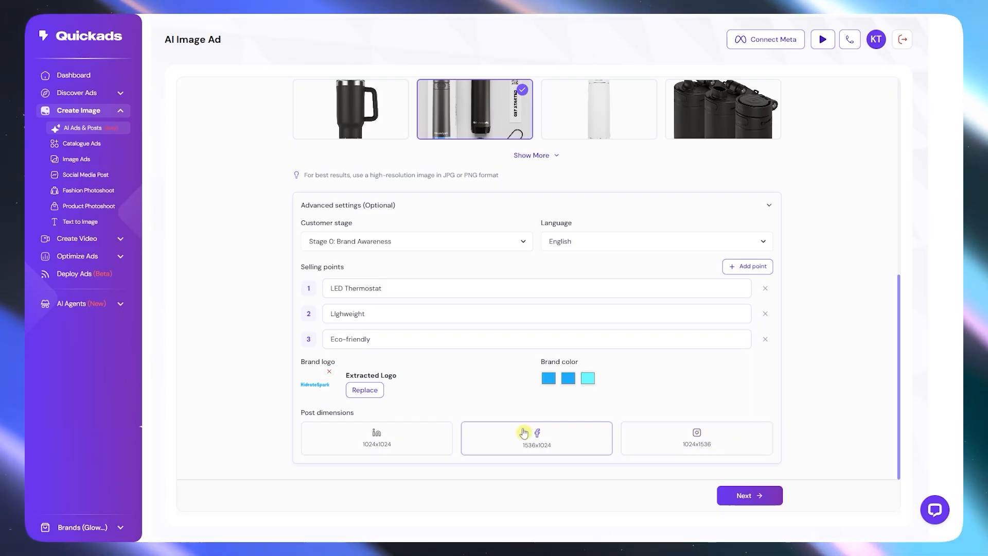
{"action": "left_click", "coordinate": [760, 502]}
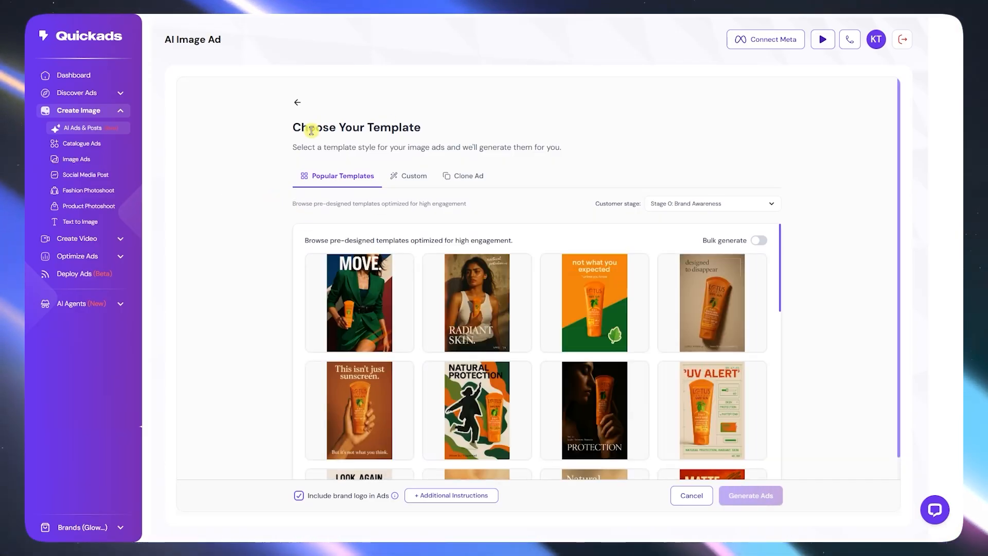
Review the template customer stages and filter the popular templates by Stage 1: Customers UNAWARE of PAIN POINTS
{"action": "left_click_drag", "start_coordinate": [315, 128], "coordinate": [500, 146]}
{"action": "scroll", "coordinate": [474, 187], "scroll_direction": "down", "scroll_amount": 1}
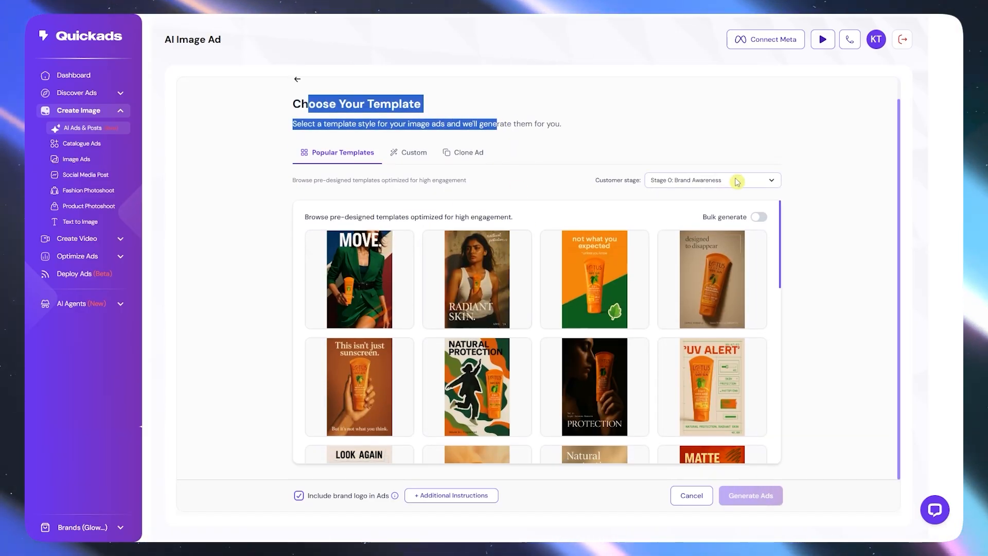
{"action": "left_click", "coordinate": [718, 180]}
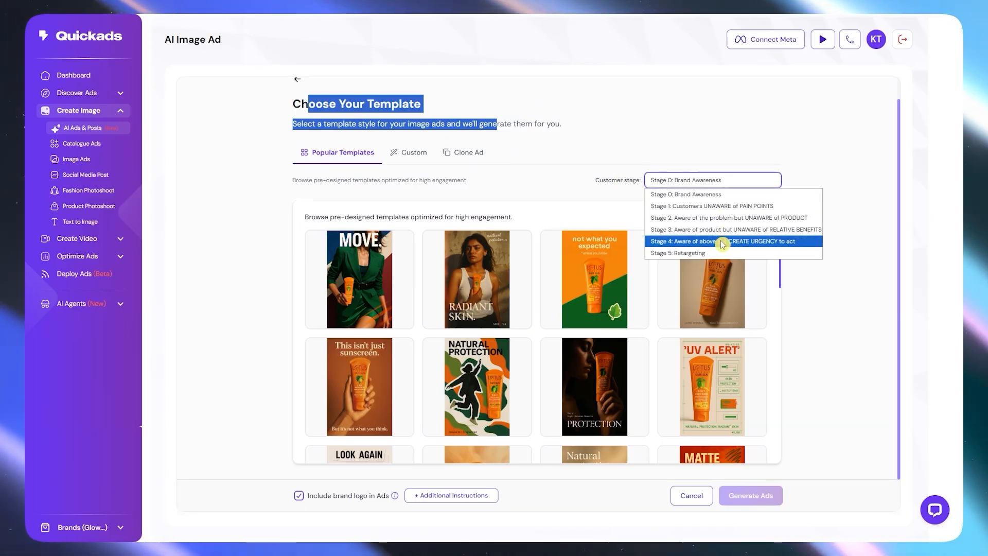
{"action": "left_click", "coordinate": [847, 300]}
{"action": "left_click", "coordinate": [702, 180]}
{"action": "left_click", "coordinate": [710, 203]}
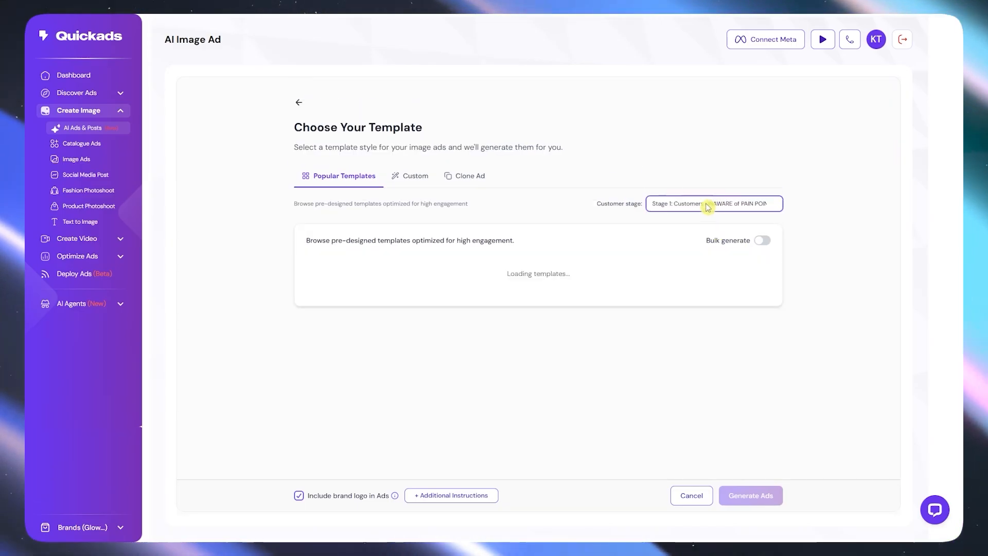
Filter the popular templates by Stage 2: Aware of the problem but UNAWARE of PRODUCT and look over the other customer stages
{"action": "left_click", "coordinate": [709, 205]}
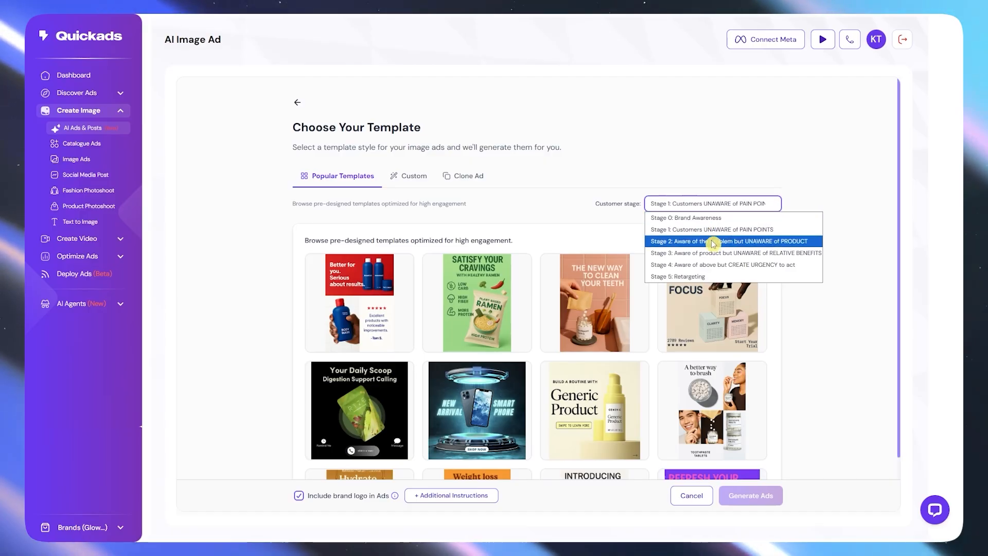
{"action": "left_click", "coordinate": [712, 242]}
{"action": "left_click", "coordinate": [705, 204]}
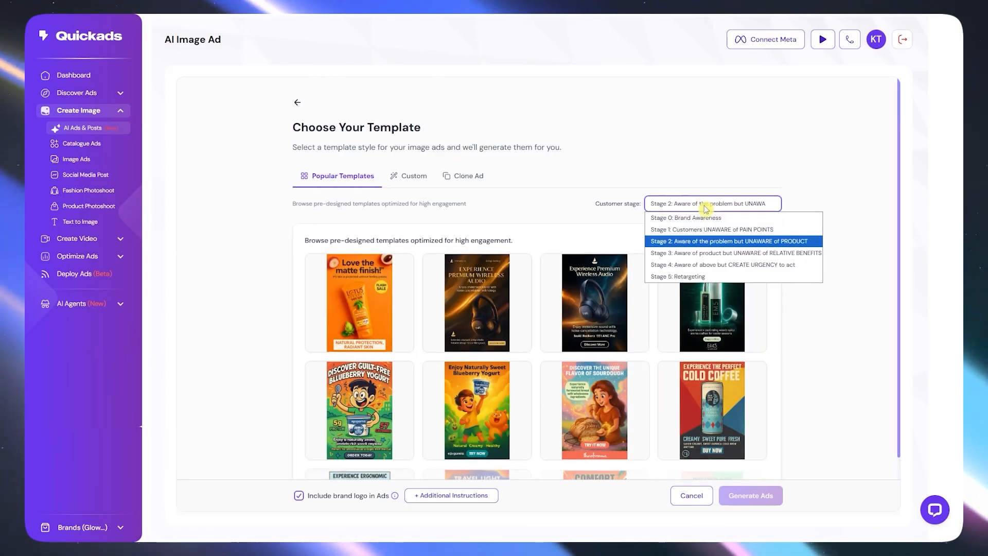
{"action": "left_click", "coordinate": [712, 245]}
{"action": "left_click", "coordinate": [694, 206]}
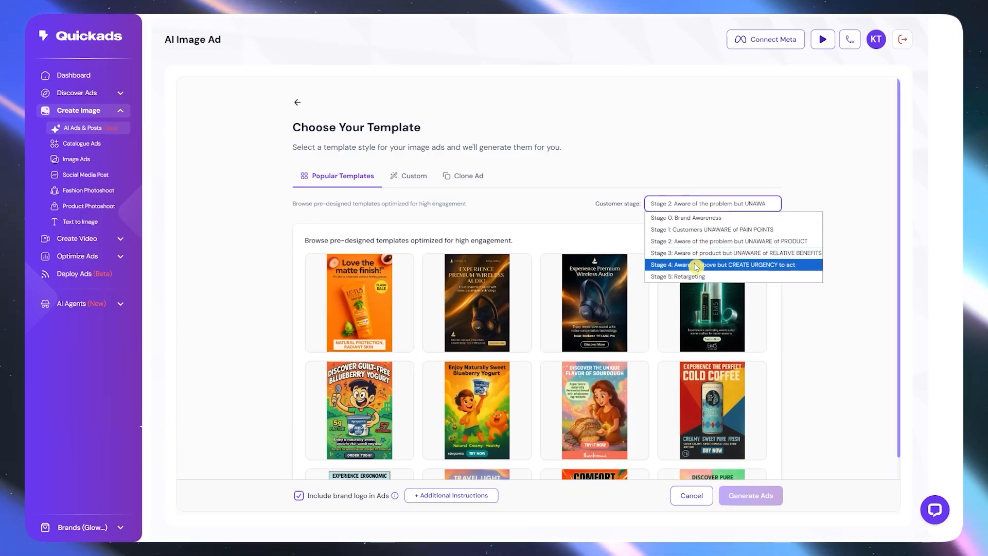
{"action": "left_click", "coordinate": [690, 176]}
Filter the popular templates by Stage 0: Brand Awareness and select the orange and green "not what you expected" template
{"action": "left_click", "coordinate": [694, 205]}
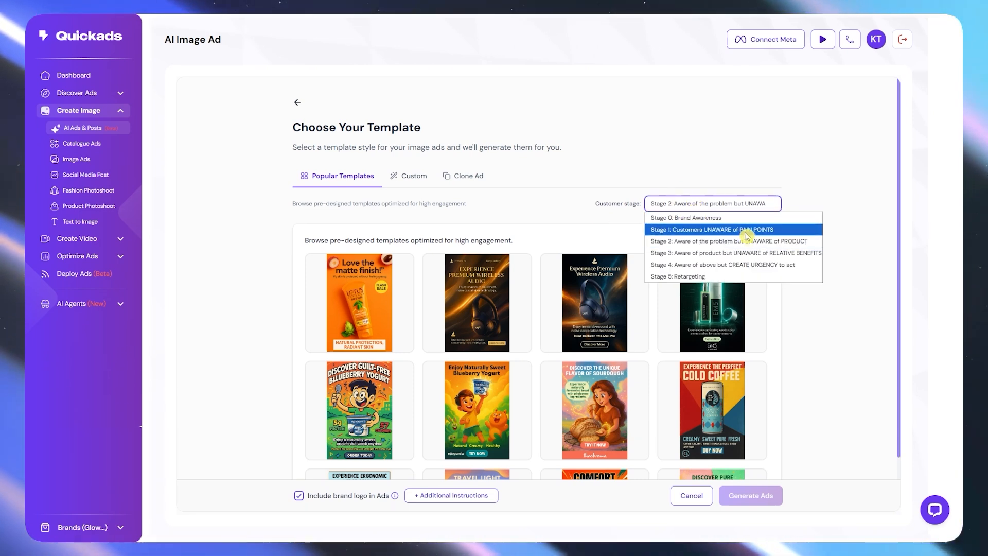
{"action": "left_click", "coordinate": [737, 219]}
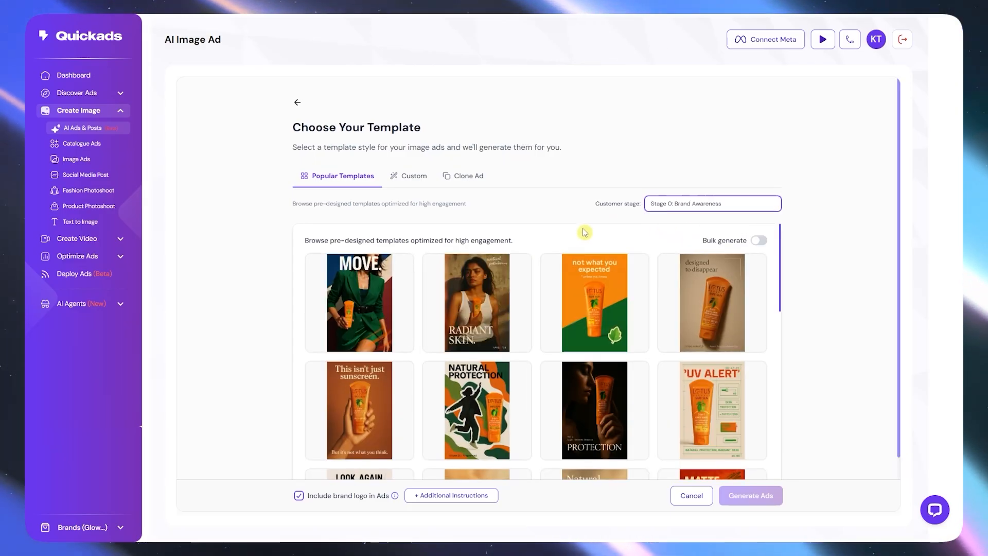
{"action": "left_click", "coordinate": [590, 302]}
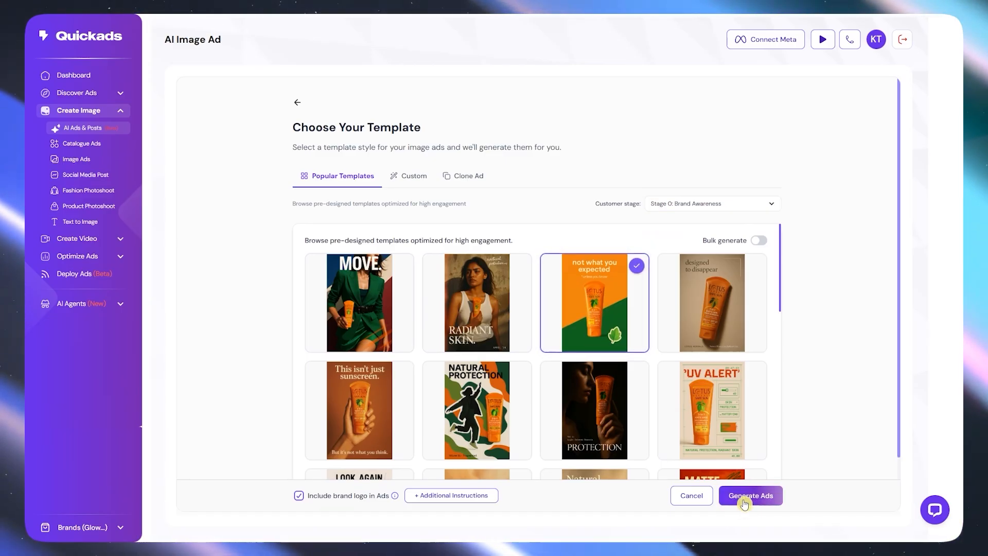
Review the heading, subheading, call-to-action and additional information fields without filling them, and exclude the brand logo from the ads
{"action": "scroll", "coordinate": [697, 448], "scroll_direction": "down", "scroll_amount": 10}
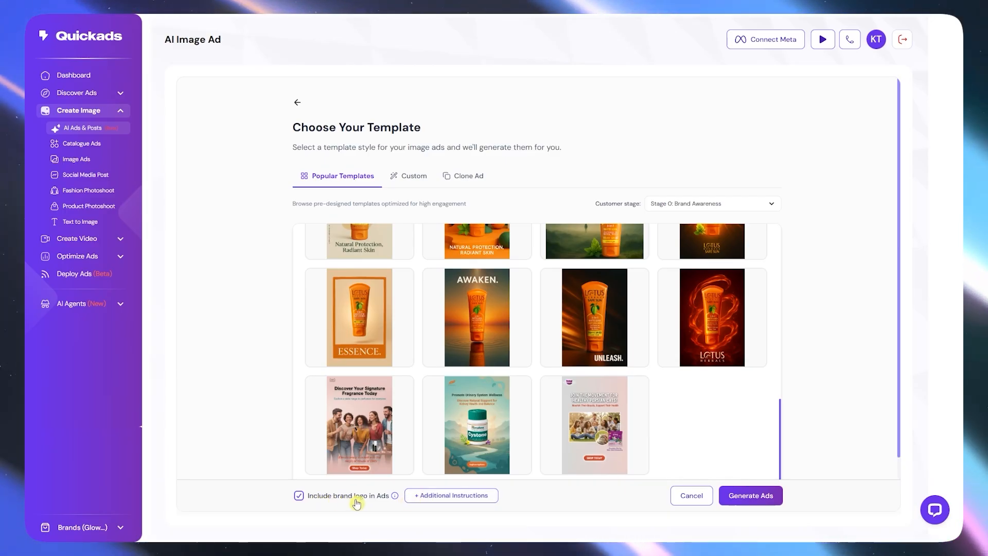
{"action": "left_click", "coordinate": [436, 495]}
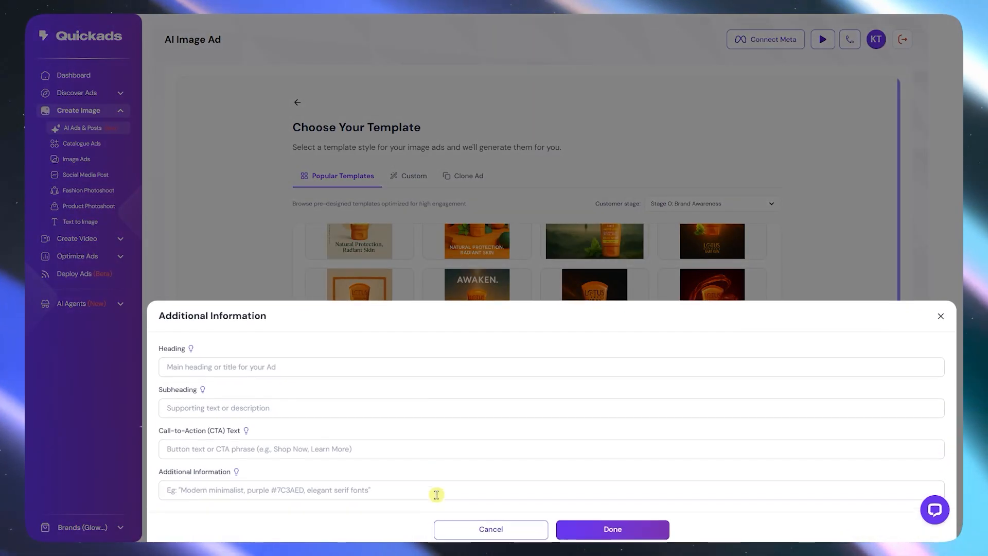
{"action": "left_click", "coordinate": [177, 360]}
{"action": "left_click", "coordinate": [194, 402]}
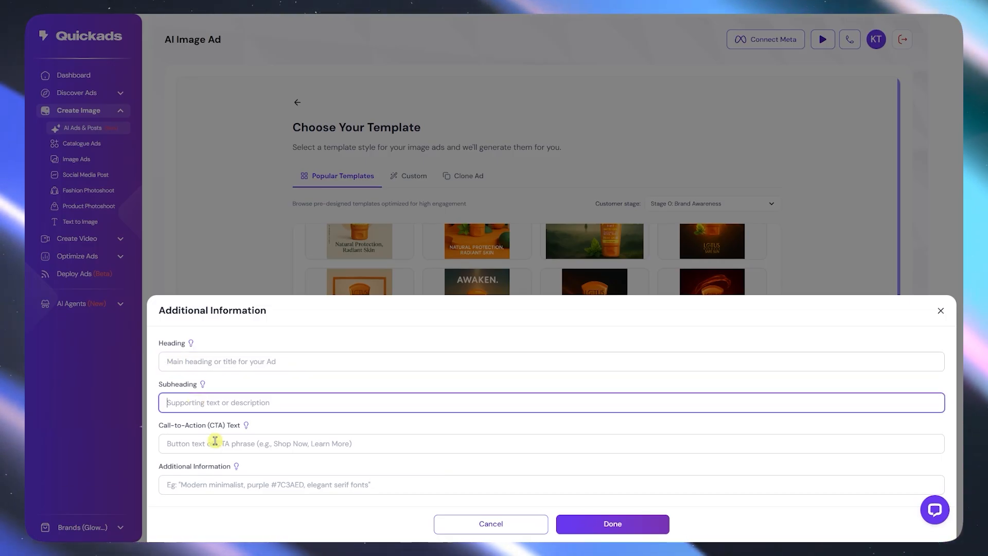
{"action": "left_click", "coordinate": [226, 444]}
{"action": "left_click", "coordinate": [215, 484]}
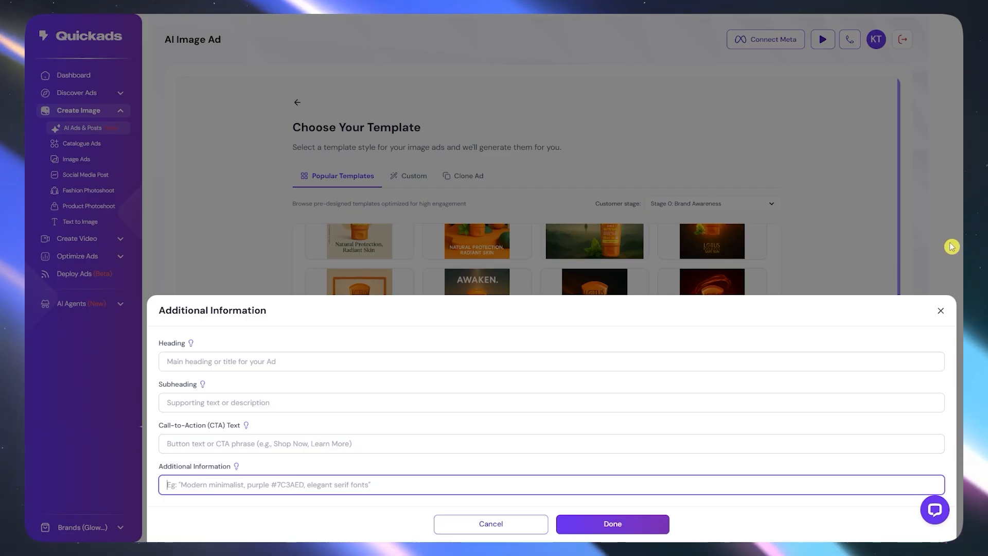
{"action": "left_click", "coordinate": [942, 314]}
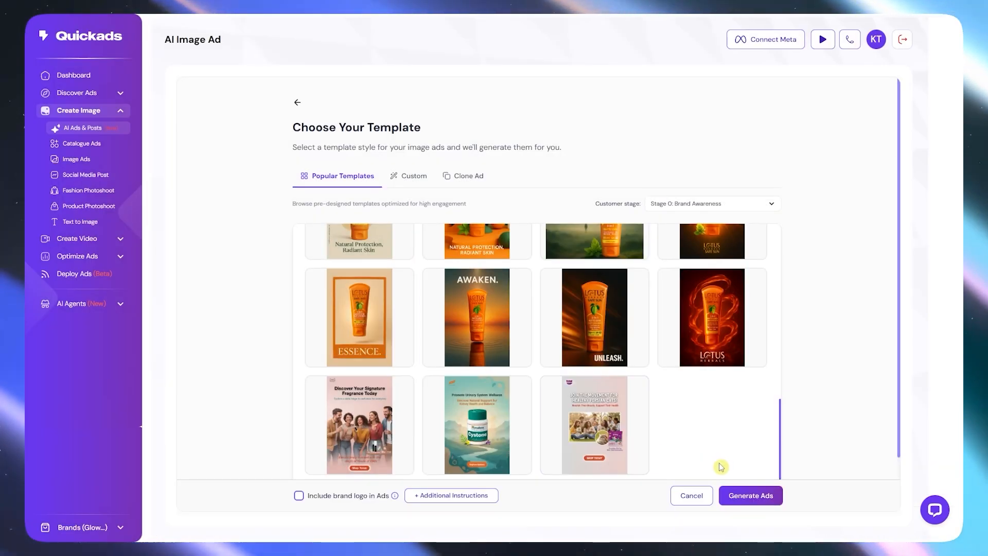
{"action": "scroll", "coordinate": [541, 309], "scroll_direction": "up", "scroll_amount": 5}
{"action": "scroll", "coordinate": [541, 309], "scroll_direction": "up", "scroll_amount": 5}
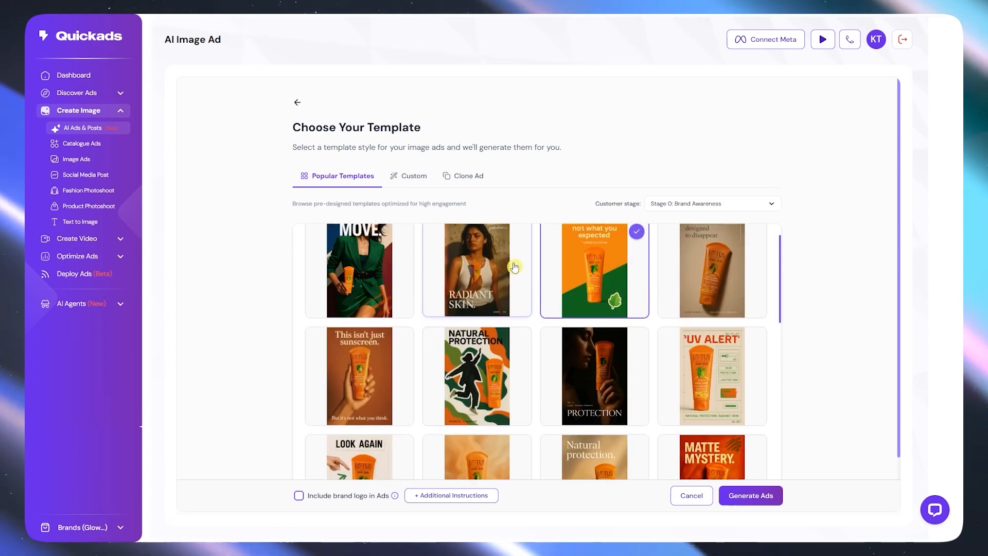
Review the Custom and Clone Ad template options and generate the ad from the selected popular template
{"action": "left_click", "coordinate": [412, 186]}
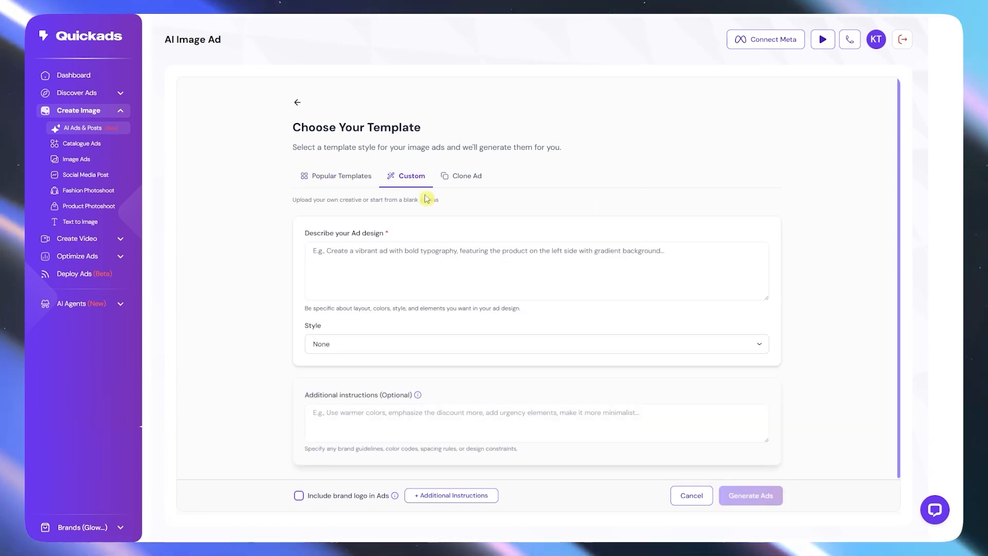
{"action": "left_click", "coordinate": [468, 176]}
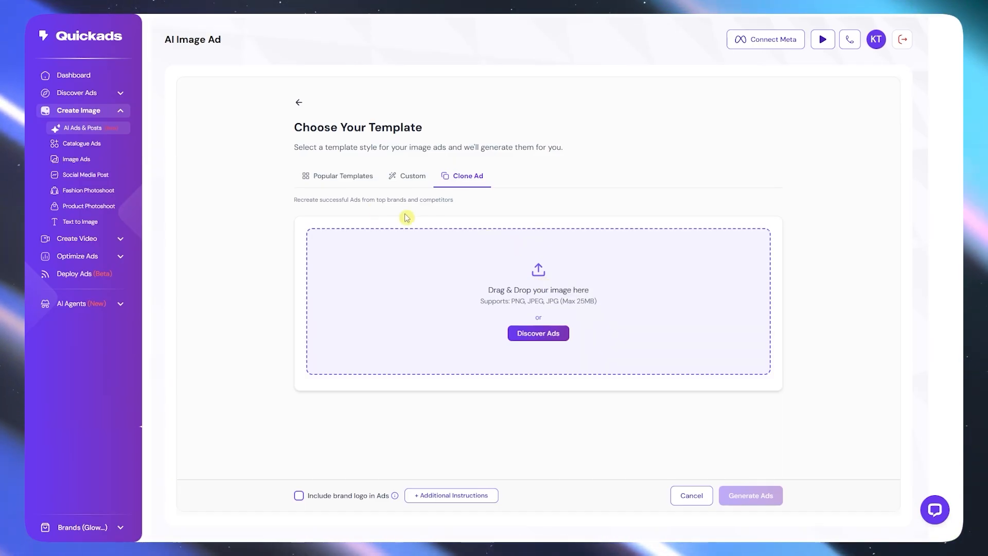
{"action": "left_click", "coordinate": [328, 179]}
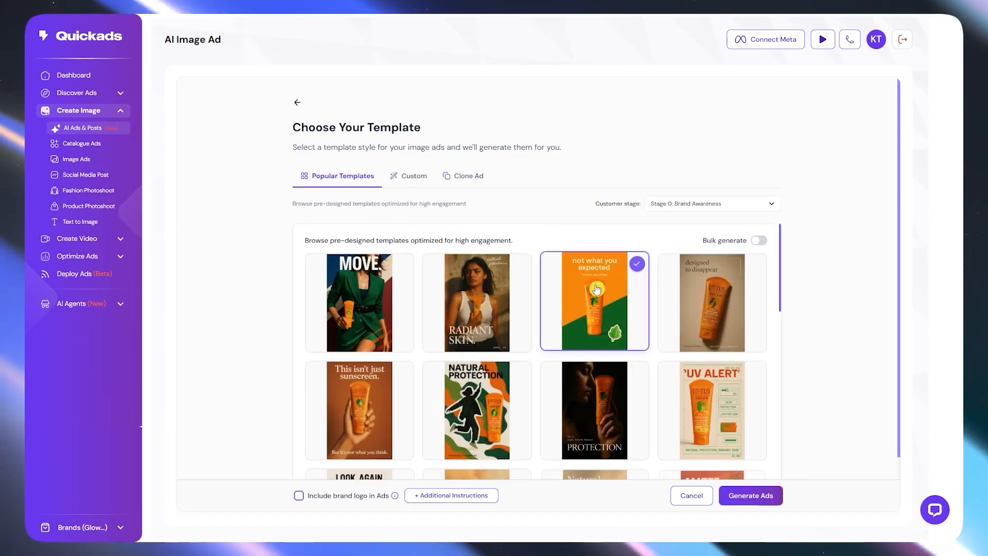
{"action": "left_click", "coordinate": [769, 494]}
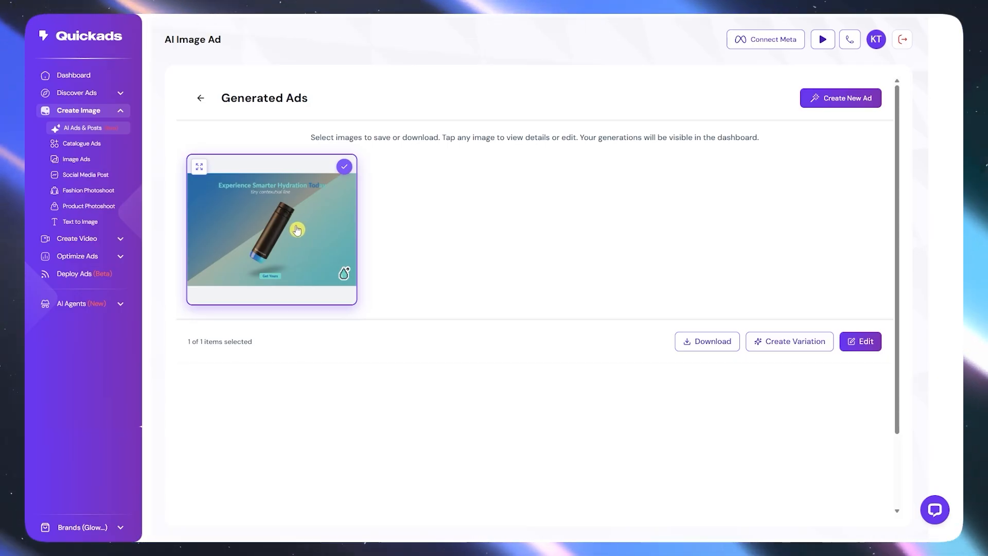
Check the Edit with AI and Edit in Editor options for the generated hydration ad
{"action": "left_click", "coordinate": [859, 348]}
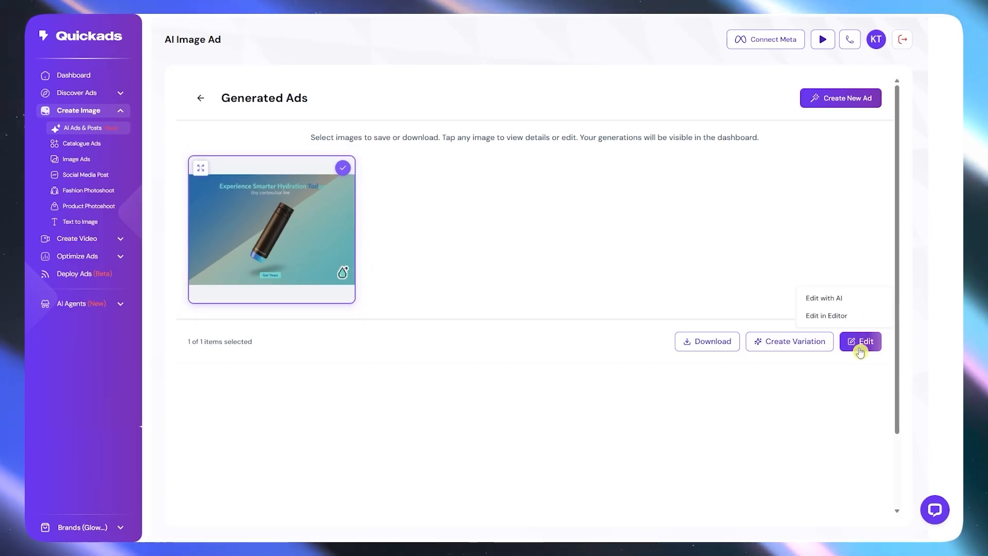
{"action": "left_click", "coordinate": [848, 301]}
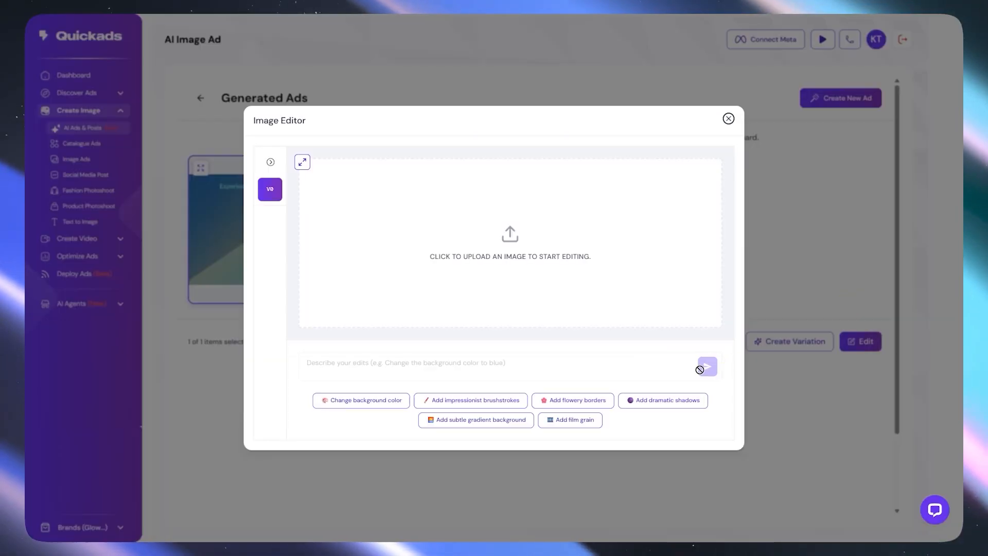
{"action": "left_click", "coordinate": [727, 120]}
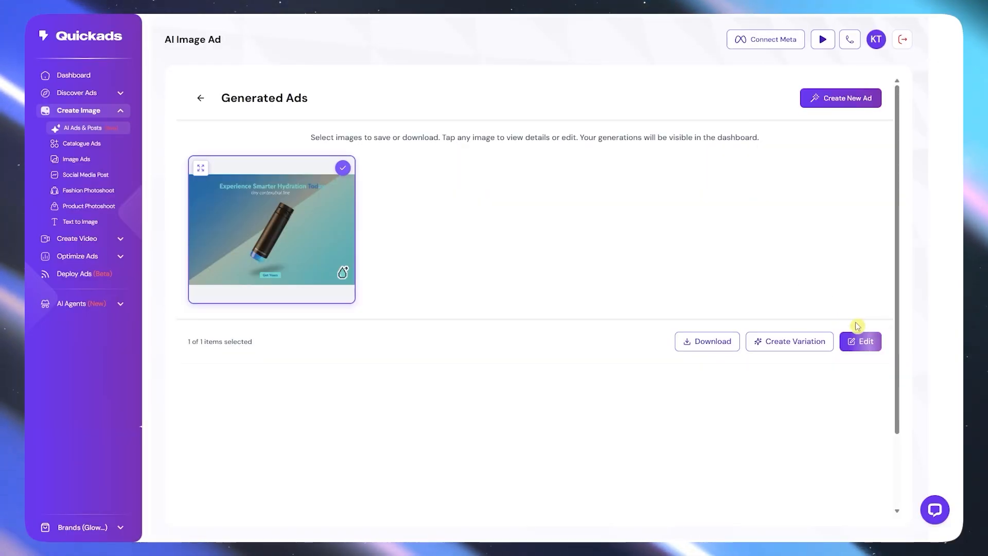
{"action": "left_click", "coordinate": [861, 339]}
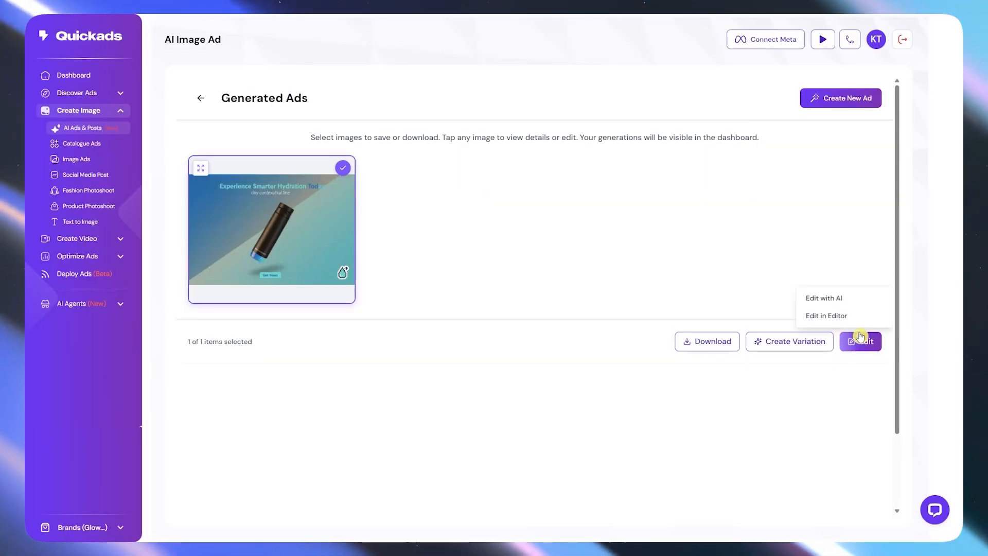
{"action": "left_click", "coordinate": [829, 320]}
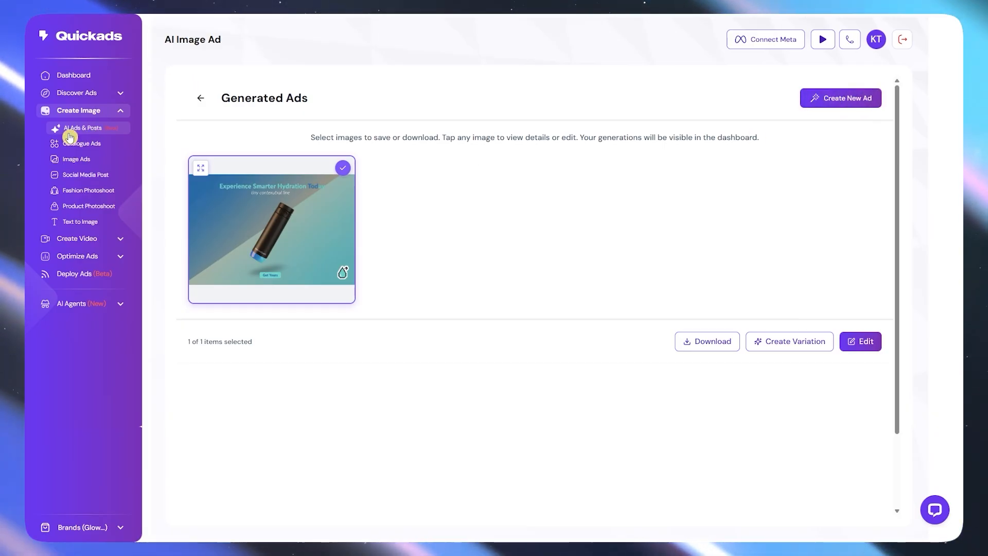
Start a new catalogue in Catalogue Ads with CSV as the source feed format and upload the CSV CATALOG file
{"action": "left_click", "coordinate": [88, 141]}
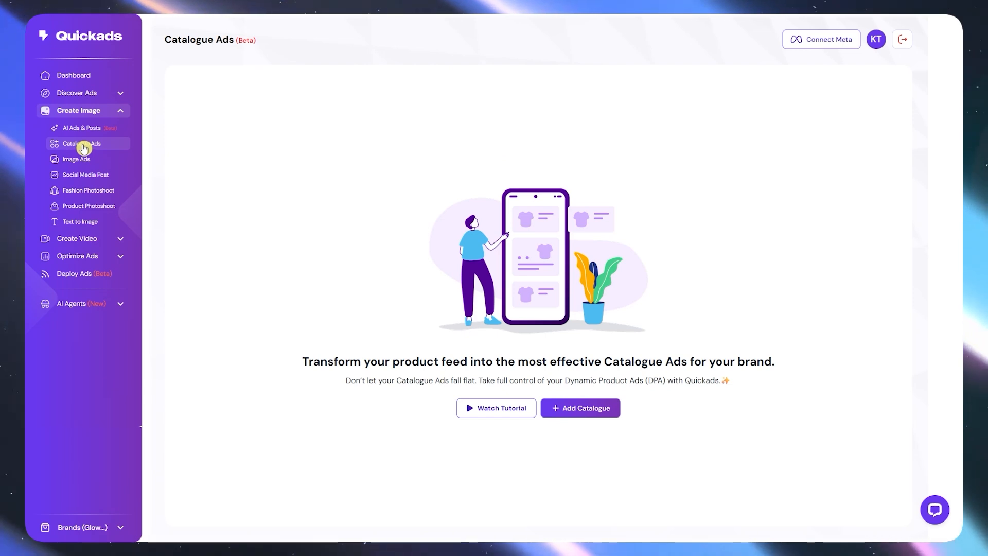
{"action": "left_click", "coordinate": [592, 415]}
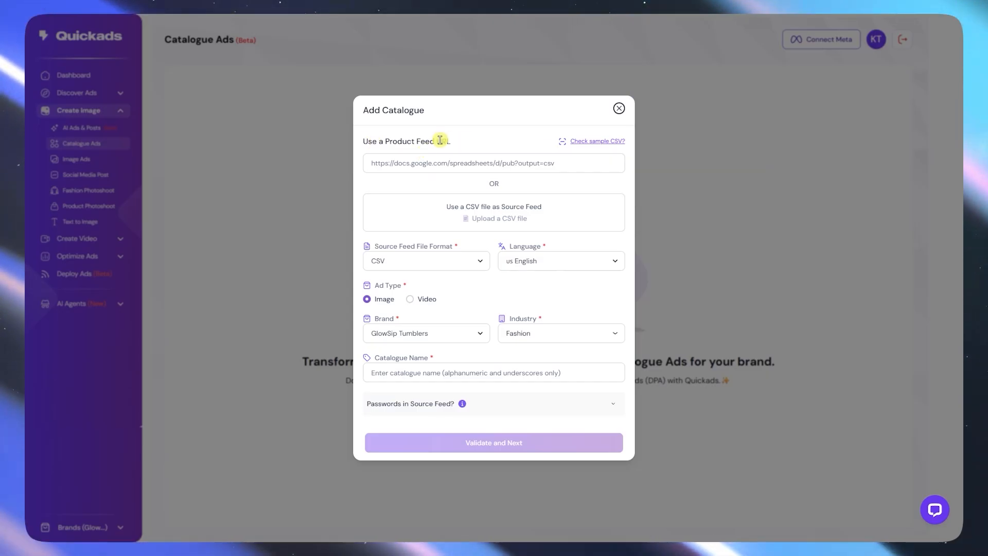
{"action": "mouse_move", "coordinate": [456, 163]}
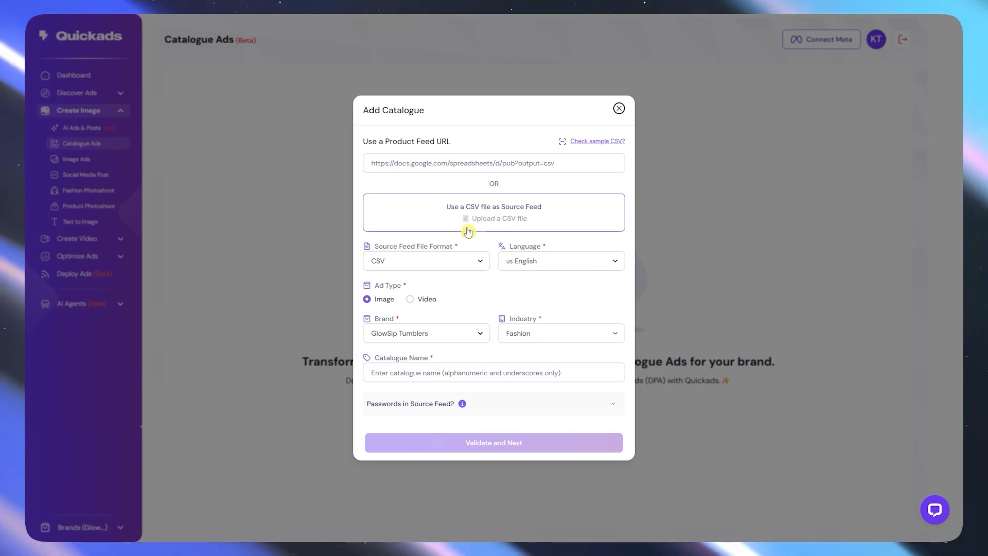
{"action": "left_click", "coordinate": [434, 260]}
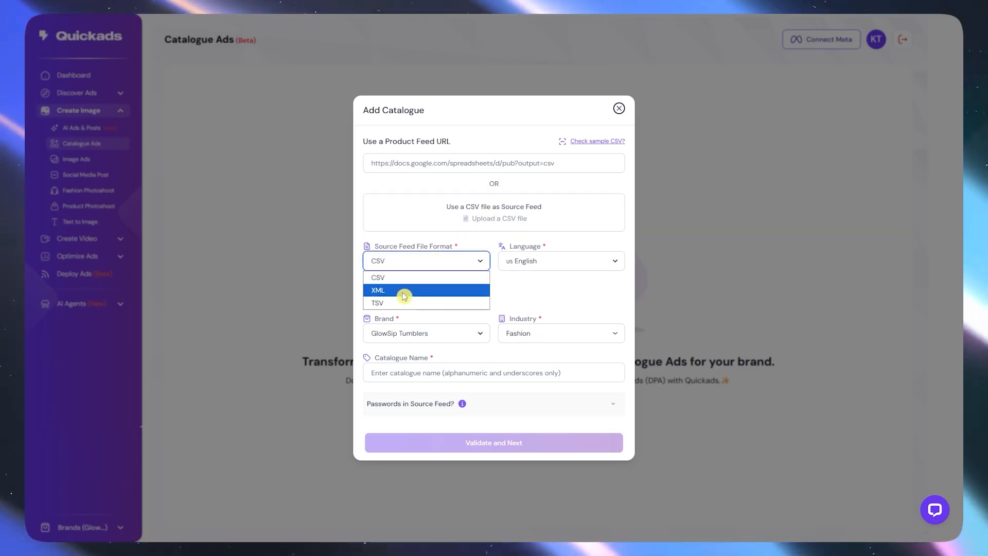
{"action": "left_click", "coordinate": [400, 278]}
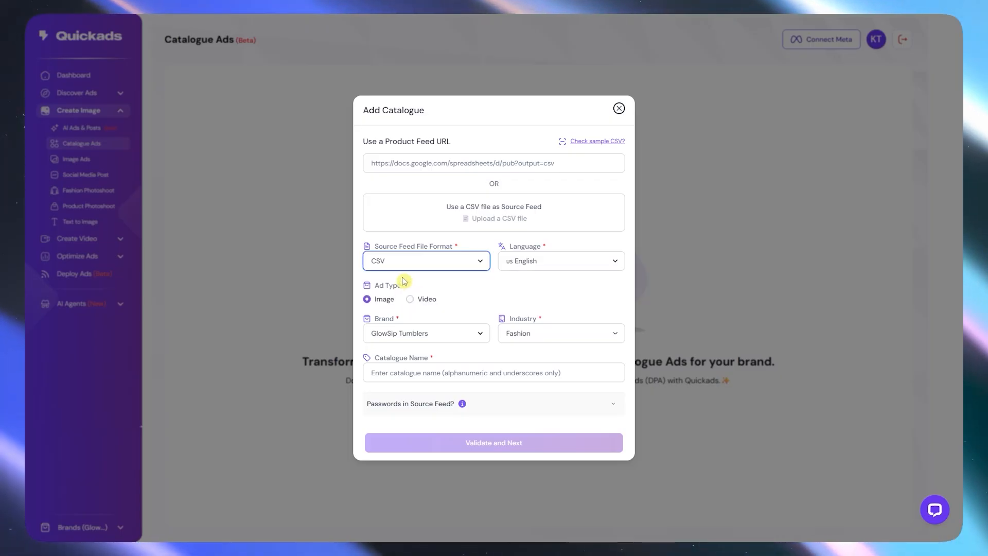
{"action": "left_click_drag", "start_coordinate": [536, 20], "coordinate": [507, 222]}
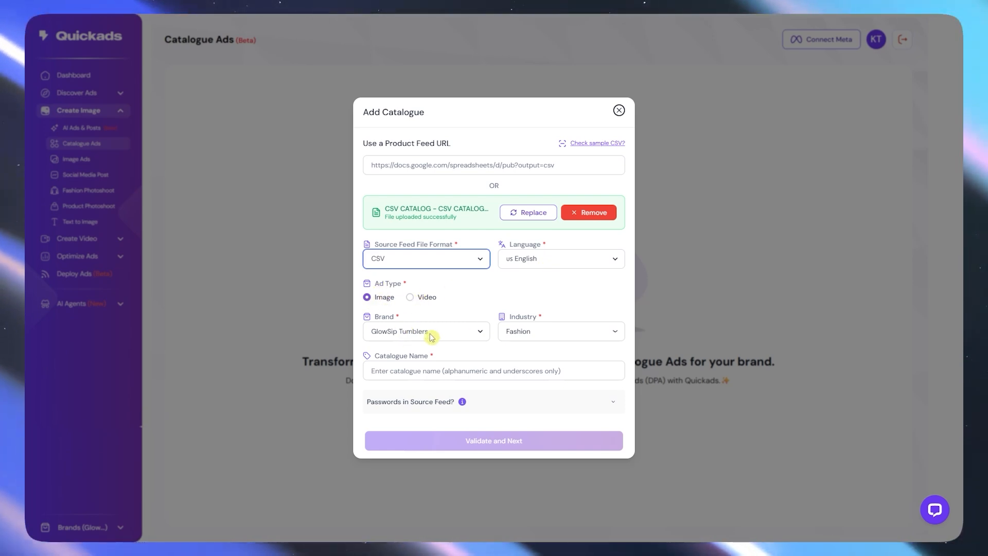
Set the catalogue's brand to GlowSip Tumblers and its industry to Consumer Goods
{"action": "left_click", "coordinate": [449, 336]}
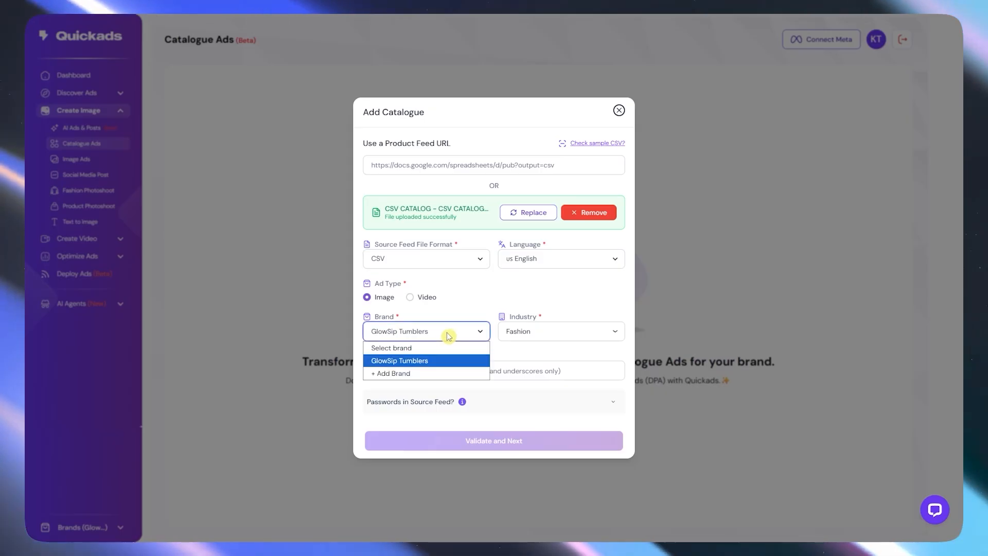
{"action": "left_click", "coordinate": [436, 360]}
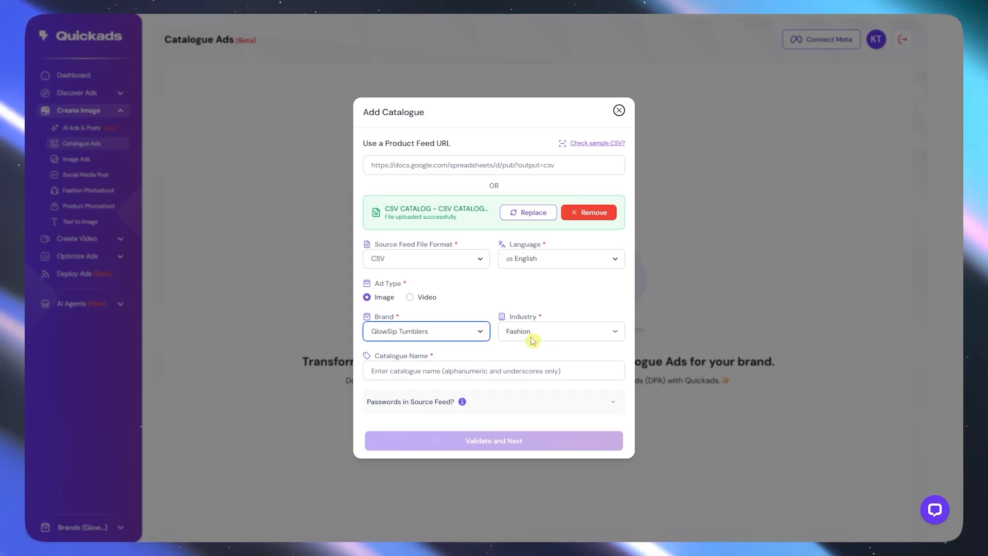
{"action": "left_click", "coordinate": [583, 332]}
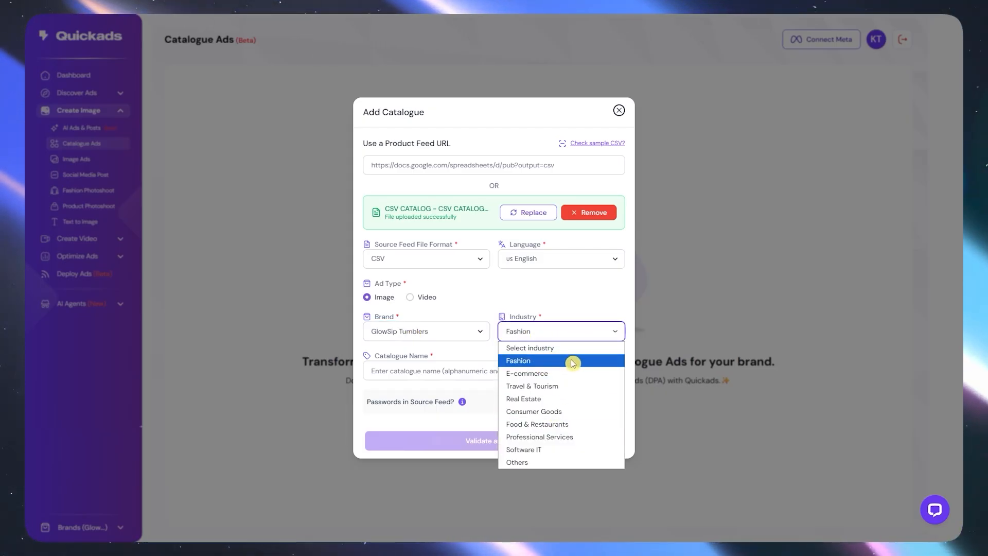
{"action": "left_click", "coordinate": [586, 412]}
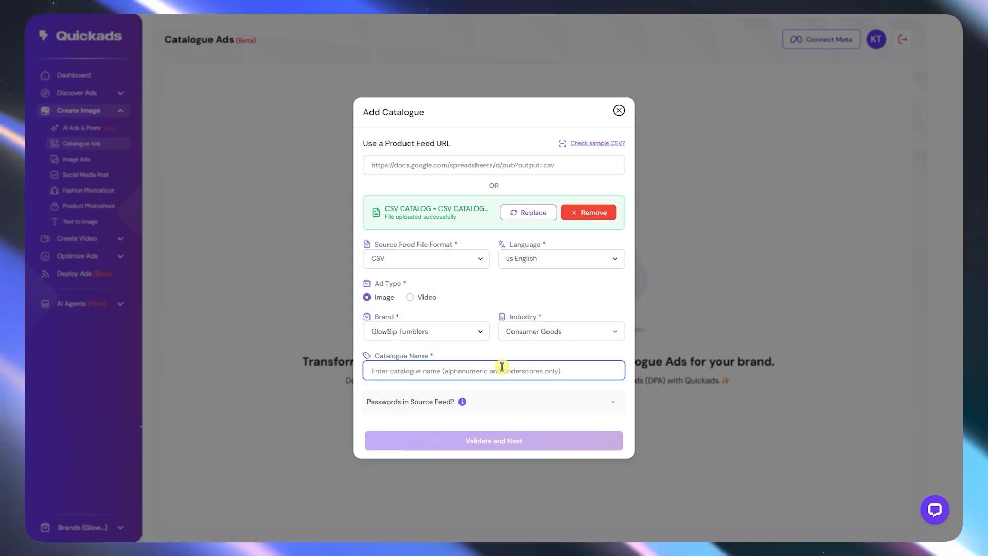
Name the catalogue "samplecatalogue" and expand the source feed login fields
{"action": "type", "text": "samp"}
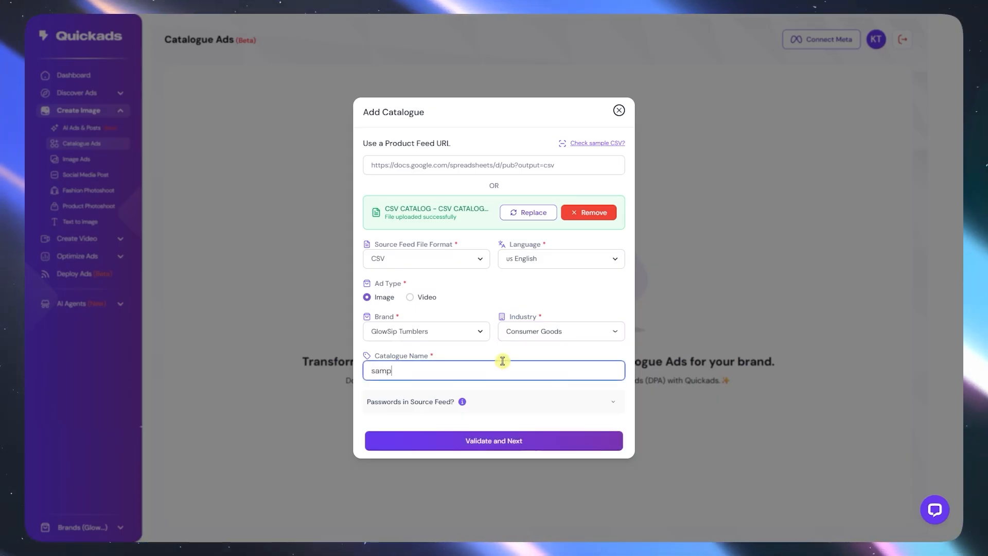
{"action": "type", "text": "lecatal"}
{"action": "key", "text": "BackSpace"}
{"action": "key", "text": "BackSpace"}
{"action": "key", "text": "BackSpace"}
{"action": "key", "text": "BackSpace"}
{"action": "key", "text": "BackSpace"}
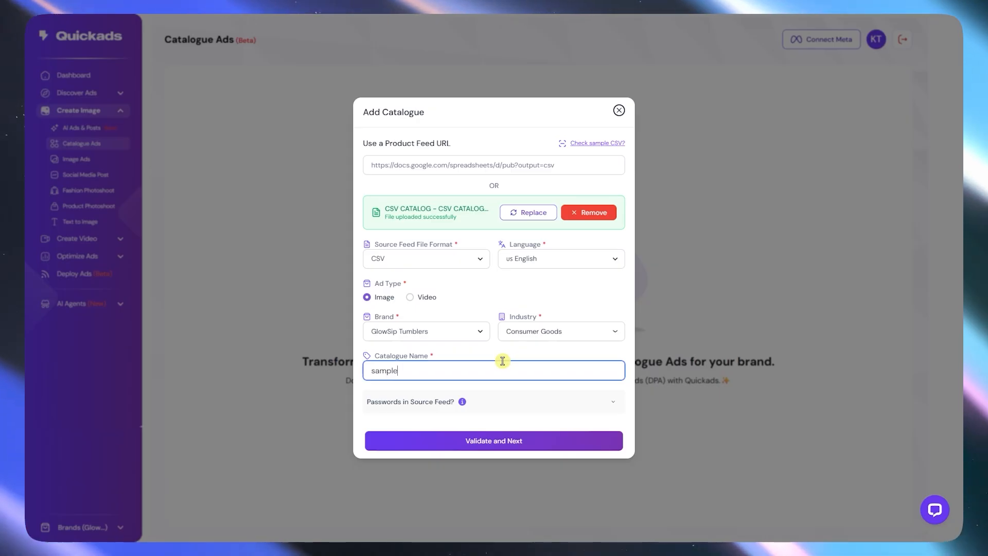
{"action": "type", "text": "catalogue"}
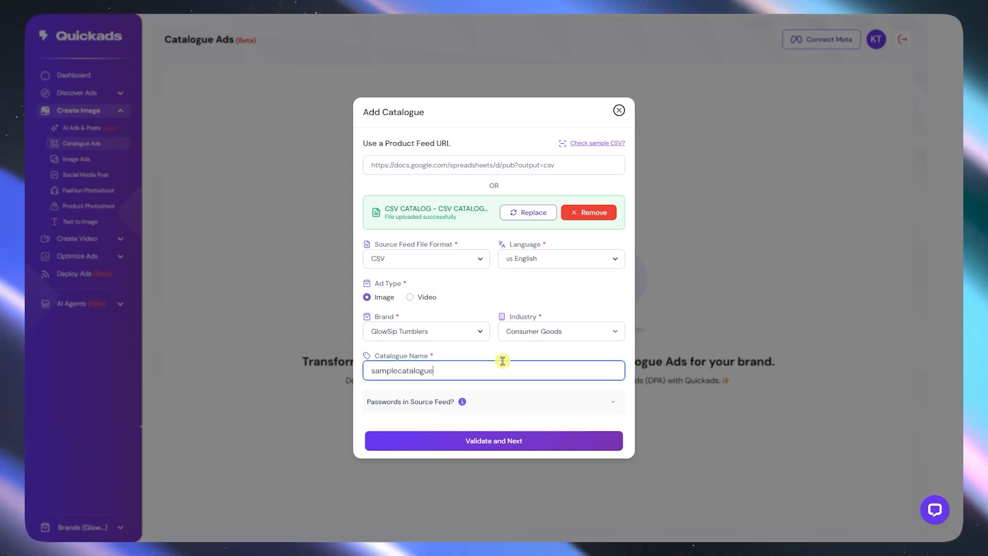
{"action": "left_click", "coordinate": [397, 409]}
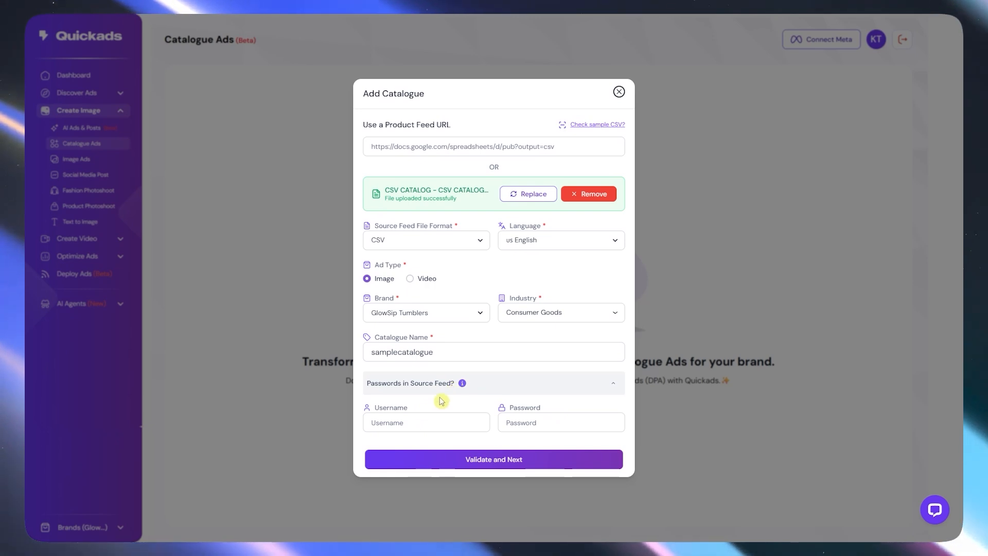
Validate the catalogue details, choose the Nike "Big Clearance Sale" sneaker template and create the catalogue
{"action": "left_click", "coordinate": [568, 393]}
{"action": "left_click", "coordinate": [511, 442]}
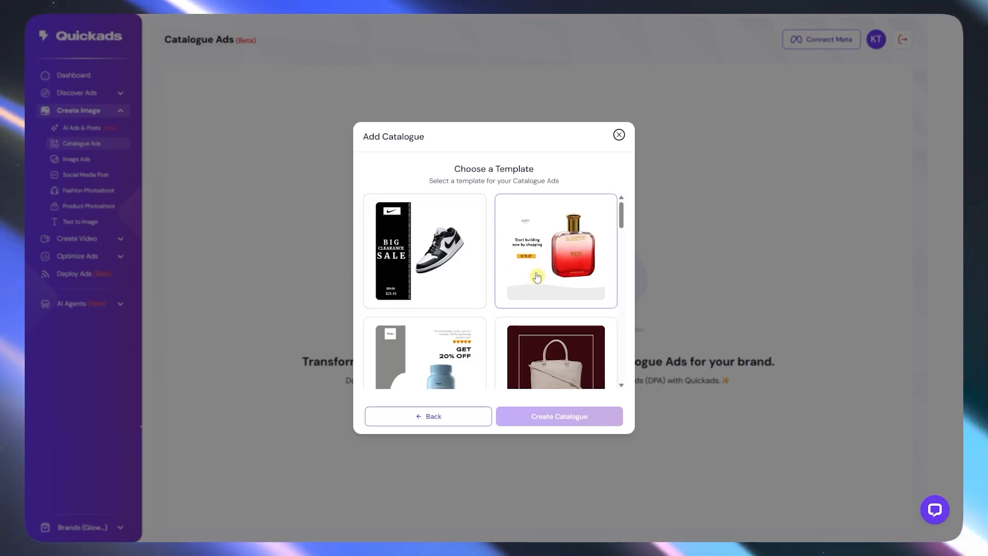
{"action": "scroll", "coordinate": [560, 311], "scroll_direction": "down", "scroll_amount": 1}
{"action": "scroll", "coordinate": [568, 322], "scroll_direction": "up", "scroll_amount": 1}
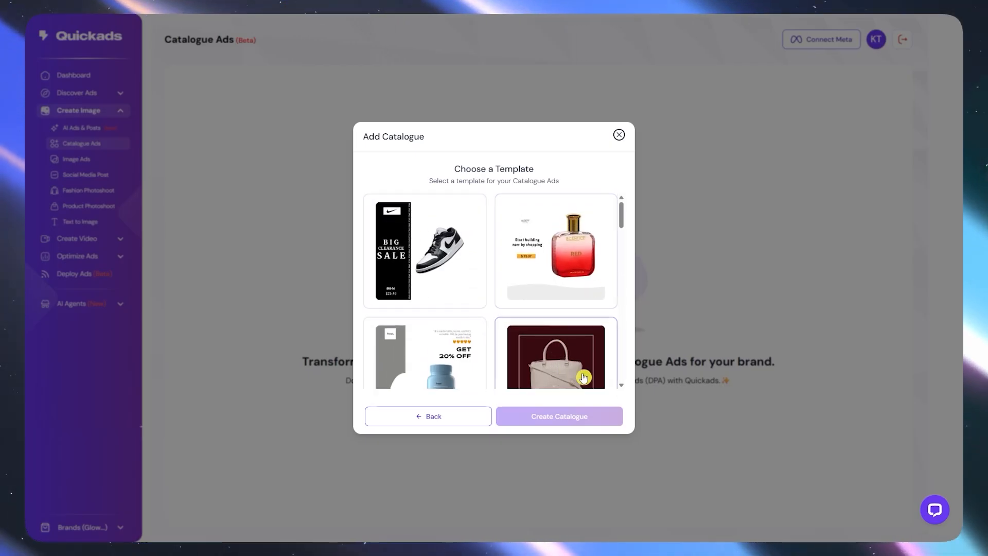
{"action": "scroll", "coordinate": [561, 330], "scroll_direction": "down", "scroll_amount": 10}
{"action": "scroll", "coordinate": [552, 329], "scroll_direction": "down", "scroll_amount": 8}
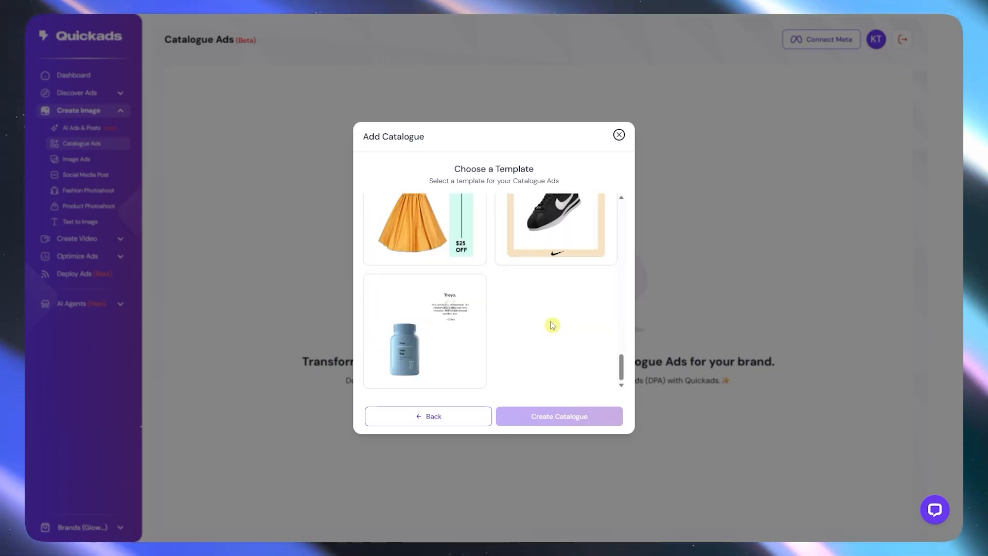
{"action": "scroll", "coordinate": [552, 329], "scroll_direction": "up", "scroll_amount": 12}
{"action": "scroll", "coordinate": [551, 330], "scroll_direction": "up", "scroll_amount": 5}
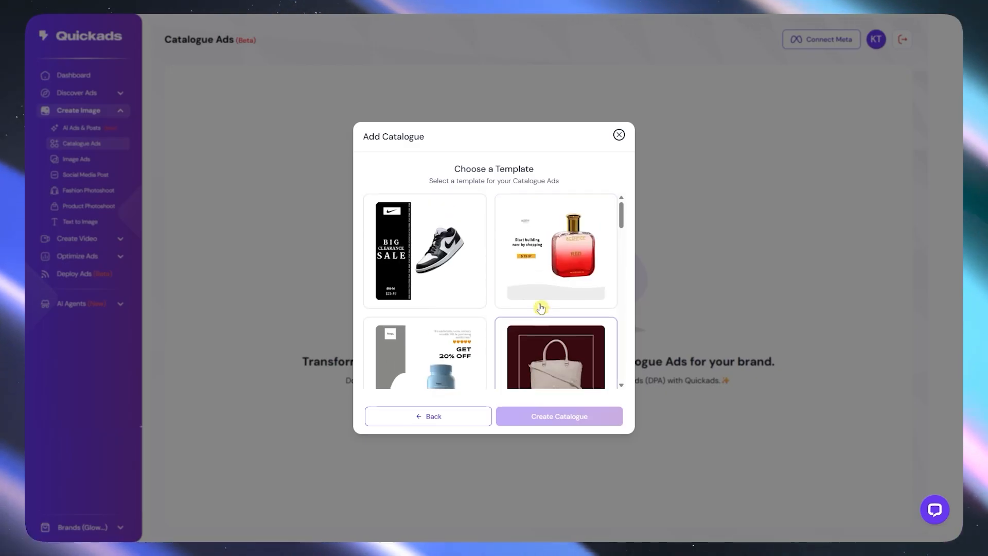
{"action": "left_click", "coordinate": [425, 256]}
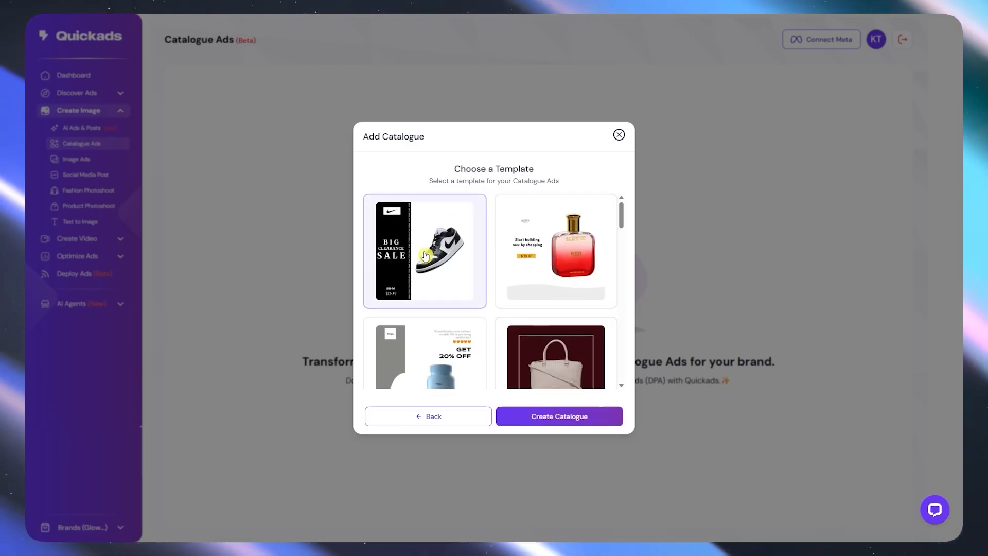
{"action": "left_click", "coordinate": [570, 420]}
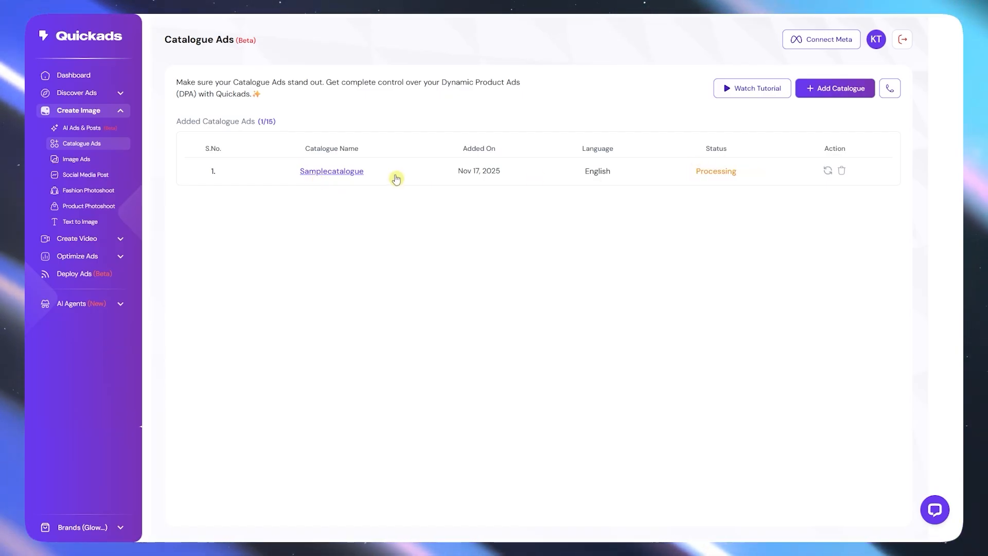
Open Samplecatalogue and look through the first page of its products, checking media, titles, prices and sale prices
{"action": "double_click", "coordinate": [726, 147]}
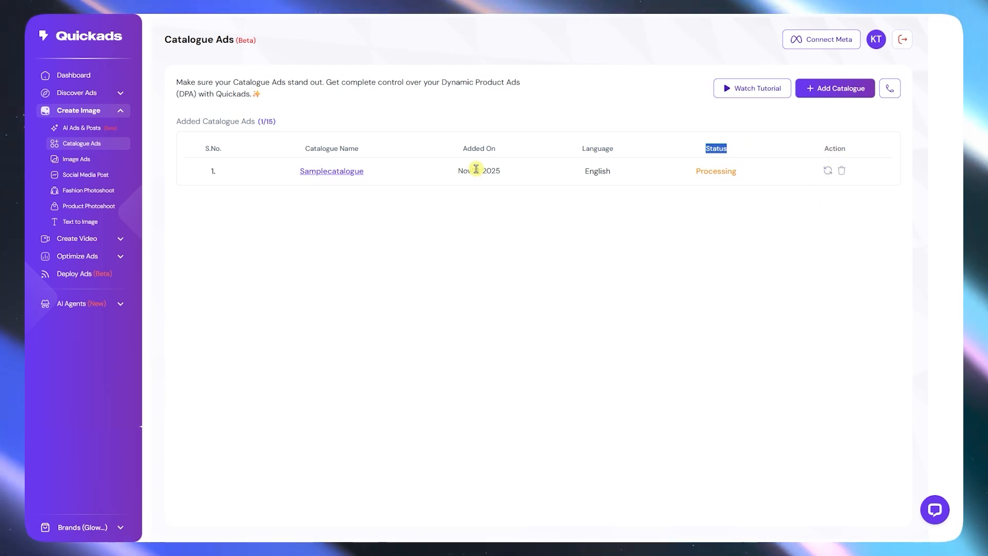
{"action": "left_click", "coordinate": [345, 175]}
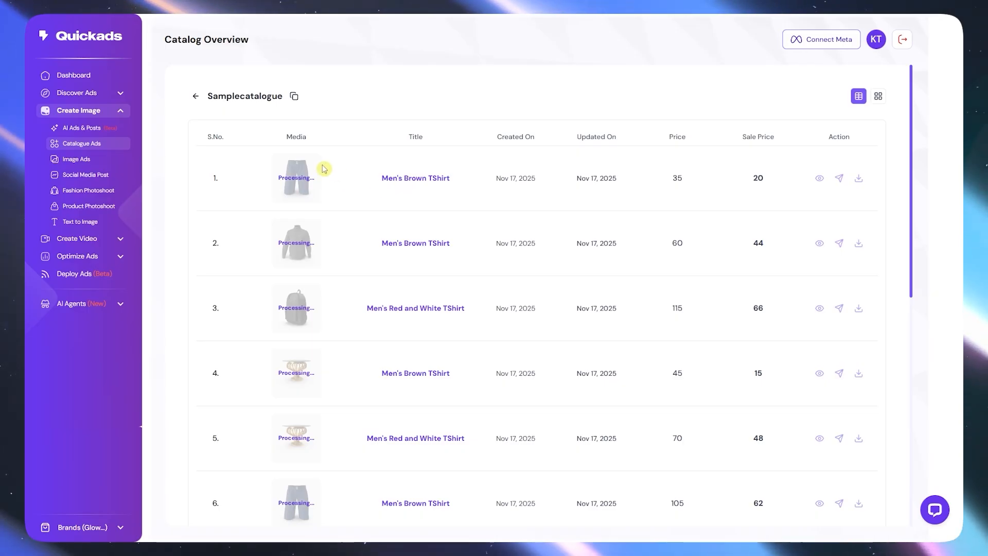
{"action": "scroll", "coordinate": [426, 284], "scroll_direction": "down", "scroll_amount": 1}
{"action": "scroll", "coordinate": [426, 284], "scroll_direction": "down", "scroll_amount": 6}
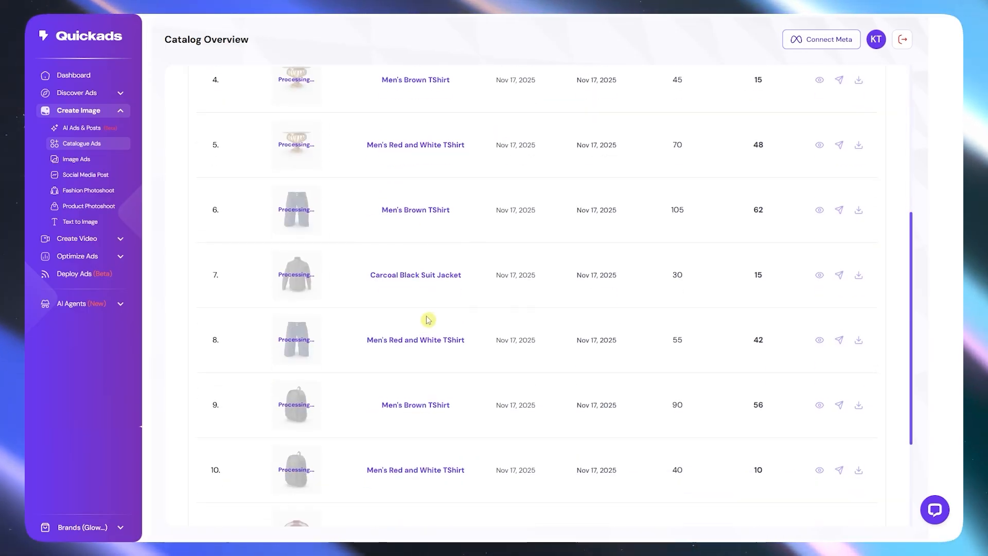
{"action": "scroll", "coordinate": [405, 320], "scroll_direction": "up", "scroll_amount": 7}
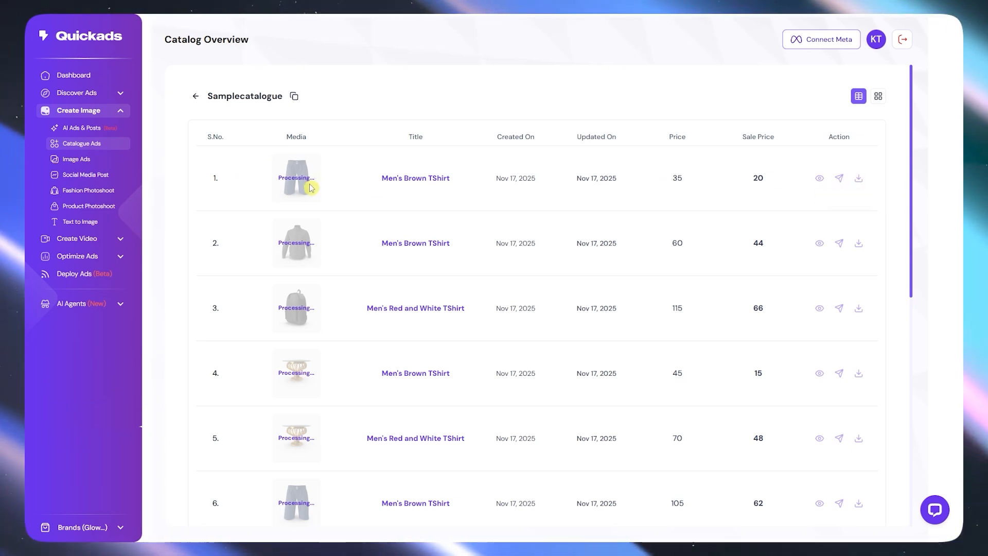
{"action": "scroll", "coordinate": [549, 303], "scroll_direction": "down", "scroll_amount": 3}
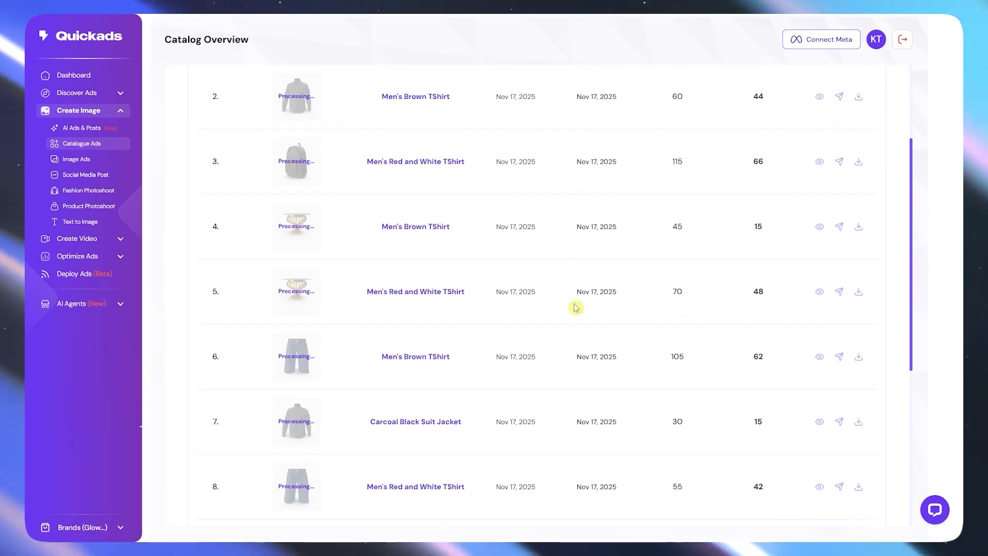
{"action": "scroll", "coordinate": [684, 301], "scroll_direction": "down", "scroll_amount": 4}
{"action": "scroll", "coordinate": [337, 343], "scroll_direction": "down", "scroll_amount": 2}
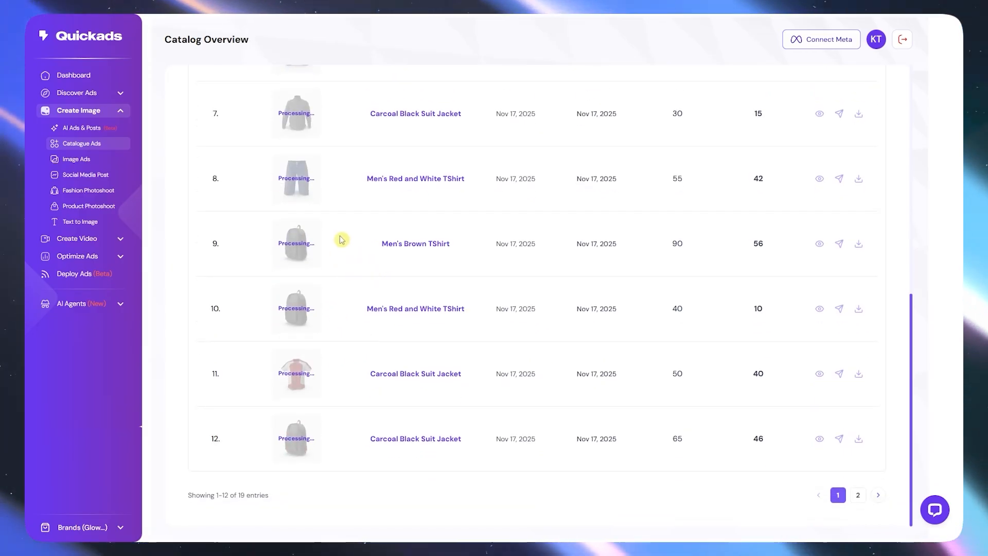
{"action": "scroll", "coordinate": [342, 243], "scroll_direction": "up", "scroll_amount": 6}
{"action": "scroll", "coordinate": [488, 201], "scroll_direction": "up", "scroll_amount": 2}
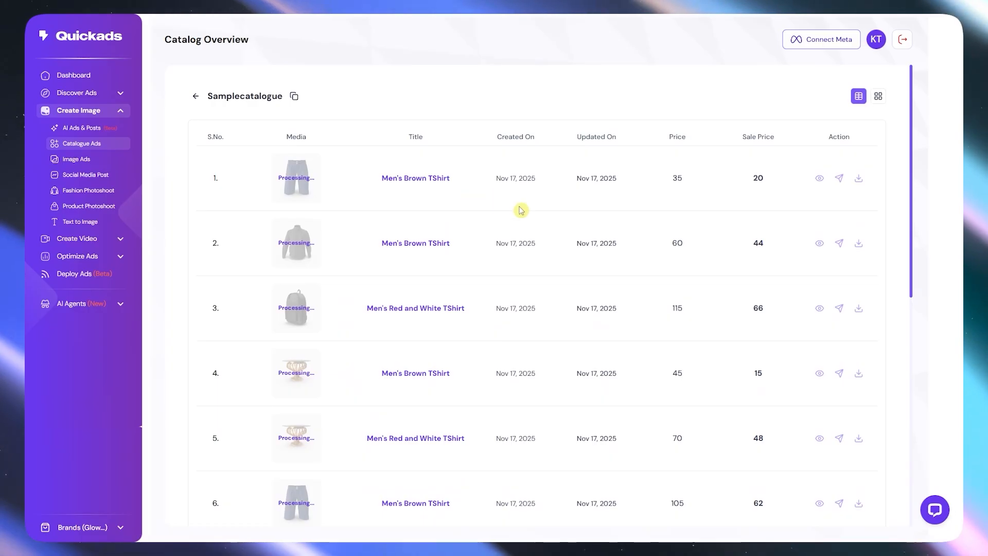
{"action": "scroll", "coordinate": [408, 194], "scroll_direction": "down", "scroll_amount": 8}
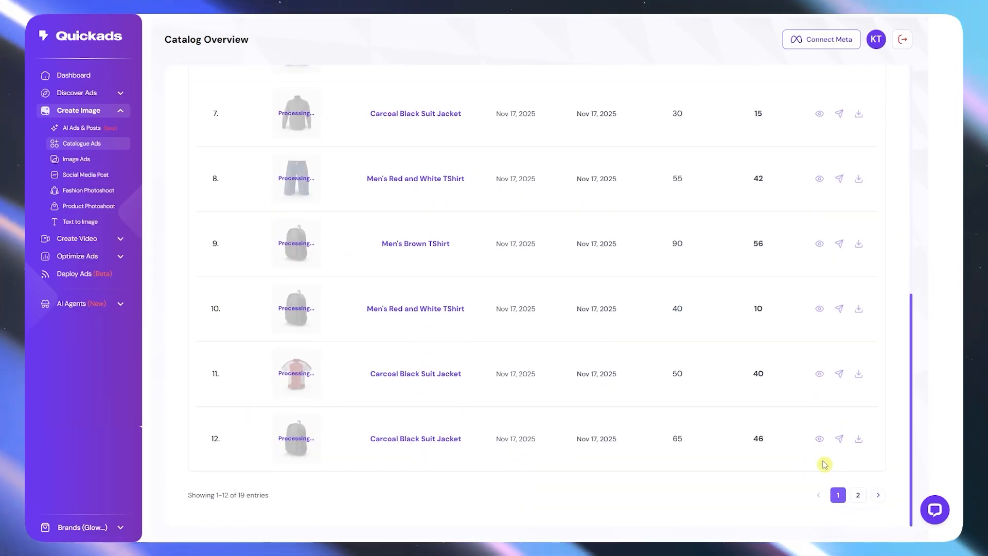
Look through the second page of Samplecatalogue's products, and recheck the first page for processed media
{"action": "left_click", "coordinate": [858, 494]}
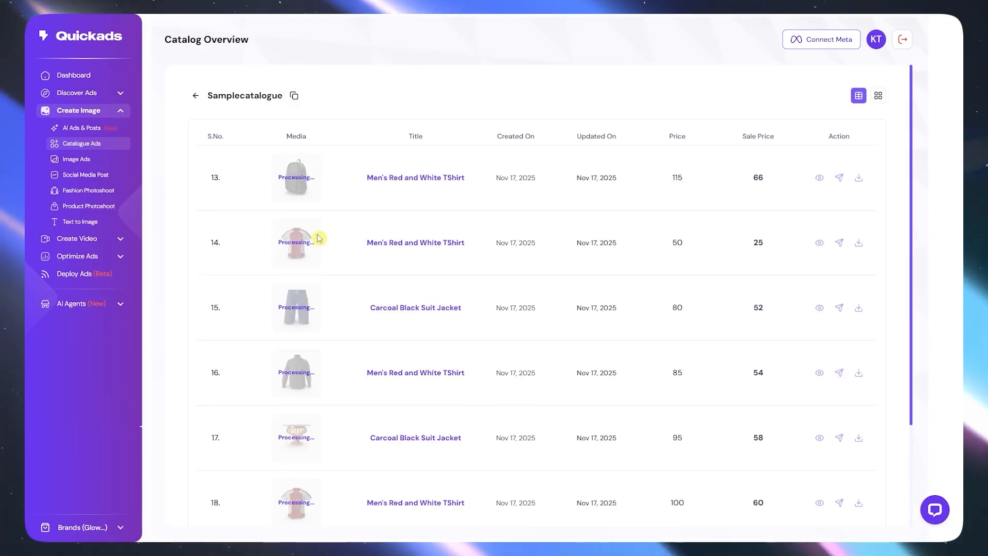
{"action": "scroll", "coordinate": [335, 230], "scroll_direction": "down", "scroll_amount": 4}
{"action": "scroll", "coordinate": [347, 230], "scroll_direction": "up", "scroll_amount": 4}
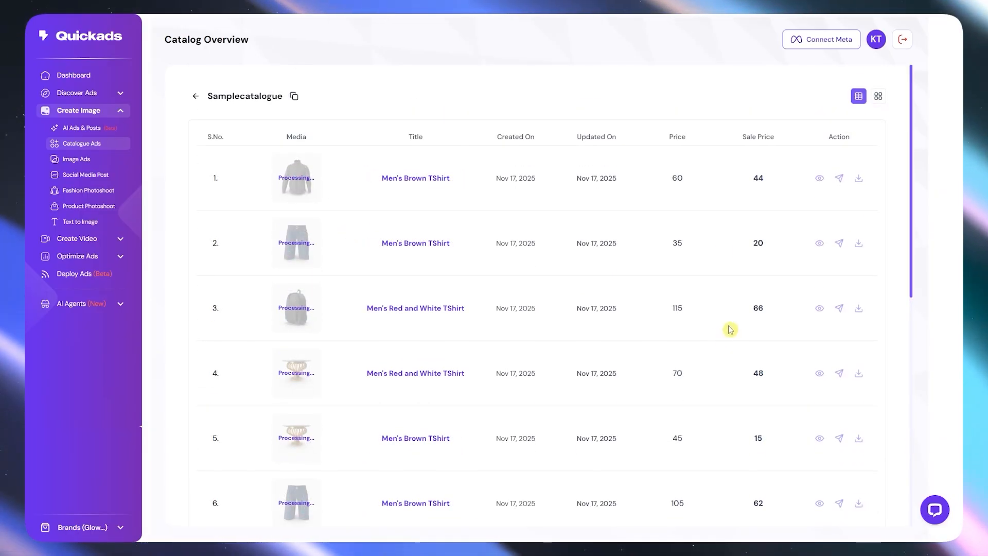
{"action": "scroll", "coordinate": [570, 242], "scroll_direction": "down", "scroll_amount": 2}
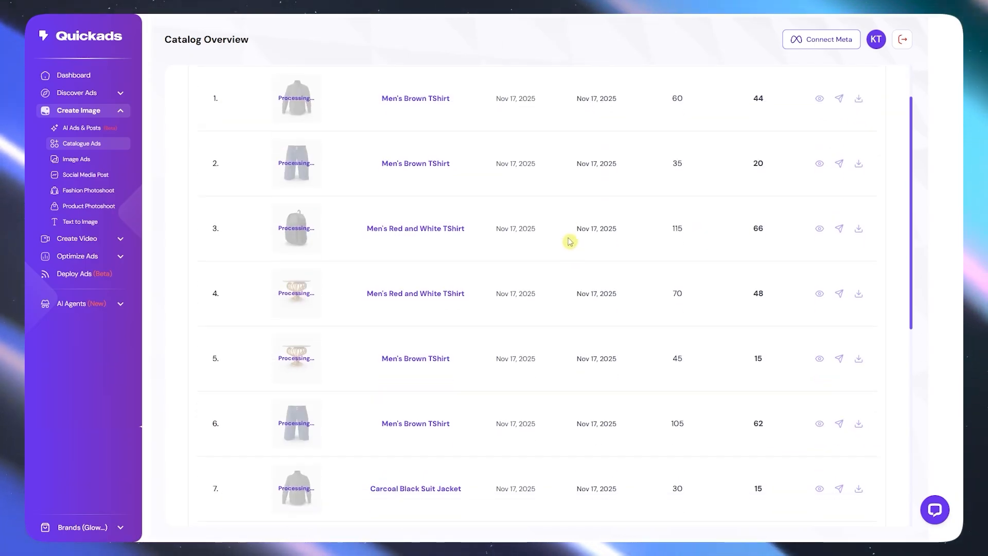
{"action": "scroll", "coordinate": [578, 230], "scroll_direction": "down", "scroll_amount": 4}
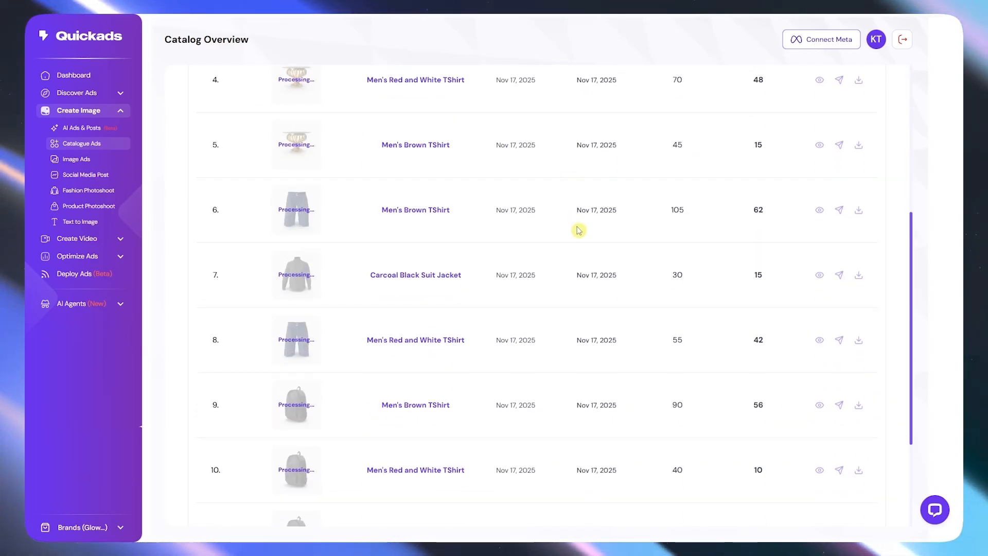
{"action": "scroll", "coordinate": [571, 242], "scroll_direction": "up", "scroll_amount": 2}
{"action": "scroll", "coordinate": [571, 242], "scroll_direction": "up", "scroll_amount": 3}
{"action": "left_click", "coordinate": [78, 159]}
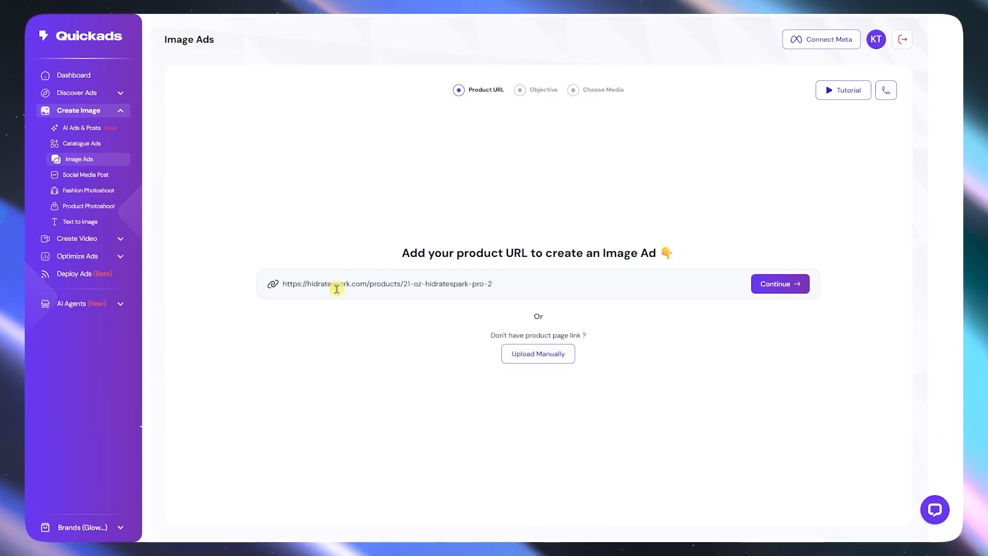
{"action": "left_click", "coordinate": [764, 287]}
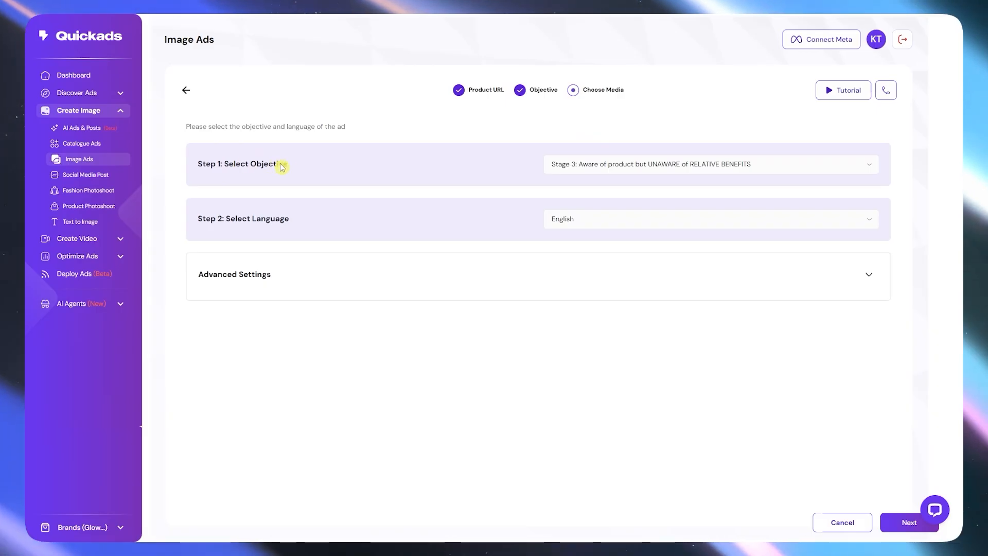
Set the ad objective to "Stage 0: Brand Awareness" and check the language options, keeping English
{"action": "left_click", "coordinate": [604, 162]}
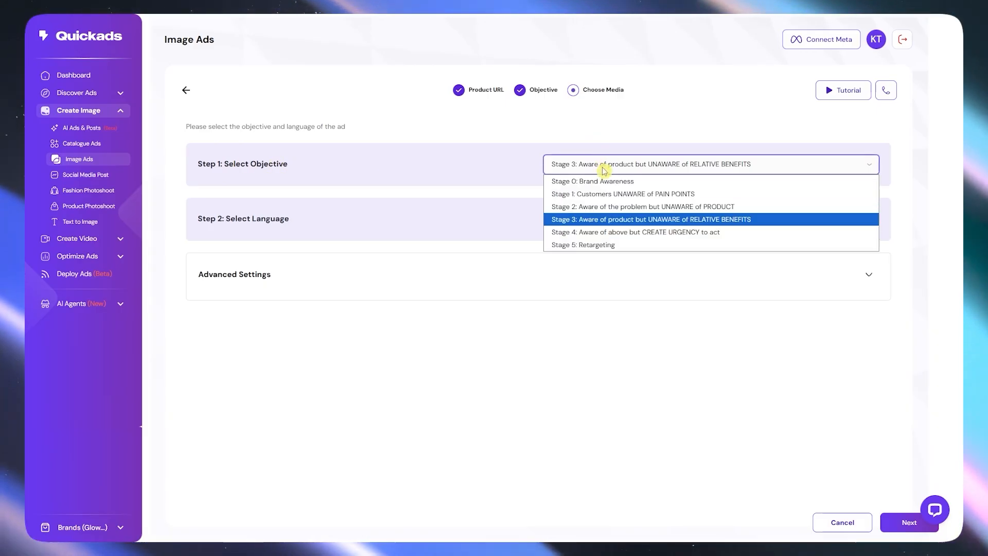
{"action": "left_click", "coordinate": [619, 220]}
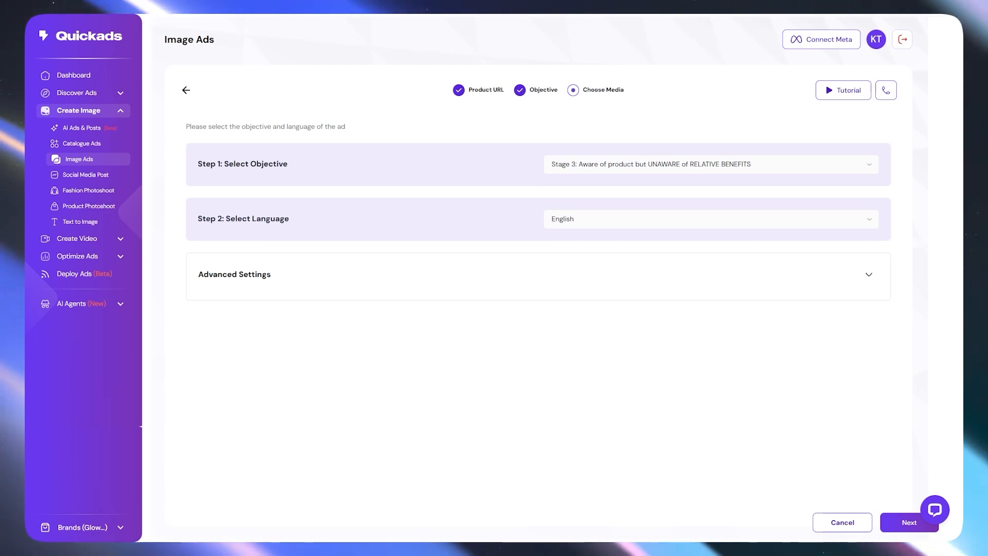
{"action": "left_click", "coordinate": [623, 165]}
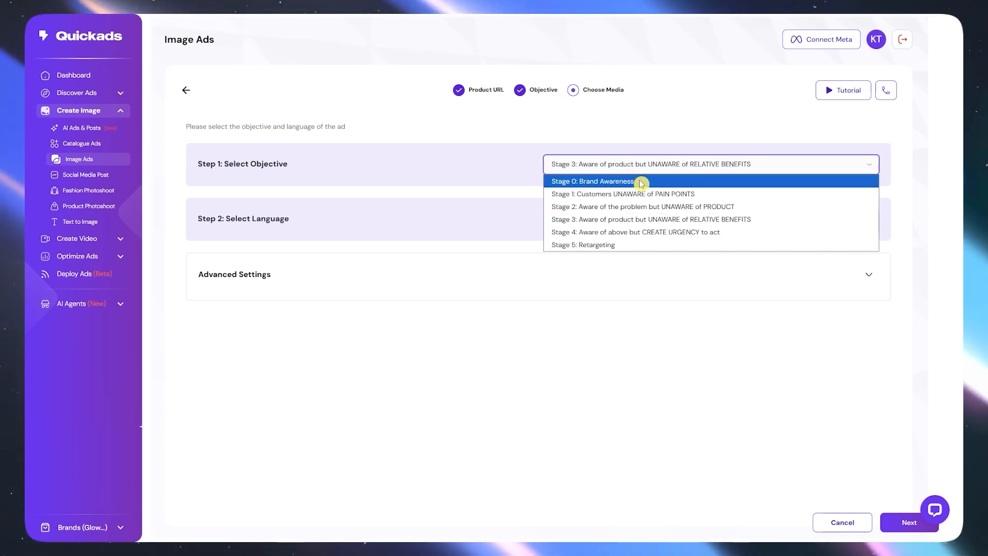
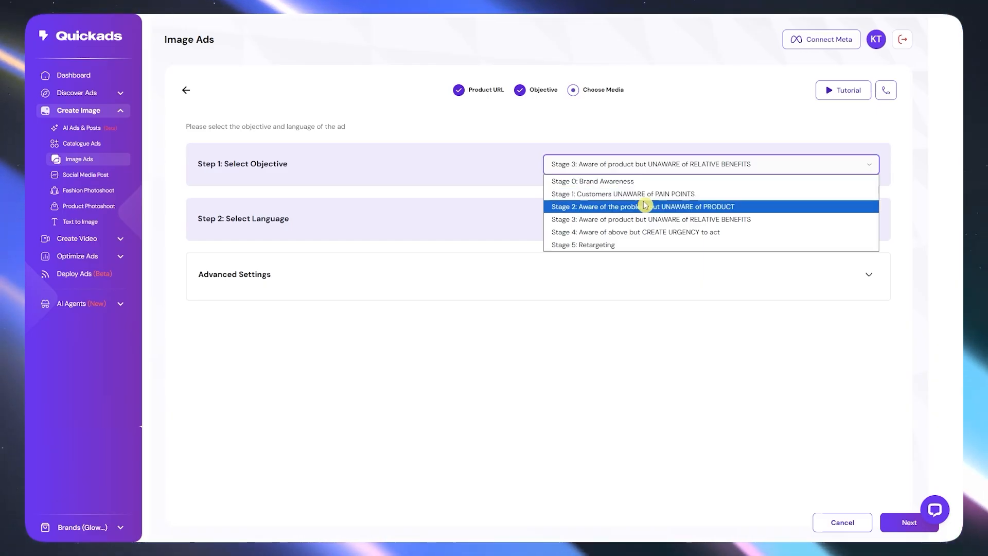
{"action": "left_click", "coordinate": [581, 42]}
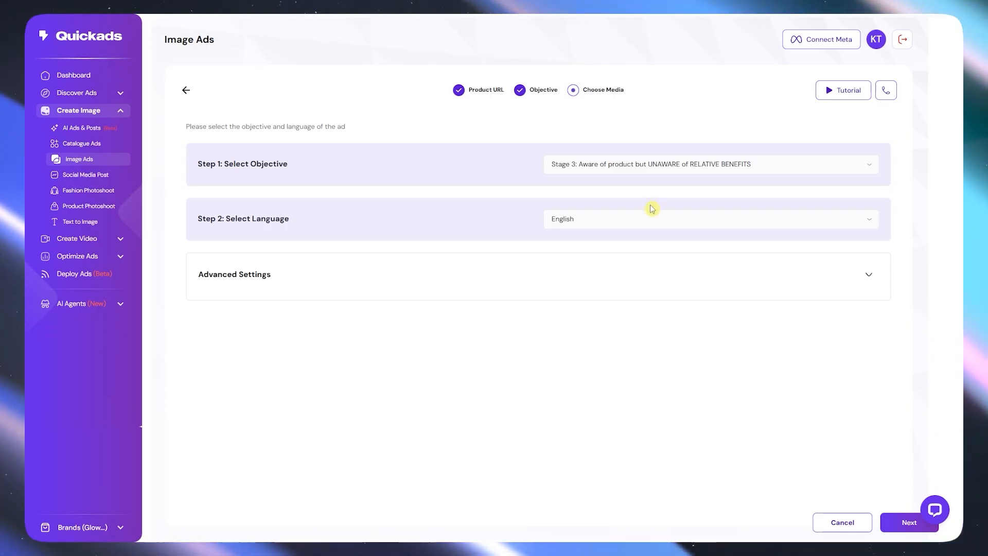
{"action": "left_click", "coordinate": [662, 167]}
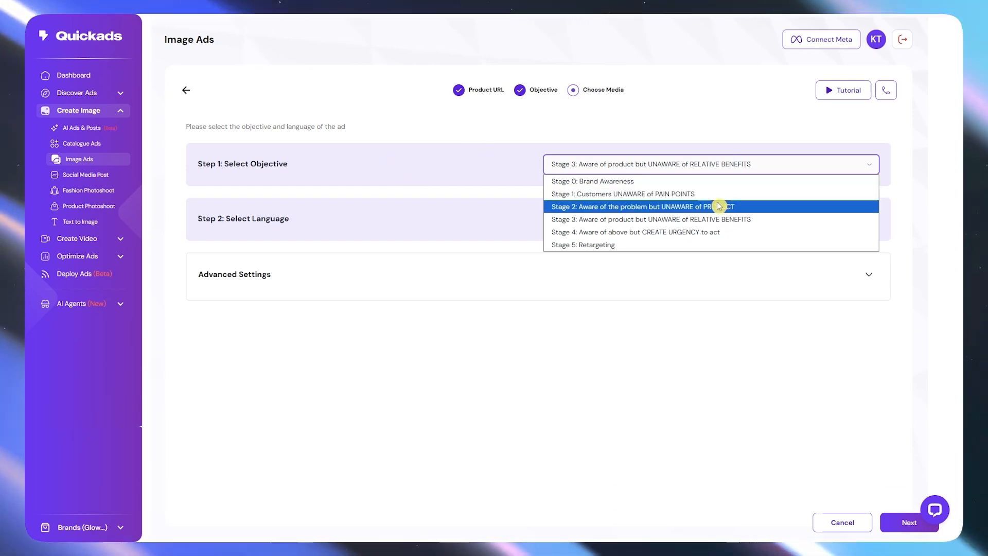
{"action": "left_click", "coordinate": [594, 183]}
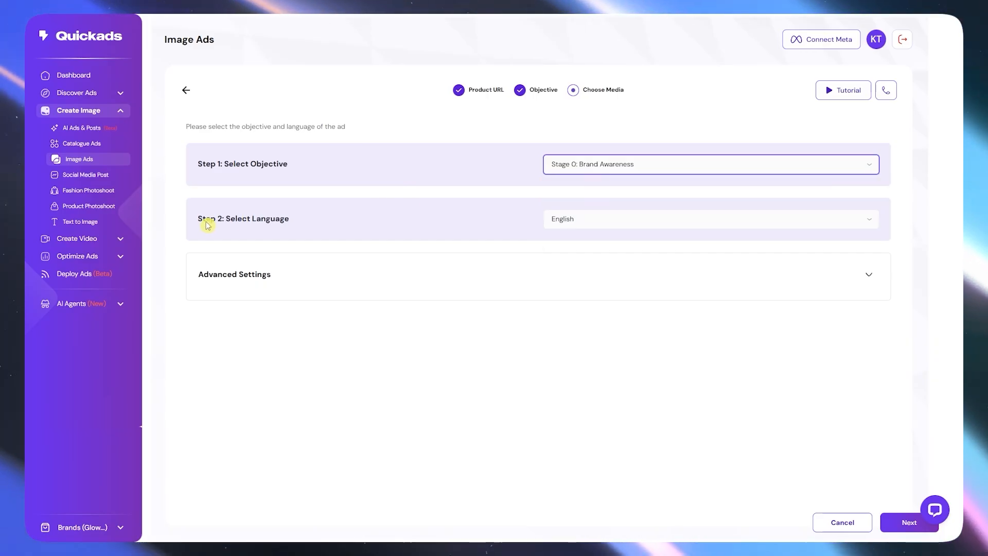
{"action": "left_click", "coordinate": [636, 226]}
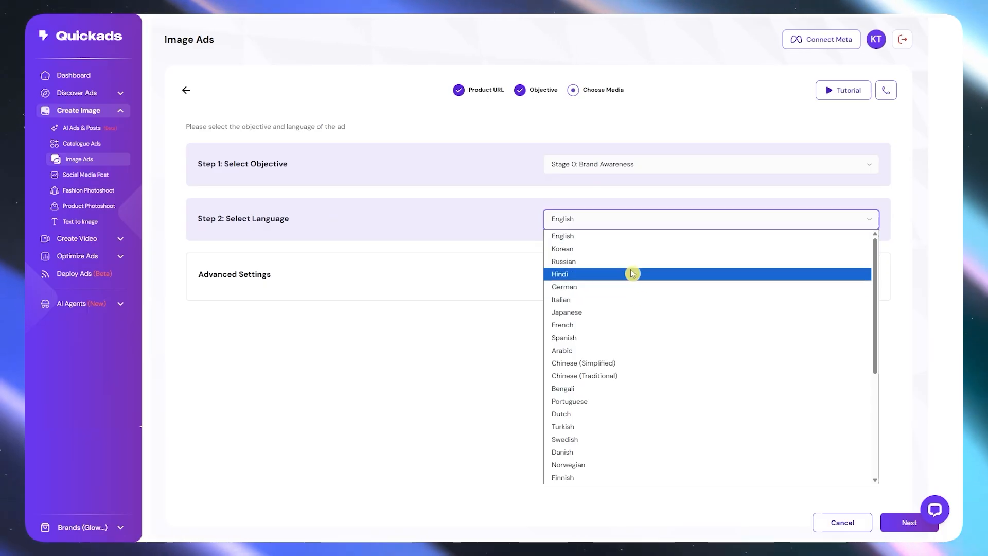
{"action": "left_click", "coordinate": [438, 212]}
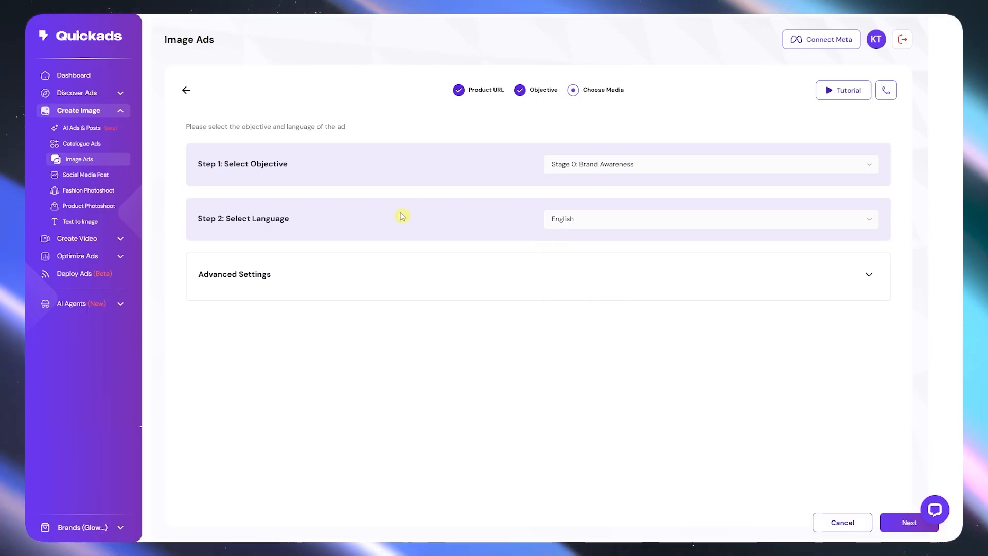
Compare the Banner Ads and Social Media formats and their size options in the advanced settings, keeping Social Media
{"action": "left_click", "coordinate": [865, 278]}
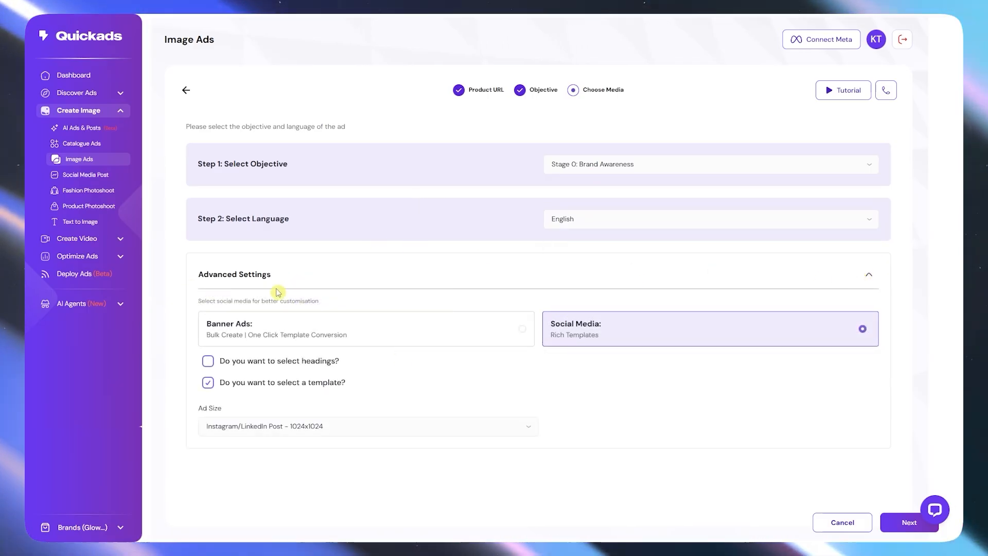
{"action": "left_click", "coordinate": [293, 335]}
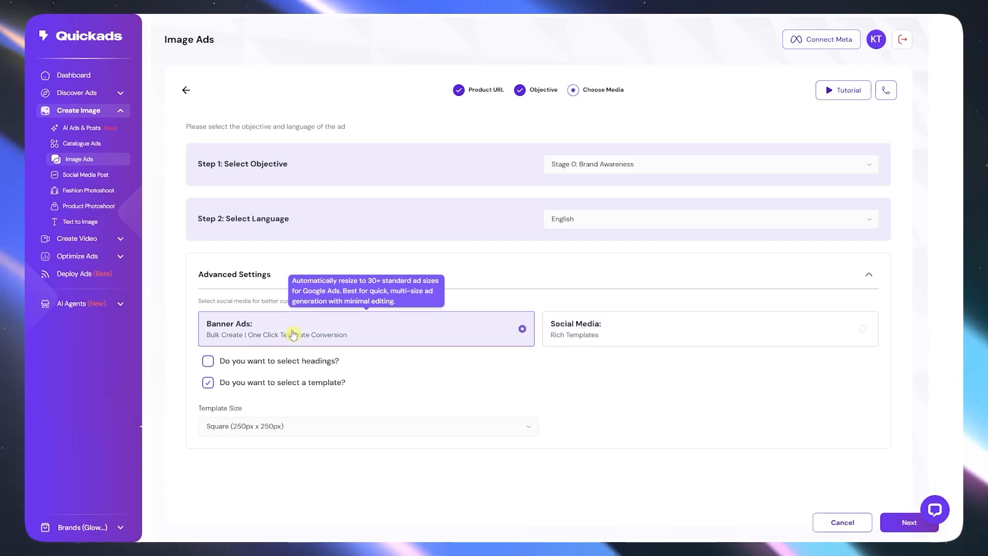
{"action": "left_click", "coordinate": [606, 334]}
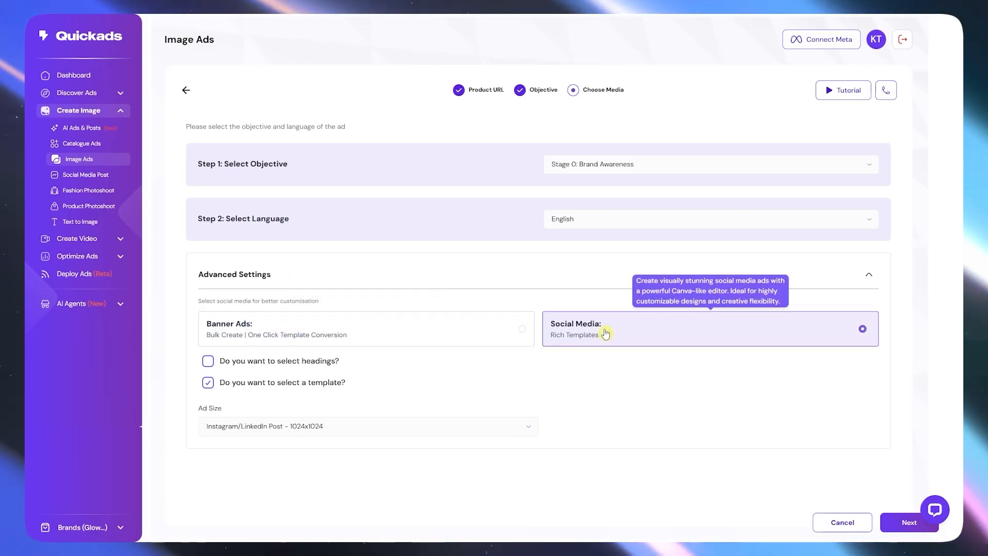
{"action": "left_click", "coordinate": [436, 330]}
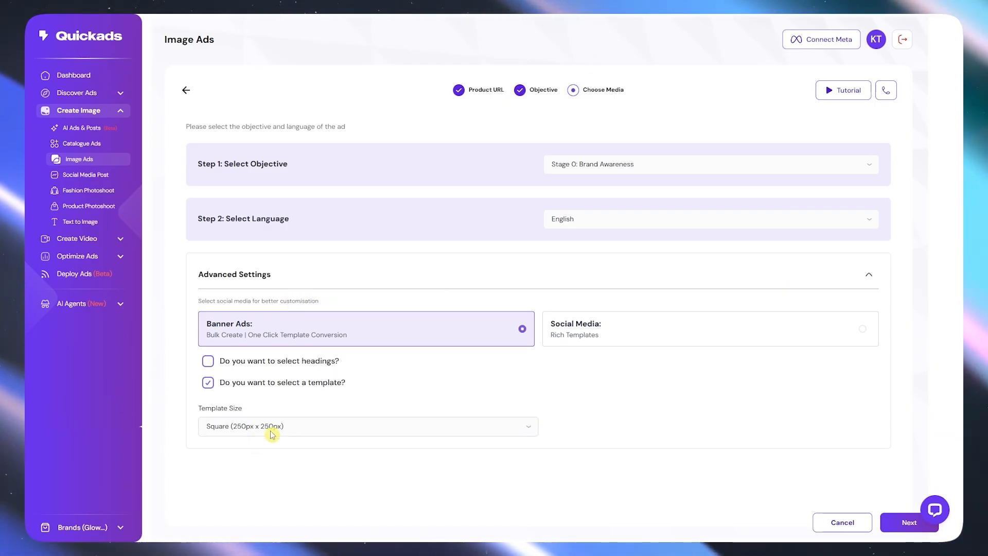
{"action": "left_click", "coordinate": [572, 339]}
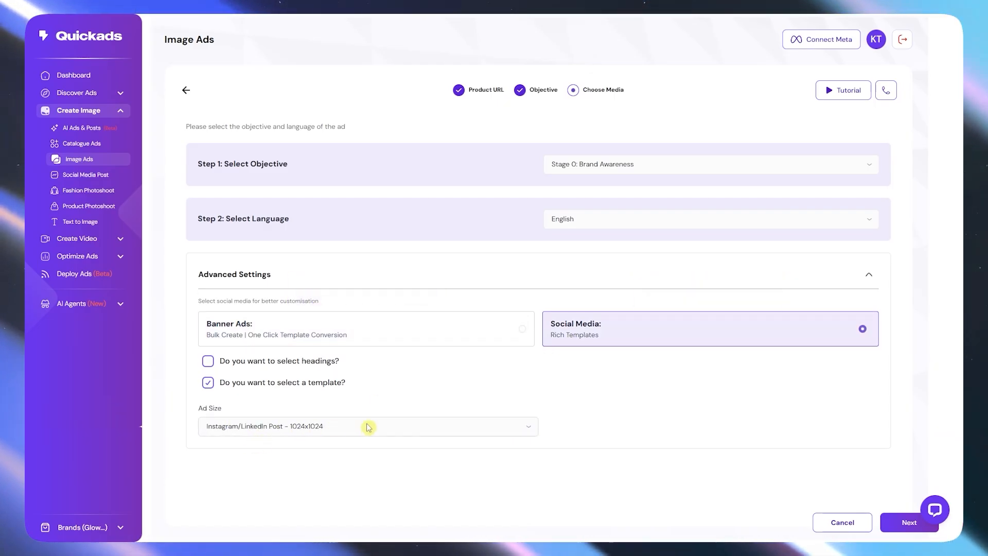
{"action": "left_click", "coordinate": [355, 428]}
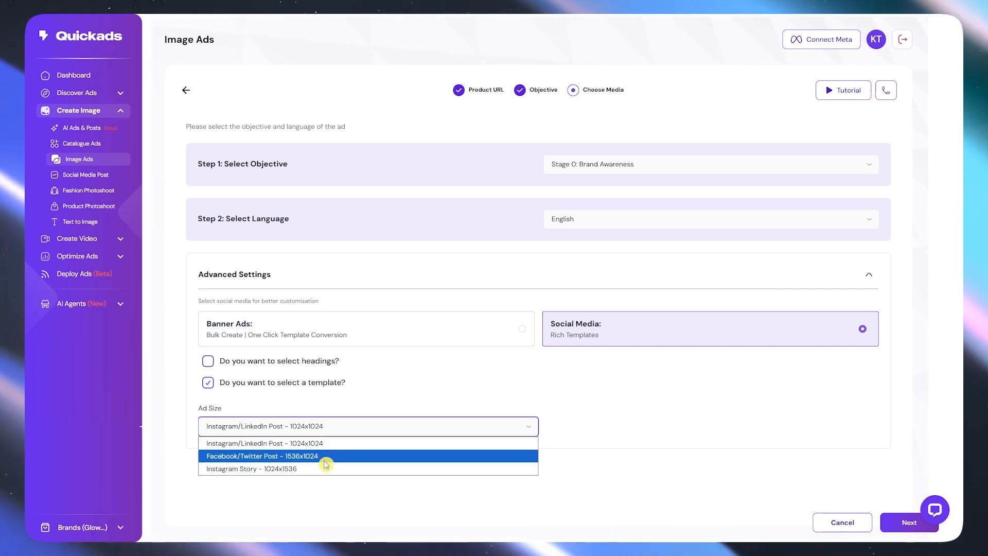
{"action": "left_click", "coordinate": [401, 335]}
{"action": "left_click", "coordinate": [401, 335]}
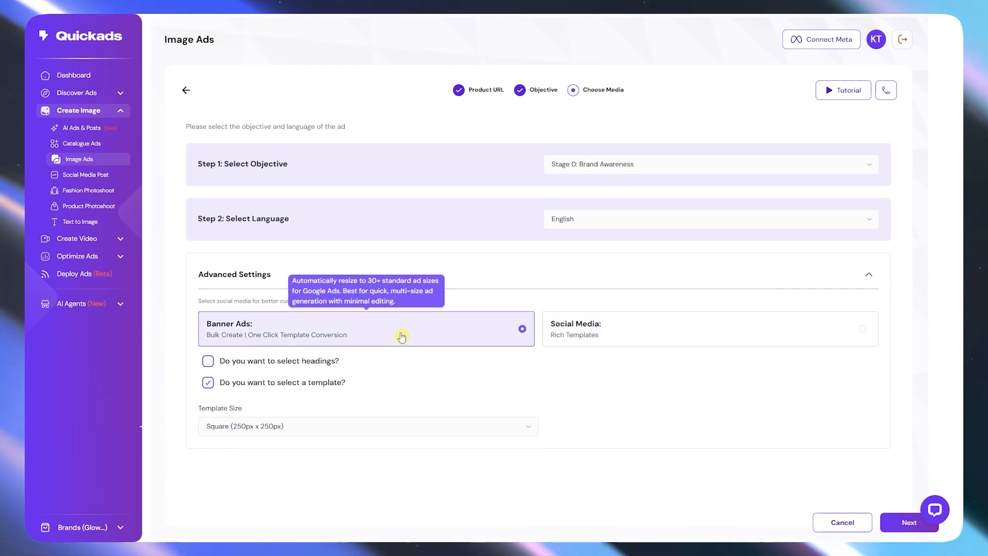
{"action": "left_click", "coordinate": [581, 323]}
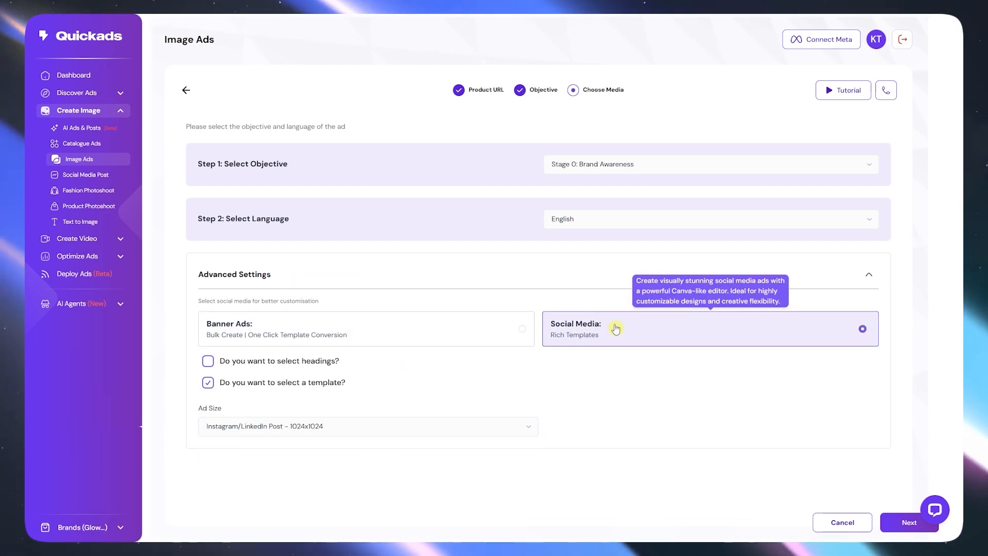
Keep the ad size at Instagram/LinkedIn Post - 1024x1024, enable choosing the headings, and continue to the media selection
{"action": "left_click", "coordinate": [499, 426]}
{"action": "left_click", "coordinate": [498, 426]}
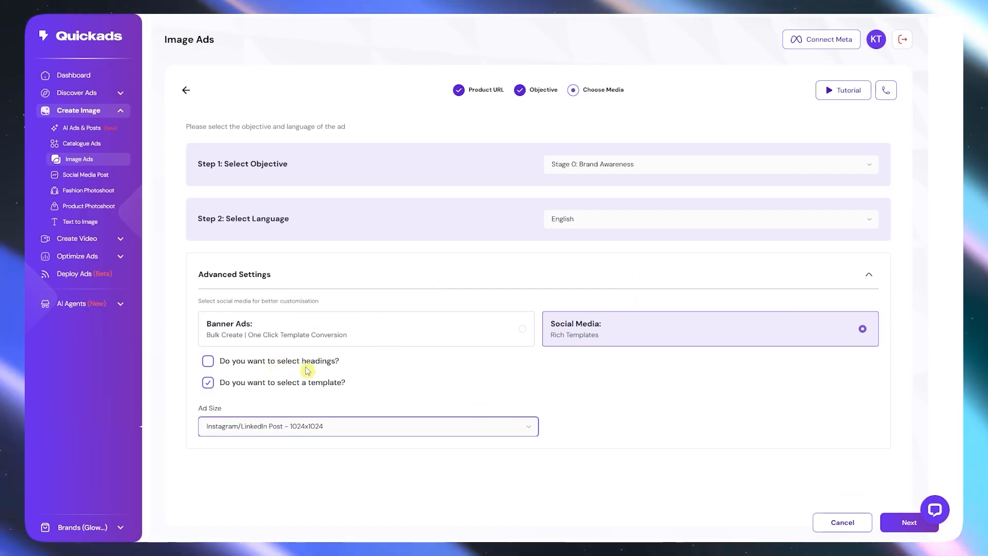
{"action": "left_click", "coordinate": [244, 366]}
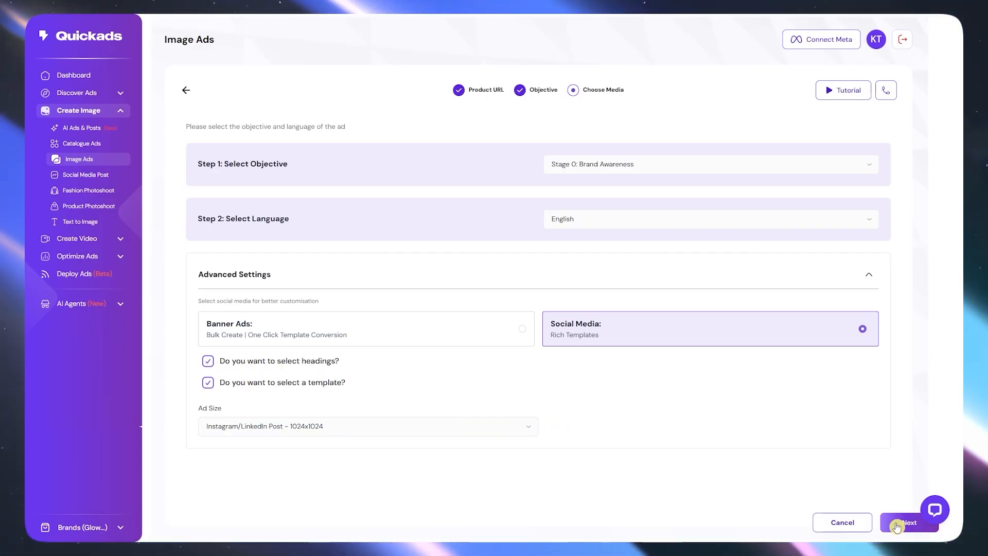
{"action": "left_click", "coordinate": [896, 524]}
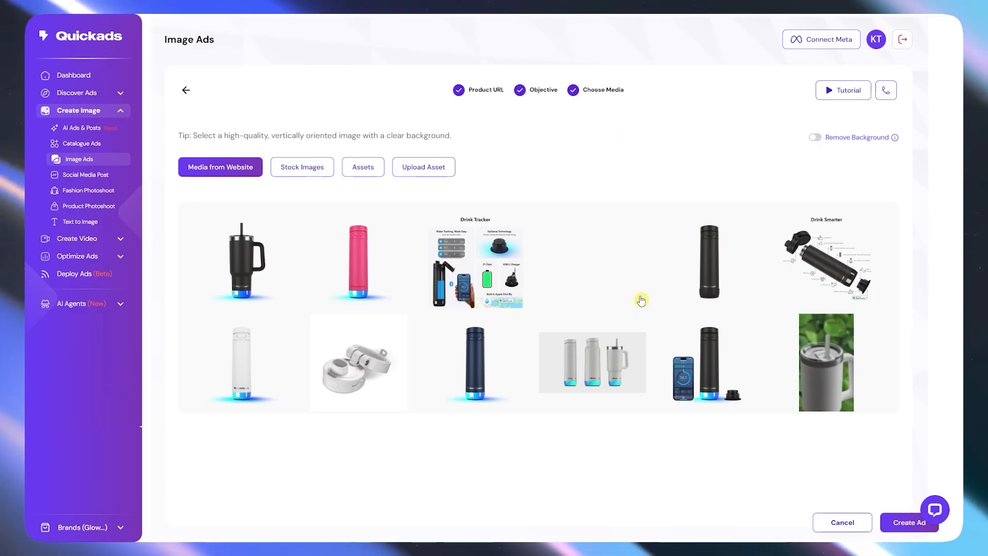
Choose the website image of the black bottle with the phone and cap, and create the ad from it
{"action": "left_click", "coordinate": [236, 252]}
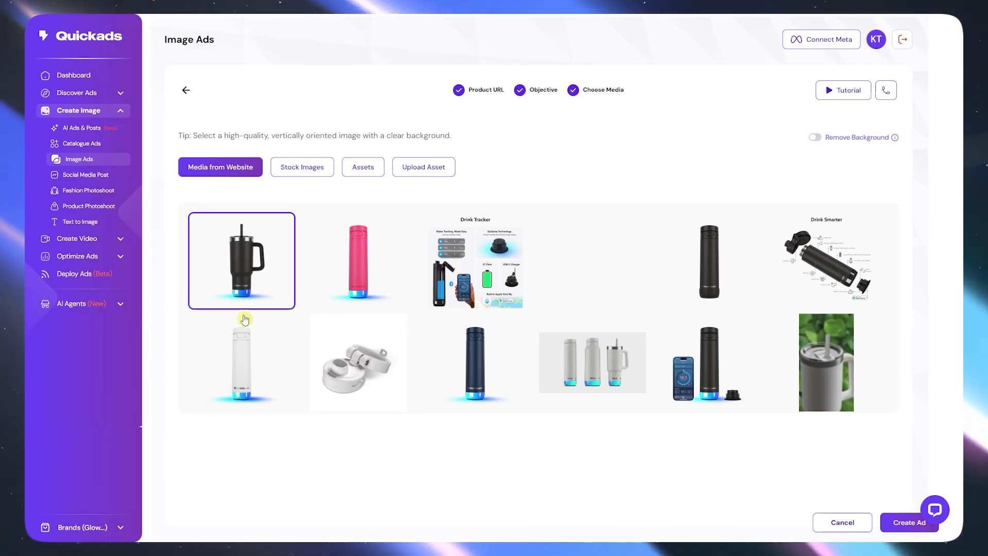
{"action": "left_click", "coordinate": [245, 346]}
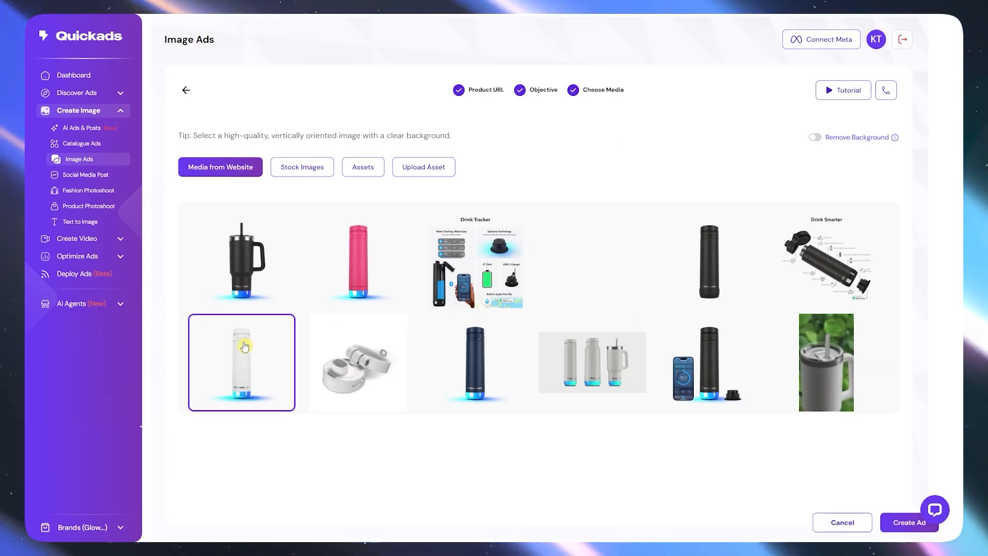
{"action": "left_click", "coordinate": [470, 252]}
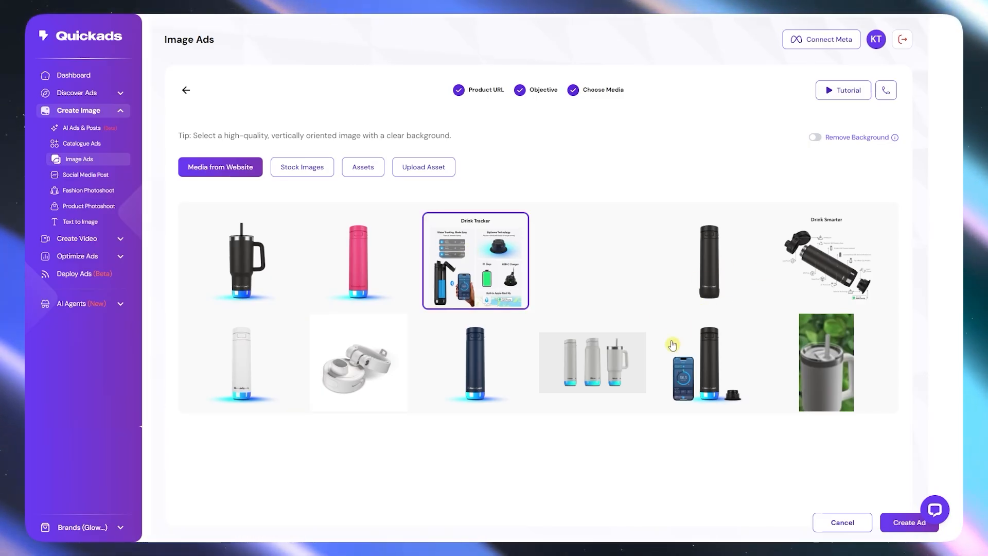
{"action": "left_click", "coordinate": [687, 361]}
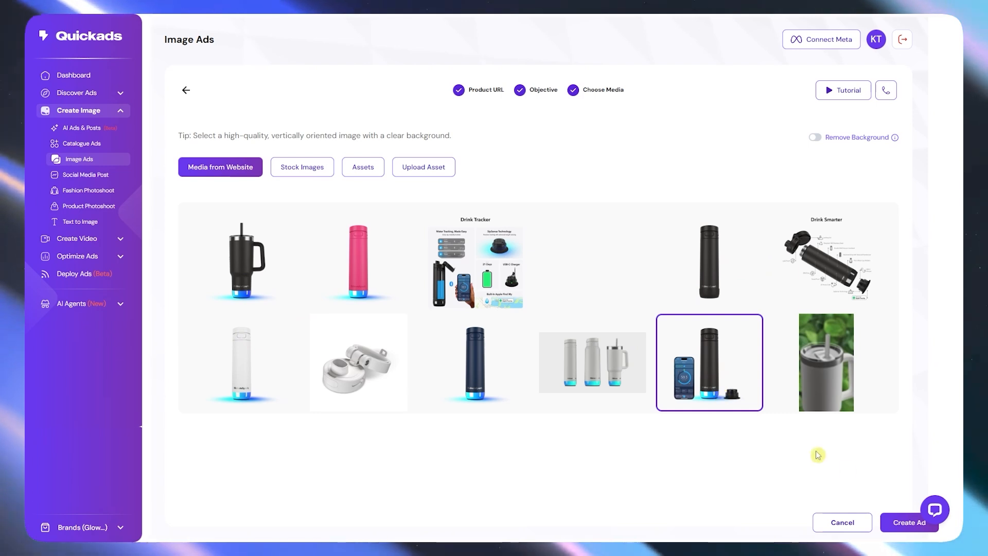
{"action": "left_click", "coordinate": [903, 525]}
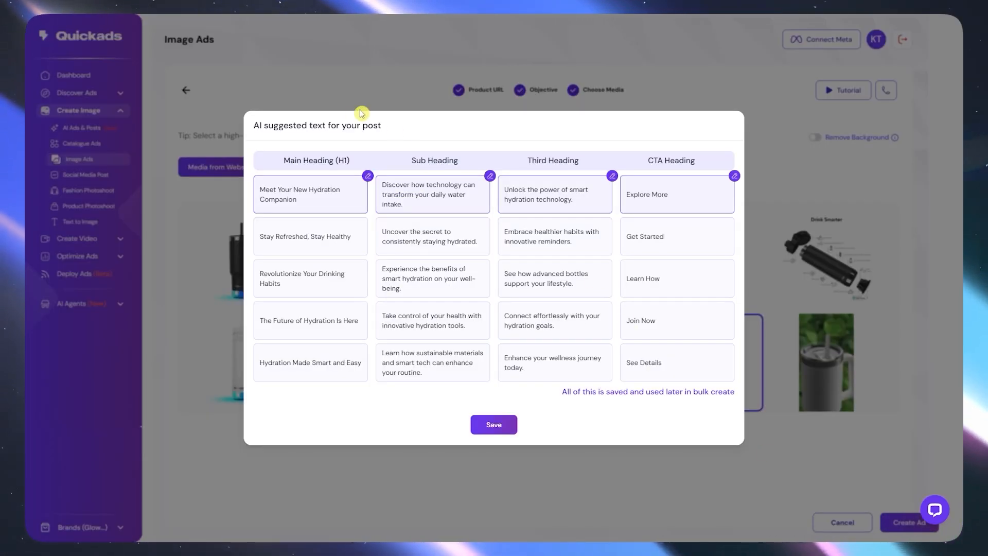
Save "Revolutionize Your Drinking Habits" with the first sub heading, "See how advanced bottles support your lifestyle." and CTA "Explore More" as the ad texts
{"action": "left_click_drag", "start_coordinate": [337, 135], "coordinate": [401, 130]}
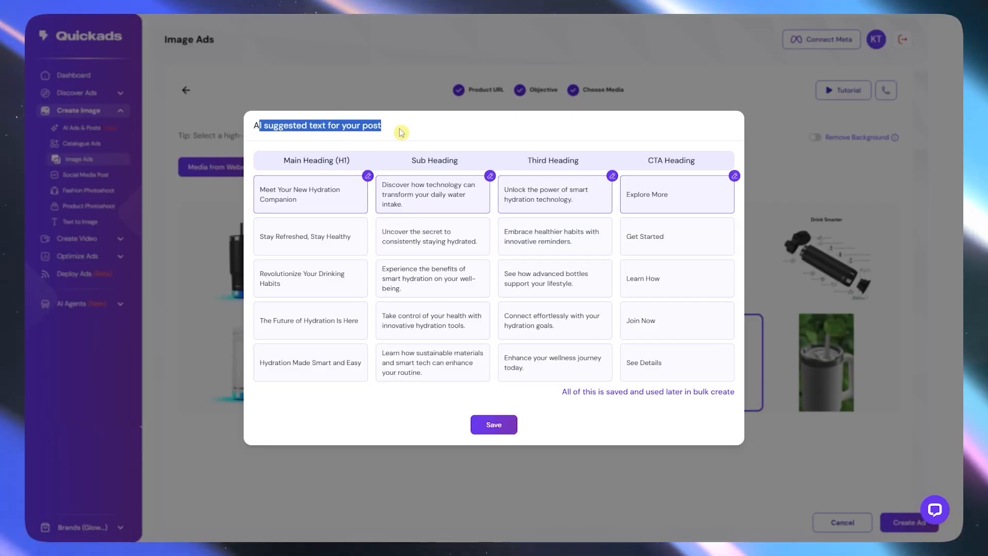
{"action": "left_click", "coordinate": [409, 130]}
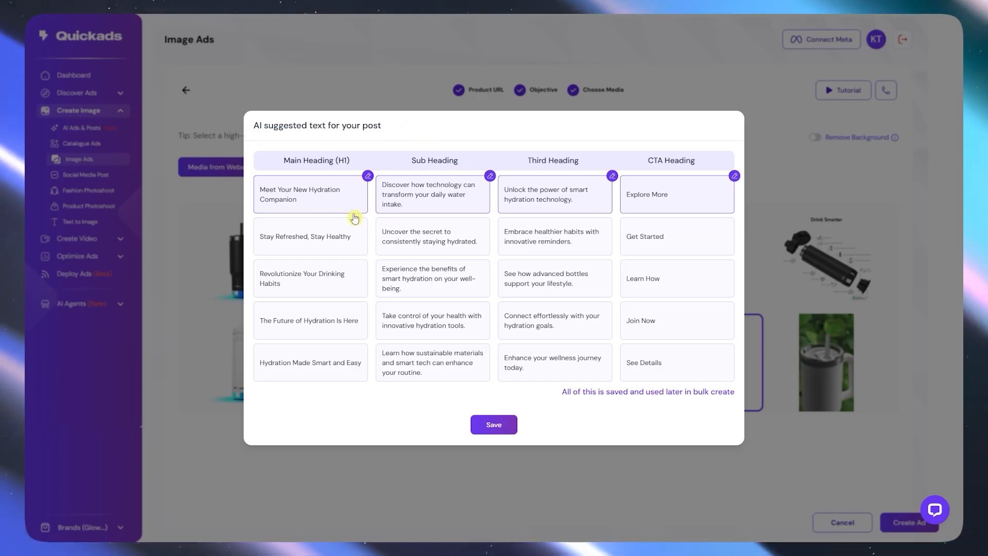
{"action": "left_click", "coordinate": [455, 244]}
{"action": "left_click", "coordinate": [565, 253]}
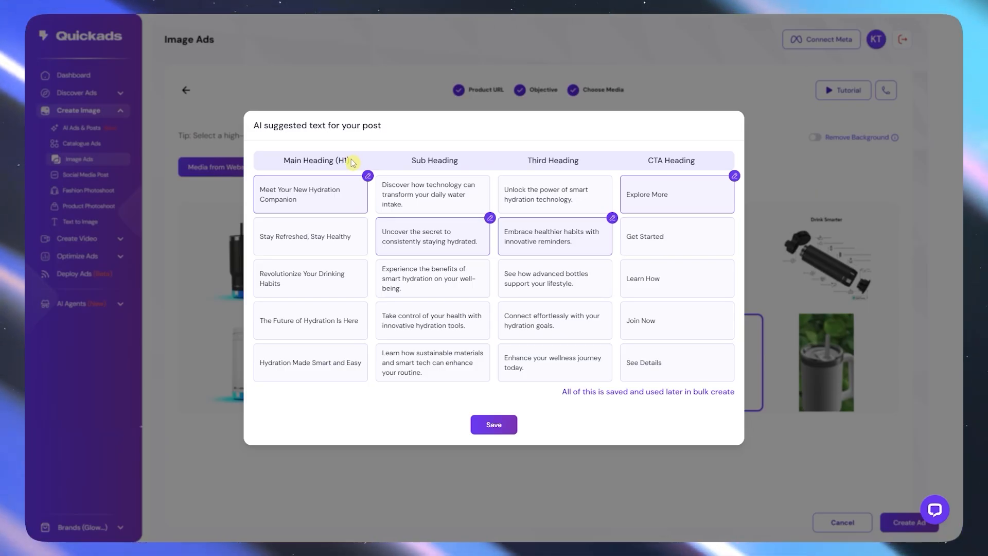
{"action": "double_click", "coordinate": [286, 242]}
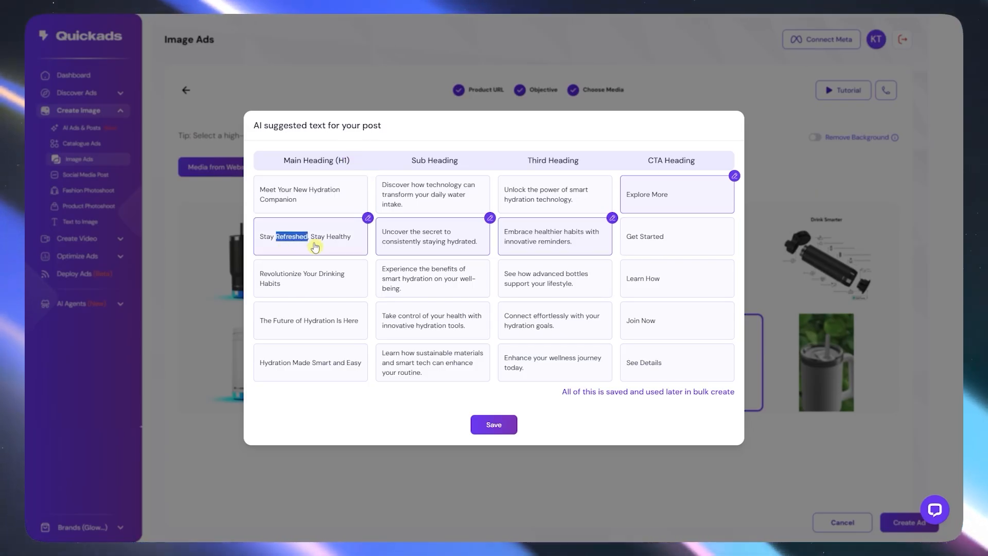
{"action": "left_click", "coordinate": [301, 288]}
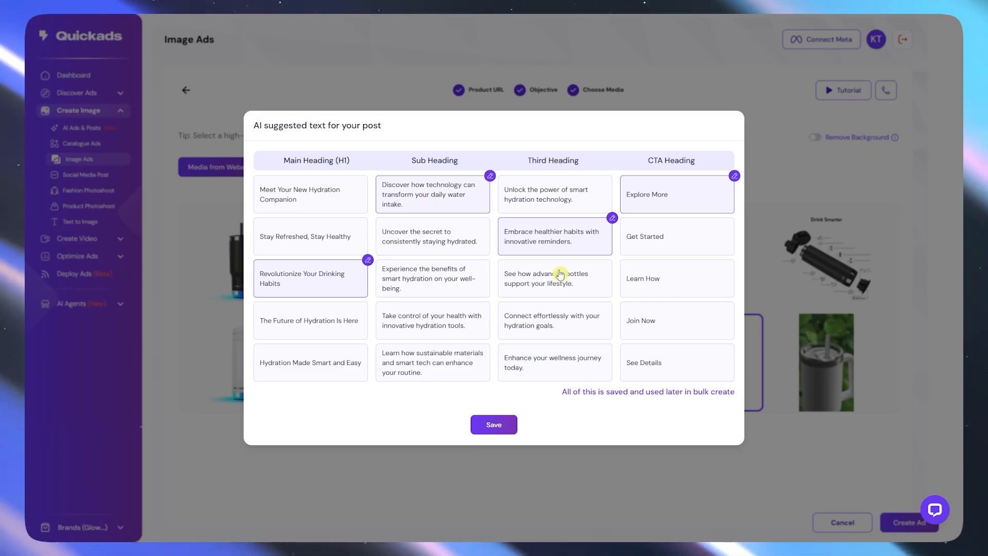
{"action": "left_click", "coordinate": [595, 282]}
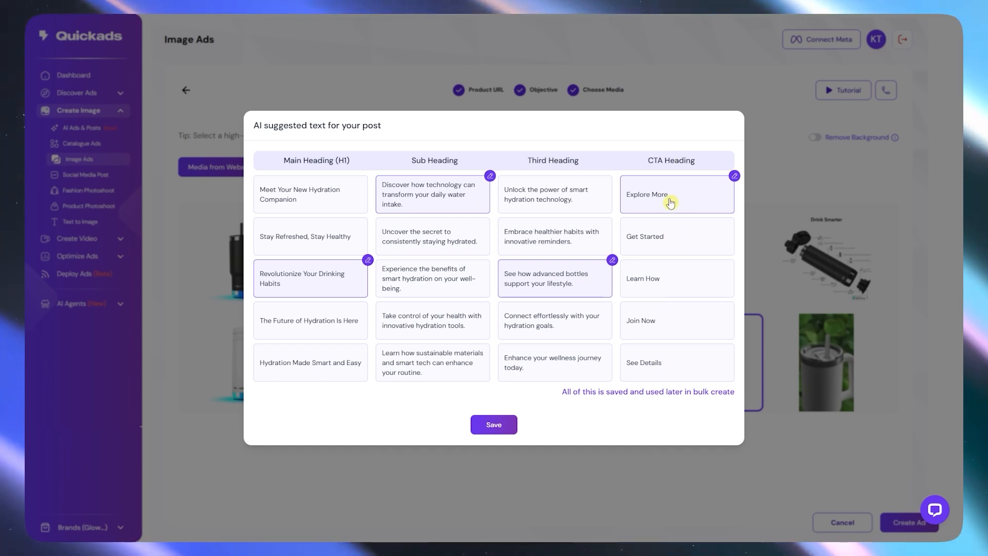
{"action": "left_click", "coordinate": [487, 427]}
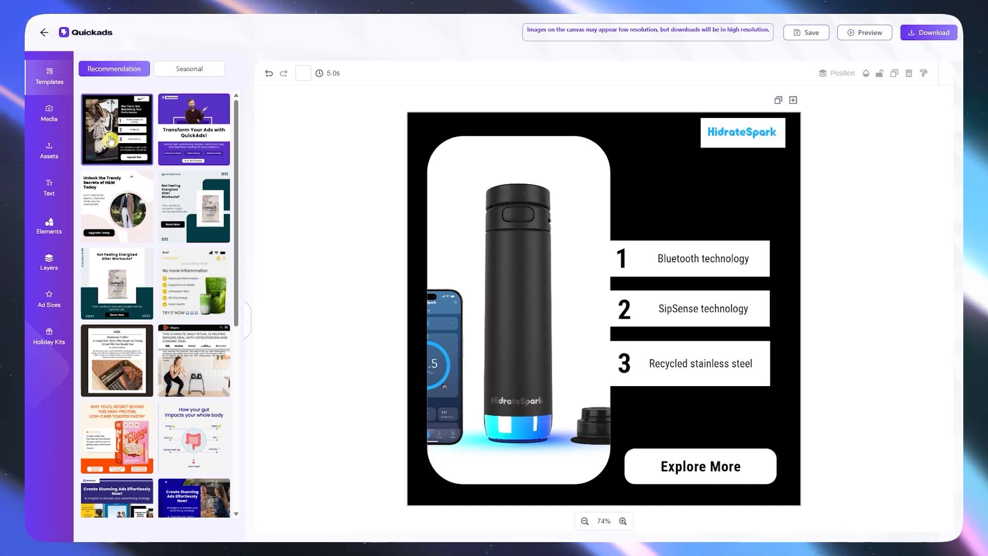
Try the "Transform Your Ads with QuickAds!" and "Unlock the Trendy Secrets of H&M Today" templates on the ad
{"action": "left_click", "coordinate": [192, 138]}
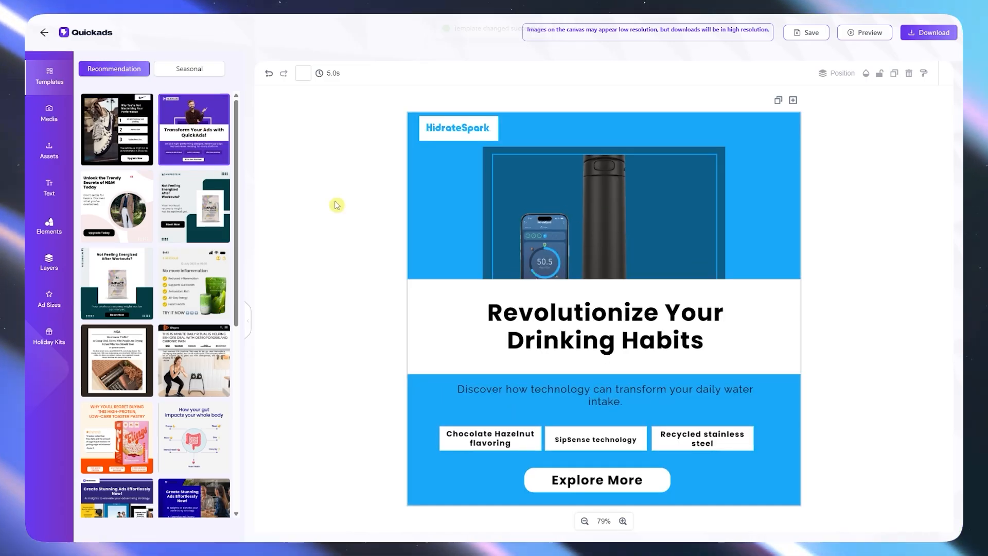
{"action": "left_click", "coordinate": [134, 212]}
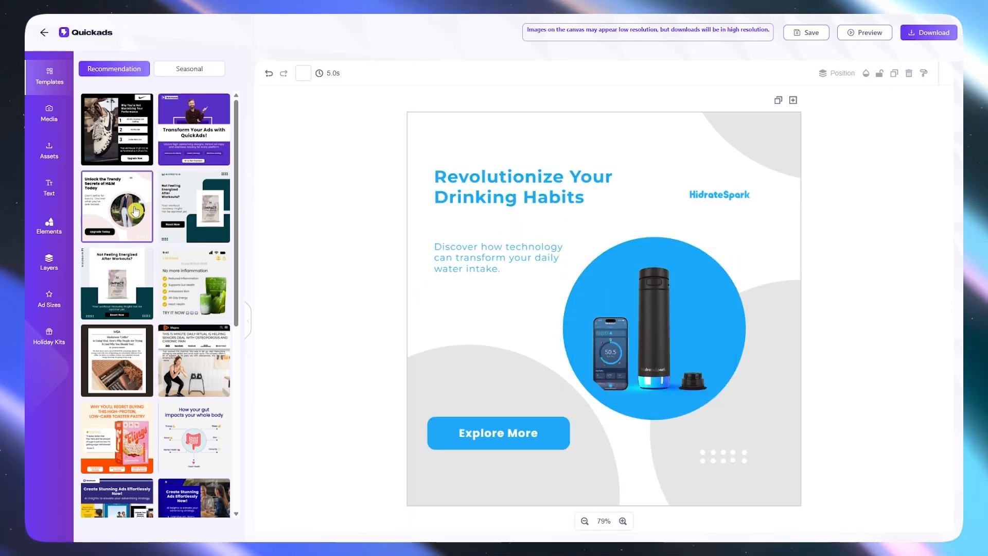
{"action": "scroll", "coordinate": [213, 308], "scroll_direction": "down", "scroll_amount": 4}
{"action": "scroll", "coordinate": [213, 309], "scroll_direction": "up", "scroll_amount": 4}
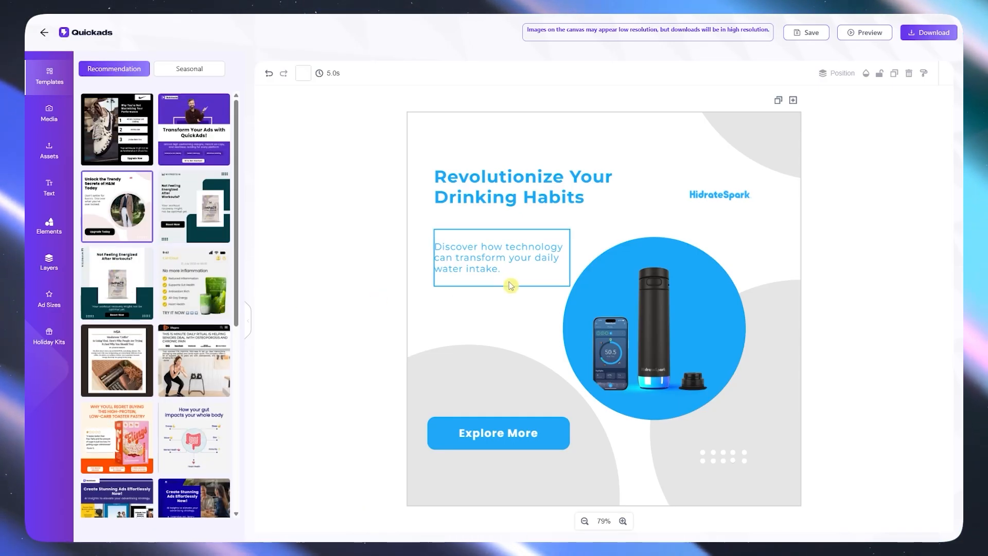
Reapply the "Unlock the Trendy Secrets of H&M Today" template after checking the text options of its sub heading
{"action": "left_click", "coordinate": [511, 260]}
{"action": "double_click", "coordinate": [511, 260]}
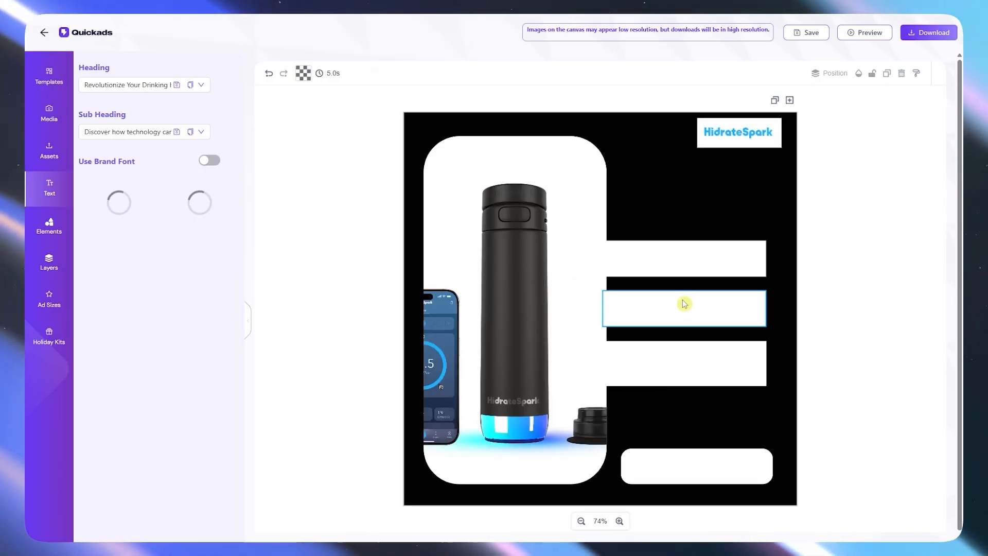
{"action": "key", "text": "Escape"}
{"action": "left_click", "coordinate": [51, 82]}
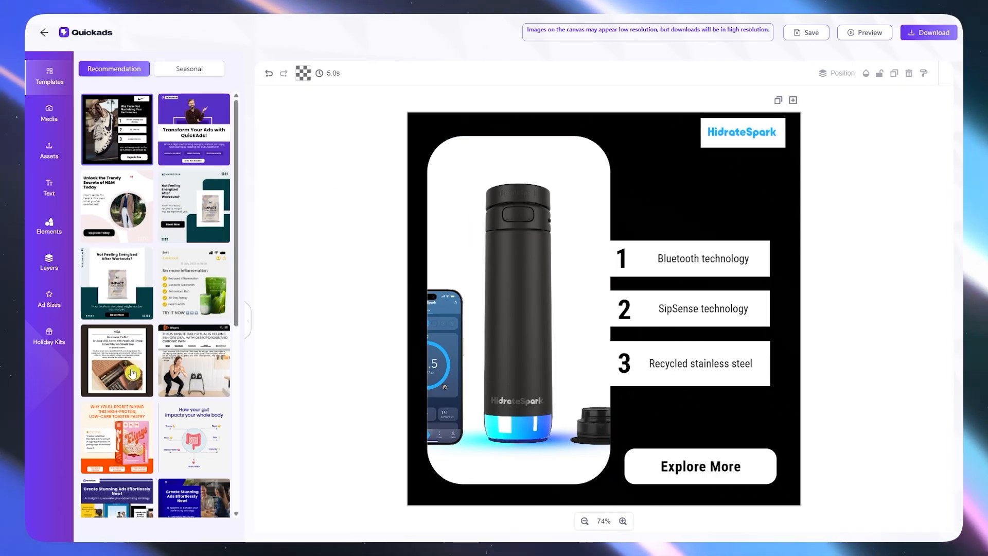
{"action": "left_click", "coordinate": [115, 205]}
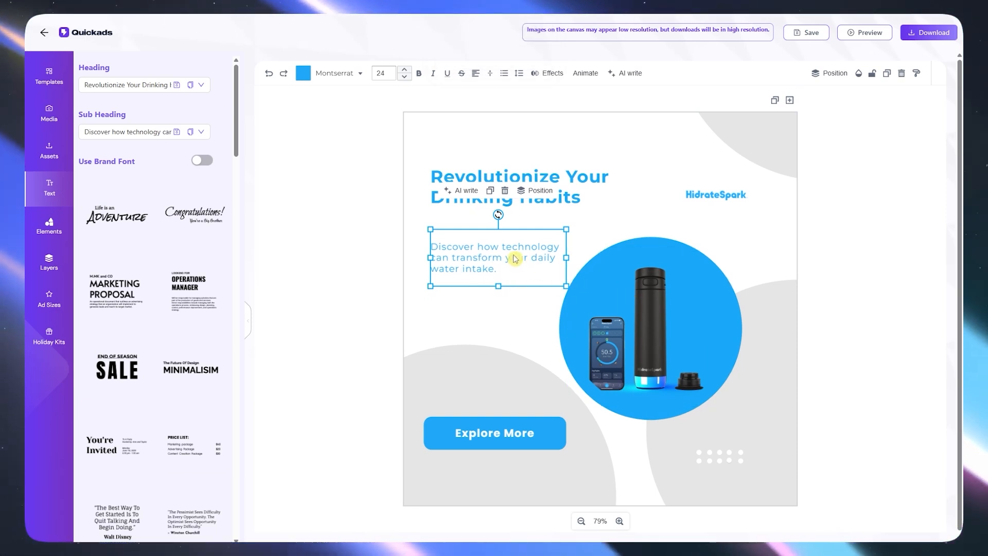
{"action": "left_click", "coordinate": [851, 229]}
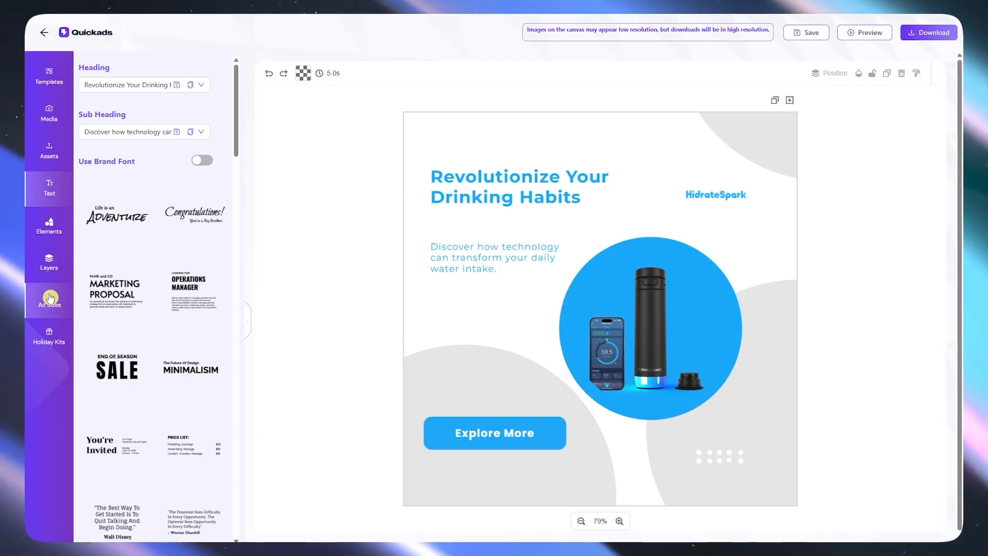
Look through the editor's elements, layers, ad size presets and text options
{"action": "left_click", "coordinate": [52, 231]}
{"action": "left_click", "coordinate": [52, 264]}
{"action": "left_click", "coordinate": [52, 301]}
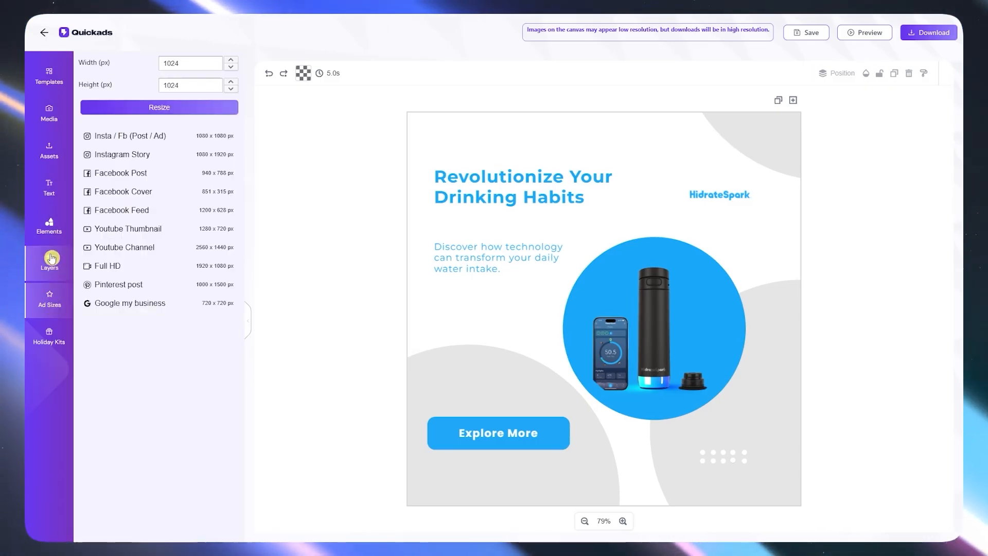
{"action": "left_click", "coordinate": [46, 195]}
Add the desk photo of the white bottle from My Assets to the ad and turn on Remove Background
{"action": "left_click", "coordinate": [49, 150]}
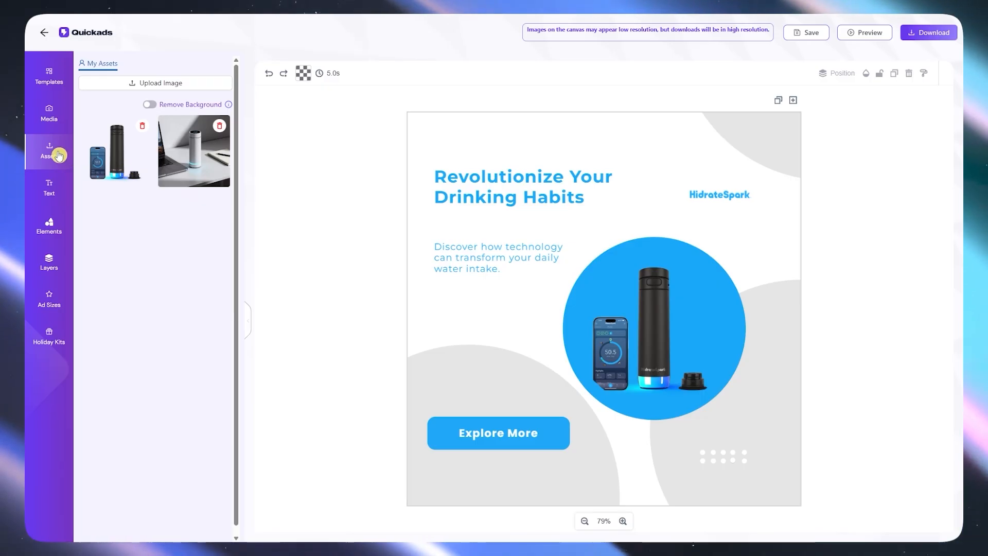
{"action": "left_click", "coordinate": [179, 165]}
{"action": "left_click_drag", "start_coordinate": [498, 181], "coordinate": [657, 305]}
{"action": "key", "text": "ctrl+z"}
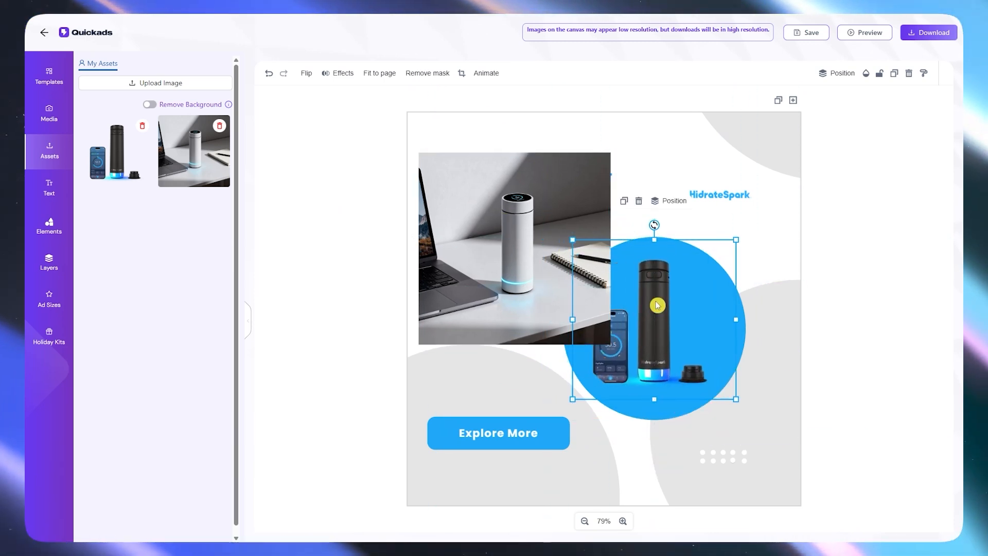
{"action": "left_click", "coordinate": [544, 233]}
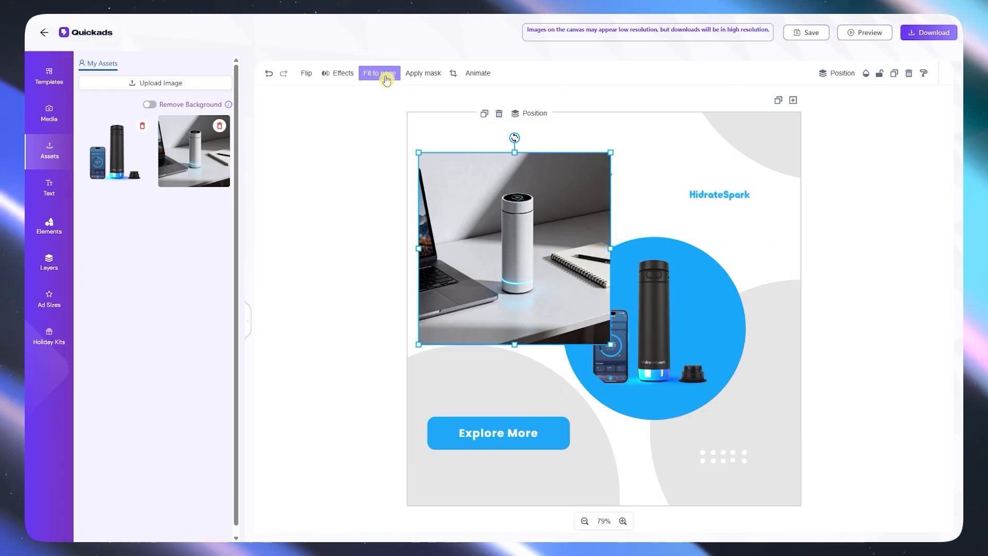
{"action": "left_click", "coordinate": [150, 105]}
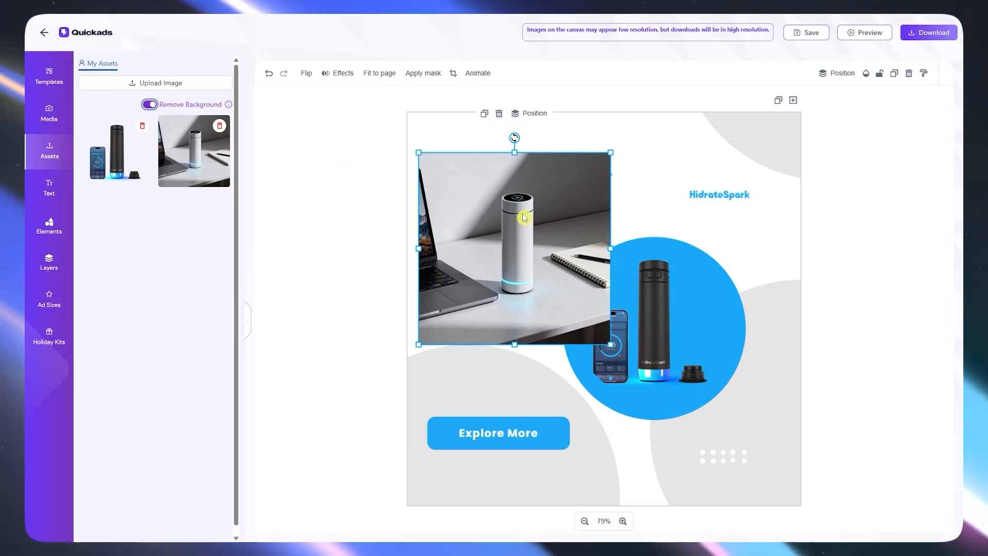
Replace the white-bottle desk photo with its background-removed version, placed over the blue circle and enlarged to about 665 x 665
{"action": "left_click", "coordinate": [534, 189]}
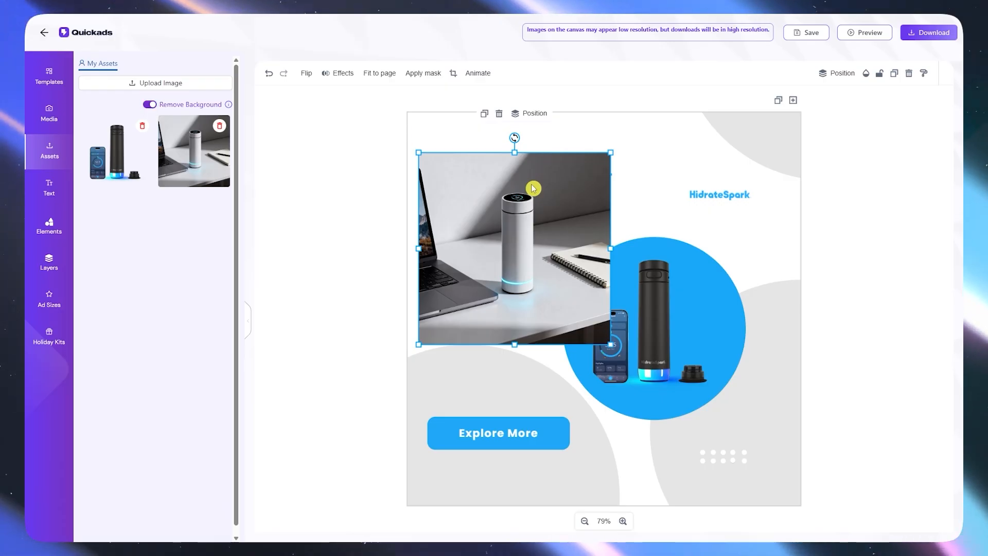
{"action": "key", "text": "Delete"}
{"action": "left_click", "coordinate": [225, 156]}
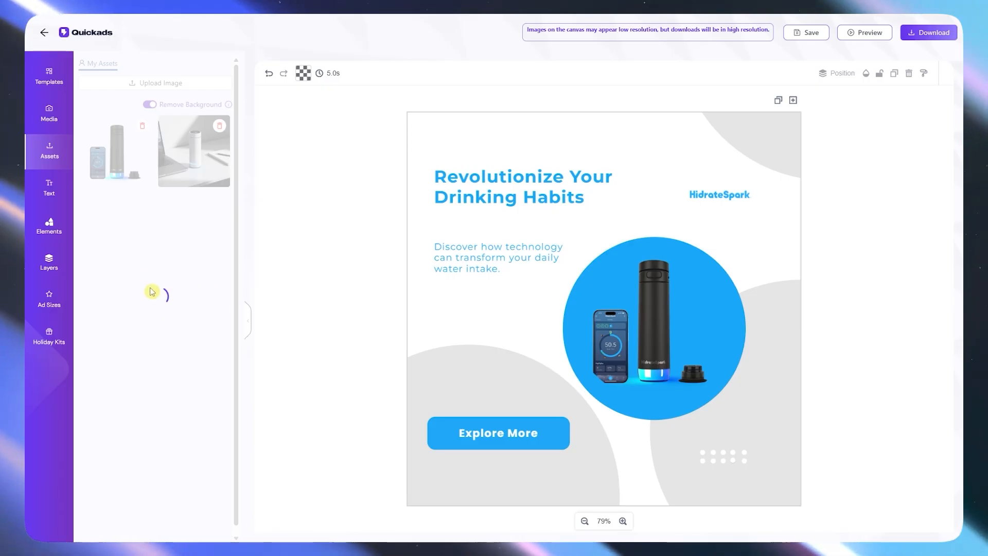
{"action": "left_click_drag", "start_coordinate": [561, 177], "coordinate": [698, 340]}
{"action": "left_click_drag", "start_coordinate": [744, 271], "coordinate": [817, 216]}
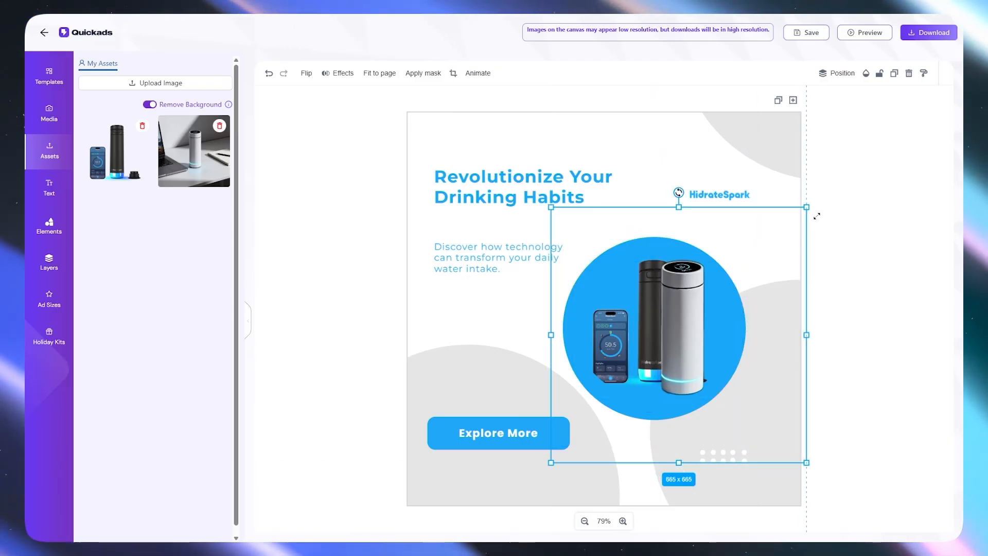
Delete the black bottle product image and place the white bottle cutout in the centre of the blue circle
{"action": "left_click_drag", "start_coordinate": [746, 280], "coordinate": [536, 278]}
{"action": "left_click", "coordinate": [682, 302]}
{"action": "key", "text": "Delete"}
{"action": "left_click_drag", "start_coordinate": [474, 311], "coordinate": [660, 303]}
{"action": "left_click", "coordinate": [900, 256]}
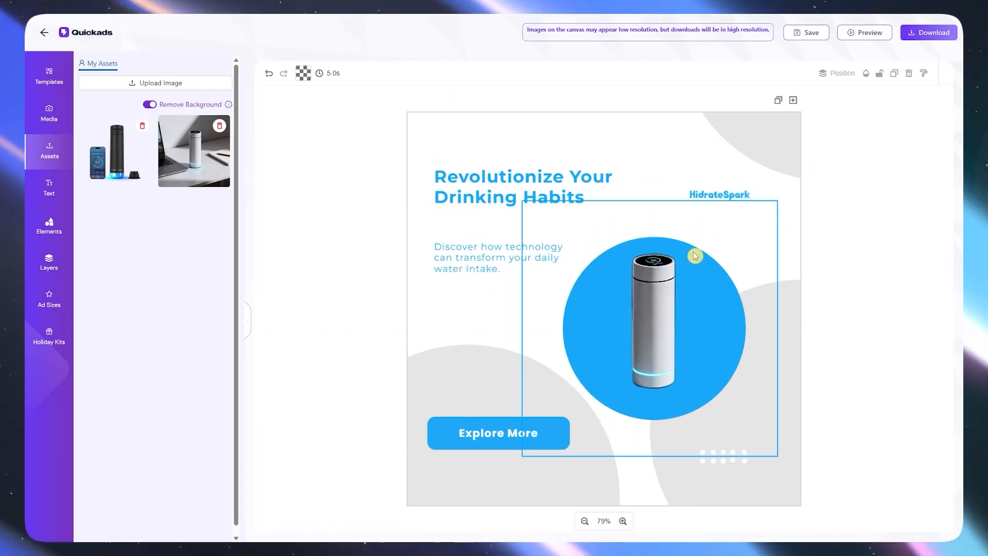
{"action": "left_click", "coordinate": [51, 125]}
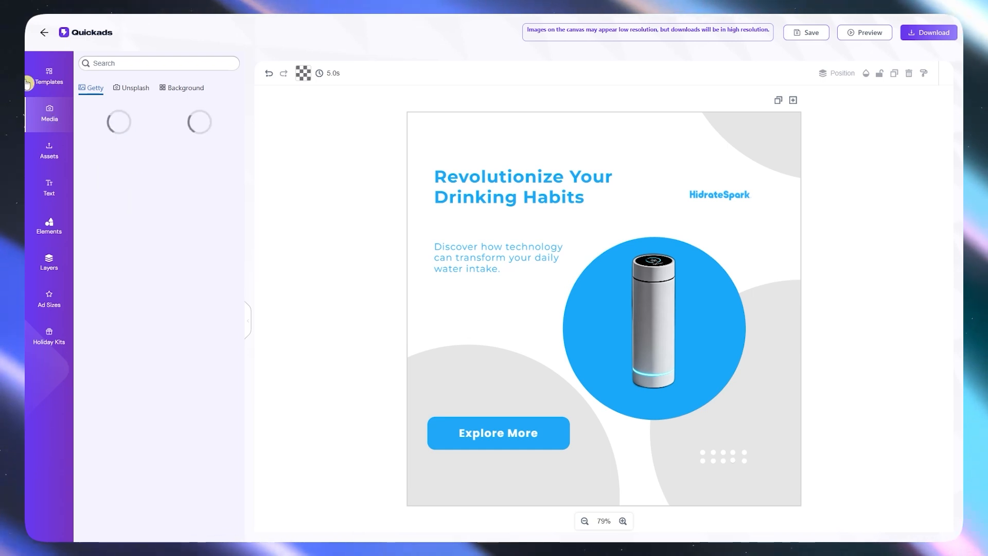
{"action": "left_click", "coordinate": [41, 94]}
{"action": "scroll", "coordinate": [184, 319], "scroll_direction": "down", "scroll_amount": 5}
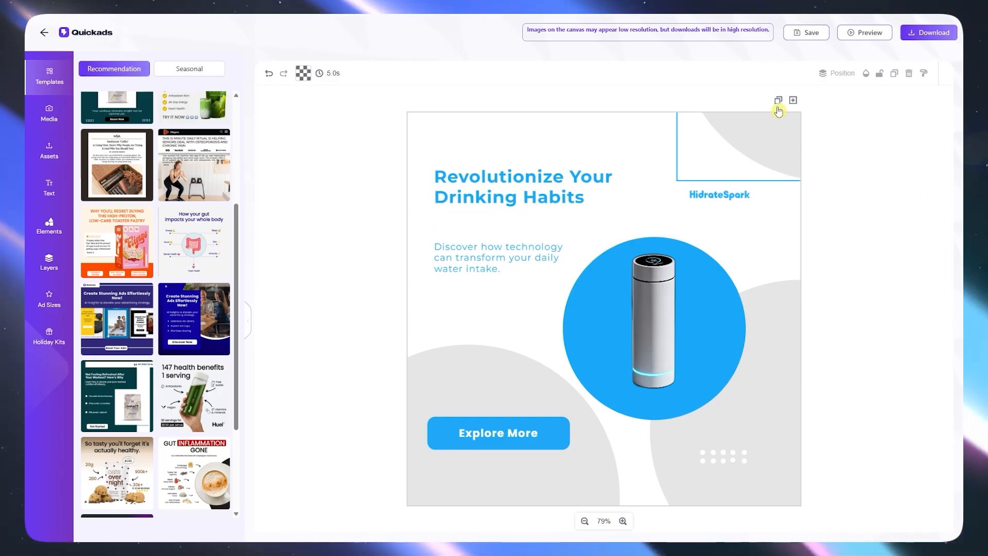
Update the saved ad project and download the ad as an image, leaving the editor with the progress saved
{"action": "left_click", "coordinate": [806, 32]}
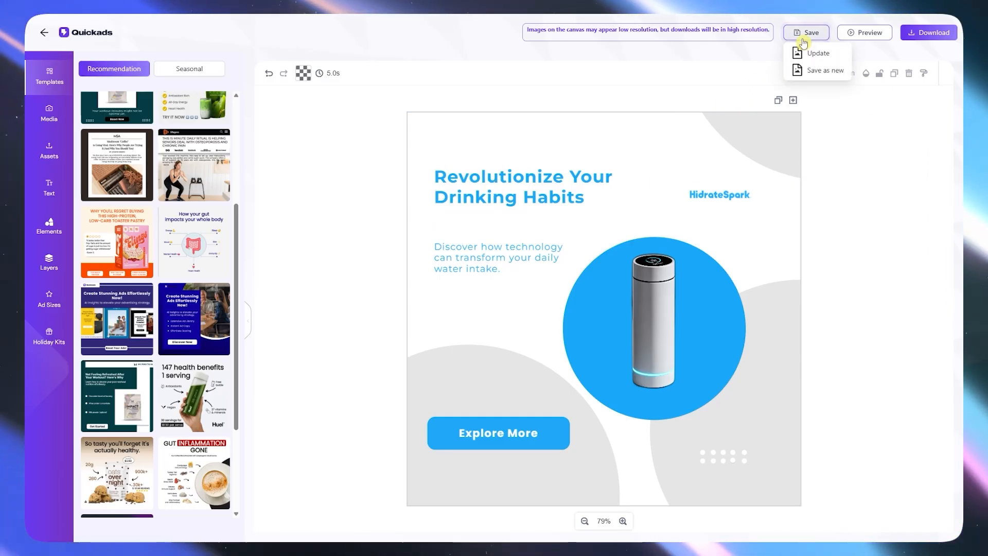
{"action": "left_click", "coordinate": [819, 54]}
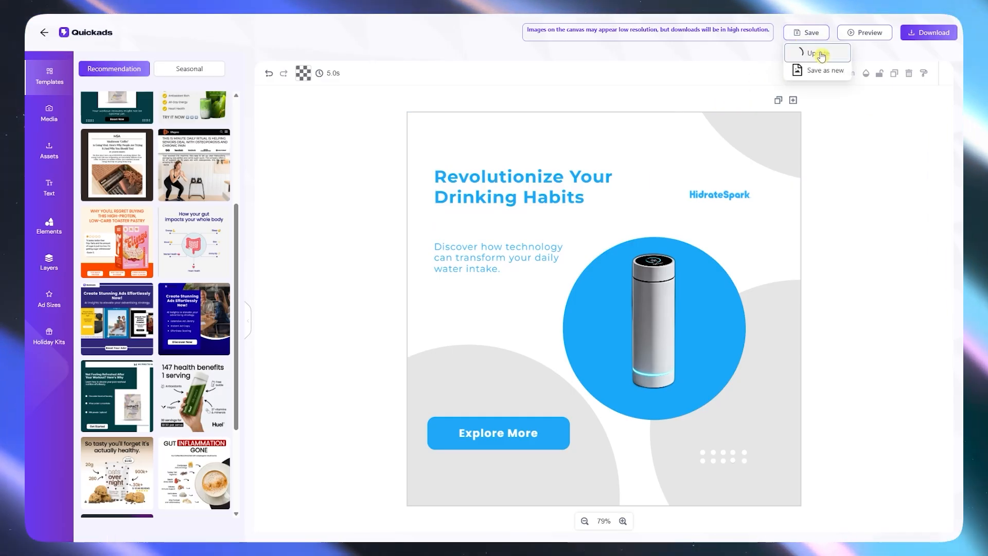
{"action": "left_click", "coordinate": [936, 37]}
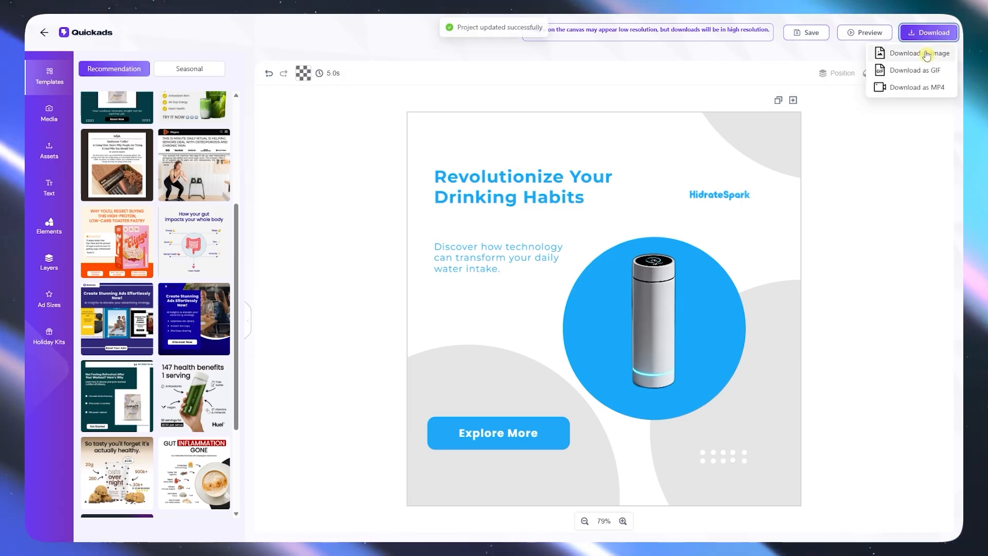
{"action": "left_click", "coordinate": [927, 55]}
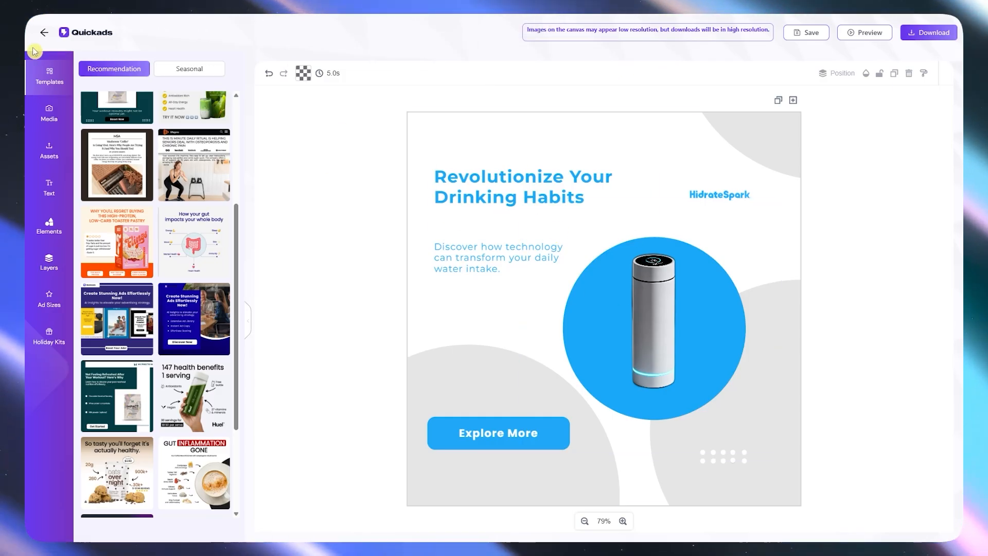
{"action": "left_click", "coordinate": [43, 36]}
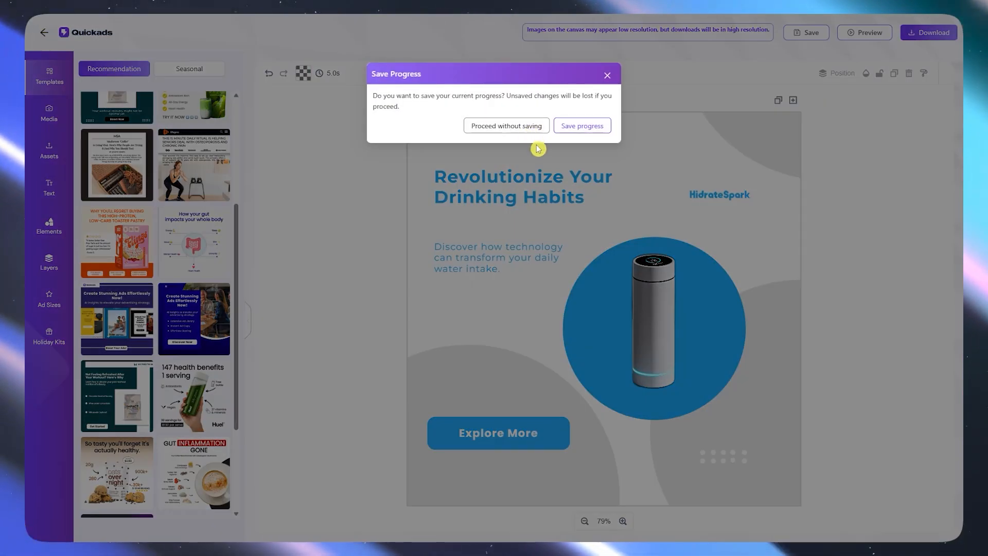
{"action": "left_click", "coordinate": [592, 131]}
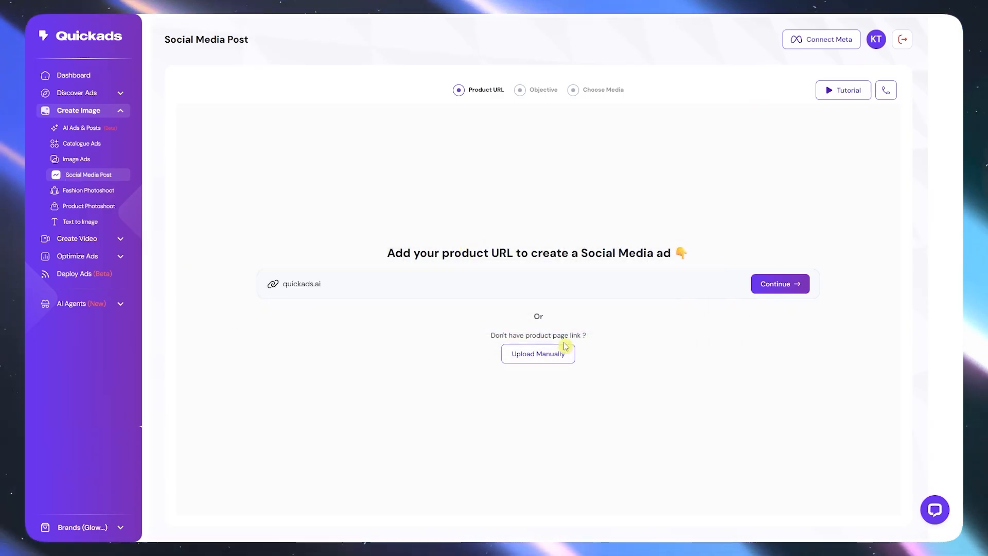
{"action": "left_click", "coordinate": [569, 361]}
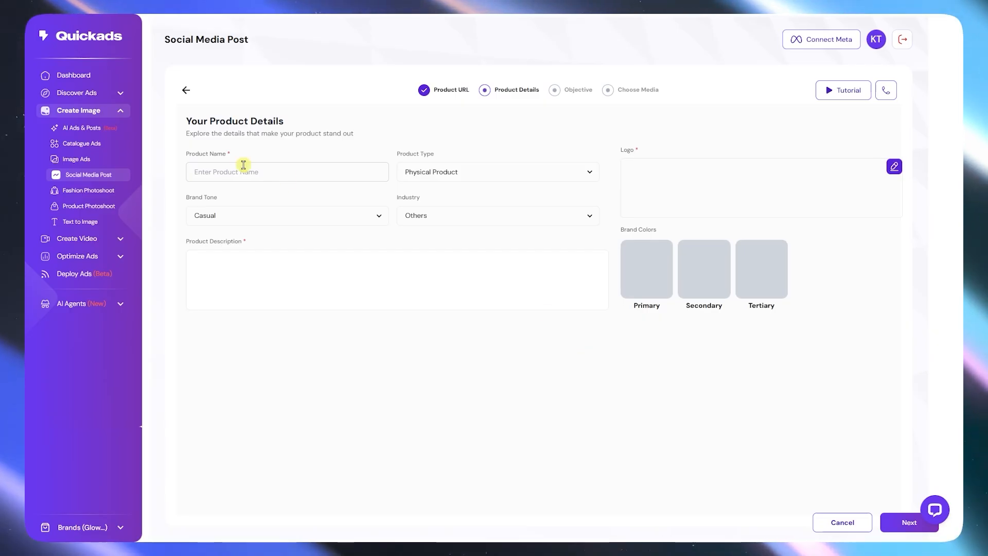
{"action": "left_click", "coordinate": [188, 92]}
{"action": "key", "text": "ctrl+a"}
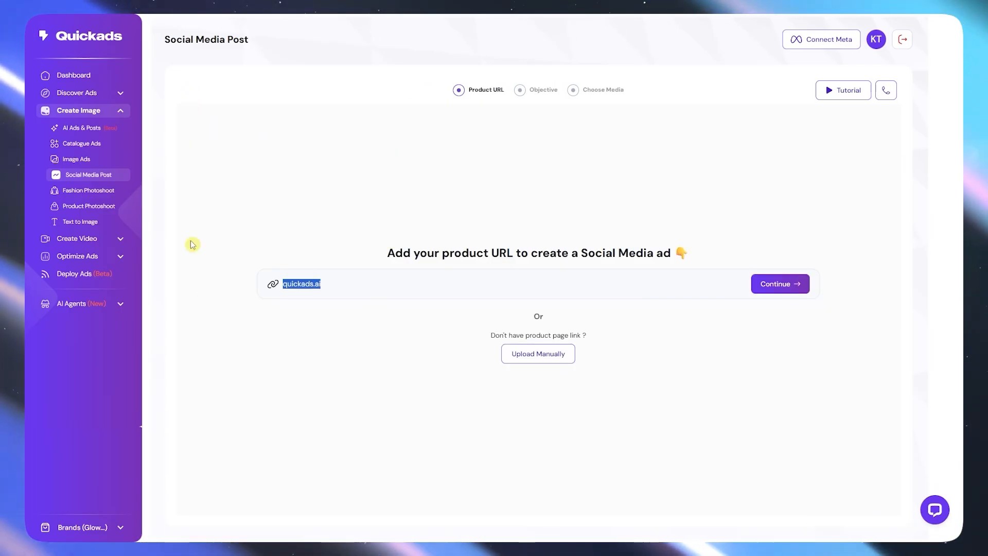
{"action": "type", "text": "https://hidratespark.com/products/21-oz-hidratespark-pro-2"}
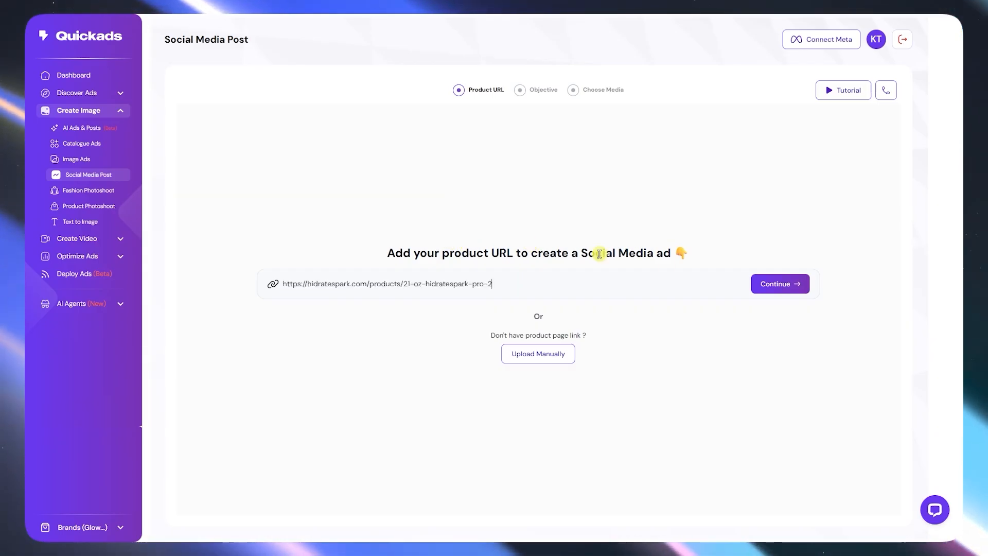
{"action": "left_click", "coordinate": [765, 285]}
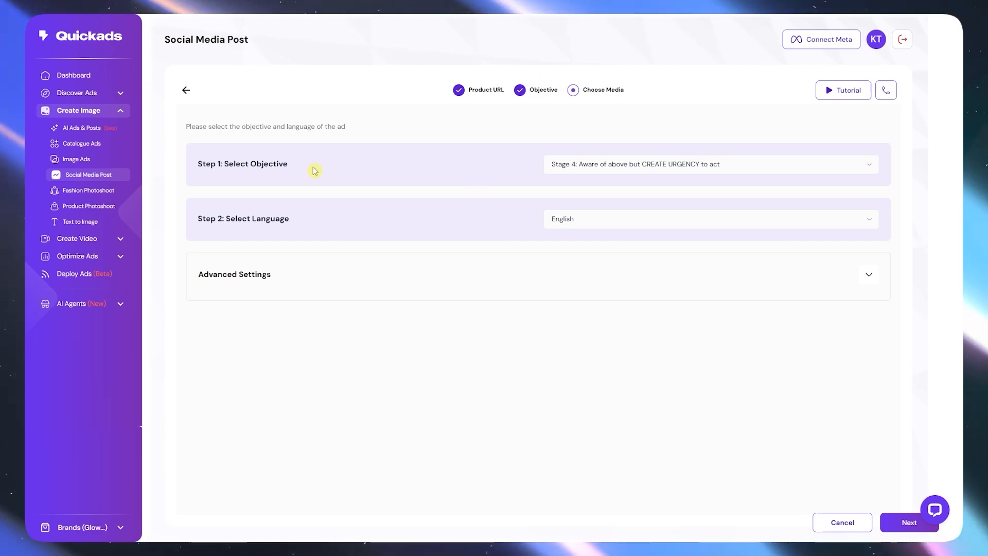
Configure the post with objective "Stage 1: Customers UNAWARE of PAIN POINTS", the Social Media ad type and the Instagram/LinkedIn Post 1024x1024 size
{"action": "left_click", "coordinate": [631, 164]}
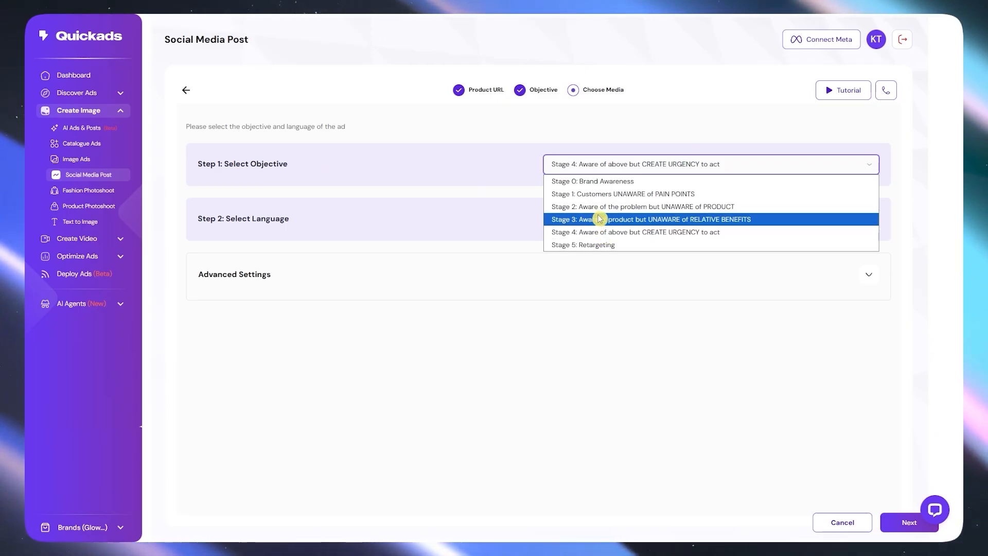
{"action": "left_click", "coordinate": [682, 194]}
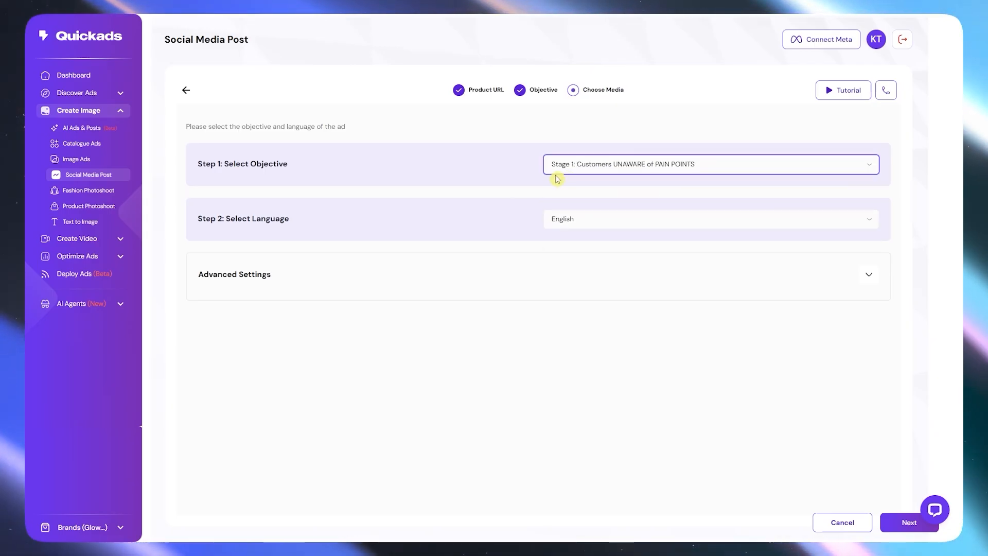
{"action": "left_click", "coordinate": [593, 275]}
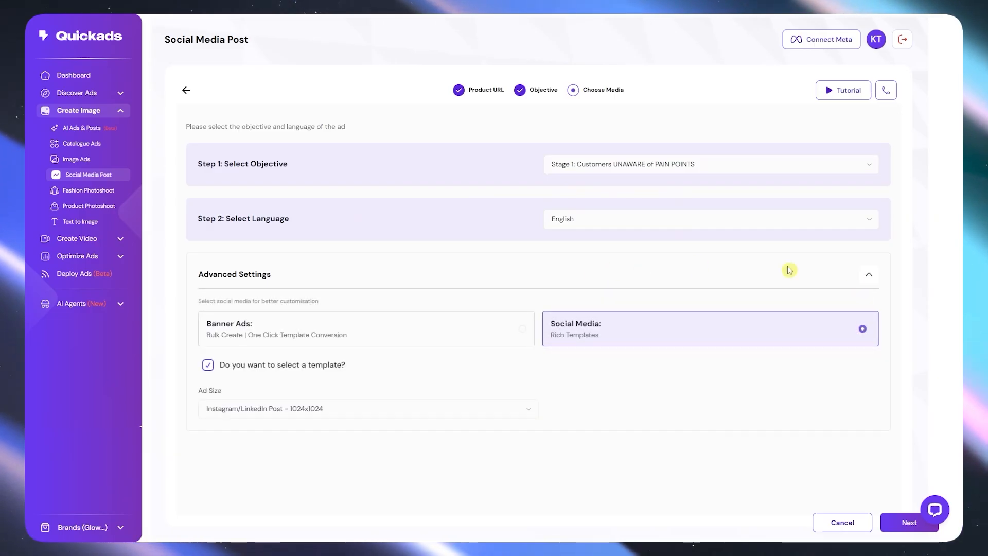
{"action": "left_click", "coordinate": [337, 328]}
{"action": "left_click", "coordinate": [594, 327]}
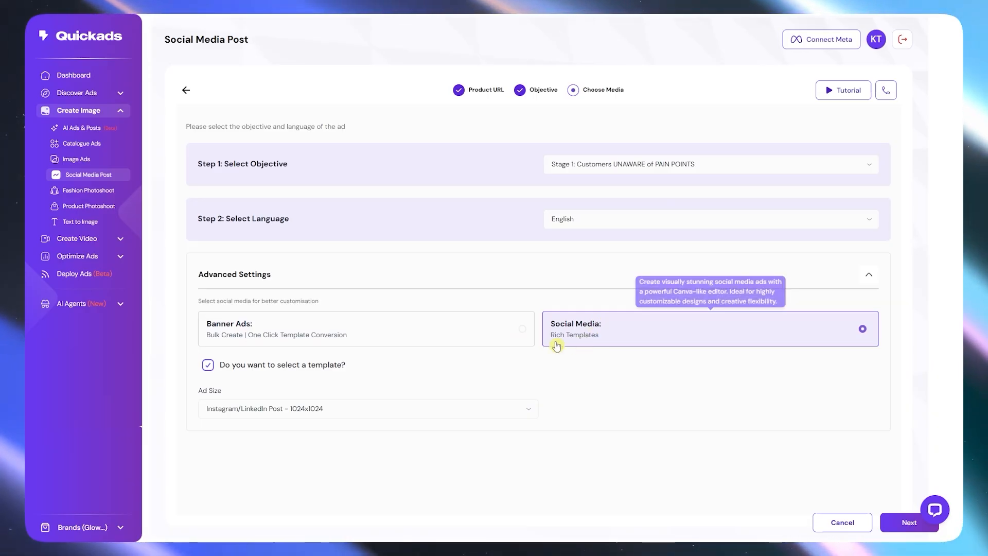
{"action": "left_click", "coordinate": [290, 408]}
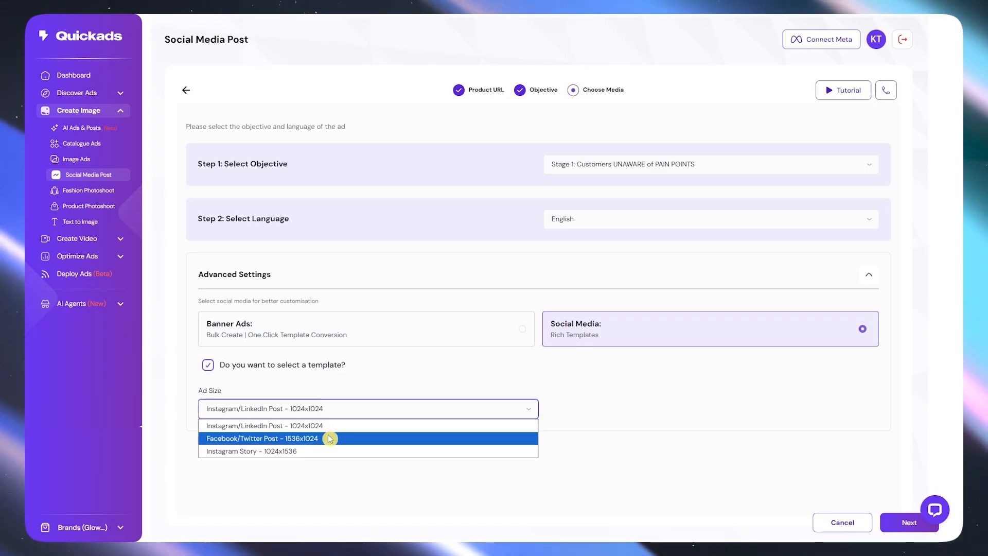
{"action": "left_click", "coordinate": [361, 371]}
{"action": "left_click", "coordinate": [431, 330]}
{"action": "left_click", "coordinate": [604, 331]}
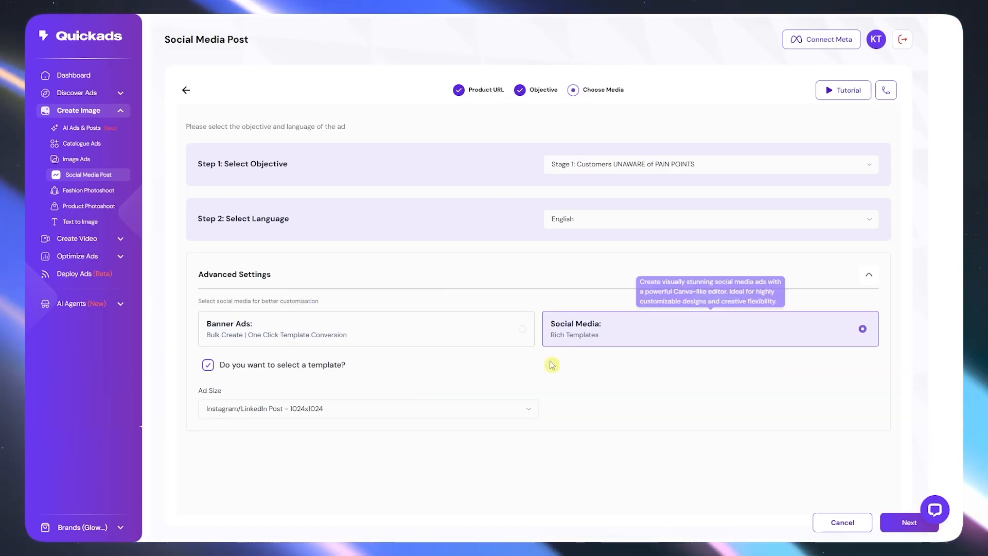
{"action": "left_click", "coordinate": [900, 524]}
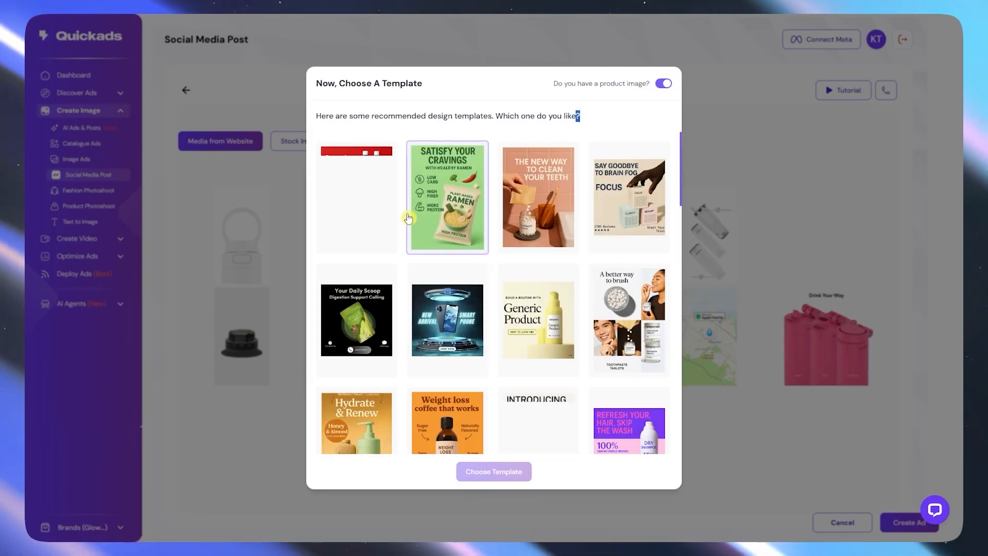
Browse the recommended design templates and choose the "Hydrate & Renew" honey and almond body wash template
{"action": "left_click", "coordinate": [612, 228]}
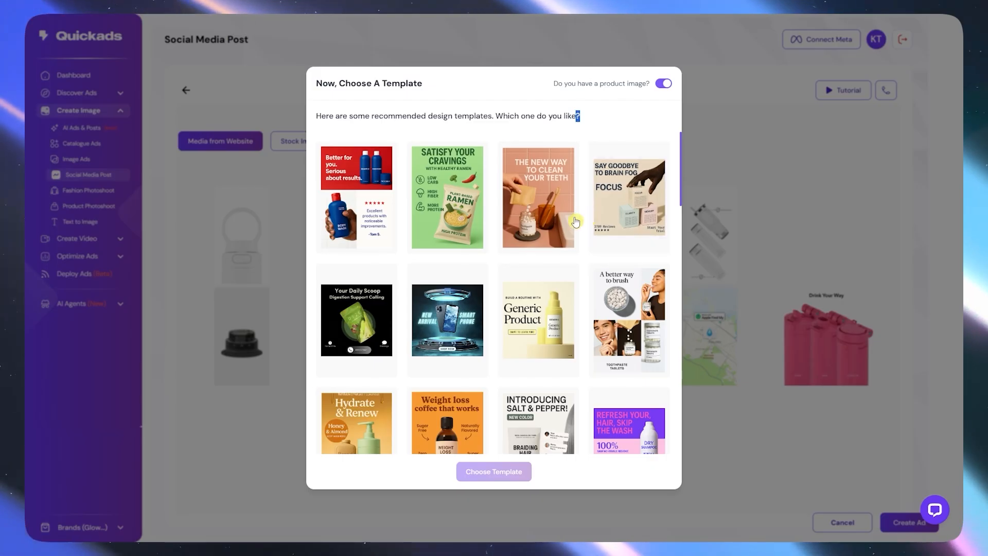
{"action": "scroll", "coordinate": [442, 215], "scroll_direction": "down", "scroll_amount": 5}
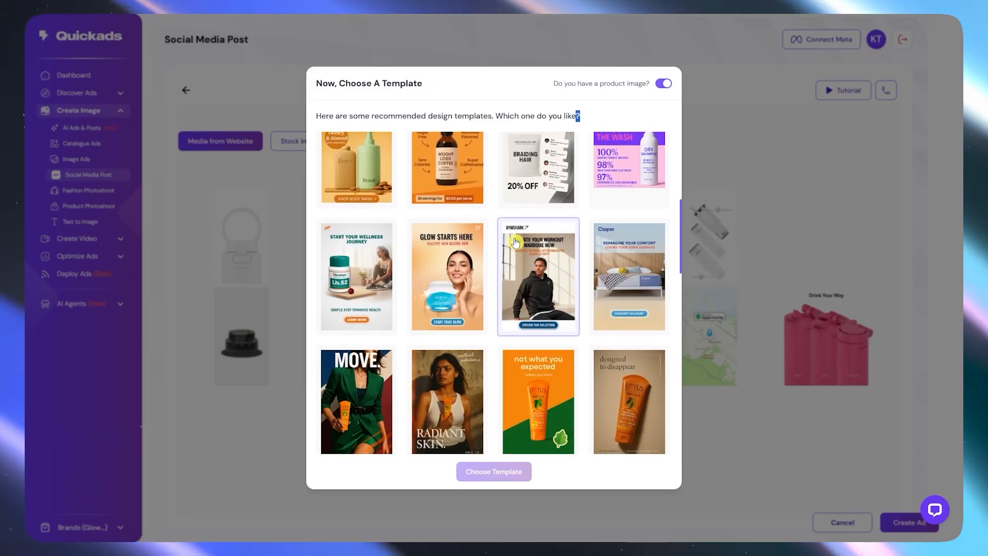
{"action": "scroll", "coordinate": [353, 362], "scroll_direction": "up", "scroll_amount": 4}
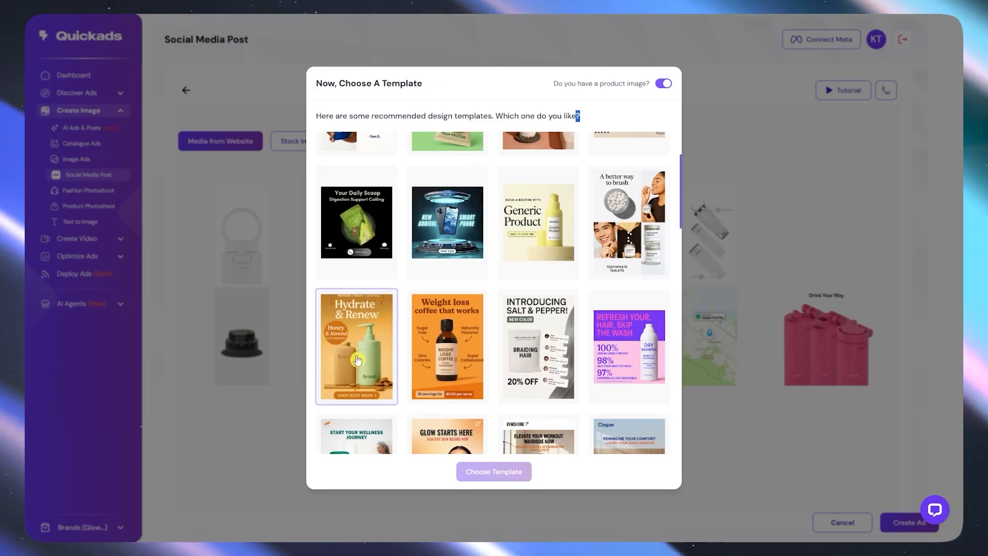
{"action": "left_click", "coordinate": [355, 360]}
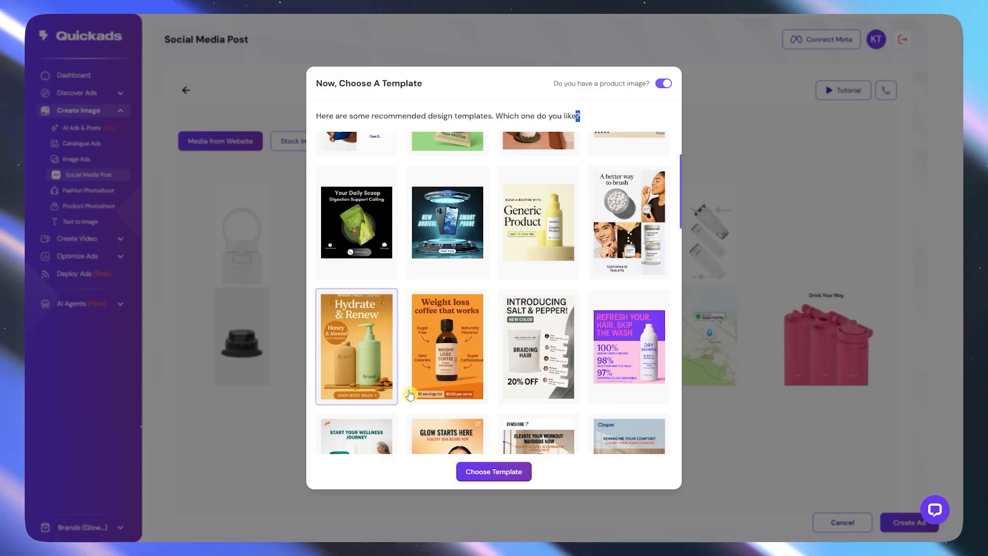
{"action": "left_click", "coordinate": [502, 471]}
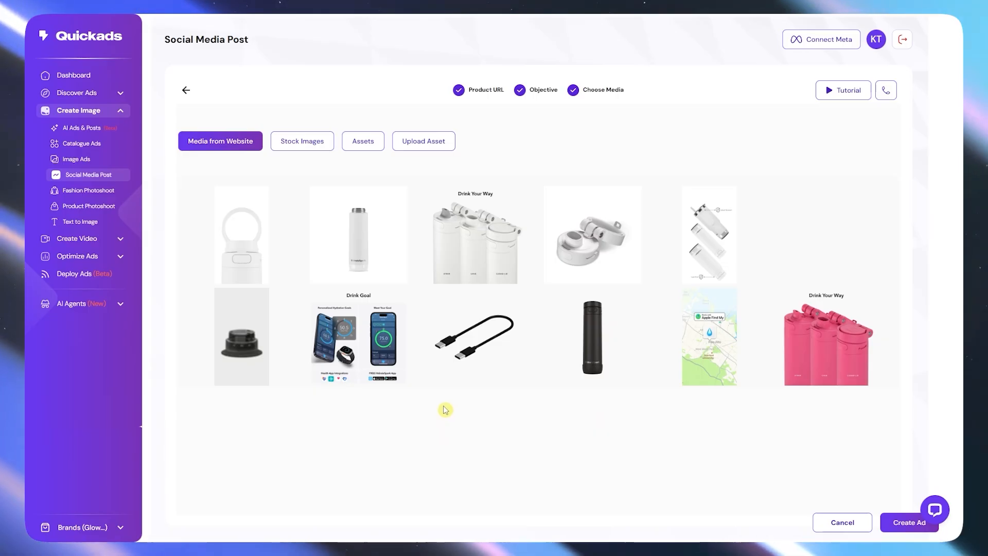
Select the website image "Drink Your Way" with the three white bottles and create the ad
{"action": "left_click", "coordinate": [589, 340]}
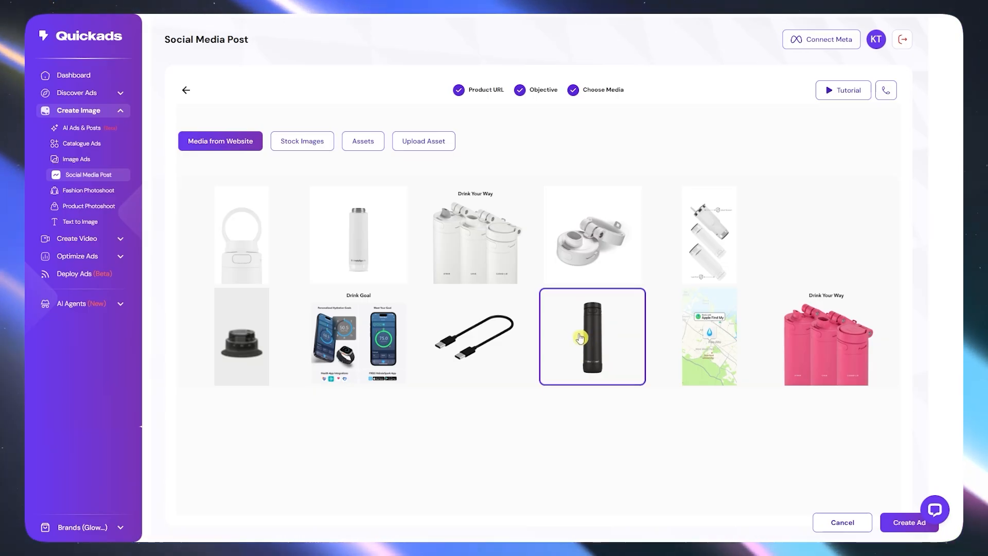
{"action": "left_click", "coordinate": [491, 219]}
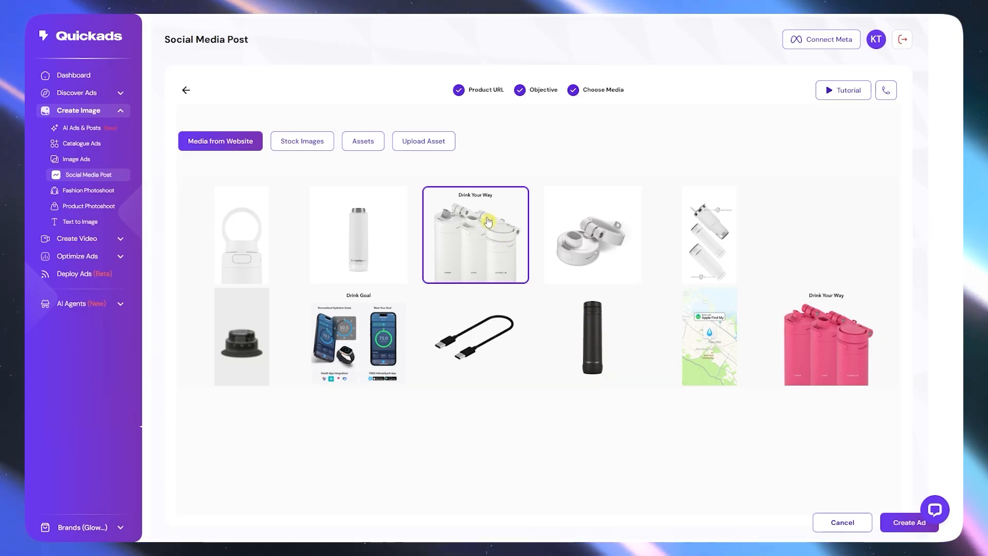
{"action": "left_click", "coordinate": [900, 521]}
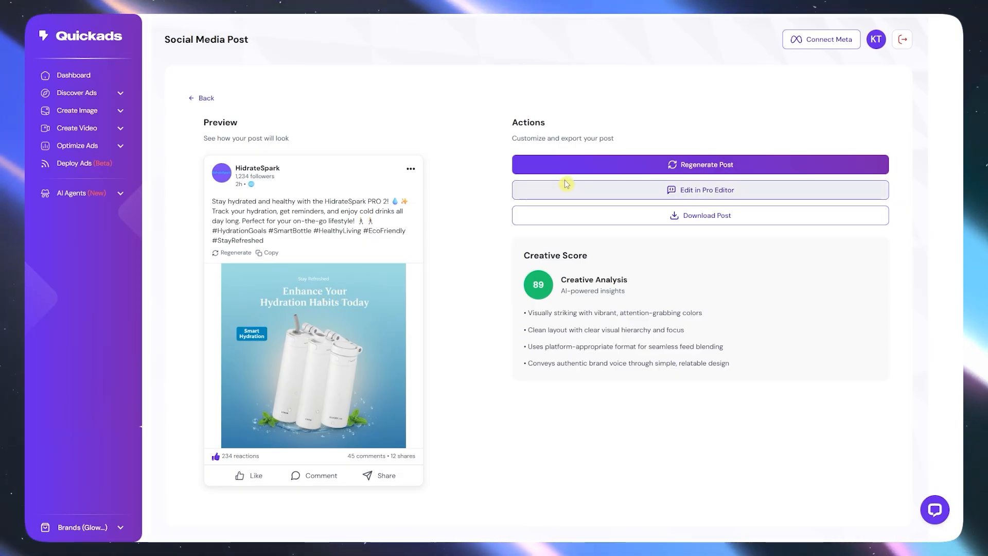
Review the post's available actions and inspect its image in the Pro Editor, closing the editor without making an edit
{"action": "left_click_drag", "start_coordinate": [518, 125], "coordinate": [580, 128]}
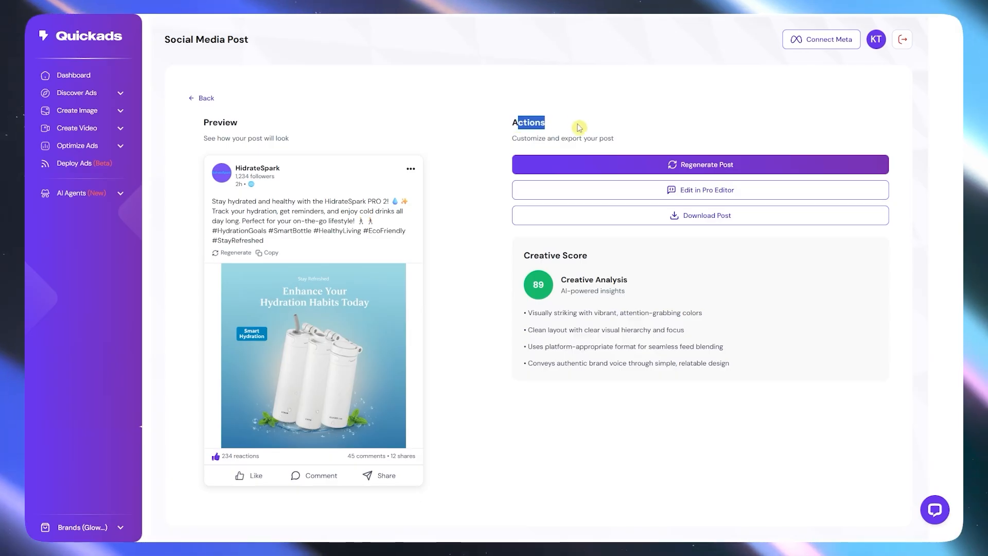
{"action": "left_click", "coordinate": [595, 134]}
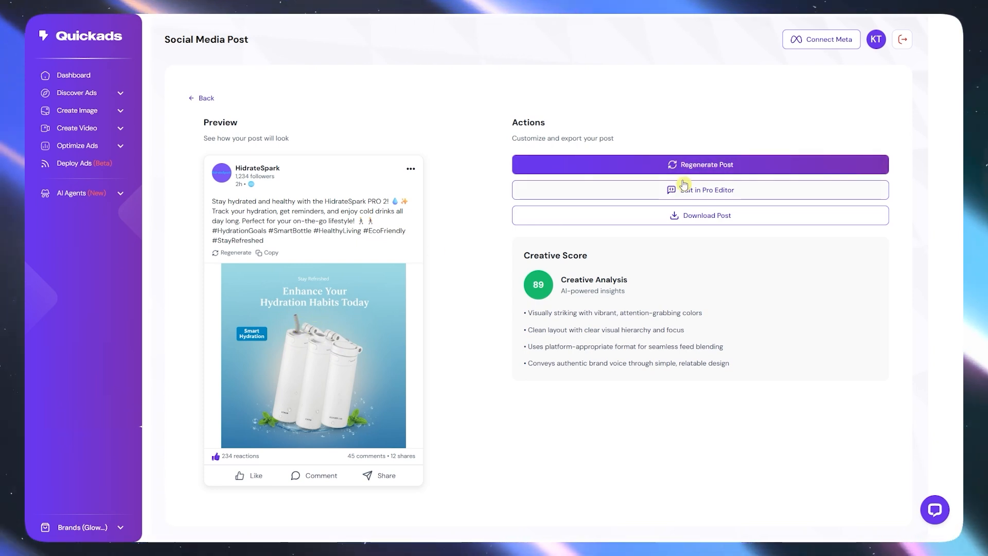
{"action": "left_click", "coordinate": [709, 192]}
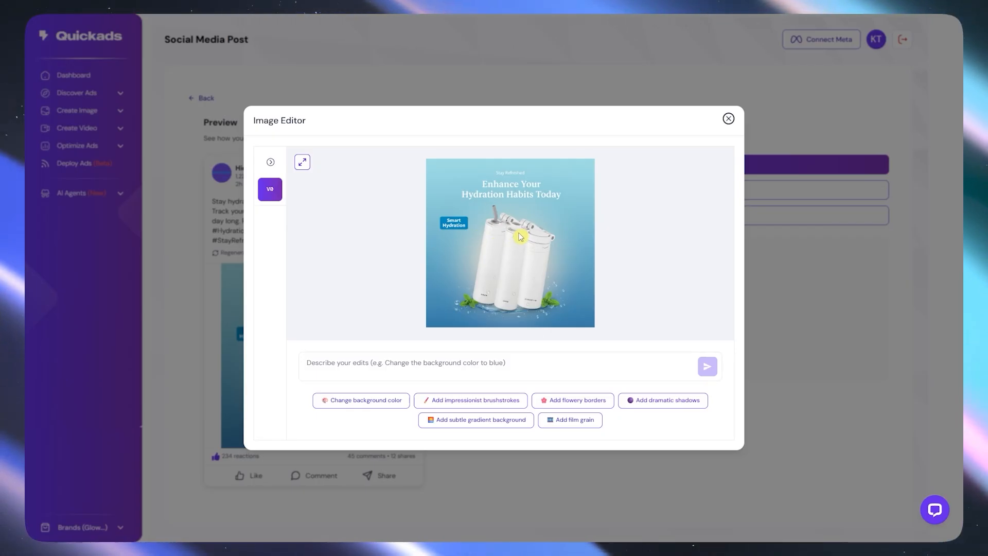
{"action": "left_click", "coordinate": [363, 371]}
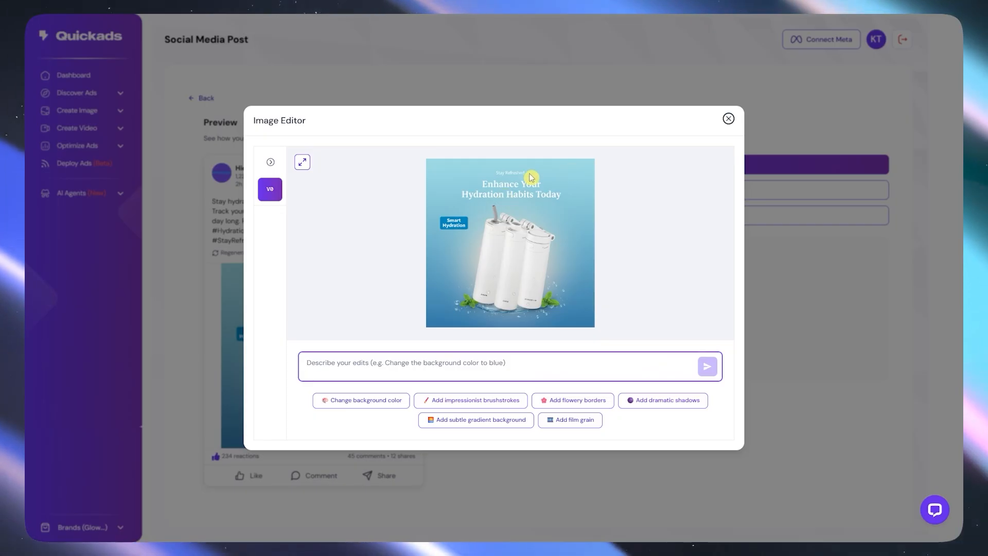
{"action": "left_click", "coordinate": [728, 119]}
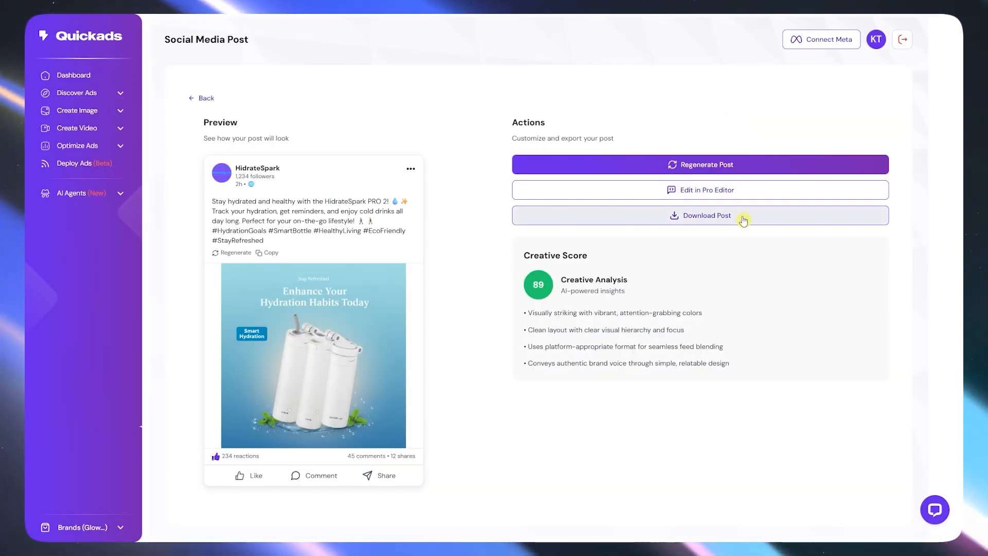
Examine the post's Creative Score and the points of its AI-powered Creative Analysis
{"action": "triple_click", "coordinate": [532, 255]}
{"action": "left_click", "coordinate": [553, 299]}
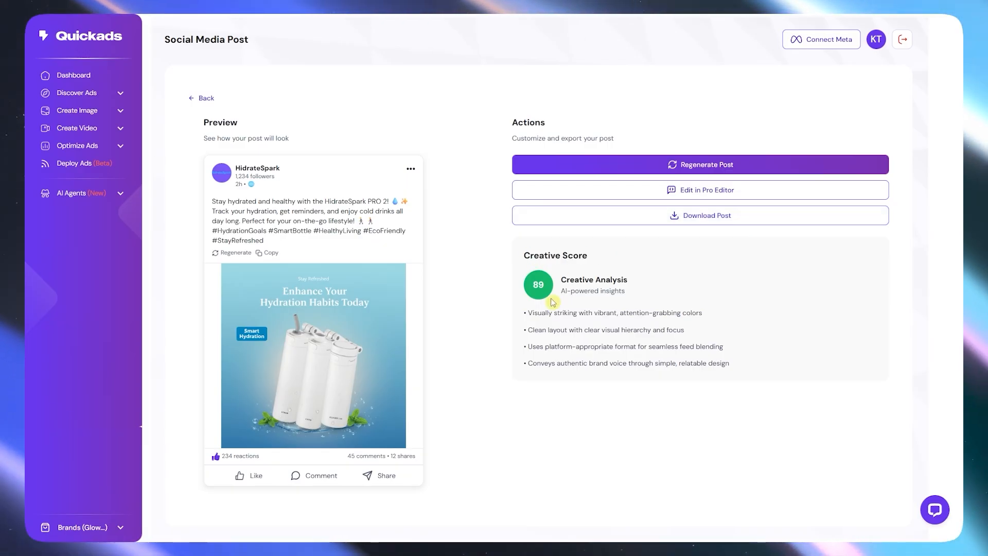
{"action": "left_click_drag", "start_coordinate": [566, 312], "coordinate": [726, 361]}
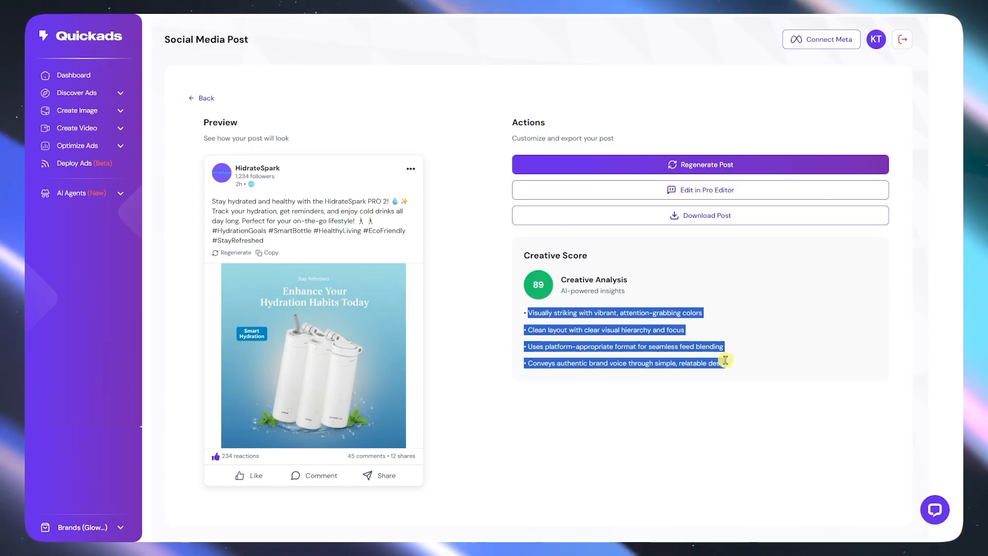
{"action": "left_click", "coordinate": [743, 361]}
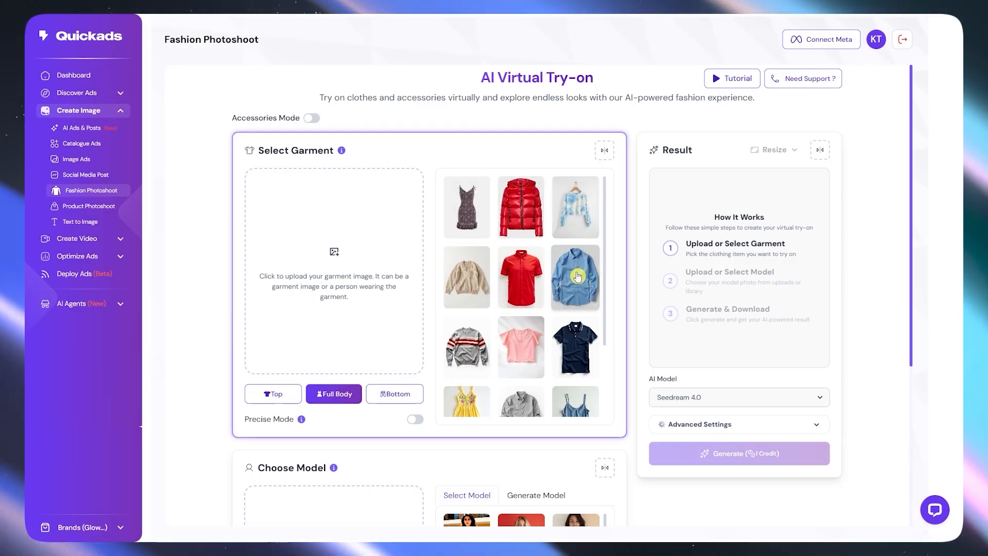
Browse the sample garments in Fashion Photoshoot and select one for the virtual try-on
{"action": "mouse_move", "coordinate": [605, 280]}
{"action": "left_mouse_down"}
{"action": "mouse_move", "coordinate": [607, 377]}
{"action": "mouse_move", "coordinate": [610, 261]}
{"action": "left_mouse_up"}
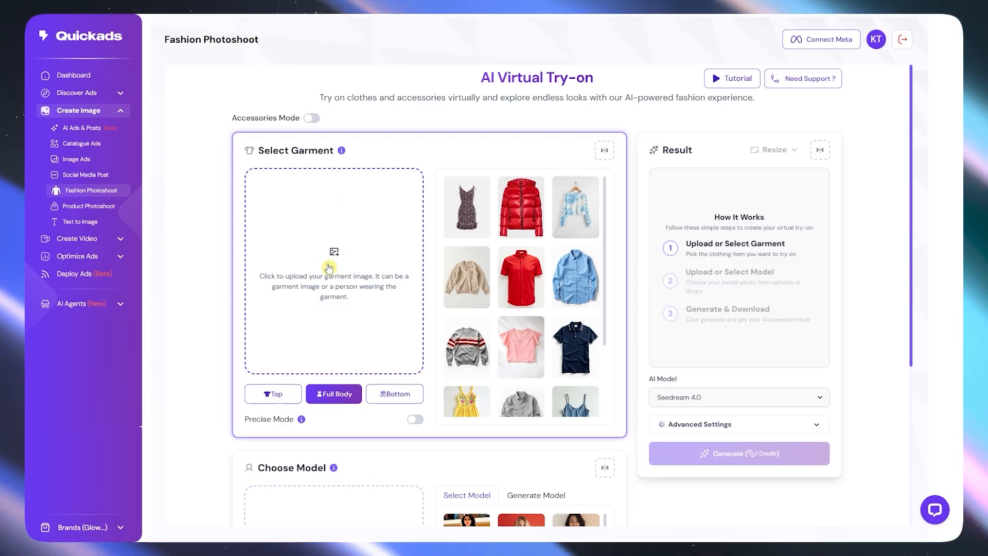
{"action": "scroll", "coordinate": [472, 251], "scroll_direction": "down", "scroll_amount": 1}
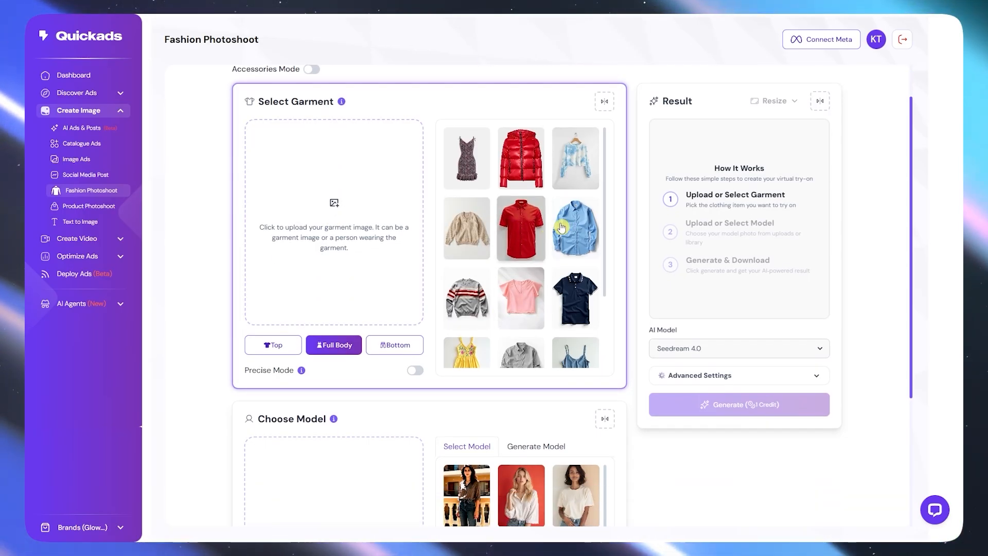
{"action": "left_click_drag", "start_coordinate": [606, 260], "coordinate": [611, 338]}
{"action": "left_click", "coordinate": [570, 200]}
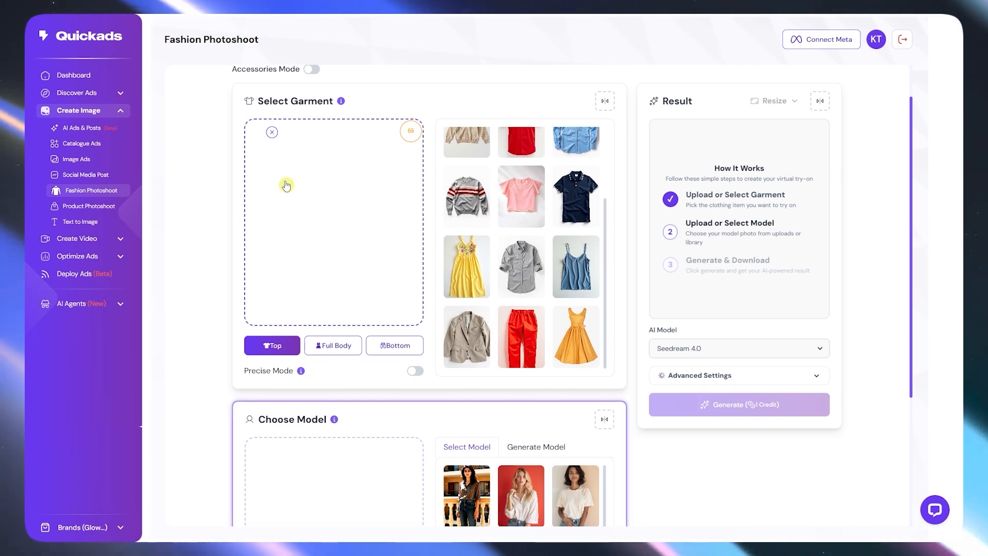
Turn on Accessories Mode to look over the sample accessories, and switch it back off
{"action": "scroll", "coordinate": [292, 164], "scroll_direction": "up", "scroll_amount": 1}
{"action": "left_click", "coordinate": [312, 120]}
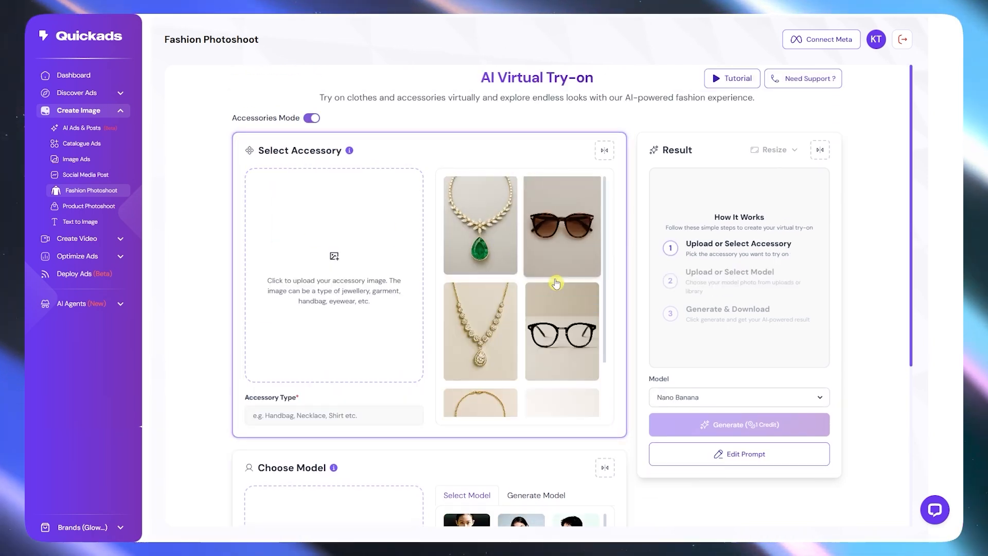
{"action": "left_click_drag", "start_coordinate": [604, 301], "coordinate": [607, 242]}
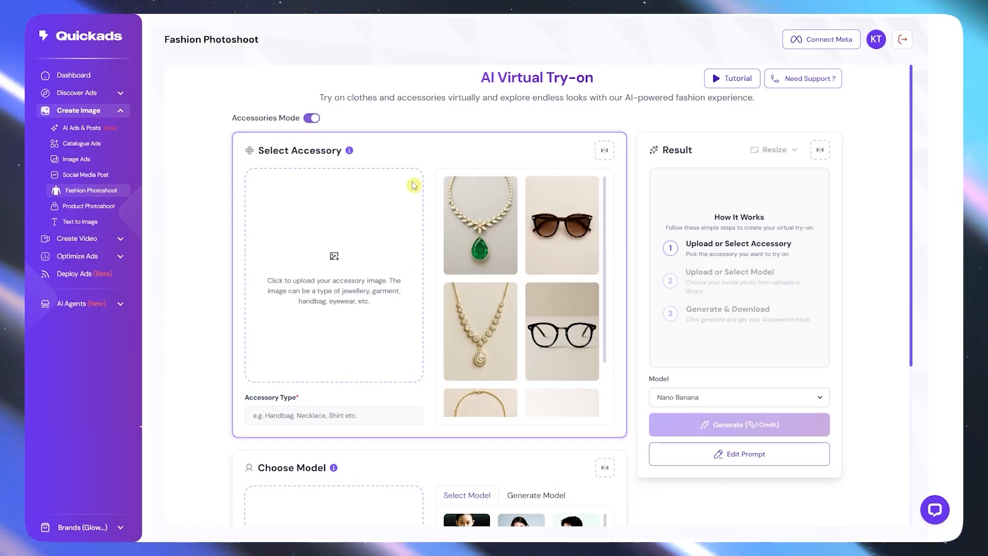
{"action": "left_click", "coordinate": [314, 118]}
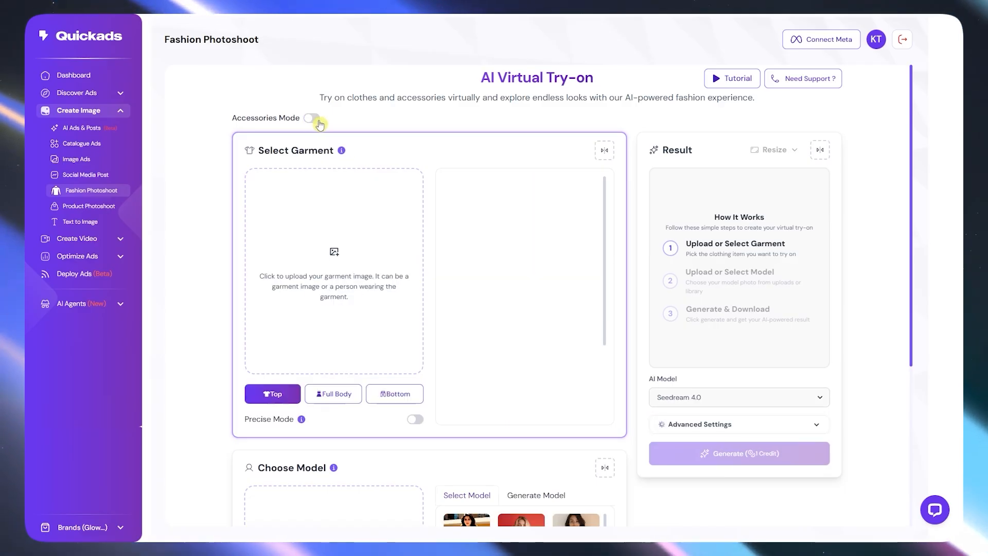
Select the navy polo shirt with white-striped collar from the sample garments as the try-on garment
{"action": "scroll", "coordinate": [453, 273], "scroll_direction": "down", "scroll_amount": 2}
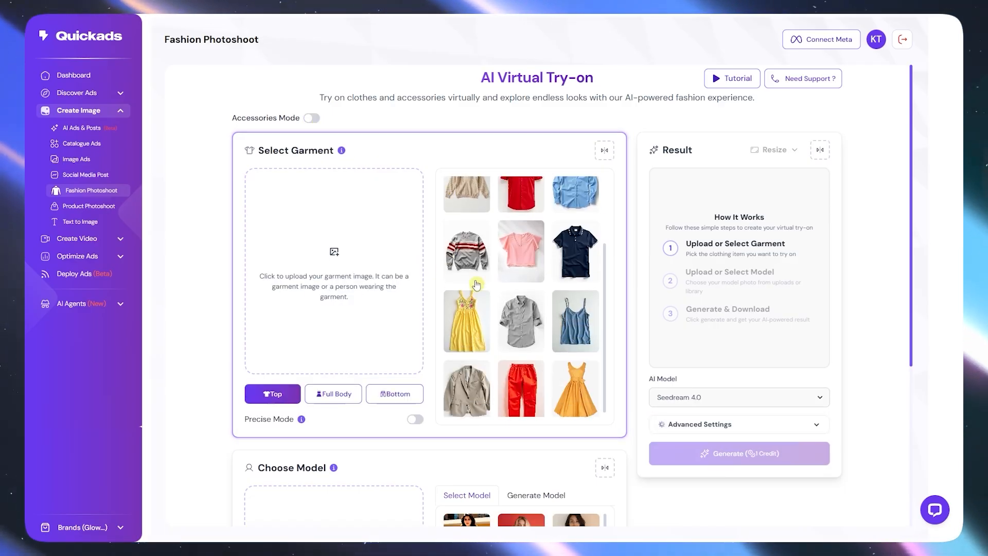
{"action": "scroll", "coordinate": [453, 273], "scroll_direction": "down", "scroll_amount": 6}
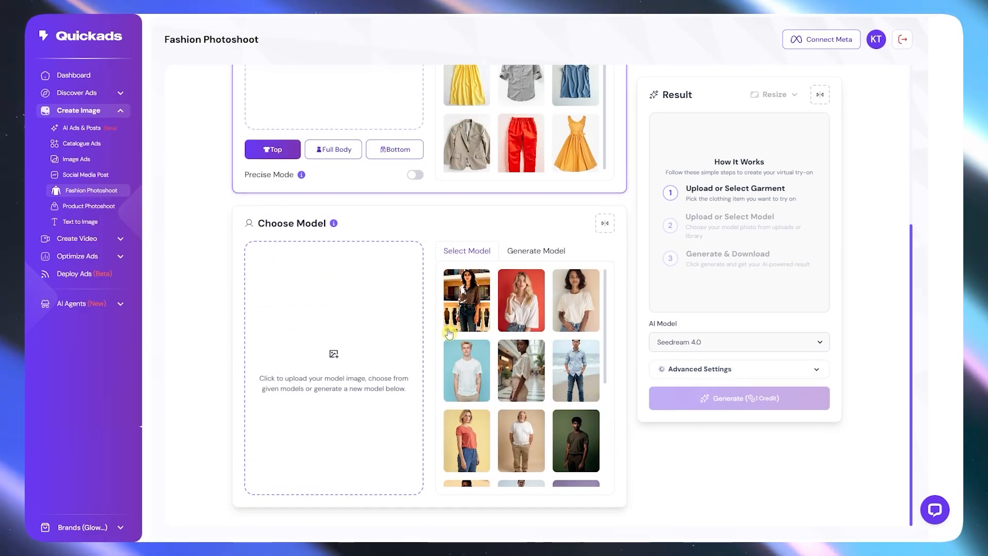
{"action": "scroll", "coordinate": [523, 170], "scroll_direction": "up", "scroll_amount": 5}
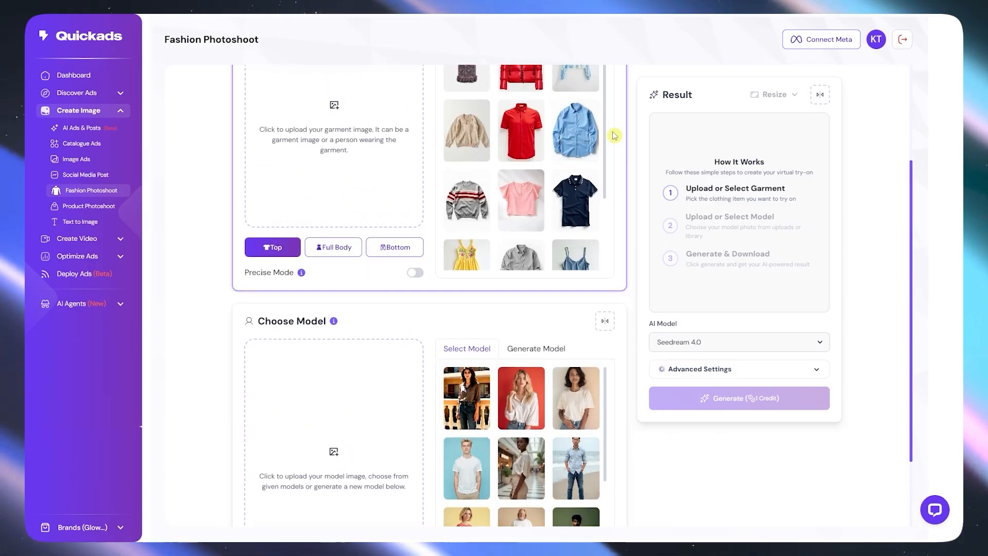
{"action": "scroll", "coordinate": [618, 132], "scroll_direction": "up", "scroll_amount": 2}
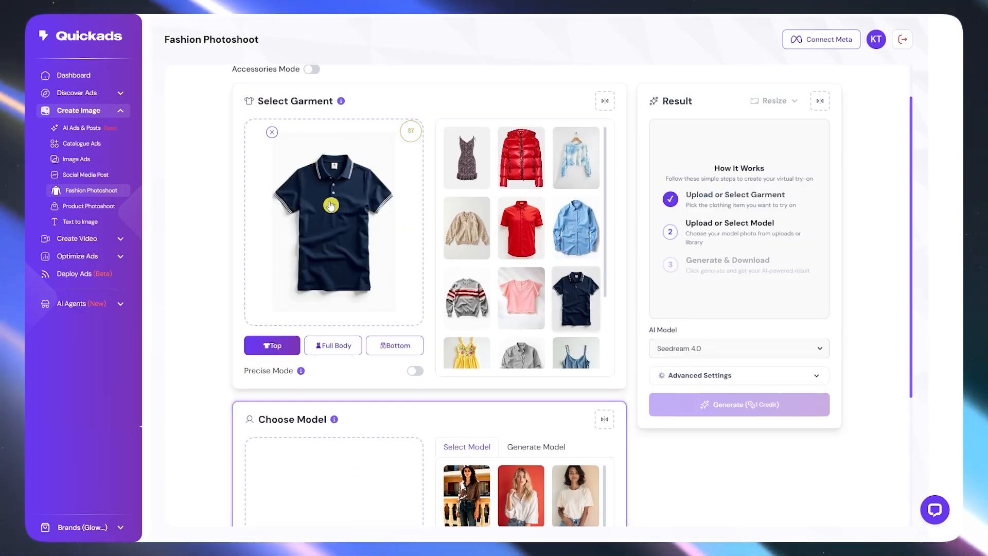
Browse the sample models and choose the blond man in a white T-shirt on a light blue background
{"action": "scroll", "coordinate": [585, 435], "scroll_direction": "down", "scroll_amount": 4}
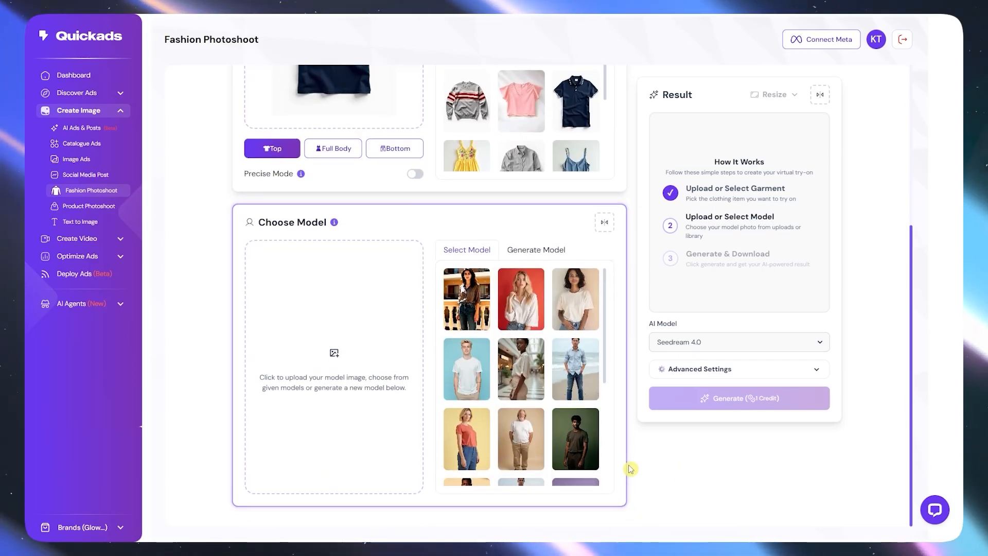
{"action": "scroll", "coordinate": [520, 360], "scroll_direction": "down", "scroll_amount": 2}
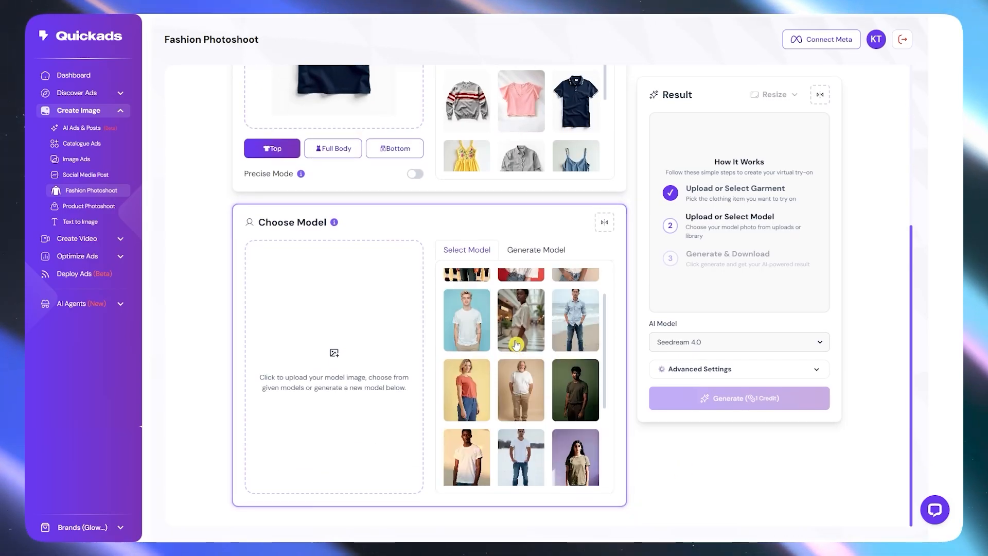
{"action": "scroll", "coordinate": [520, 350], "scroll_direction": "up", "scroll_amount": 2}
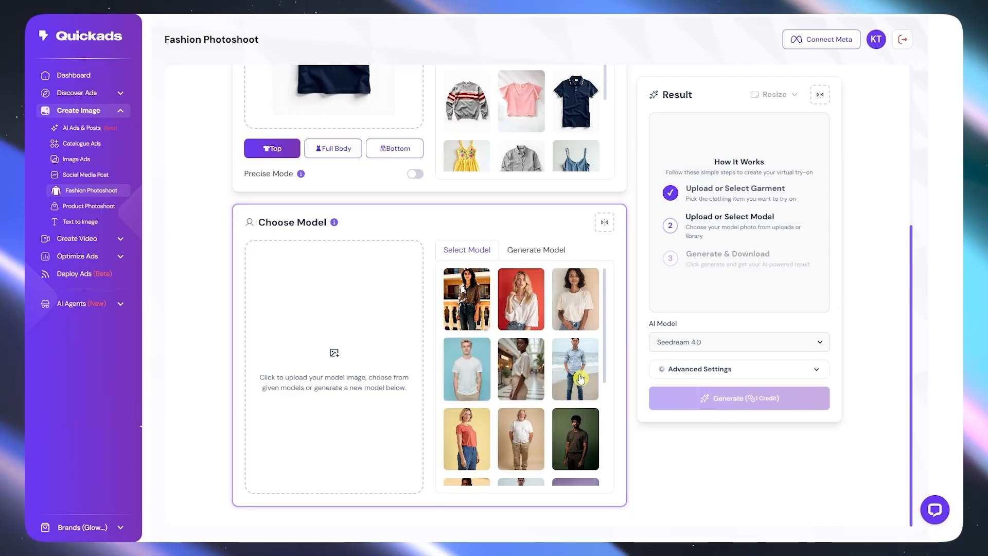
{"action": "left_click", "coordinate": [476, 373]}
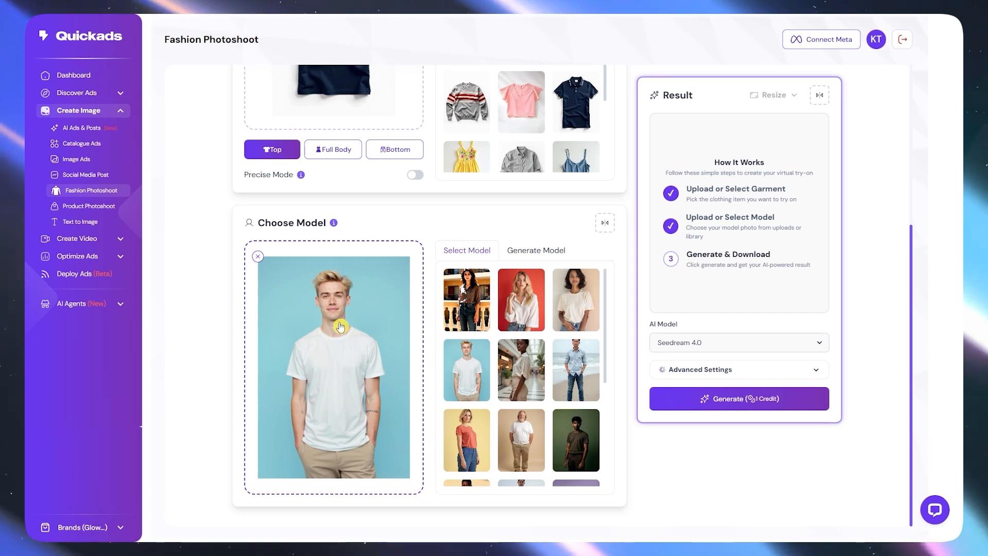
Choose Seedream 4.0 as the AI model for the virtual try-on result
{"action": "scroll", "coordinate": [779, 247], "scroll_direction": "up", "scroll_amount": 2}
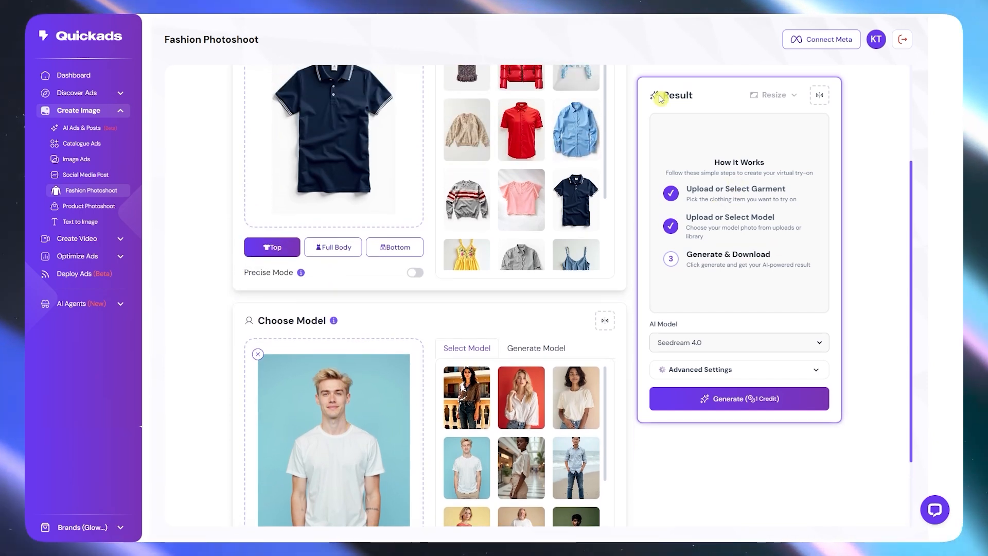
{"action": "left_click", "coordinate": [741, 344]}
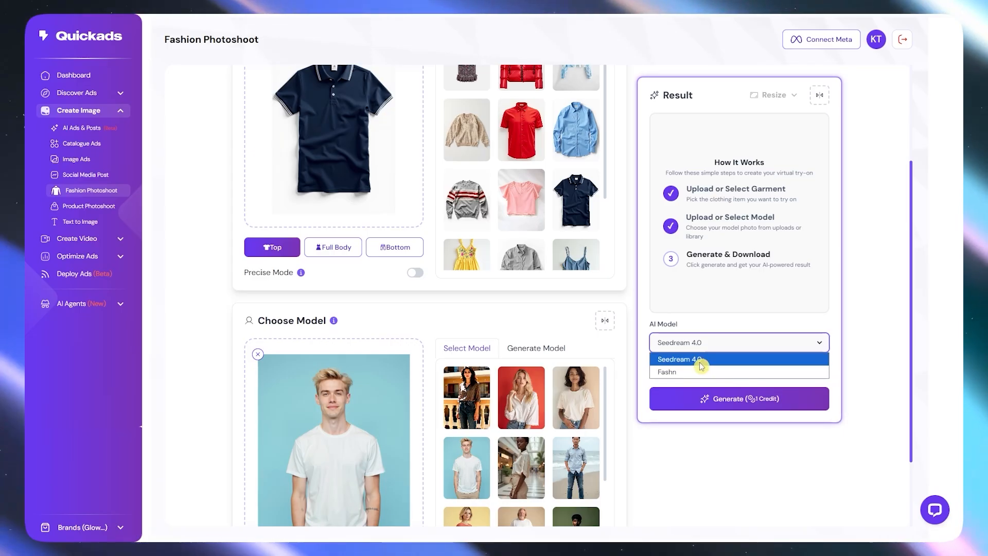
{"action": "left_click", "coordinate": [702, 363]}
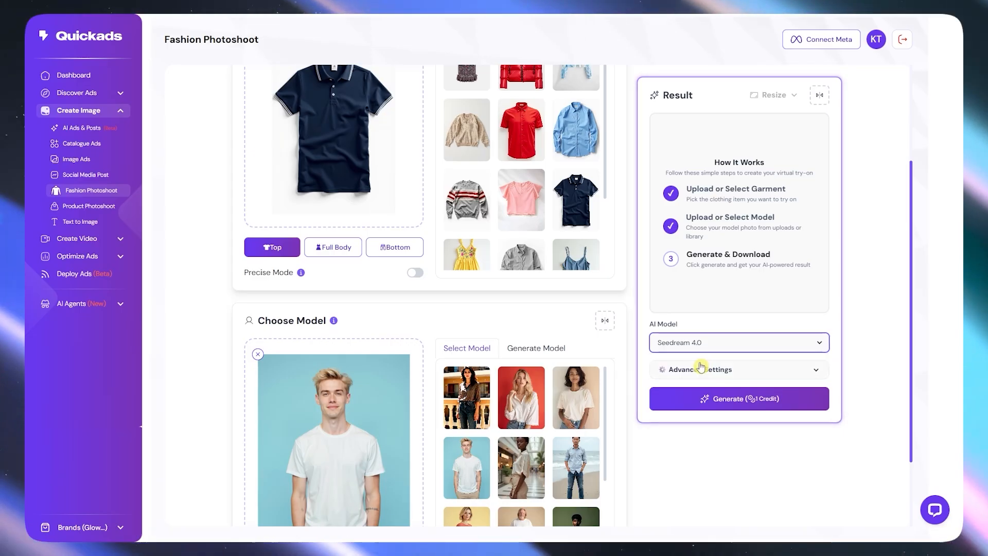
Enter a seed of 42 in the advanced settings and generate the try-on image
{"action": "left_click", "coordinate": [813, 370]}
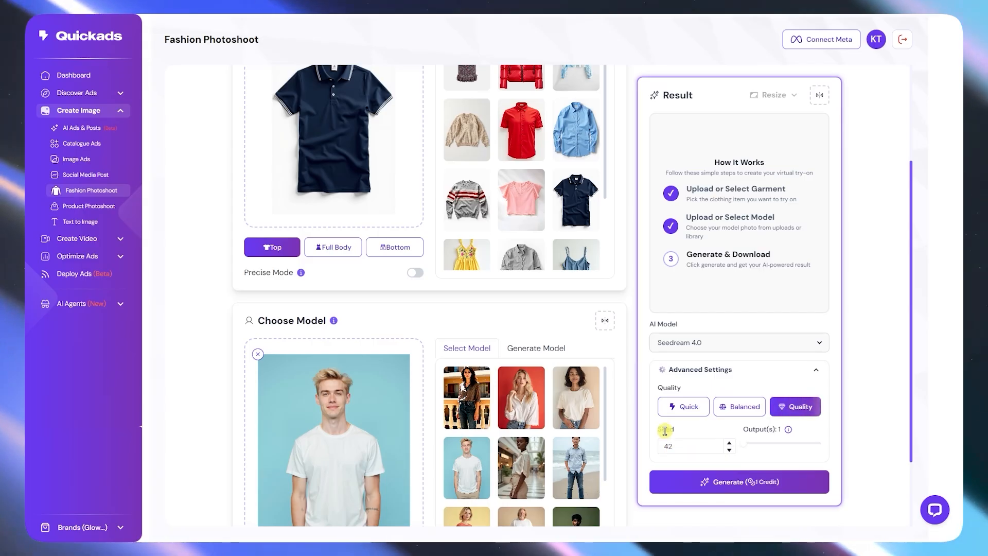
{"action": "left_click_drag", "start_coordinate": [662, 430], "coordinate": [676, 433]}
{"action": "left_click", "coordinate": [673, 447]}
{"action": "type", "text": "42"}
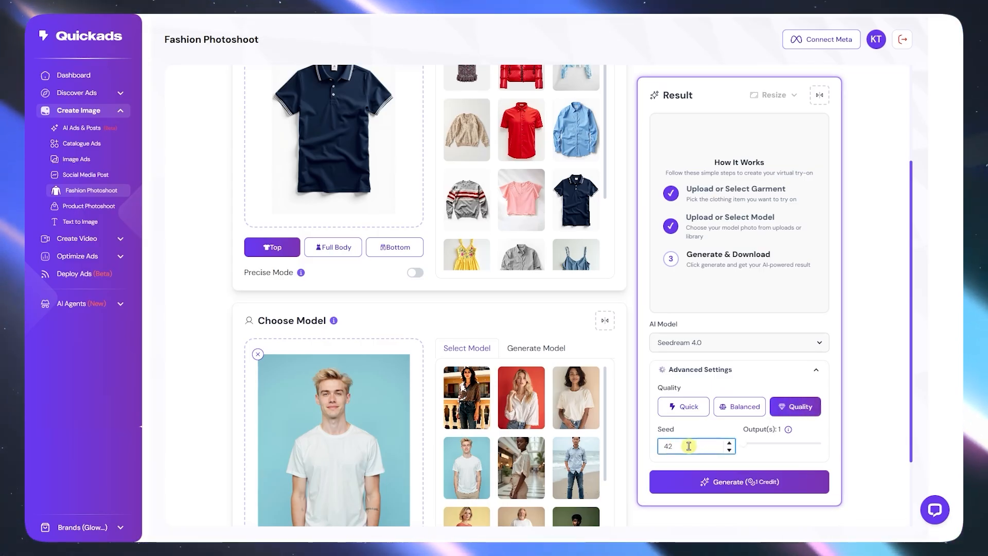
{"action": "left_click", "coordinate": [768, 488]}
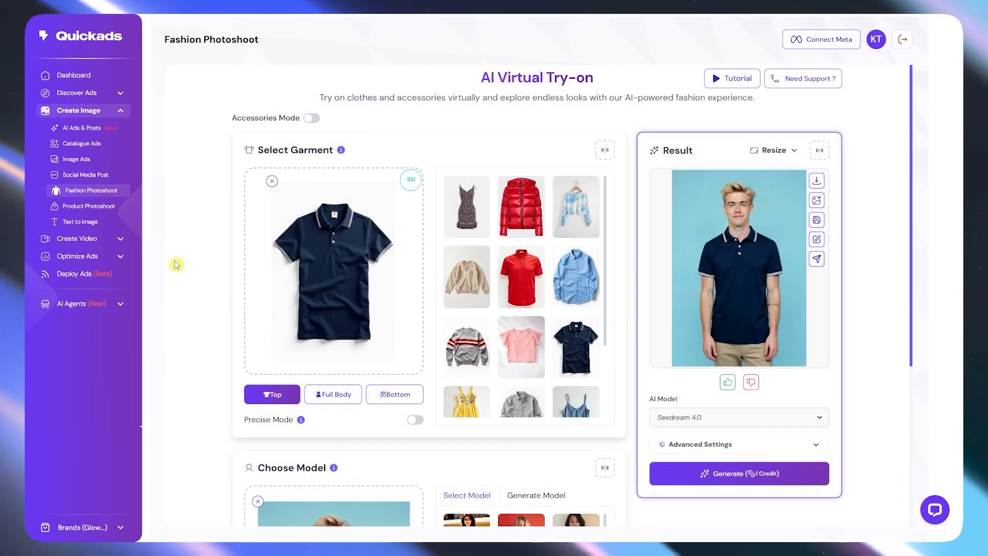
Inspect the generated try-on image and the social media formats offered for resizing it
{"action": "scroll", "coordinate": [282, 410], "scroll_direction": "down", "scroll_amount": 5}
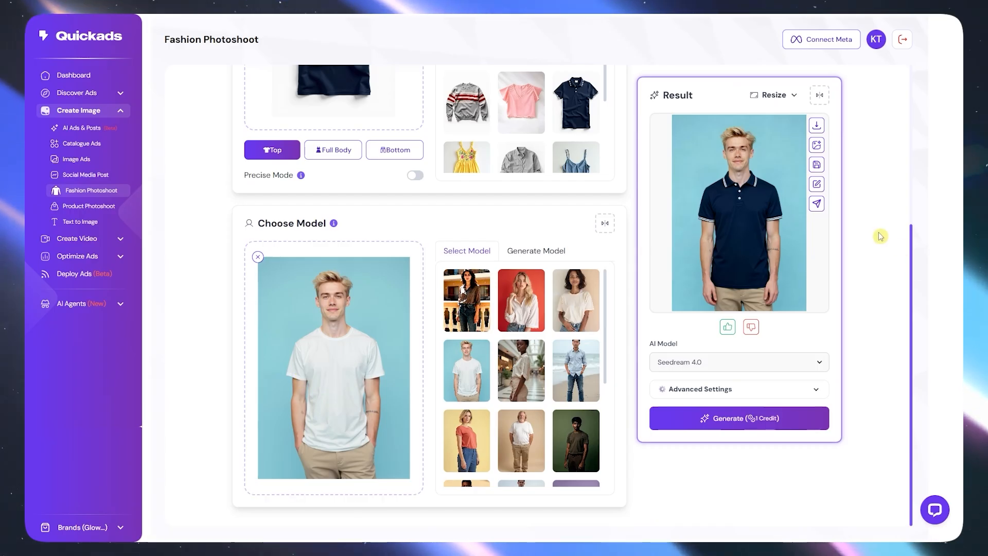
{"action": "scroll", "coordinate": [666, 276], "scroll_direction": "up", "scroll_amount": 5}
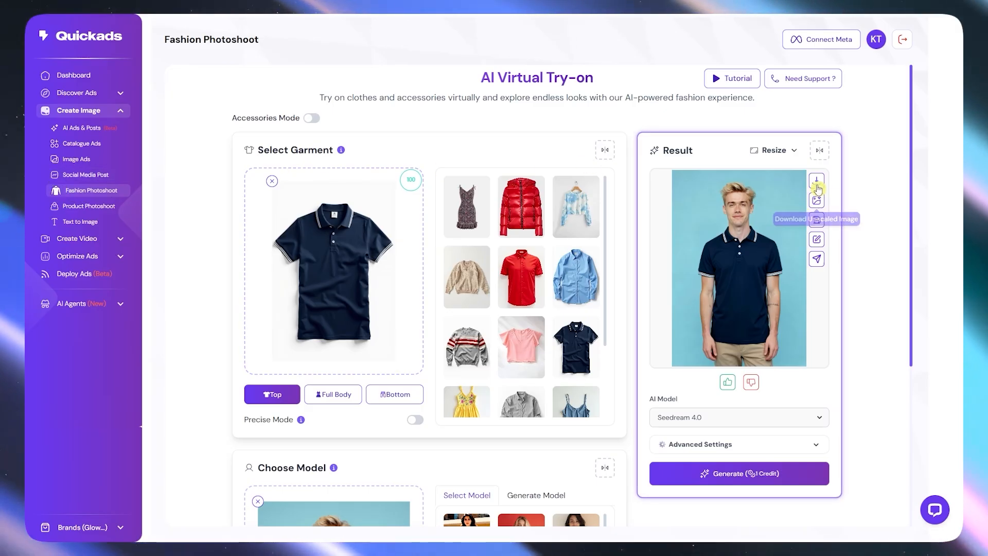
{"action": "left_click", "coordinate": [782, 157]}
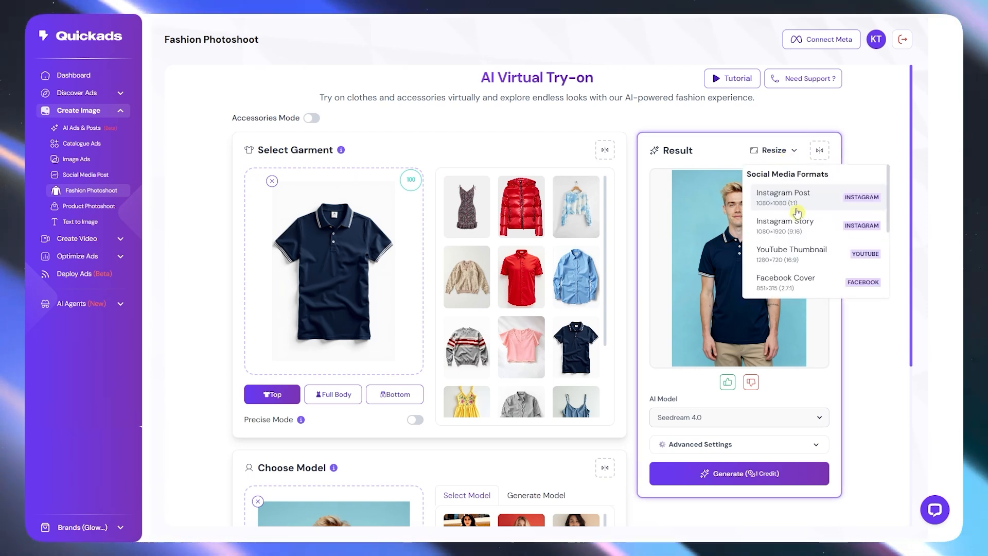
{"action": "left_click", "coordinate": [826, 250]}
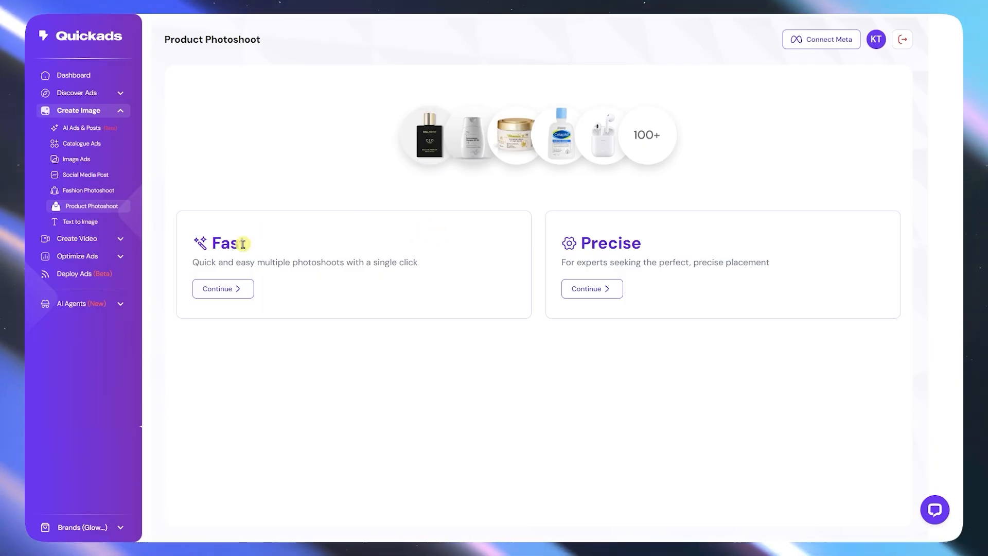
Start a Fast product photoshoot and upload the HidrateSpark smart bottle image as the product
{"action": "left_click", "coordinate": [221, 288]}
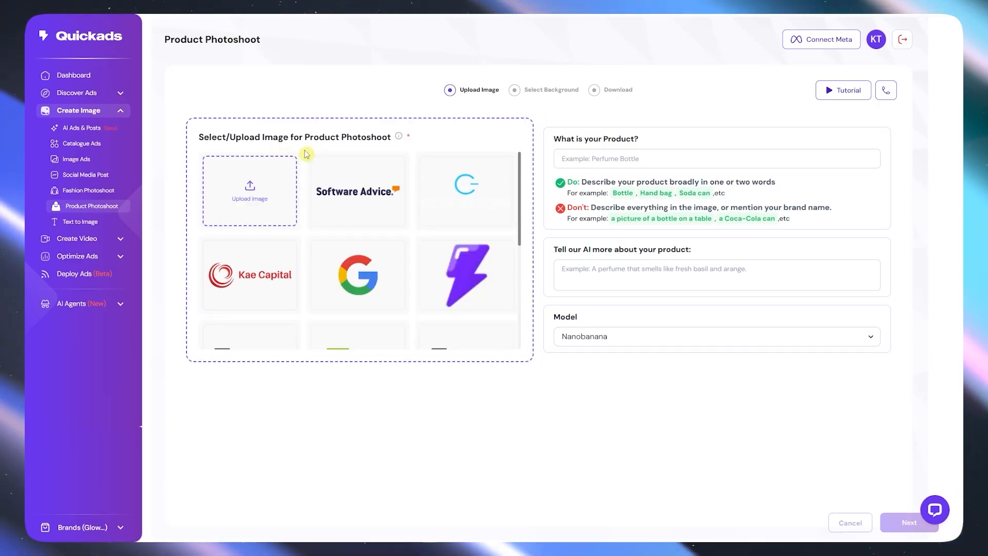
{"action": "left_click", "coordinate": [250, 199]}
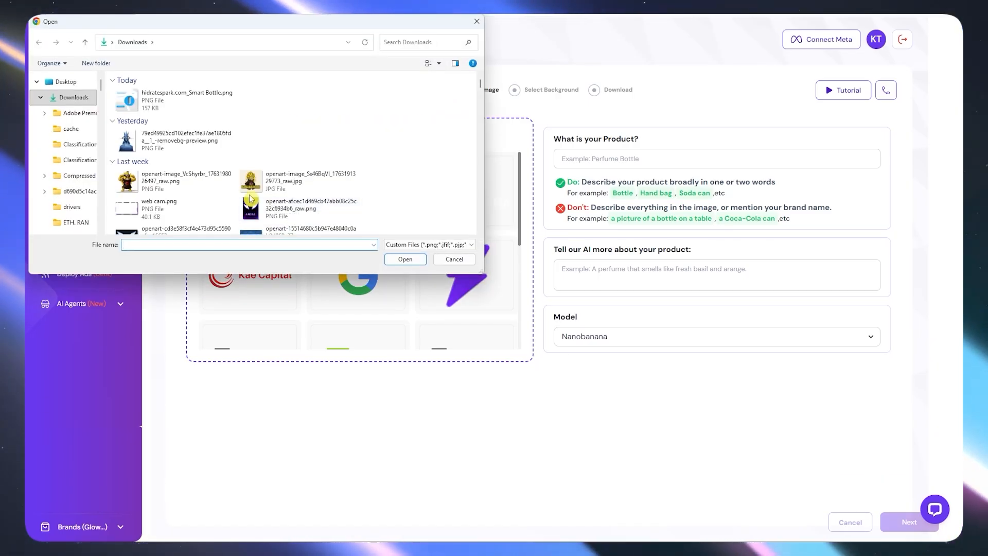
{"action": "left_click", "coordinate": [477, 21]}
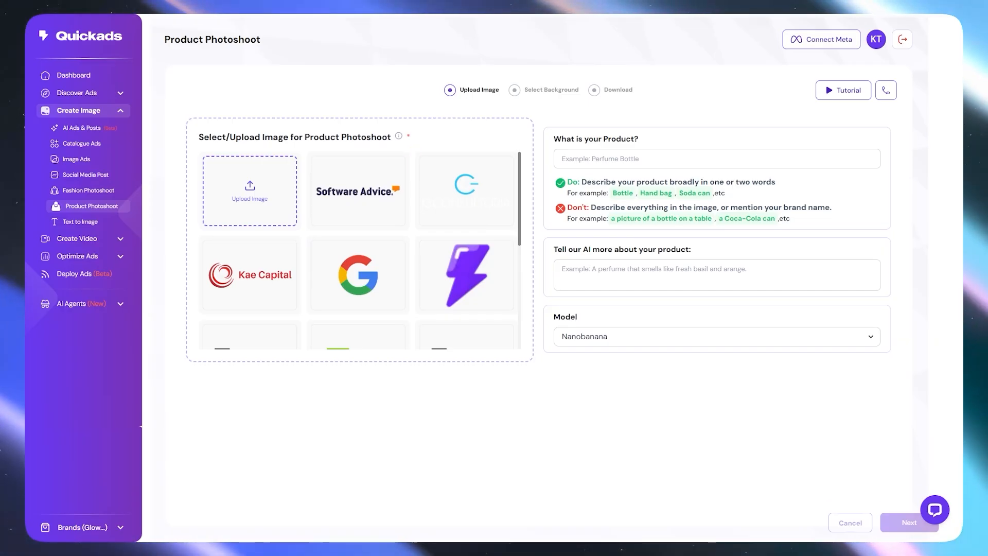
{"action": "left_click_drag", "start_coordinate": [320, 180], "coordinate": [260, 203]}
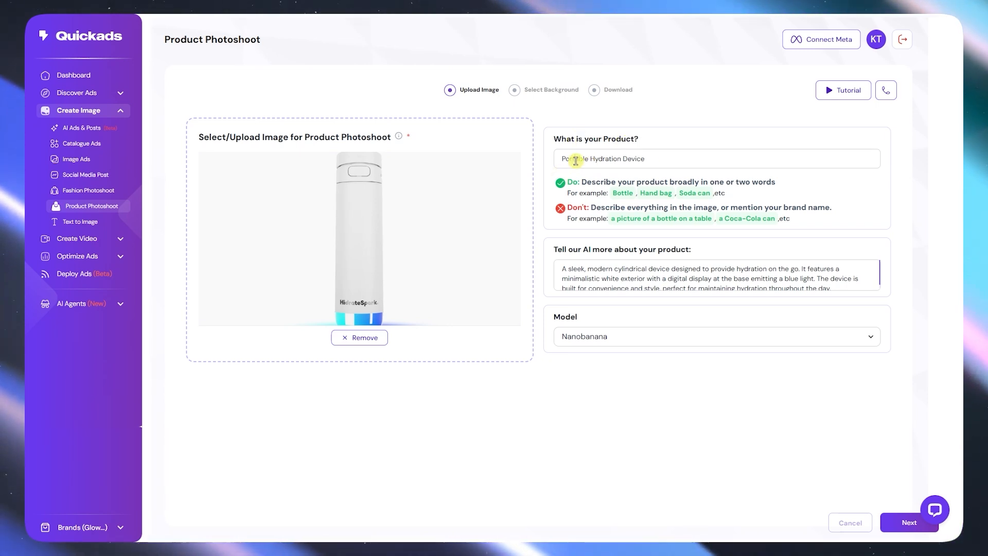
Replace the product name with "Water Bottle" and review the do and don't guidelines for describing it
{"action": "left_click_drag", "start_coordinate": [576, 161], "coordinate": [652, 158]}
{"action": "left_click", "coordinate": [650, 159]}
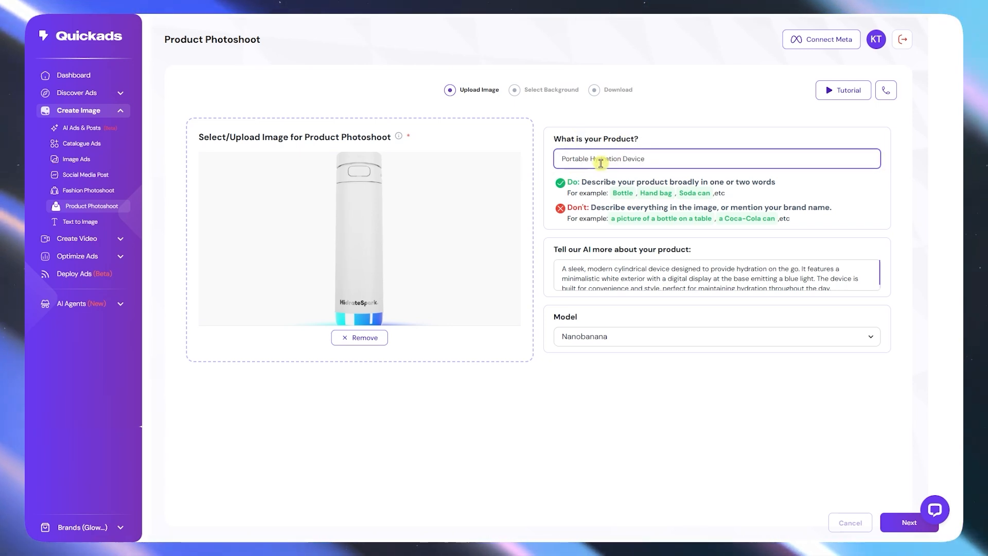
{"action": "left_click_drag", "start_coordinate": [589, 160], "coordinate": [492, 159]}
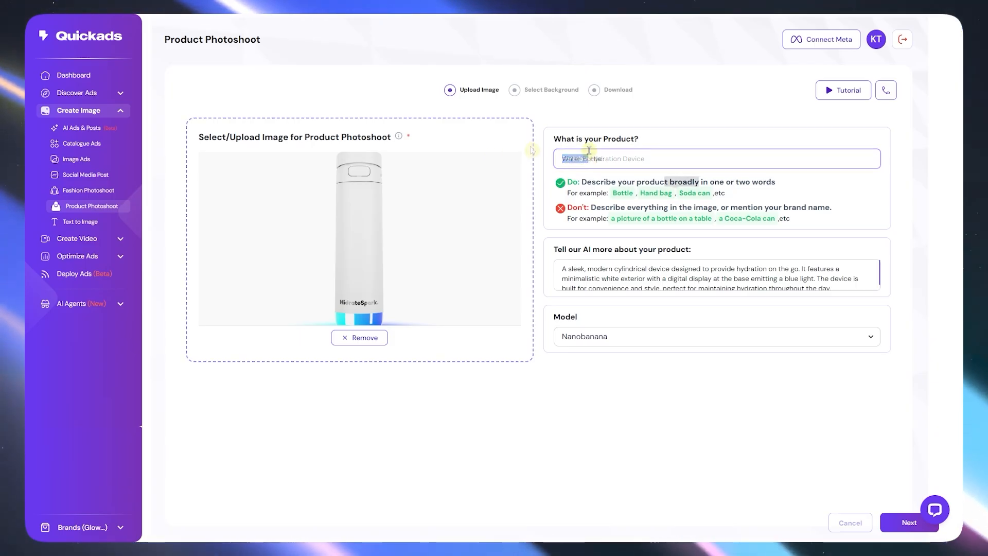
{"action": "left_click", "coordinate": [589, 154]}
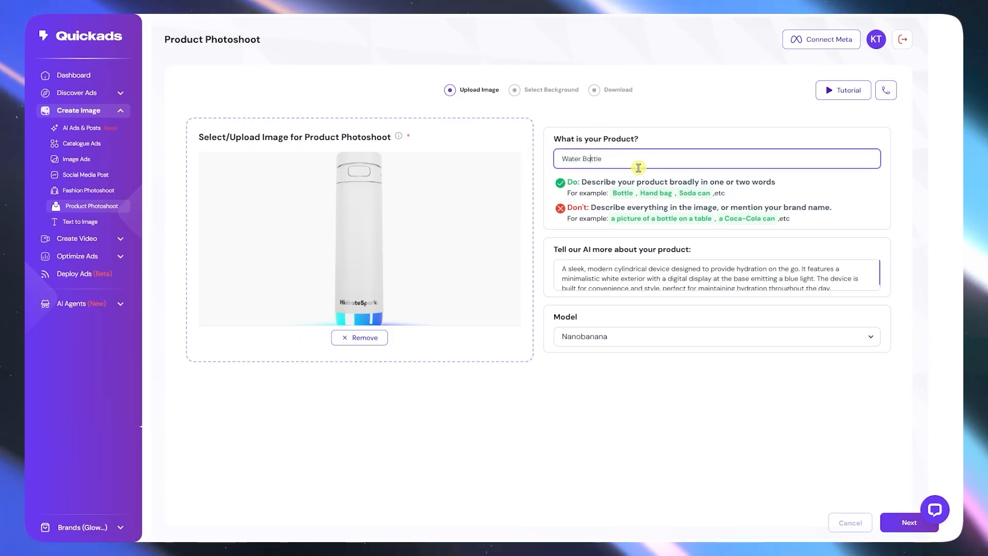
{"action": "left_click_drag", "start_coordinate": [581, 183], "coordinate": [707, 182]}
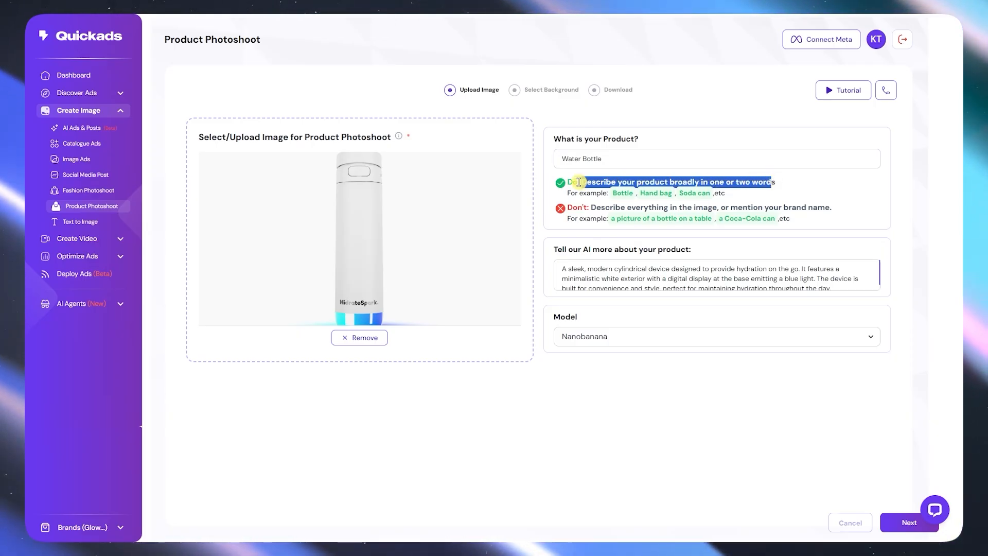
{"action": "left_click", "coordinate": [594, 159]}
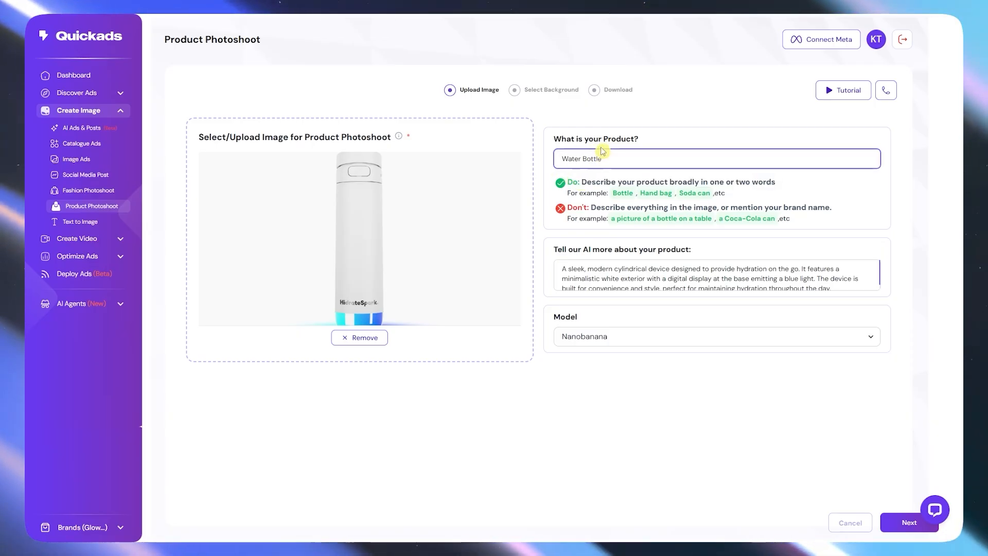
{"action": "left_click", "coordinate": [571, 182]}
{"action": "left_click_drag", "start_coordinate": [569, 207], "coordinate": [605, 210]}
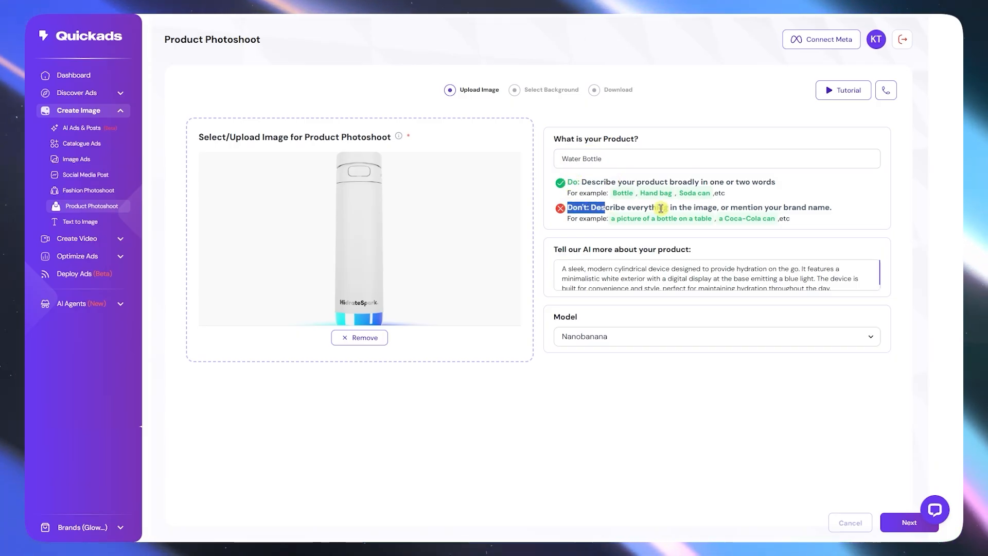
Replace the AI product details with the description copied from the HidrateSpark PRO 2 Smart Bottle product page
{"action": "left_click", "coordinate": [607, 247]}
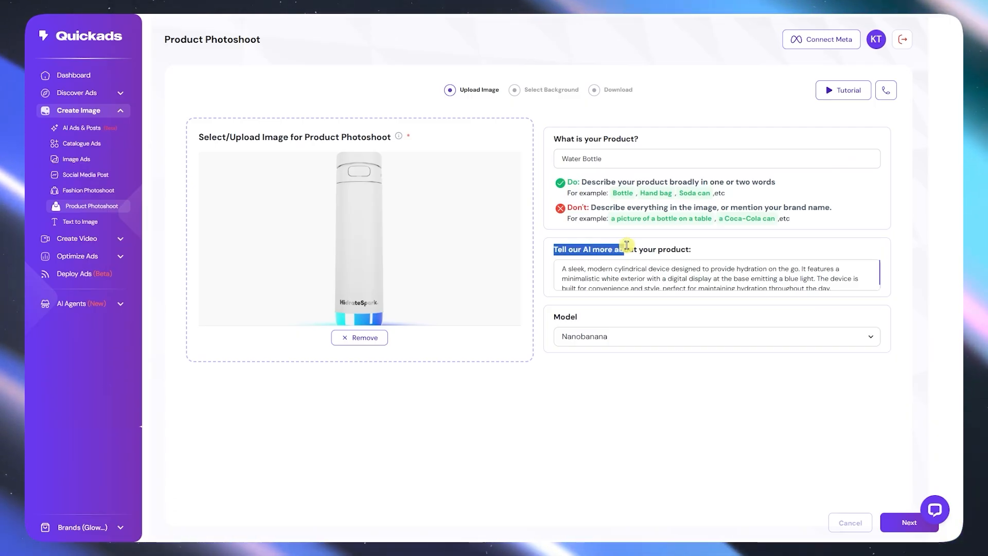
{"action": "left_click", "coordinate": [694, 254]}
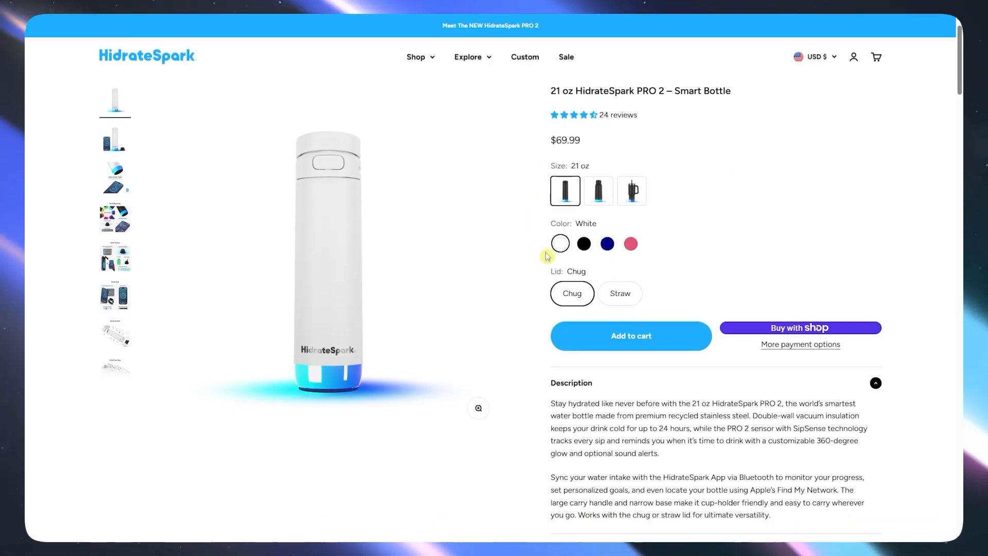
{"action": "scroll", "coordinate": [561, 258], "scroll_direction": "down", "scroll_amount": 2}
{"action": "left_click_drag", "start_coordinate": [553, 331], "coordinate": [772, 441]}
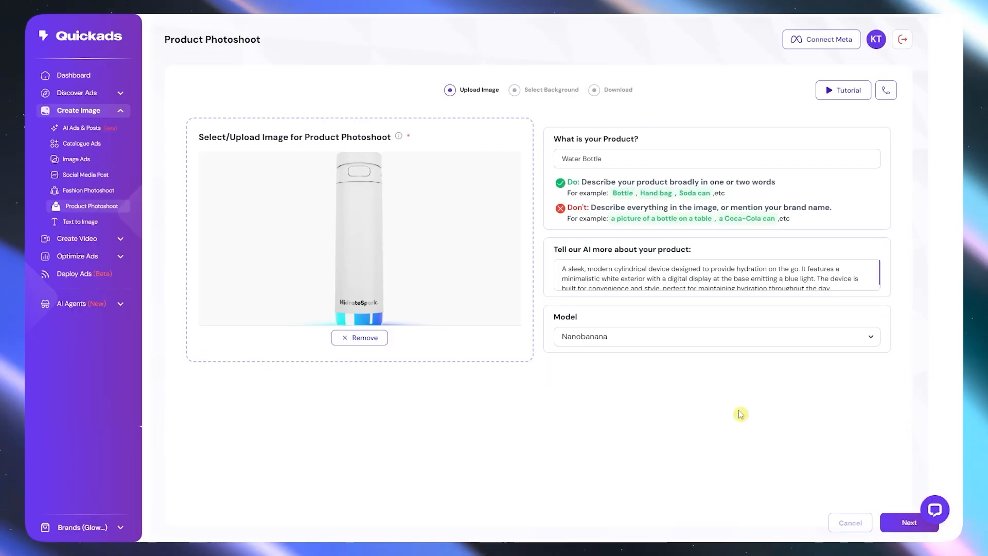
{"action": "left_click", "coordinate": [630, 283]}
{"action": "key", "text": "ctrl+a"}
{"action": "key", "text": "ctrl+v"}
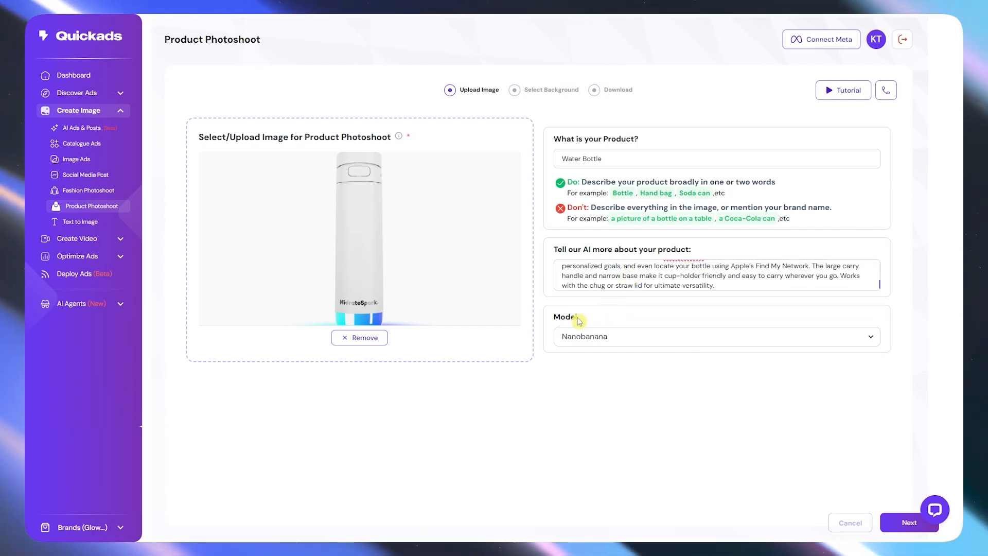
Set the photoshoot model to Seedream 4.0 and proceed to background selection
{"action": "left_click", "coordinate": [641, 338]}
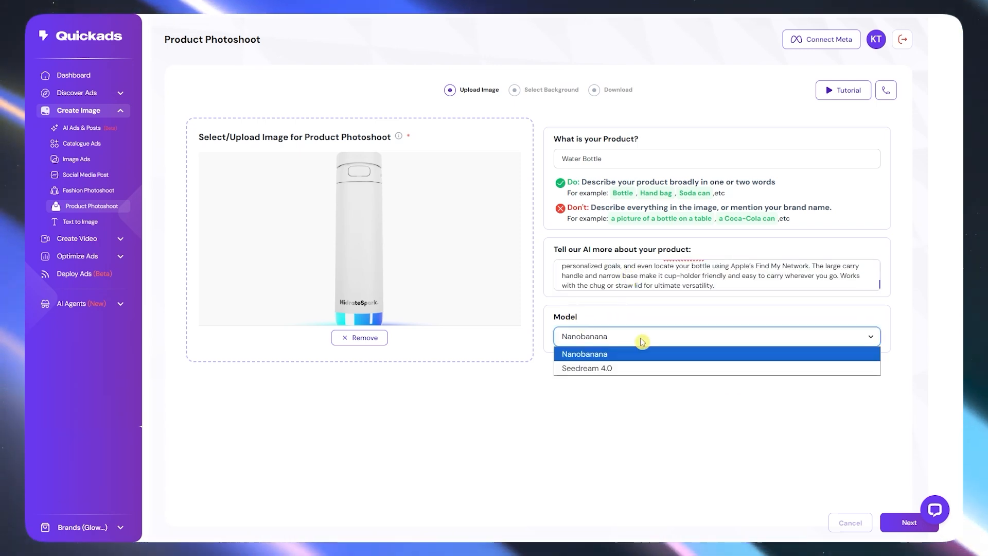
{"action": "left_click", "coordinate": [624, 369]}
{"action": "left_click", "coordinate": [606, 343]}
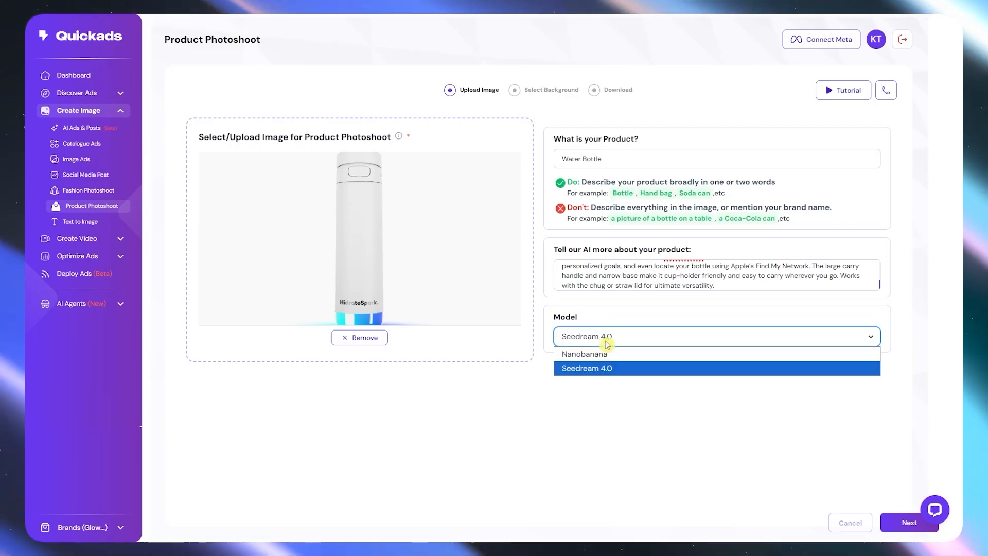
{"action": "left_click", "coordinate": [607, 415]}
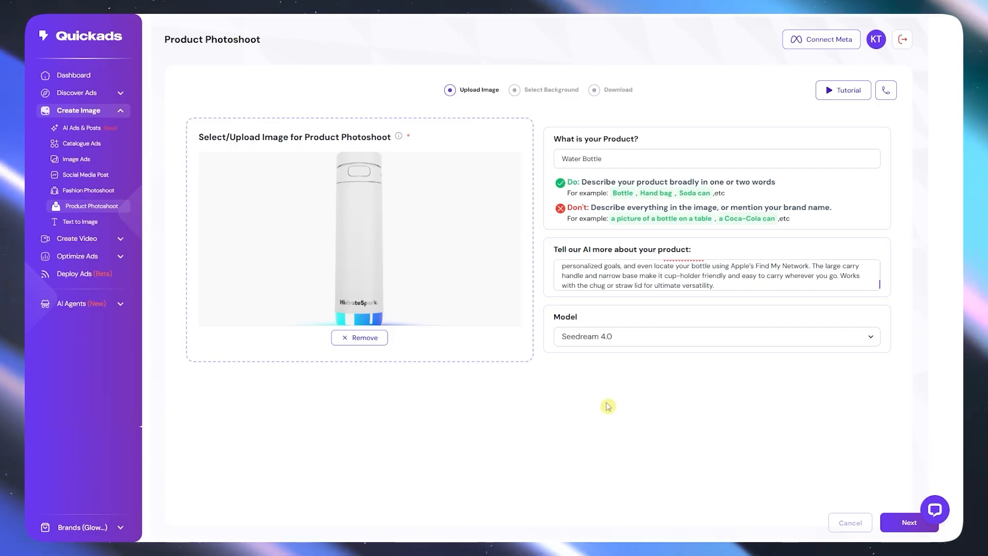
{"action": "left_click", "coordinate": [909, 525]}
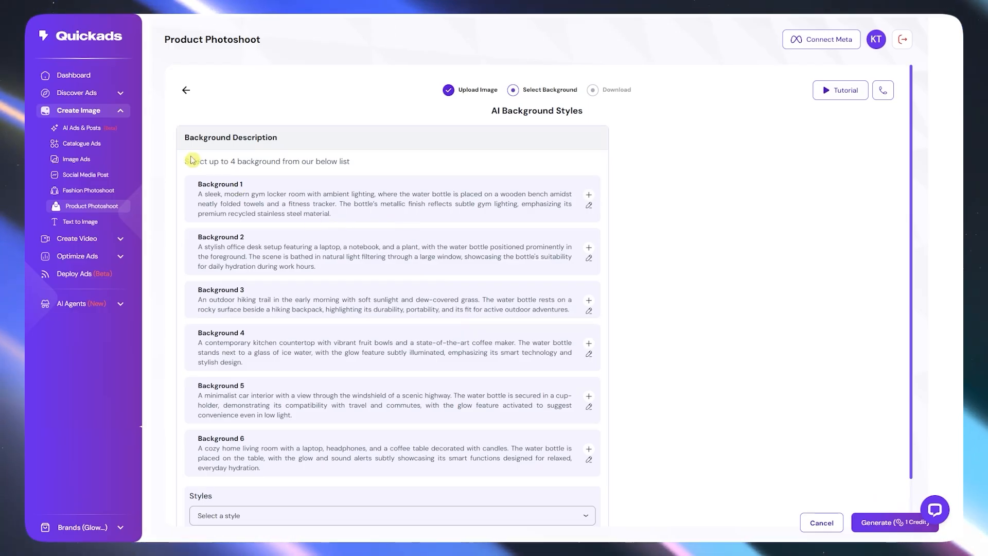
Select Background 1 with the gym locker room and Background 2 with the office desk for the photoshoot
{"action": "left_click_drag", "start_coordinate": [226, 161], "coordinate": [271, 157]}
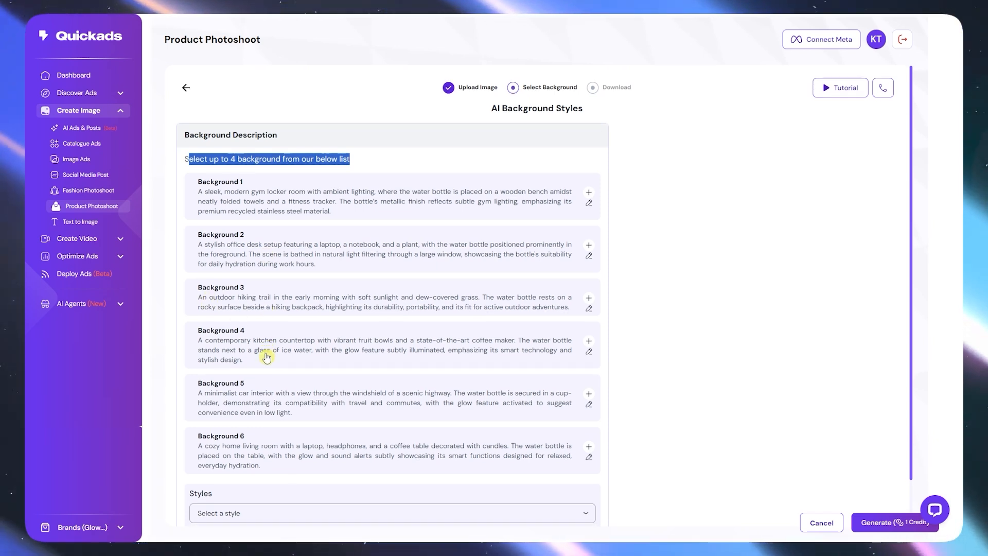
{"action": "scroll", "coordinate": [267, 375], "scroll_direction": "down", "scroll_amount": 1}
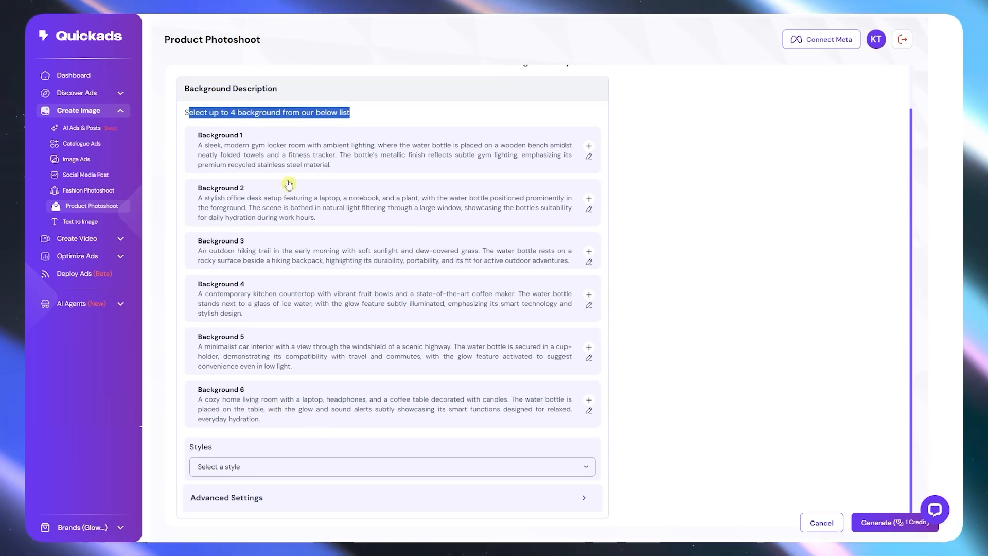
{"action": "double_click", "coordinate": [303, 156]}
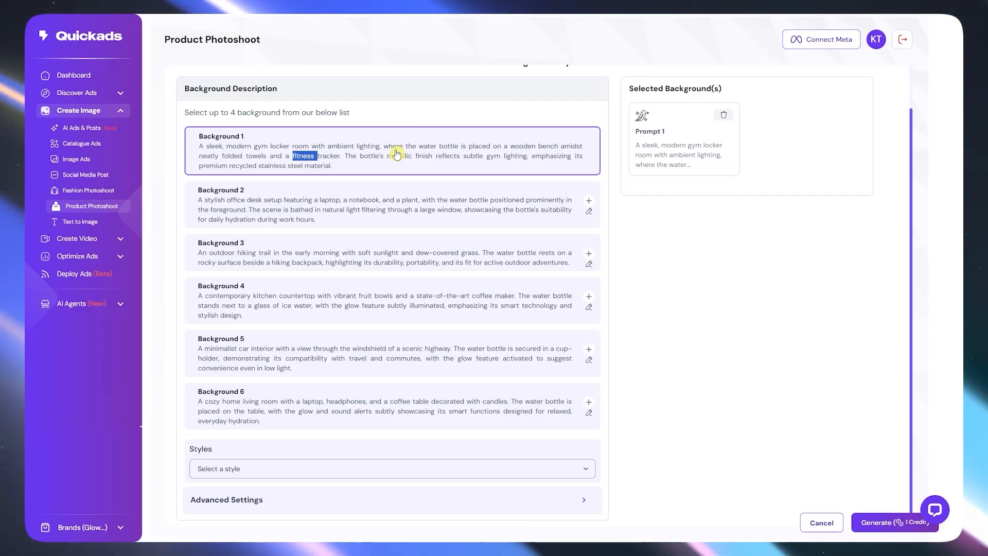
{"action": "left_click_drag", "start_coordinate": [199, 111], "coordinate": [288, 112]}
{"action": "left_click", "coordinate": [288, 112]}
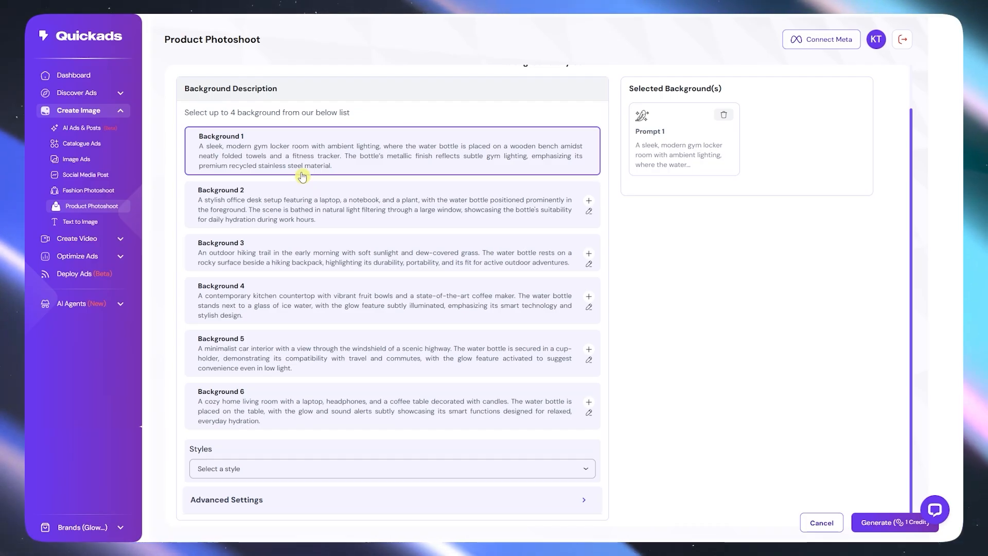
{"action": "left_click", "coordinate": [242, 212]}
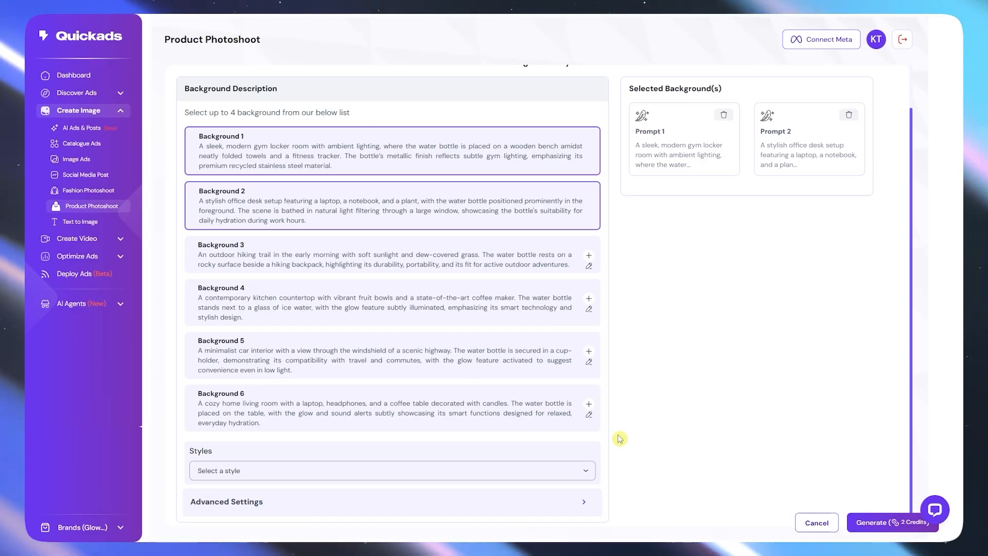
Set the photoshoot style to Realist and expand the advanced settings to review the negative prompt
{"action": "scroll", "coordinate": [257, 451], "scroll_direction": "down", "scroll_amount": 1}
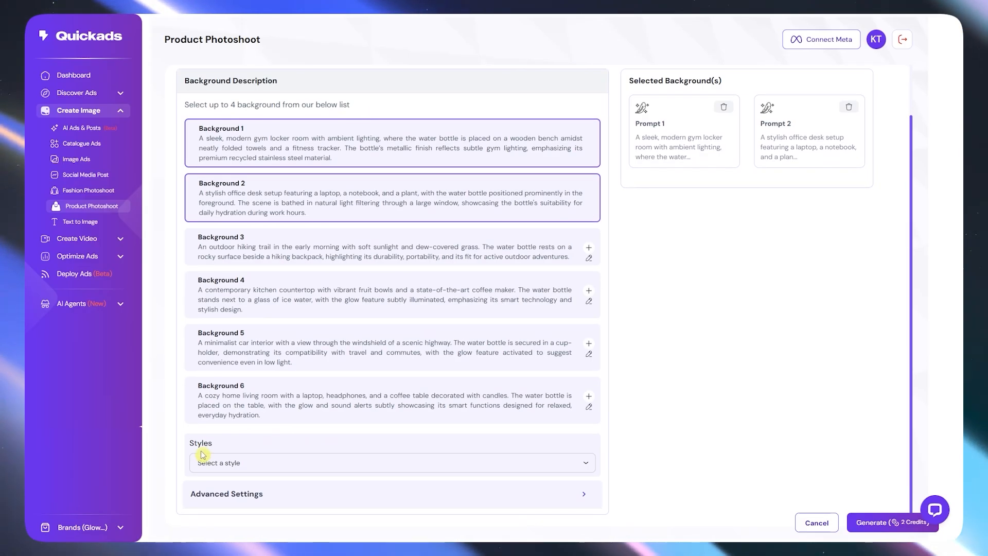
{"action": "left_click", "coordinate": [264, 471]}
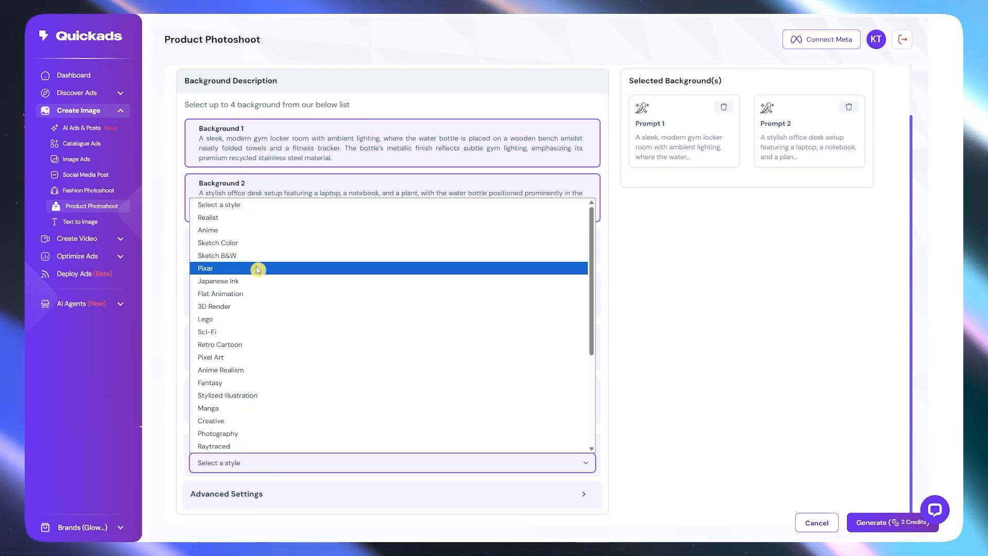
{"action": "left_click", "coordinate": [252, 221]}
{"action": "left_click", "coordinate": [572, 495]}
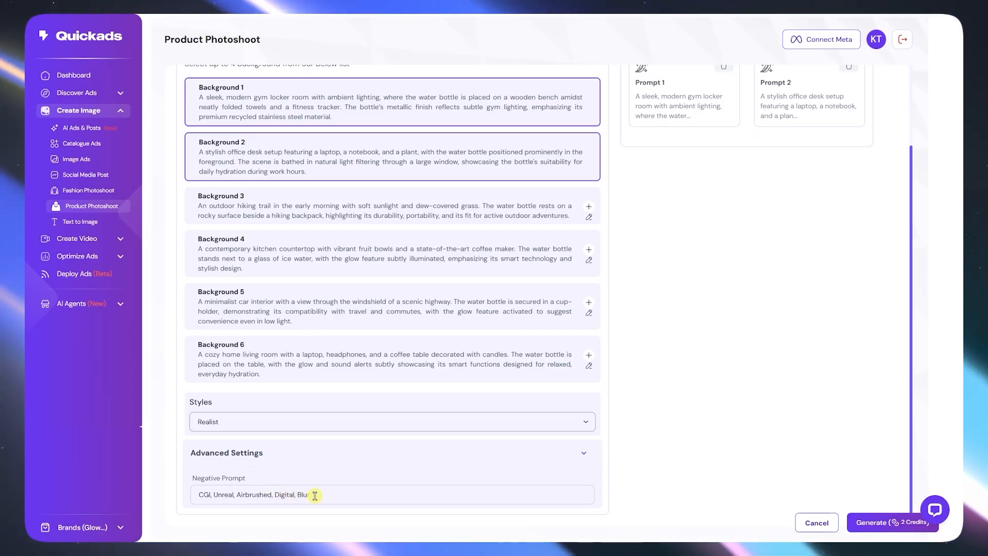
Generate the product photoshoot images at the 1:1 (Perfect Square) creative size
{"action": "scroll", "coordinate": [527, 425], "scroll_direction": "up", "scroll_amount": 2}
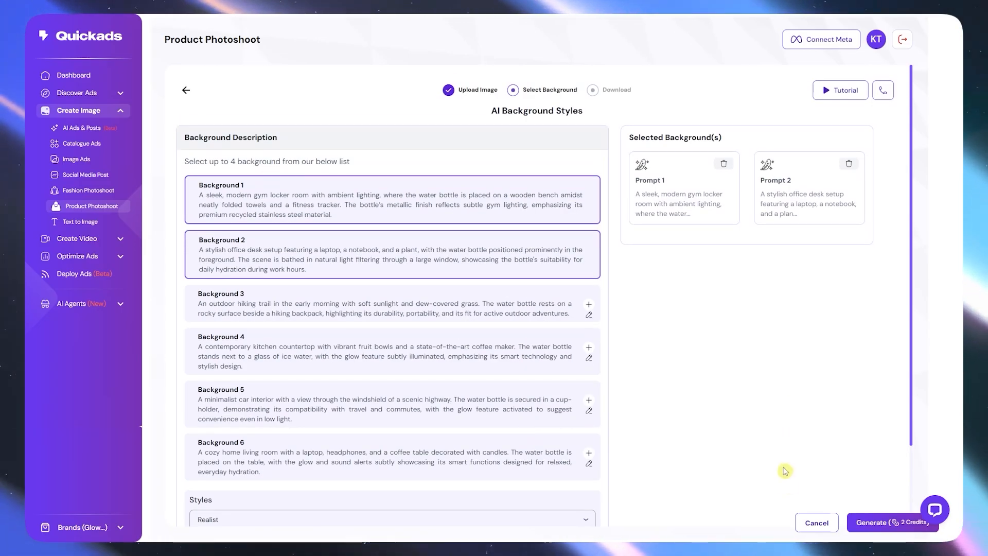
{"action": "left_click", "coordinate": [869, 523]}
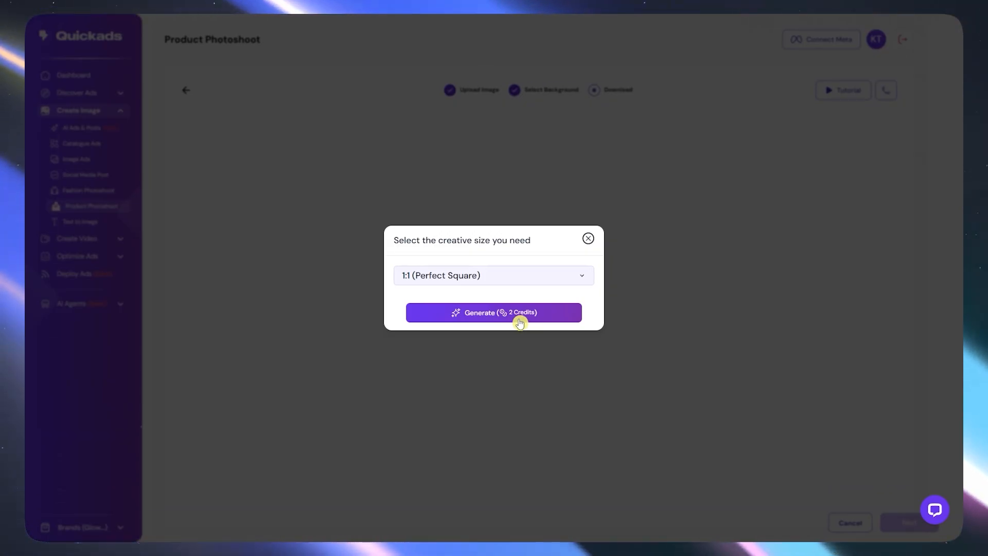
{"action": "left_click", "coordinate": [563, 277]}
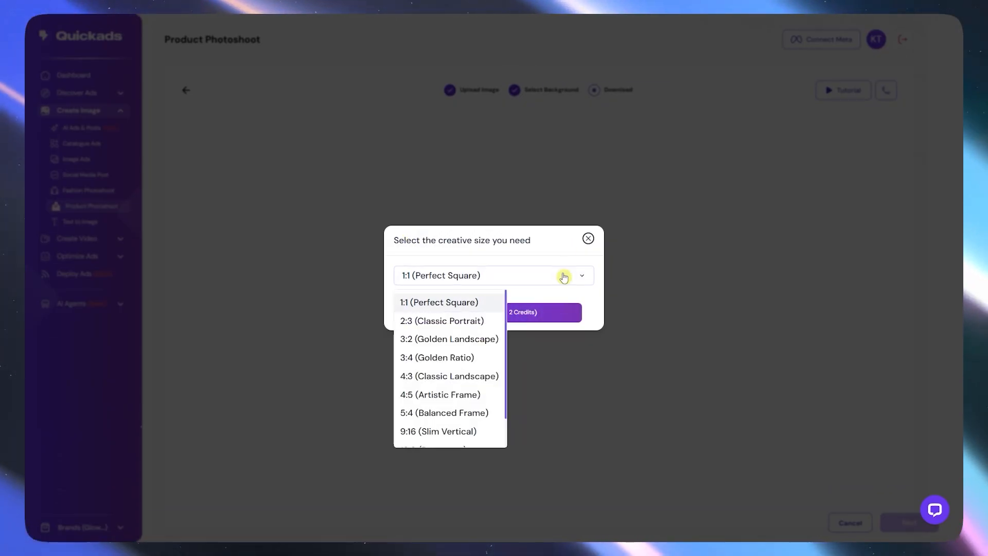
{"action": "left_click", "coordinate": [476, 306]}
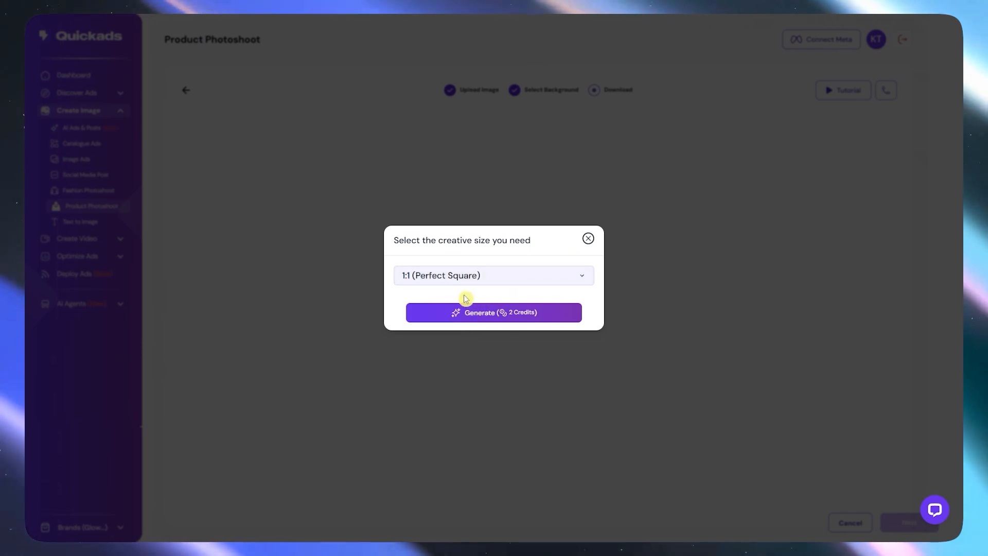
{"action": "left_click", "coordinate": [470, 314]}
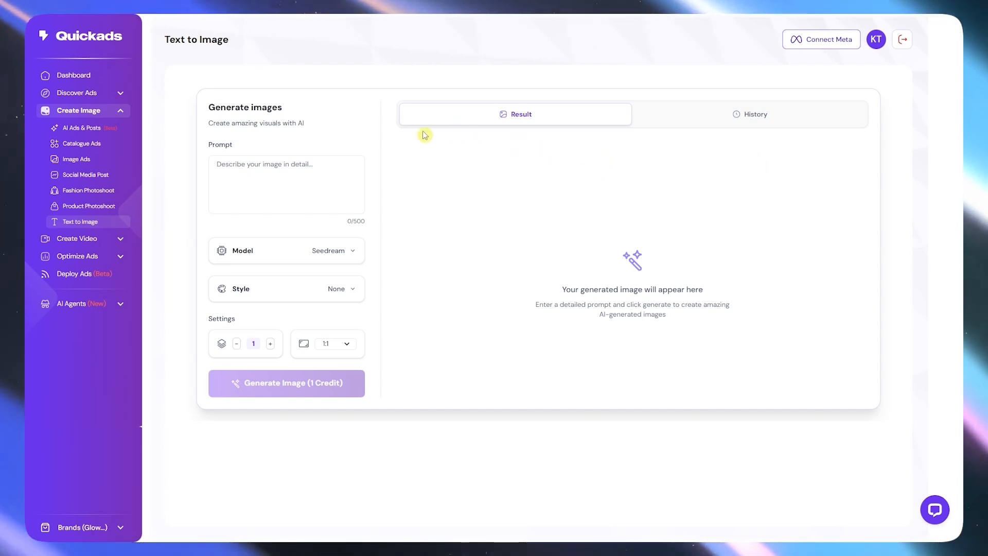
Paste the stylish gym interior description as the text-to-image prompt and review its full text
{"action": "left_click", "coordinate": [233, 168]}
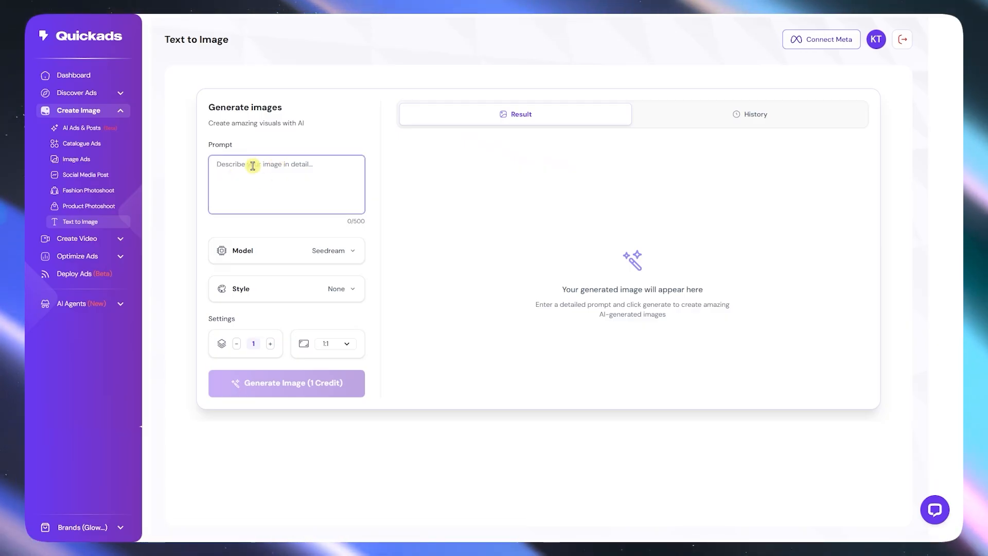
{"action": "key", "text": "ctrl+v"}
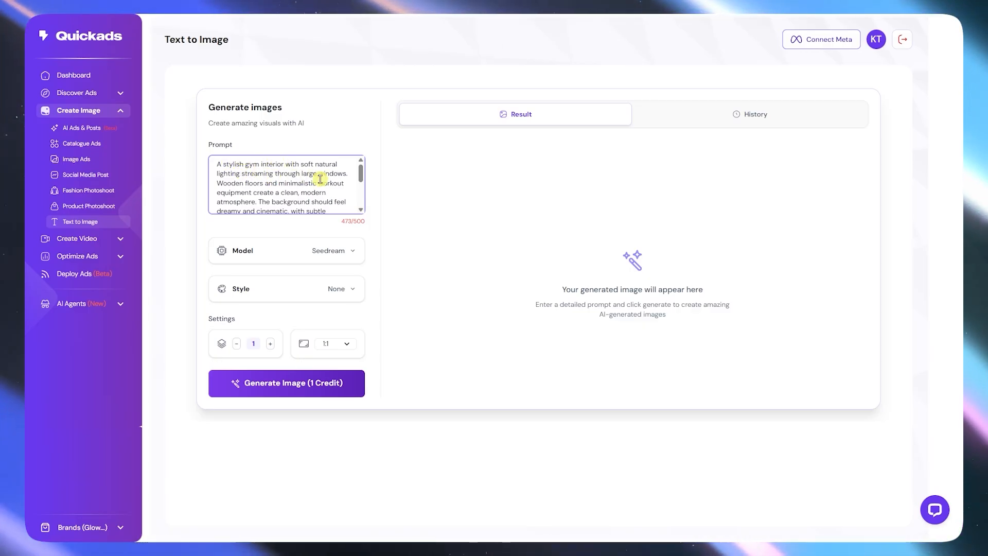
{"action": "scroll", "coordinate": [333, 188], "scroll_direction": "down", "scroll_amount": 3}
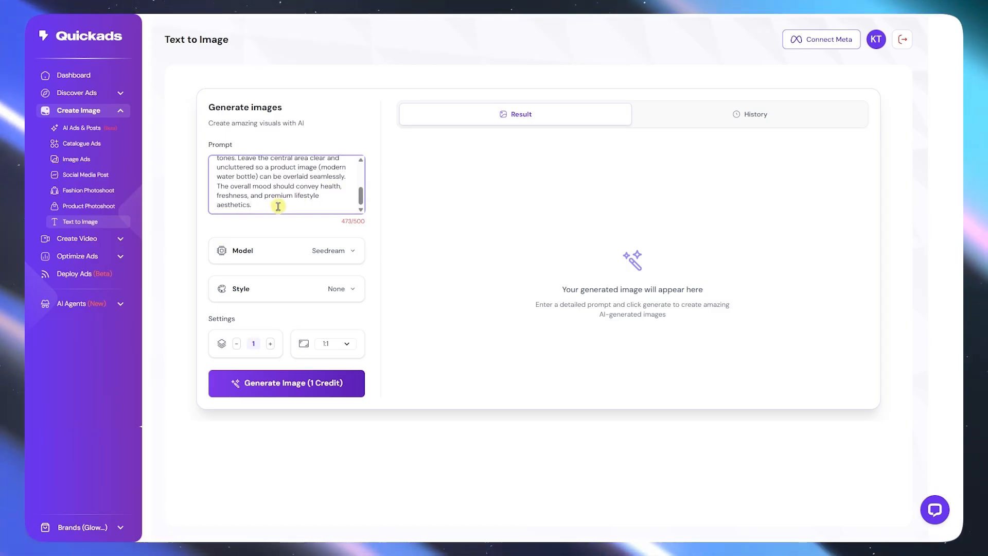
{"action": "scroll", "coordinate": [276, 206], "scroll_direction": "up", "scroll_amount": 4}
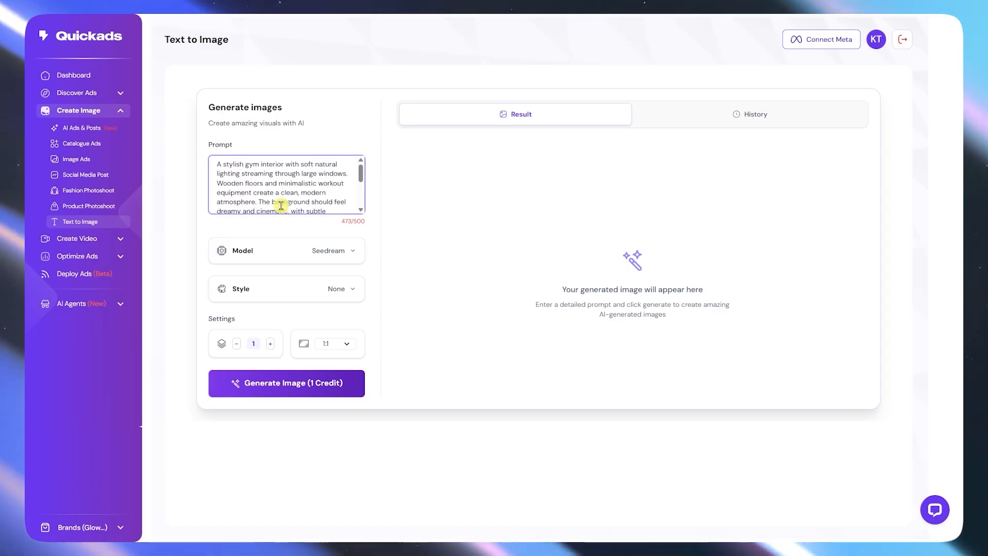
Choose Seedream as the text-to-image model and apply the Photography style after browsing the available styles
{"action": "double_click", "coordinate": [323, 251]}
{"action": "left_click", "coordinate": [350, 254]}
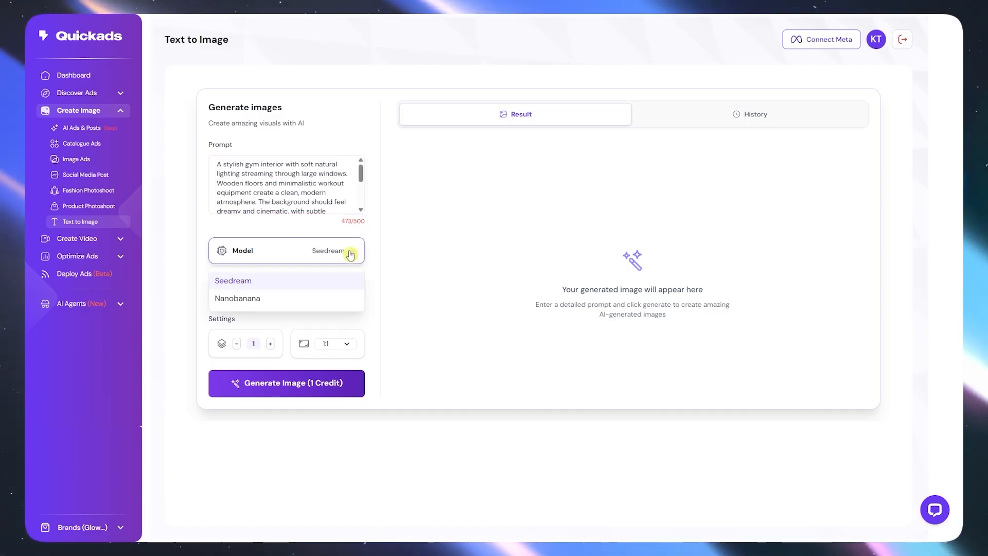
{"action": "left_click", "coordinate": [330, 282]}
{"action": "left_click", "coordinate": [343, 284]}
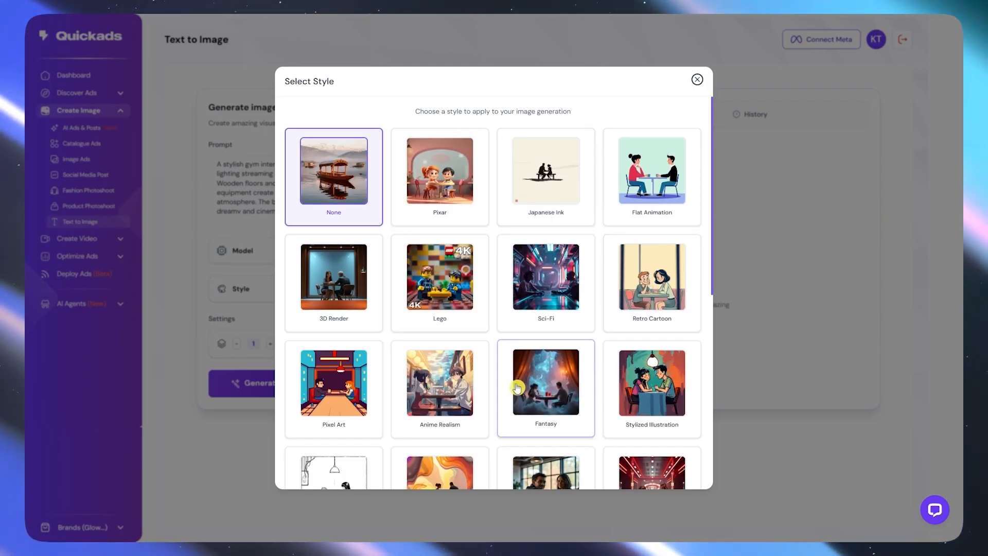
{"action": "scroll", "coordinate": [518, 386], "scroll_direction": "down", "scroll_amount": 6}
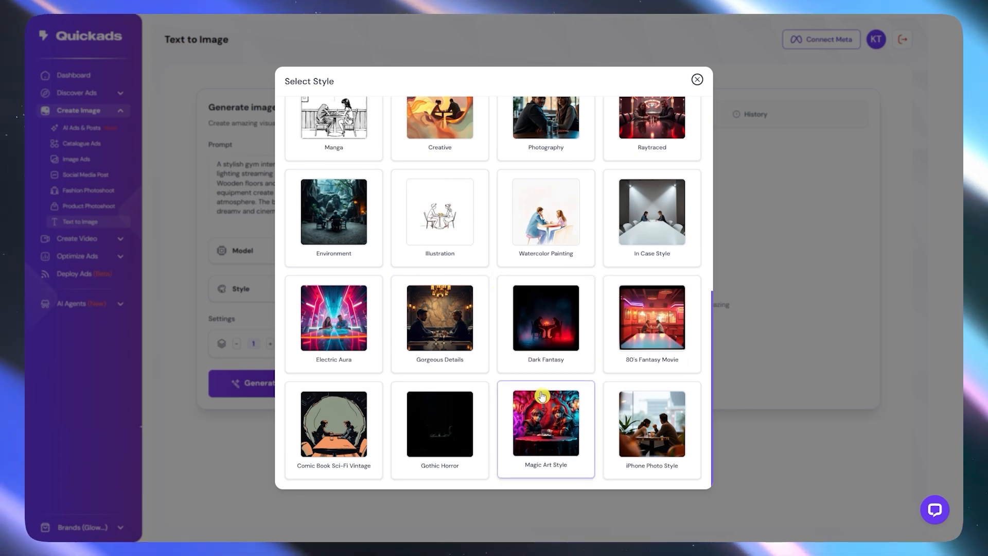
{"action": "scroll", "coordinate": [527, 385], "scroll_direction": "up", "scroll_amount": 6}
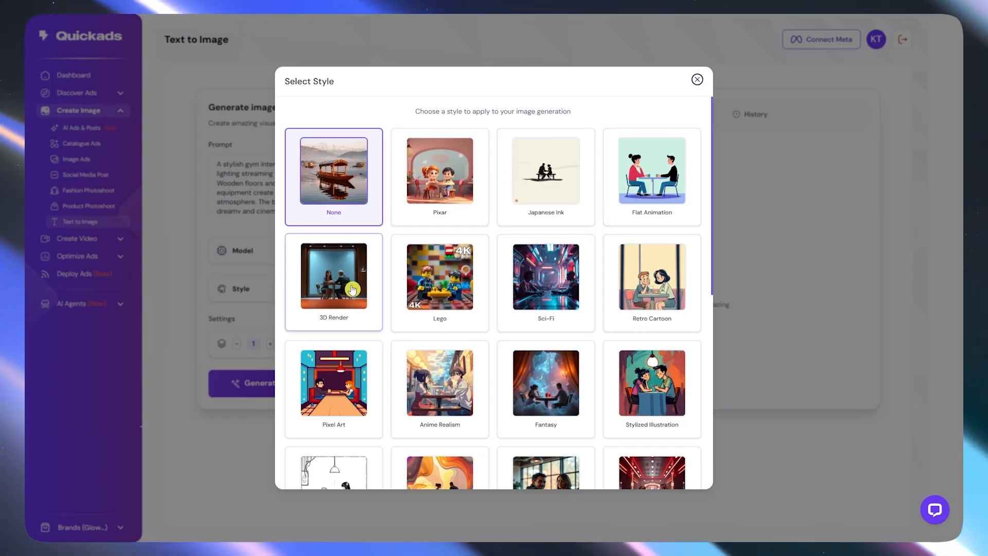
{"action": "scroll", "coordinate": [395, 398], "scroll_direction": "down", "scroll_amount": 4}
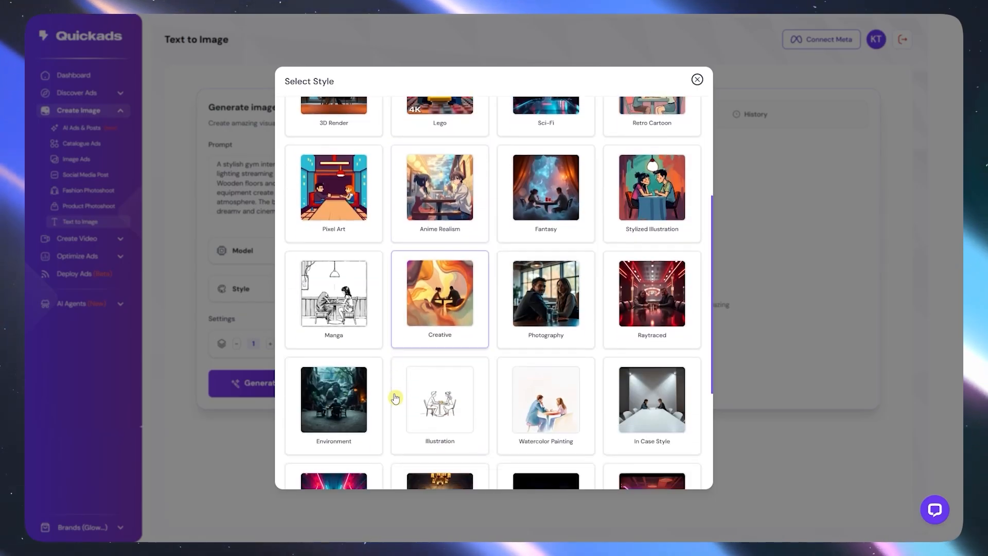
{"action": "left_click", "coordinate": [545, 309]}
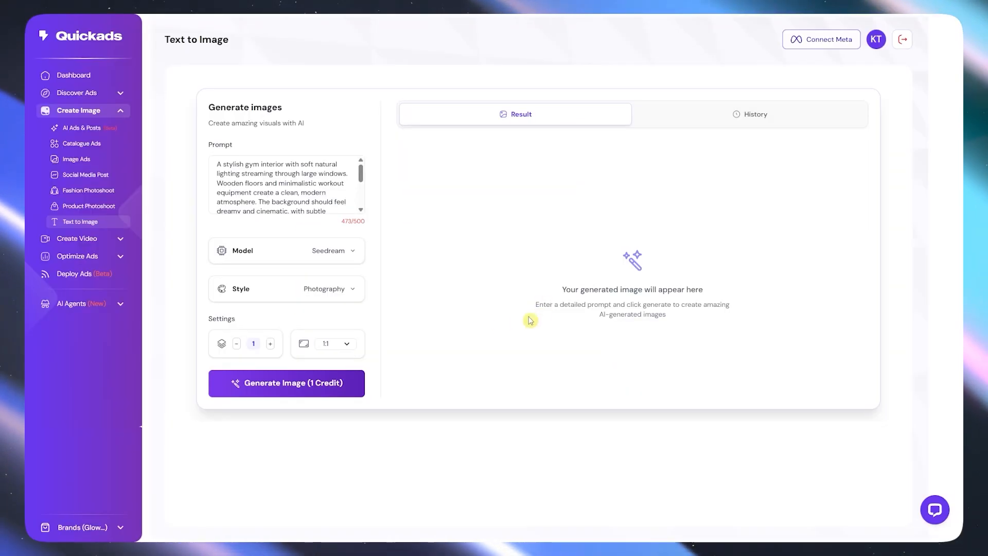
Generate the gym background image and check the text-to-image generation history
{"action": "left_click", "coordinate": [324, 390]}
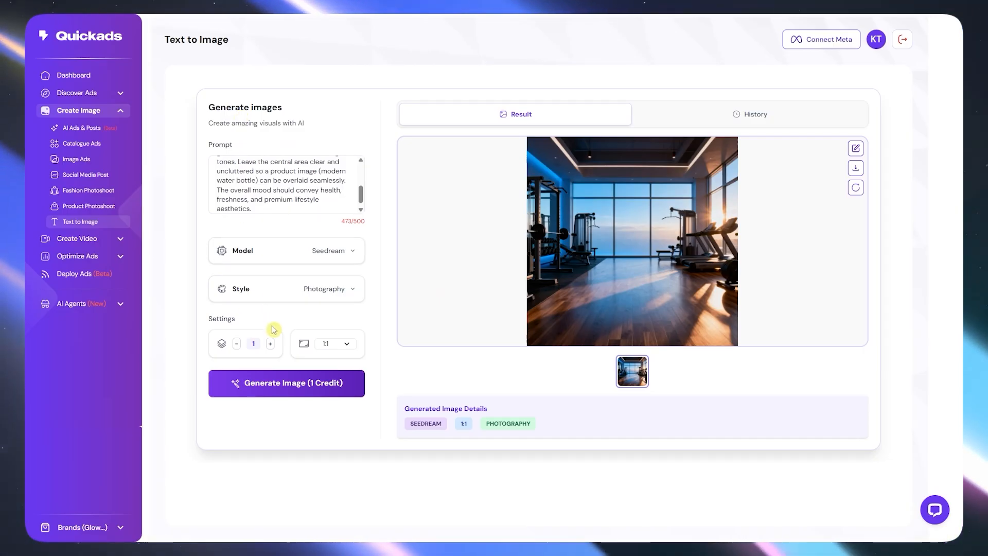
{"action": "left_click", "coordinate": [681, 119]}
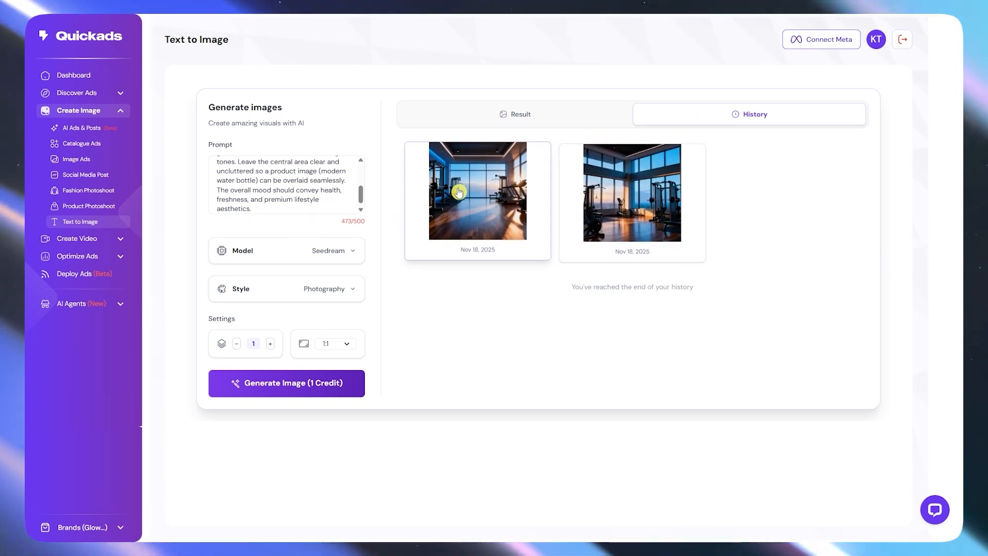
{"action": "left_click", "coordinate": [540, 120]}
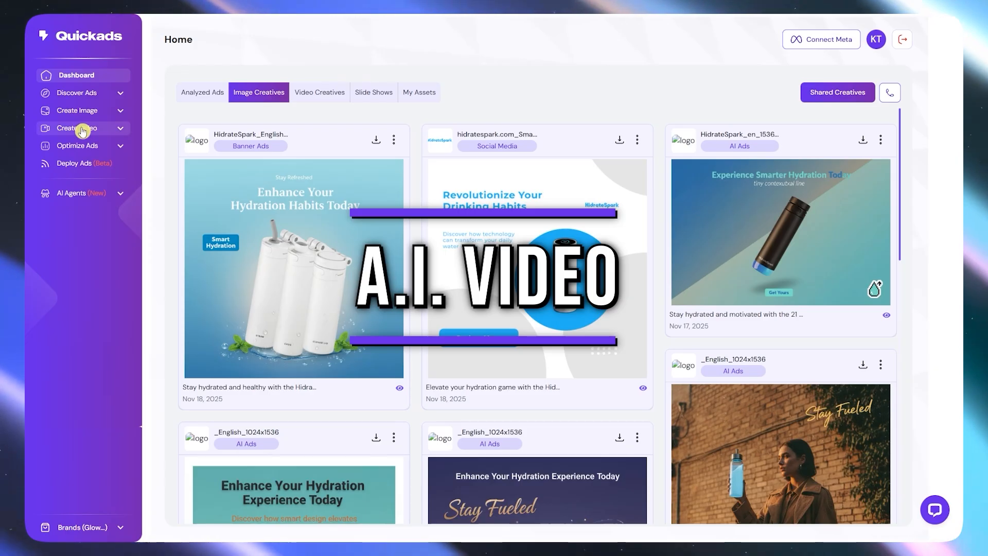
Open the AI video generator and attach the bottle image 21ozPRO2WhiteISO_50221 from the assets
{"action": "left_click", "coordinate": [81, 129]}
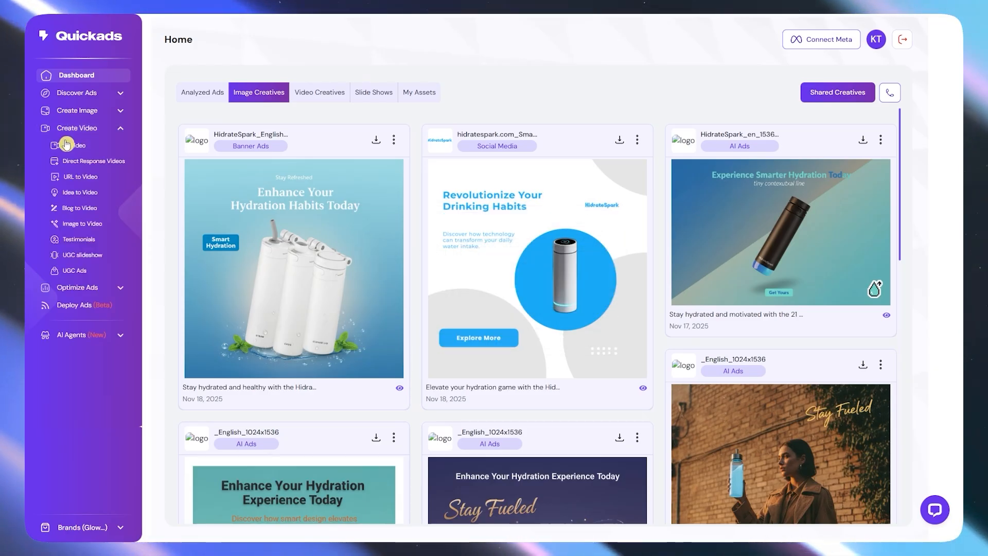
{"action": "left_click", "coordinate": [69, 144]}
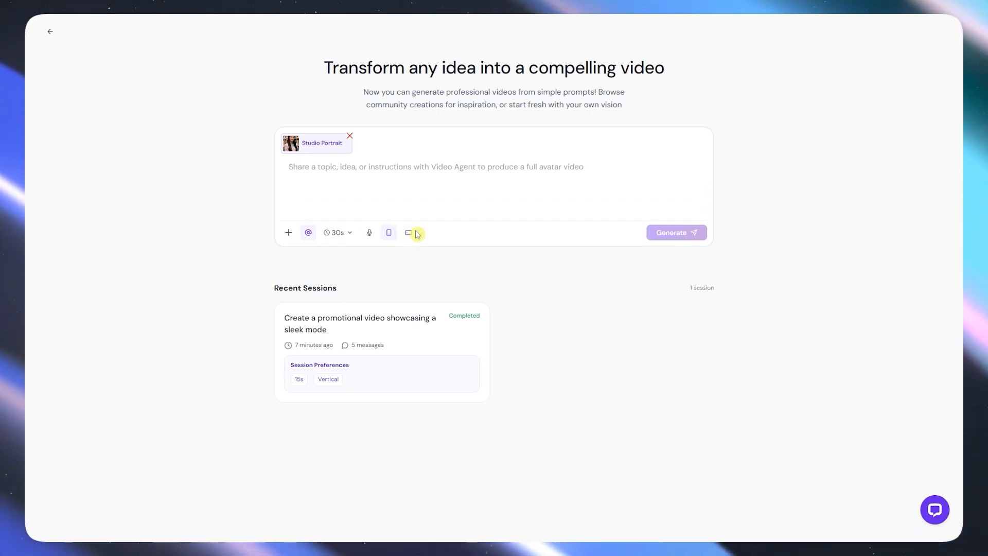
{"action": "left_click", "coordinate": [290, 240]}
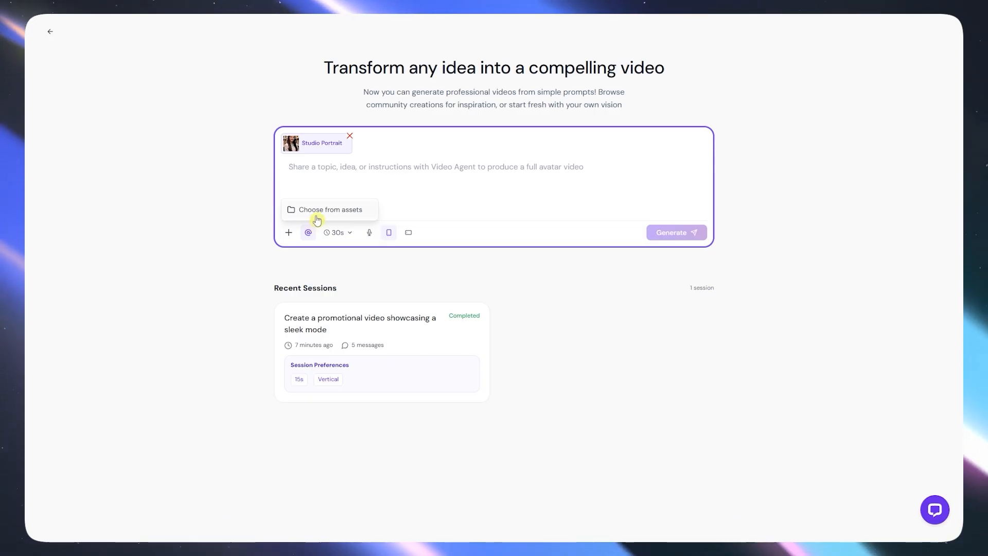
{"action": "left_click", "coordinate": [342, 215]}
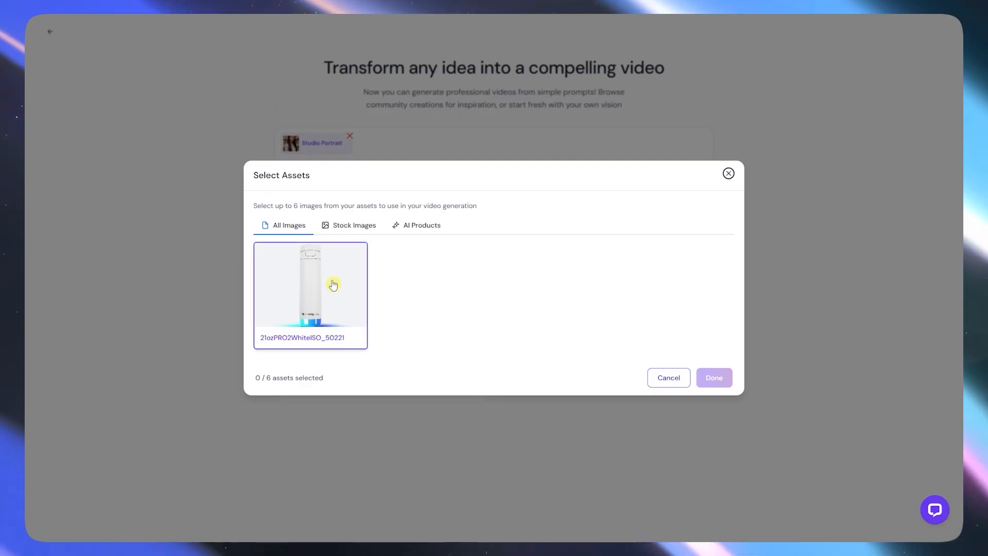
{"action": "left_click", "coordinate": [314, 280]}
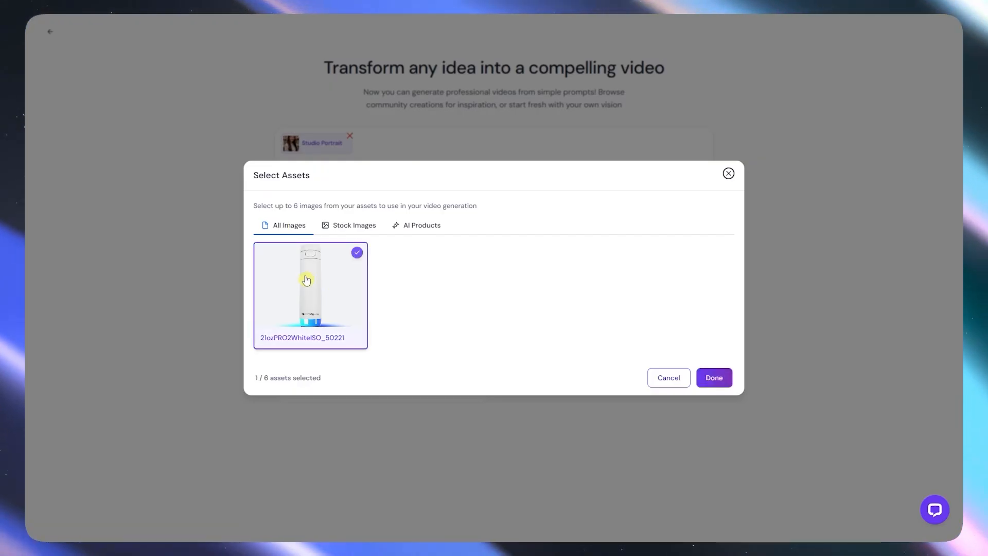
{"action": "left_click", "coordinate": [411, 229]}
{"action": "left_click", "coordinate": [284, 229]}
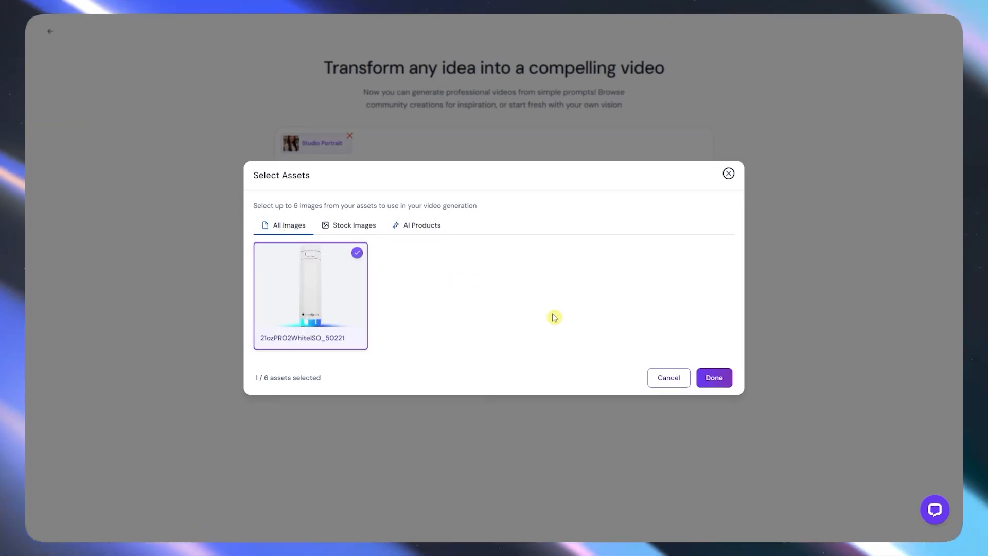
{"action": "left_click", "coordinate": [719, 381]}
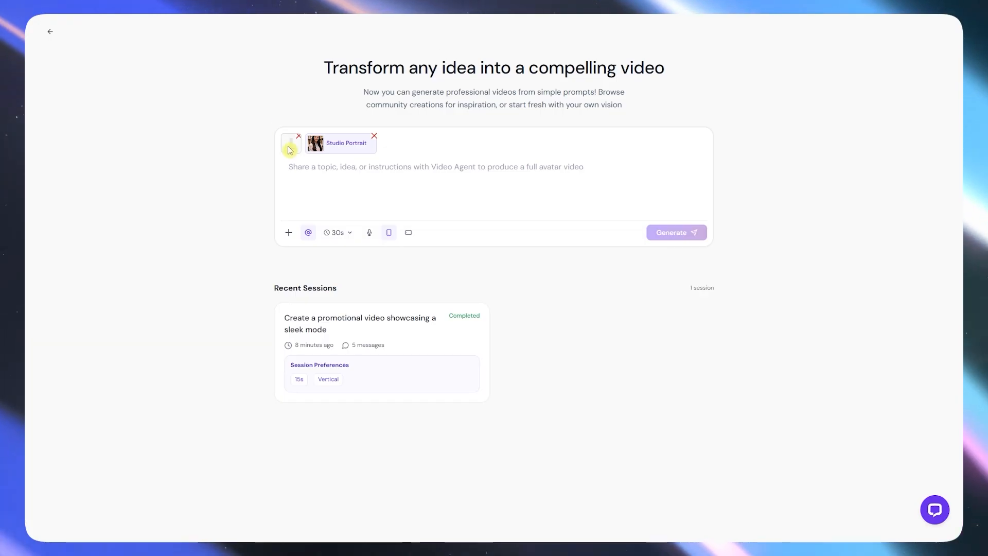
Select the Casual Portrait preset character of the man on the park bench and browse the remaining presets
{"action": "left_click", "coordinate": [309, 233]}
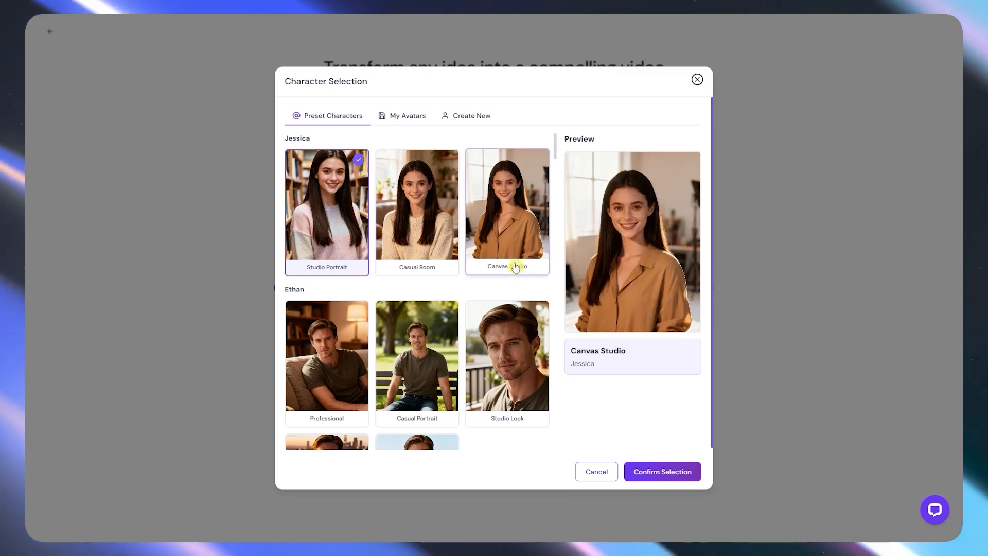
{"action": "scroll", "coordinate": [491, 268], "scroll_direction": "down", "scroll_amount": 3}
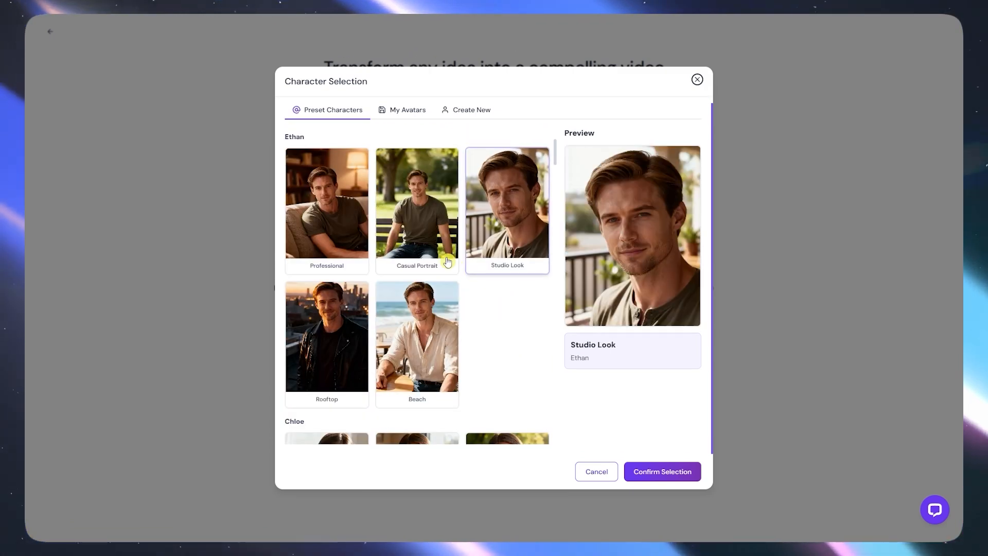
{"action": "left_click", "coordinate": [431, 198]}
{"action": "scroll", "coordinate": [464, 246], "scroll_direction": "down", "scroll_amount": 15}
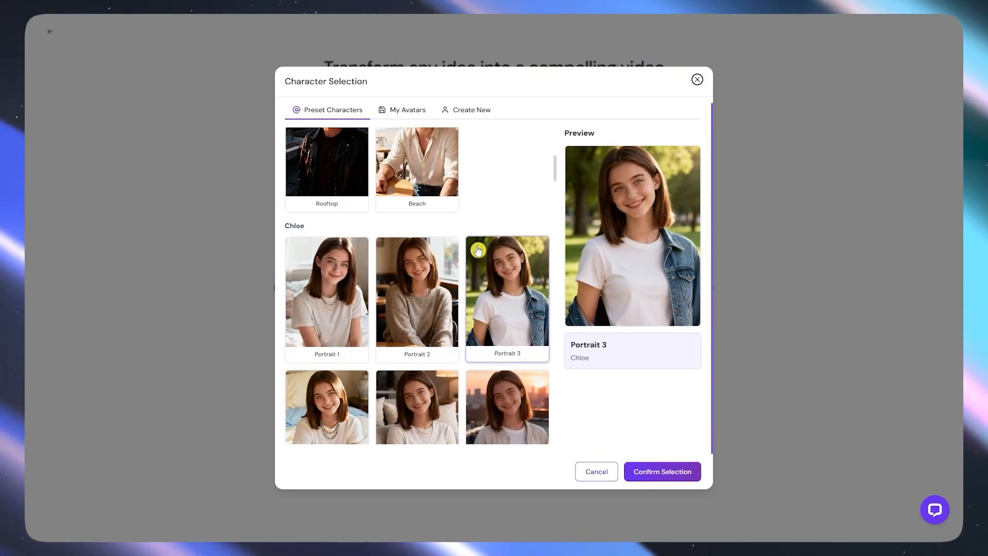
{"action": "scroll", "coordinate": [473, 250], "scroll_direction": "down", "scroll_amount": 15}
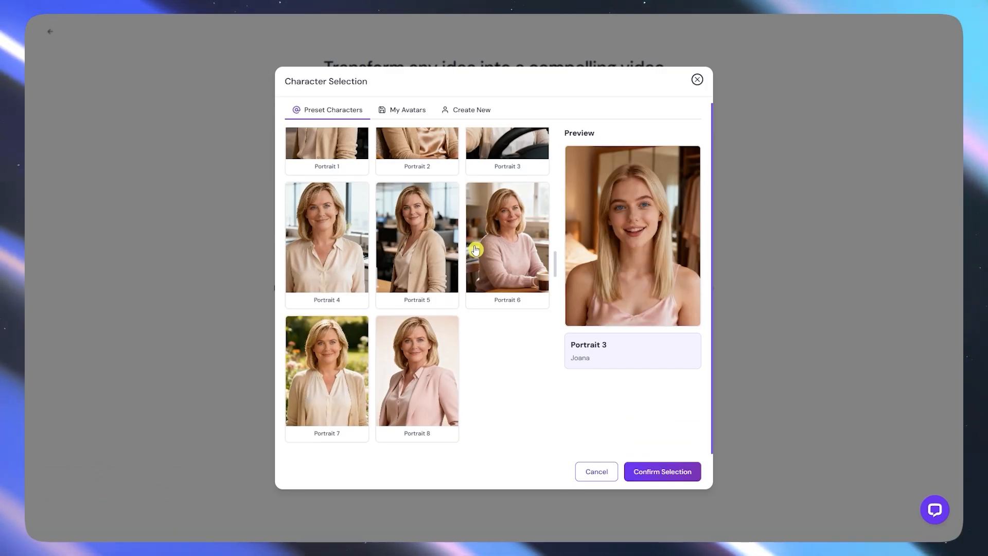
{"action": "scroll", "coordinate": [472, 252], "scroll_direction": "down", "scroll_amount": 15}
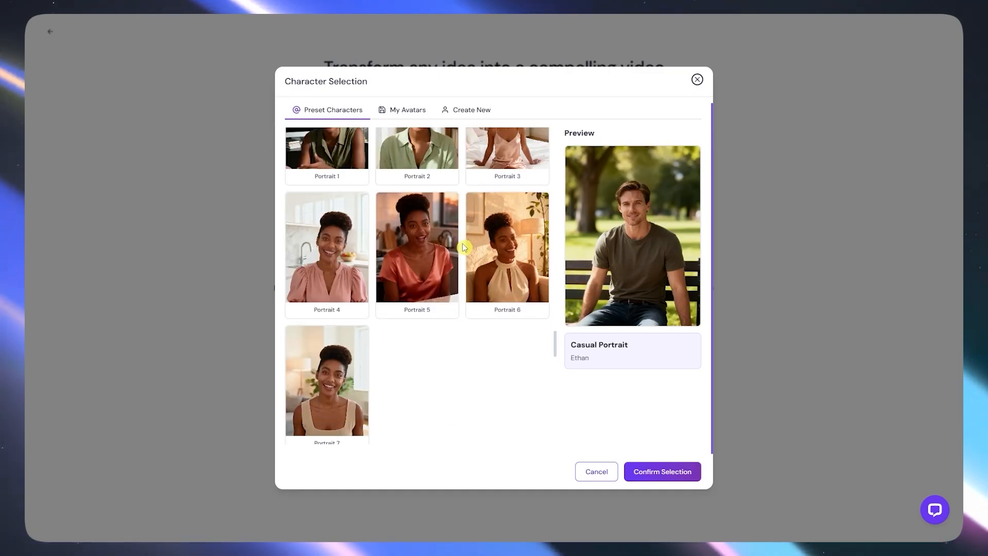
Check the saved avatars and open the form for creating a custom avatar
{"action": "left_click", "coordinate": [394, 110]}
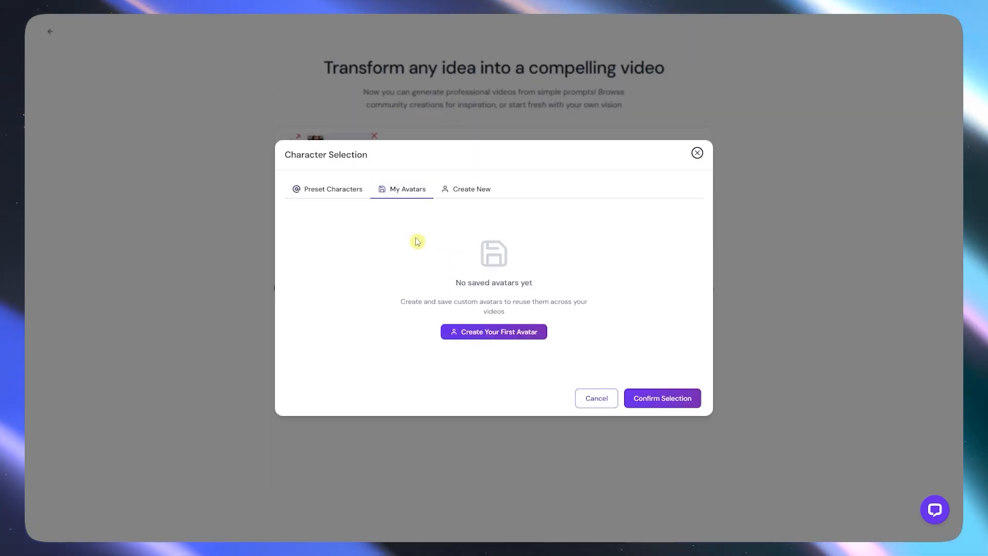
{"action": "left_click", "coordinate": [469, 335]}
{"action": "left_click", "coordinate": [465, 190]}
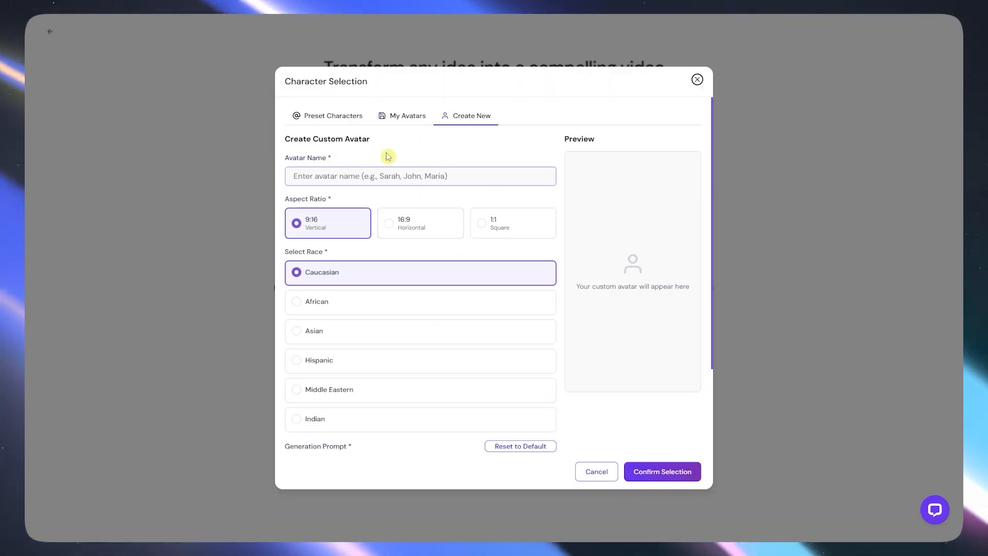
Examine the custom avatar form's name, aspect ratio, race and generation prompt settings
{"action": "left_click", "coordinate": [336, 175]}
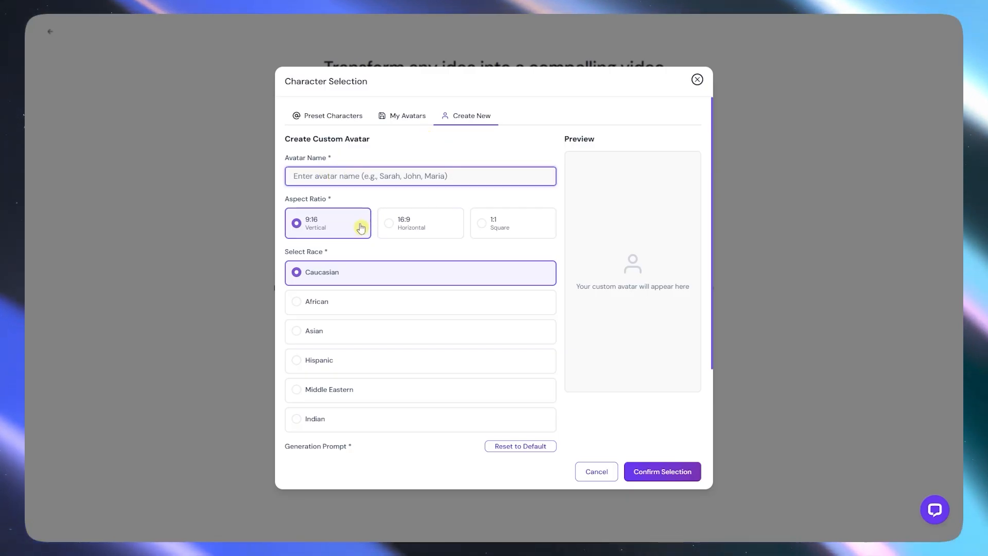
{"action": "scroll", "coordinate": [534, 224], "scroll_direction": "down", "scroll_amount": 2}
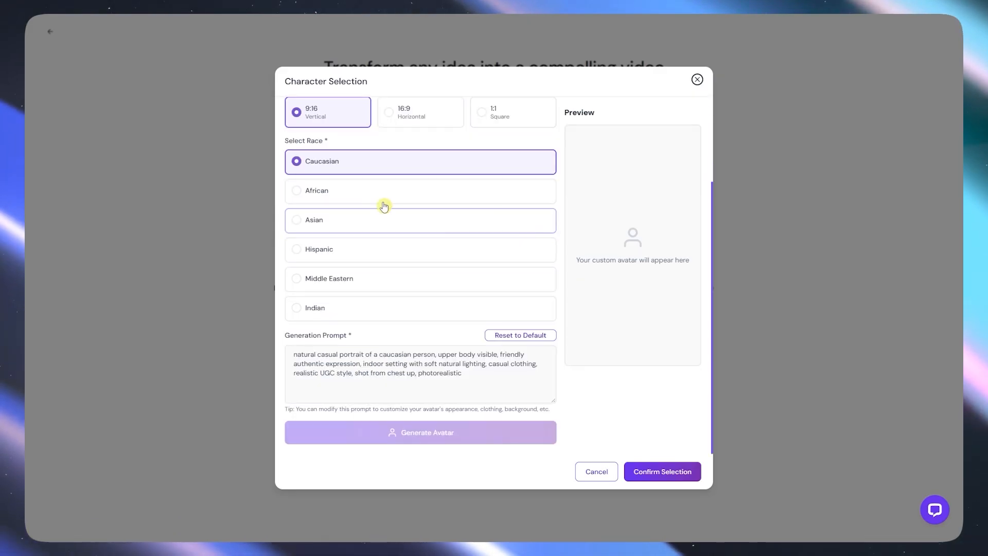
{"action": "left_click", "coordinate": [342, 355]}
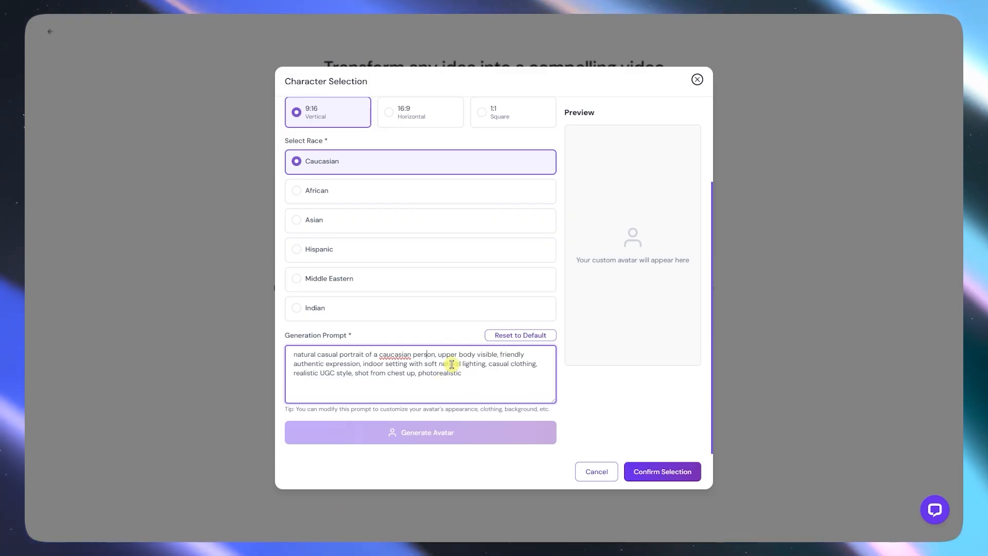
{"action": "scroll", "coordinate": [455, 315], "scroll_direction": "up", "scroll_amount": 3}
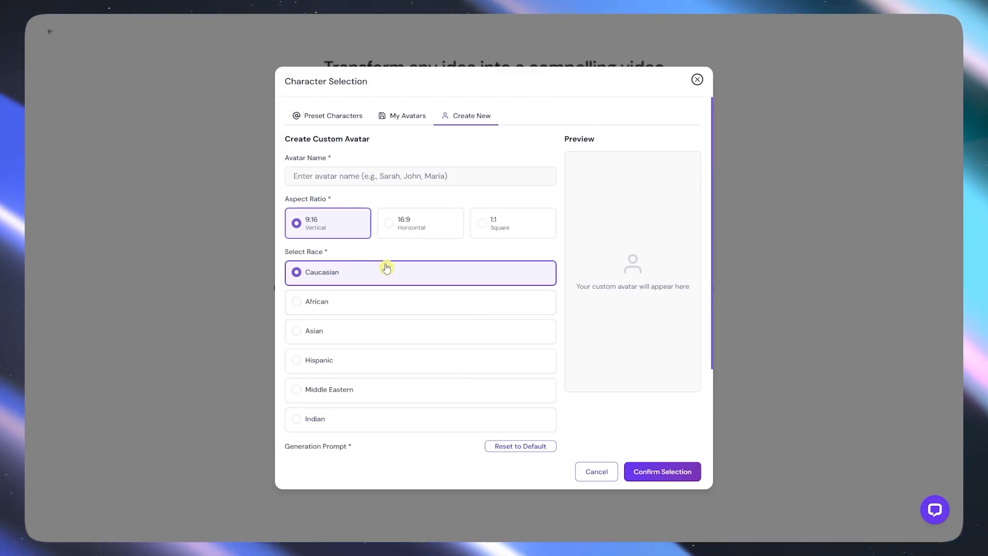
Return to the preset characters and confirm the Casual Portrait of the man on the park bench as the video's character
{"action": "left_click", "coordinate": [337, 123]}
{"action": "scroll", "coordinate": [397, 215], "scroll_direction": "up", "scroll_amount": 8}
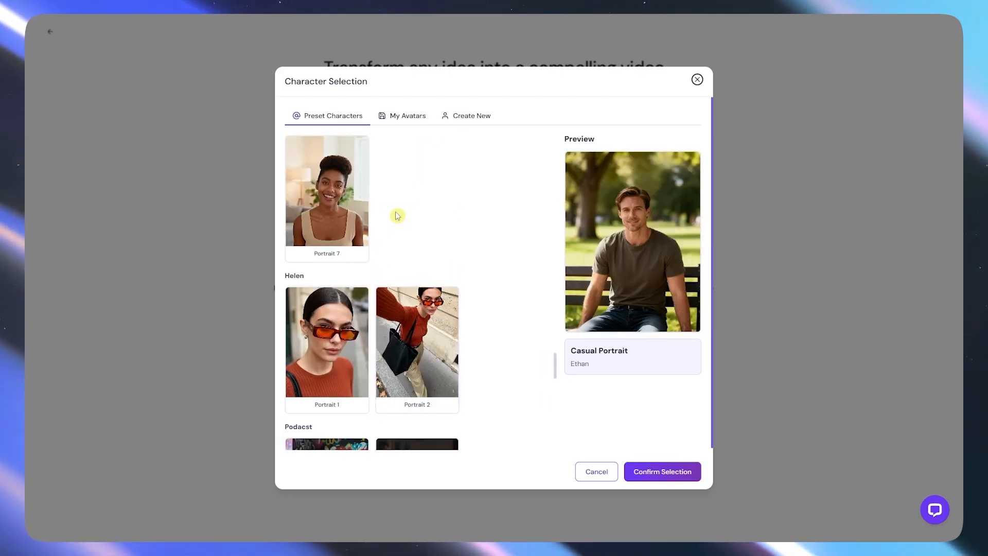
{"action": "left_click", "coordinate": [434, 262]}
{"action": "scroll", "coordinate": [472, 308], "scroll_direction": "down", "scroll_amount": 15}
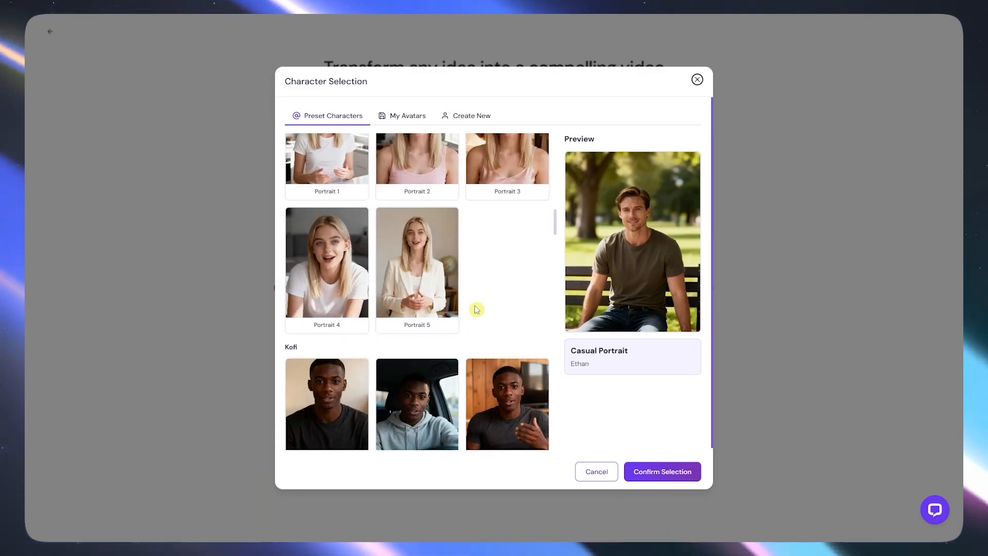
{"action": "left_click", "coordinate": [476, 305]}
{"action": "scroll", "coordinate": [477, 305], "scroll_direction": "up", "scroll_amount": 10}
{"action": "left_click", "coordinate": [446, 319]}
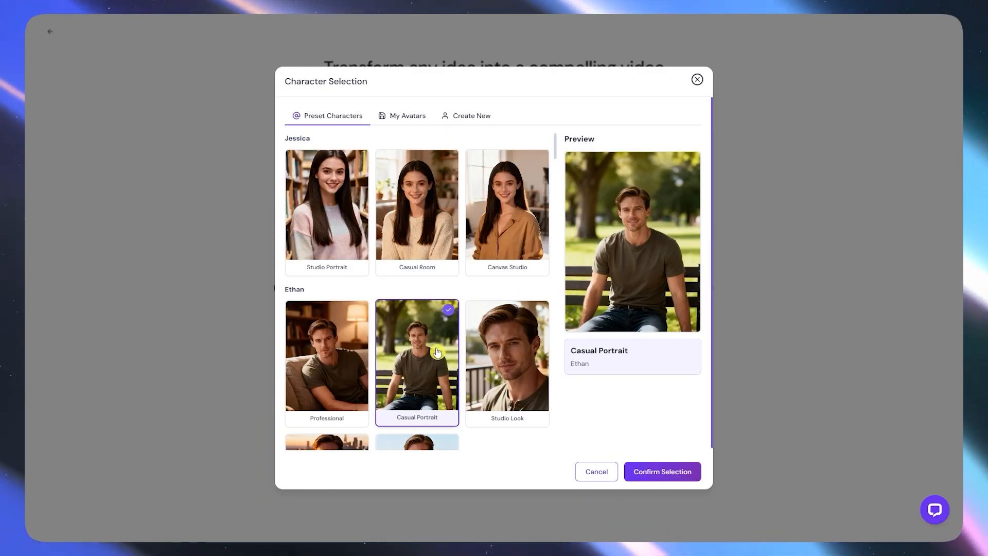
{"action": "left_click", "coordinate": [664, 475]}
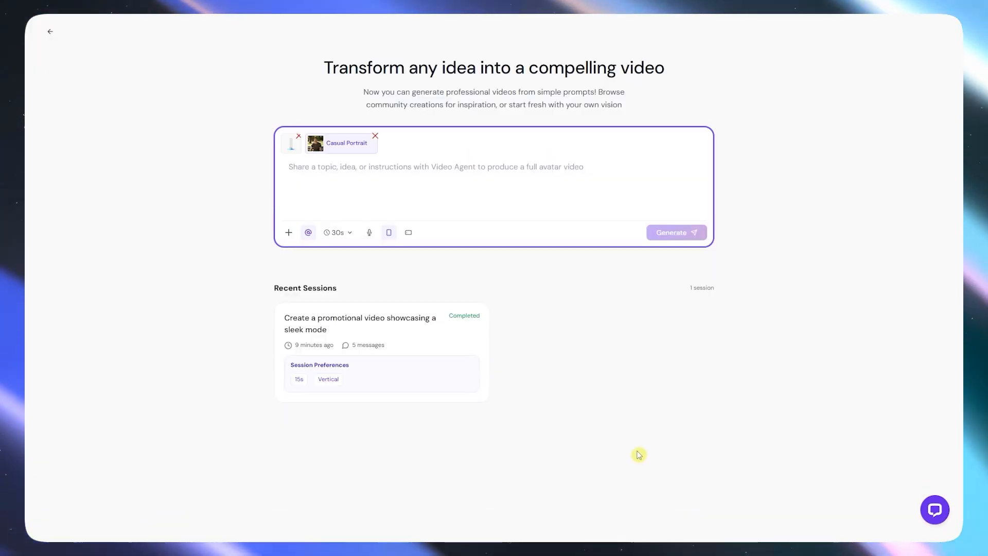
Set the video duration to 15s and, after previewing voice samples, assign the Roger voice
{"action": "left_click", "coordinate": [344, 235]}
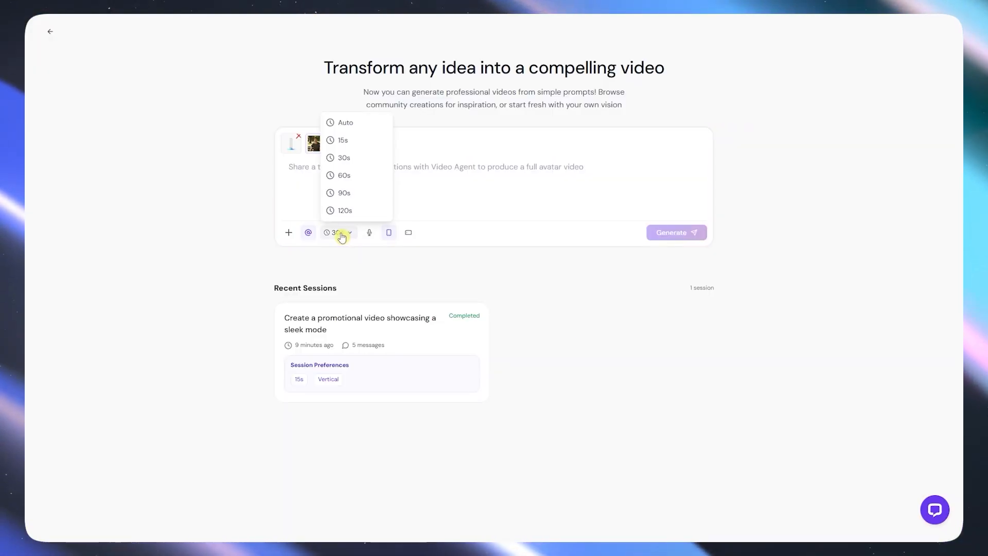
{"action": "left_click", "coordinate": [355, 145]}
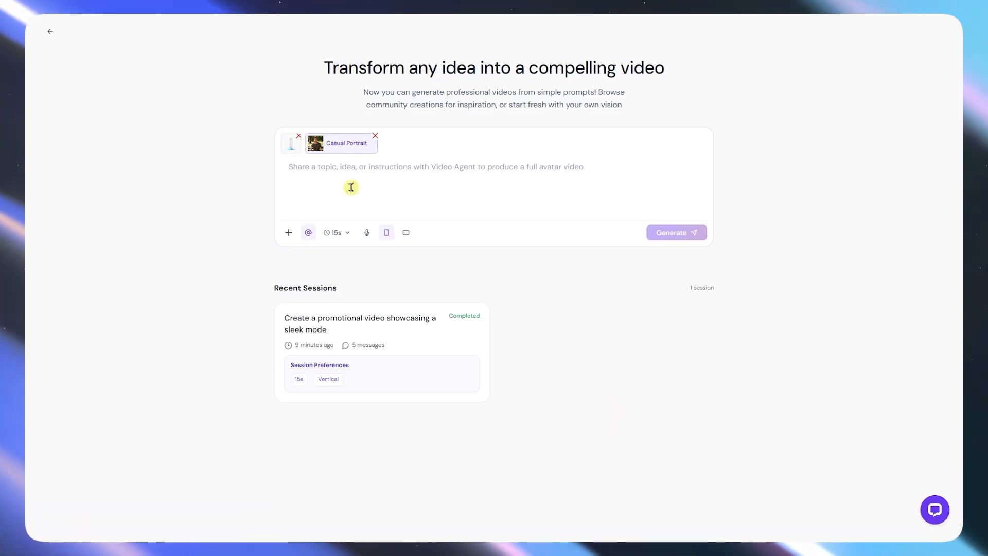
{"action": "left_click", "coordinate": [368, 235]}
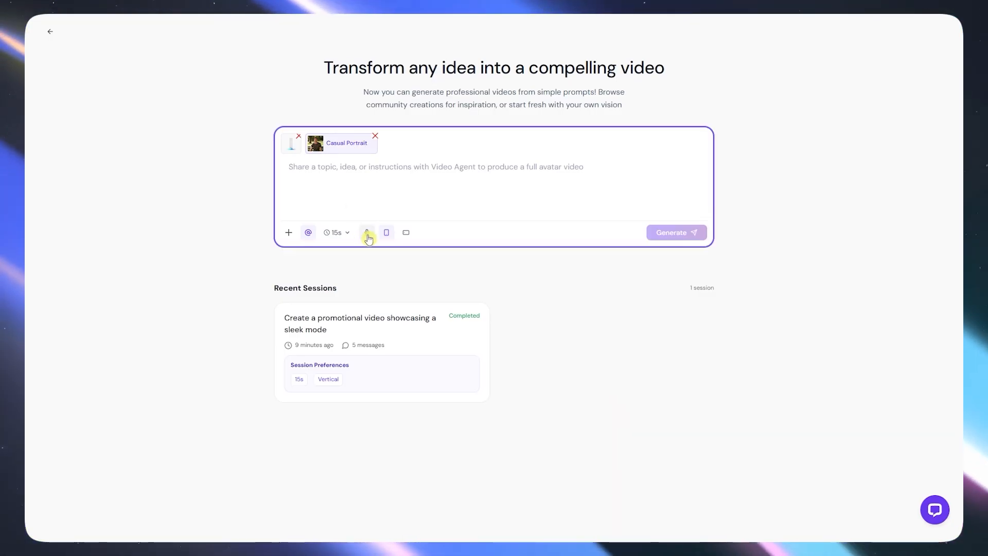
{"action": "left_click", "coordinate": [368, 234]}
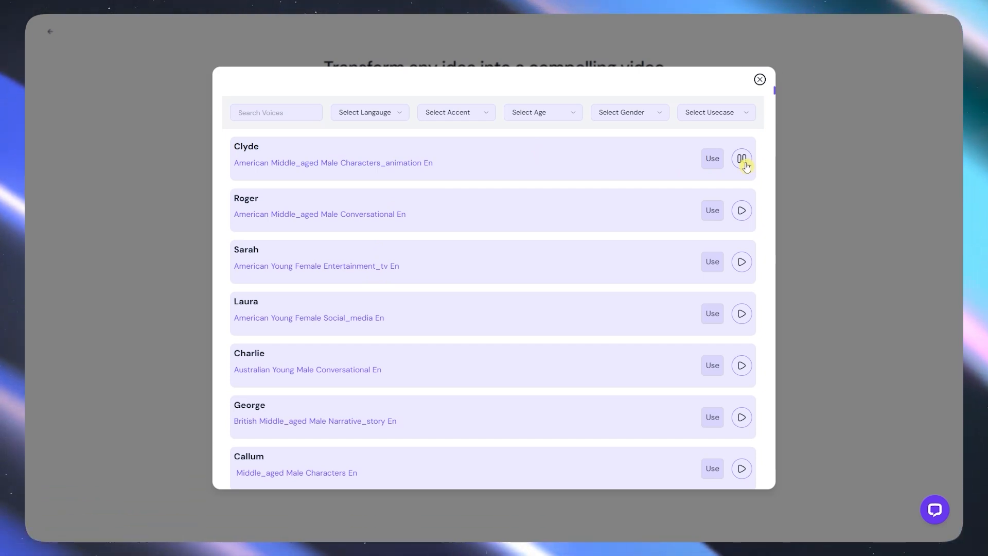
{"action": "left_click", "coordinate": [742, 211]}
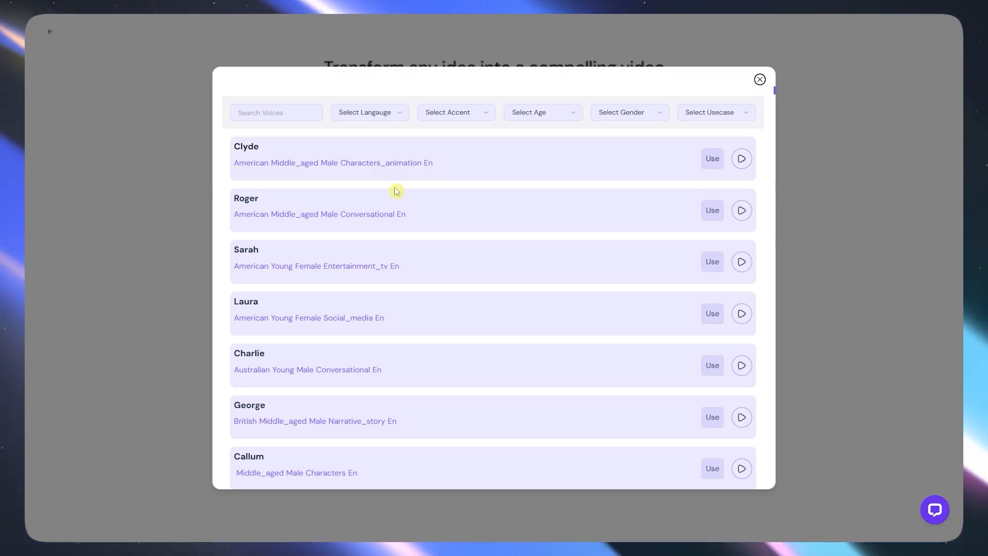
{"action": "left_click", "coordinate": [713, 211]}
{"action": "left_click", "coordinate": [760, 79]}
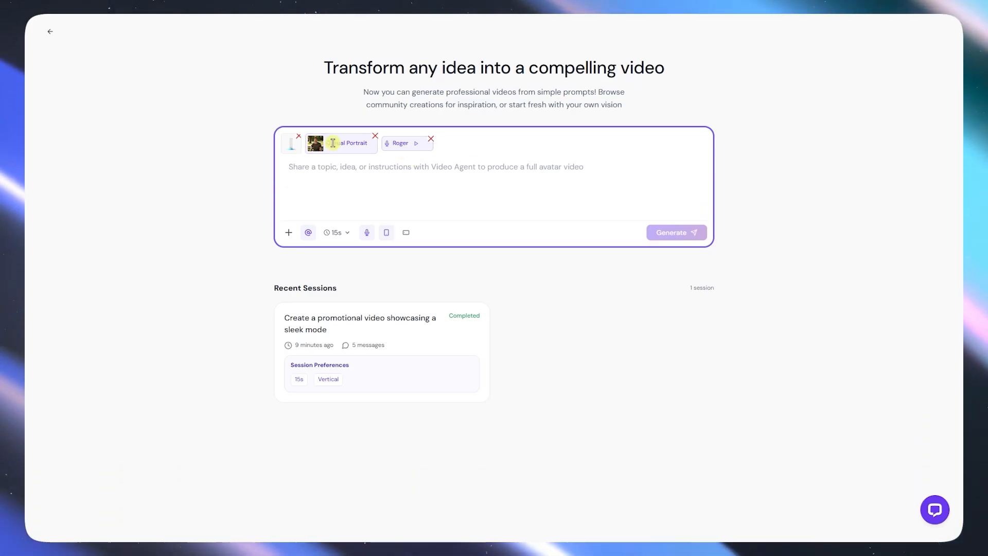
{"action": "left_click", "coordinate": [406, 233]}
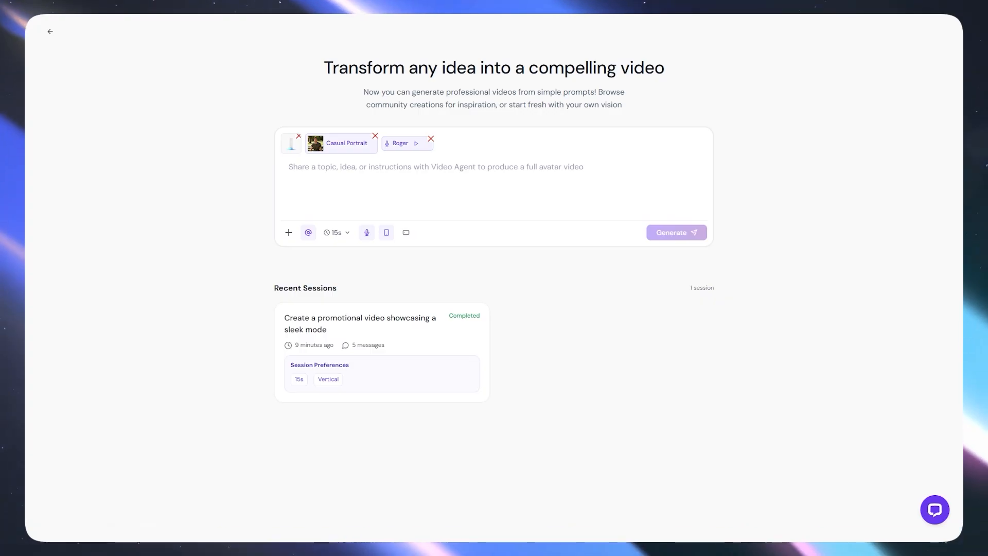
Enter the promotional prompt for the sleek modern water bottle, remove "15-second" from it, and submit it for generation
{"action": "left_click", "coordinate": [371, 166]}
{"action": "type", "text": "Create a 15-second promotional video showcasing a sleek modern water bottle. The video should highlight its premium design, durability, and convenience. Use upbeat background music, smooth text overlays like 'Stay Hydrated, Stay Stylish,' and dynamic transitions. End with a clear call-to-action: 'Get yours today!' The tone should be energetic, fresh, and engaging, focusing entirely on how great the water bottle is."}
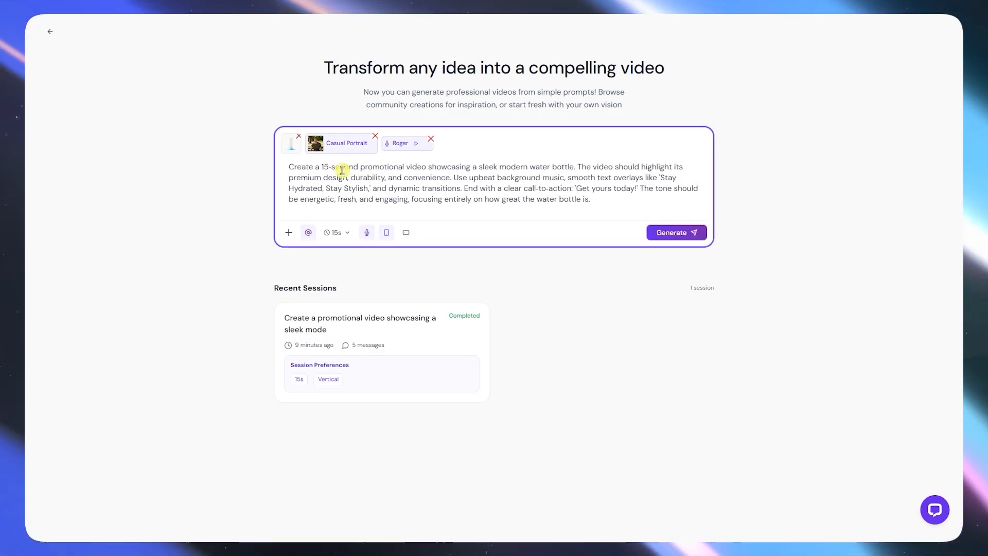
{"action": "left_click_drag", "start_coordinate": [357, 168], "coordinate": [330, 166]}
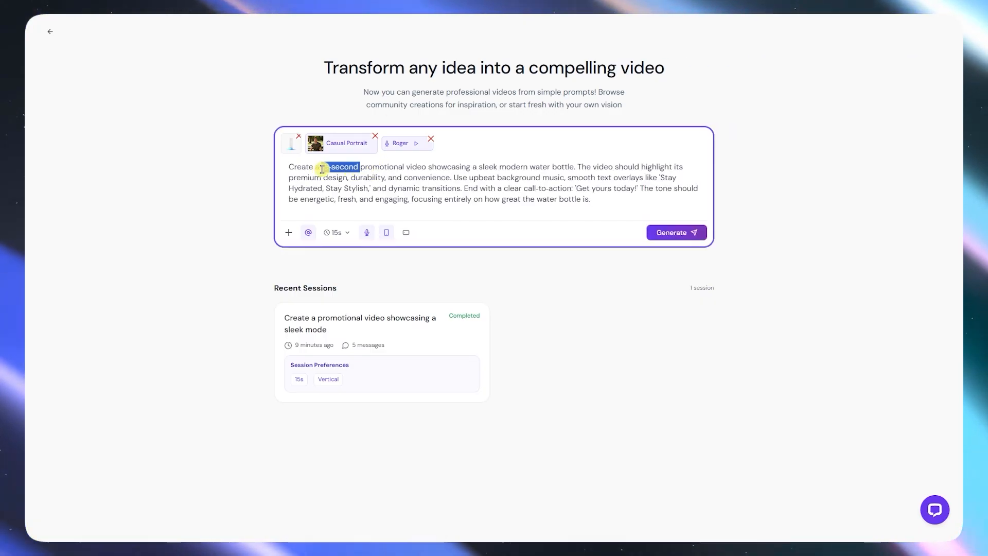
{"action": "key", "text": "BackSpace"}
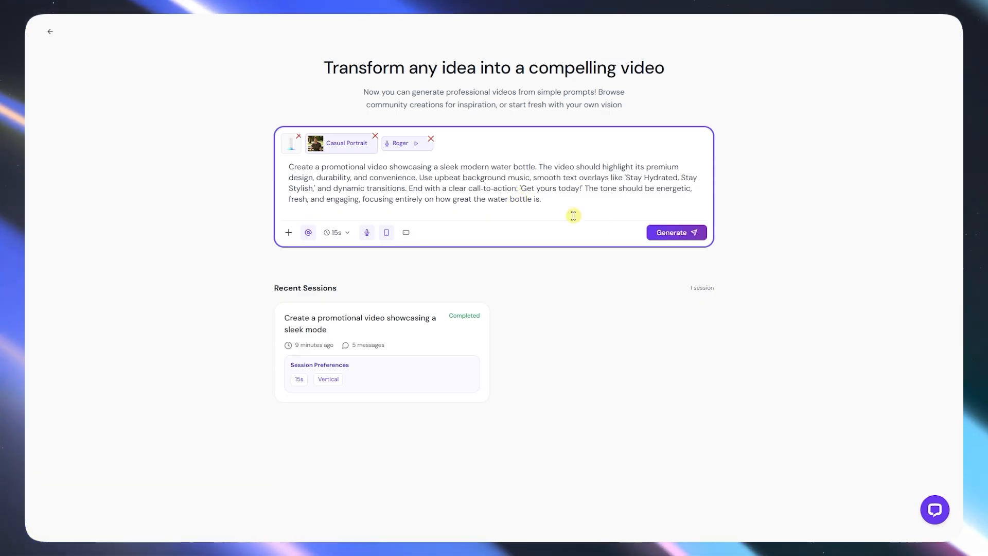
{"action": "left_click", "coordinate": [690, 236]}
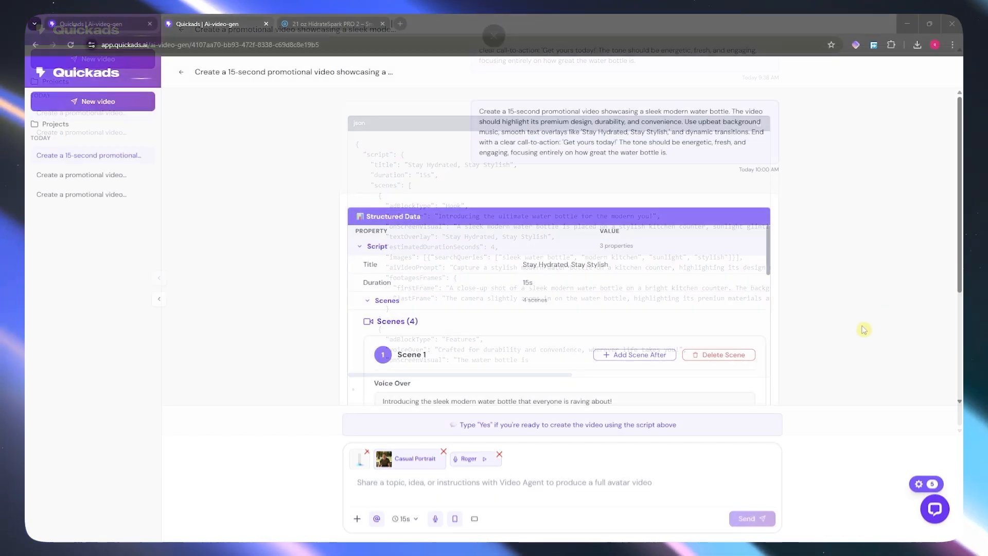
Examine the generated script's title and duration, and Scene 1's voice-over, visual type, and first and last frames
{"action": "scroll", "coordinate": [566, 267], "scroll_direction": "down", "scroll_amount": 2}
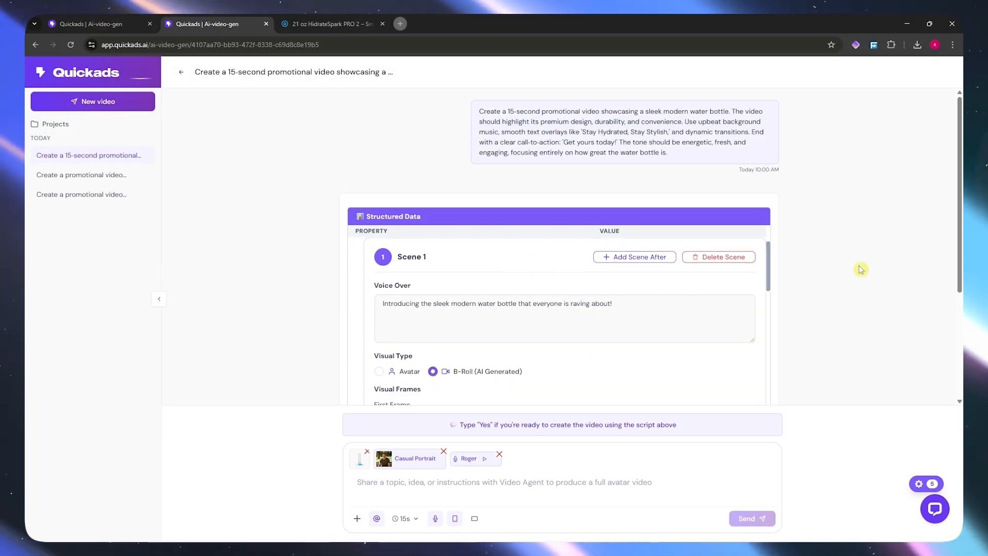
{"action": "scroll", "coordinate": [633, 323], "scroll_direction": "up", "scroll_amount": 2}
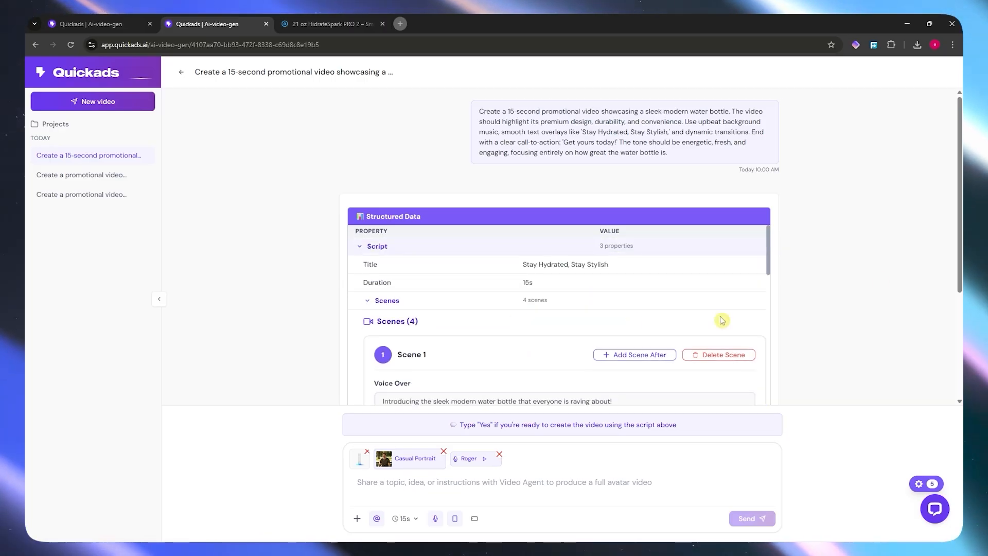
{"action": "scroll", "coordinate": [564, 258], "scroll_direction": "down", "scroll_amount": 2}
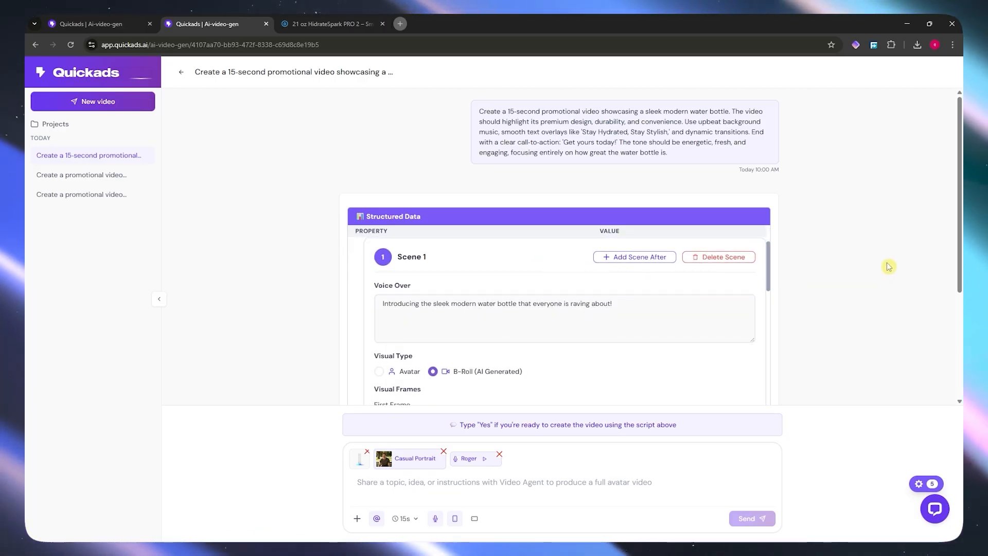
{"action": "scroll", "coordinate": [881, 267], "scroll_direction": "down", "scroll_amount": 5}
{"action": "scroll", "coordinate": [882, 266], "scroll_direction": "up", "scroll_amount": 1}
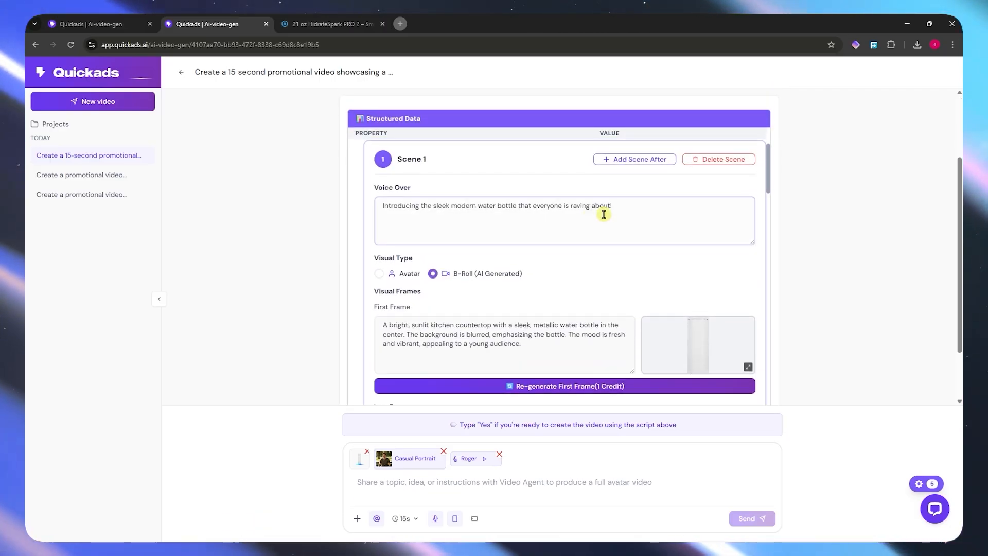
{"action": "scroll", "coordinate": [592, 215], "scroll_direction": "up", "scroll_amount": 2}
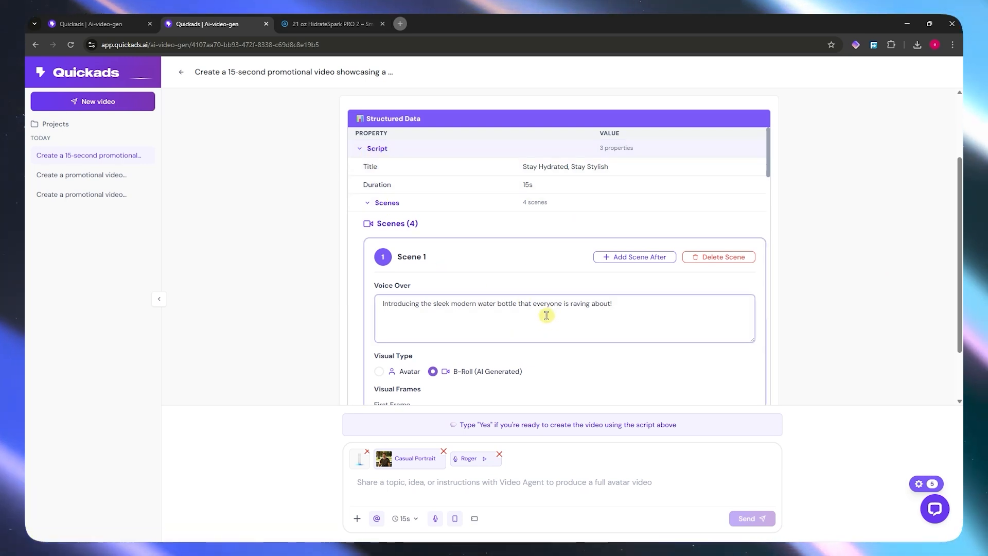
{"action": "scroll", "coordinate": [548, 313], "scroll_direction": "down", "scroll_amount": 2}
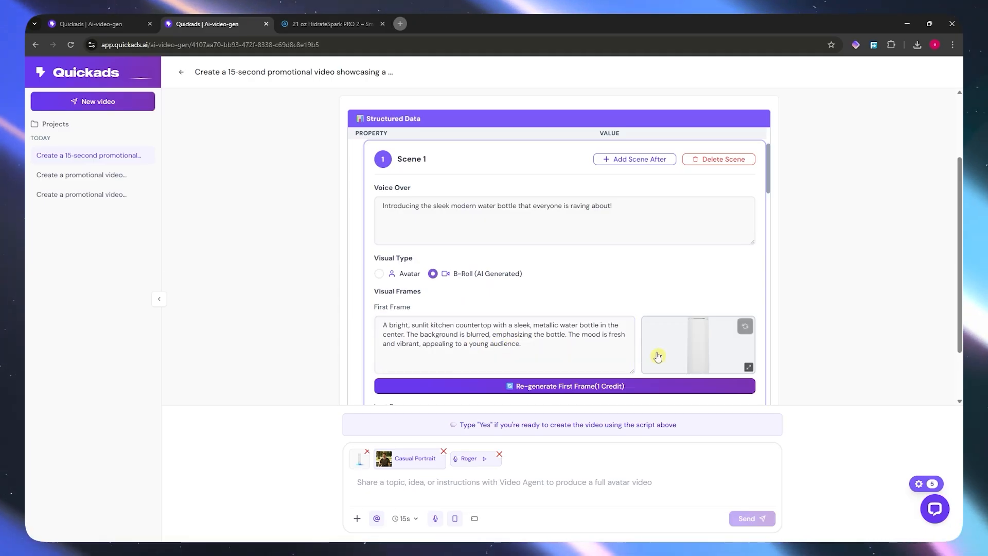
{"action": "scroll", "coordinate": [690, 337], "scroll_direction": "down", "scroll_amount": 1}
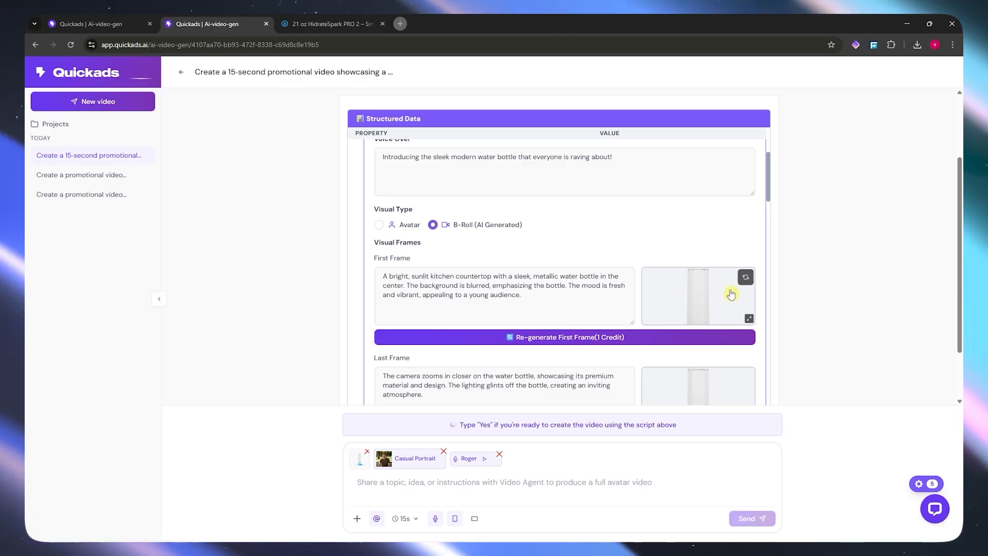
{"action": "scroll", "coordinate": [698, 300], "scroll_direction": "down", "scroll_amount": 1}
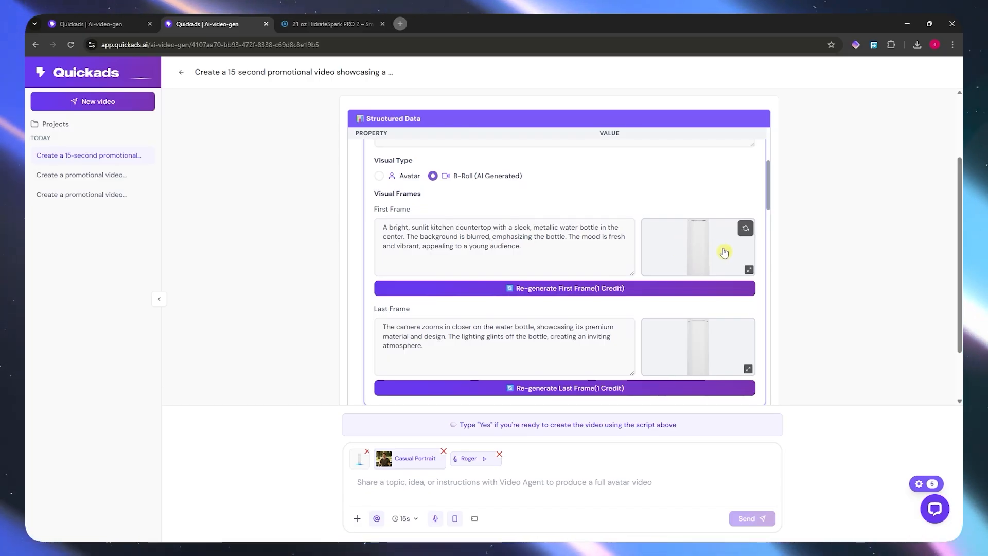
{"action": "scroll", "coordinate": [492, 301], "scroll_direction": "down", "scroll_amount": 2}
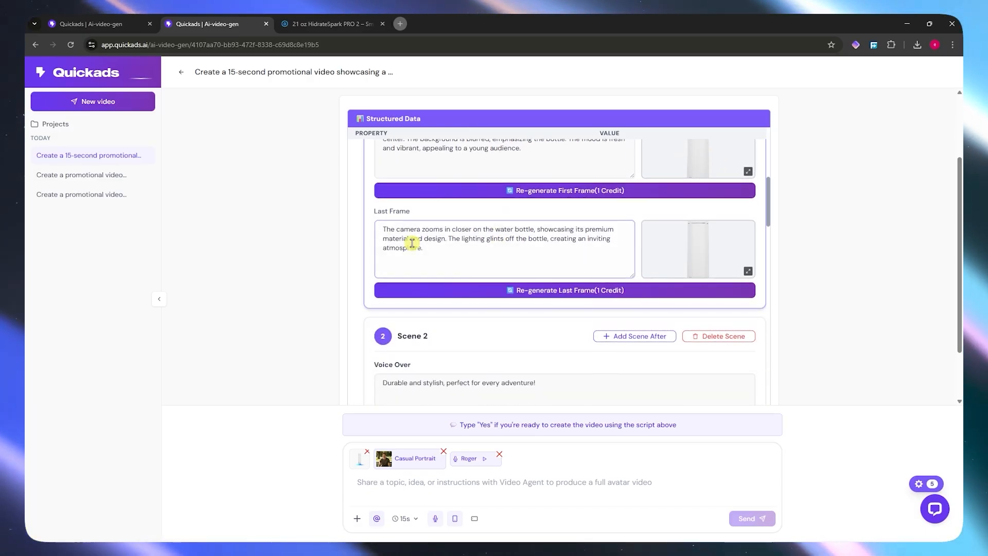
Review Scene 2's voice-over and frame descriptions, and add the bottle image as its first frame
{"action": "scroll", "coordinate": [463, 236], "scroll_direction": "down", "scroll_amount": 4}
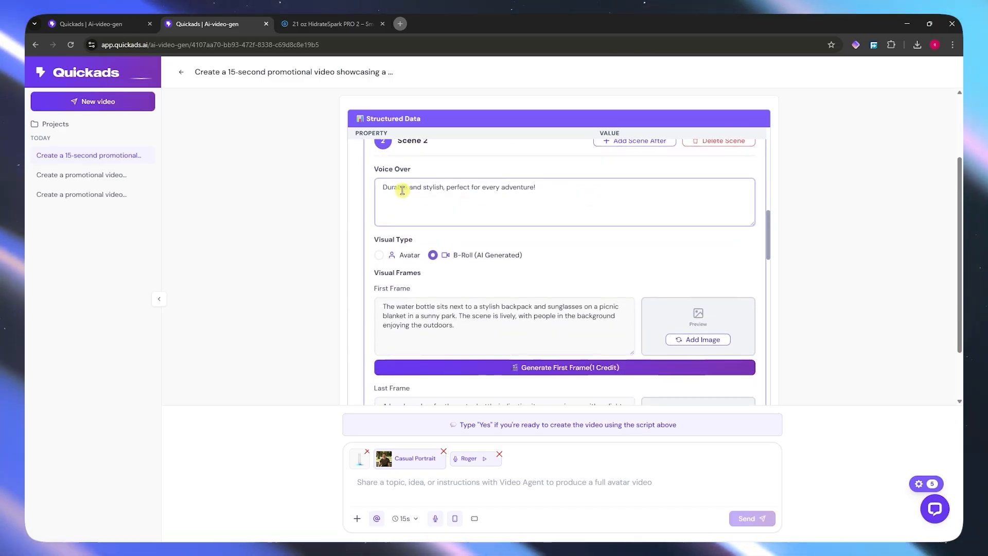
{"action": "left_click_drag", "start_coordinate": [403, 190], "coordinate": [569, 201]}
{"action": "left_click", "coordinate": [570, 200]}
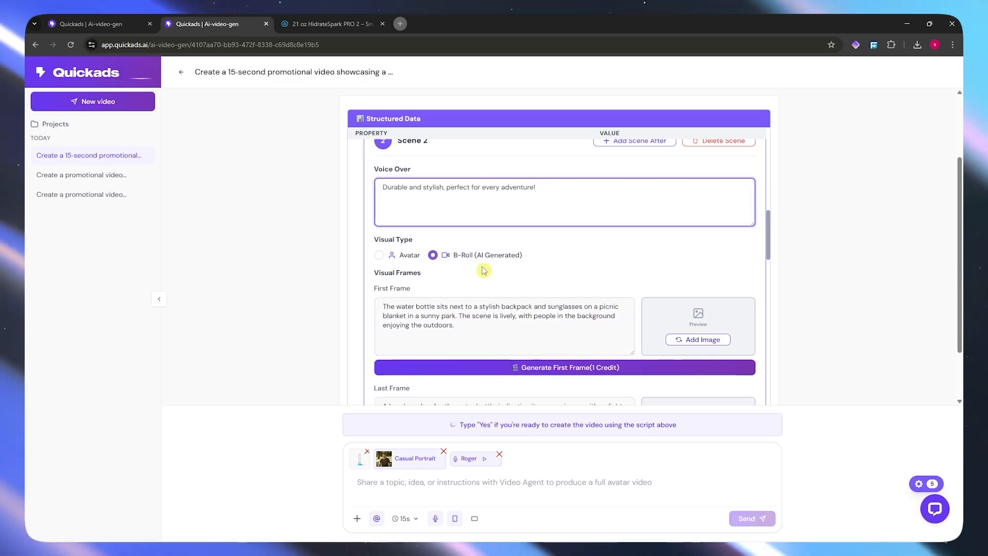
{"action": "scroll", "coordinate": [698, 316], "scroll_direction": "down", "scroll_amount": 1}
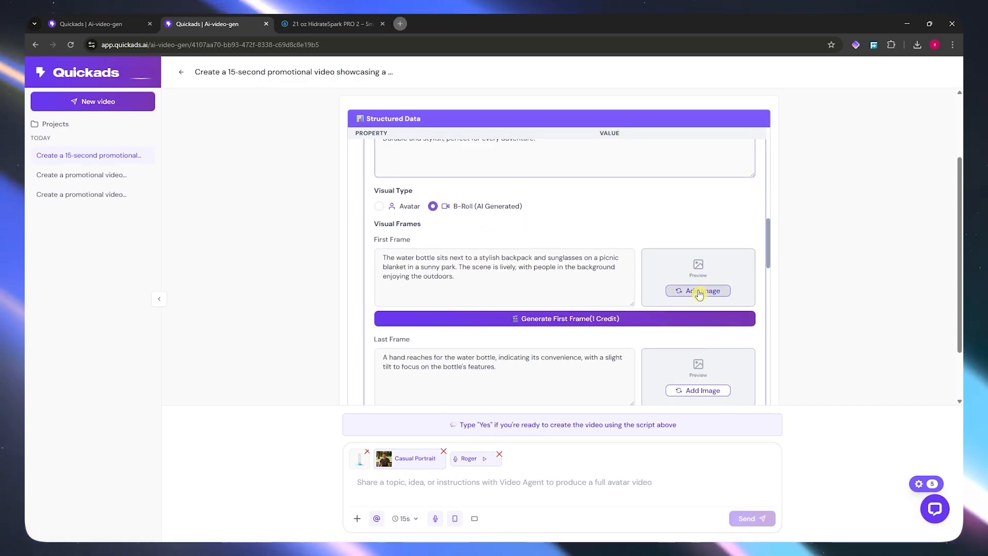
{"action": "left_click", "coordinate": [702, 291]}
{"action": "left_click", "coordinate": [311, 309]}
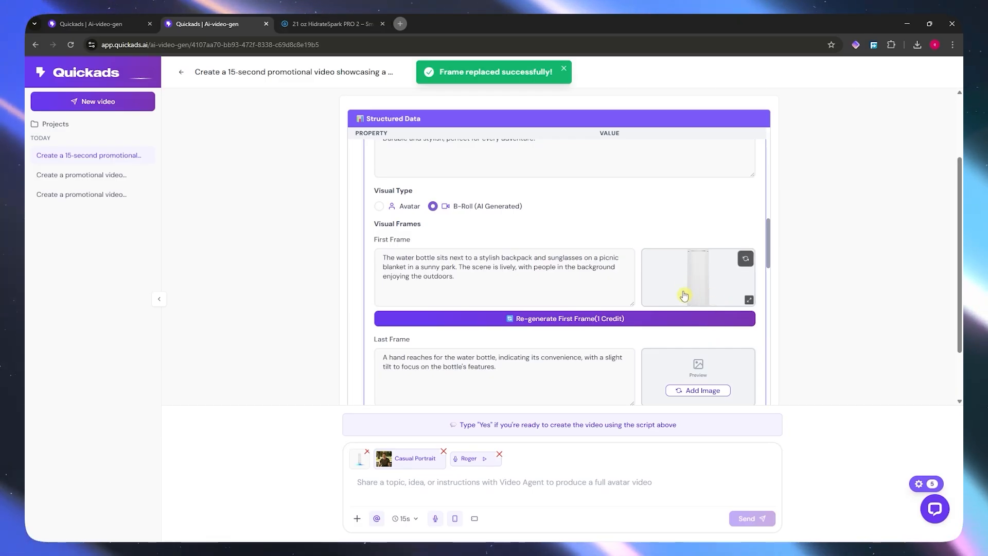
{"action": "scroll", "coordinate": [720, 295], "scroll_direction": "down", "scroll_amount": 1}
{"action": "scroll", "coordinate": [719, 295], "scroll_direction": "down", "scroll_amount": 1}
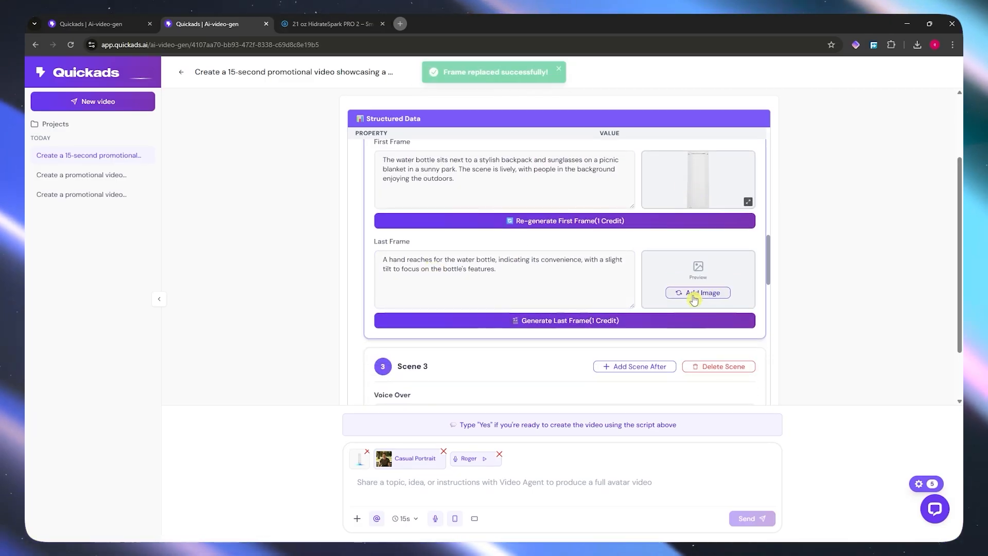
{"action": "scroll", "coordinate": [666, 292], "scroll_direction": "up", "scroll_amount": 3}
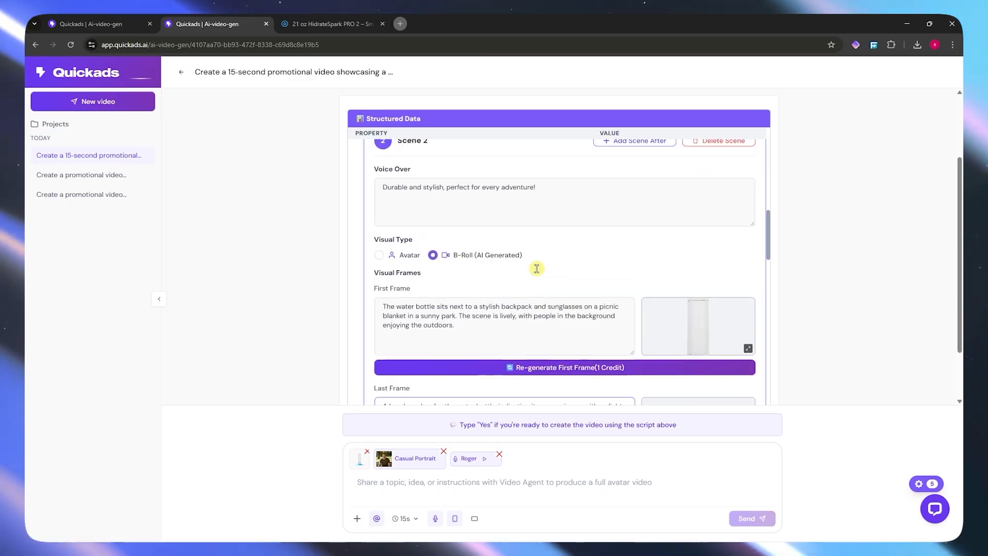
{"action": "scroll", "coordinate": [546, 278], "scroll_direction": "down", "scroll_amount": 4}
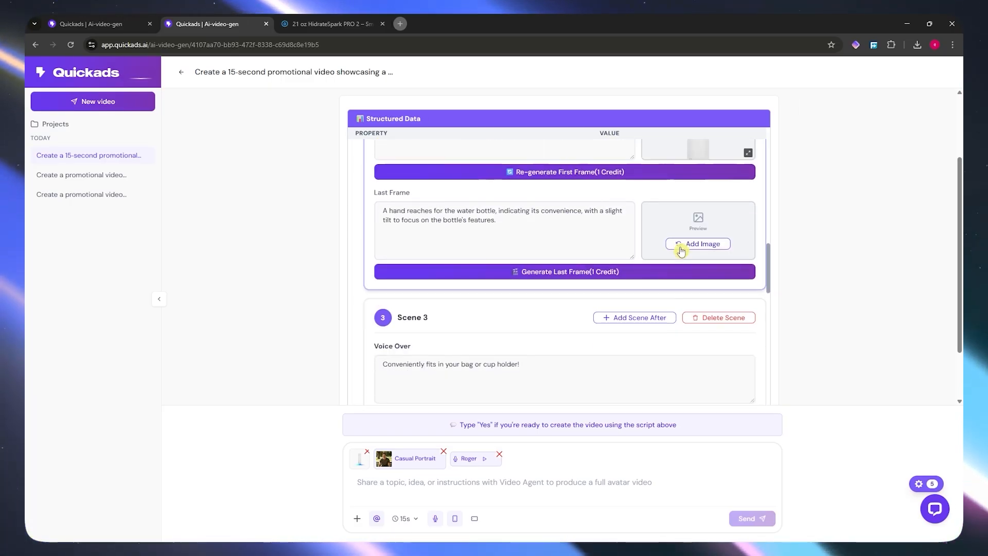
Review Scene 3's voice-over and frame descriptions, and change its visual type to Avatar
{"action": "scroll", "coordinate": [523, 278], "scroll_direction": "up", "scroll_amount": 2}
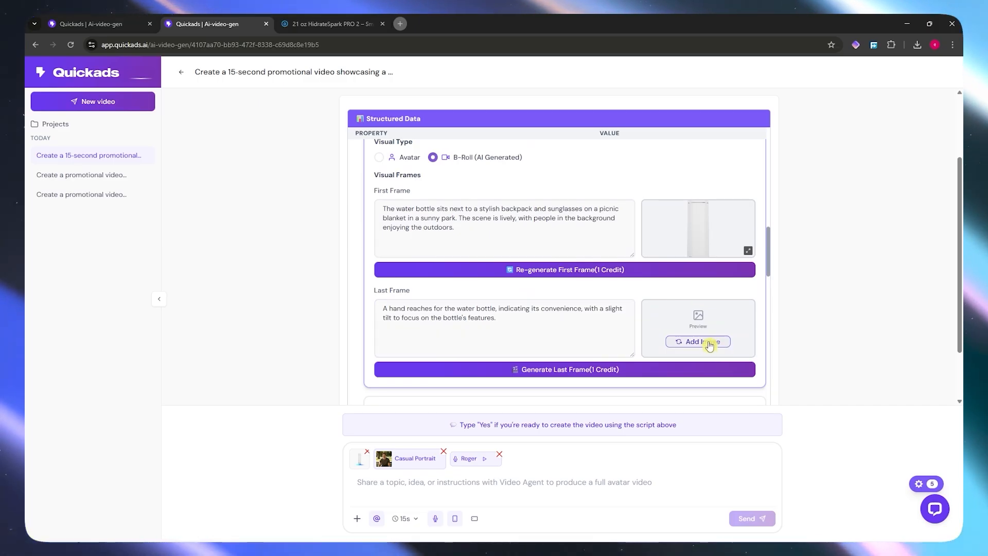
{"action": "scroll", "coordinate": [713, 329], "scroll_direction": "down", "scroll_amount": 3}
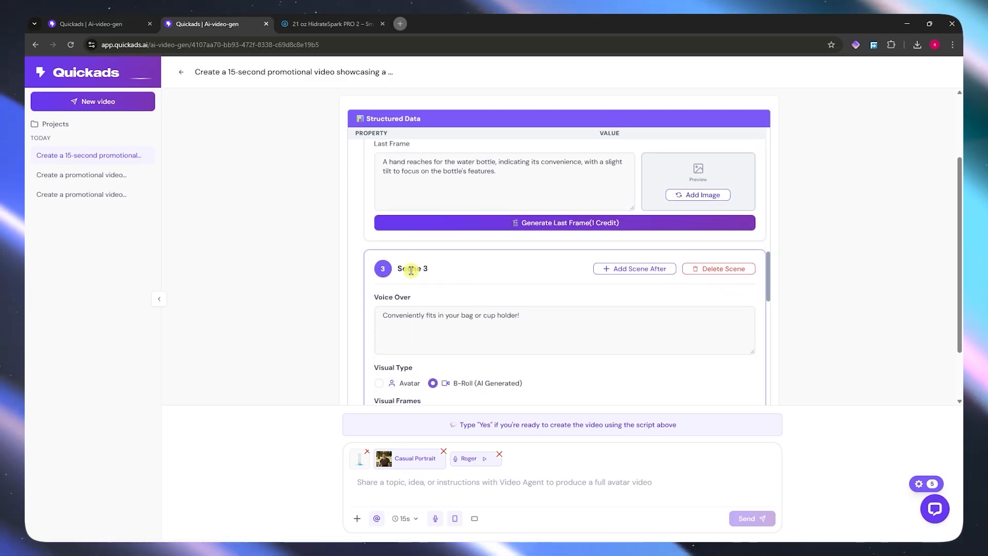
{"action": "scroll", "coordinate": [410, 327], "scroll_direction": "down", "scroll_amount": 1}
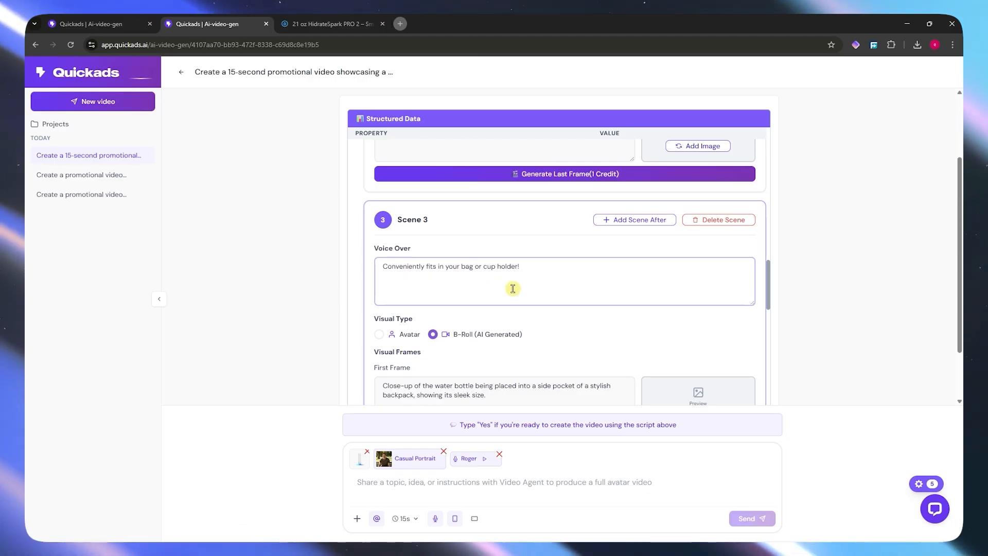
{"action": "scroll", "coordinate": [530, 319], "scroll_direction": "down", "scroll_amount": 3}
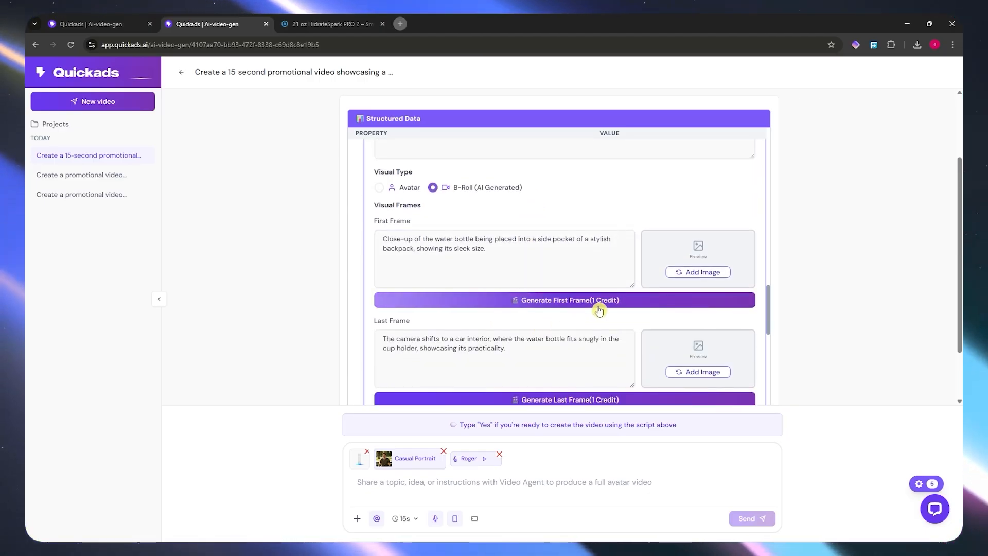
{"action": "scroll", "coordinate": [602, 247], "scroll_direction": "down", "scroll_amount": 4}
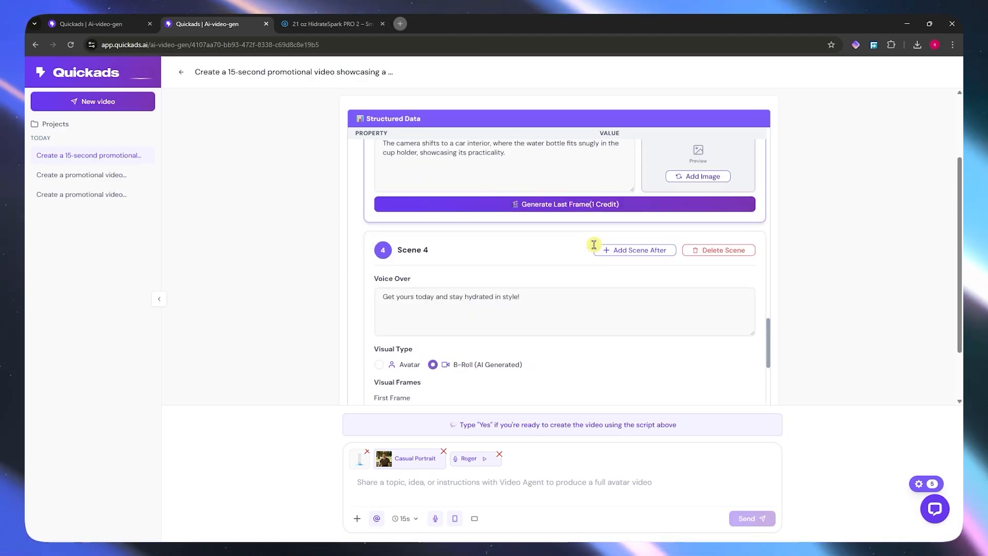
{"action": "scroll", "coordinate": [592, 252], "scroll_direction": "up", "scroll_amount": 5}
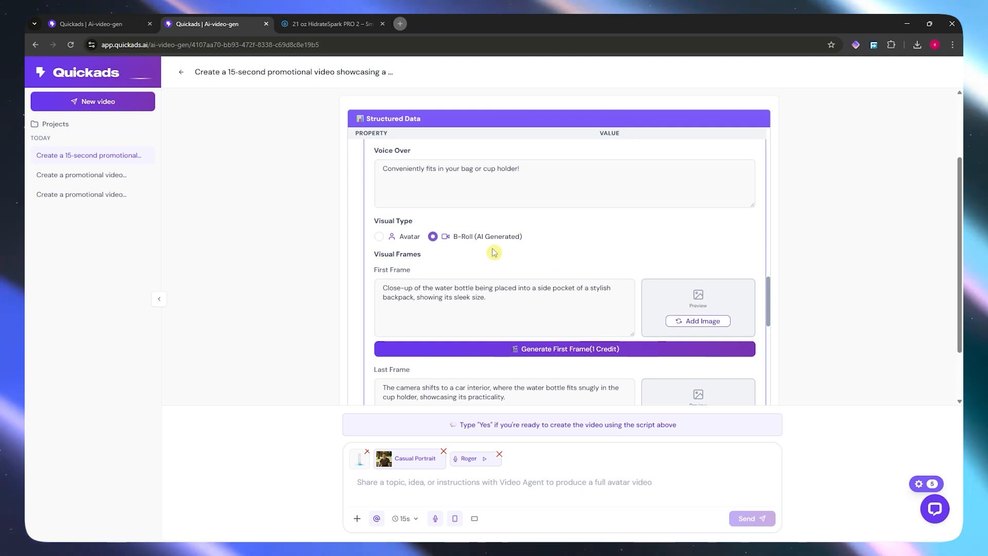
{"action": "left_click", "coordinate": [399, 241]}
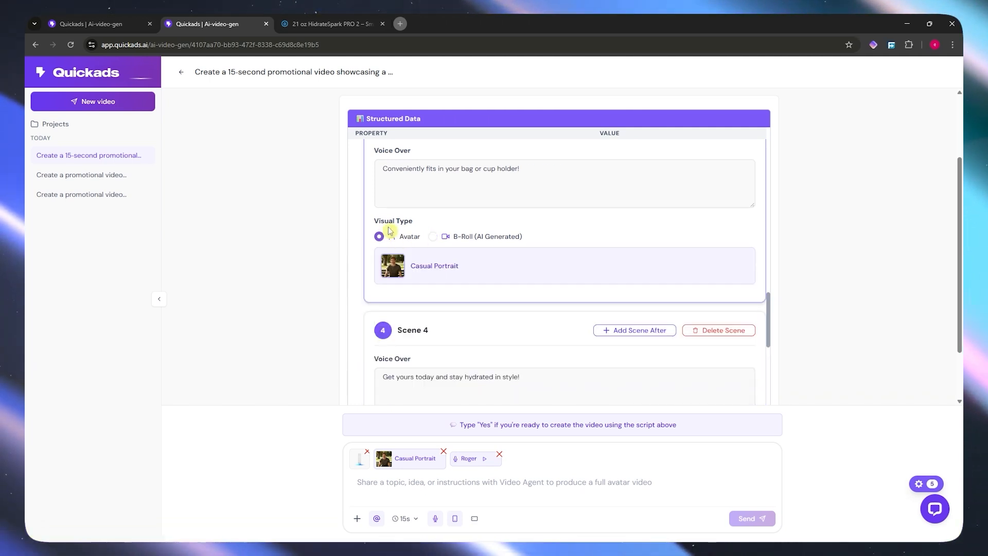
Add the bottle image as both the first frame and the last frame of Scene 4
{"action": "scroll", "coordinate": [496, 284], "scroll_direction": "down", "scroll_amount": 2}
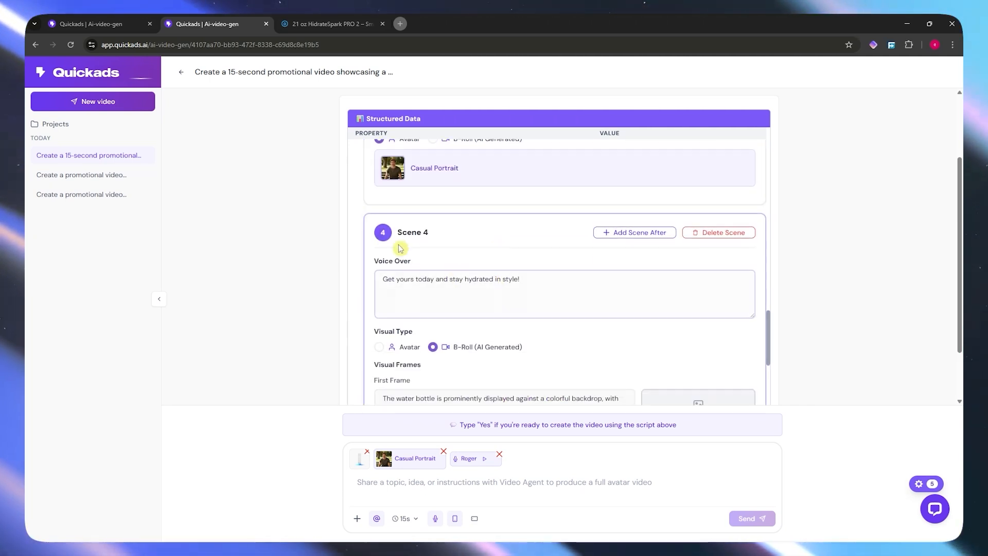
{"action": "scroll", "coordinate": [496, 251], "scroll_direction": "down", "scroll_amount": 2}
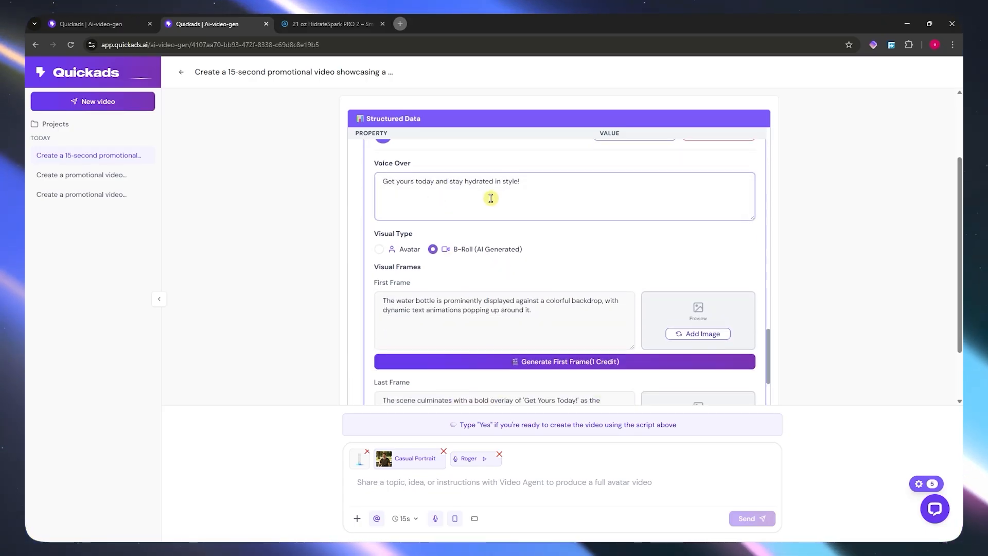
{"action": "left_click", "coordinate": [705, 335]}
{"action": "left_click", "coordinate": [342, 306]}
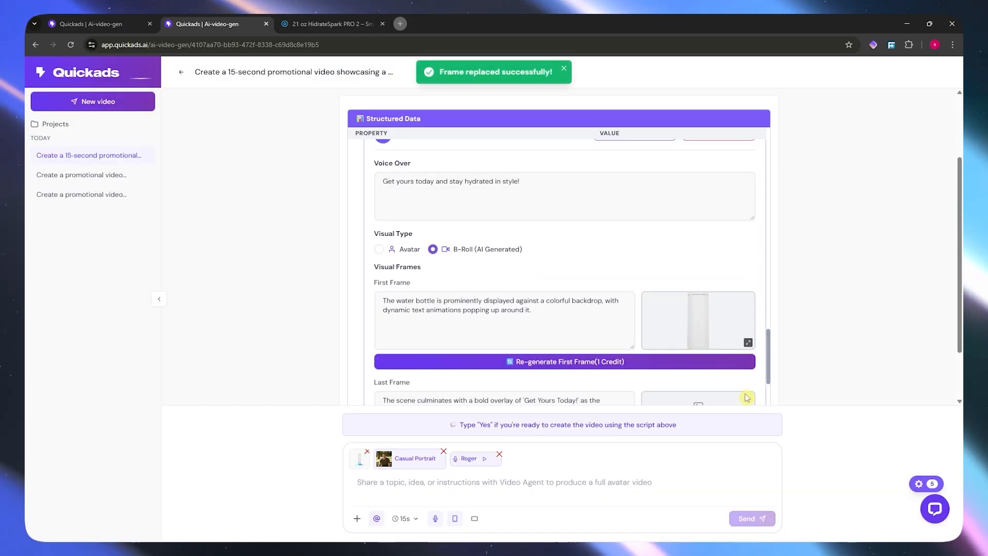
{"action": "scroll", "coordinate": [654, 309], "scroll_direction": "down", "scroll_amount": 2}
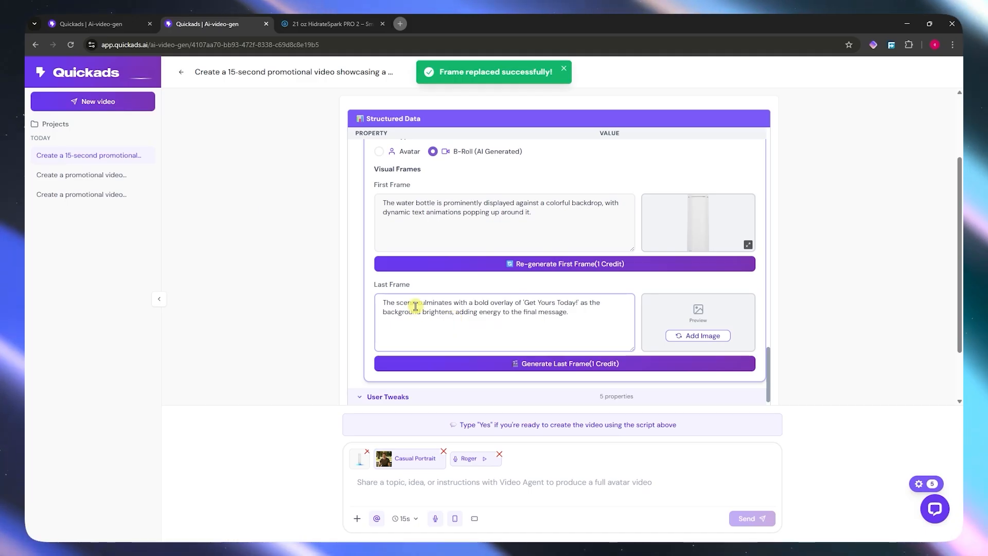
{"action": "scroll", "coordinate": [456, 304], "scroll_direction": "down", "scroll_amount": 2}
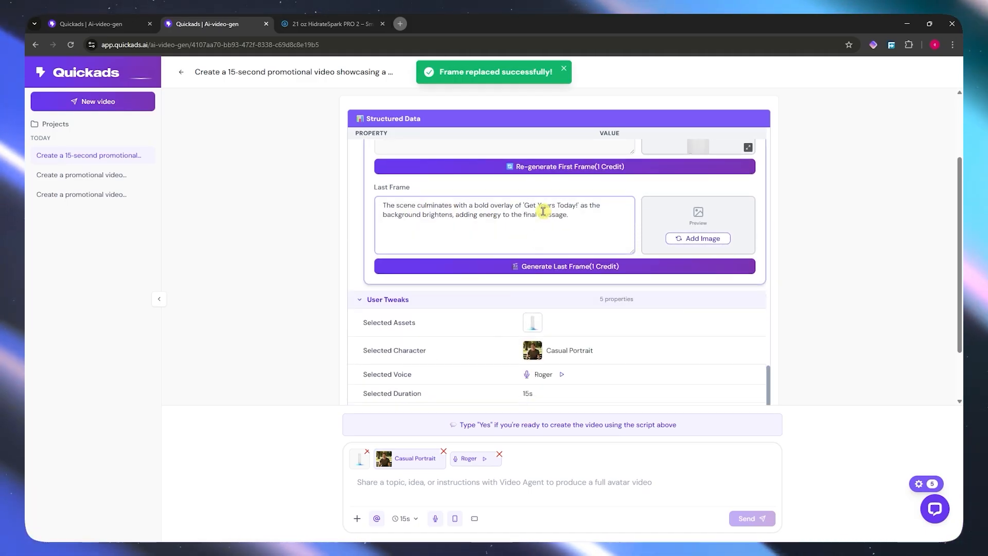
{"action": "left_click", "coordinate": [698, 238]}
{"action": "left_click", "coordinate": [327, 322]}
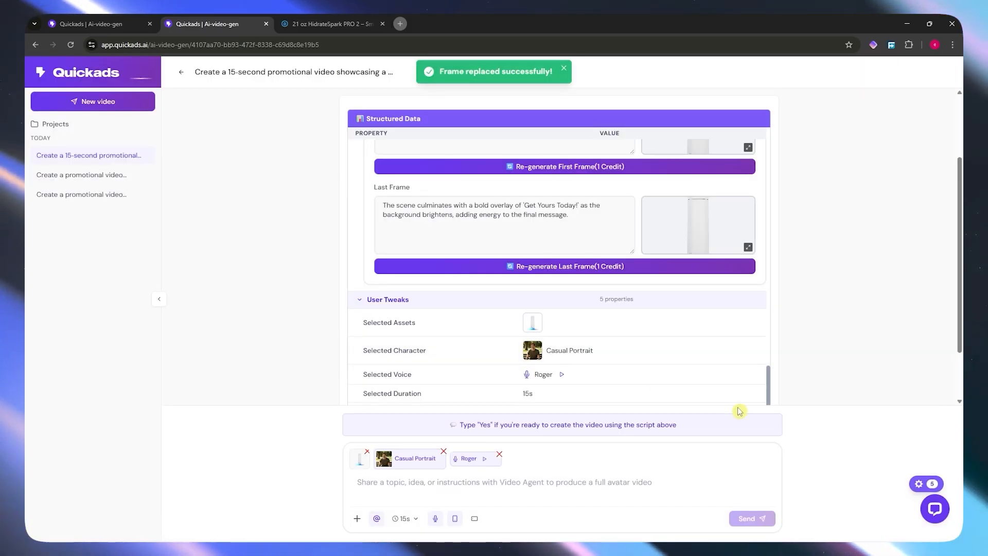
Recheck the scenes' visual types and frames, and send "yes" to create the video from the script
{"action": "scroll", "coordinate": [565, 323], "scroll_direction": "up", "scroll_amount": 4}
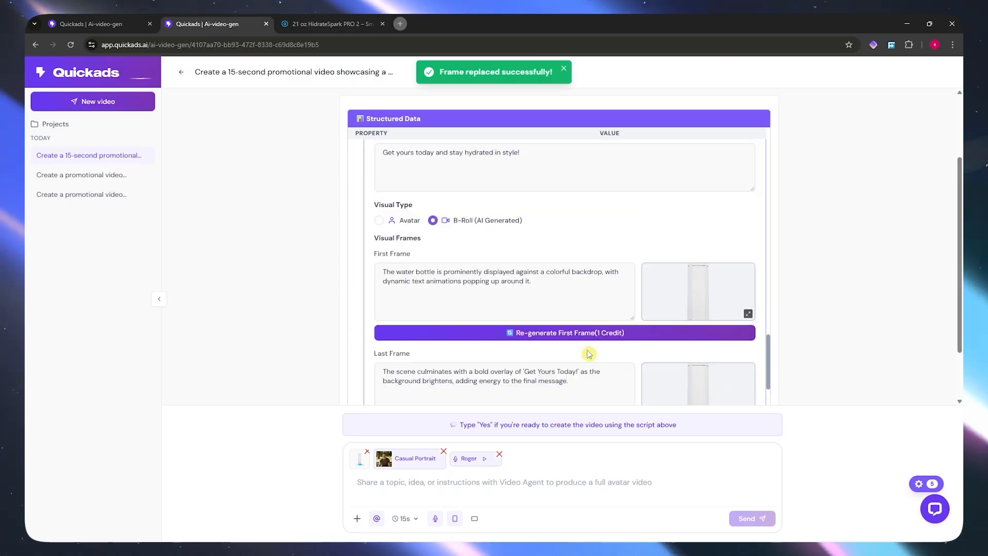
{"action": "scroll", "coordinate": [565, 323], "scroll_direction": "up", "scroll_amount": 3}
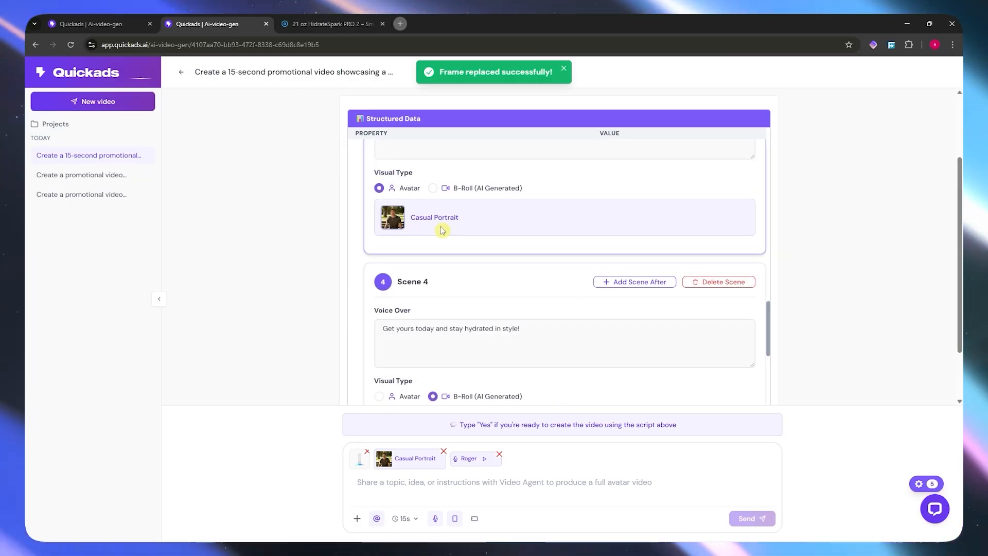
{"action": "scroll", "coordinate": [451, 232], "scroll_direction": "up", "scroll_amount": 3}
{"action": "scroll", "coordinate": [438, 348], "scroll_direction": "down", "scroll_amount": 10}
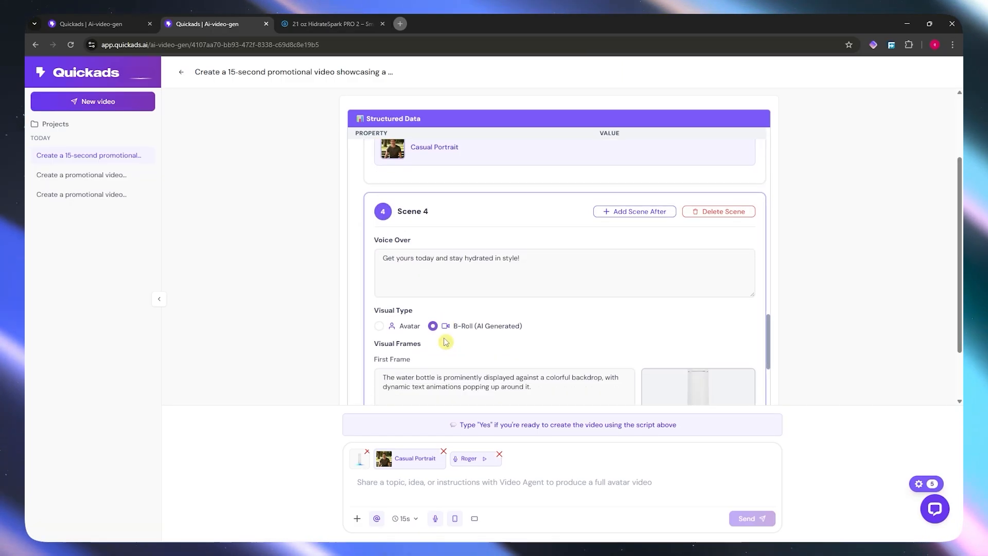
{"action": "scroll", "coordinate": [549, 294], "scroll_direction": "up", "scroll_amount": 18}
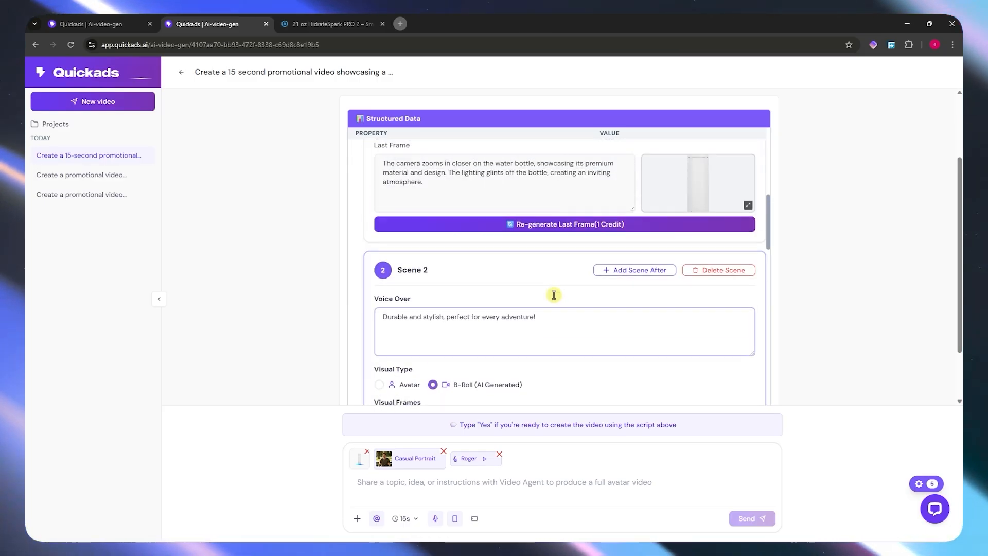
{"action": "scroll", "coordinate": [554, 296], "scroll_direction": "down", "scroll_amount": 6}
{"action": "scroll", "coordinate": [556, 288], "scroll_direction": "down", "scroll_amount": 4}
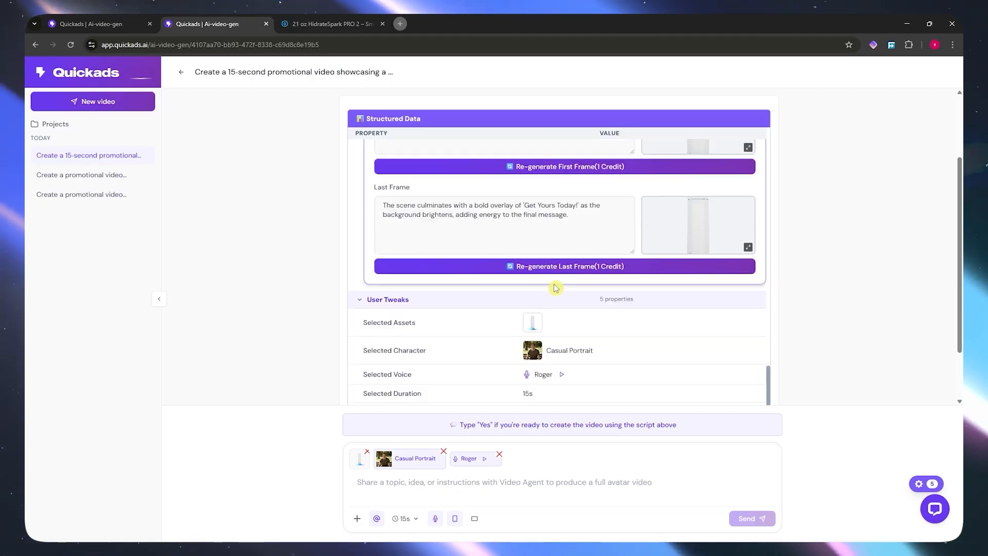
{"action": "left_click", "coordinate": [574, 478]}
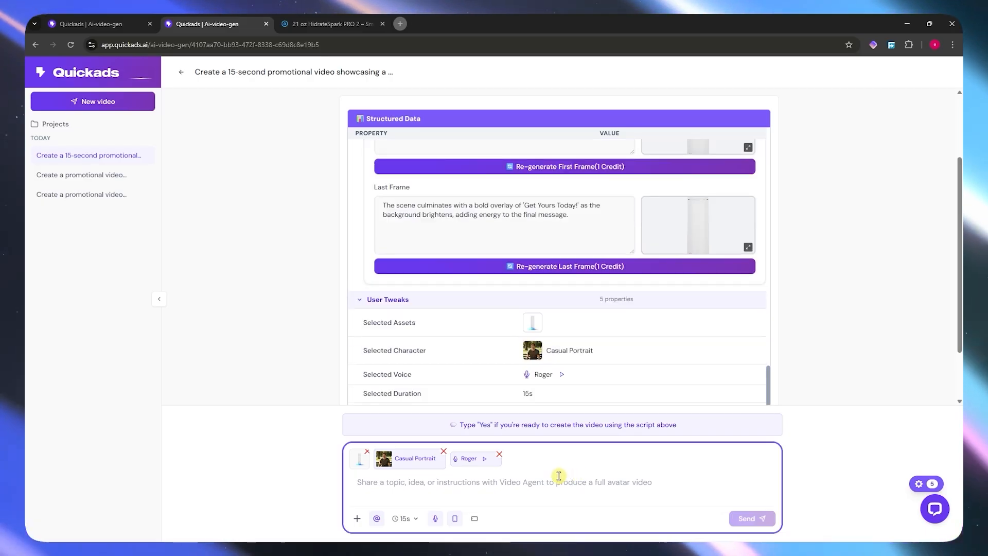
{"action": "type", "text": "yes"}
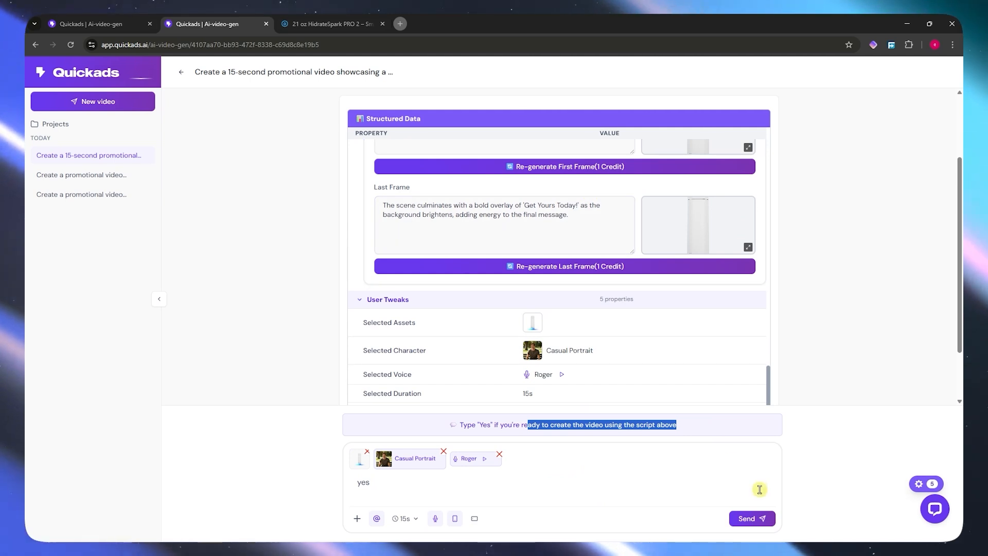
{"action": "left_click", "coordinate": [751, 519]}
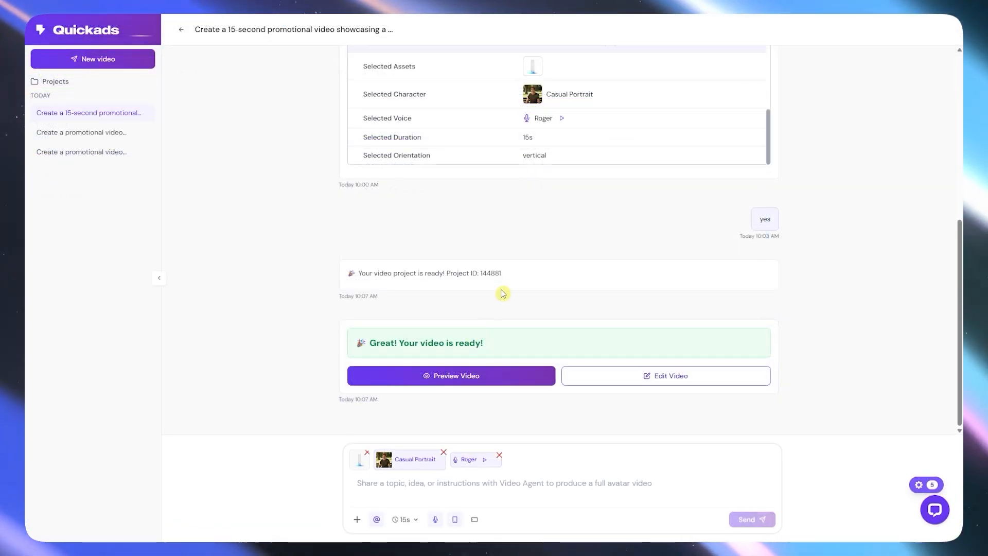
Open the finished video's preview, play it through, and replay its opening bottle scene
{"action": "left_click", "coordinate": [447, 381]}
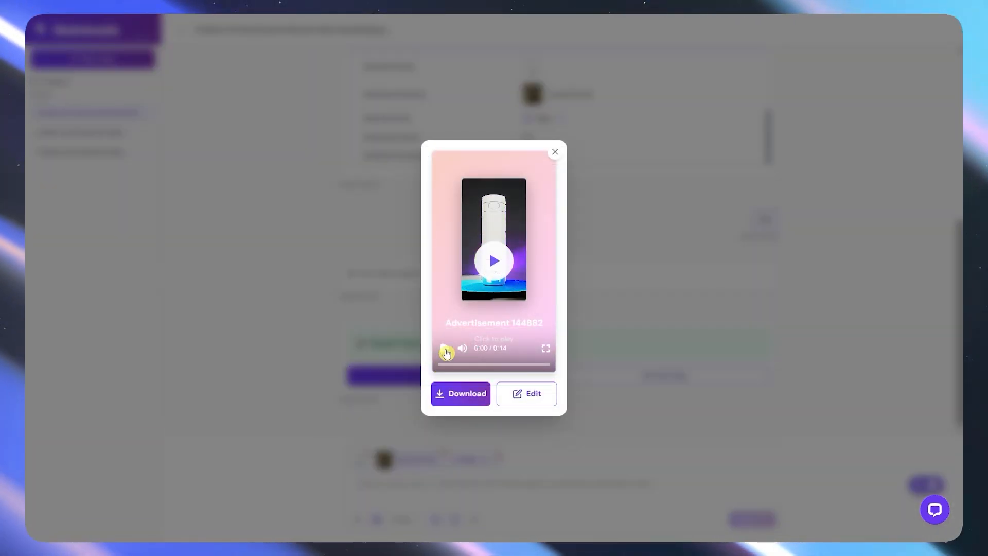
{"action": "left_click", "coordinate": [445, 348]}
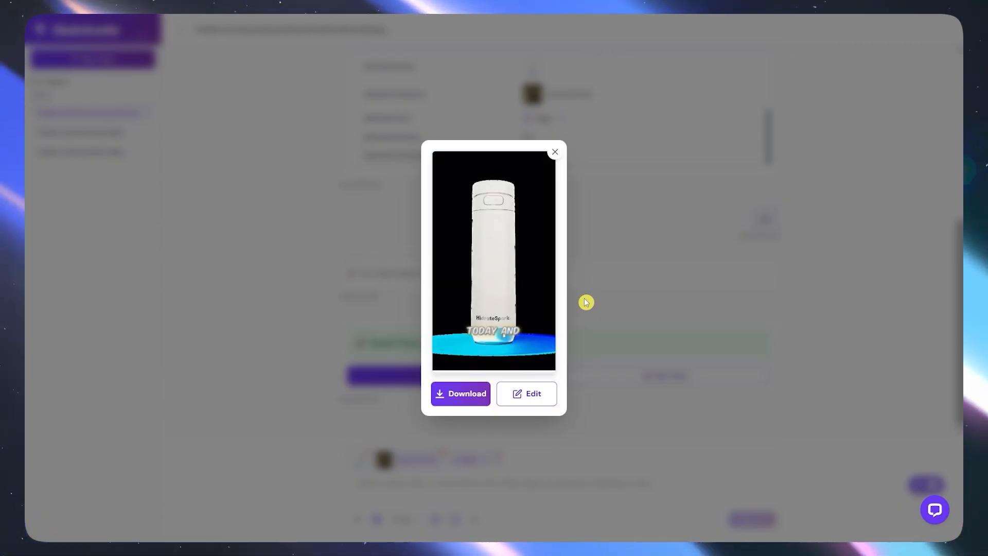
{"action": "mouse_move", "coordinate": [519, 282]}
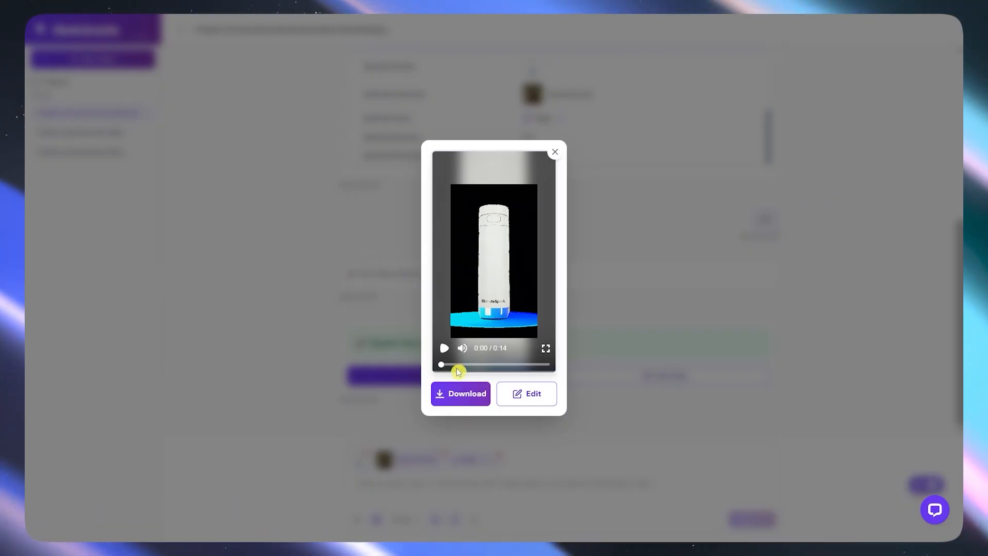
{"action": "left_click", "coordinate": [443, 351]}
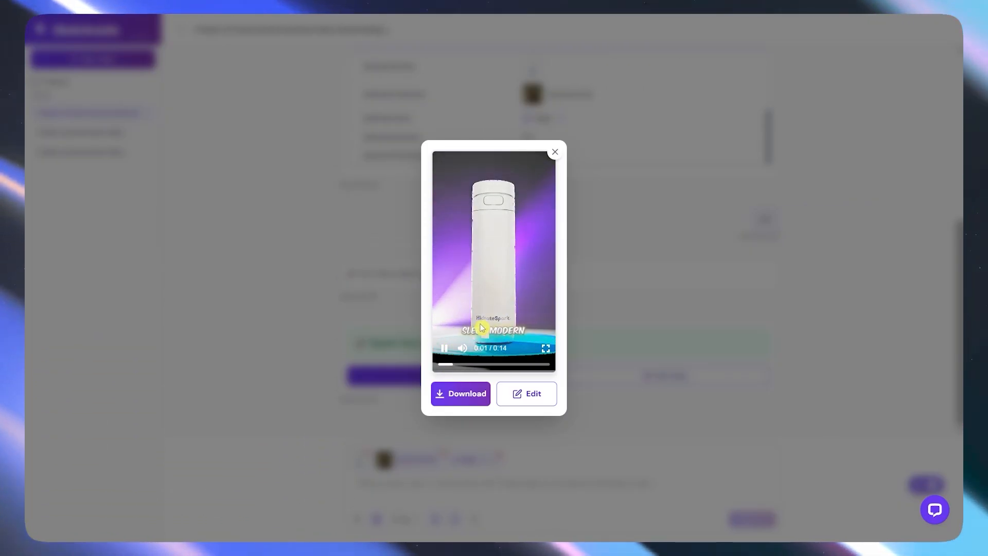
{"action": "left_click", "coordinate": [445, 348]}
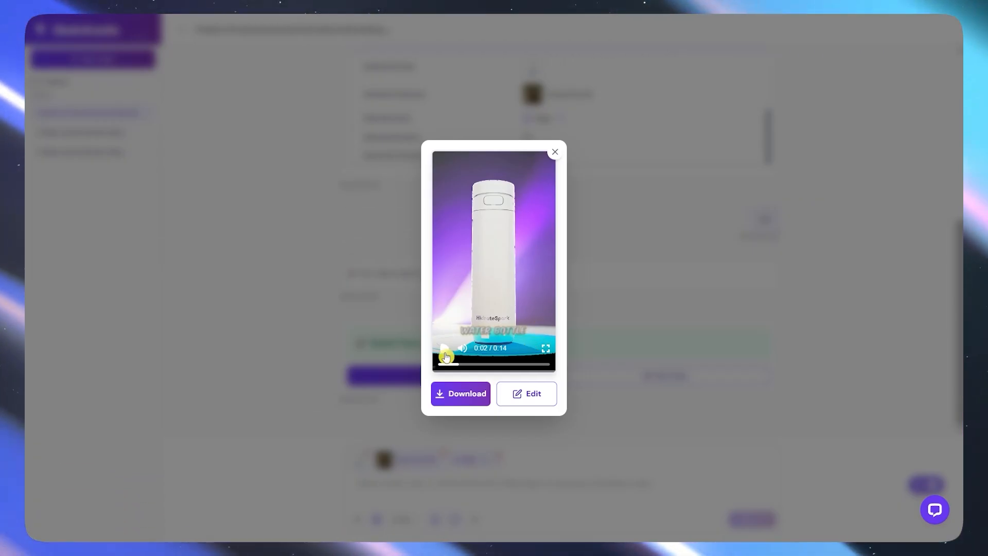
Scrub through the video preview to examine the park scene, the avatar scene, and the closing bottle scene
{"action": "left_click", "coordinate": [475, 365]}
{"action": "left_click_drag", "start_coordinate": [474, 366], "coordinate": [487, 366]}
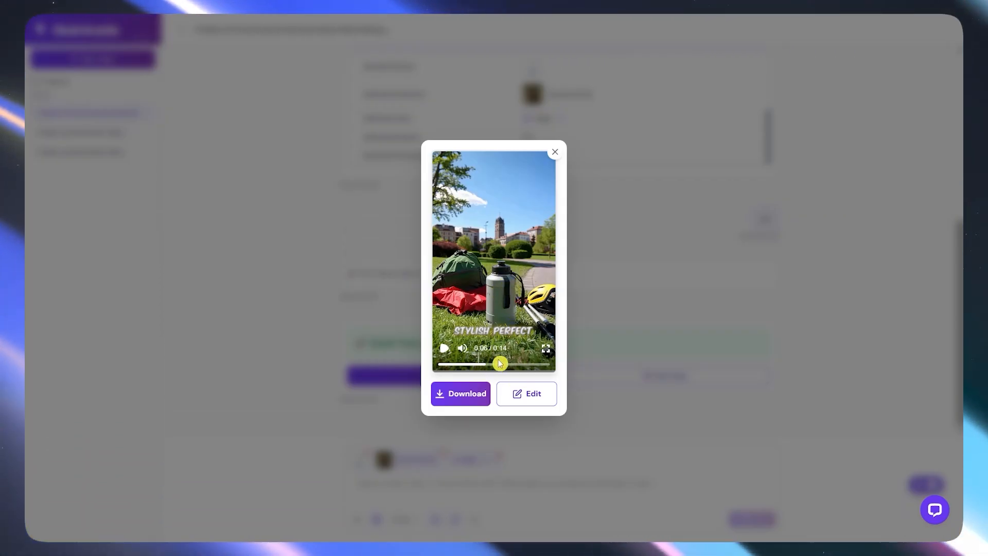
{"action": "left_click_drag", "start_coordinate": [494, 368], "coordinate": [505, 370]}
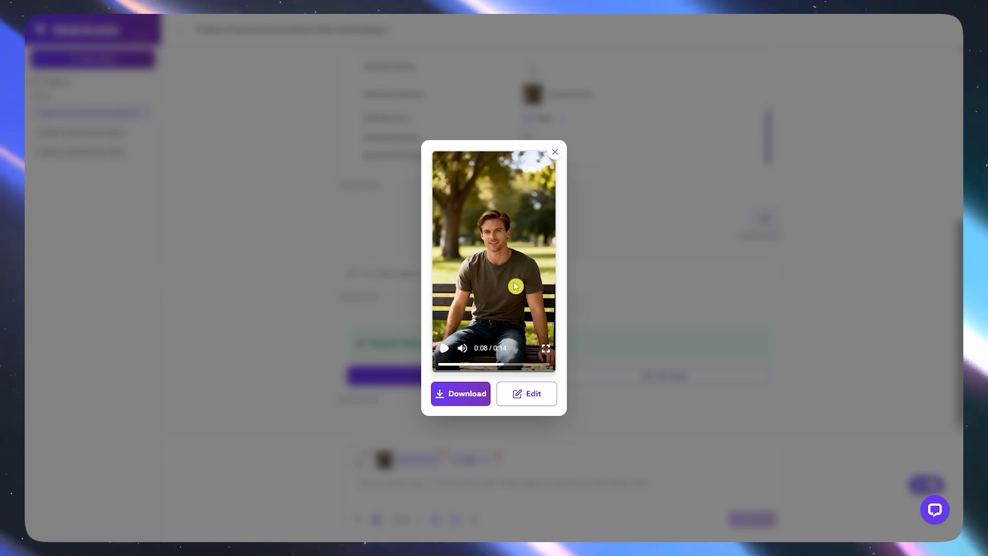
{"action": "left_click", "coordinate": [446, 353]}
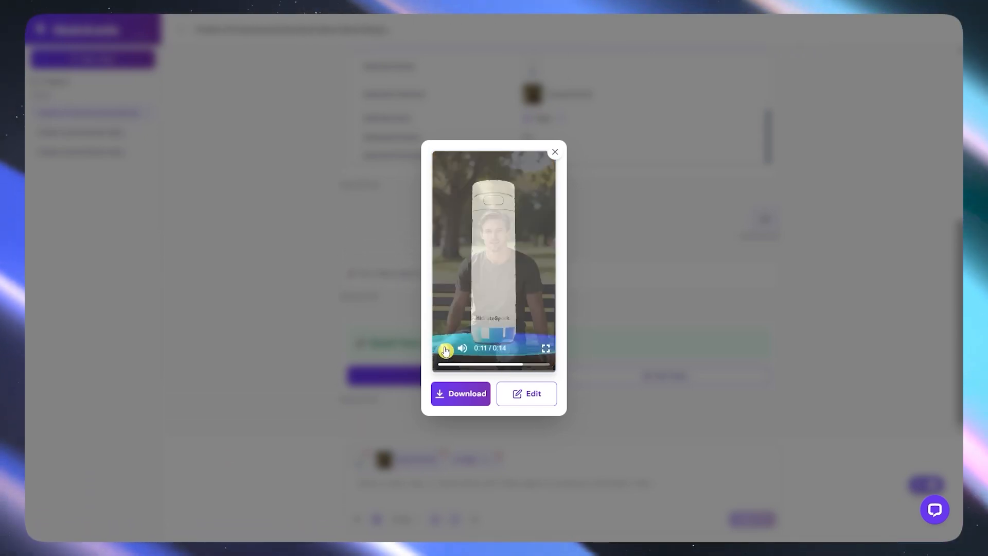
{"action": "left_click", "coordinate": [517, 364]}
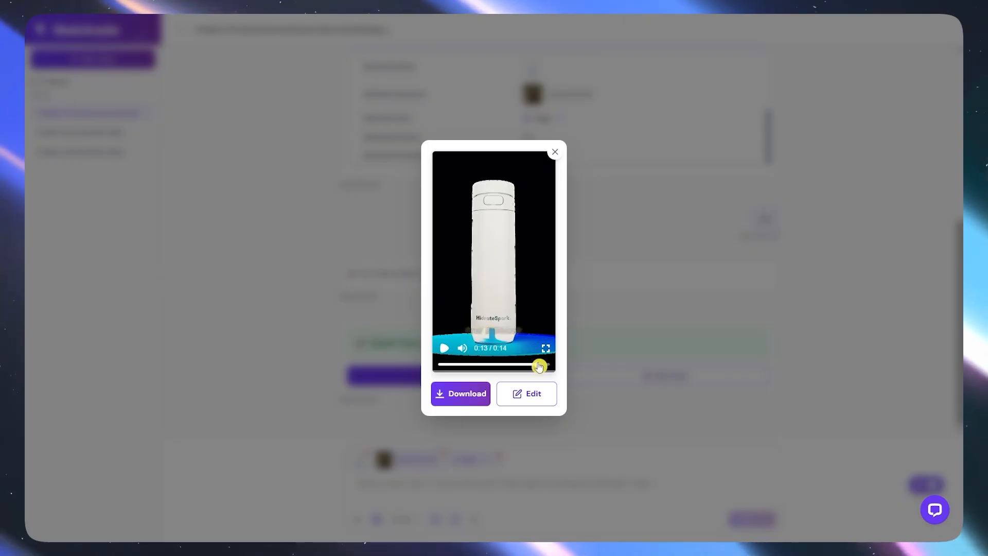
{"action": "left_click", "coordinate": [535, 367]}
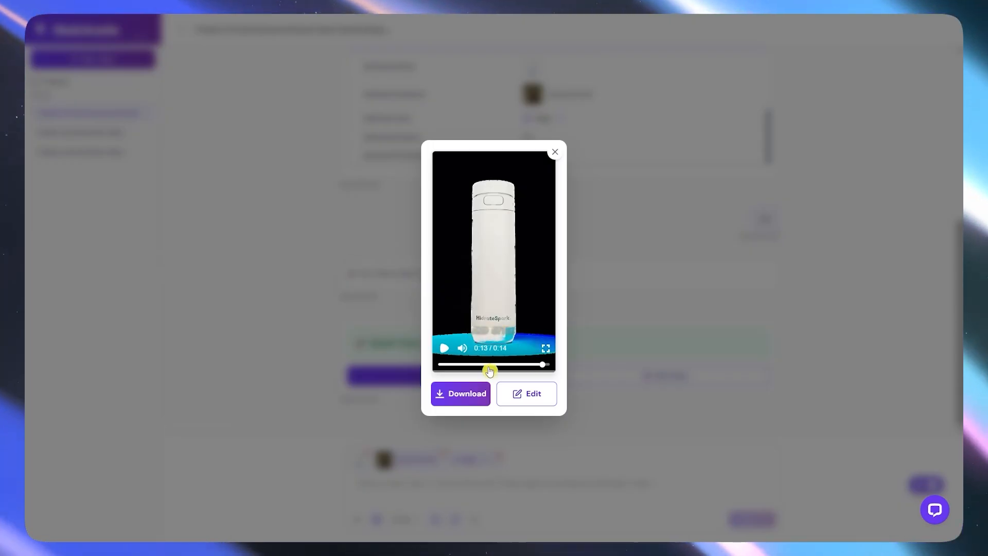
{"action": "left_click", "coordinate": [447, 366]}
{"action": "left_click", "coordinate": [534, 366]}
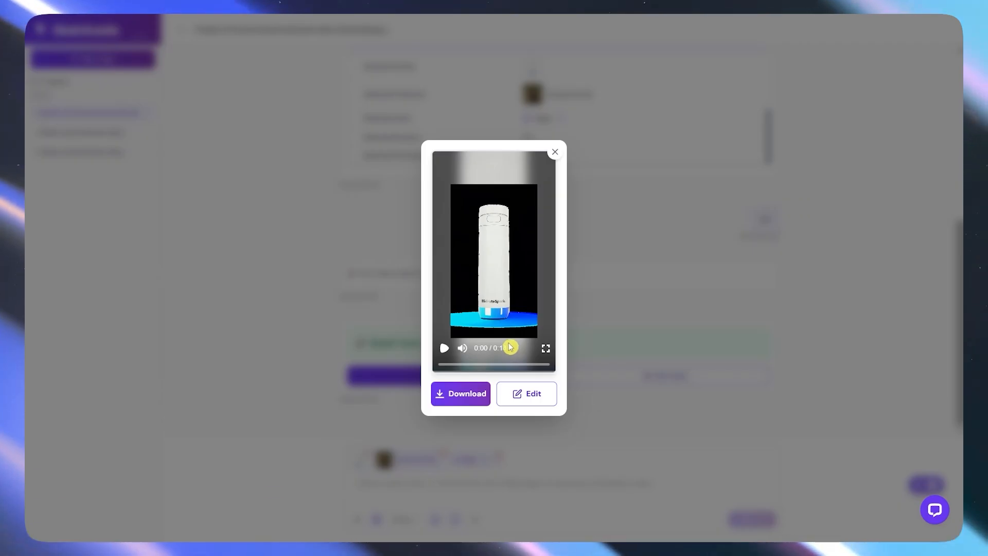
Open the video for editing and look through the Hook, Feature Highlight, and Convenience storyboard scenes
{"action": "left_click", "coordinate": [536, 396]}
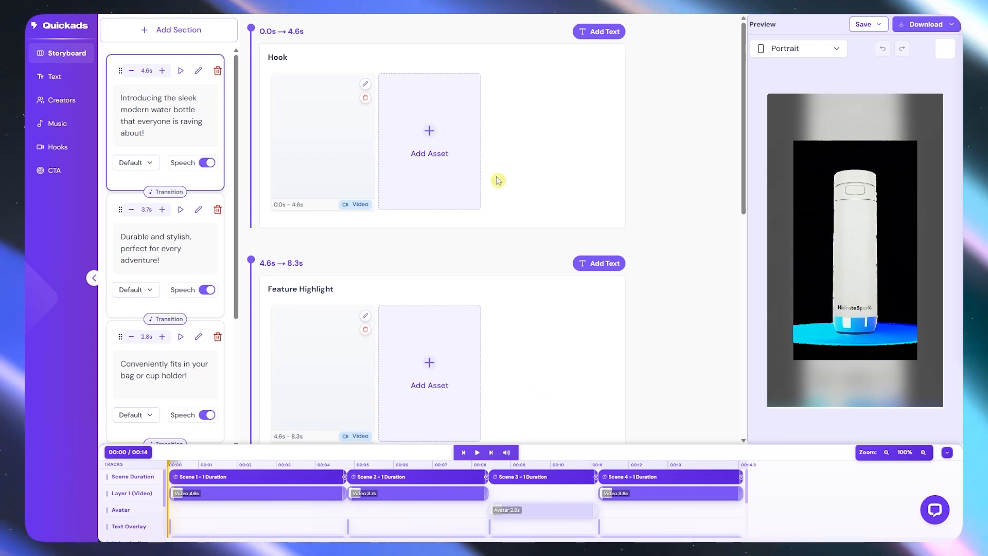
{"action": "scroll", "coordinate": [350, 206], "scroll_direction": "down", "scroll_amount": 4}
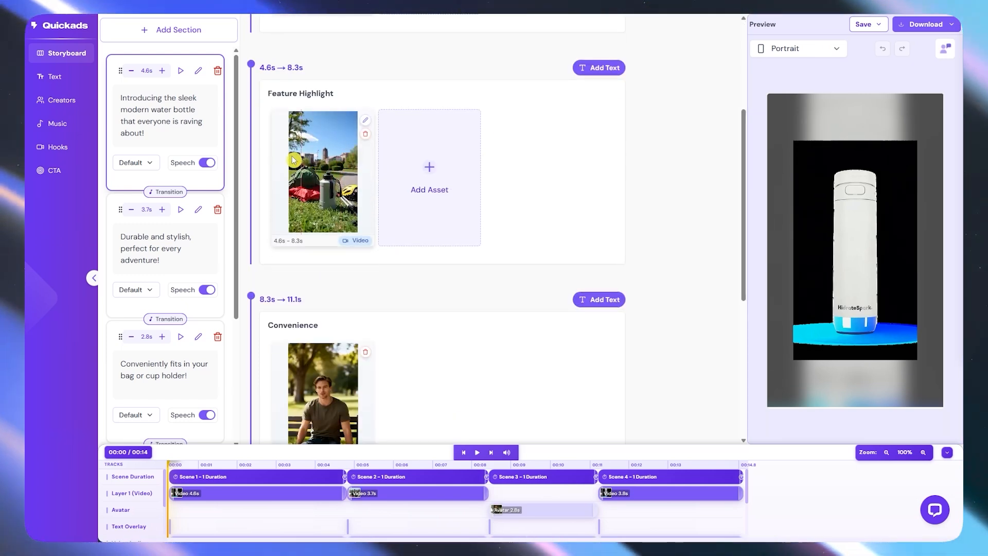
{"action": "scroll", "coordinate": [315, 209], "scroll_direction": "down", "scroll_amount": 2}
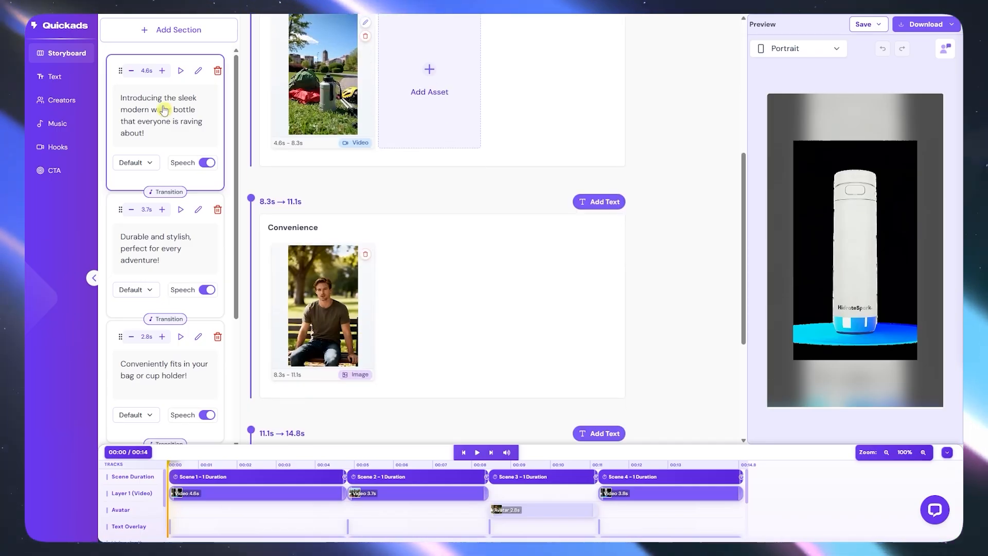
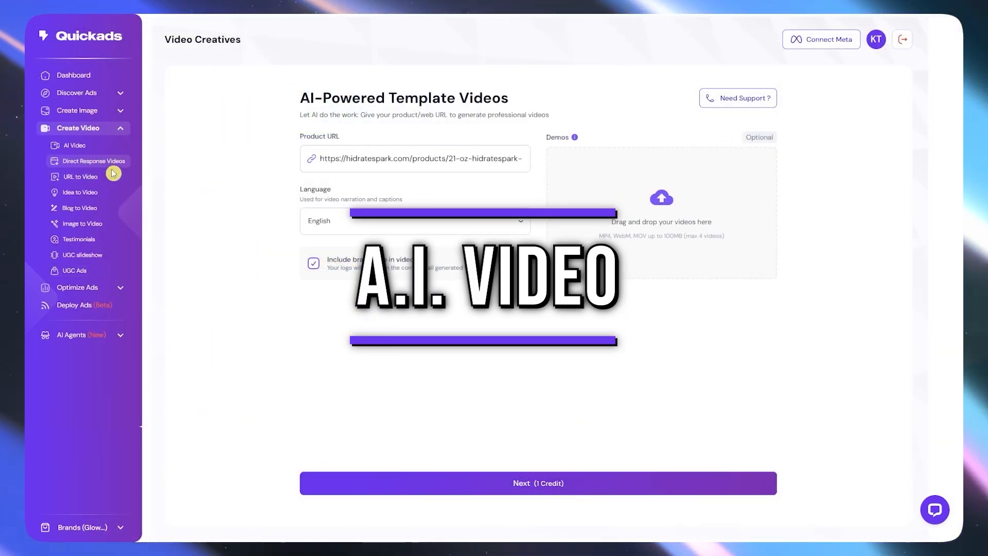
Enter the 21 oz HidrateSpark product URL, select English, and continue to the direct response video setup
{"action": "left_click", "coordinate": [346, 155]}
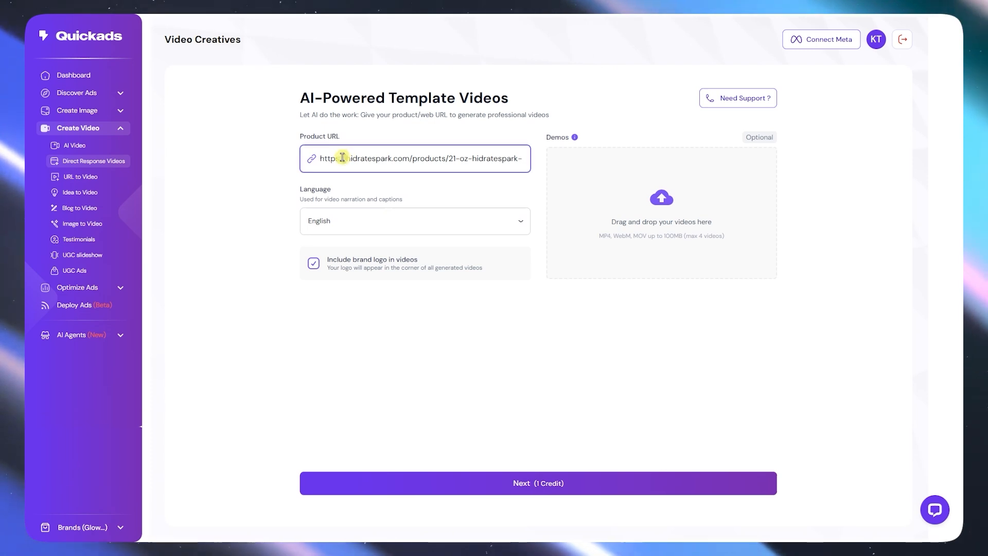
{"action": "key", "text": "ctrl+a"}
{"action": "type", "text": "https://hidratespark.com/products/21-oz-hidratespark-pro-2"}
{"action": "left_click", "coordinate": [336, 227]}
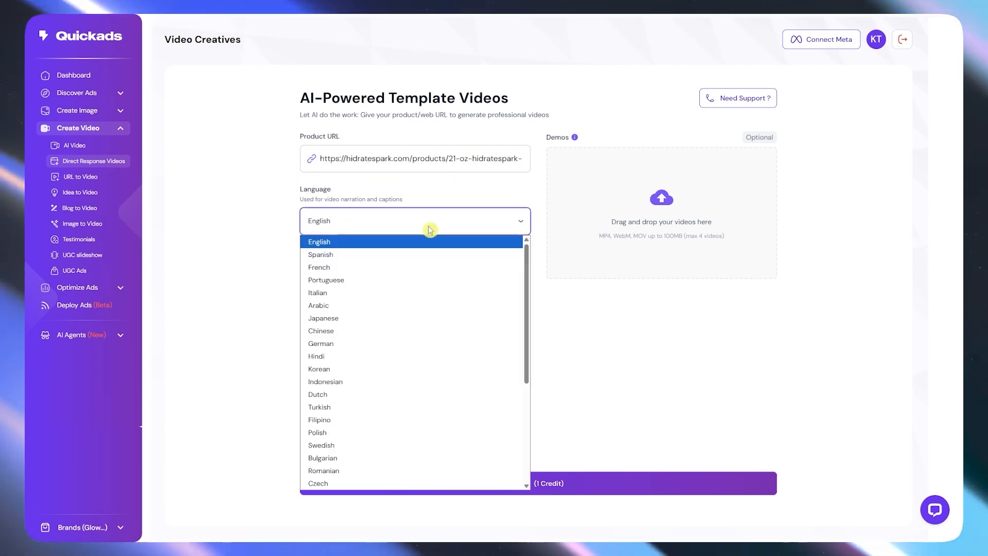
{"action": "left_click", "coordinate": [417, 241]}
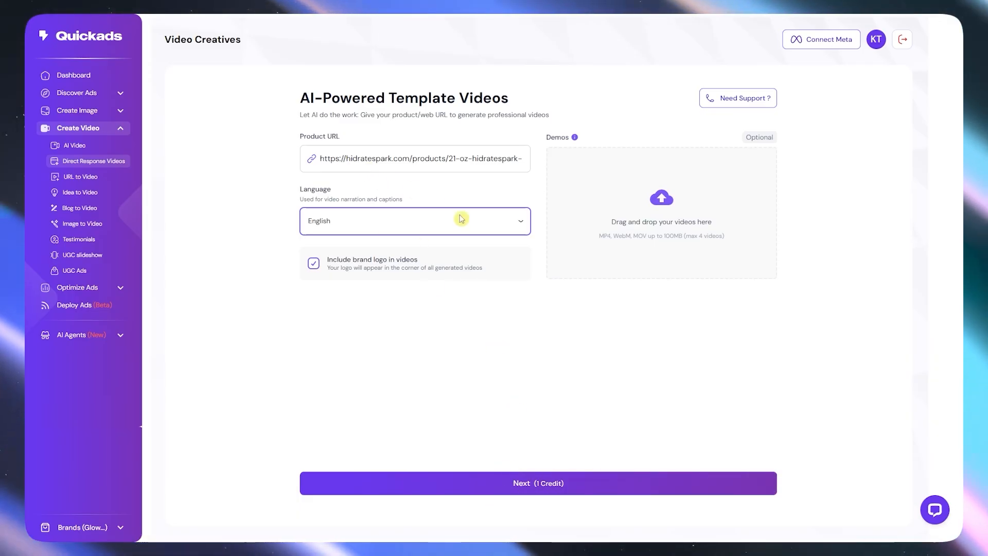
{"action": "left_click", "coordinate": [511, 487]}
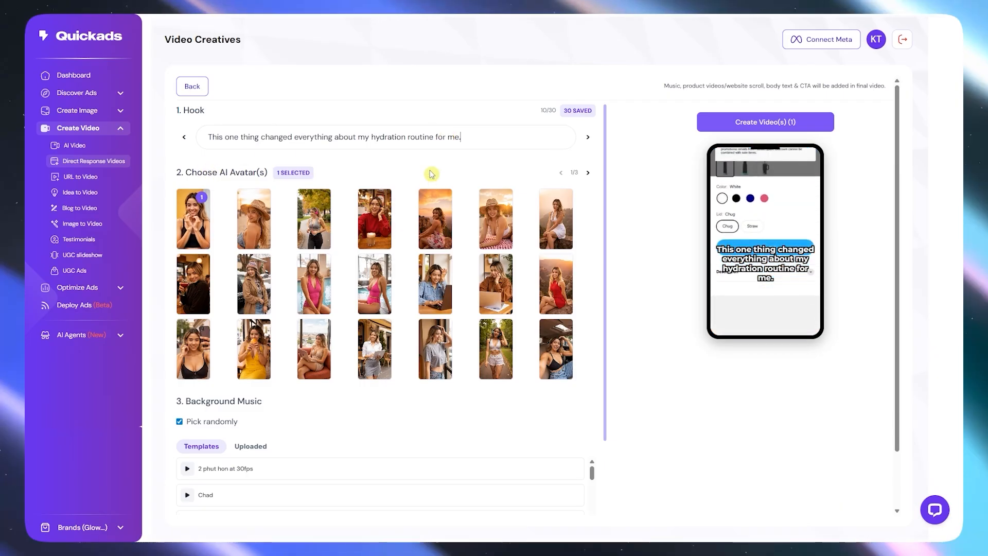
Add the woman on the forest path from the second avatar page as the second selected AI avatar
{"action": "scroll", "coordinate": [387, 256], "scroll_direction": "down", "scroll_amount": 1}
{"action": "scroll", "coordinate": [355, 250], "scroll_direction": "up", "scroll_amount": 1}
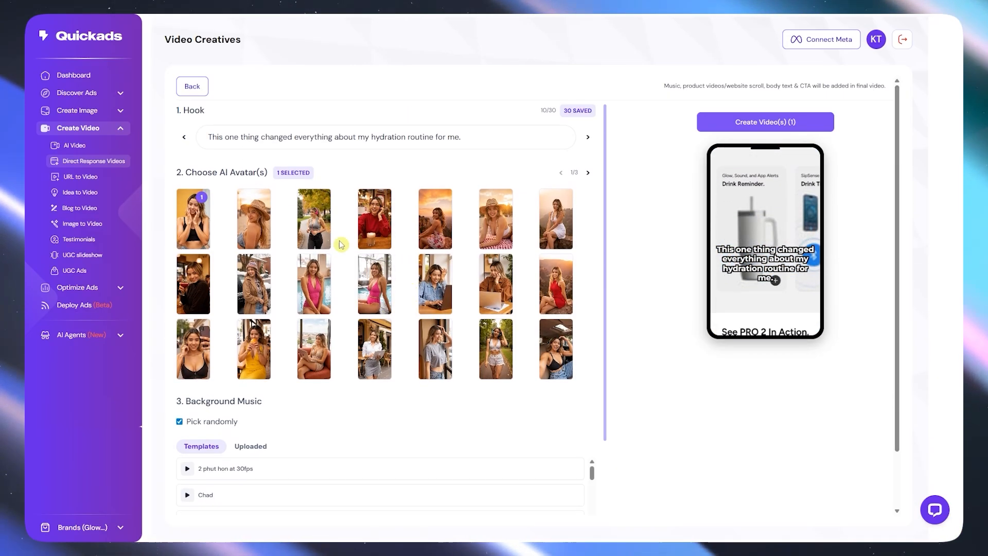
{"action": "left_click", "coordinate": [595, 175]}
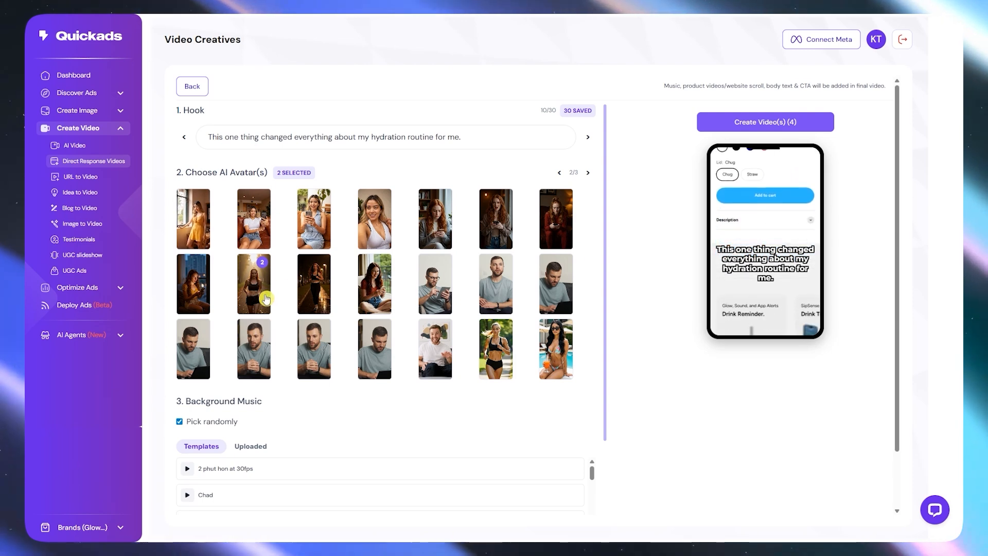
Look through the background music templates, and try the green-shadow and white-box text overlay styles before returning to the first style
{"action": "scroll", "coordinate": [335, 308], "scroll_direction": "down", "scroll_amount": 2}
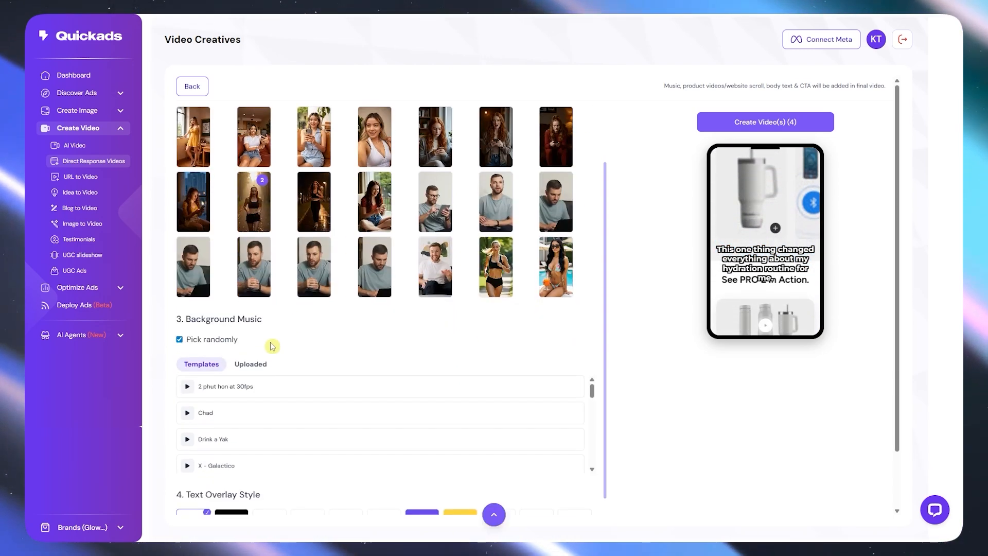
{"action": "scroll", "coordinate": [261, 317], "scroll_direction": "down", "scroll_amount": 1}
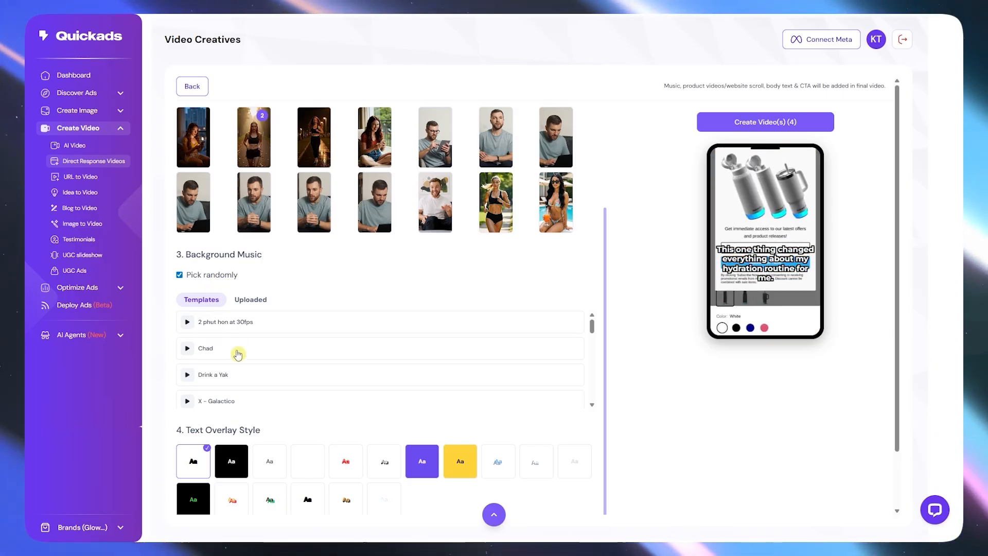
{"action": "scroll", "coordinate": [245, 361], "scroll_direction": "down", "scroll_amount": 2}
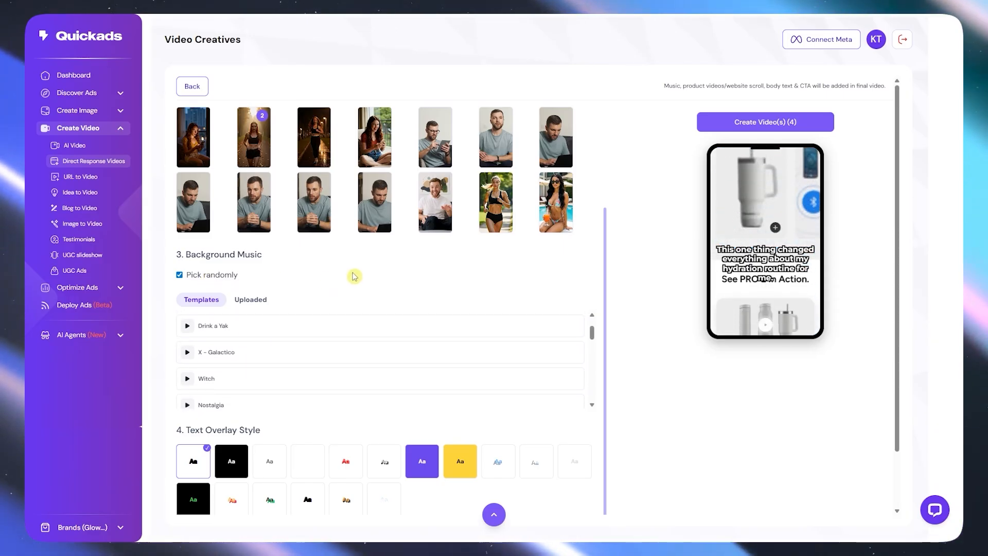
{"action": "scroll", "coordinate": [353, 278], "scroll_direction": "down", "scroll_amount": 1}
{"action": "scroll", "coordinate": [309, 335], "scroll_direction": "down", "scroll_amount": 2}
{"action": "left_click_drag", "start_coordinate": [188, 381], "coordinate": [283, 383]}
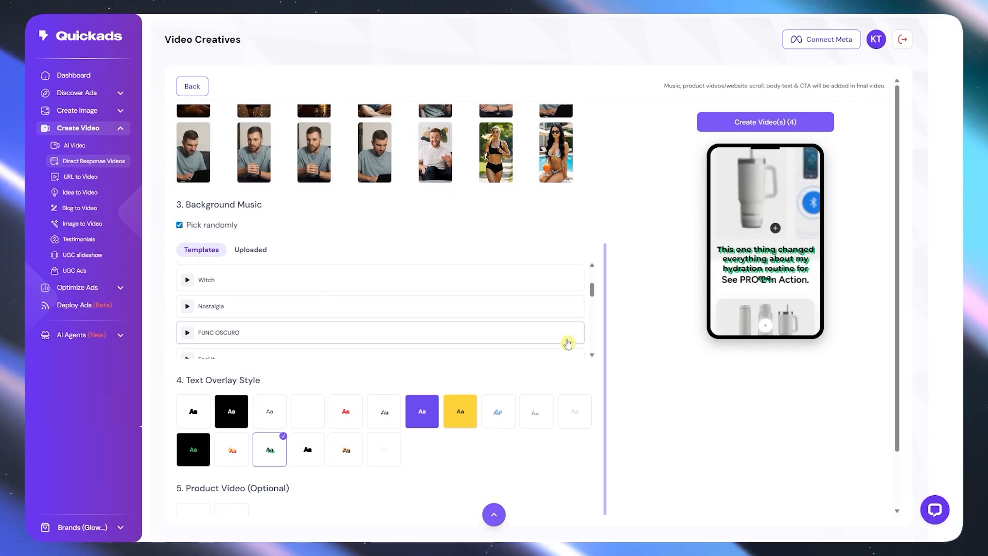
{"action": "left_click", "coordinate": [269, 412]}
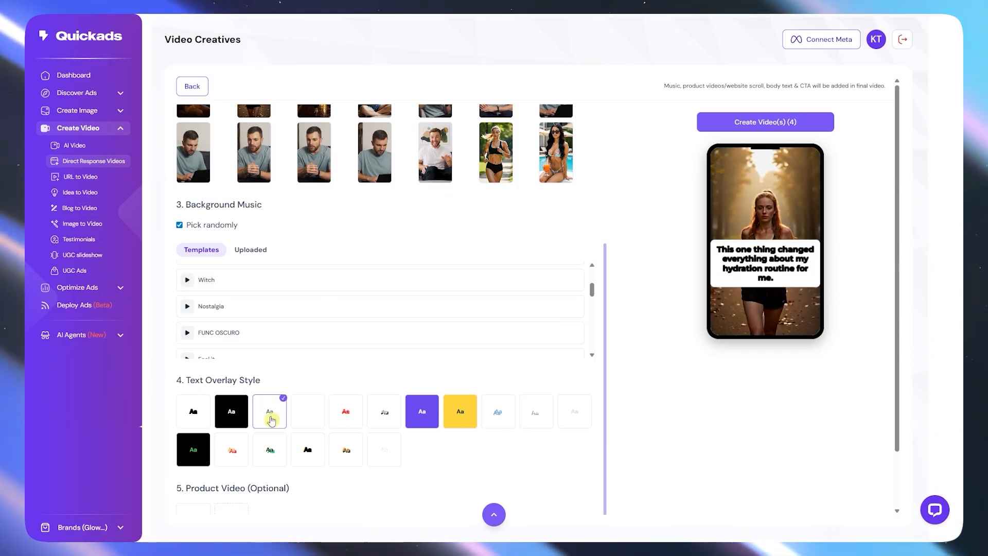
{"action": "left_click", "coordinate": [302, 449]}
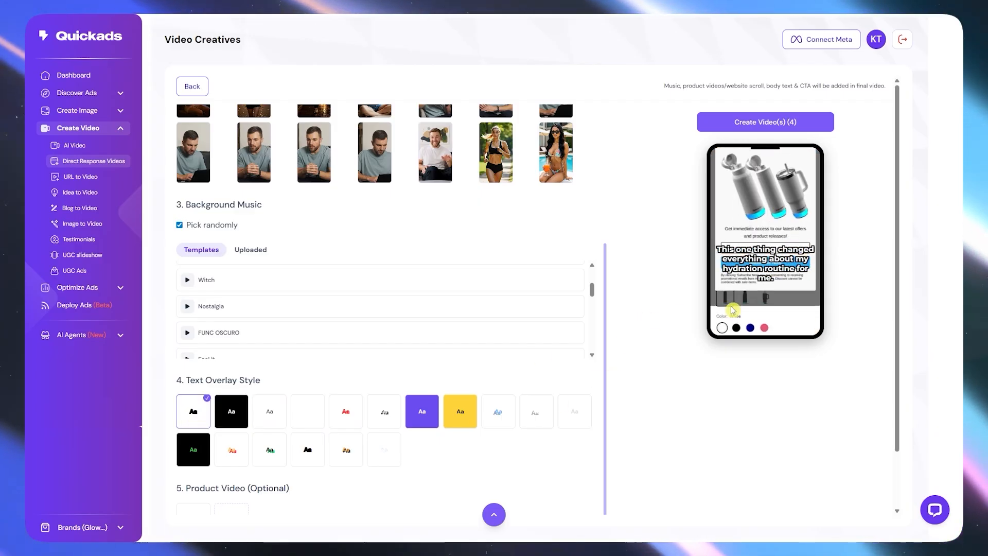
{"action": "scroll", "coordinate": [654, 421], "scroll_direction": "down", "scroll_amount": 1}
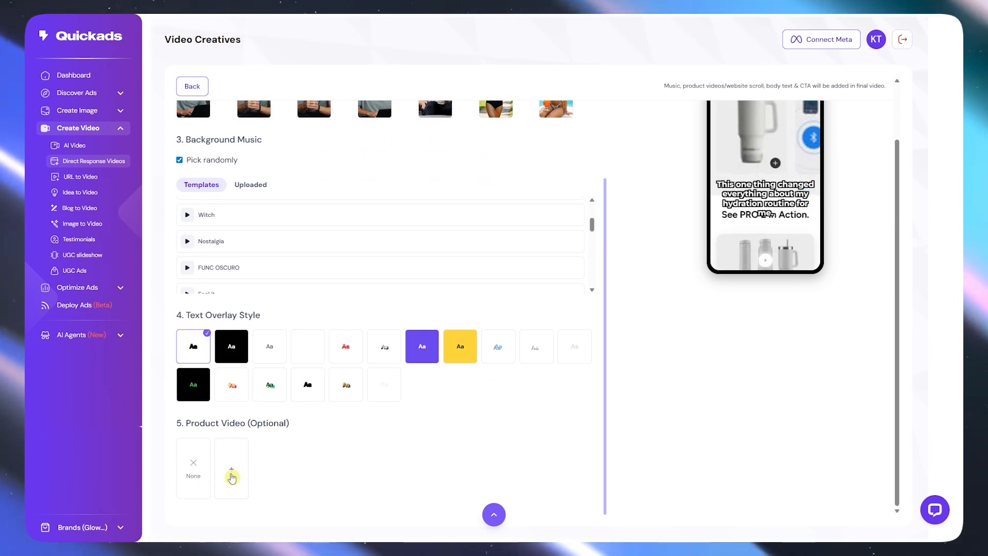
{"action": "left_click", "coordinate": [232, 477]}
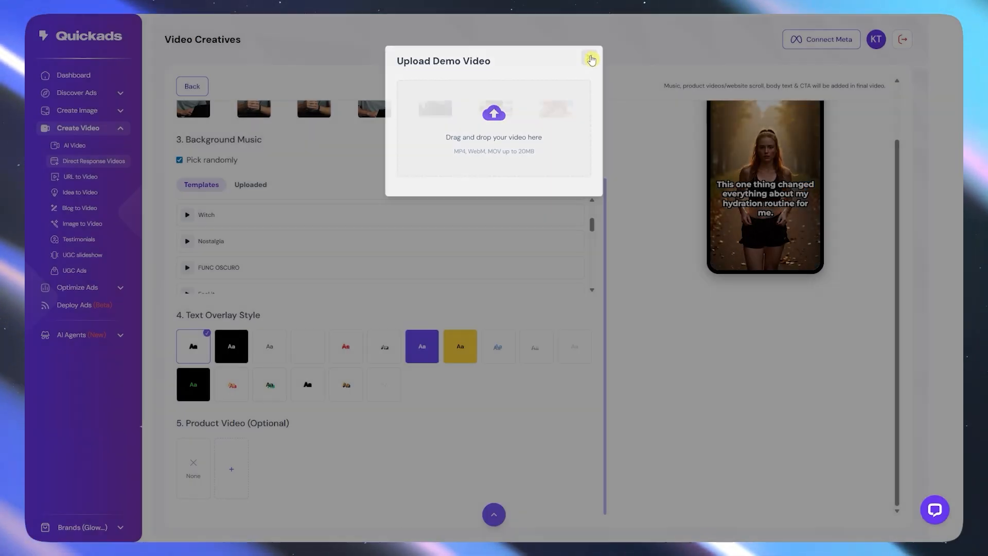
{"action": "left_click", "coordinate": [592, 60]}
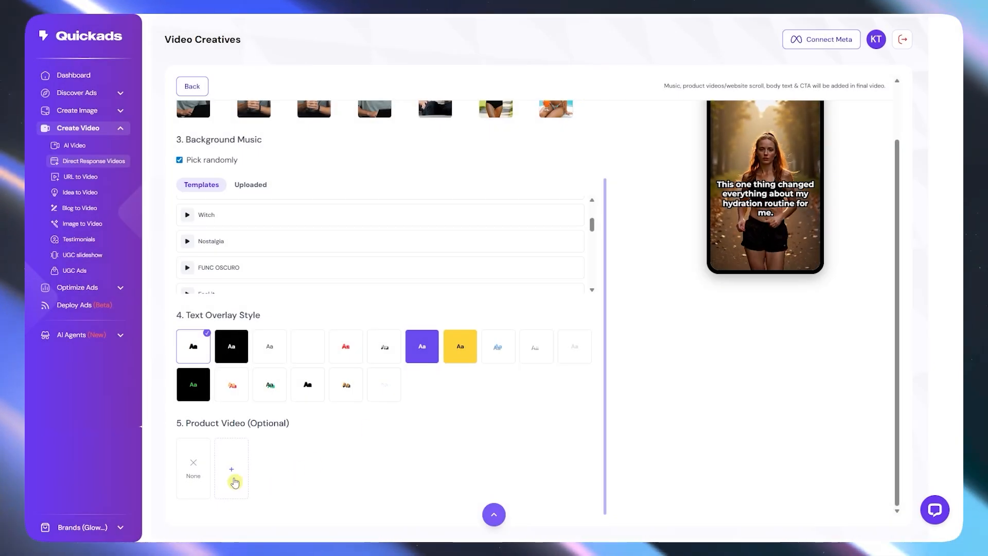
Create the four direct response videos without a product video, and bring the generated videos into view
{"action": "scroll", "coordinate": [729, 370], "scroll_direction": "up", "scroll_amount": 1}
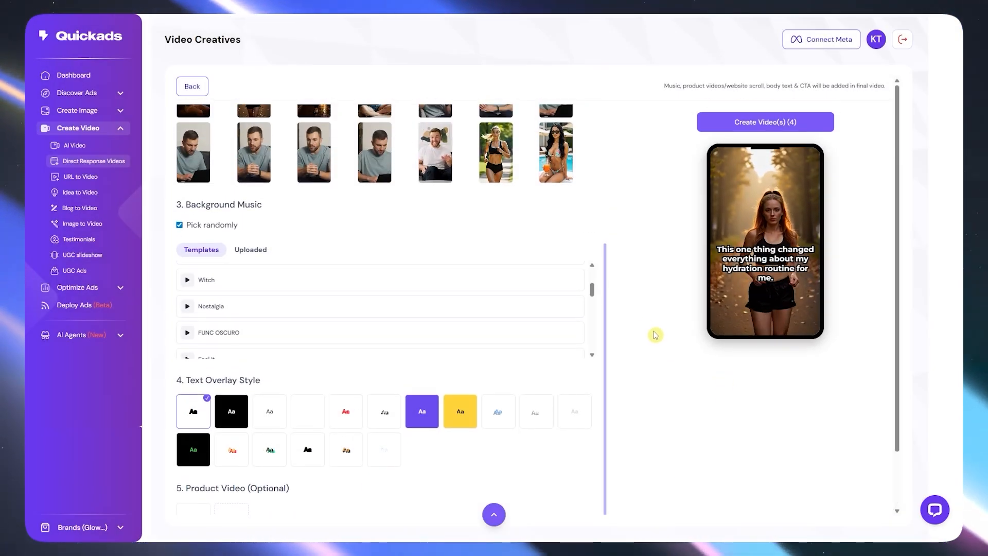
{"action": "left_click", "coordinate": [742, 122]}
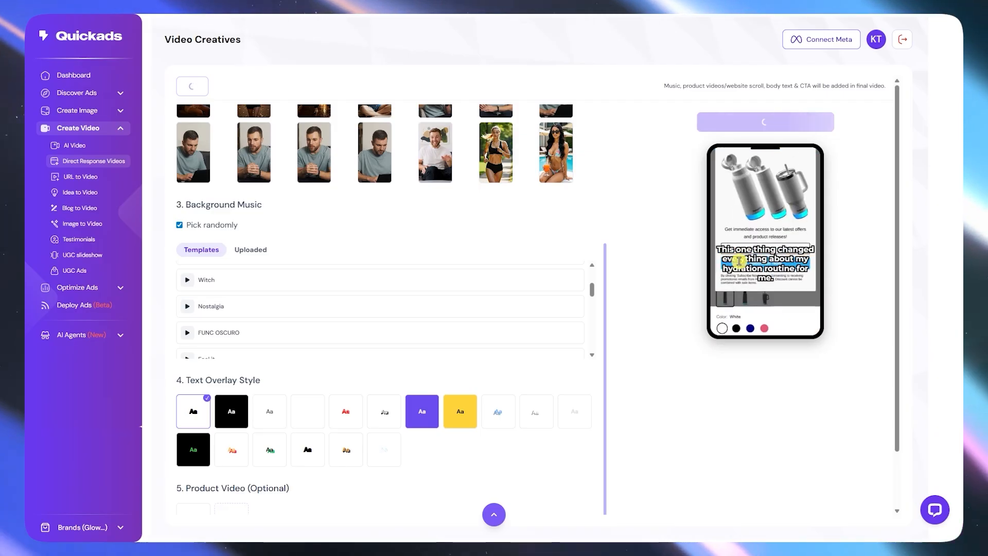
{"action": "scroll", "coordinate": [538, 402], "scroll_direction": "down", "scroll_amount": 1}
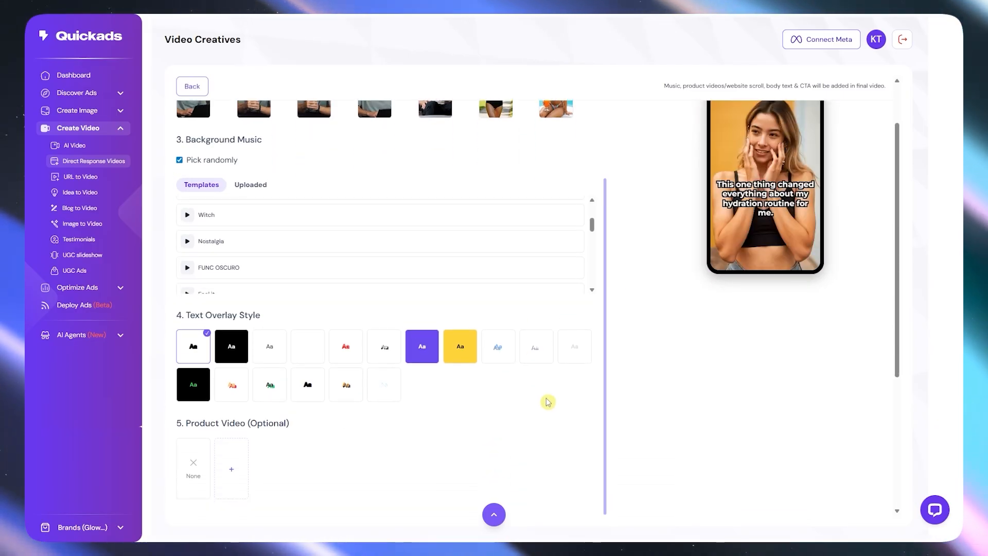
{"action": "scroll", "coordinate": [565, 365], "scroll_direction": "down", "scroll_amount": 4}
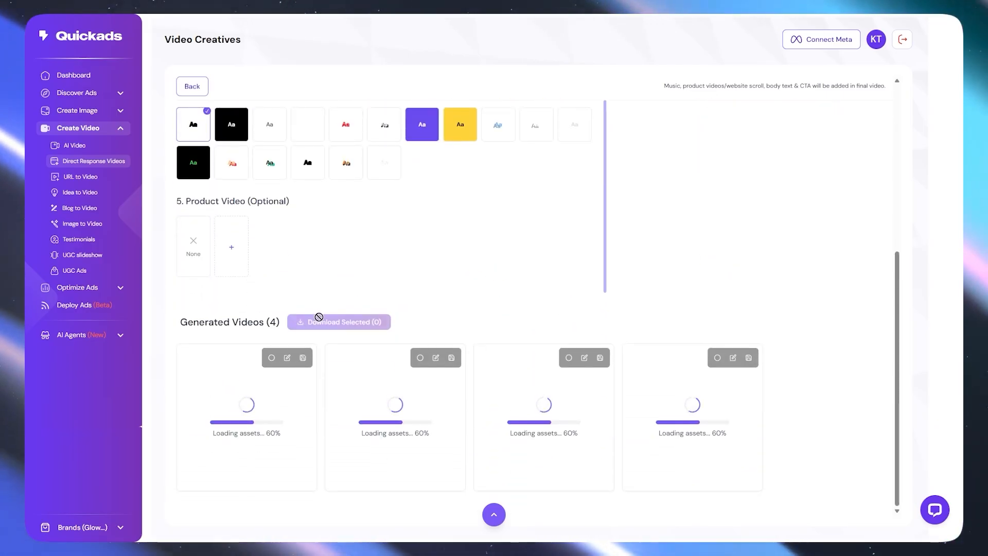
{"action": "scroll", "coordinate": [406, 381], "scroll_direction": "down", "scroll_amount": 2}
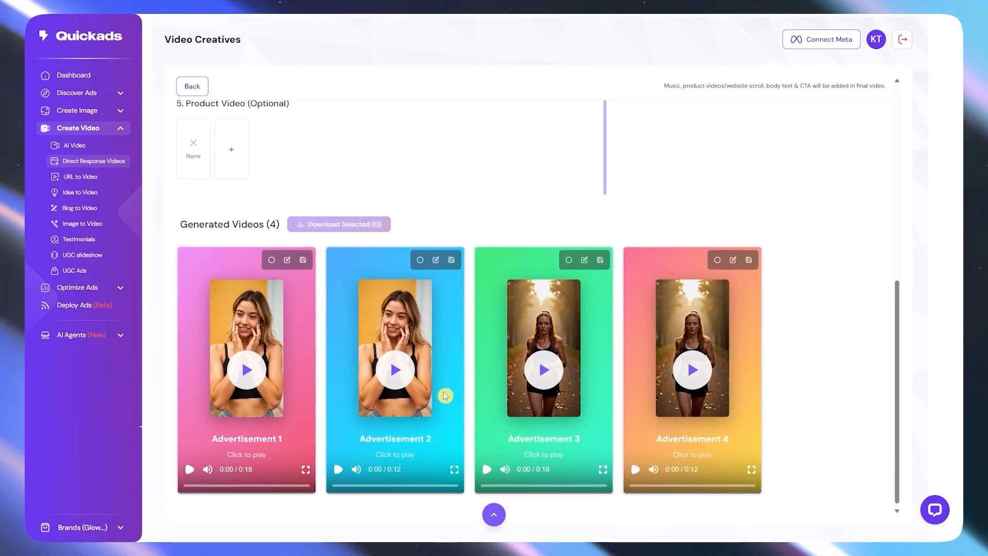
Play each of the four generated advertisements in turn, skipping ahead in Advertisement 3 and pausing Advertisement 2 and Advertisement 4 near their ends
{"action": "left_click", "coordinate": [248, 356]}
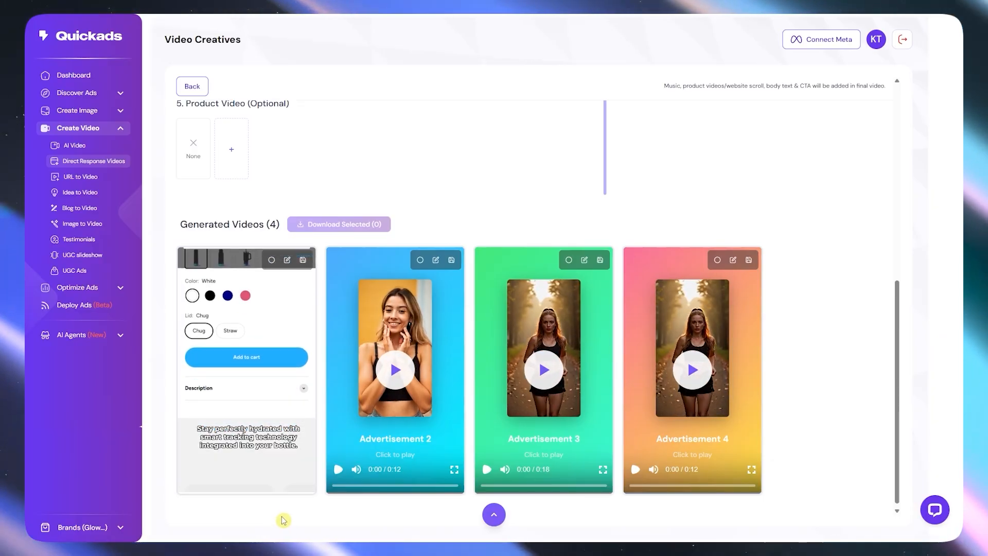
{"action": "mouse_move", "coordinate": [296, 420]}
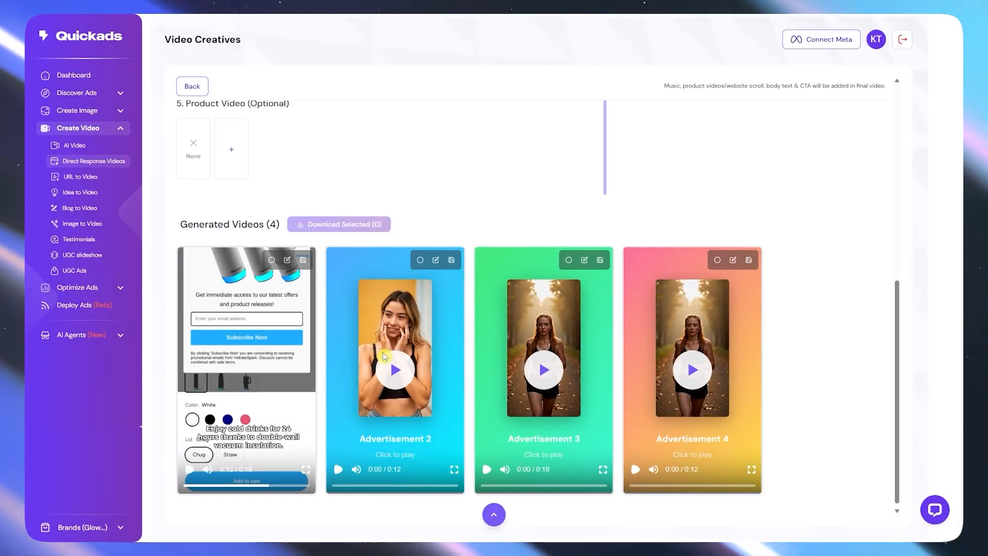
{"action": "left_click", "coordinate": [394, 369]}
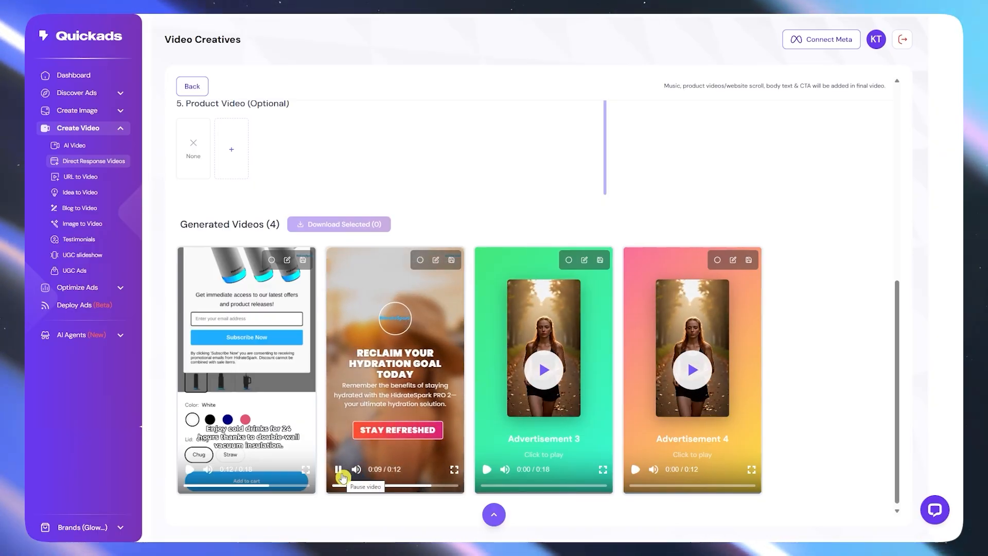
{"action": "left_click", "coordinate": [340, 473]}
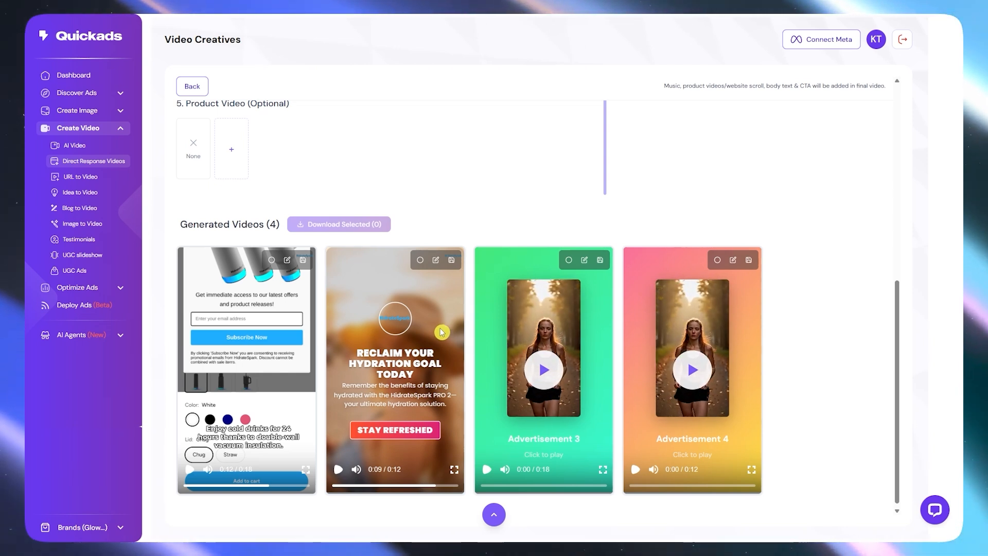
{"action": "left_click", "coordinate": [541, 368]}
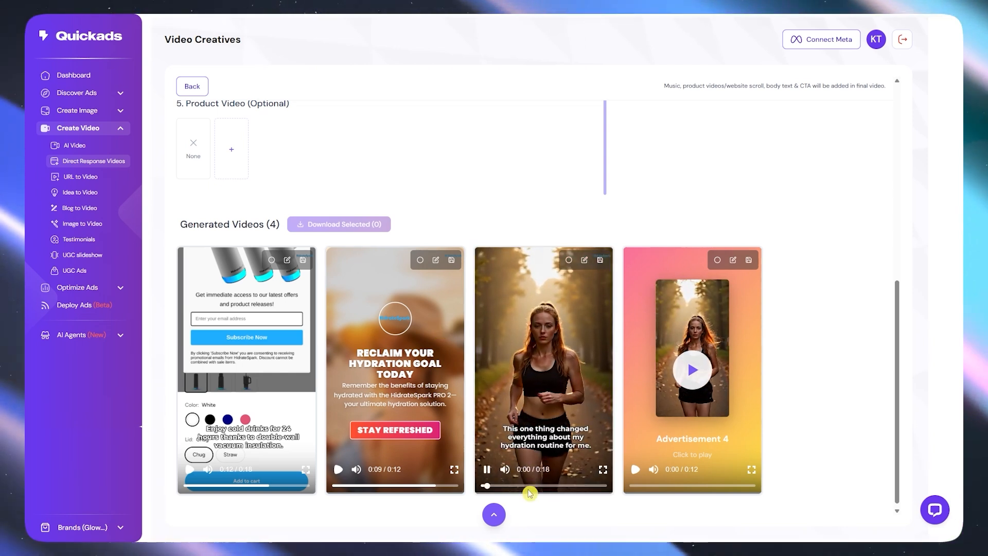
{"action": "left_click", "coordinate": [546, 486]}
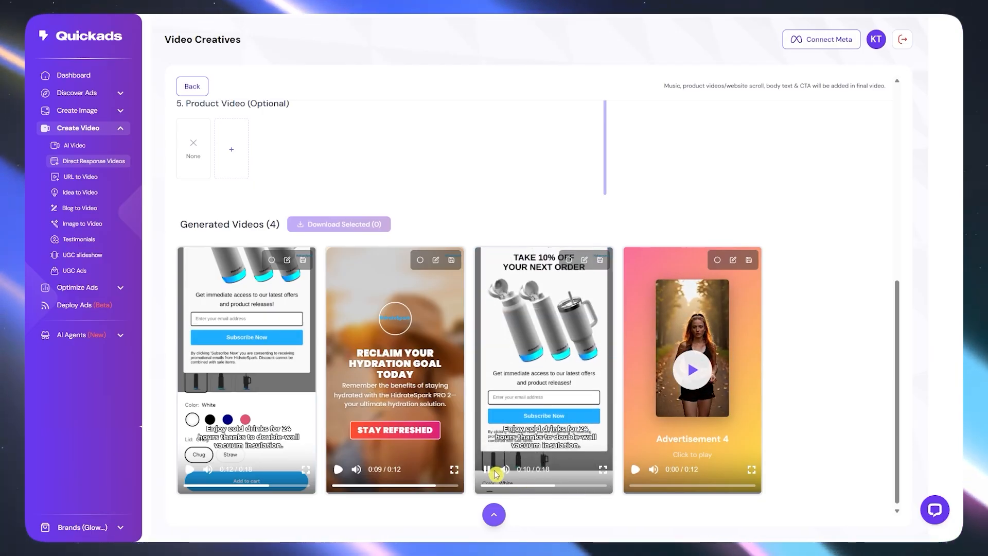
{"action": "left_click", "coordinate": [695, 367]}
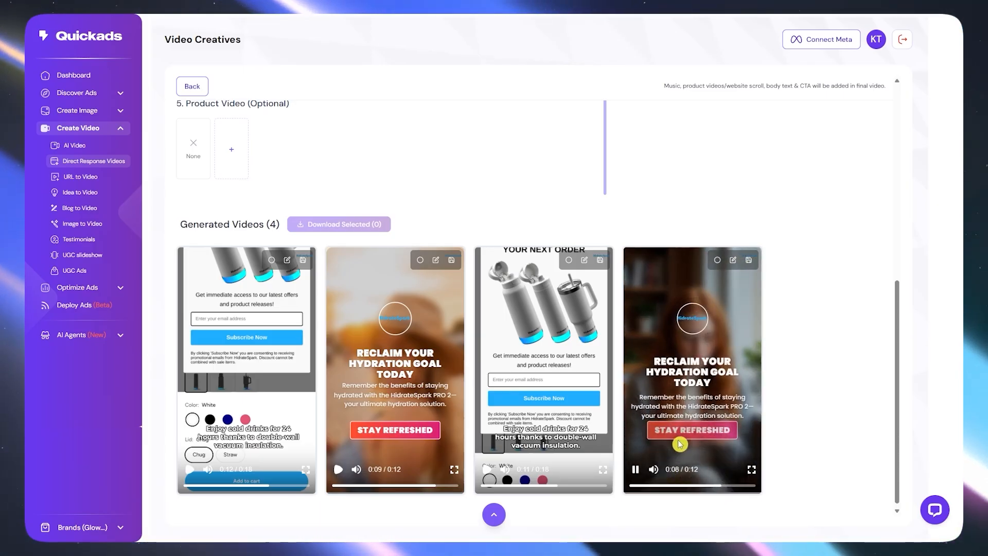
{"action": "left_click", "coordinate": [636, 470]}
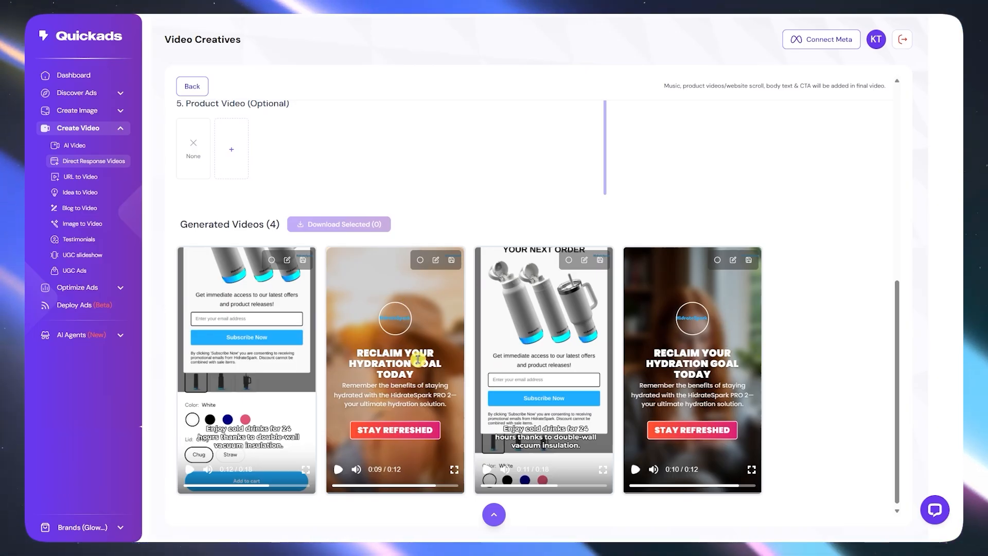
Recheck the creative settings above the generated videos, and save Advertisement 2
{"action": "scroll", "coordinate": [410, 366], "scroll_direction": "up", "scroll_amount": 5}
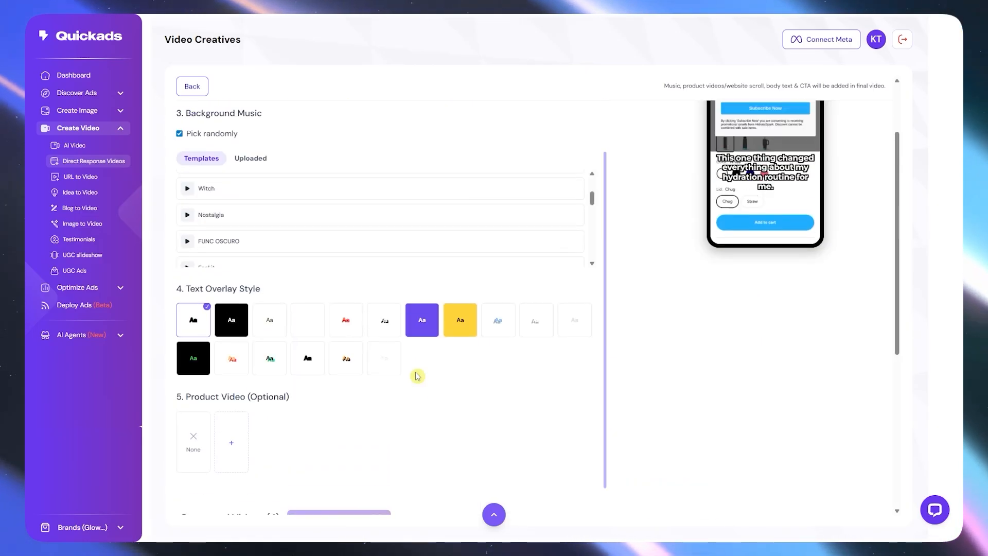
{"action": "scroll", "coordinate": [415, 375], "scroll_direction": "up", "scroll_amount": 3}
{"action": "scroll", "coordinate": [415, 374], "scroll_direction": "down", "scroll_amount": 5}
{"action": "scroll", "coordinate": [708, 474], "scroll_direction": "down", "scroll_amount": 6}
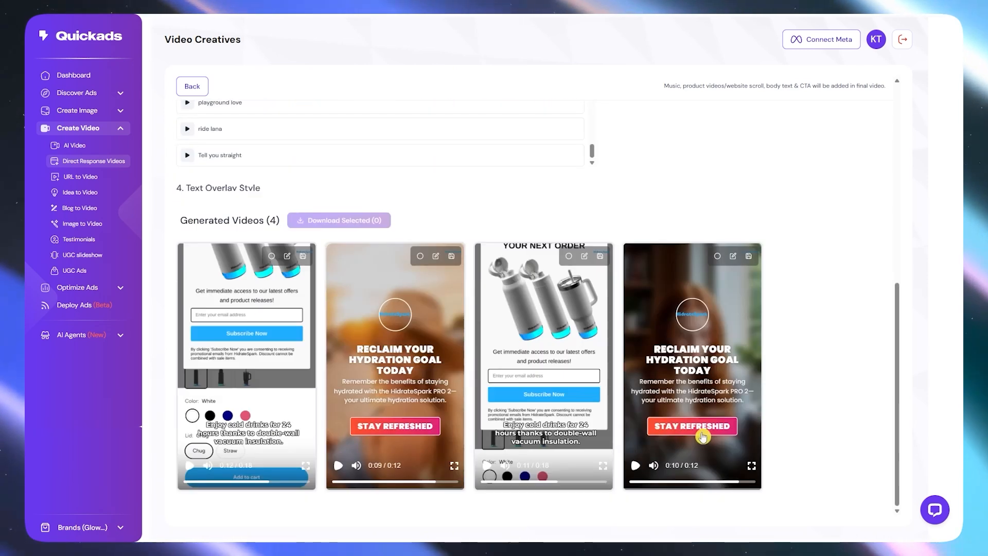
{"action": "left_click", "coordinate": [452, 257]}
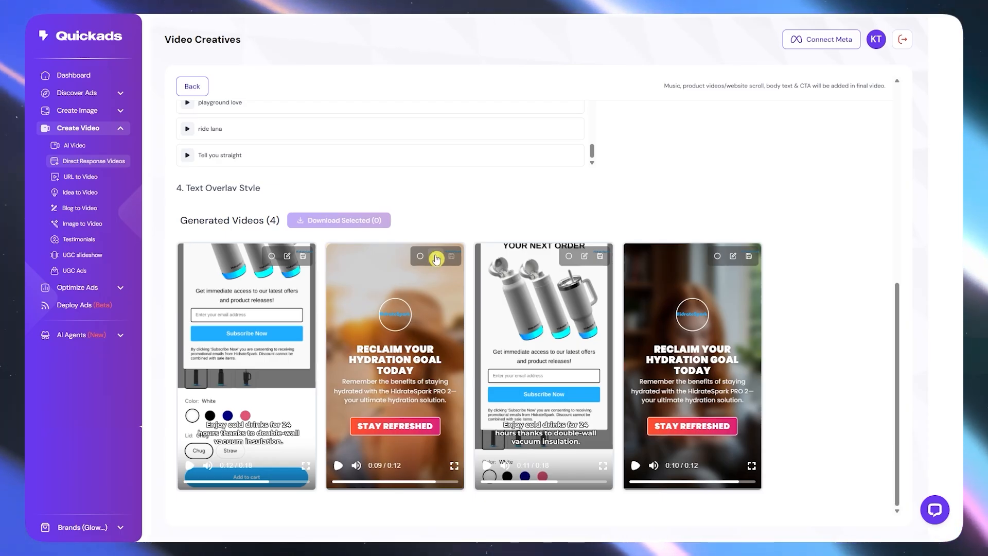
Open Advertisement 2 in the storyboard editor, accepting that unsaved videos are discarded, and show its download options
{"action": "left_click", "coordinate": [436, 258]}
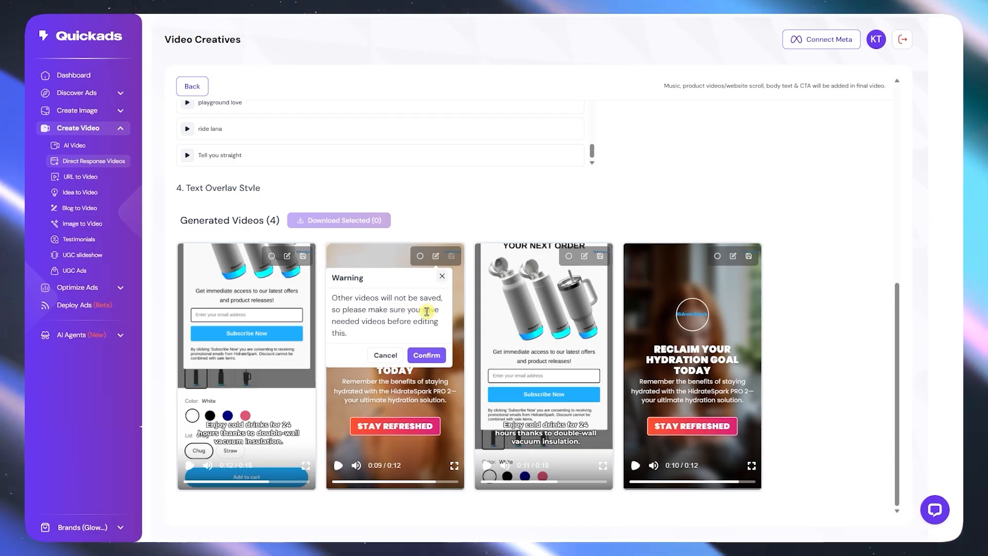
{"action": "left_click", "coordinate": [427, 355]}
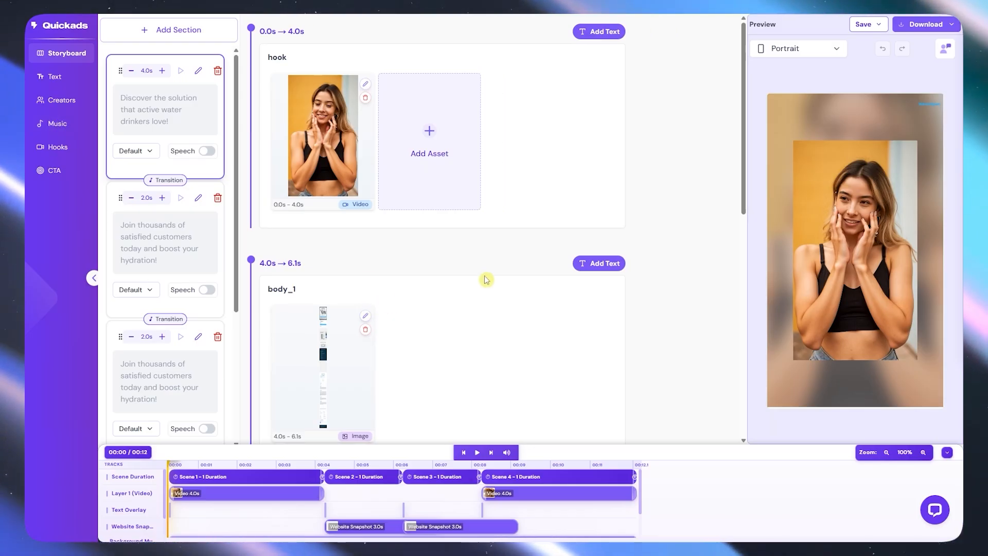
{"action": "left_click", "coordinate": [927, 26]}
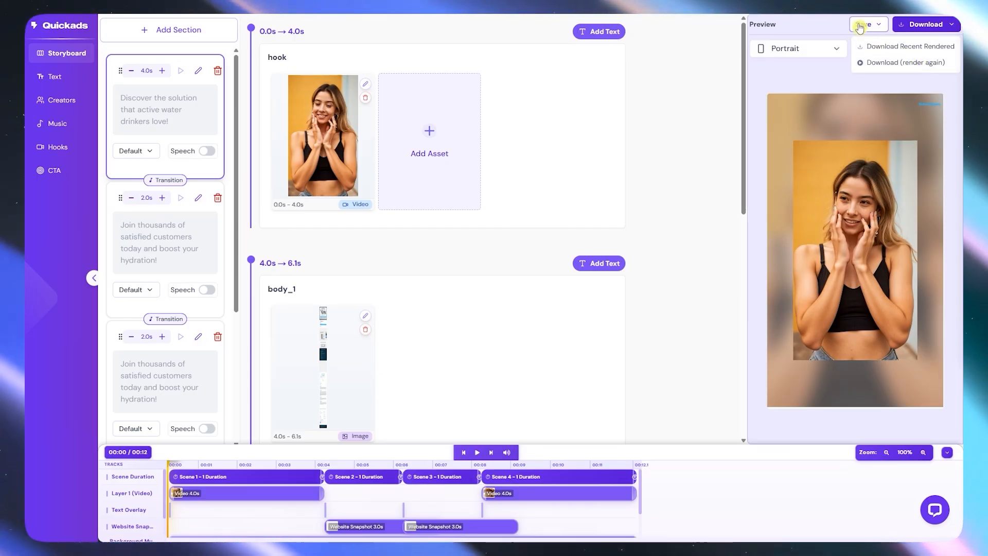
Show the save options for the advertisement in the storyboard editor
{"action": "left_click", "coordinate": [860, 26]}
{"action": "left_click", "coordinate": [877, 48]}
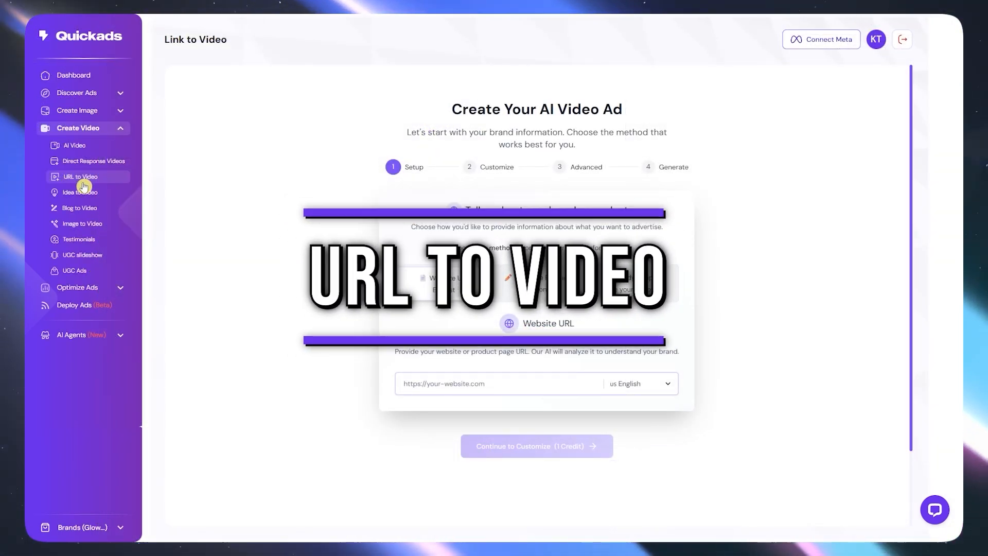
{"action": "left_click_drag", "start_coordinate": [453, 122], "coordinate": [594, 102]}
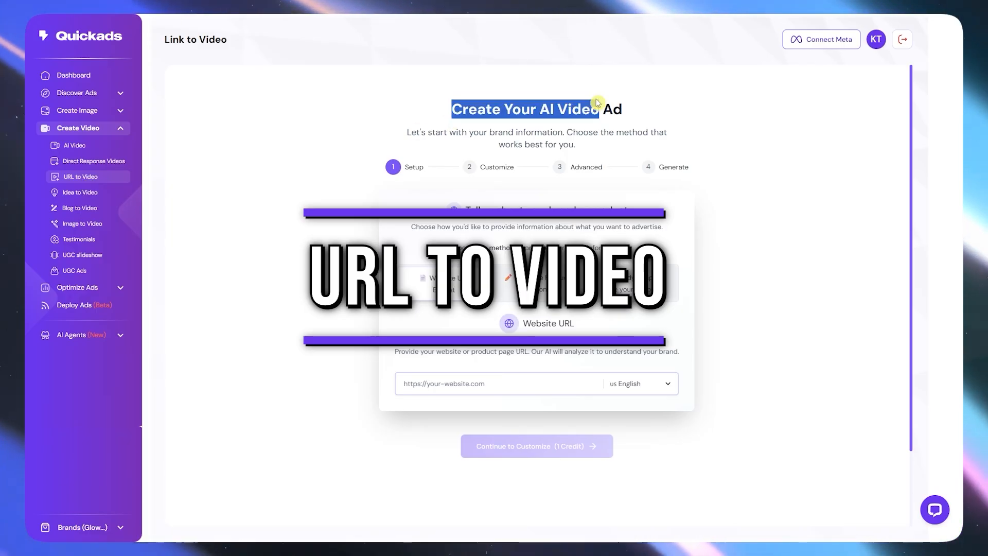
{"action": "double_click", "coordinate": [615, 103]}
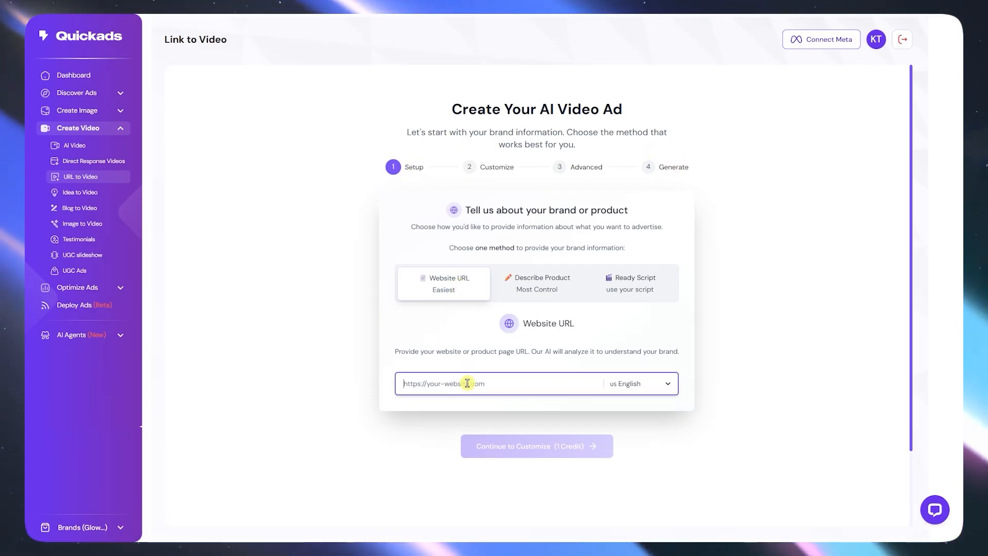
Examine the Describe Product and Ready Script methods for providing brand information to the URL to Video ad
{"action": "left_click", "coordinate": [547, 294]}
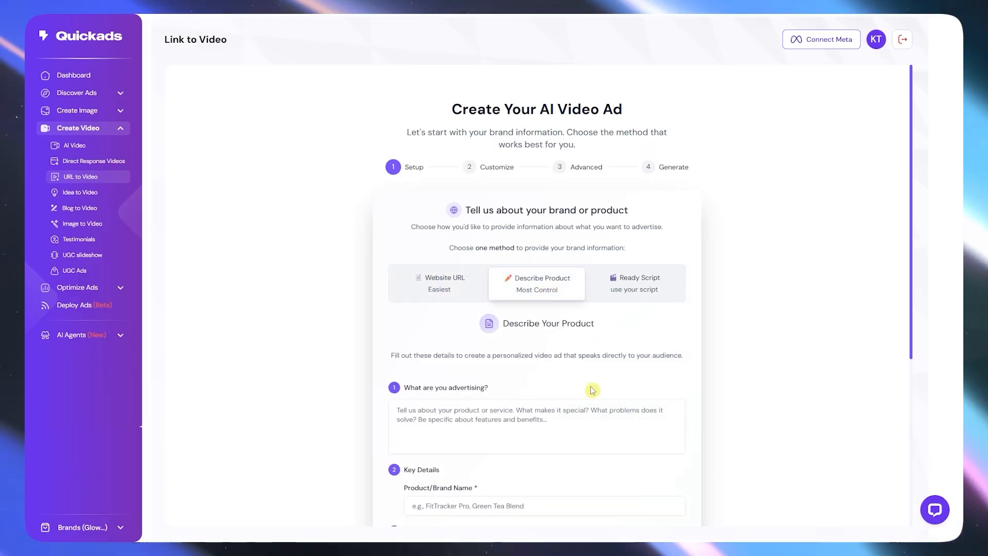
{"action": "scroll", "coordinate": [517, 424], "scroll_direction": "down", "scroll_amount": 5}
{"action": "scroll", "coordinate": [520, 463], "scroll_direction": "up", "scroll_amount": 4}
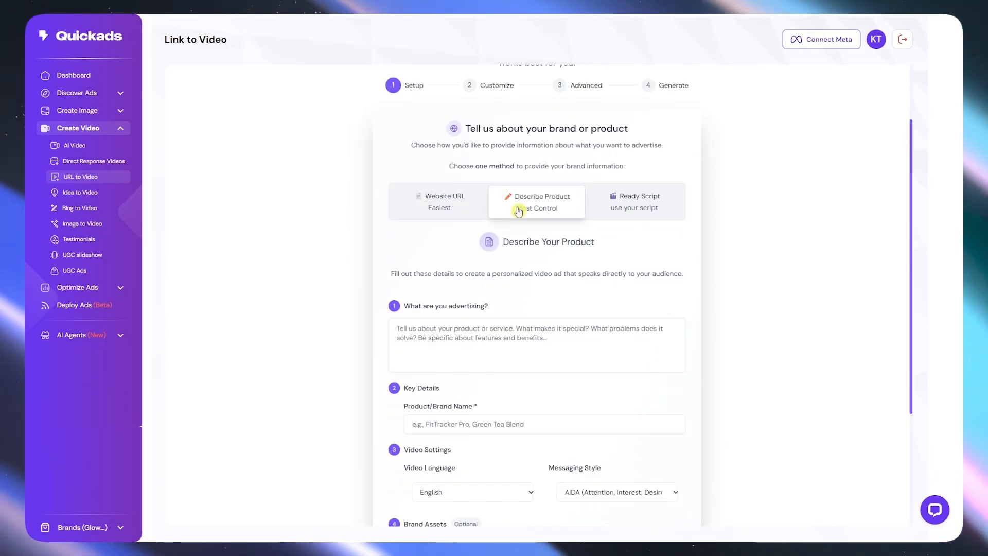
{"action": "left_click", "coordinate": [650, 214]}
{"action": "left_click", "coordinate": [556, 425]}
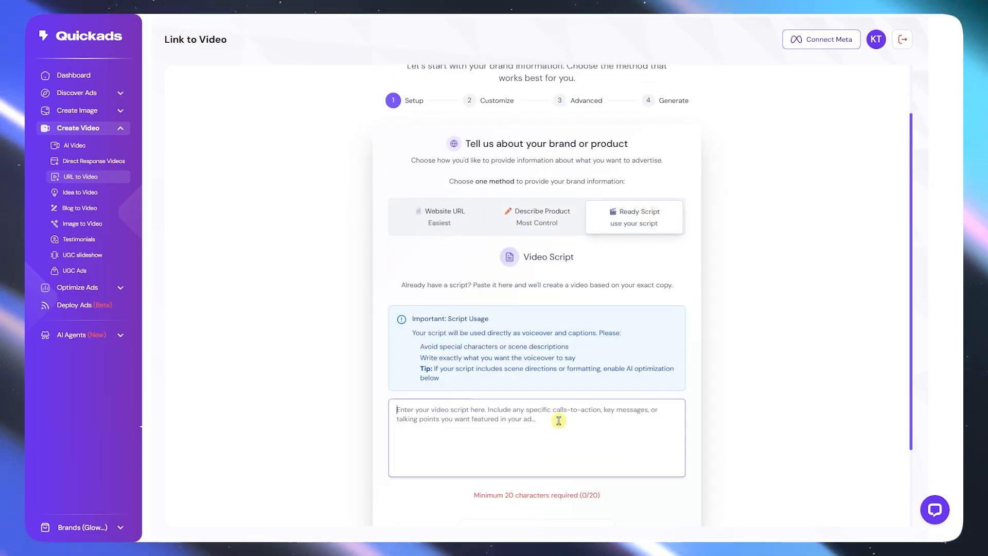
{"action": "scroll", "coordinate": [543, 444], "scroll_direction": "down", "scroll_amount": 2}
{"action": "scroll", "coordinate": [461, 184], "scroll_direction": "up", "scroll_amount": 2}
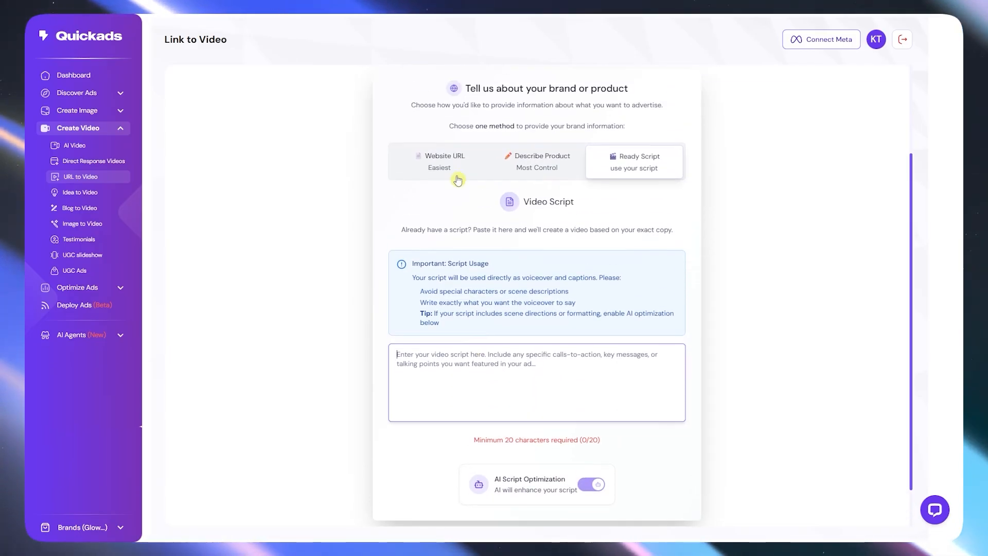
{"action": "left_click", "coordinate": [457, 177]}
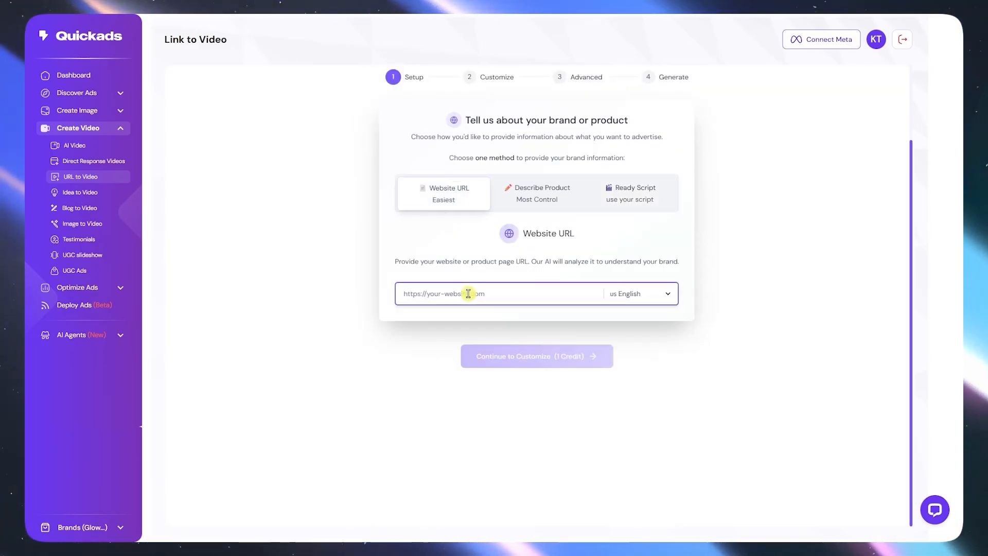
{"action": "type", "text": "https://hidratespark.com/products/21-oz-hidratespark-pro-2"}
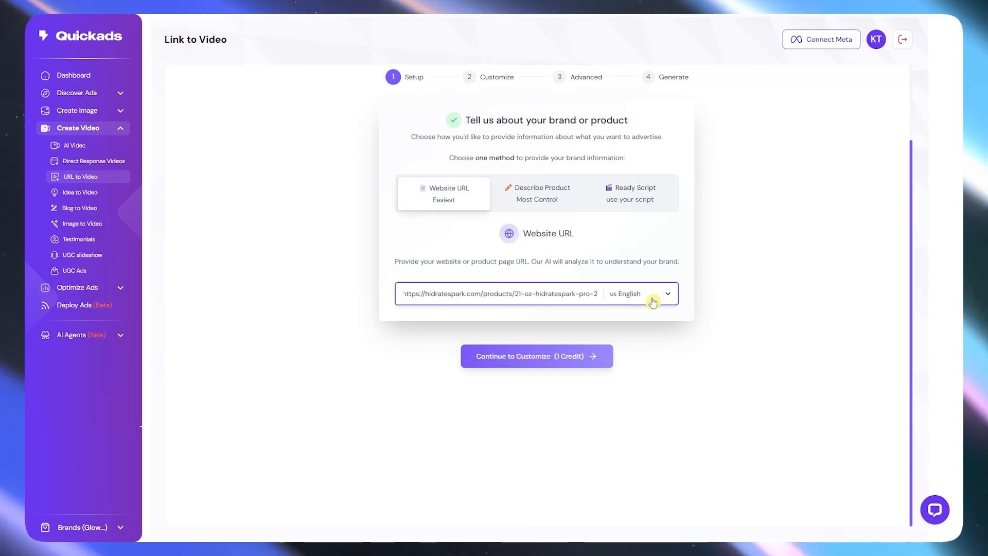
{"action": "left_click", "coordinate": [527, 363]}
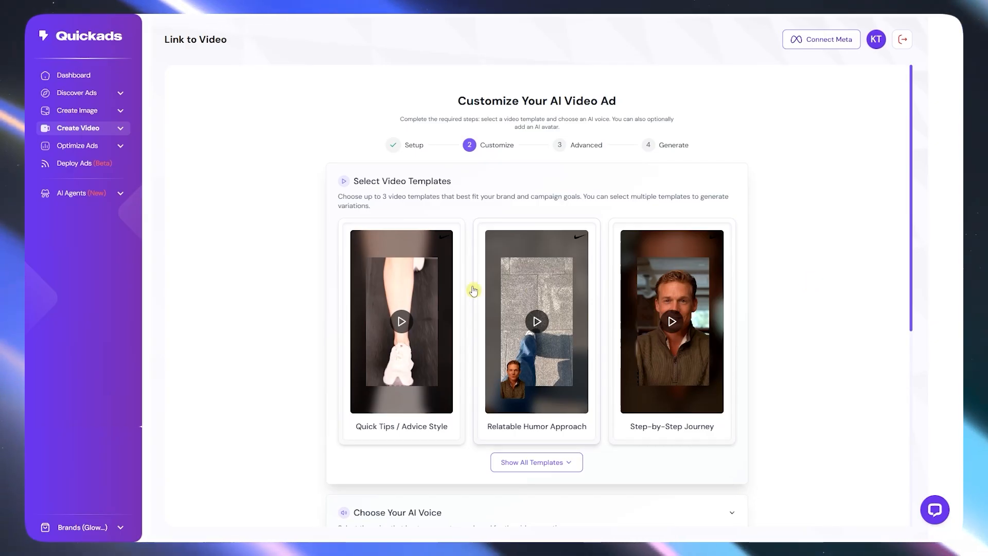
Preview the three suggested video templates, and select Quick Tips / Advice Style
{"action": "left_click", "coordinate": [437, 257]}
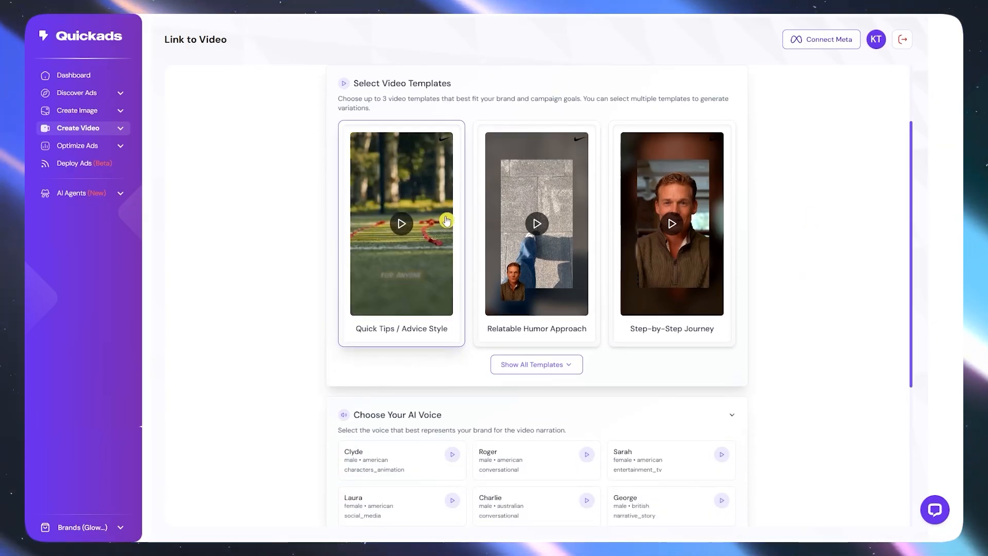
{"action": "left_click", "coordinate": [546, 241]}
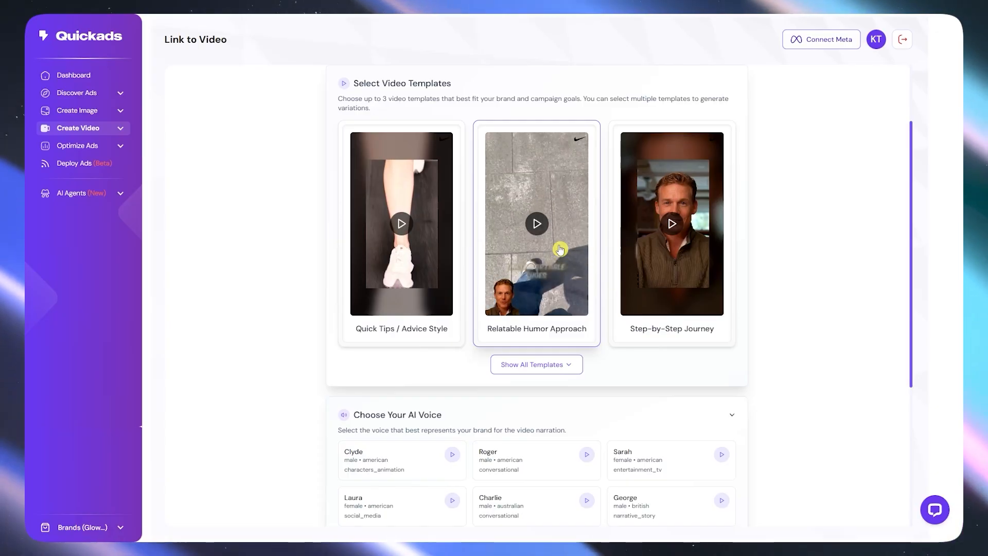
{"action": "left_click", "coordinate": [674, 268]}
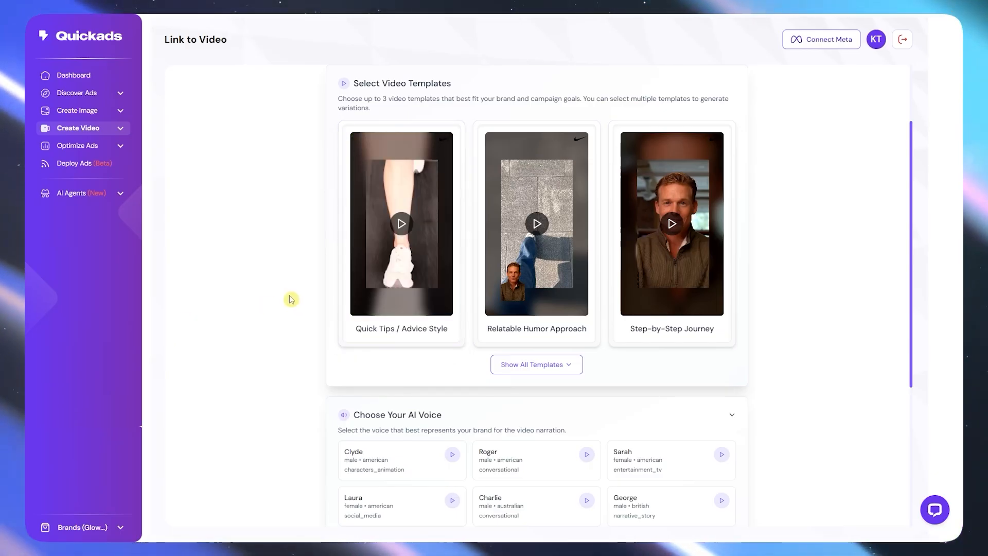
{"action": "left_click", "coordinate": [410, 273]}
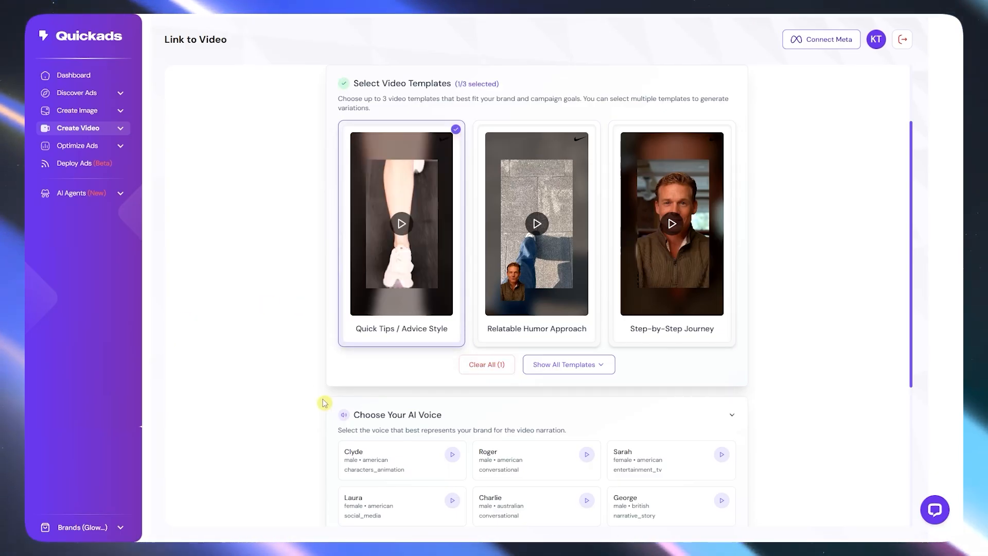
Browse the complete list of video templates, and collapse it again
{"action": "left_click", "coordinate": [602, 366]}
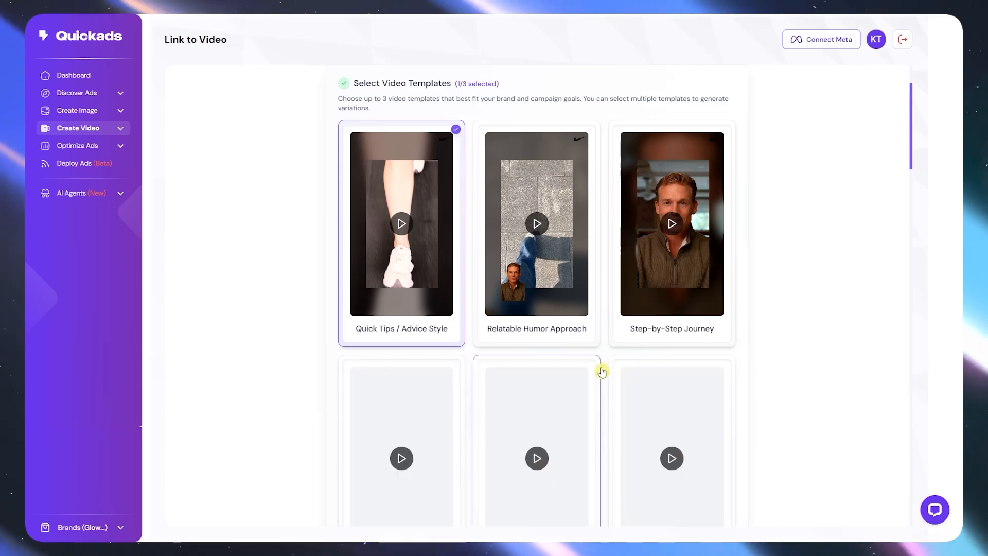
{"action": "scroll", "coordinate": [600, 368], "scroll_direction": "down", "scroll_amount": 8}
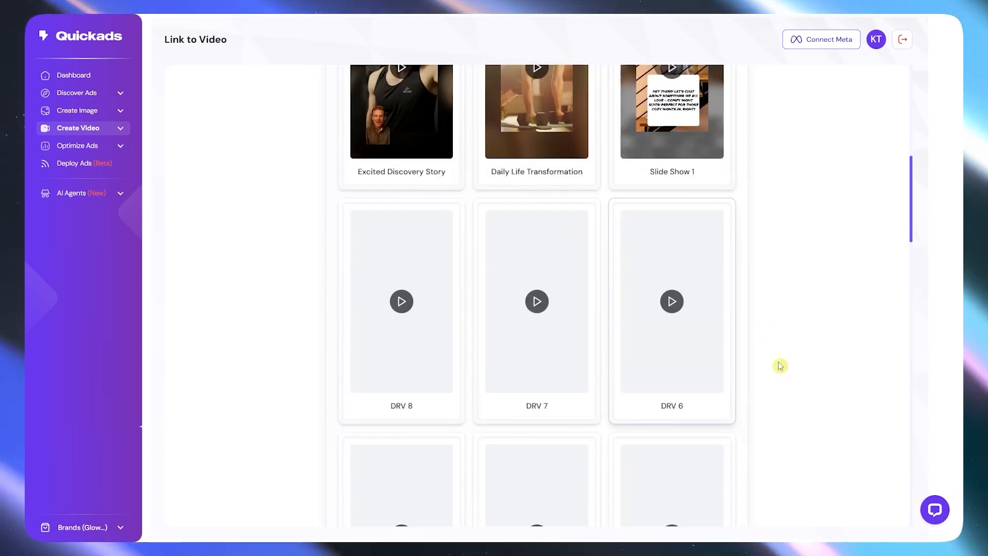
{"action": "scroll", "coordinate": [772, 360], "scroll_direction": "up", "scroll_amount": 8}
{"action": "scroll", "coordinate": [793, 404], "scroll_direction": "down", "scroll_amount": 9}
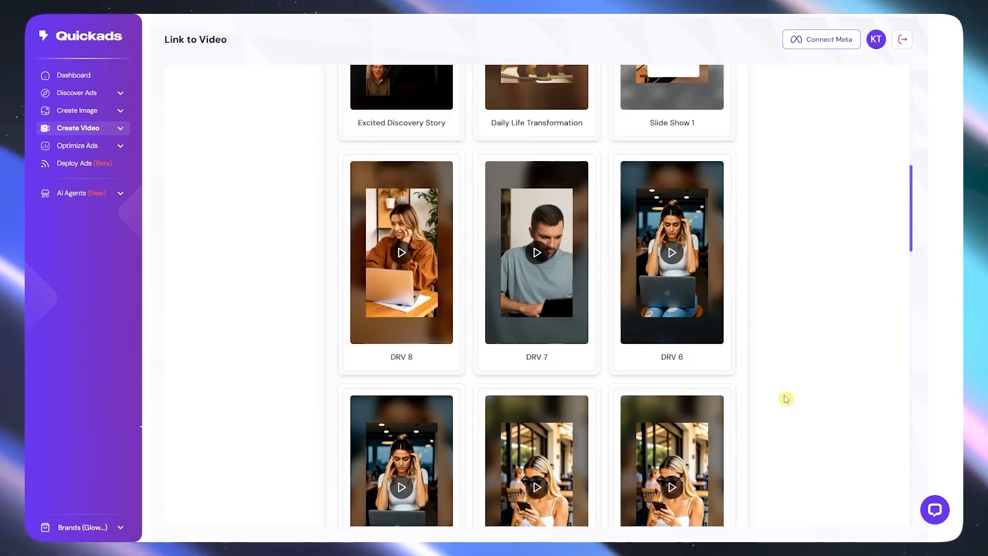
{"action": "scroll", "coordinate": [787, 401], "scroll_direction": "down", "scroll_amount": 15}
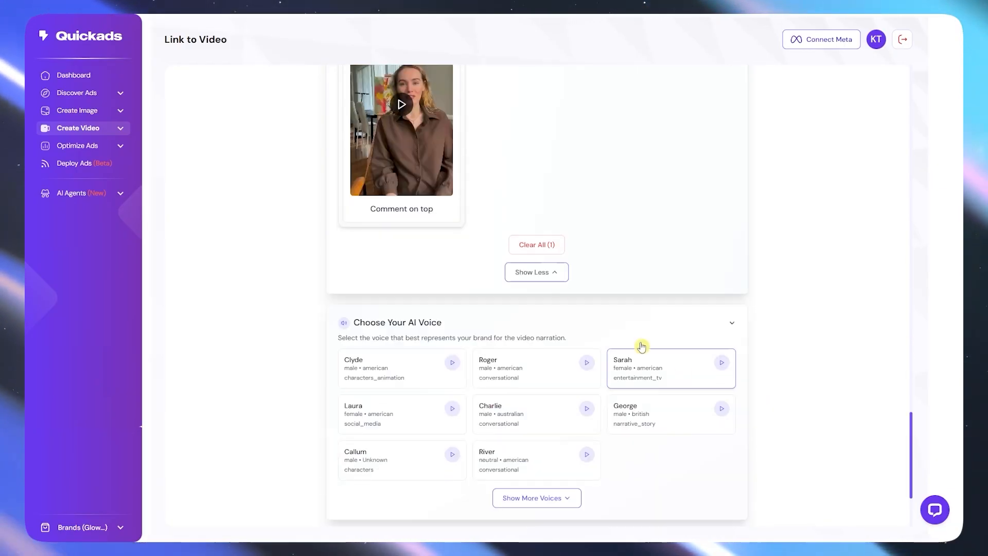
{"action": "left_click", "coordinate": [543, 276]}
{"action": "scroll", "coordinate": [598, 309], "scroll_direction": "up", "scroll_amount": 4}
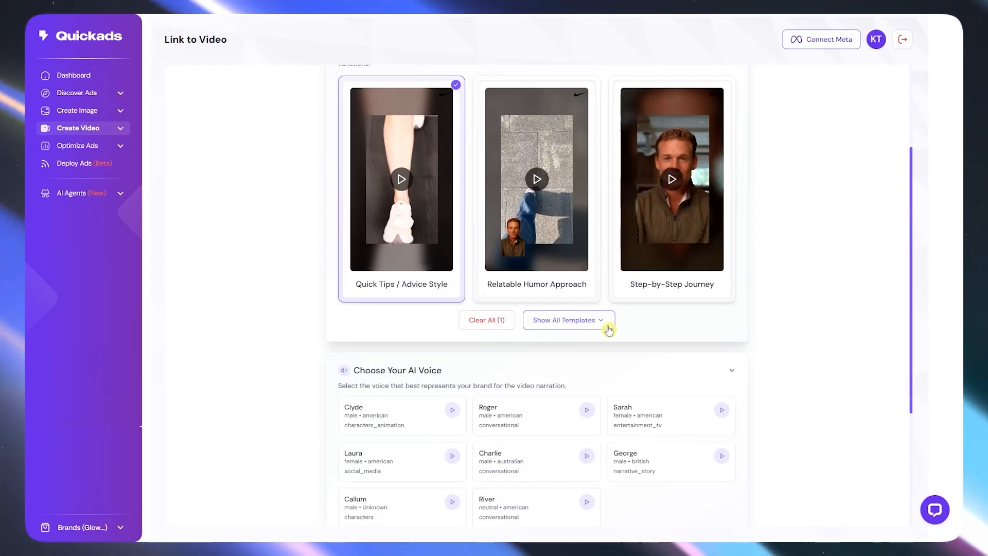
Select Roger, the American male conversational voice, as the AI voice for the narration
{"action": "scroll", "coordinate": [489, 368], "scroll_direction": "down", "scroll_amount": 2}
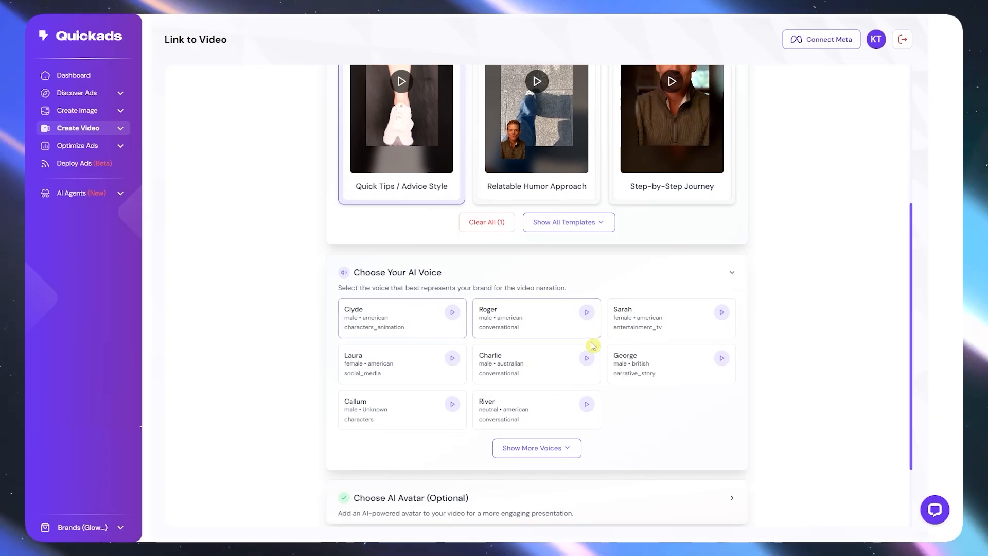
{"action": "scroll", "coordinate": [597, 330], "scroll_direction": "down", "scroll_amount": 1}
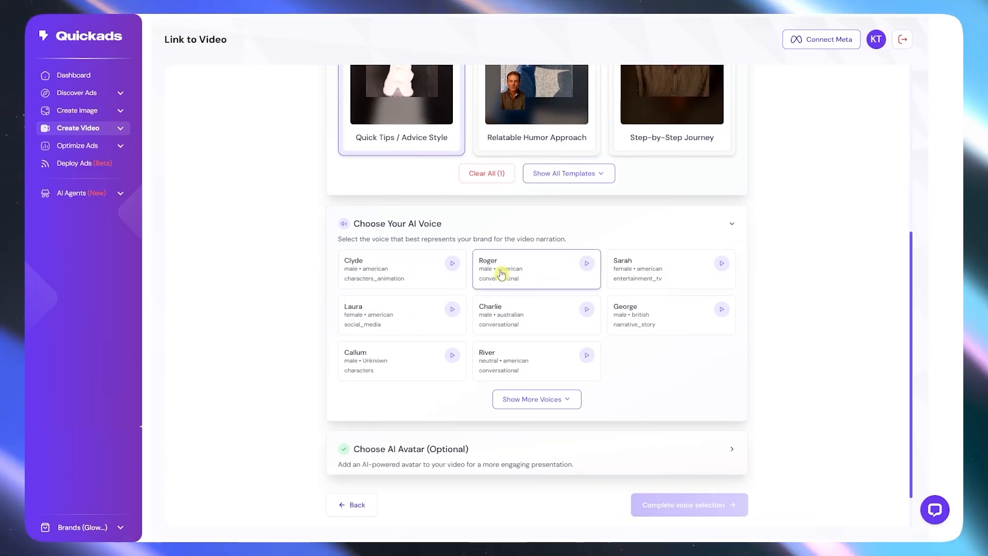
{"action": "left_click", "coordinate": [517, 277]}
{"action": "scroll", "coordinate": [540, 283], "scroll_direction": "down", "scroll_amount": 2}
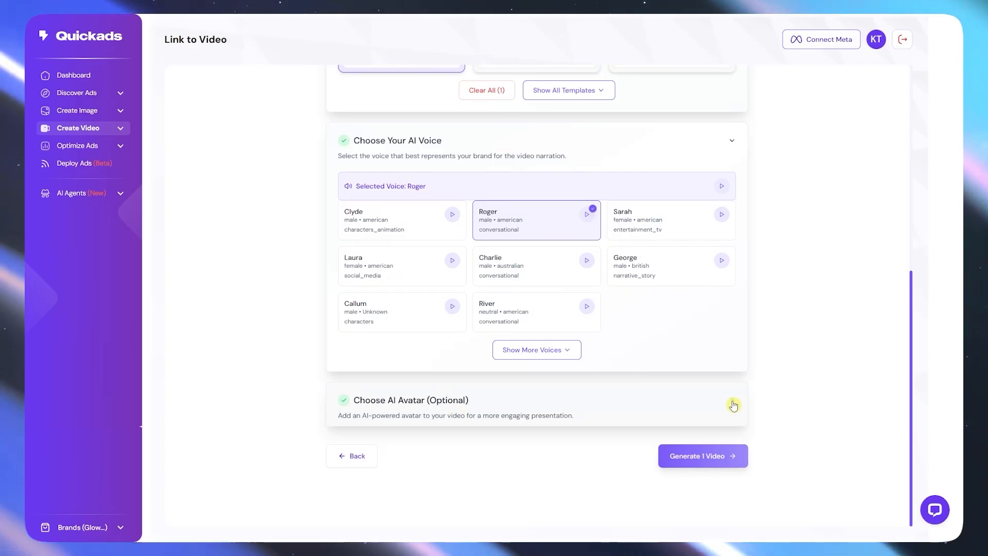
Expand the AI avatar section to review it with the chosen template and voice, and proceed with generating one video
{"action": "left_click", "coordinate": [733, 402]}
{"action": "scroll", "coordinate": [588, 402], "scroll_direction": "up", "scroll_amount": 8}
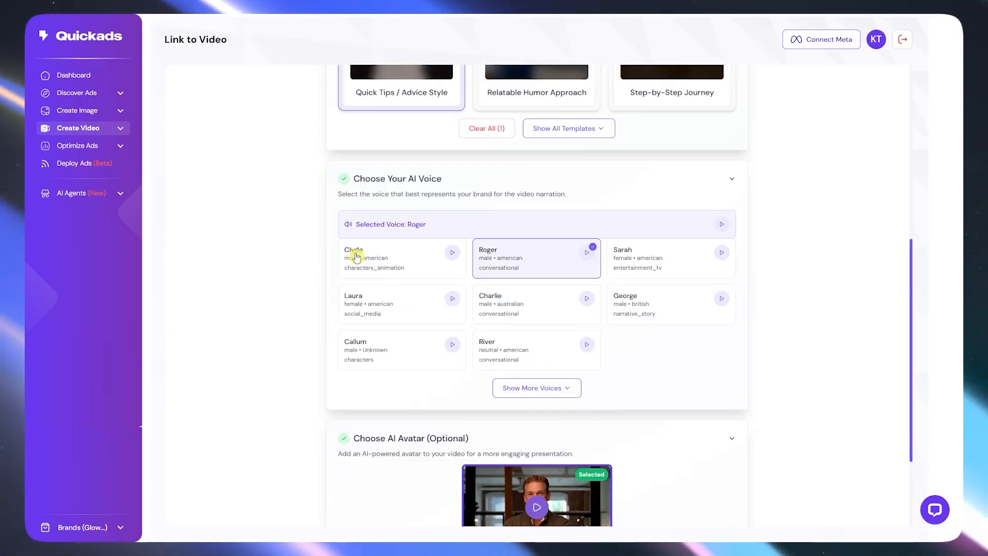
{"action": "scroll", "coordinate": [317, 257], "scroll_direction": "down", "scroll_amount": 5}
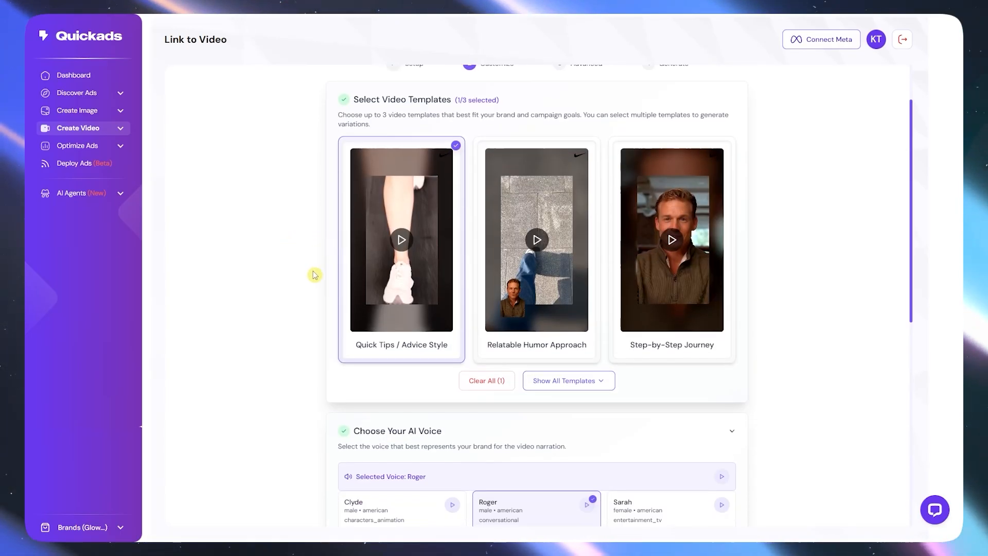
{"action": "scroll", "coordinate": [317, 289], "scroll_direction": "up", "scroll_amount": 4}
{"action": "scroll", "coordinate": [314, 335], "scroll_direction": "down", "scroll_amount": 1}
{"action": "scroll", "coordinate": [312, 366], "scroll_direction": "down", "scroll_amount": 7}
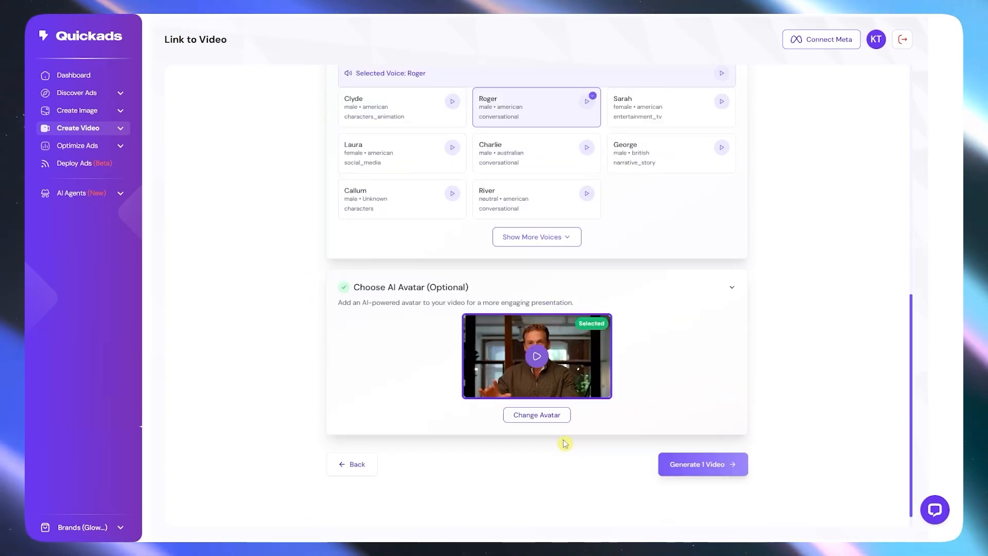
{"action": "left_click", "coordinate": [698, 459]}
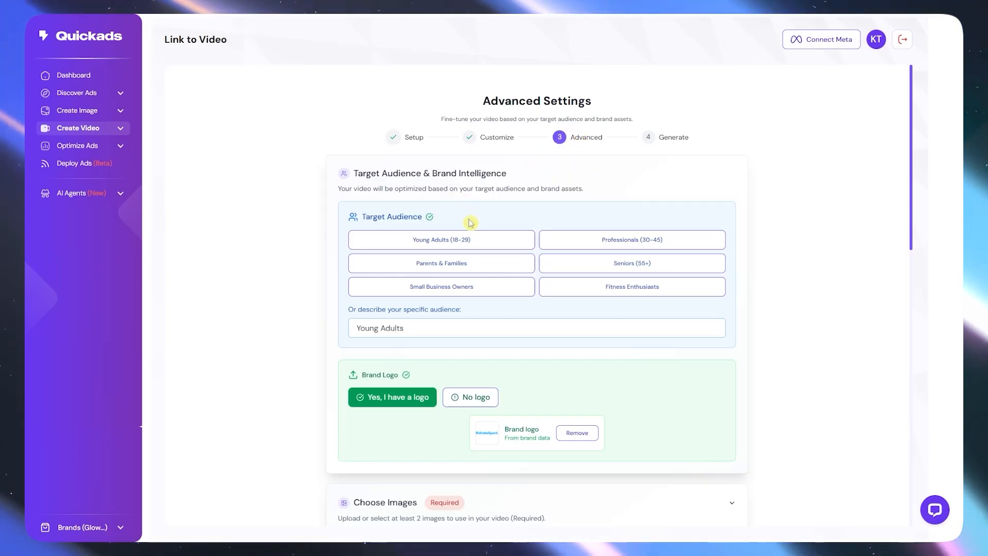
Try Young Adults (18-29) as the target audience, and settle on Professionals (30-45)
{"action": "left_click", "coordinate": [467, 239]}
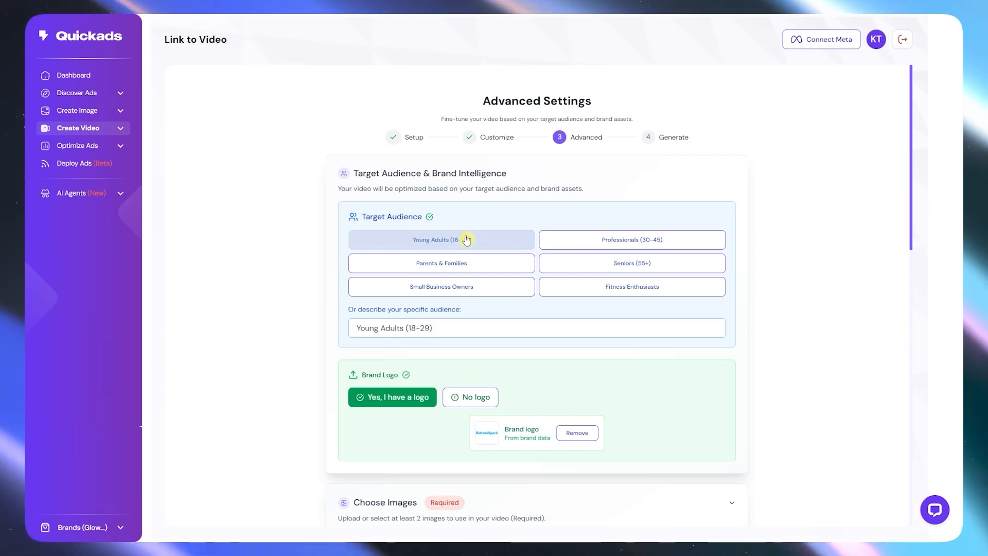
{"action": "left_click", "coordinate": [586, 244]}
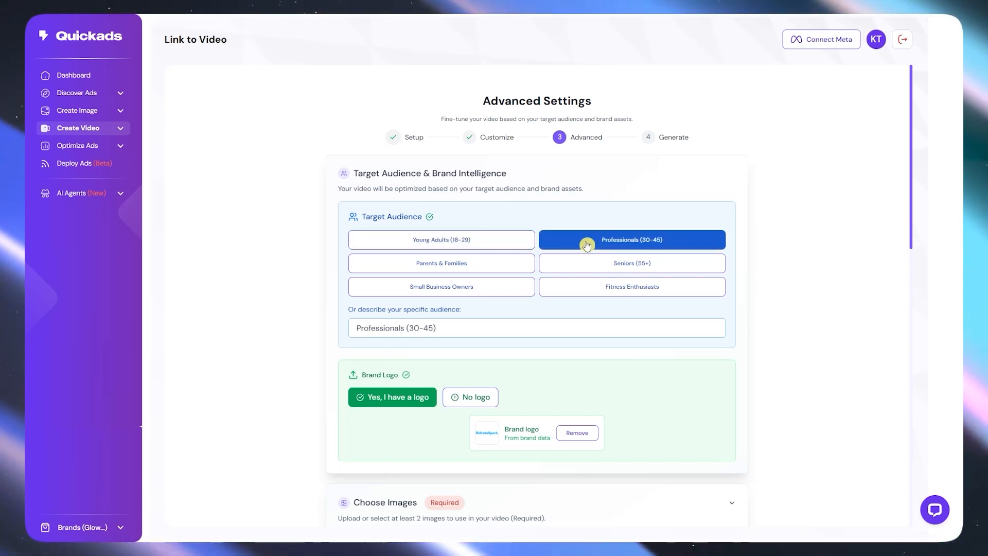
{"action": "left_click", "coordinate": [490, 243]}
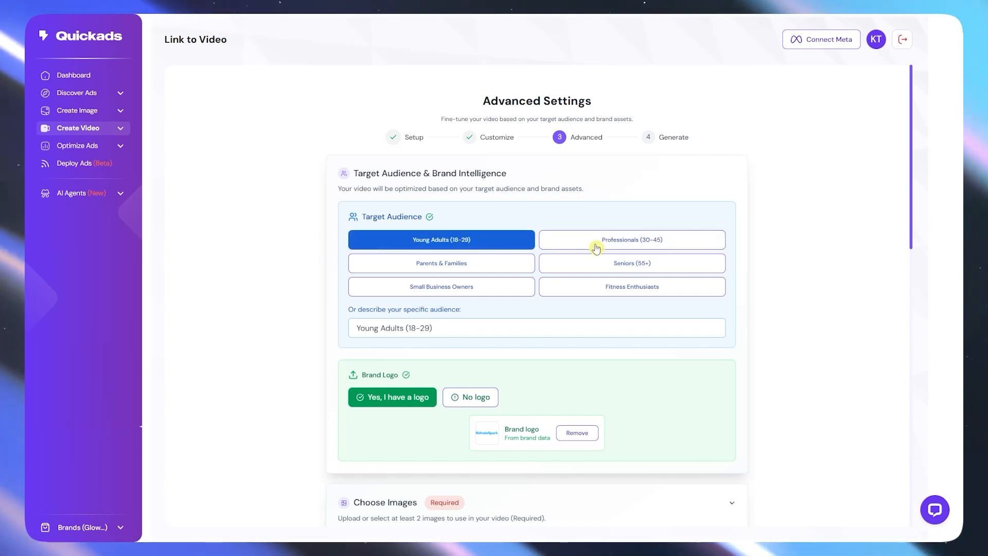
{"action": "left_click", "coordinate": [593, 248]}
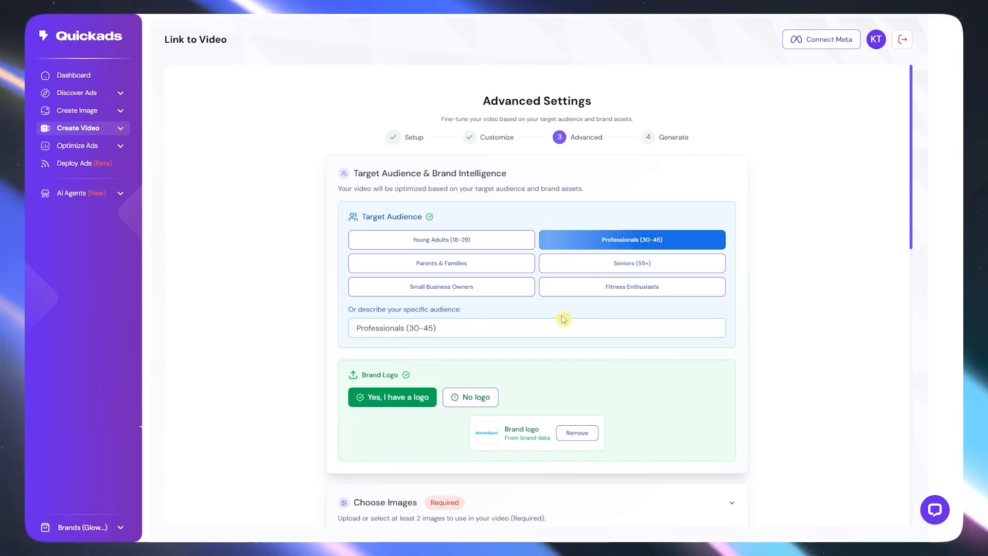
Select three product images for the video: the single white bottle, the row of white bottles, and the diagonally arranged white bottles
{"action": "scroll", "coordinate": [561, 316], "scroll_direction": "down", "scroll_amount": 4}
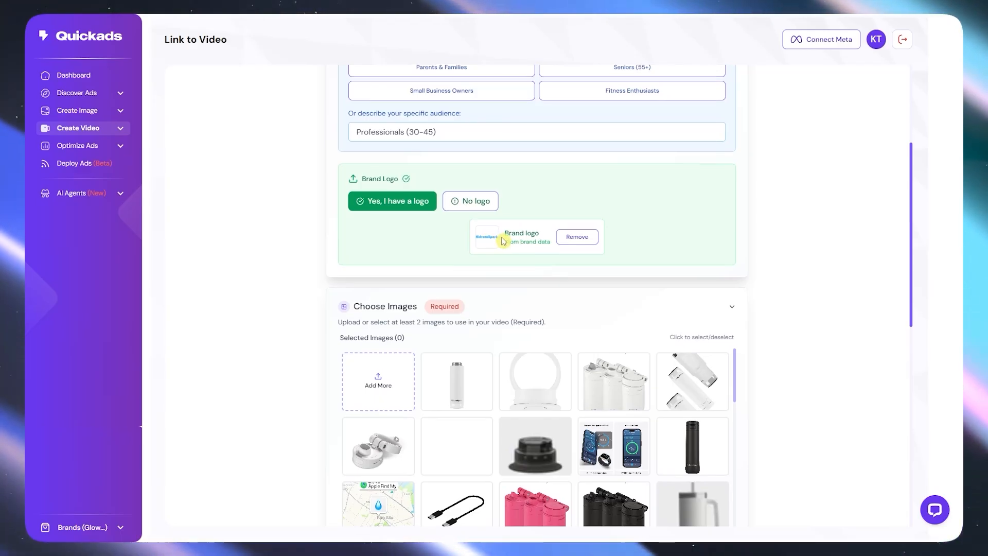
{"action": "scroll", "coordinate": [463, 234], "scroll_direction": "down", "scroll_amount": 3}
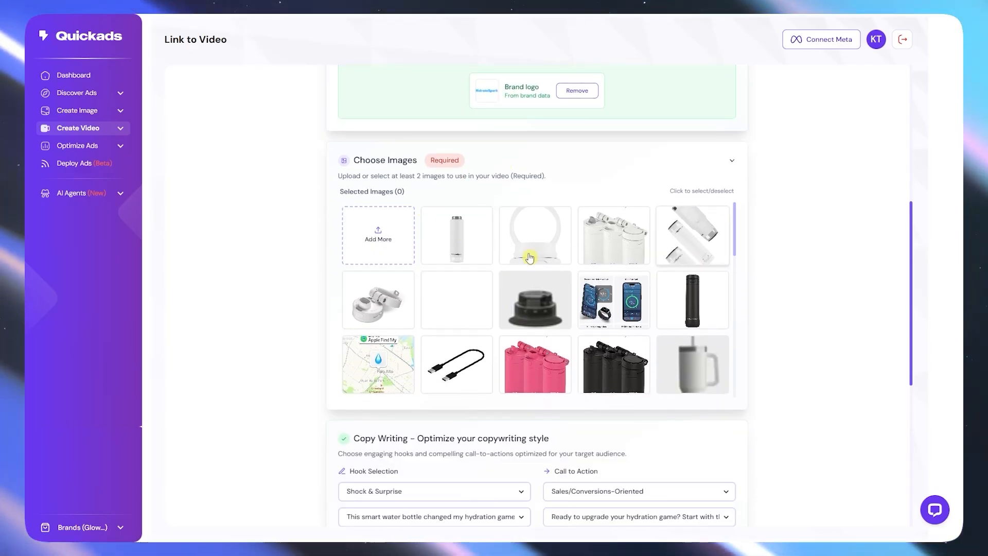
{"action": "left_click", "coordinate": [468, 246]}
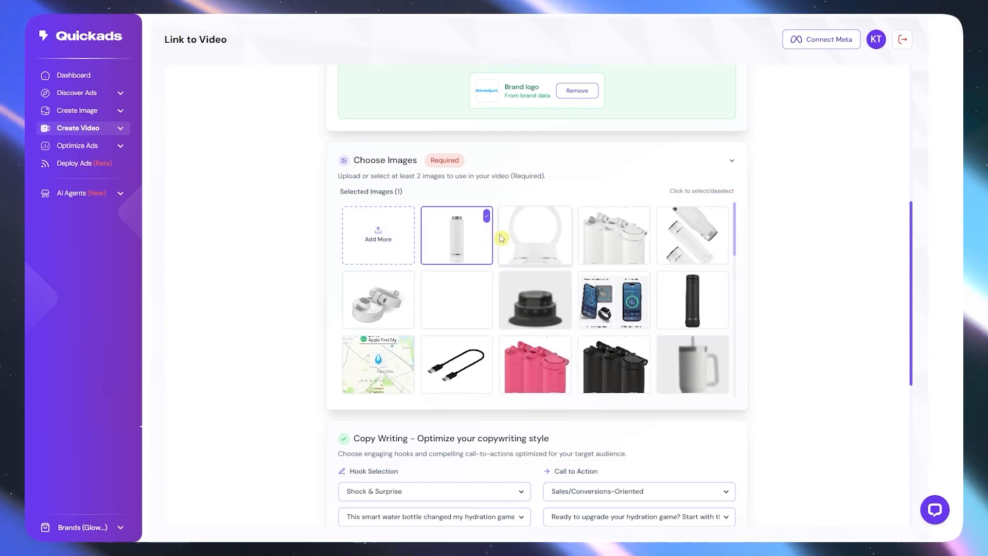
{"action": "left_click", "coordinate": [628, 241]}
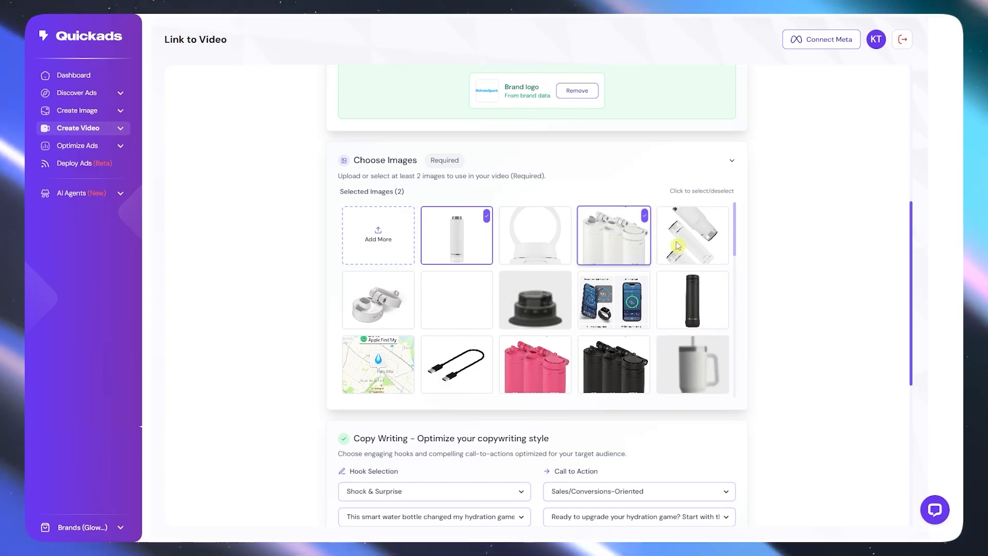
{"action": "left_click", "coordinate": [695, 237]}
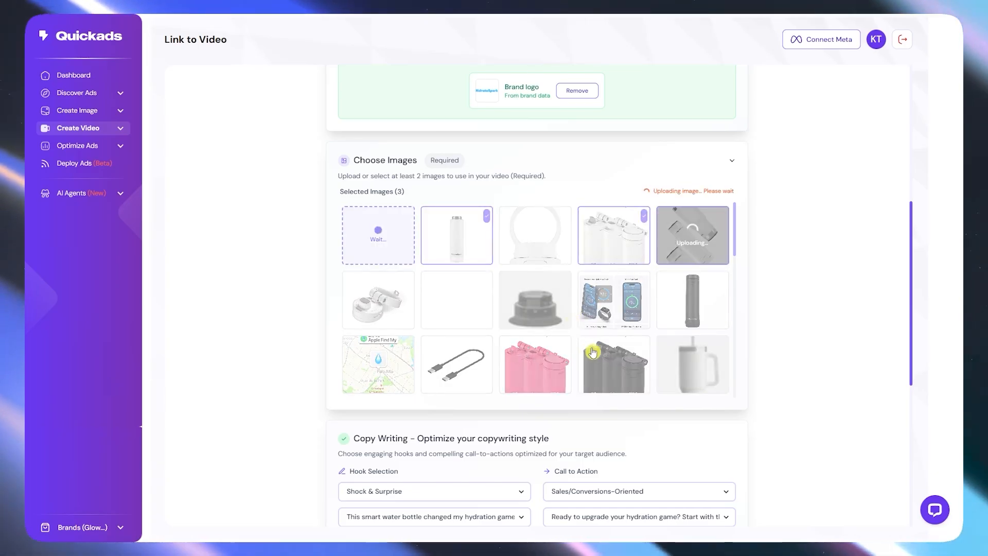
Add four more product images to the video: the row of black bottles, the row of pink bottles, the single black bottle, and the black handled tumbler with the blue glow
{"action": "left_click", "coordinate": [624, 362]}
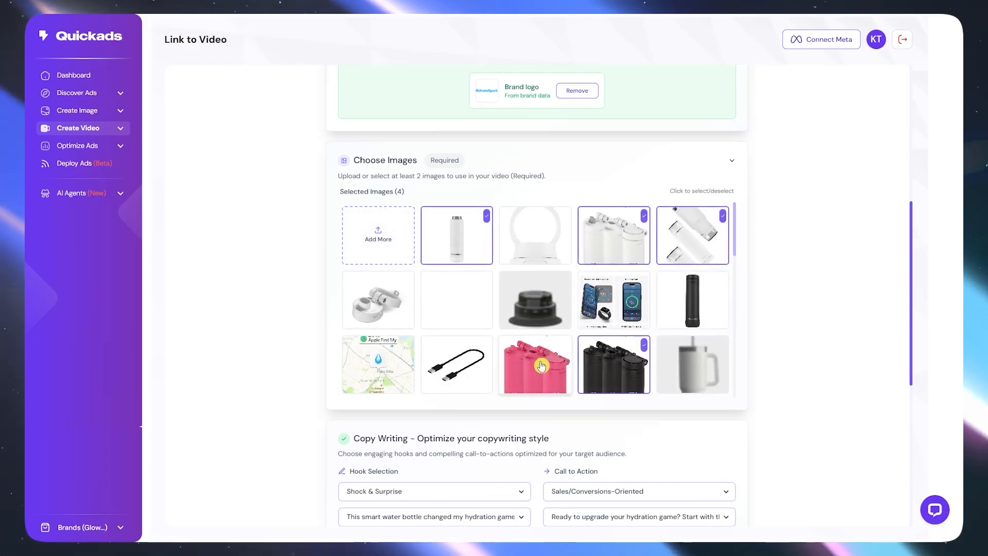
{"action": "left_click", "coordinate": [543, 365]}
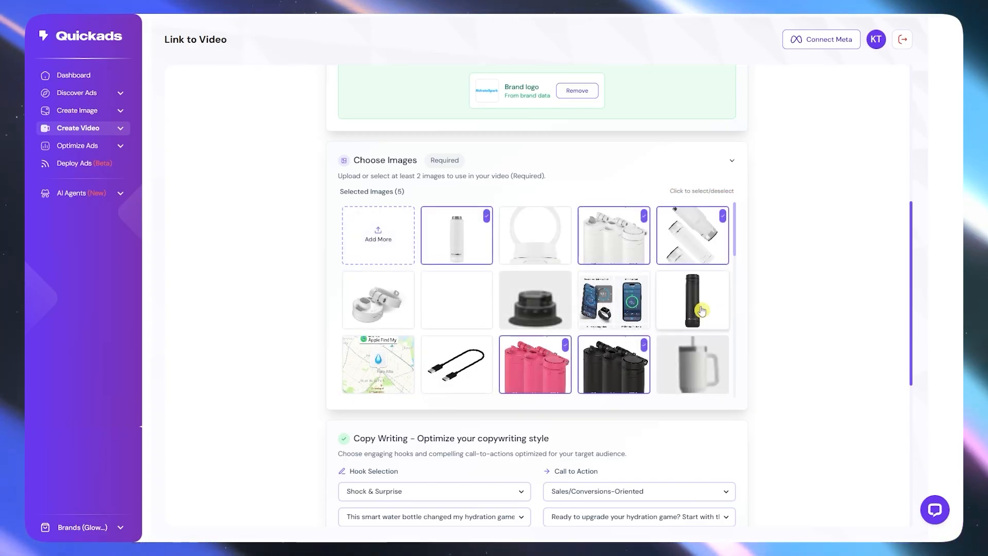
{"action": "left_click", "coordinate": [692, 304]}
{"action": "scroll", "coordinate": [524, 301], "scroll_direction": "down", "scroll_amount": 2}
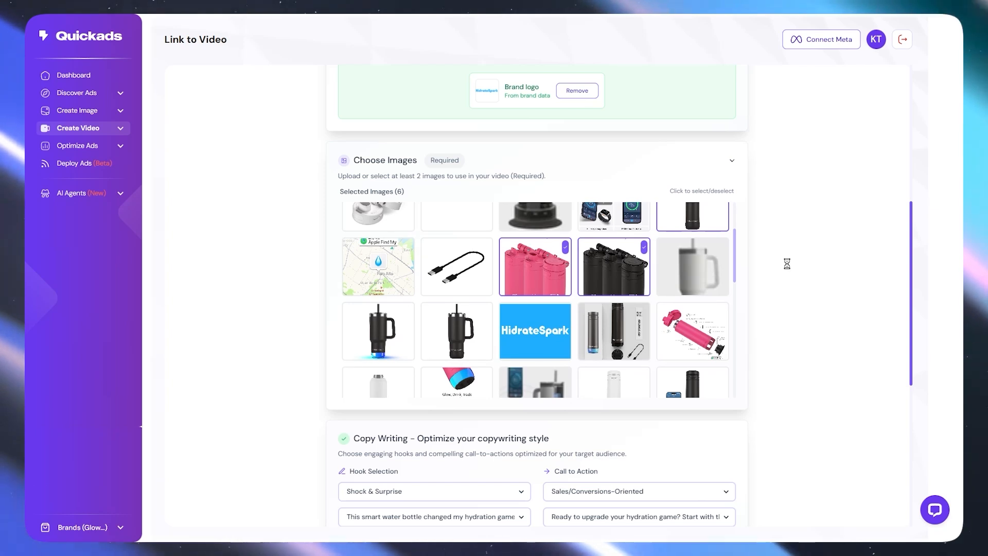
{"action": "scroll", "coordinate": [788, 263], "scroll_direction": "down", "scroll_amount": 2}
Set the B Roll media type to AI Images and the video duration to 5-15 seconds, and generate the video
{"action": "scroll", "coordinate": [789, 260], "scroll_direction": "down", "scroll_amount": 2}
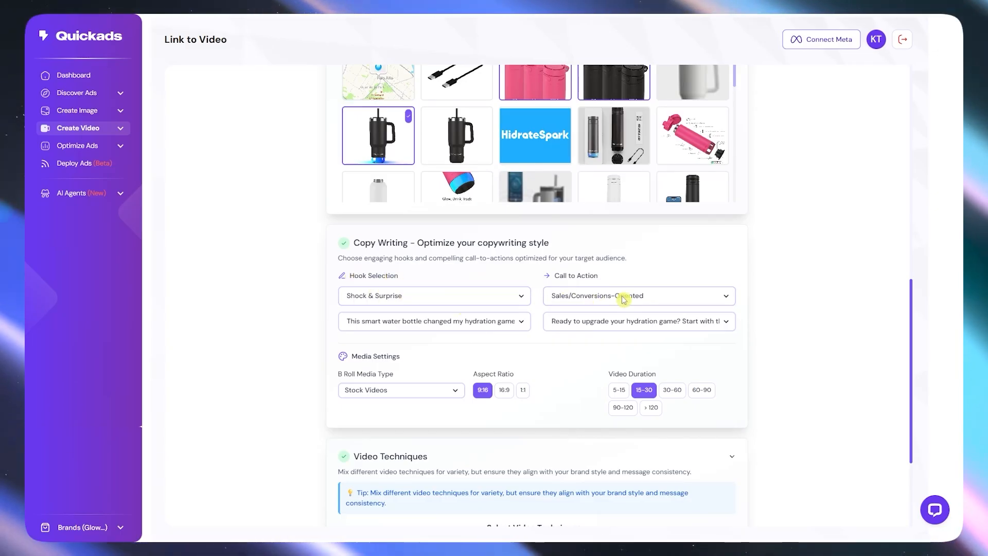
{"action": "scroll", "coordinate": [491, 382], "scroll_direction": "down", "scroll_amount": 3}
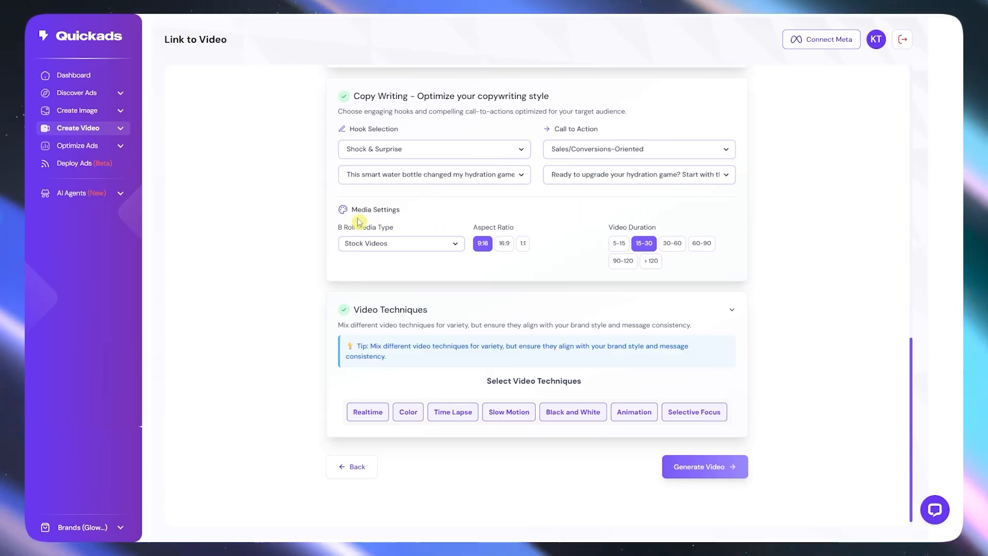
{"action": "left_click", "coordinate": [363, 247]}
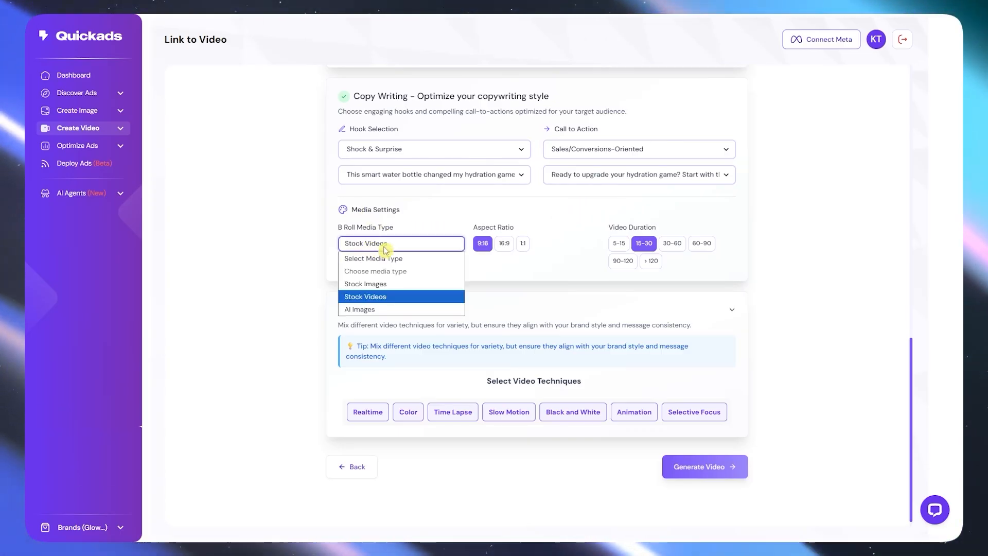
{"action": "left_click", "coordinate": [376, 311]}
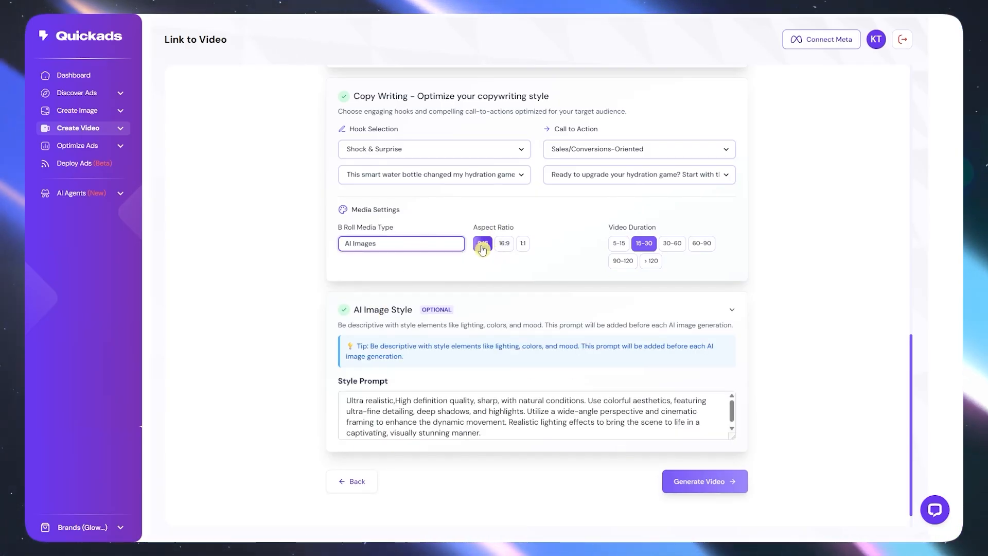
{"action": "left_click", "coordinate": [620, 246]}
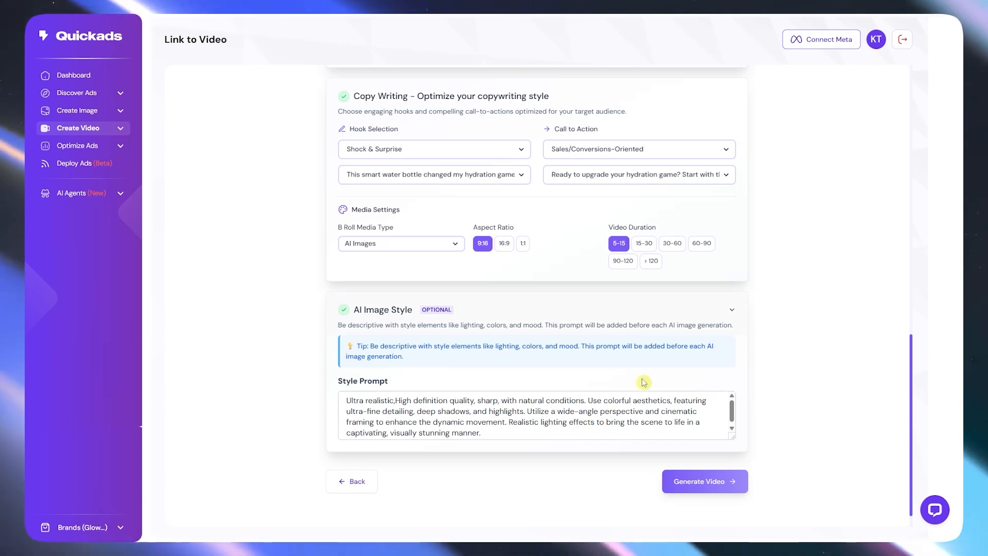
{"action": "left_click", "coordinate": [698, 480]}
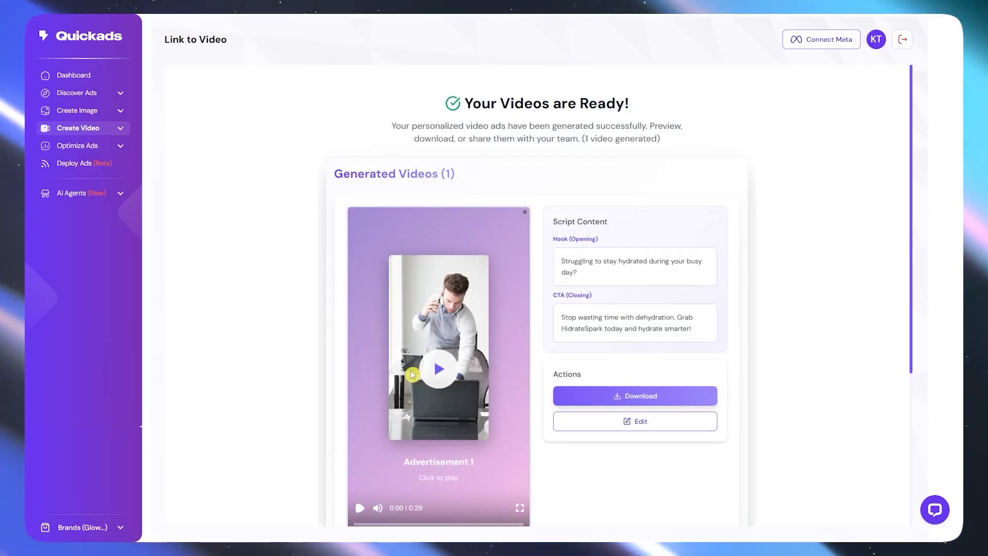
Play the generated video ad, skim through its scenes to the closing shot, and open it for editing
{"action": "left_click", "coordinate": [430, 369]}
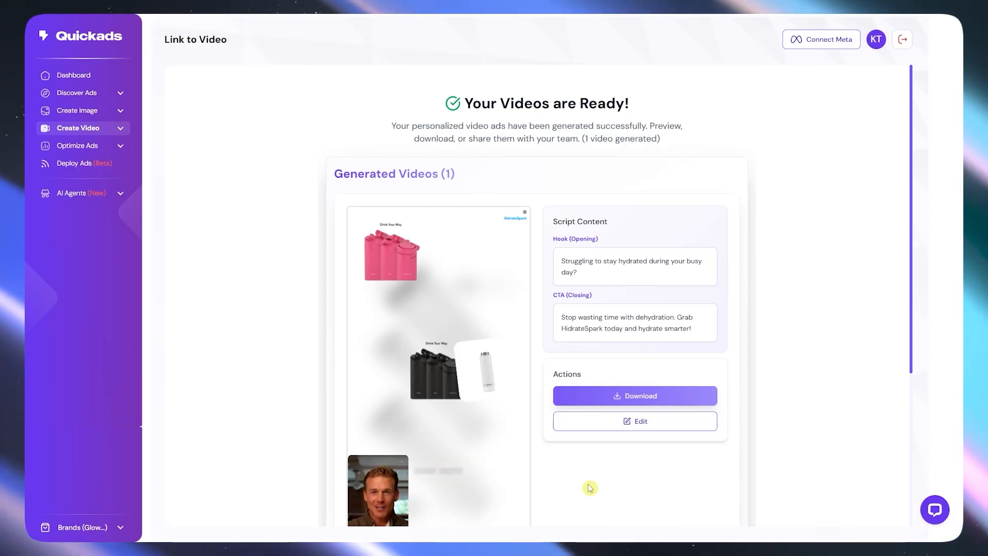
{"action": "scroll", "coordinate": [590, 488], "scroll_direction": "down", "scroll_amount": 2}
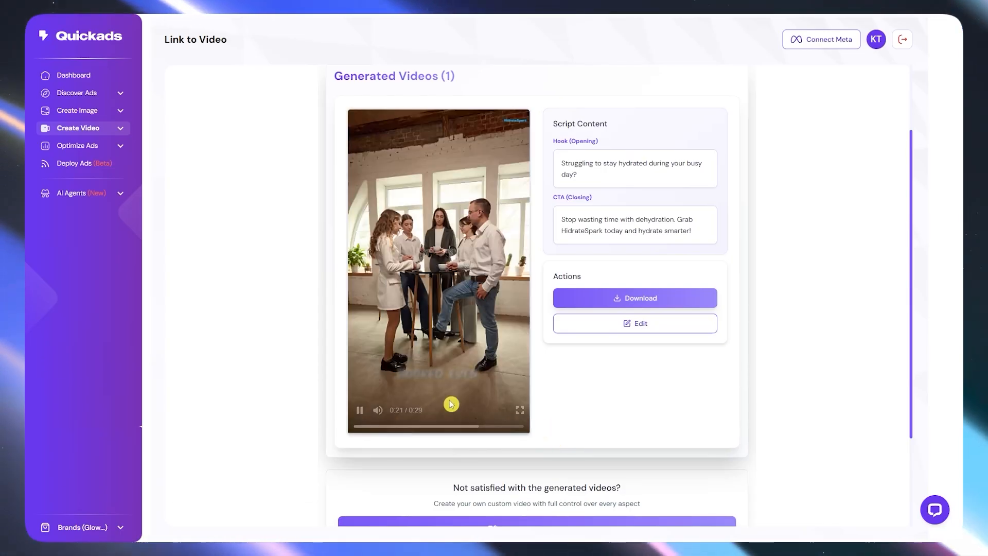
{"action": "mouse_move", "coordinate": [385, 400]}
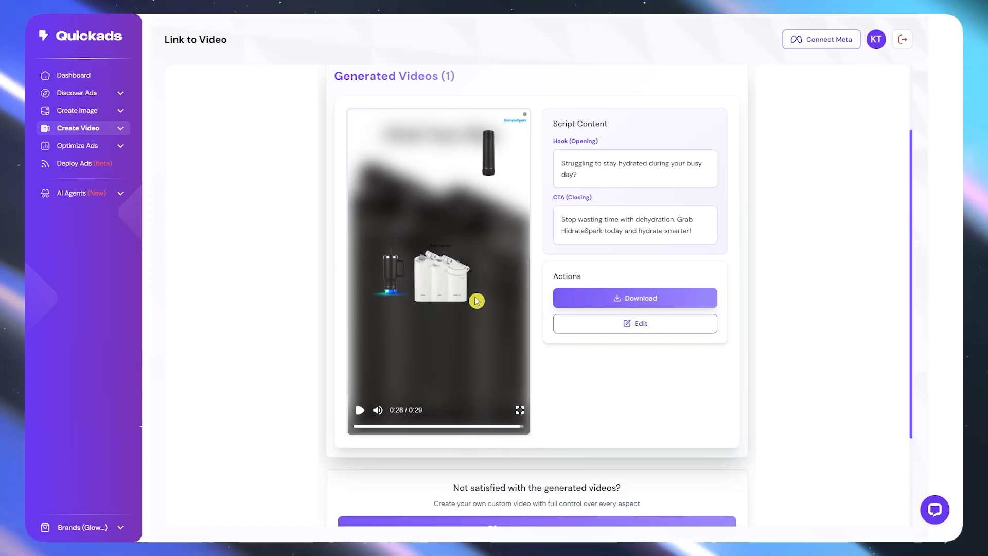
{"action": "left_click", "coordinate": [390, 428]}
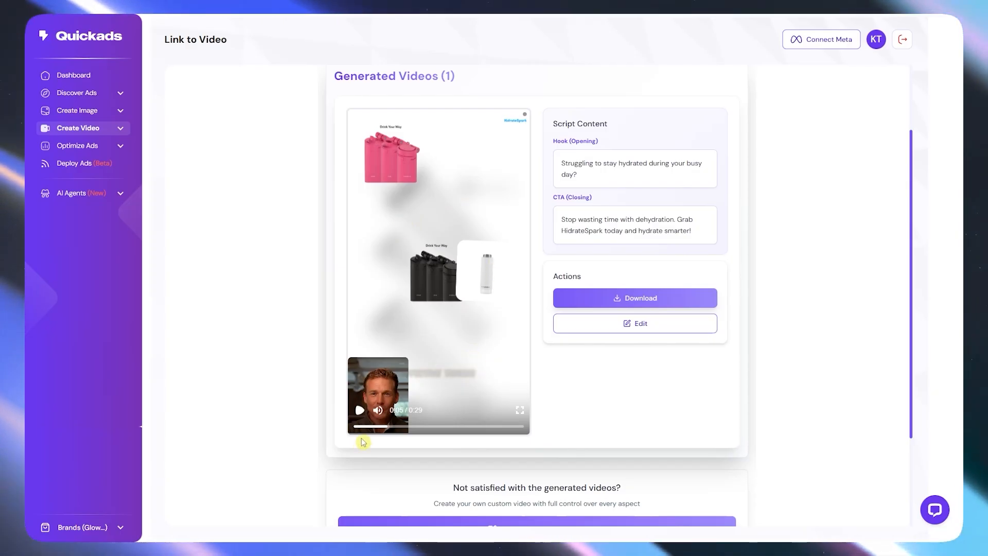
{"action": "left_click", "coordinate": [377, 426]}
{"action": "left_click", "coordinate": [409, 427]}
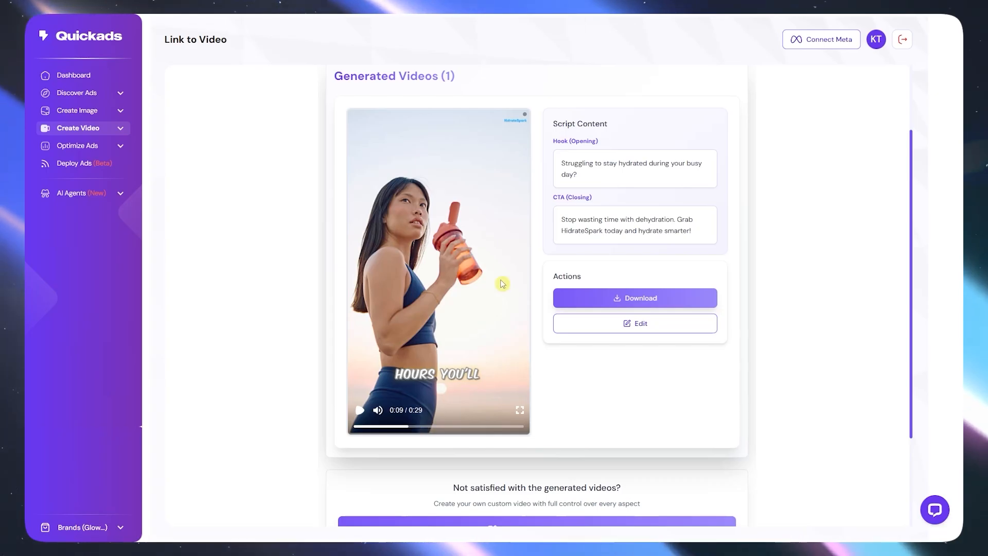
{"action": "left_click_drag", "start_coordinate": [425, 430], "coordinate": [485, 431]}
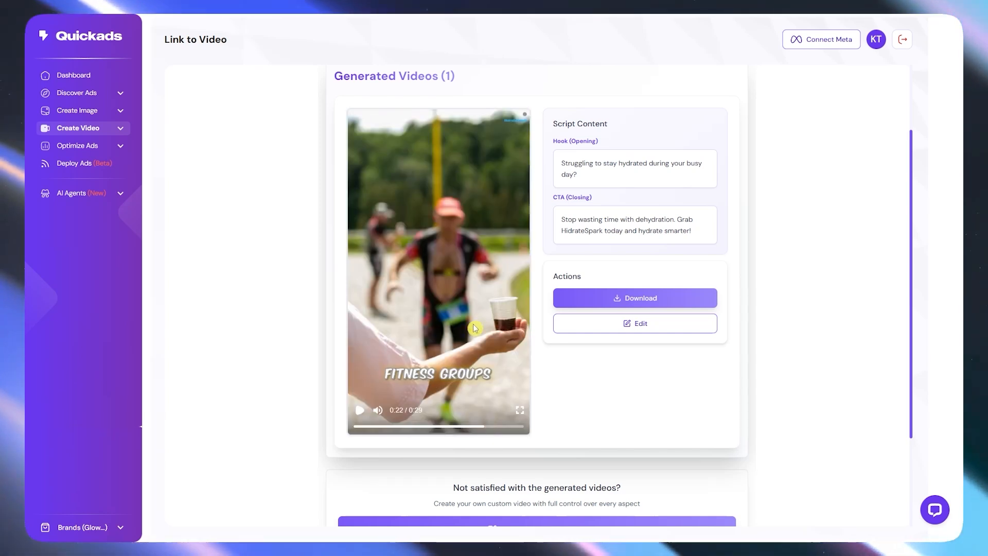
{"action": "left_click", "coordinate": [501, 424]}
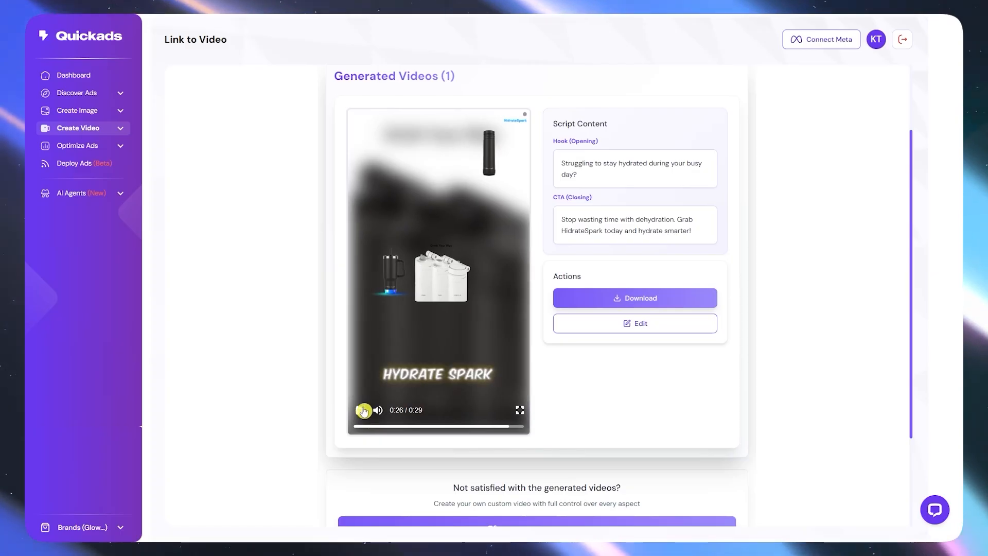
{"action": "left_click", "coordinate": [360, 410]}
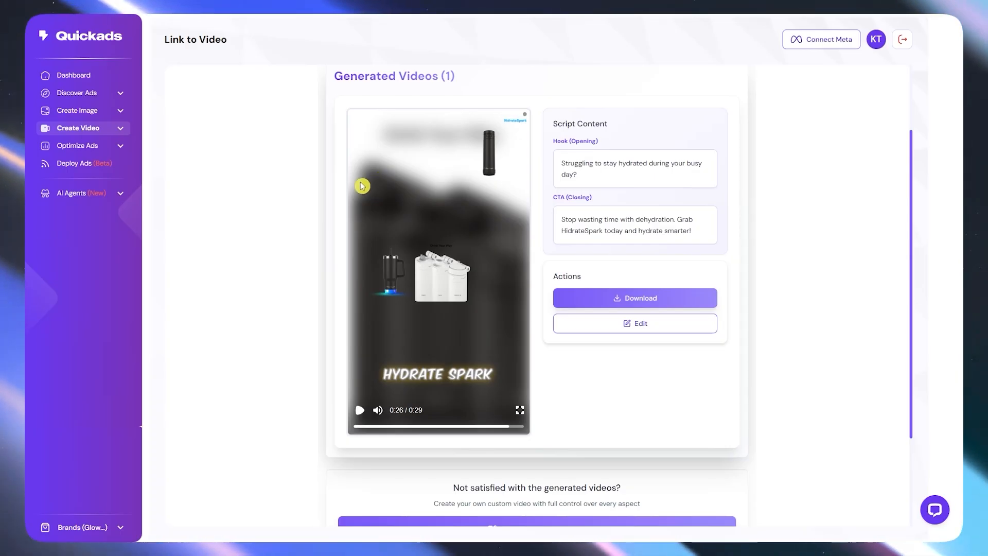
{"action": "scroll", "coordinate": [493, 230], "scroll_direction": "down", "scroll_amount": 3}
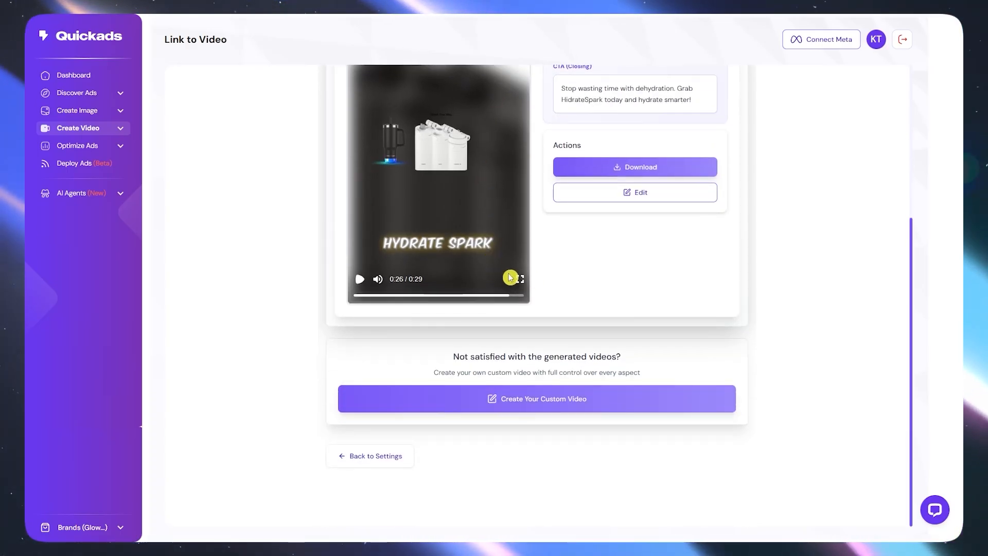
{"action": "left_click", "coordinate": [635, 195]}
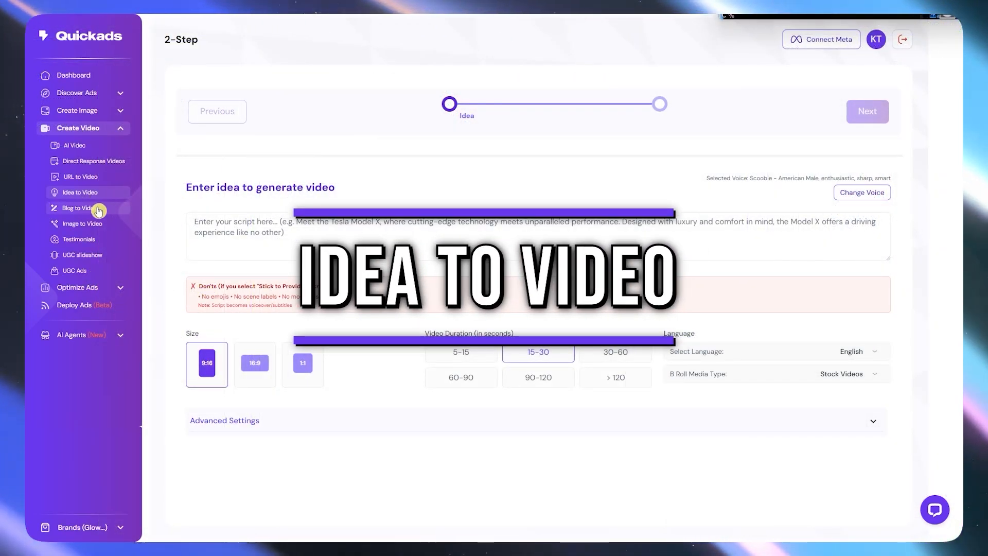
Enter the idea for a 15-second water bottle video with gym, office and outdoor scenes, 'Hydration Made Simple' overlays and the call-to-action 'Get yours today!'
{"action": "left_click", "coordinate": [218, 215]}
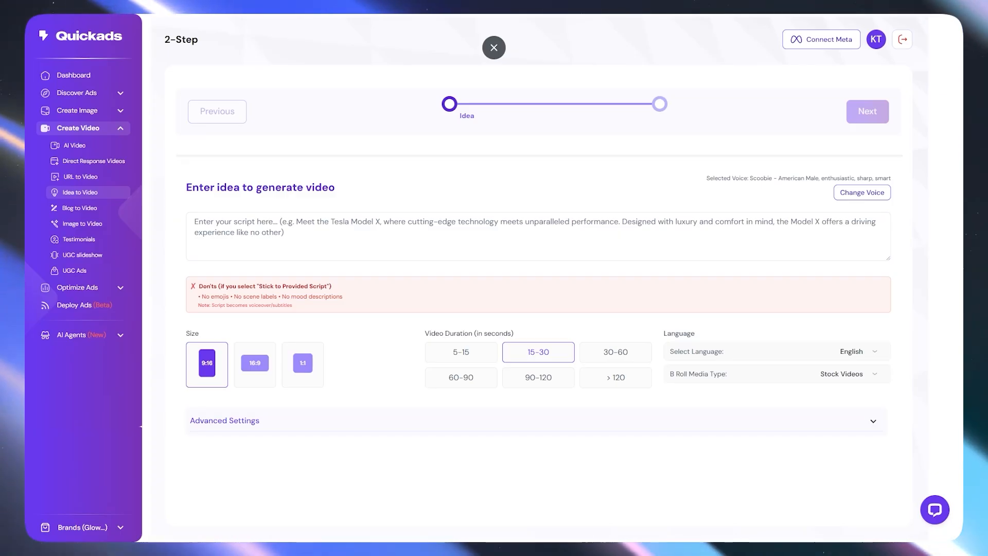
{"action": "left_click", "coordinate": [346, 235]}
{"action": "type", "text": "Create a 15-second video that starts with the idea of staying hydrated anywhere. Show quick lifestyle scenes: at the gym, at the office, outdoors. Transition smoothly to a sleek modern water bottle as the hero product. Add text overlays like 'Hydration Made Simple' and end with a call-to-action: 'Get yours today!' The tone should be fresh, energetic, and inspiring."}
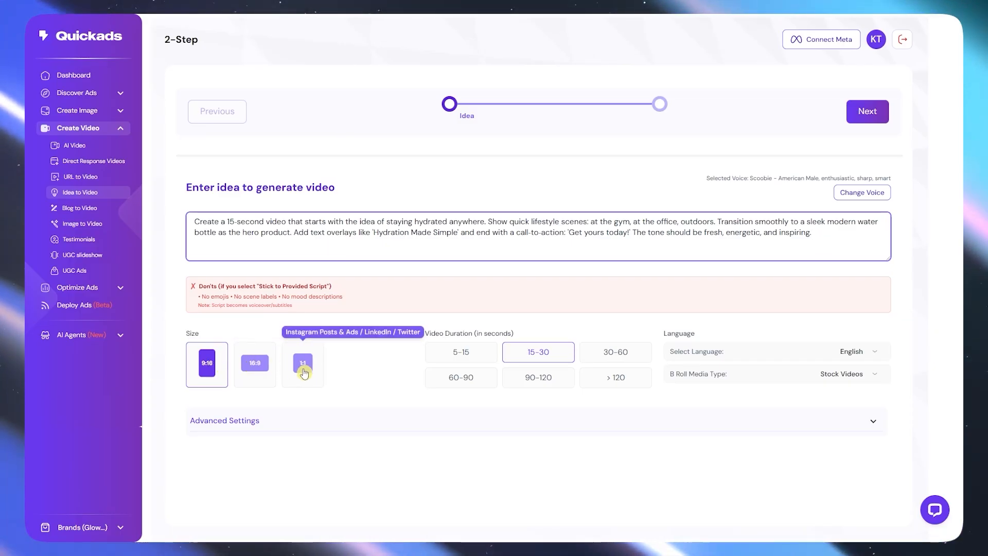
Configure the idea video with size 9:16, duration 5-15 seconds, English language and AI Images as the B Roll media type
{"action": "left_click", "coordinate": [209, 369]}
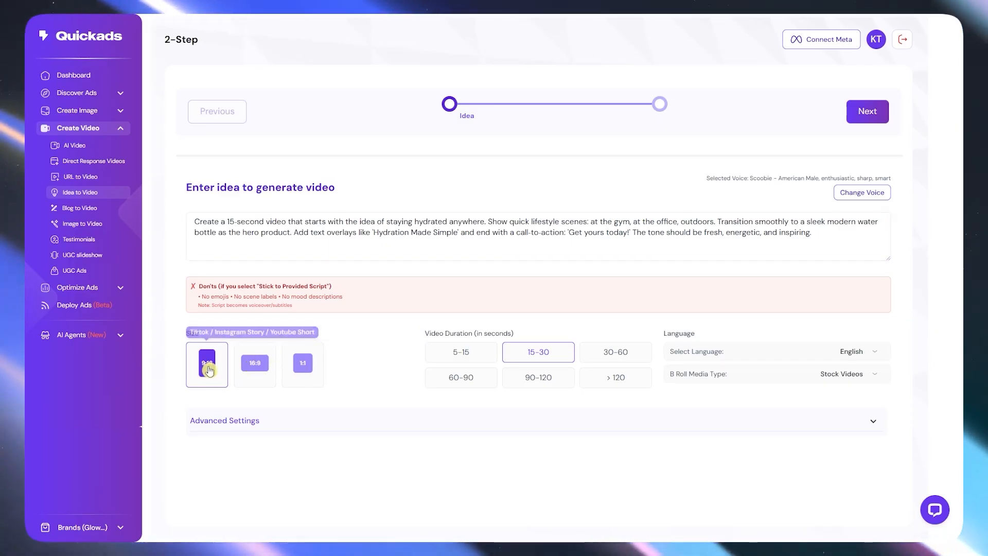
{"action": "left_click", "coordinate": [461, 354]}
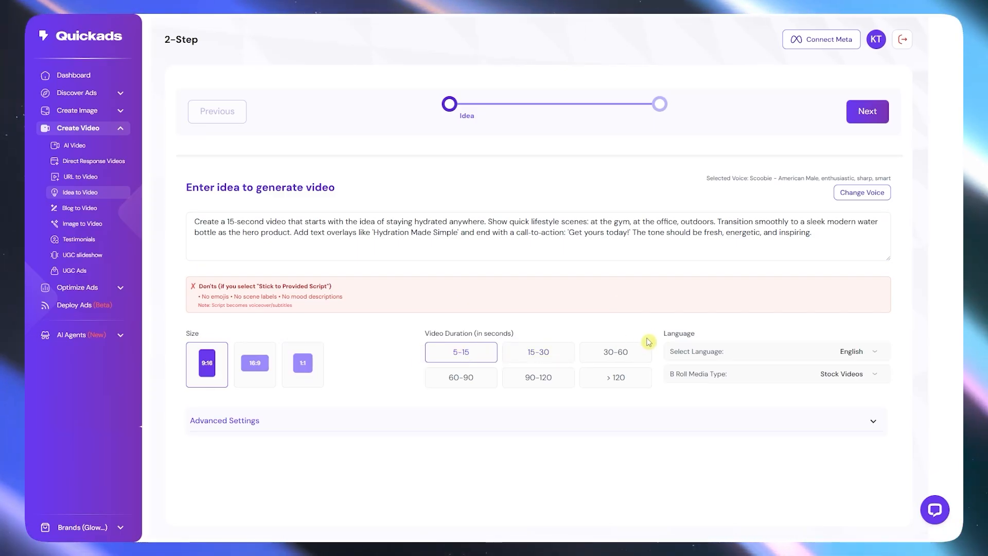
{"action": "left_click", "coordinate": [761, 351]}
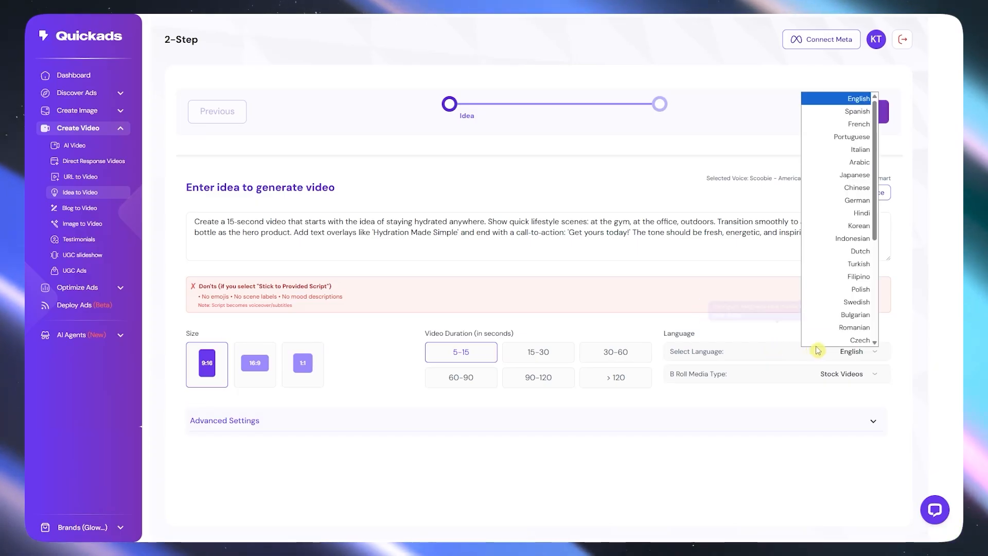
{"action": "left_click", "coordinate": [865, 374]}
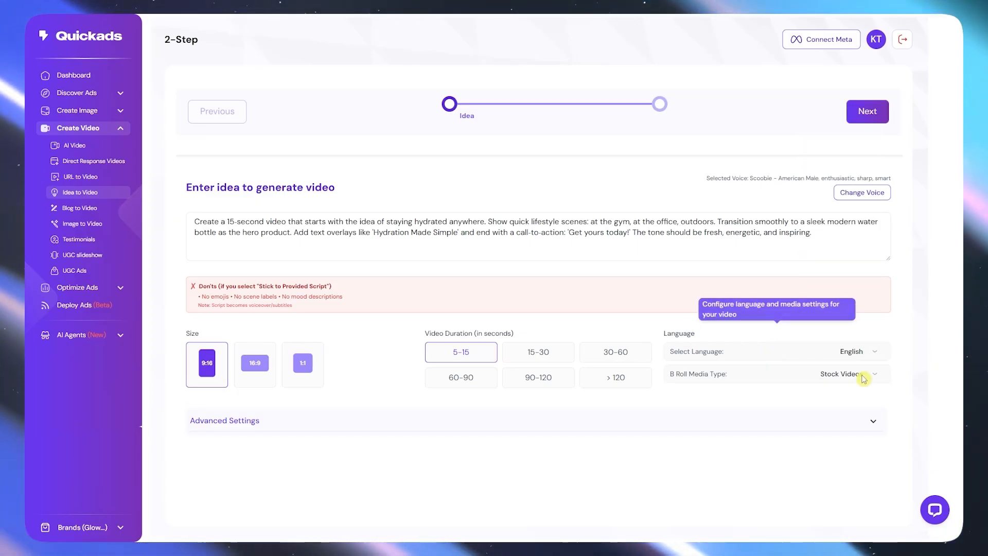
{"action": "left_click", "coordinate": [863, 375]}
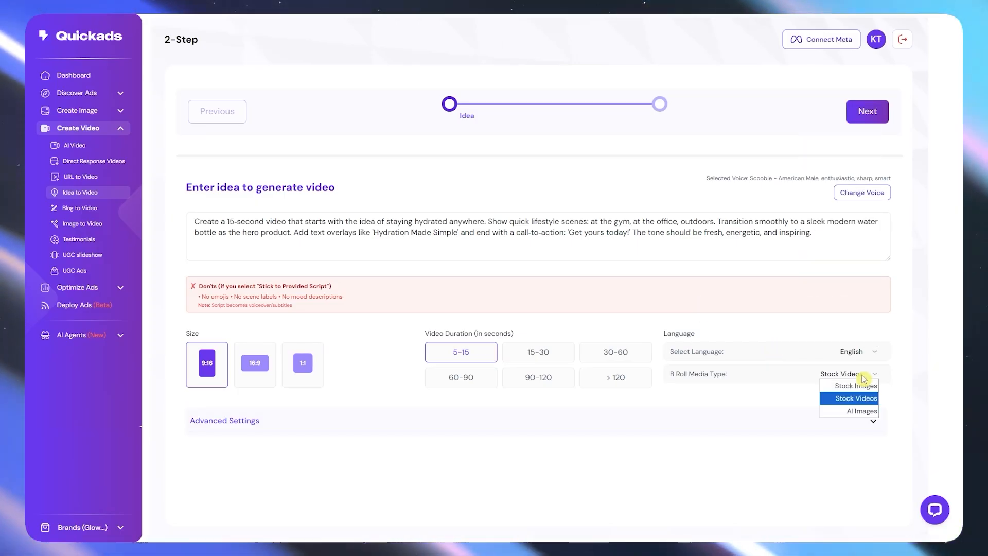
{"action": "left_click", "coordinate": [860, 412]}
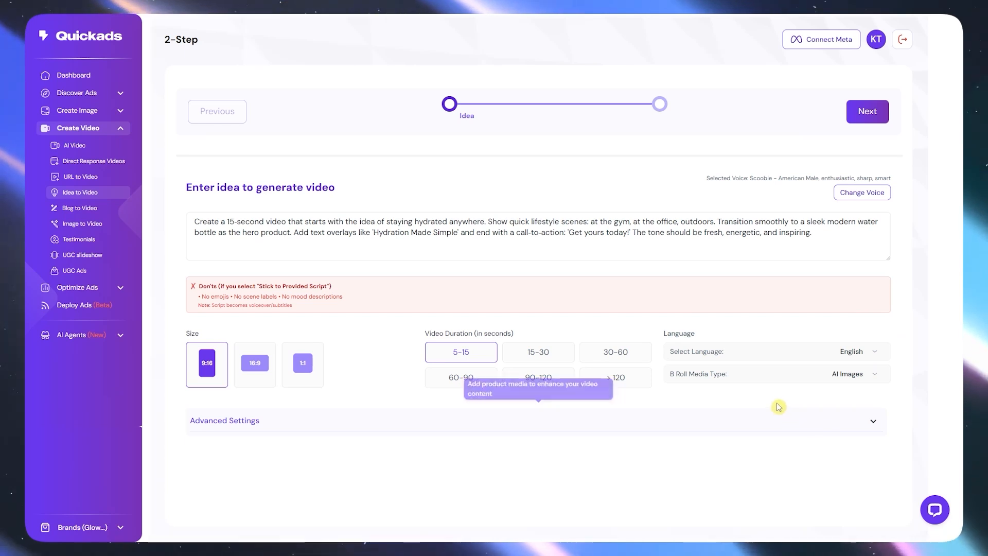
In the advanced settings, choose 'Transform the given idea into a story' as the prompt type, and review the ethnicity options and image style prompt
{"action": "left_click", "coordinate": [873, 423]}
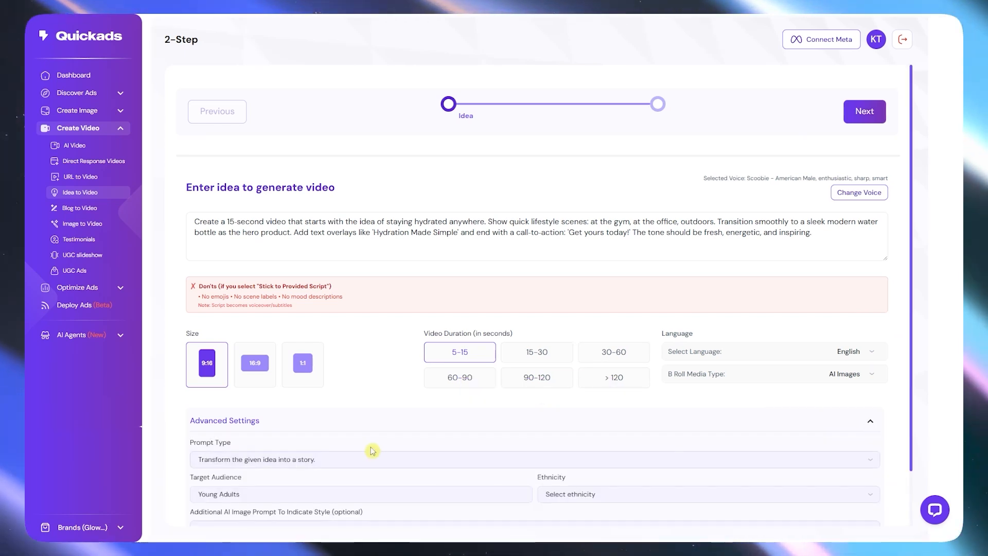
{"action": "scroll", "coordinate": [373, 451], "scroll_direction": "down", "scroll_amount": 1}
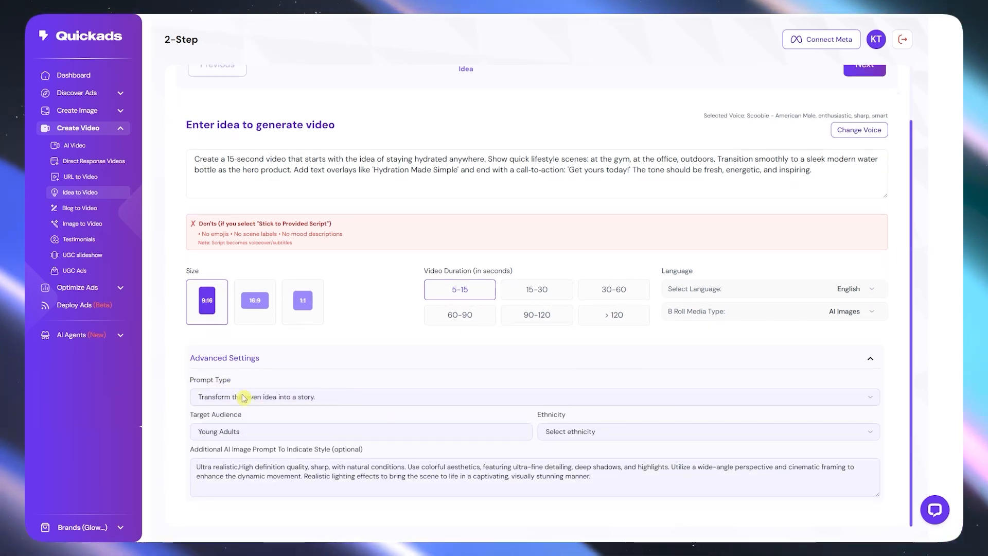
{"action": "left_click", "coordinate": [374, 404]}
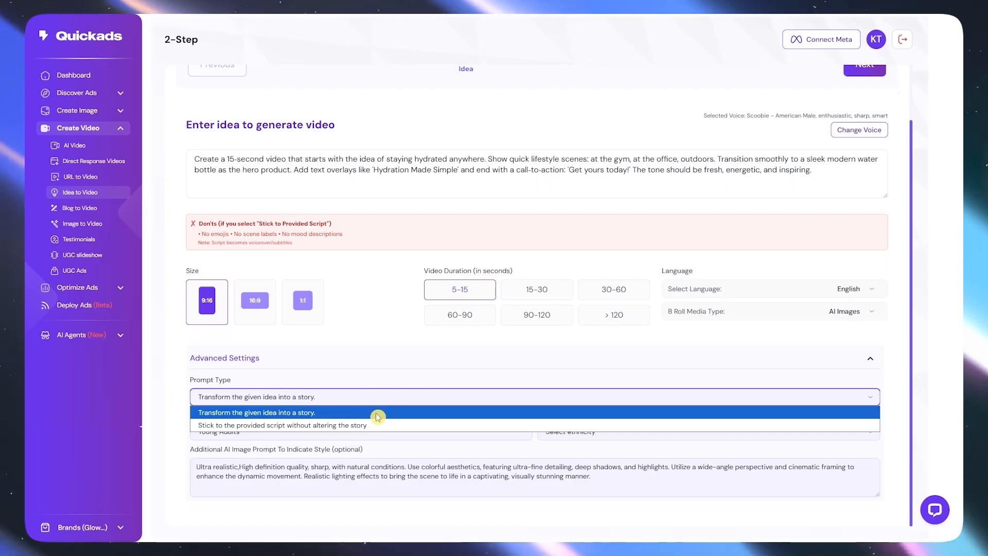
{"action": "left_click", "coordinate": [375, 414]}
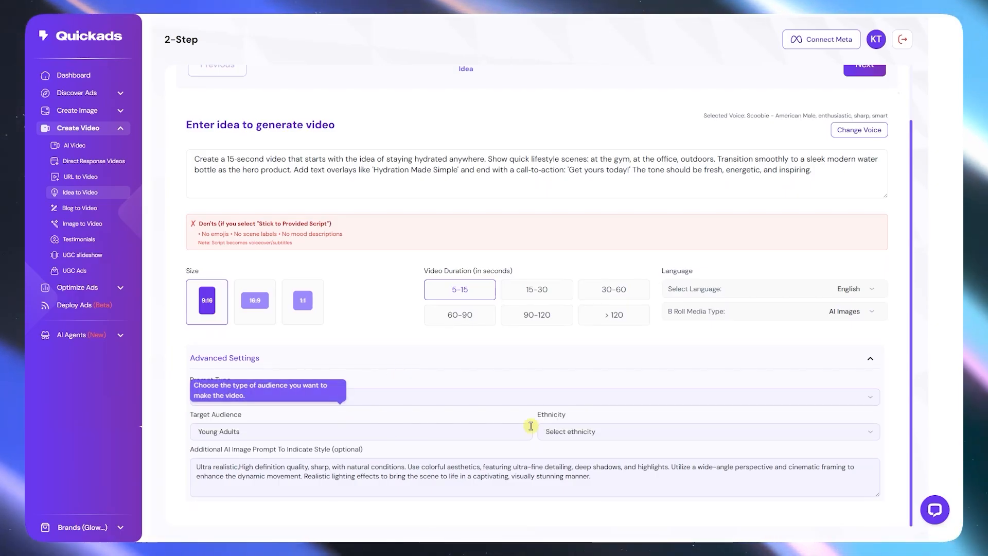
{"action": "left_click", "coordinate": [615, 435]}
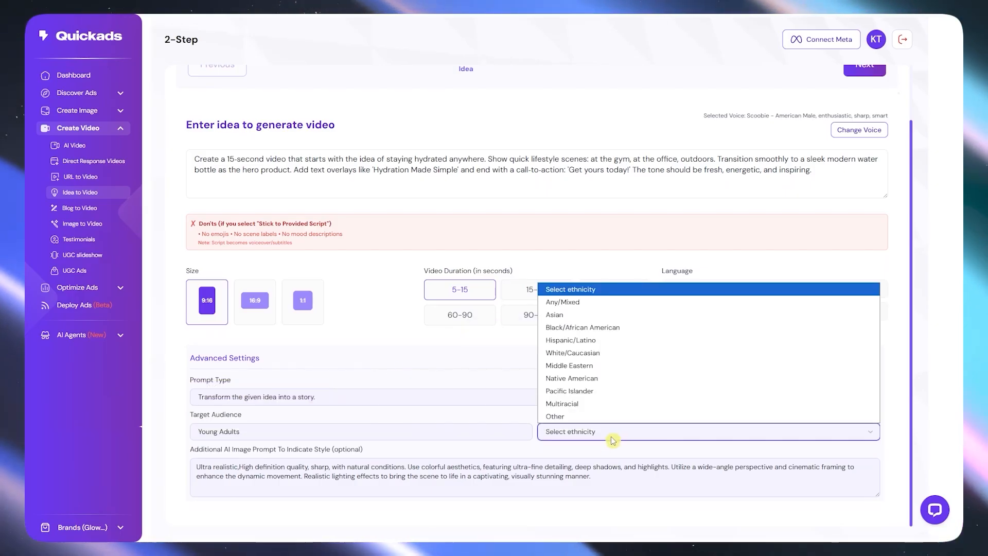
{"action": "left_click", "coordinate": [578, 479]}
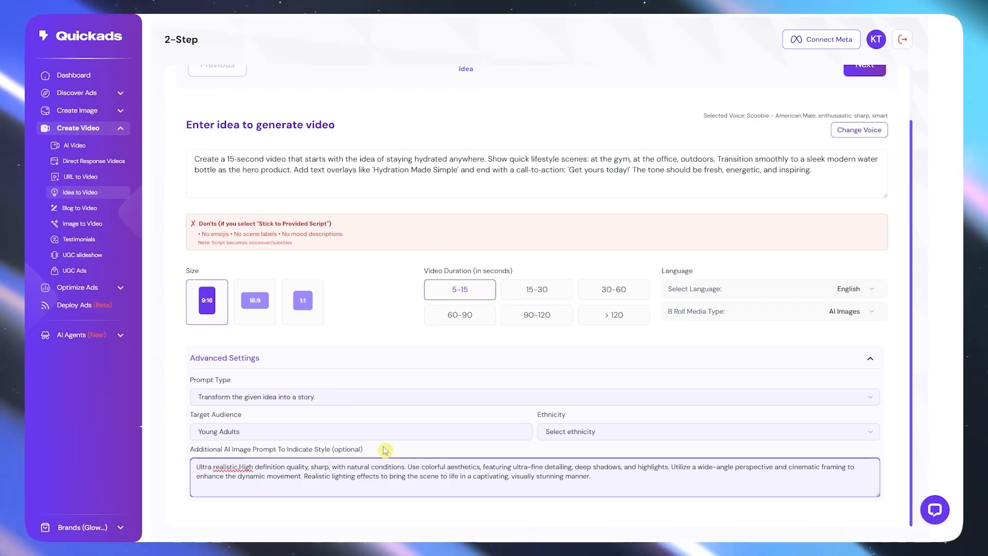
Proceed to generate the video from the entered idea and play its preview
{"action": "scroll", "coordinate": [495, 340], "scroll_direction": "up", "scroll_amount": 2}
{"action": "left_click", "coordinate": [858, 116]}
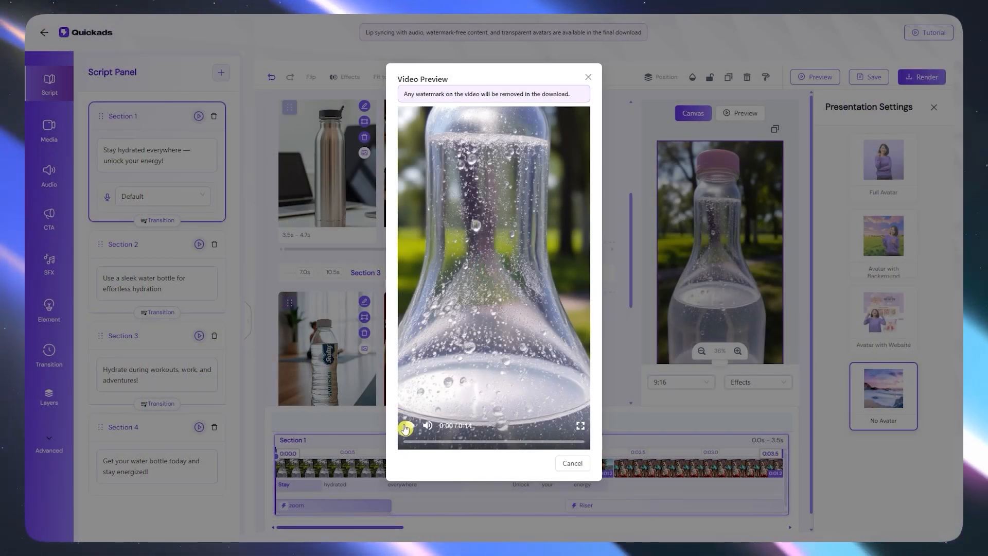
{"action": "left_click", "coordinate": [410, 427]}
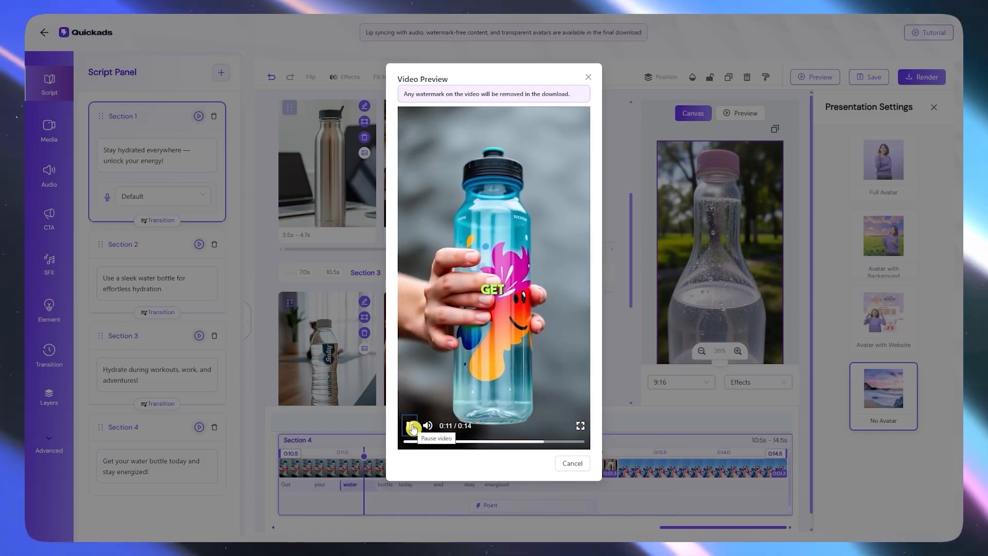
Stop and close the idea video's preview, and start rendering the video
{"action": "left_click", "coordinate": [413, 428]}
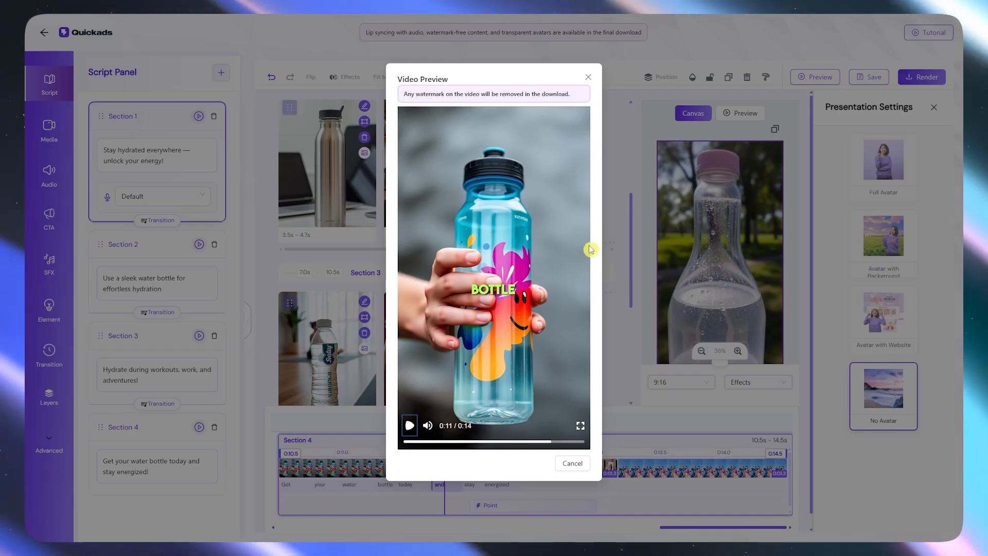
{"action": "left_click", "coordinate": [651, 207]}
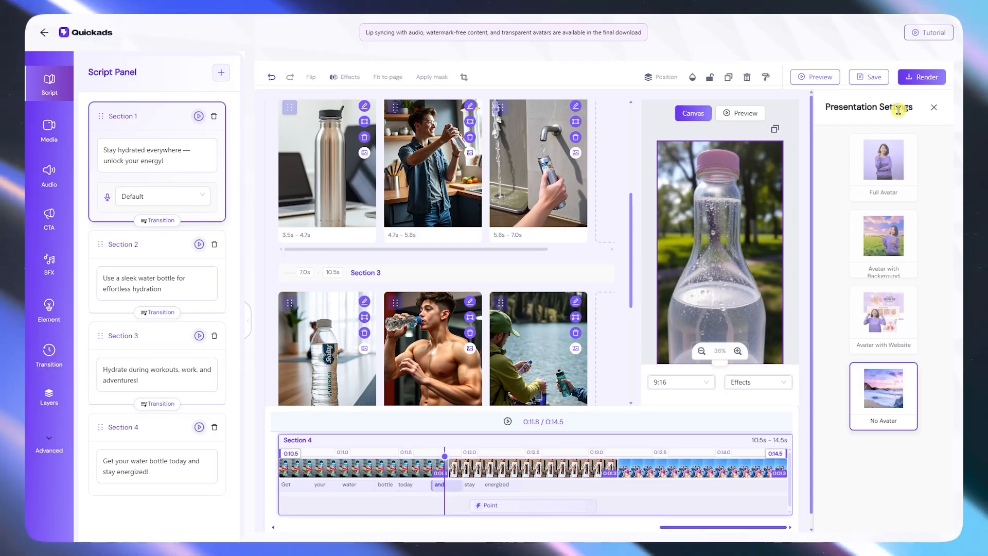
{"action": "left_click", "coordinate": [925, 78]}
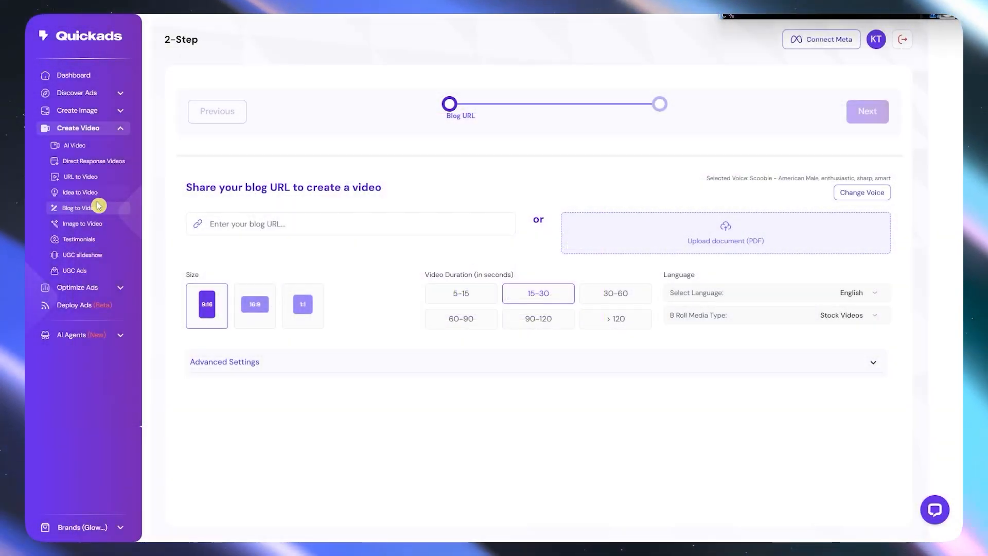
{"action": "left_click", "coordinate": [334, 232]}
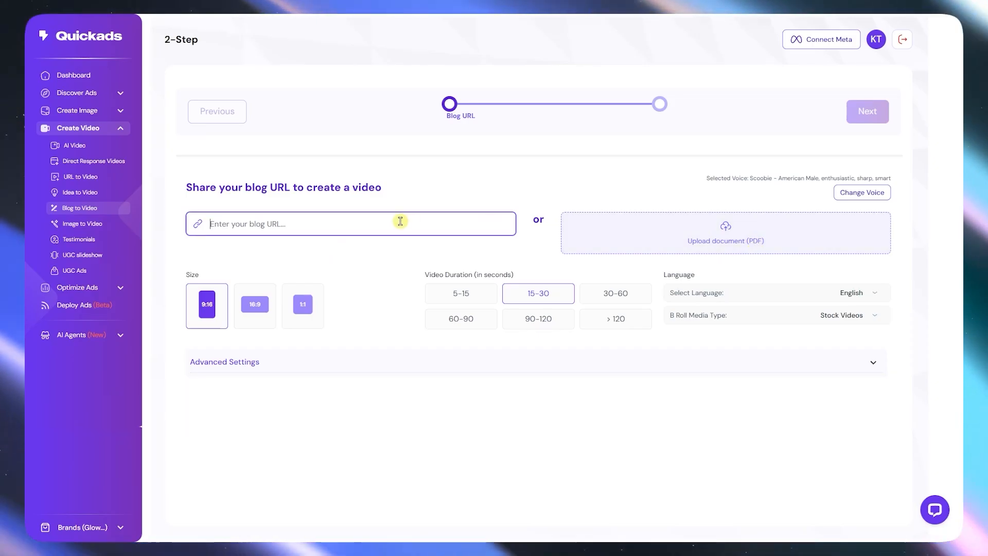
{"action": "type", "text": "https://www.dillerbottle.com/info/modern-design-trends-in-water-bottle-design.html"}
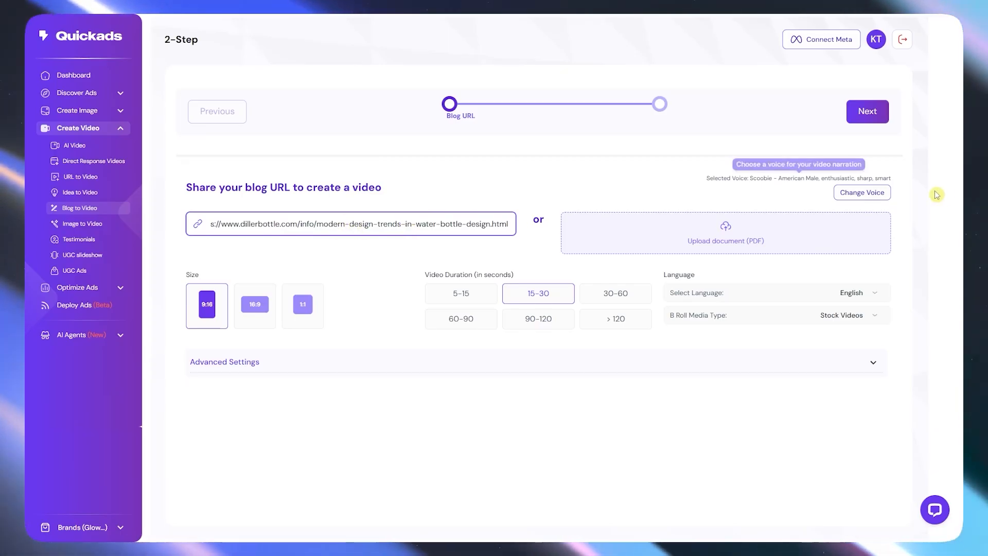
{"action": "left_click", "coordinate": [878, 196]}
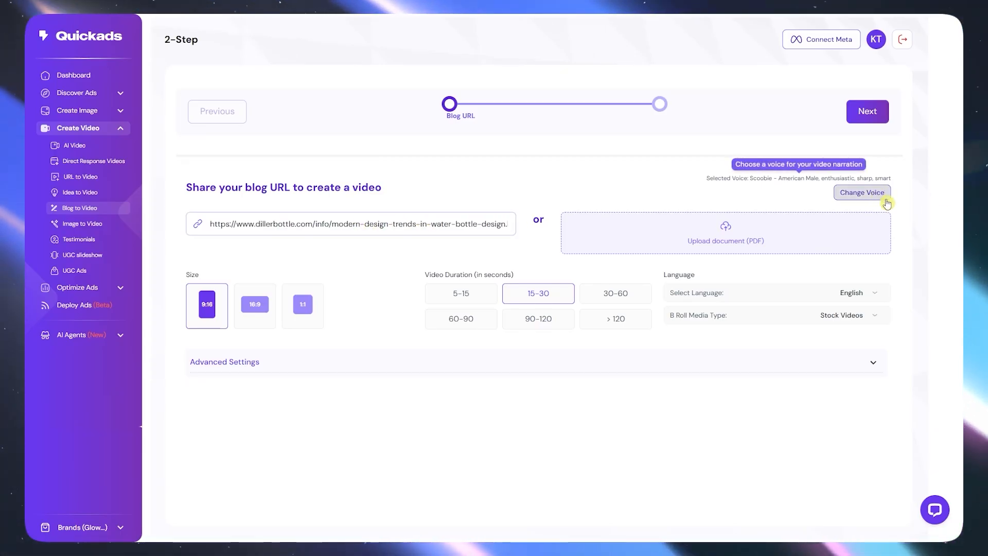
{"action": "scroll", "coordinate": [700, 298], "scroll_direction": "down", "scroll_amount": 15}
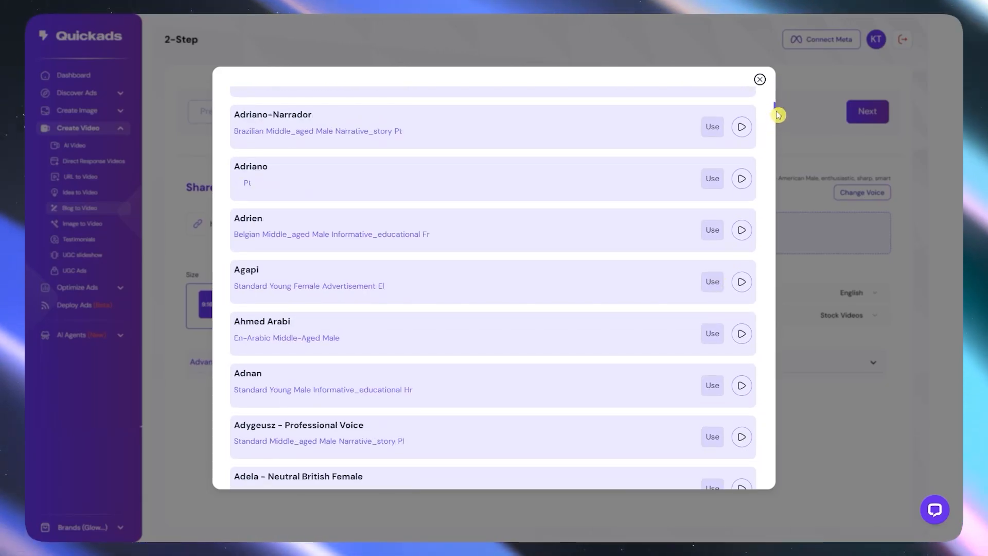
{"action": "double_click", "coordinate": [742, 184]}
{"action": "left_click", "coordinate": [742, 183]}
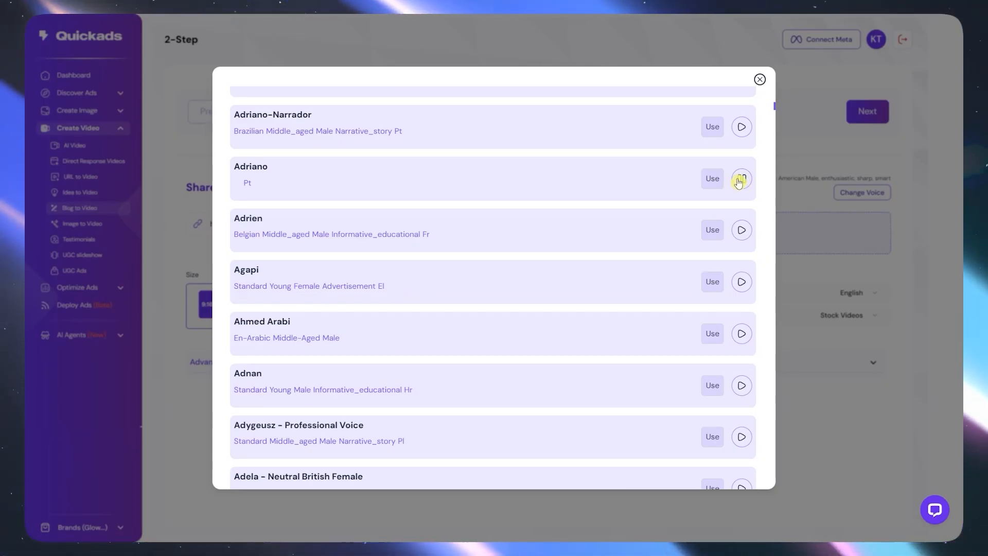
{"action": "scroll", "coordinate": [742, 185], "scroll_direction": "up", "scroll_amount": 15}
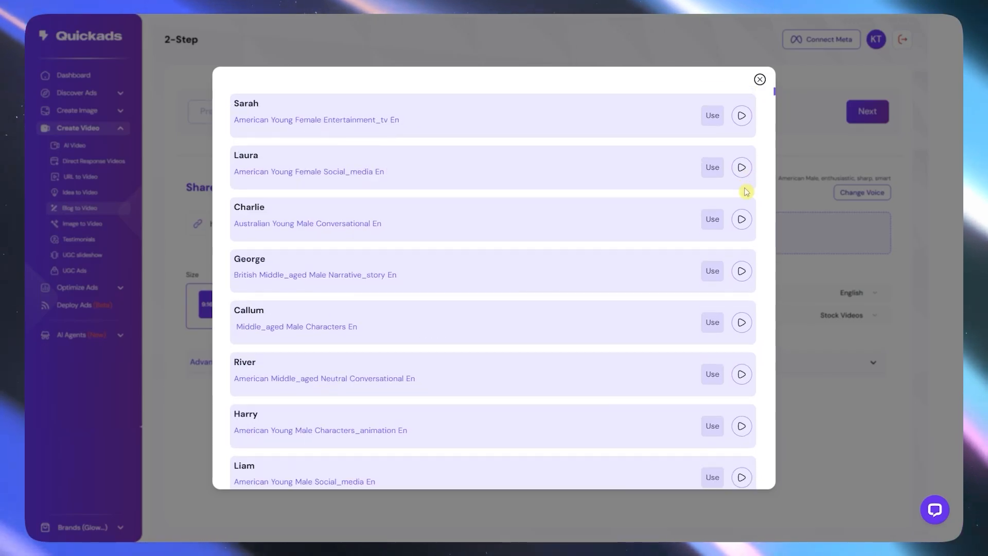
{"action": "scroll", "coordinate": [746, 192], "scroll_direction": "up", "scroll_amount": 3}
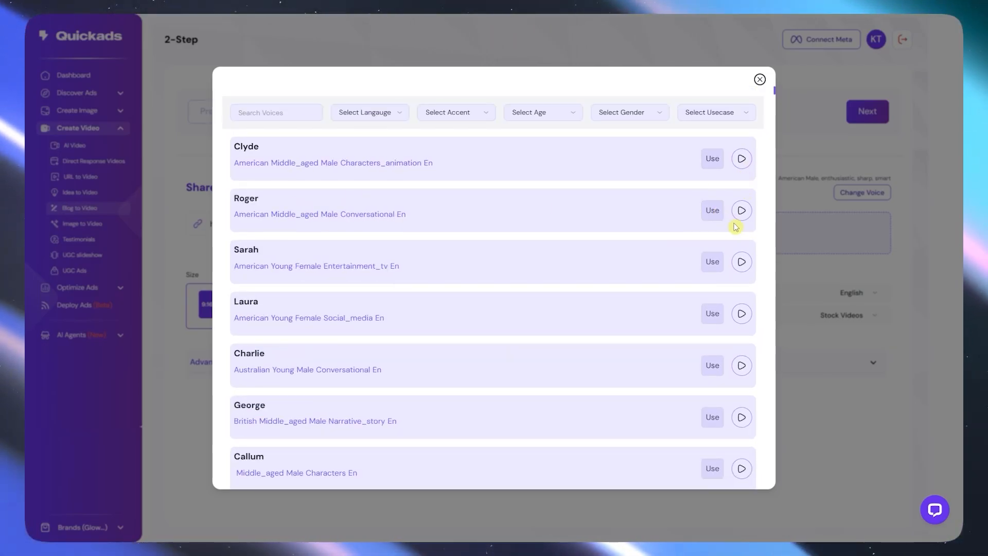
{"action": "left_click", "coordinate": [717, 215]}
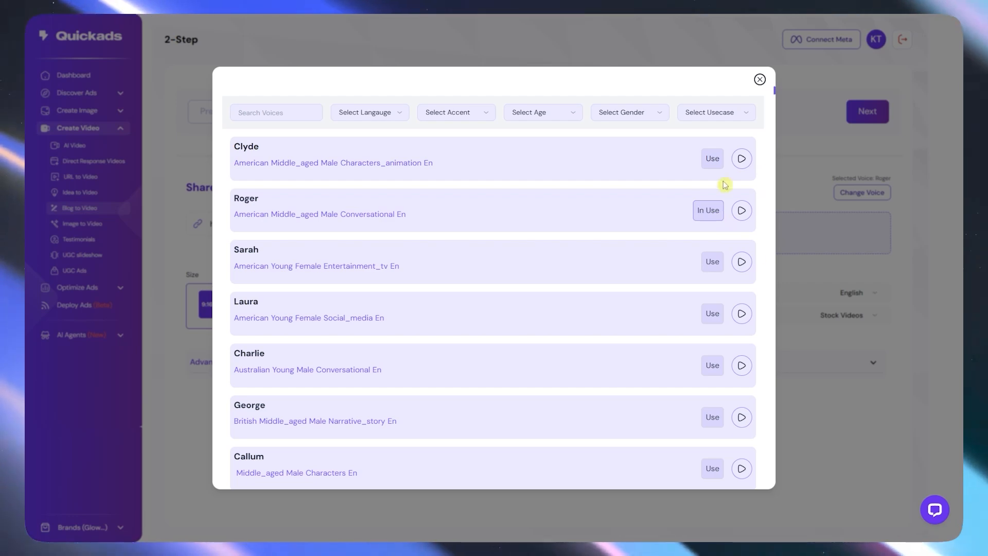
{"action": "left_click", "coordinate": [760, 81]}
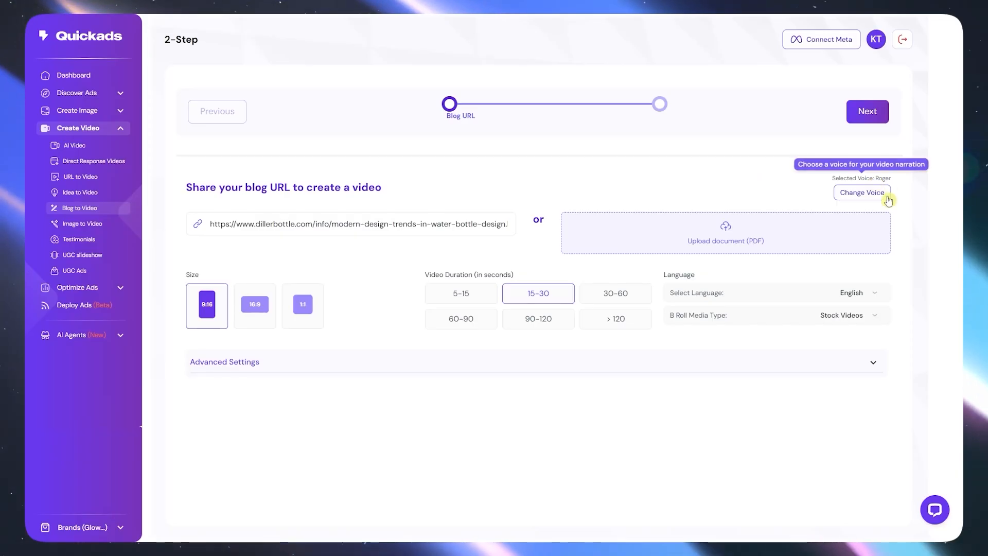
Configure the blog video with a duration of 5-15 seconds, English language and Stock Videos as the B Roll media type
{"action": "left_click", "coordinate": [487, 294]}
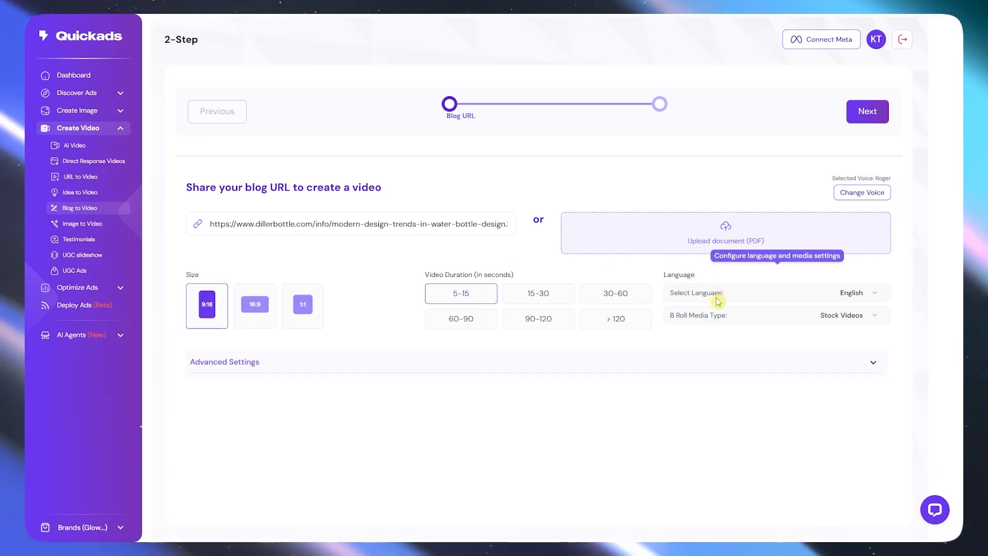
{"action": "left_click", "coordinate": [868, 294]}
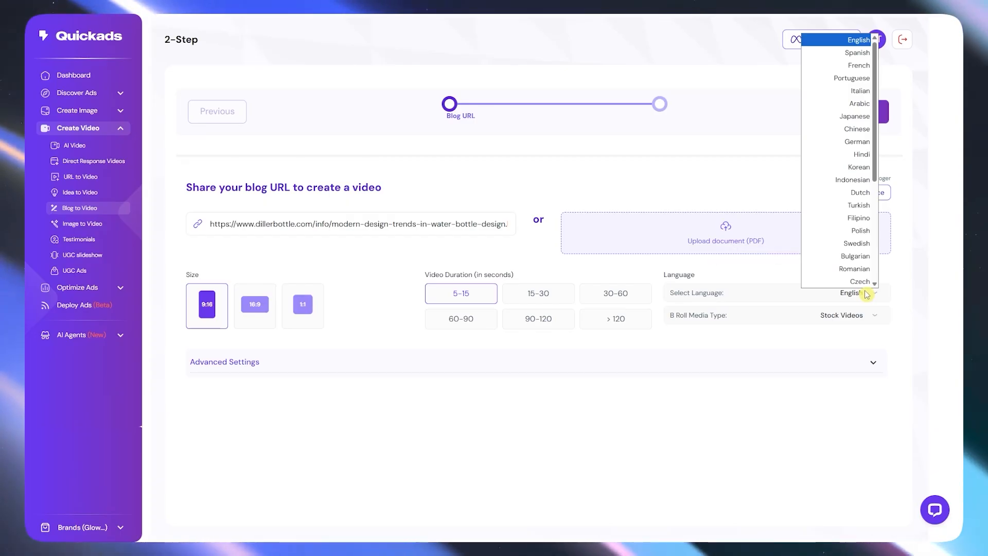
{"action": "left_click", "coordinate": [858, 40]}
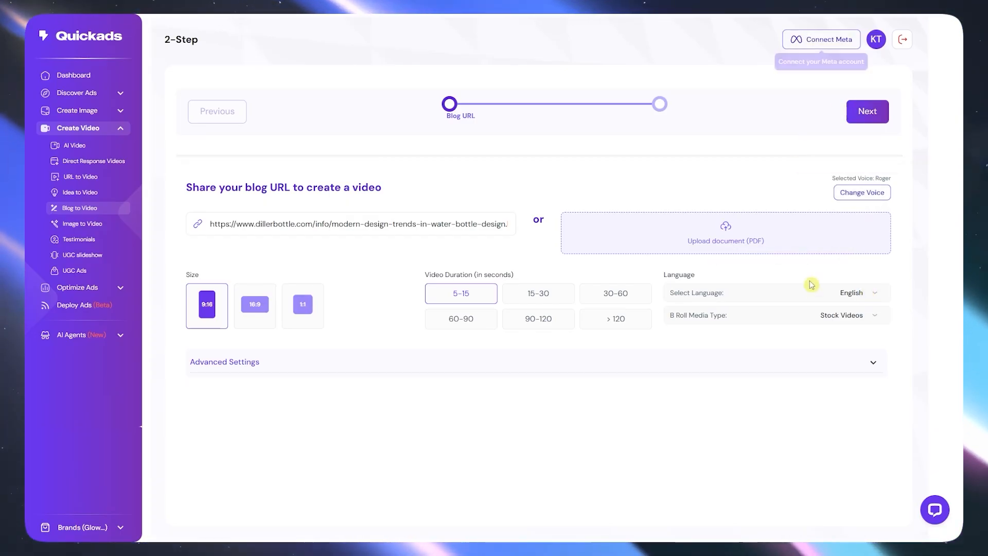
{"action": "left_click", "coordinate": [863, 321]}
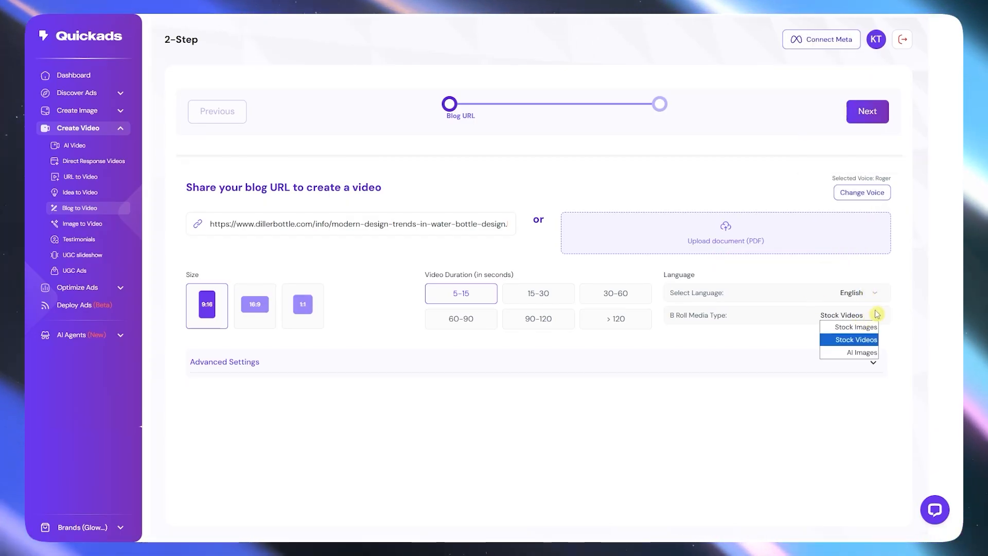
{"action": "left_click", "coordinate": [849, 340]}
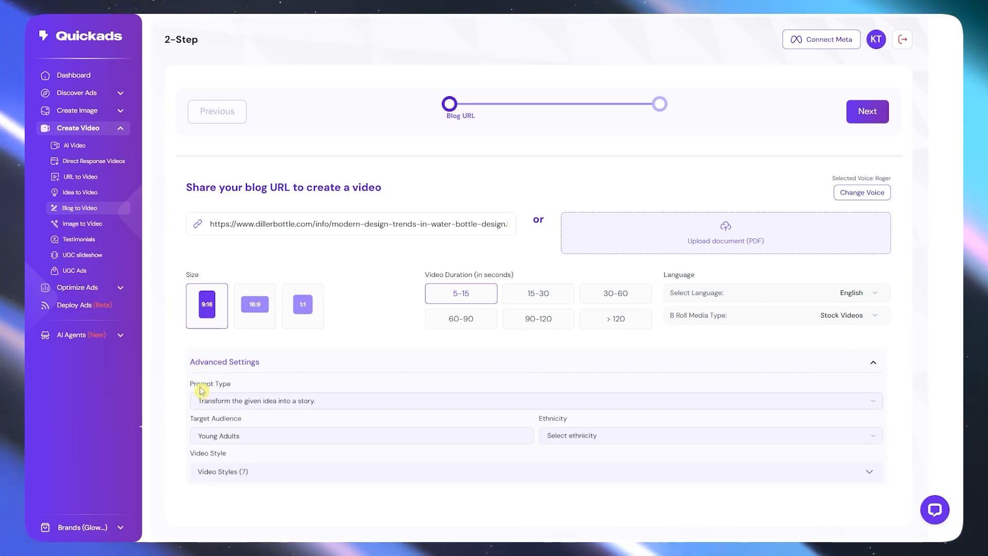
Review the blog video's advanced settings for prompt type, target audience, ethnicity and video styles
{"action": "left_click", "coordinate": [238, 404]}
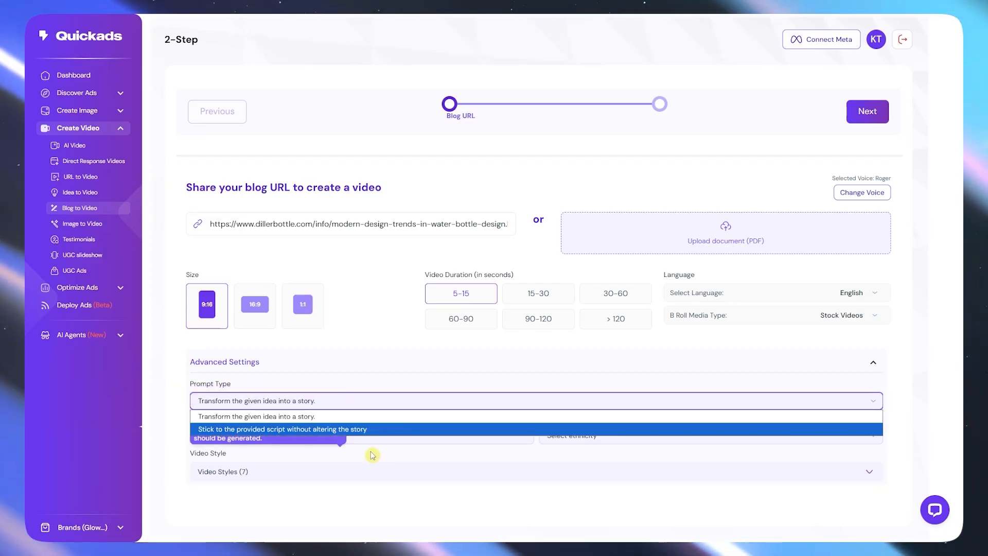
{"action": "left_click", "coordinate": [376, 428]}
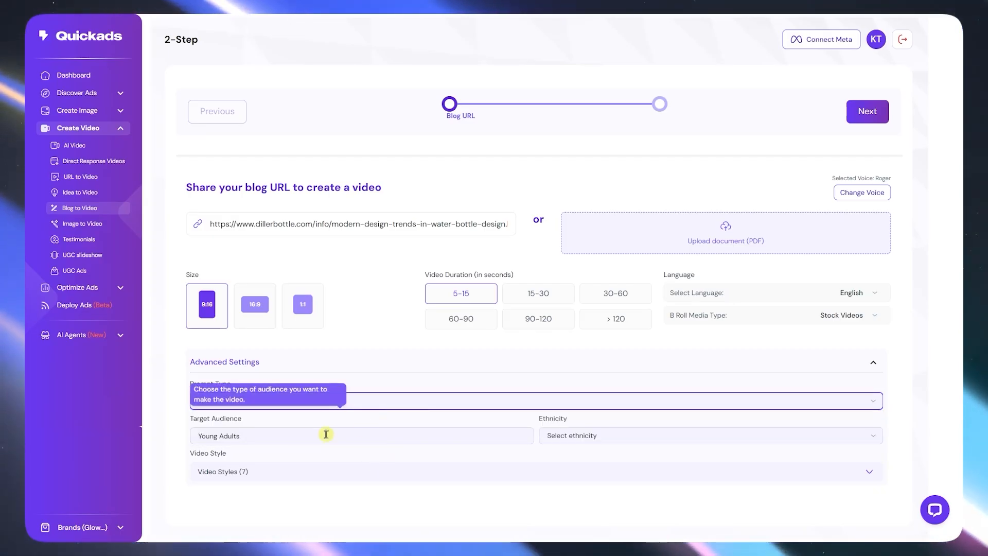
{"action": "left_click", "coordinate": [247, 434]}
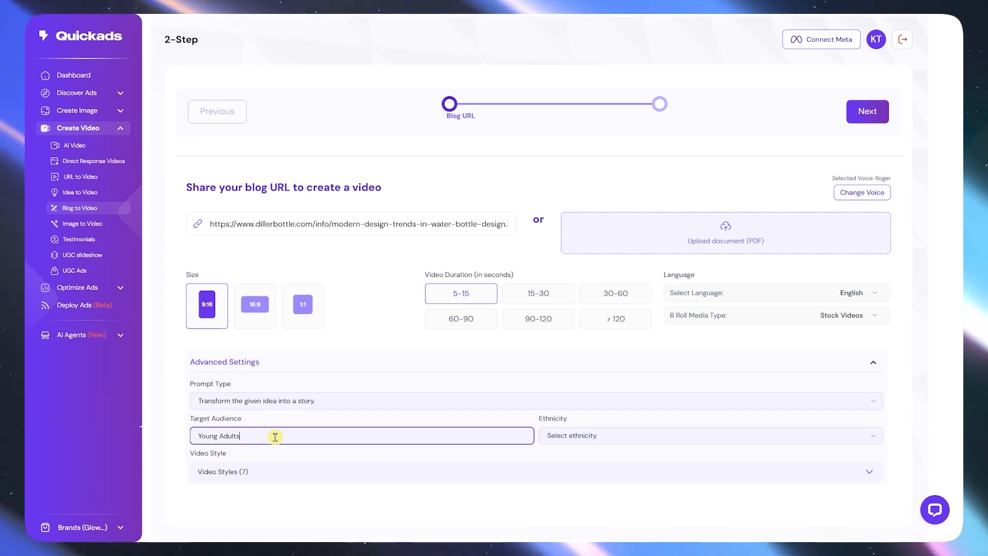
{"action": "left_click", "coordinate": [363, 457]}
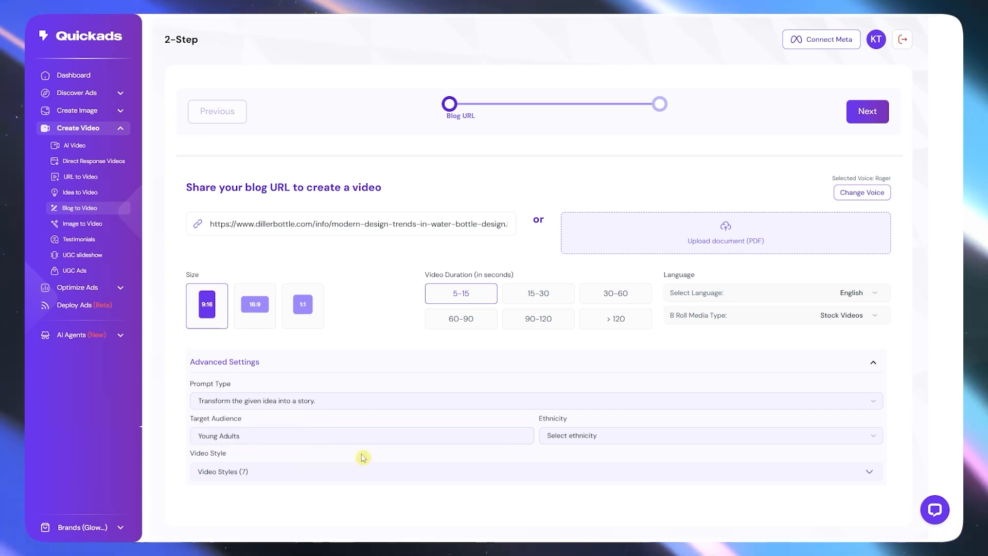
{"action": "left_click", "coordinate": [605, 436]}
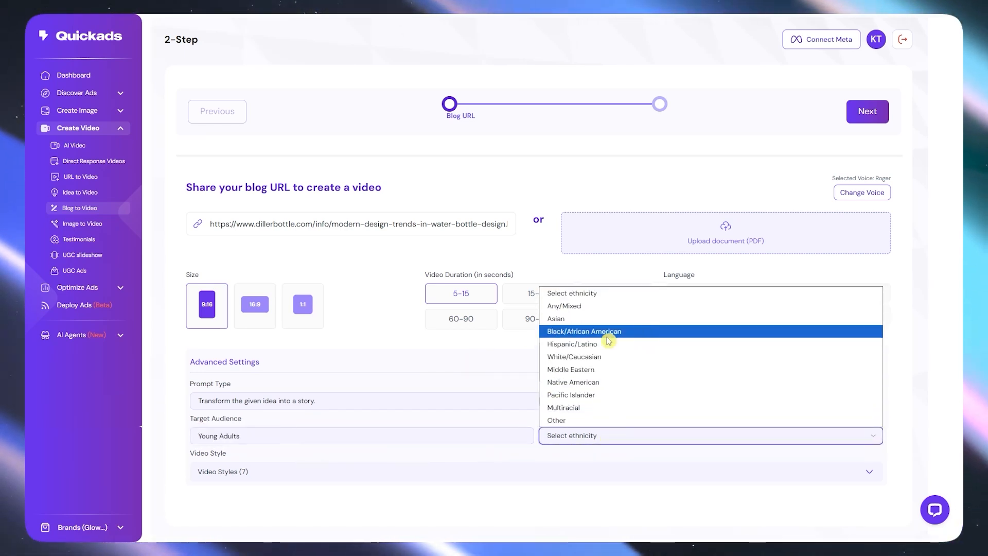
{"action": "left_click", "coordinate": [506, 370]}
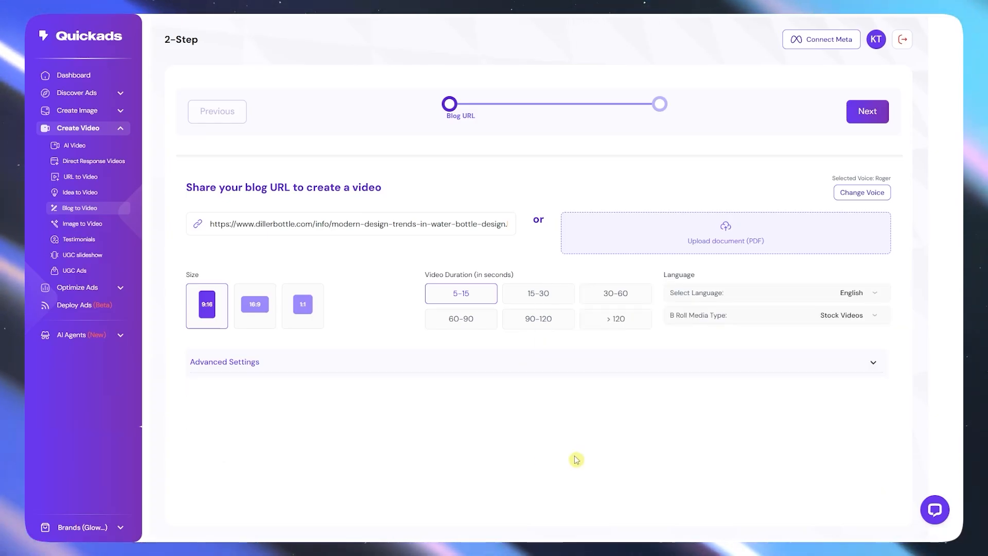
{"action": "left_click", "coordinate": [571, 366]}
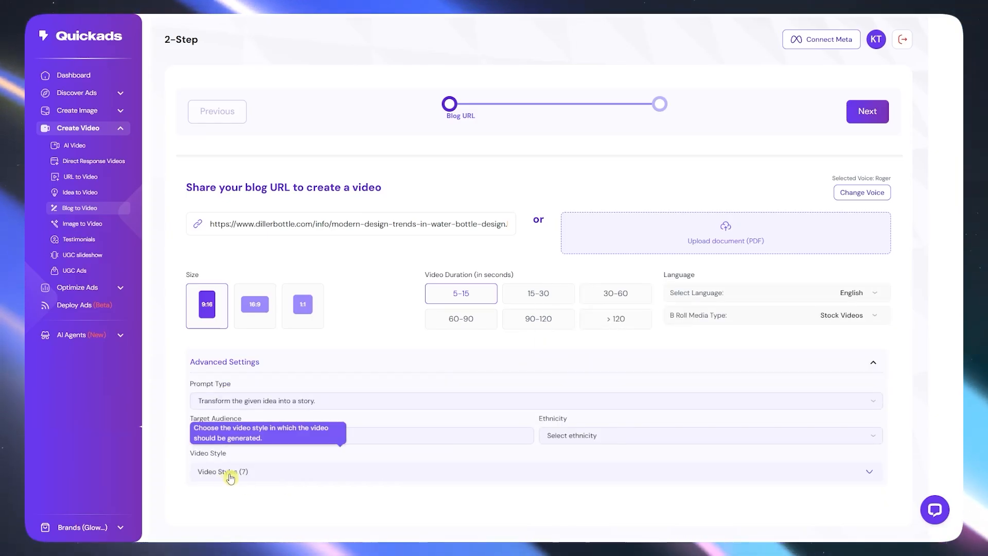
{"action": "left_click", "coordinate": [230, 472]}
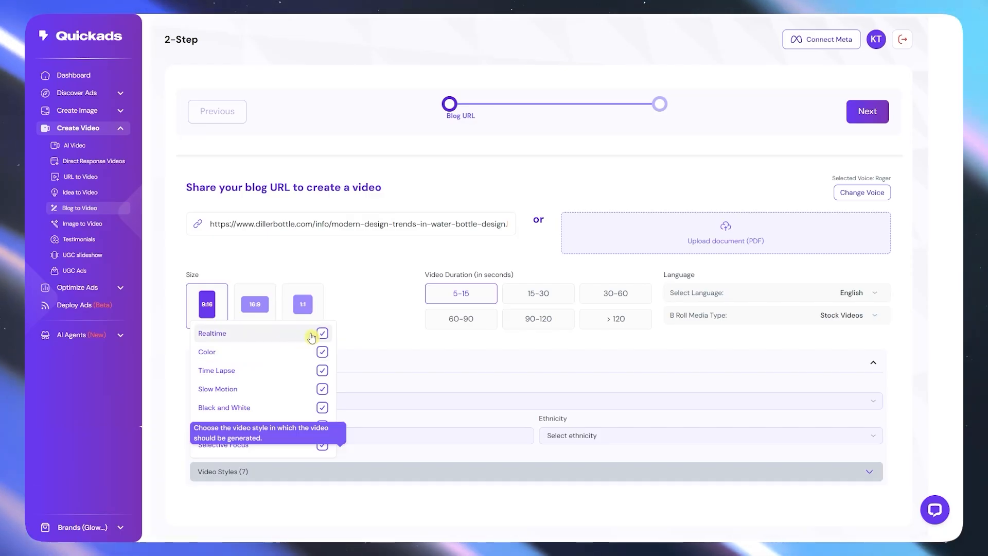
{"action": "left_click", "coordinate": [381, 318]}
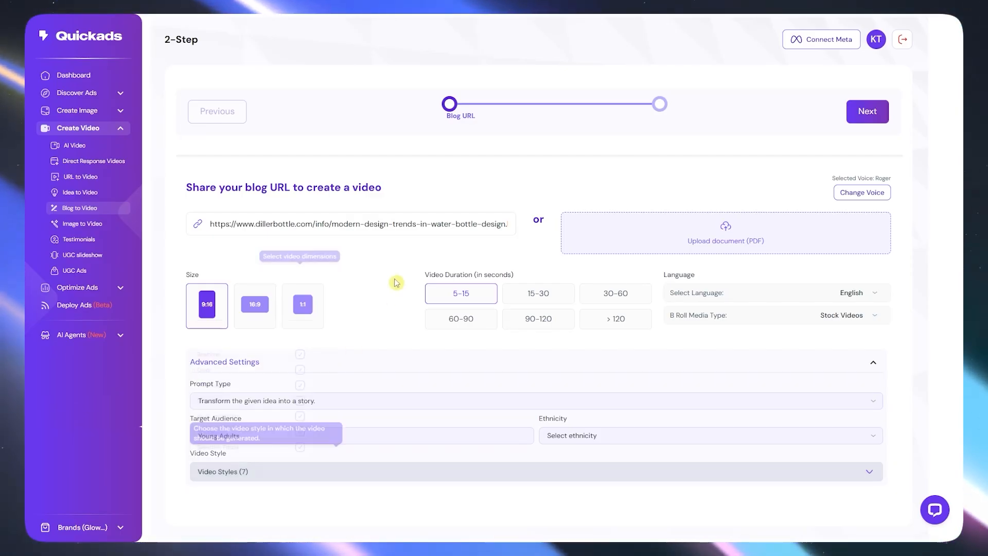
Proceed to generate the video from the blog URL, play its preview and close it
{"action": "left_click", "coordinate": [873, 112]}
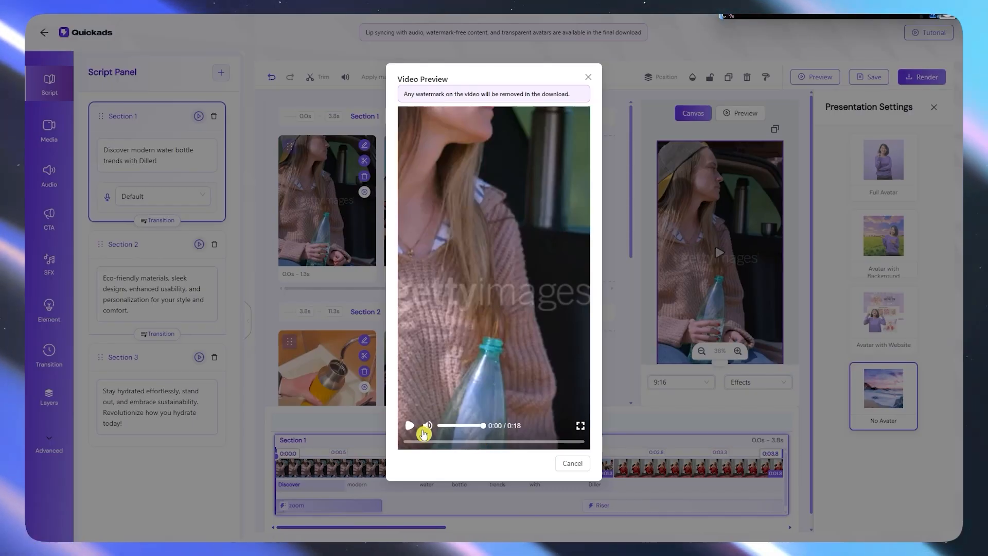
{"action": "left_click", "coordinate": [414, 431]}
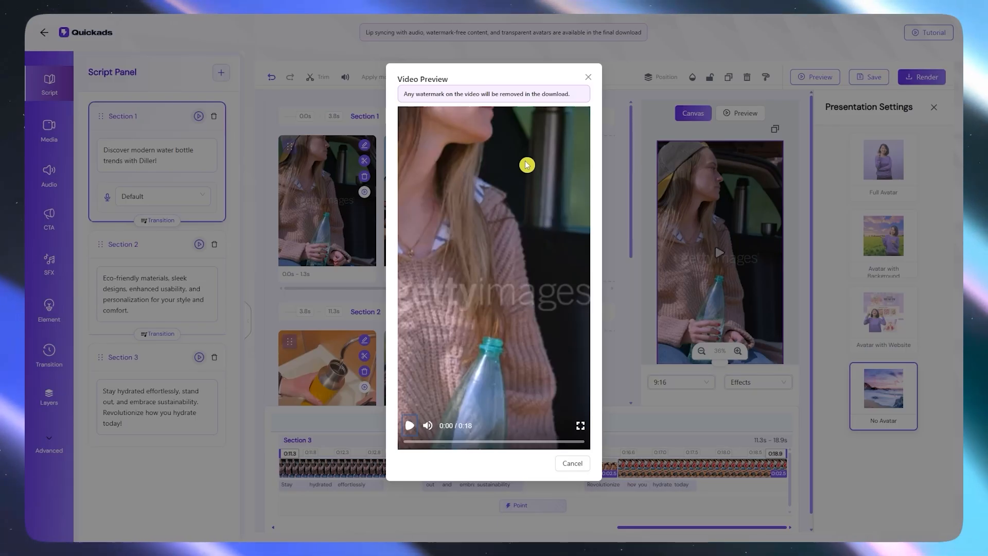
{"action": "left_click", "coordinate": [589, 79]}
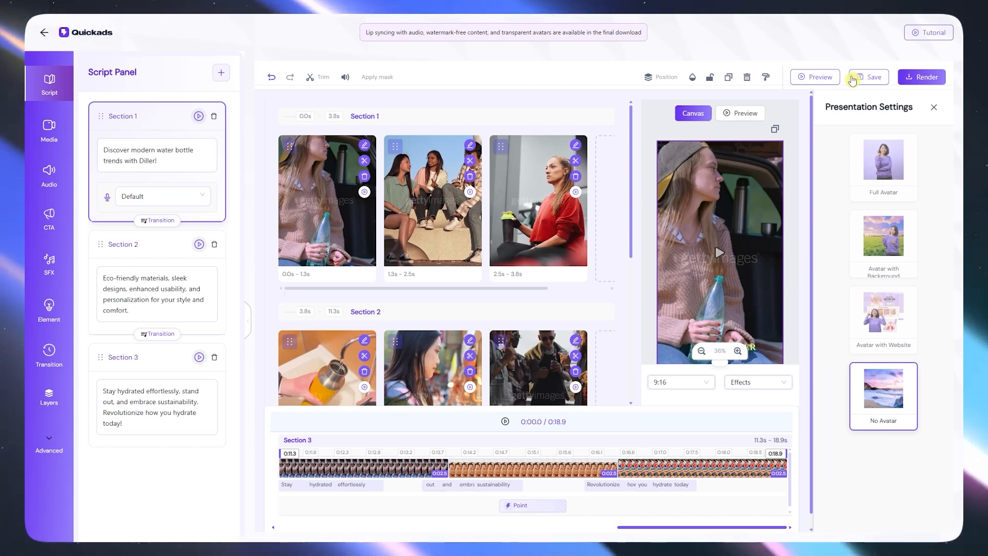
Try to save the blog video project with Update and to render the video
{"action": "left_click", "coordinate": [860, 80]}
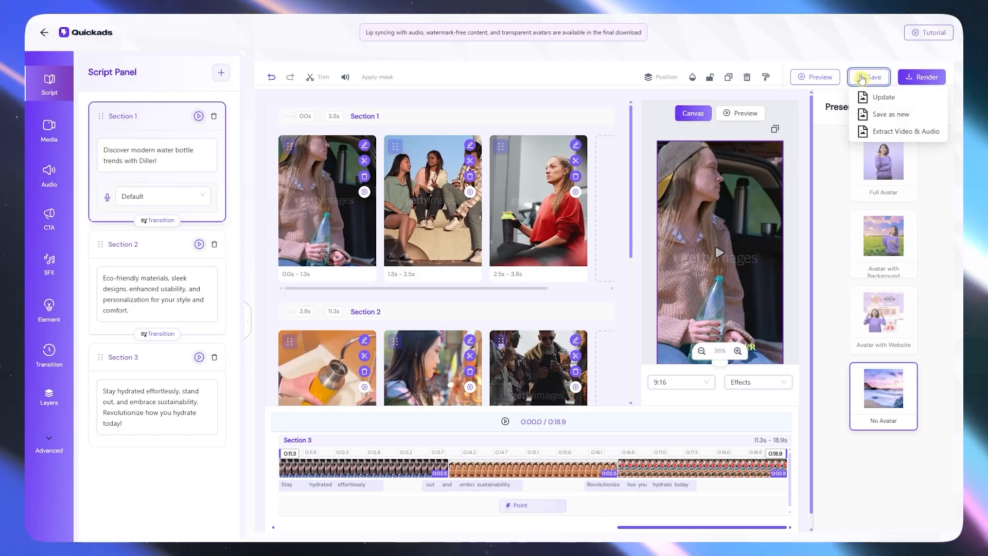
{"action": "left_click", "coordinate": [881, 96]}
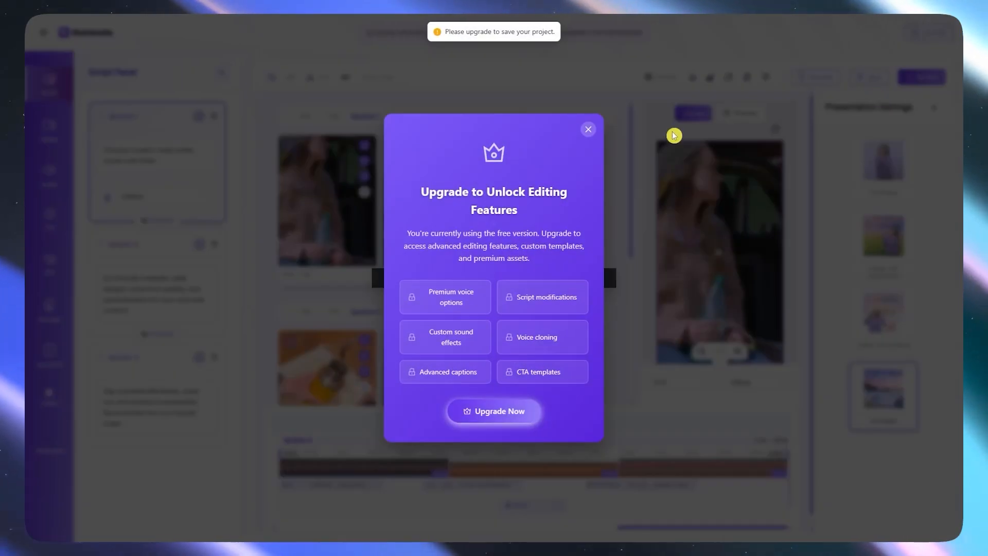
{"action": "left_click", "coordinate": [592, 131]}
{"action": "left_click", "coordinate": [932, 79]}
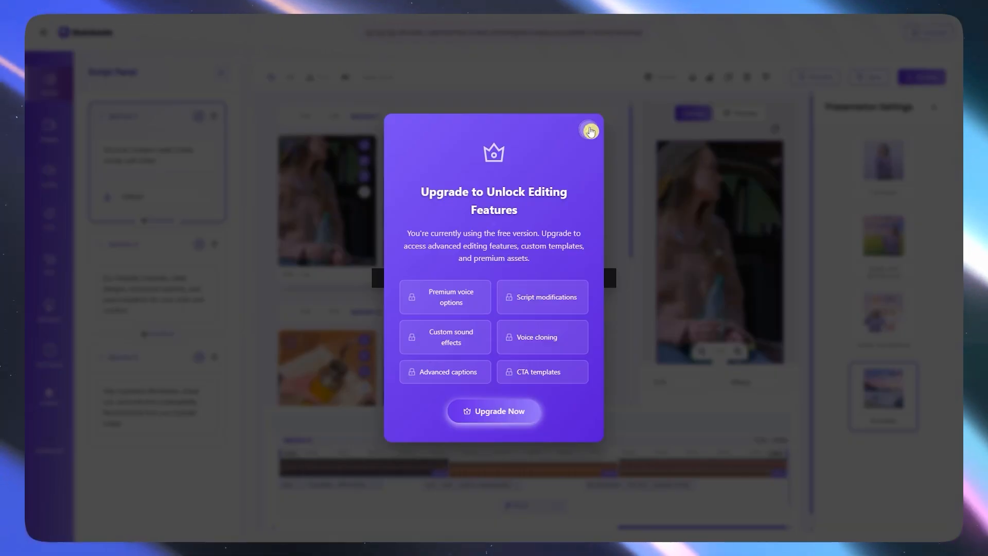
{"action": "left_click", "coordinate": [590, 132]}
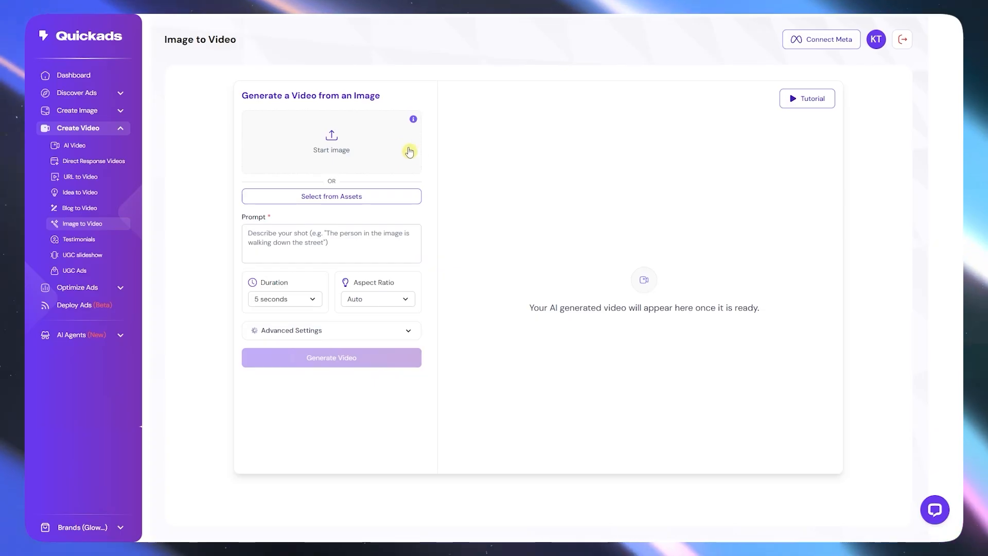
Upload 21oz_PRO_2_White_ISO.png as the start image for the Image to Video generation
{"action": "left_click", "coordinate": [330, 146]}
{"action": "left_click", "coordinate": [138, 180]}
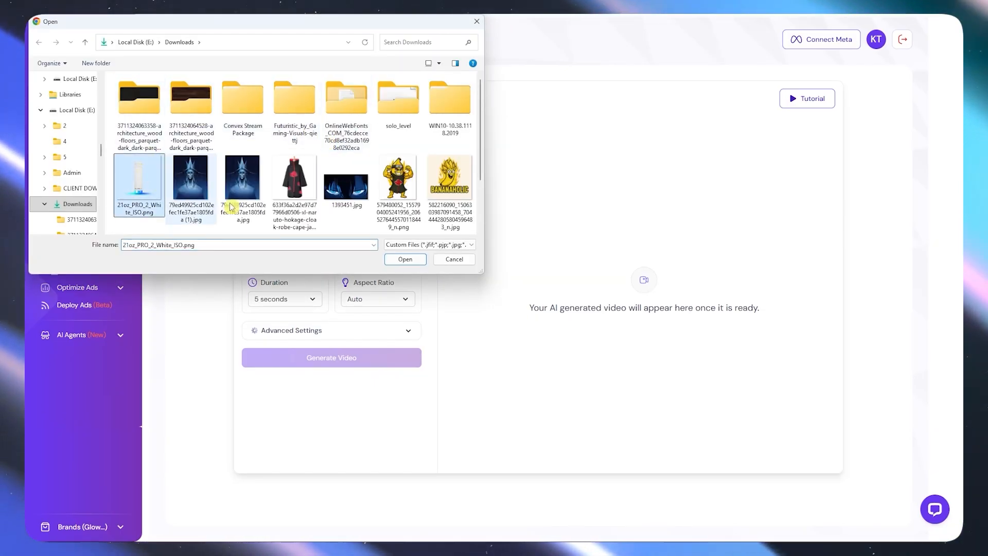
{"action": "left_click", "coordinate": [405, 259]}
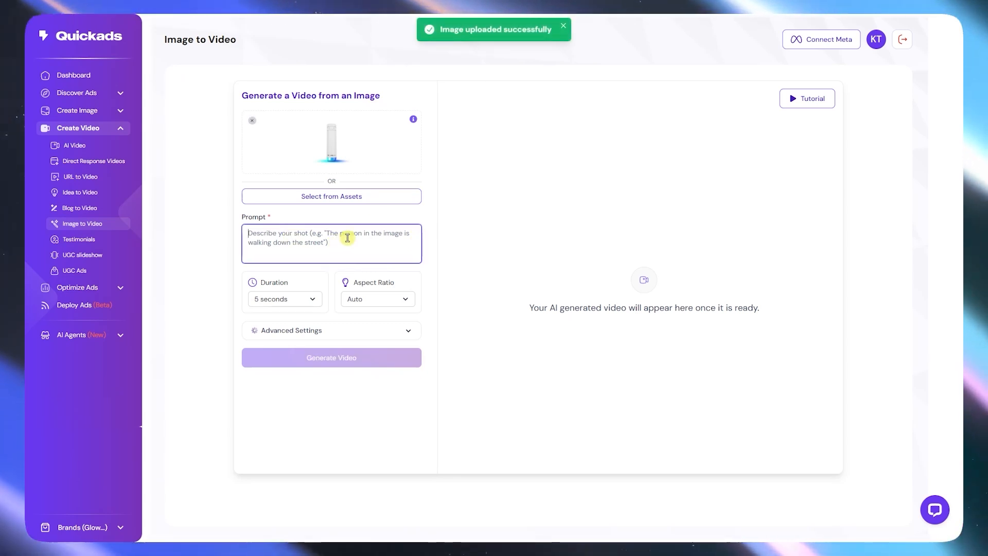
Enter the video prompt "I want the water bottle to rotate slowly in a platform"
{"action": "type", "text": "I want the wat"}
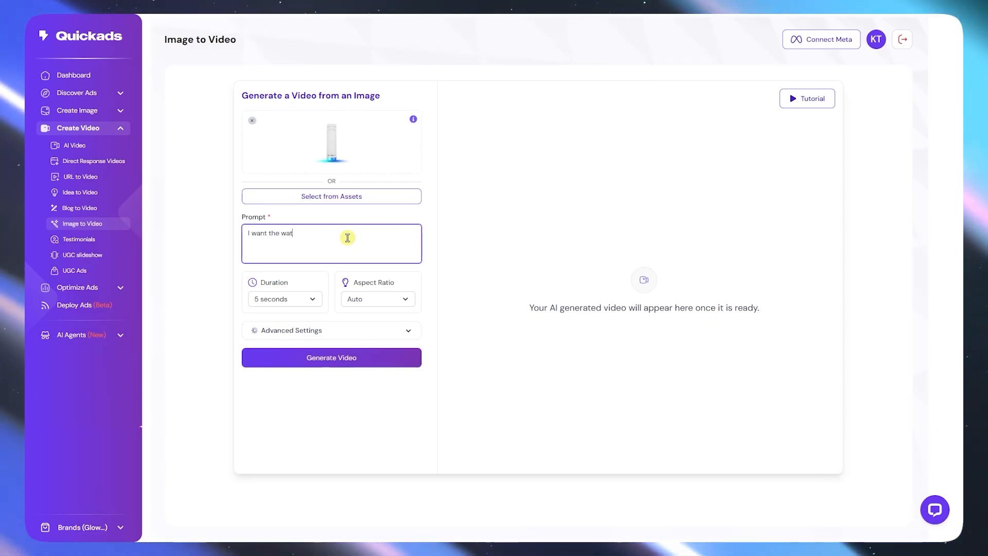
{"action": "type", "text": "er bottle to"}
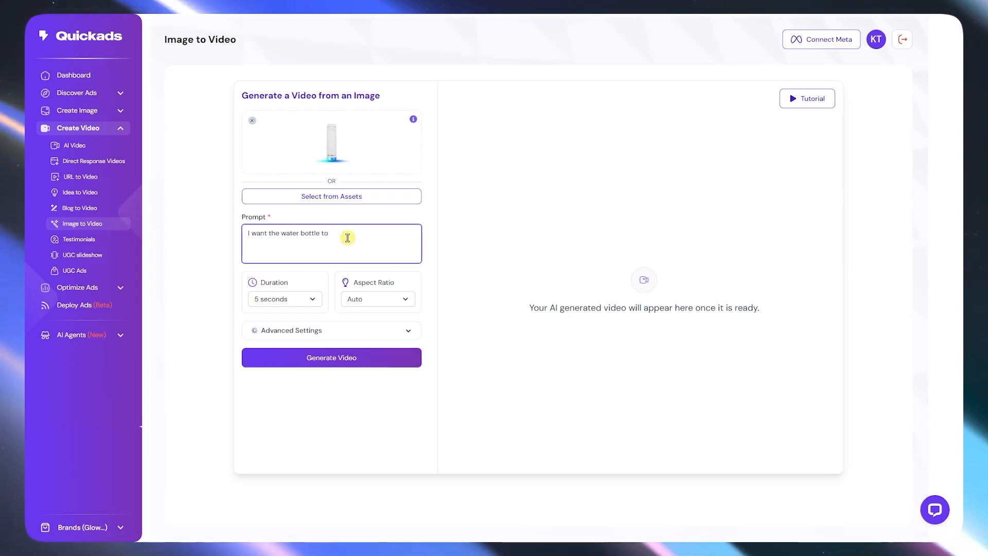
{"action": "type", "text": " rotate s"}
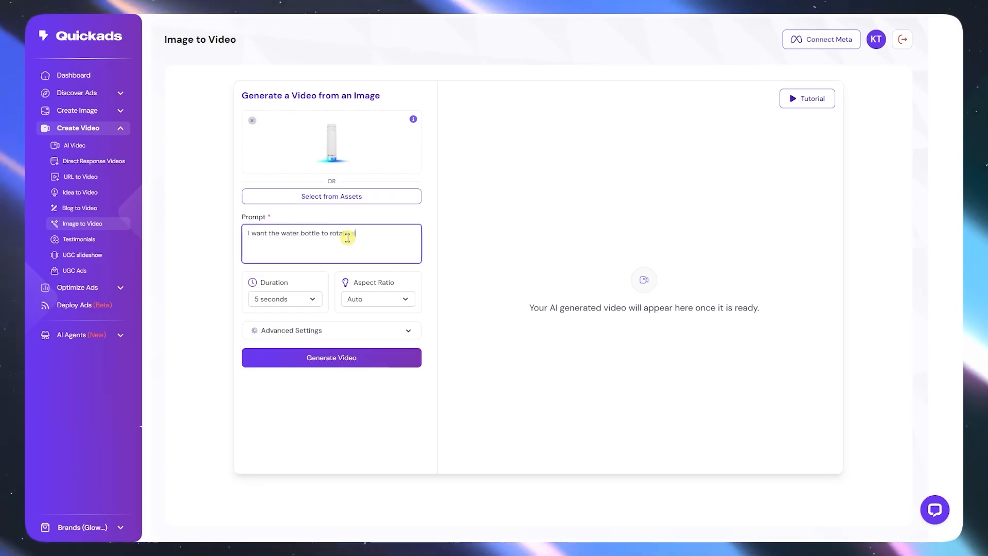
{"action": "type", "text": "lowly"}
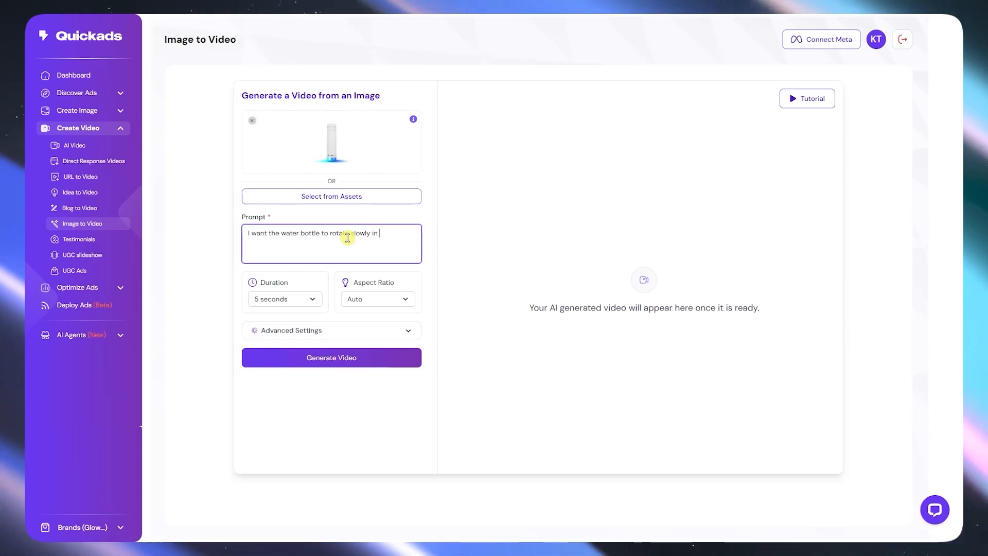
{"action": "type", "text": "in a platf"}
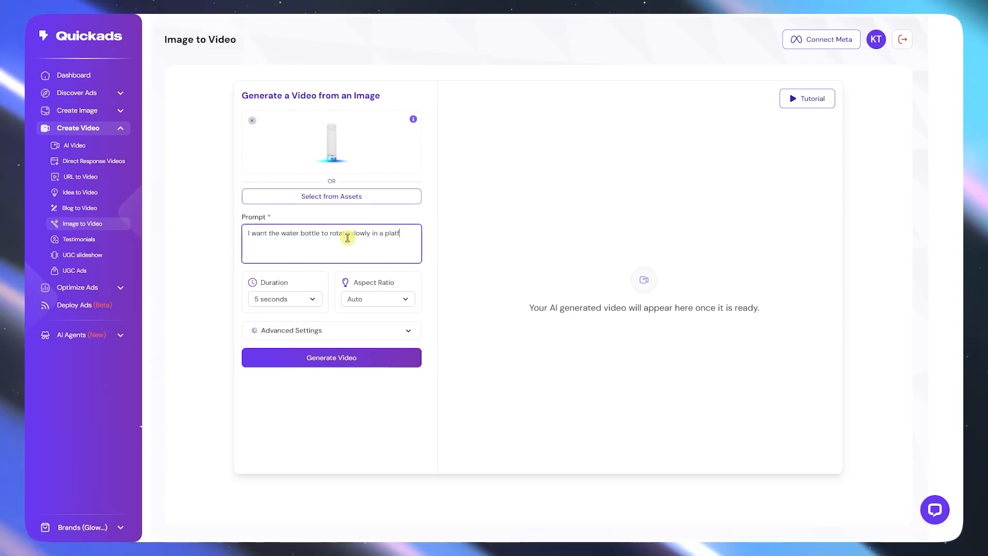
{"action": "type", "text": "orm"}
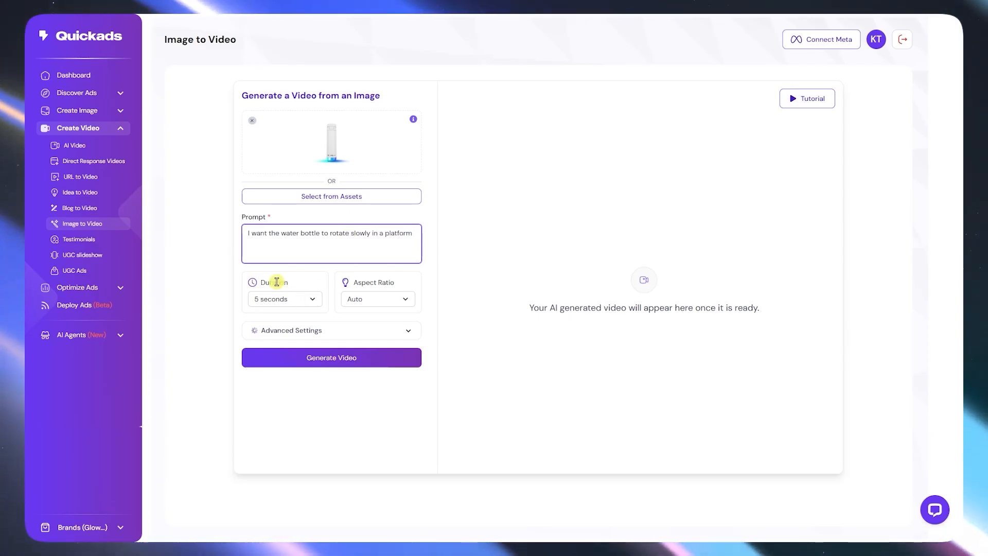
Keep the video duration at 5 seconds and set the aspect ratio to 3:4 (Portrait)
{"action": "left_click", "coordinate": [314, 300]}
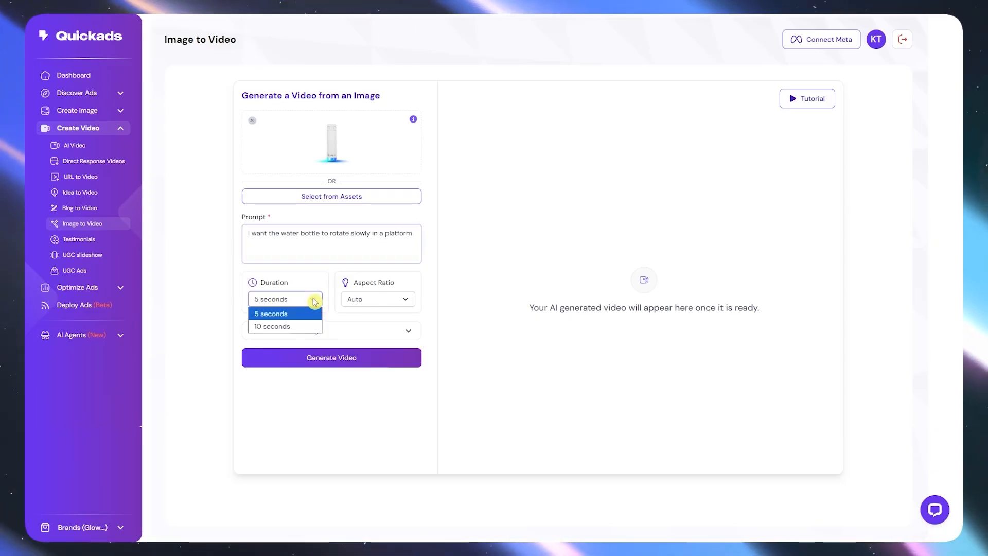
{"action": "left_click", "coordinate": [346, 298]}
{"action": "left_click", "coordinate": [405, 299]}
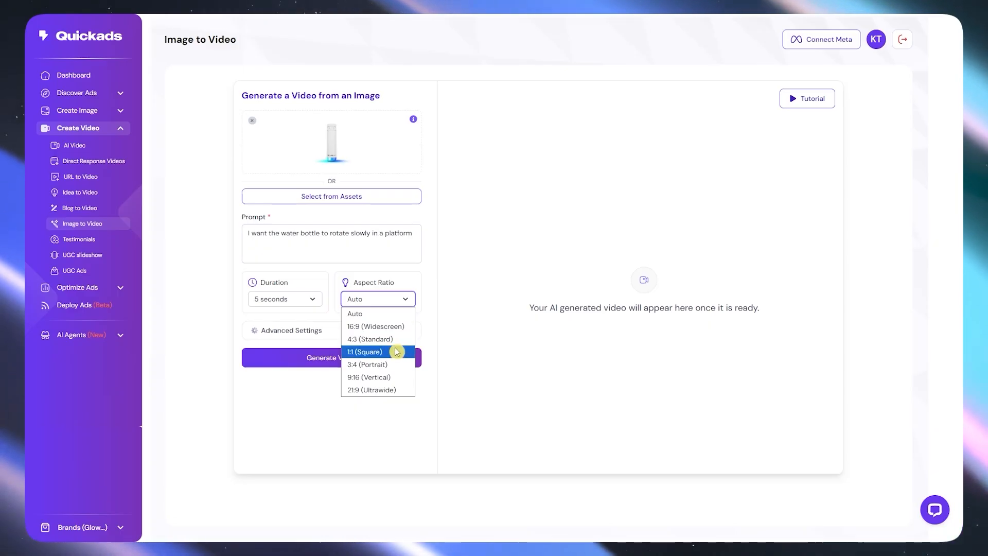
{"action": "left_click", "coordinate": [399, 364]}
Enable Camera Fixed in the advanced settings, leave the watermark off, and generate the video from the image
{"action": "left_click", "coordinate": [396, 331]}
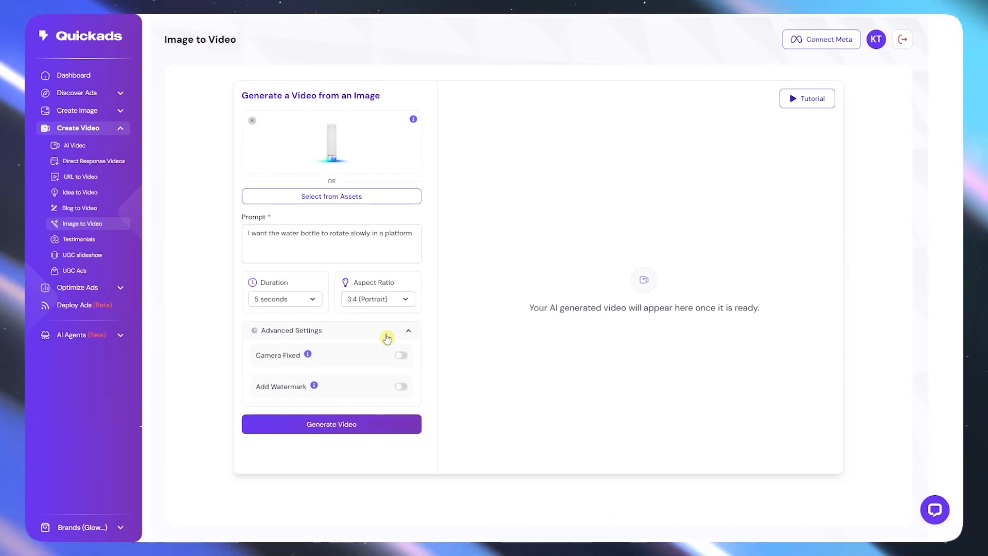
{"action": "mouse_move", "coordinate": [309, 356]}
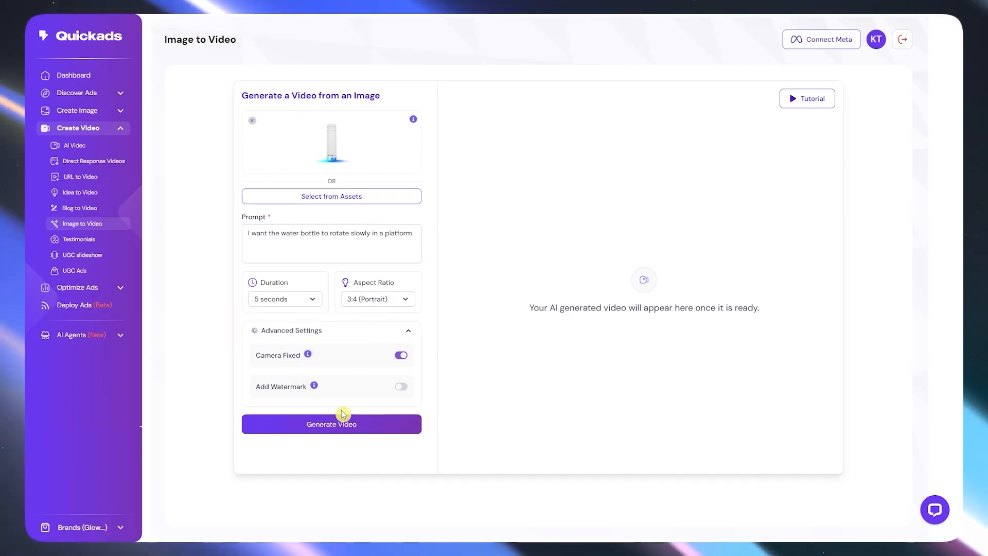
{"action": "left_click", "coordinate": [332, 426]}
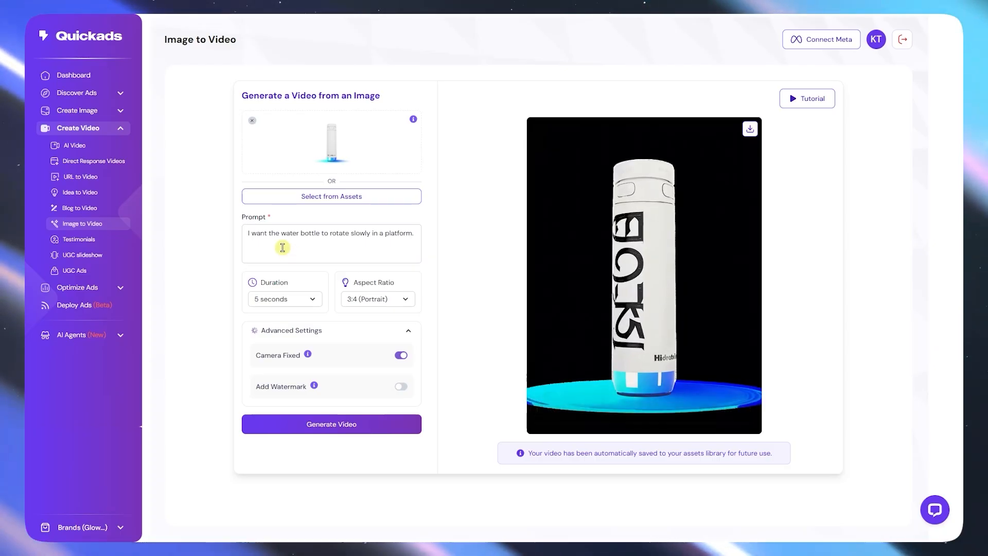
{"action": "mouse_move", "coordinate": [719, 427]}
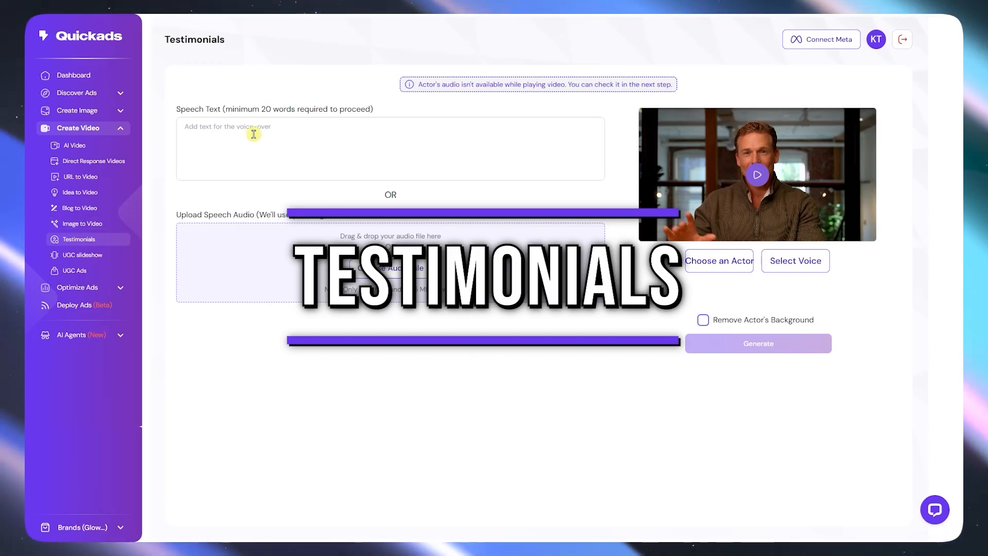
Start the speech text of a new Testimonials video with "You should get this water bottle right now. It is"
{"action": "left_click", "coordinate": [366, 136]}
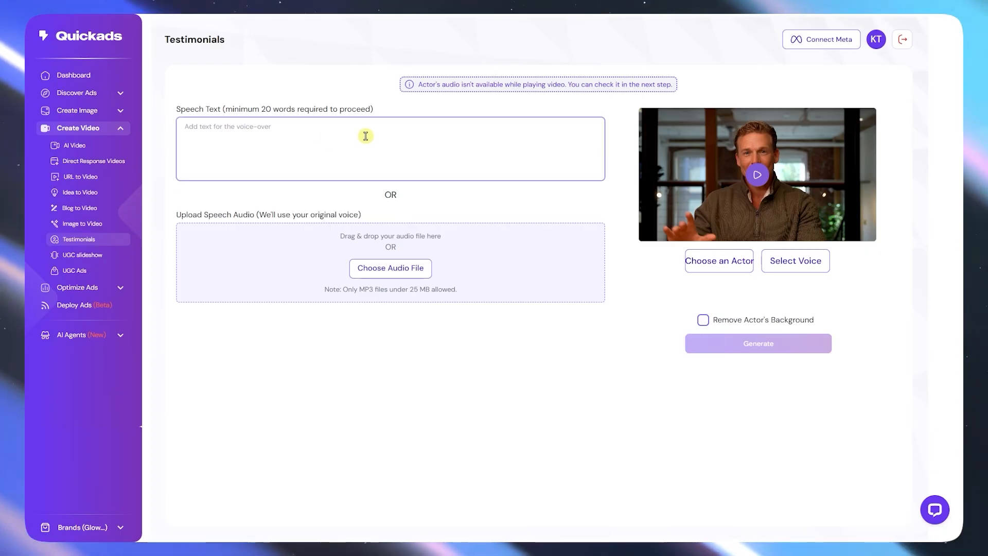
{"action": "type", "text": "d"}
{"action": "key", "text": "BackSpace"}
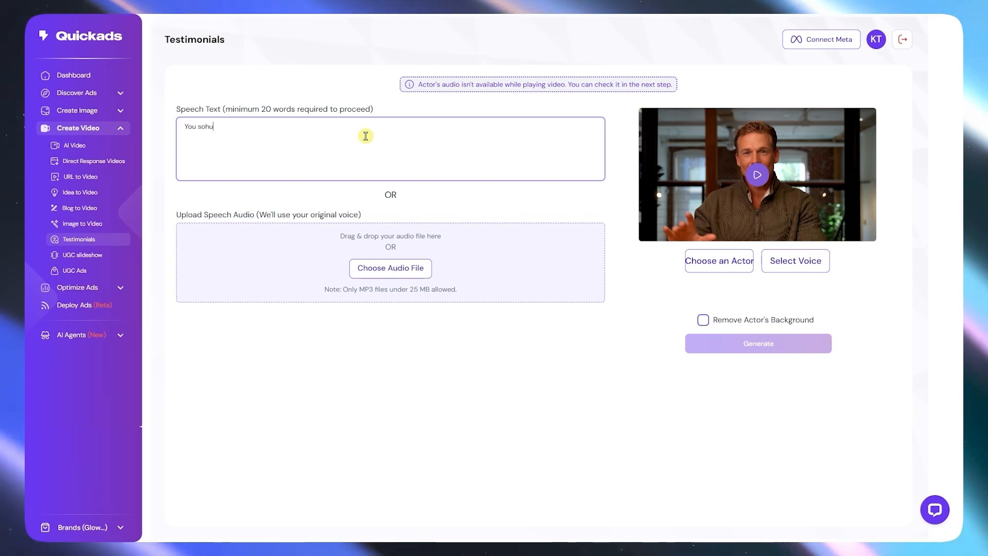
{"action": "type", "text": "You should get "}
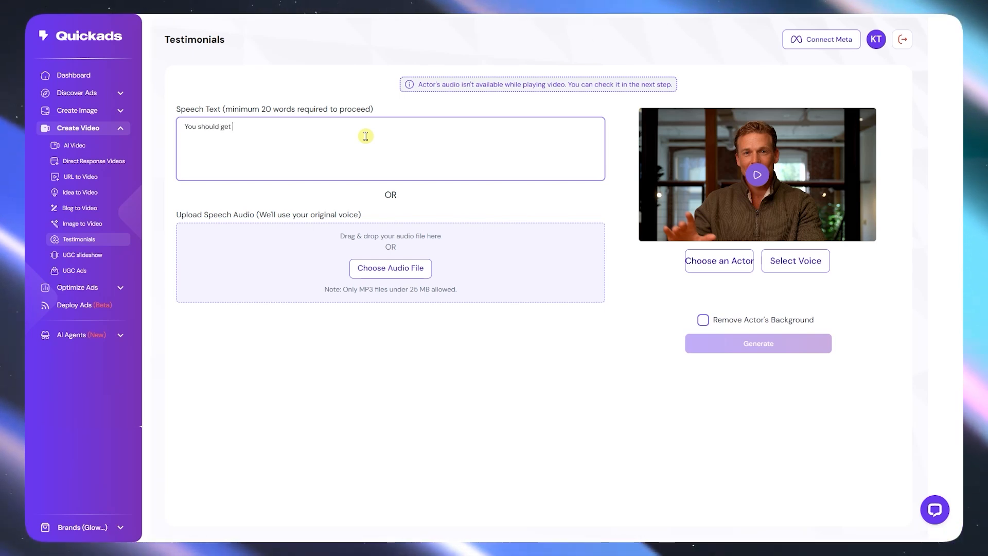
{"action": "type", "text": "this water bo"}
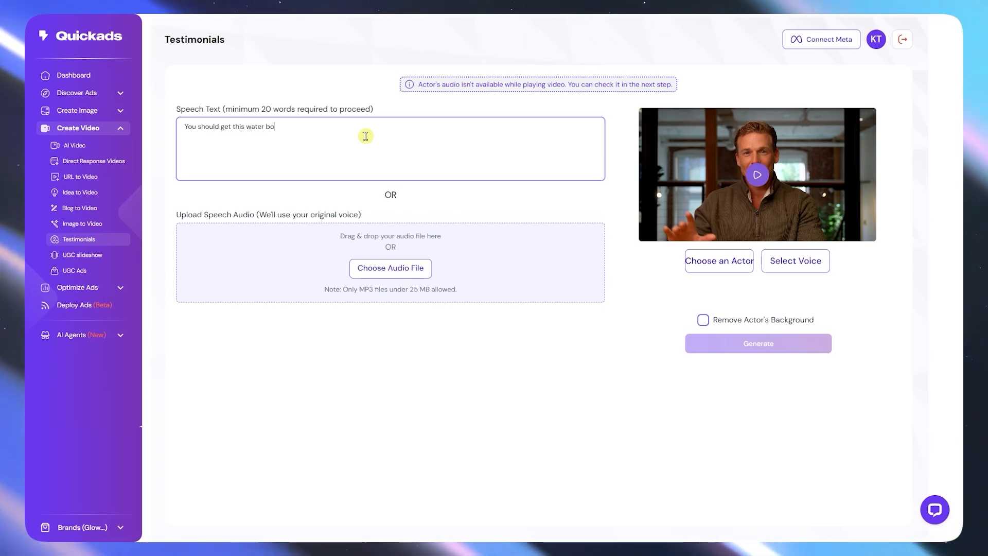
{"action": "type", "text": "ttle right "}
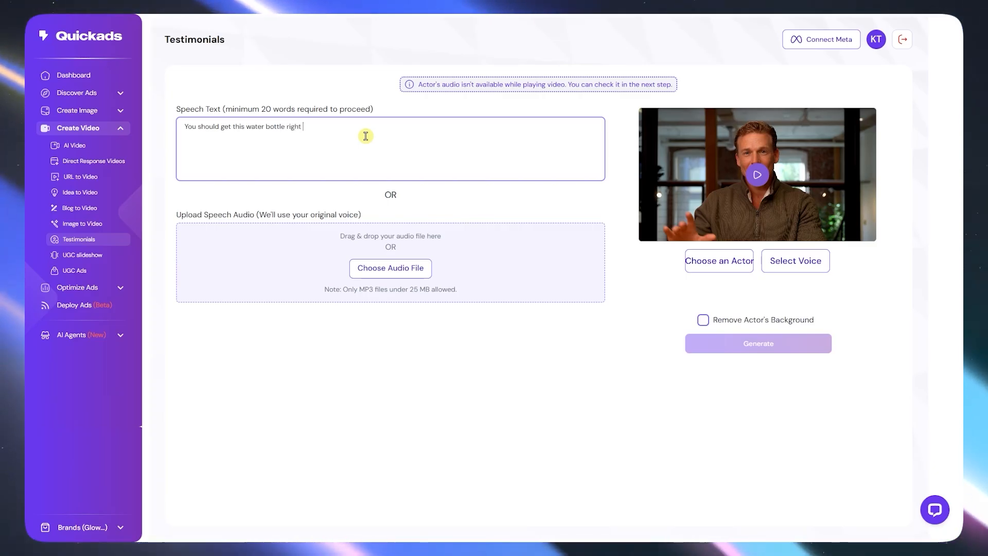
{"action": "type", "text": "now. It is"}
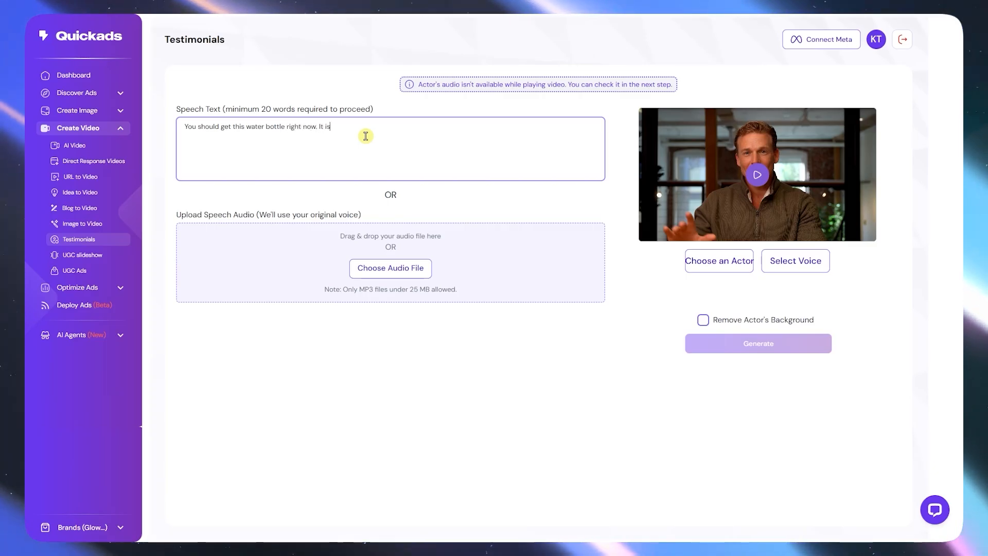
Continue the testimonial speech text with "modern & sleek to fit your aesthetics. It has"
{"action": "type", "text": " modern"}
{"action": "type", "text": "sleek, a"}
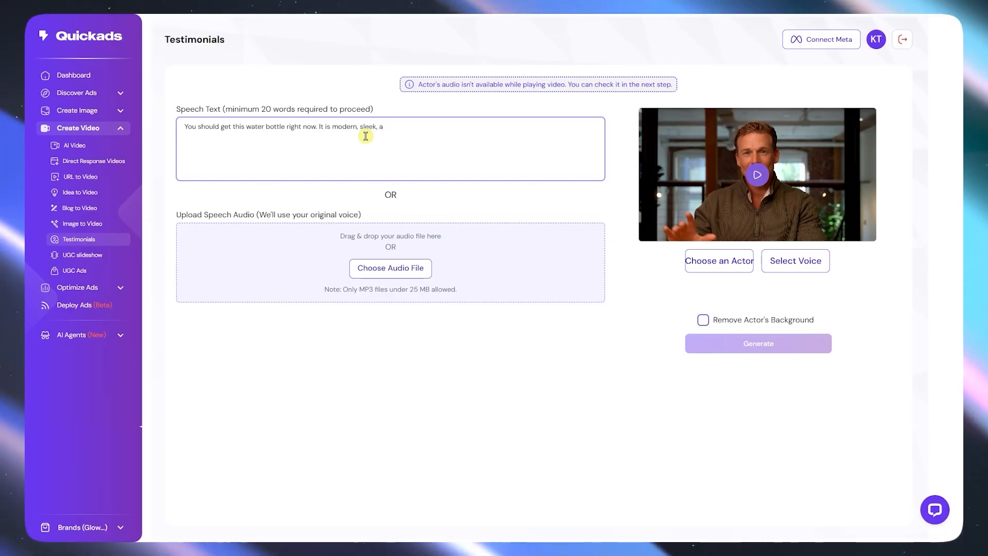
{"action": "key", "text": "BackSpace"}
{"action": "key", "text": "BackSpace"}
{"action": "key", "text": "BackSpace"}
{"action": "key", "text": "BackSpace"}
{"action": "key", "text": "BackSpace"}
{"action": "key", "text": "BackSpace"}
{"action": "key", "text": "BackSpace"}
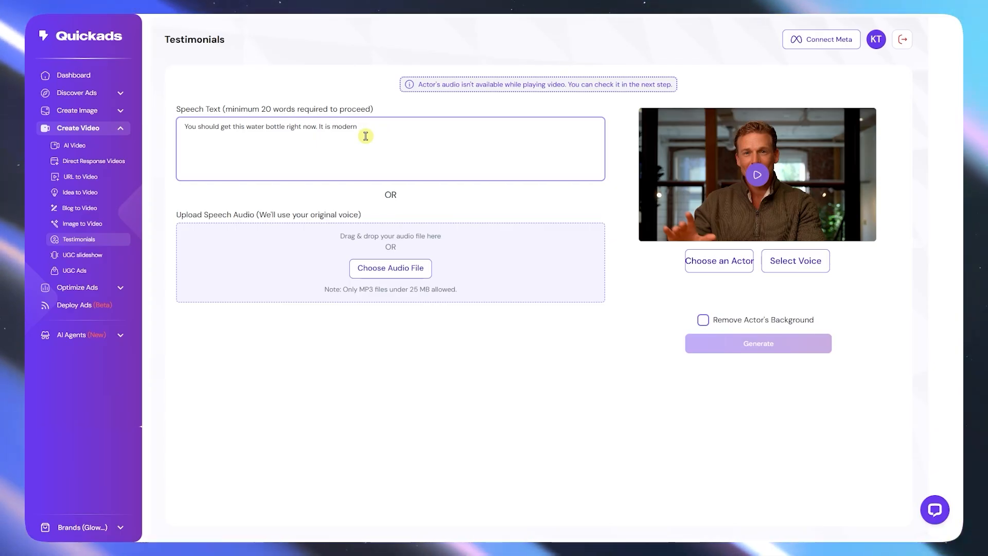
{"action": "type", "text": "& slee"}
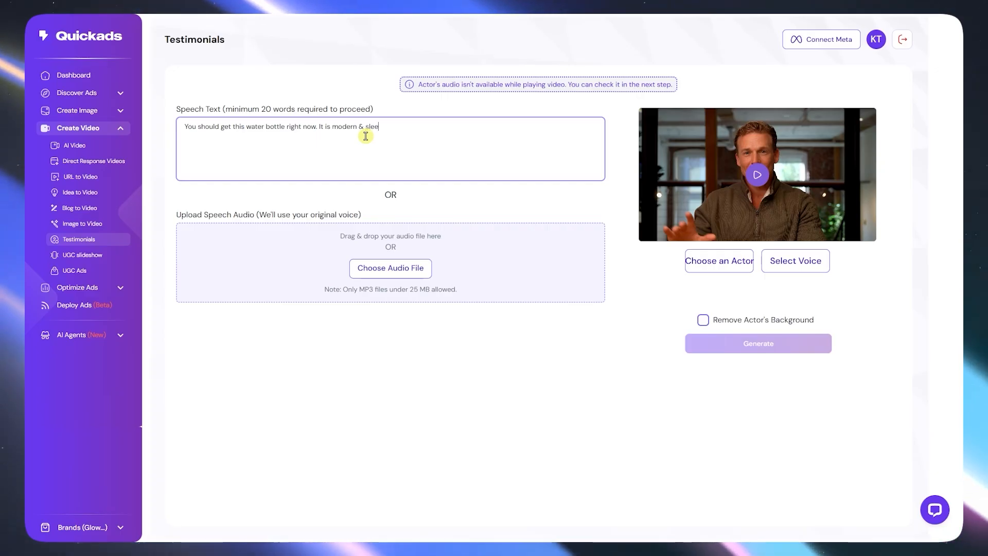
{"action": "type", "text": "k to fit you"}
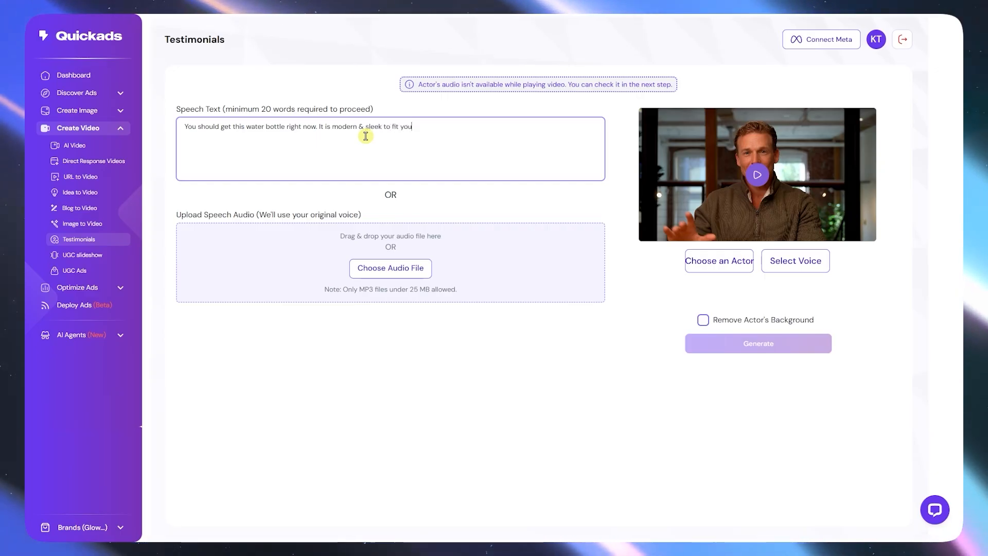
{"action": "type", "text": "r aesthetics. It has"}
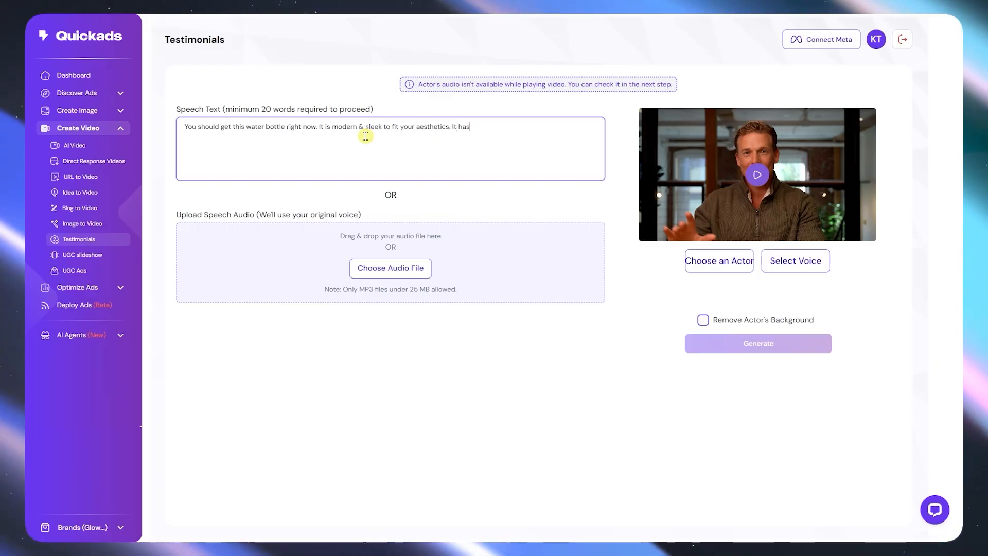
Add "LED thermostat to tell you the temperature." to the testimonial speech text
{"action": "type", "text": " LED ther"}
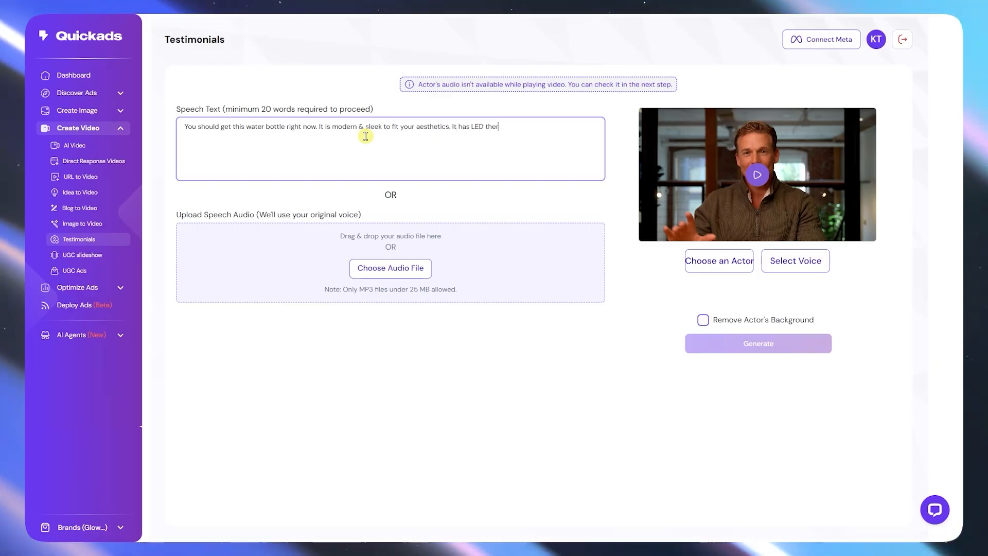
{"action": "type", "text": "mostat to tell you the temperature. and"}
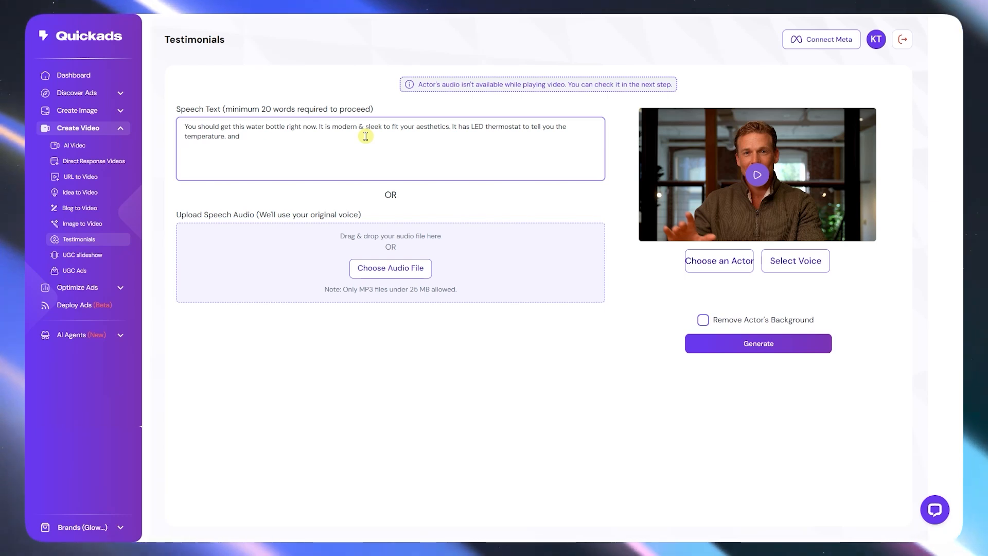
{"action": "key", "text": "BackSpace"}
{"action": "key", "text": "BackSpace"}
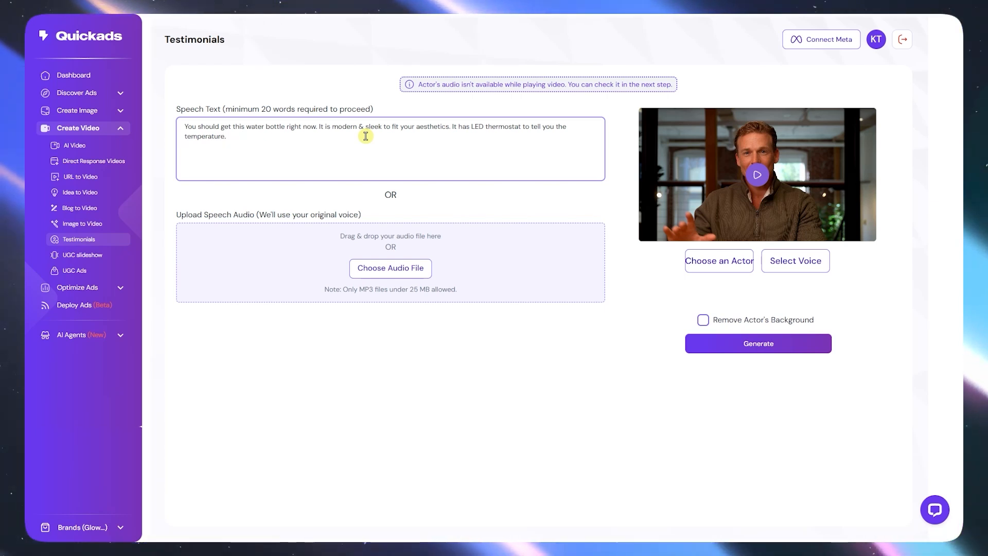
{"action": "key", "text": "BackSpace"}
Finish the speech text with "And it will keep your drink cold/hot for longer hours than other water bottles."
{"action": "type", "text": "And it "}
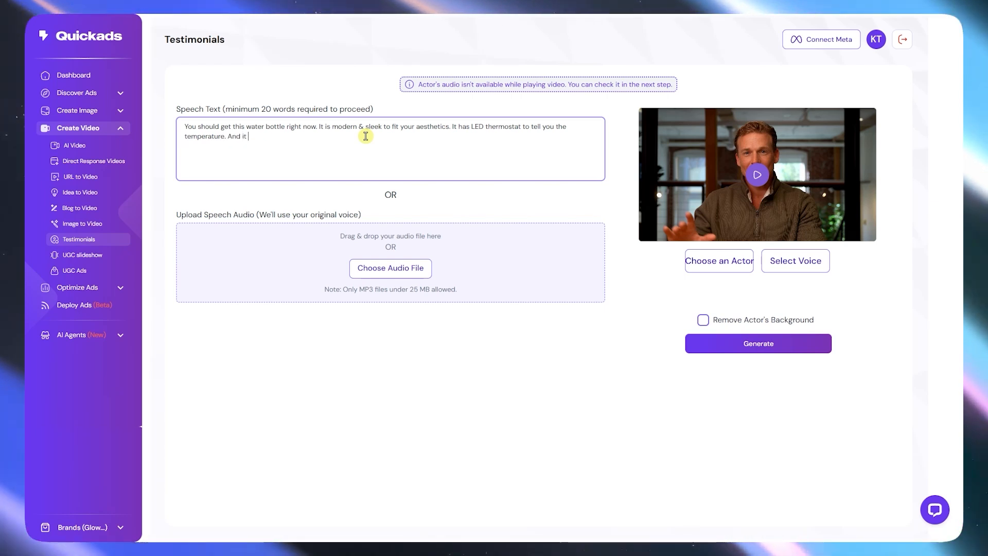
{"action": "type", "text": "will keep your"}
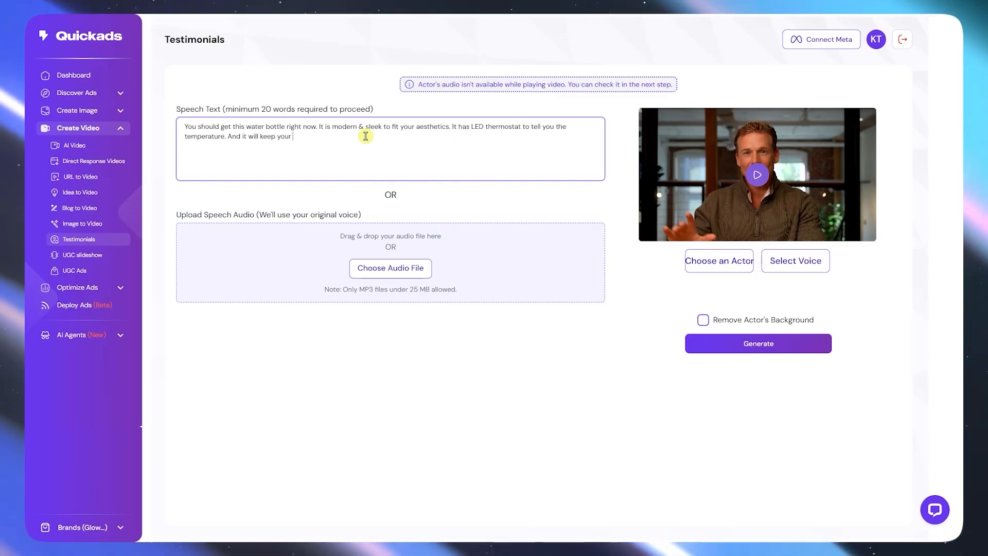
{"action": "type", "text": " drink "}
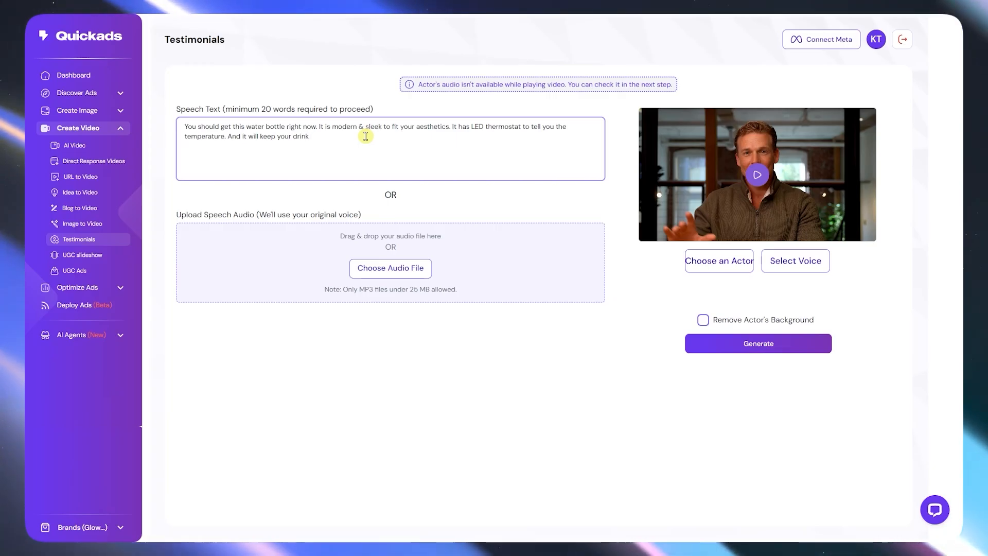
{"action": "type", "text": "cold/hot "}
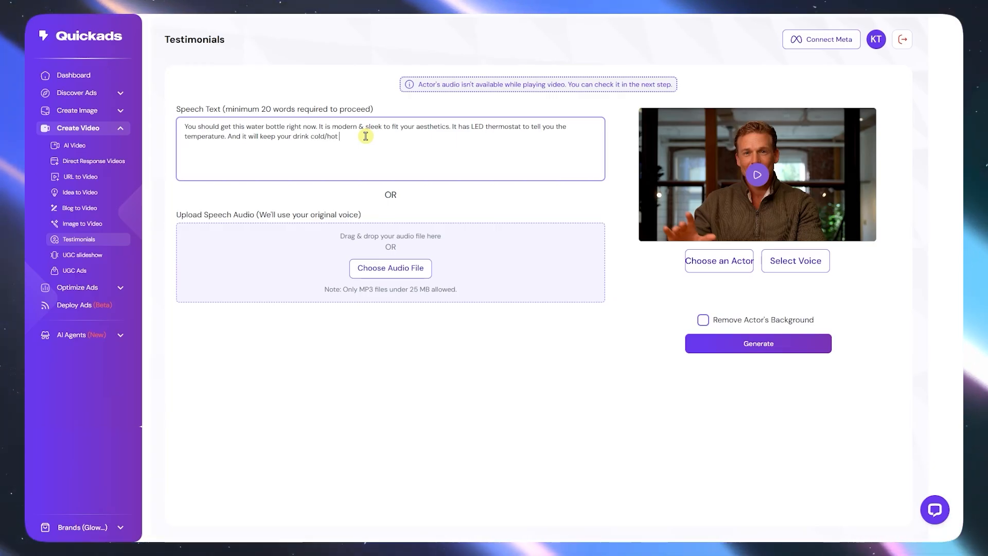
{"action": "type", "text": "for long houtrs"}
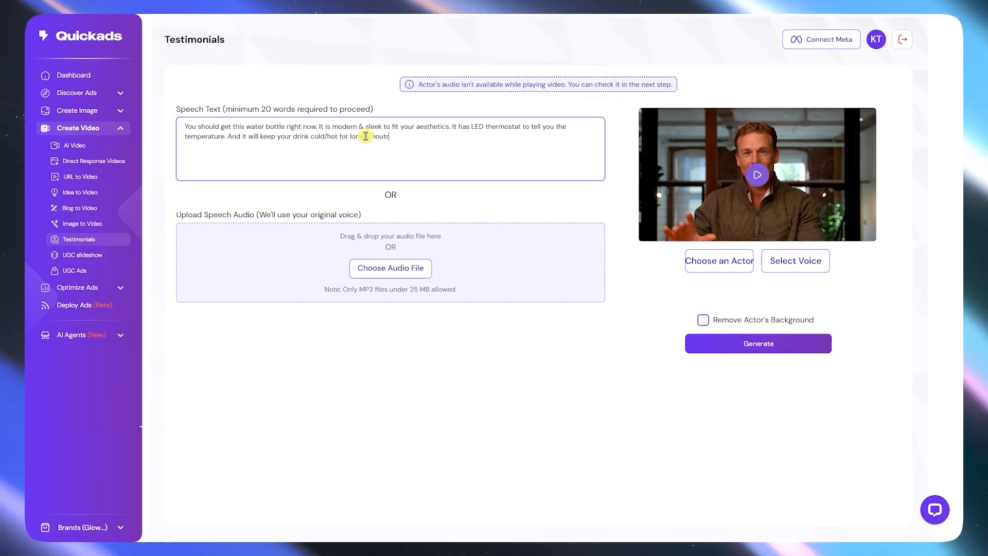
{"action": "type", "text": "s than other water bott"}
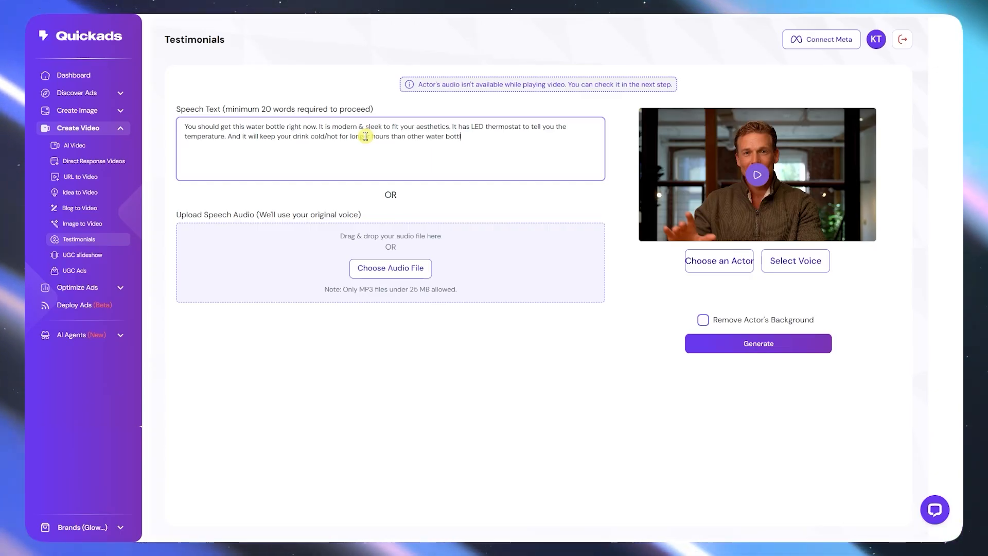
{"action": "type", "text": "les."}
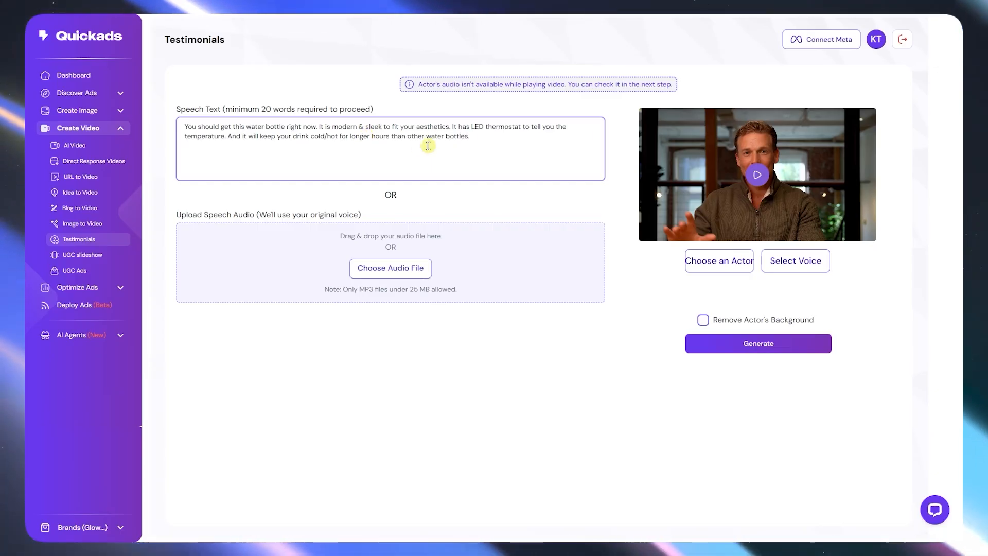
Look through the men and women actor choices and the available voices for the testimonial video
{"action": "left_click", "coordinate": [724, 264]}
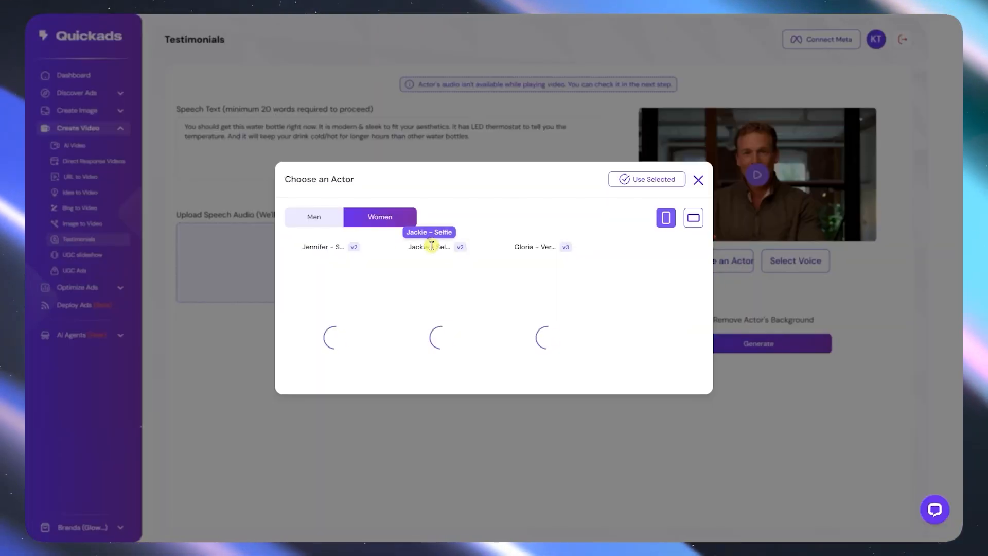
{"action": "left_click", "coordinate": [319, 221]}
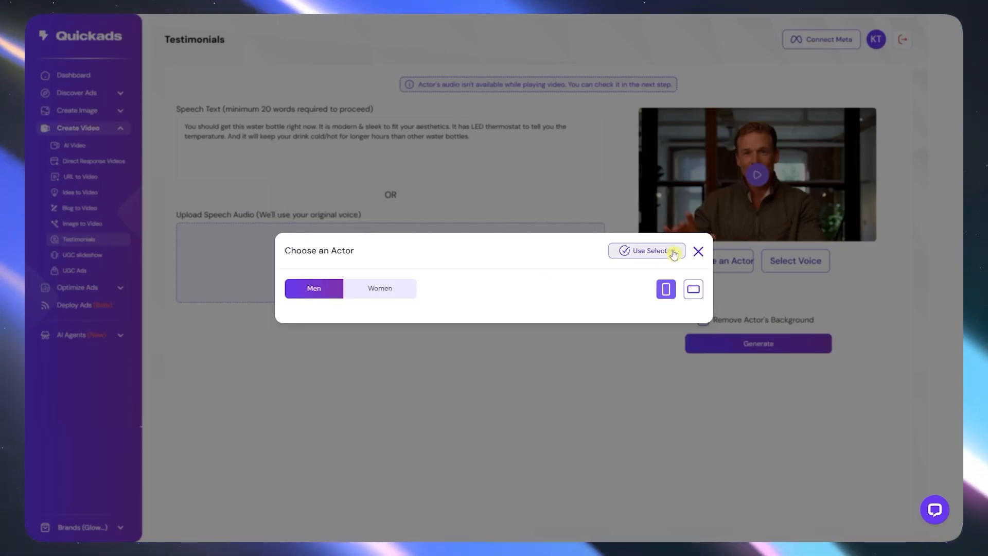
{"action": "left_click", "coordinate": [698, 252]}
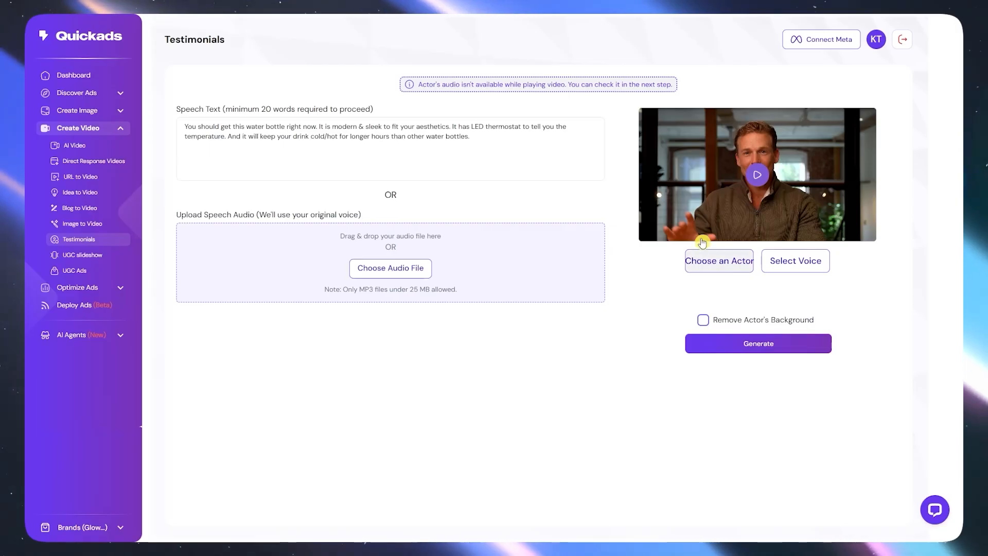
{"action": "left_click", "coordinate": [777, 260]}
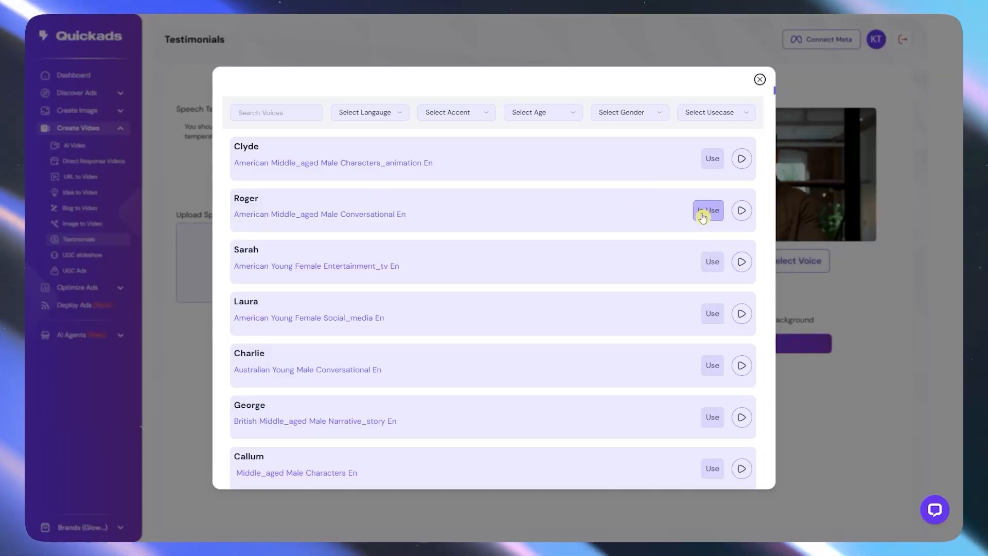
{"action": "left_click", "coordinate": [760, 80]}
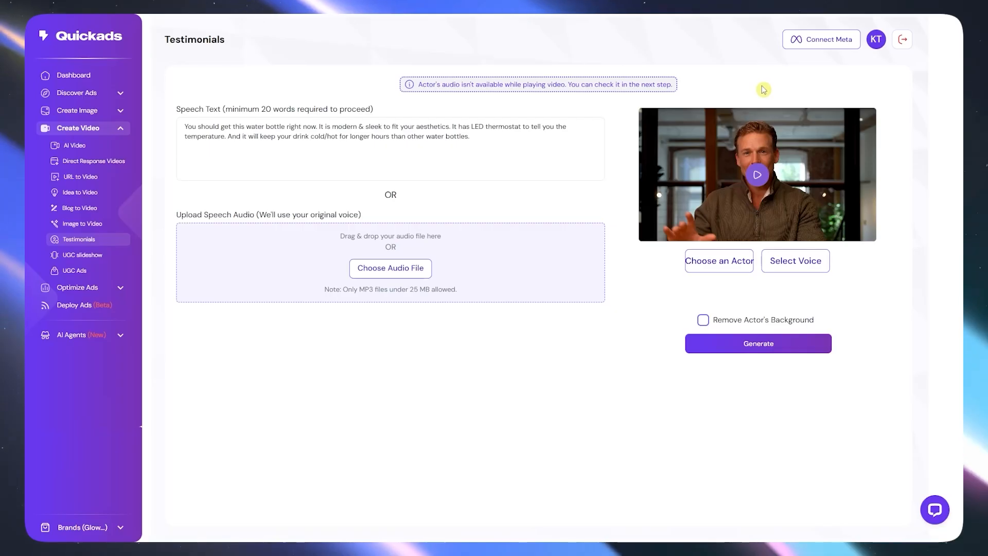
Generate the testimonial video from the water bottle speech text, keeping the actor's background
{"action": "left_click", "coordinate": [703, 320]}
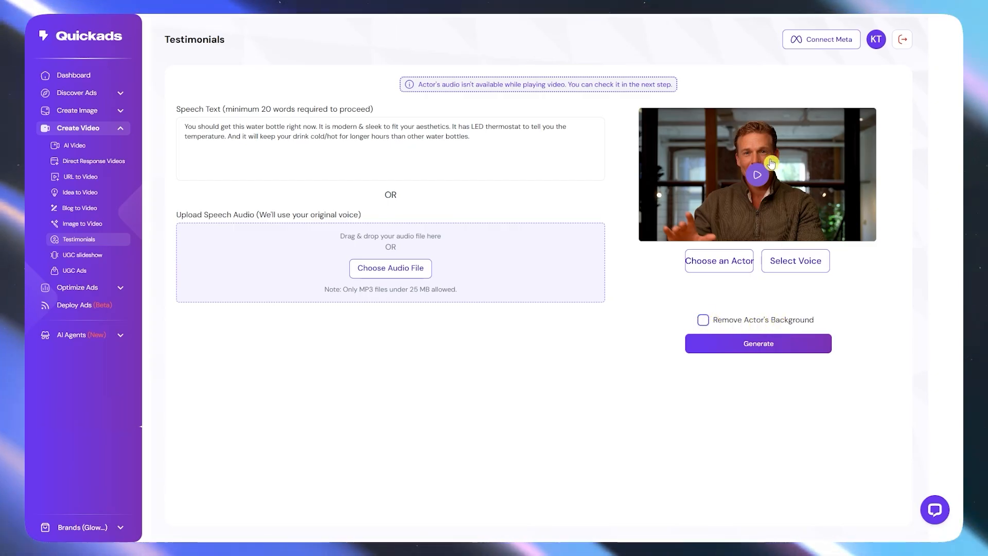
{"action": "left_click", "coordinate": [741, 348]}
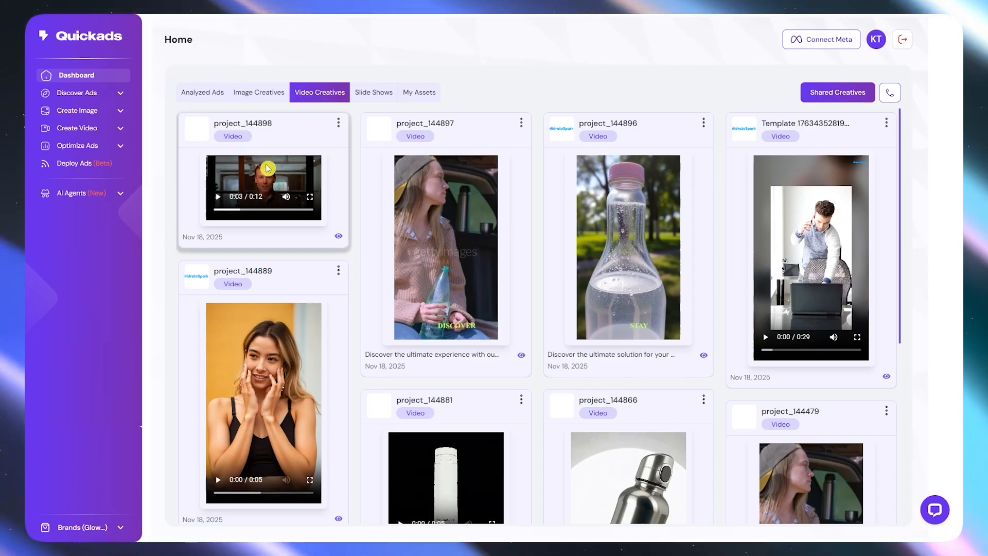
Play the generated testimonial video from the beginning in full screen and return to the page
{"action": "left_click", "coordinate": [308, 200]}
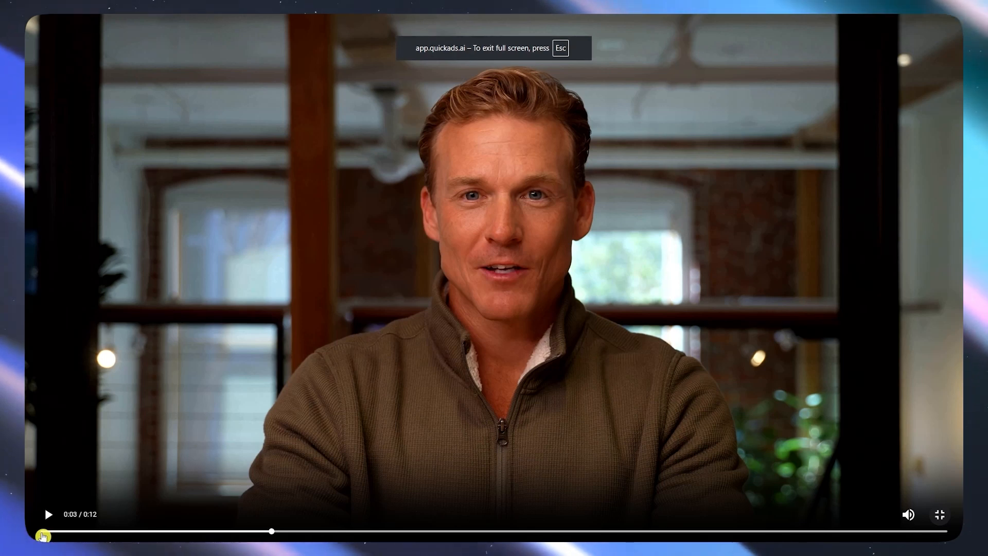
{"action": "left_click", "coordinate": [48, 530]}
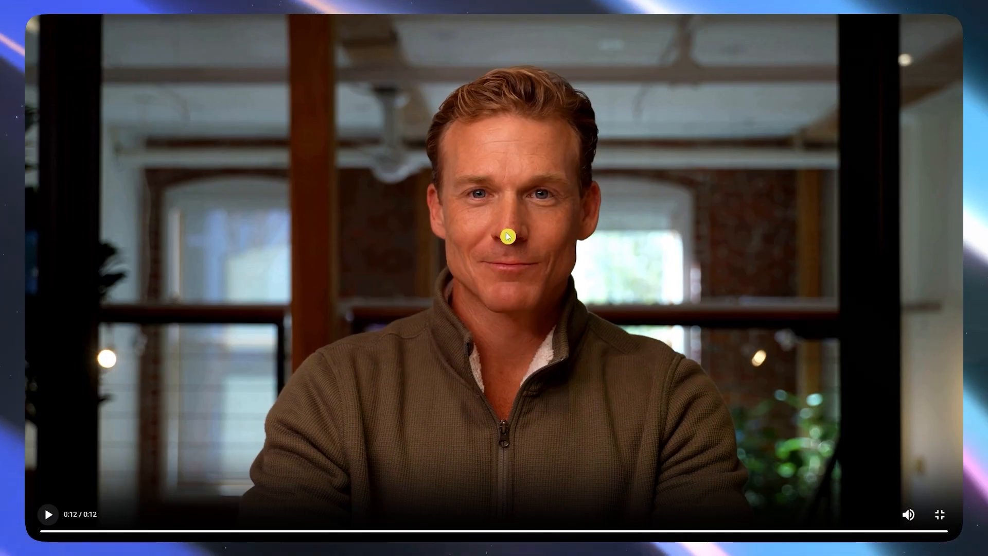
{"action": "key", "text": "Escape"}
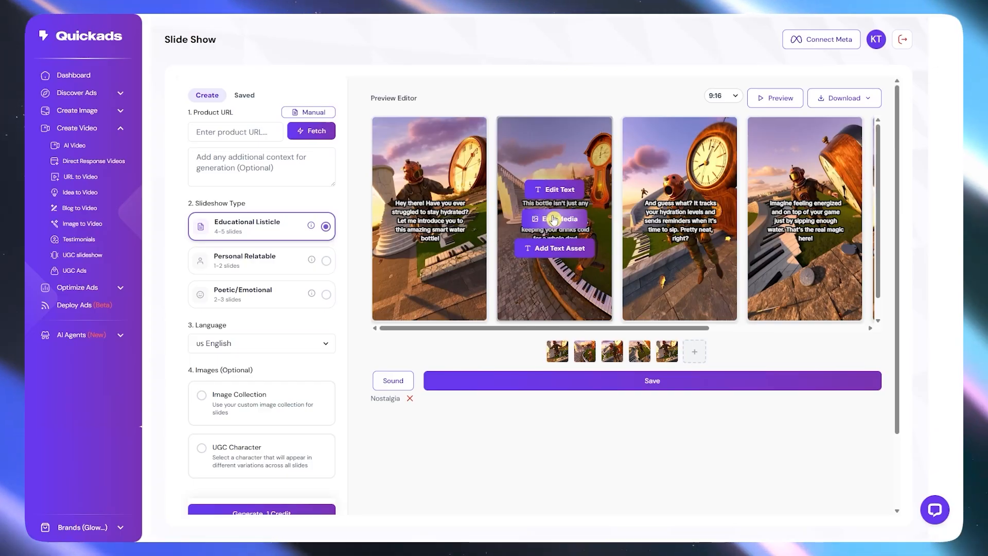
Look through the UGC slideshow's background music templates and its aspect ratio options without changing them
{"action": "left_click", "coordinate": [391, 384]}
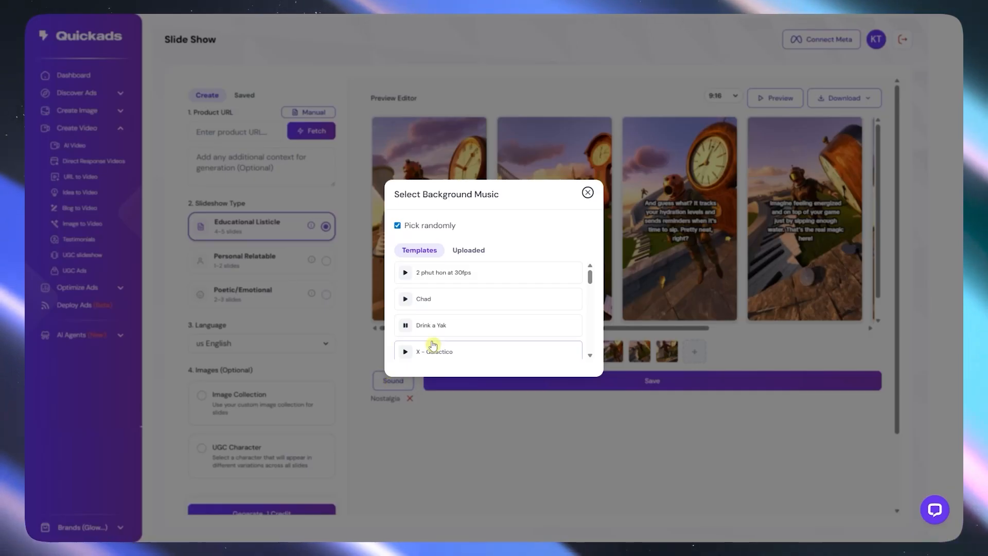
{"action": "scroll", "coordinate": [444, 293], "scroll_direction": "down", "scroll_amount": 5}
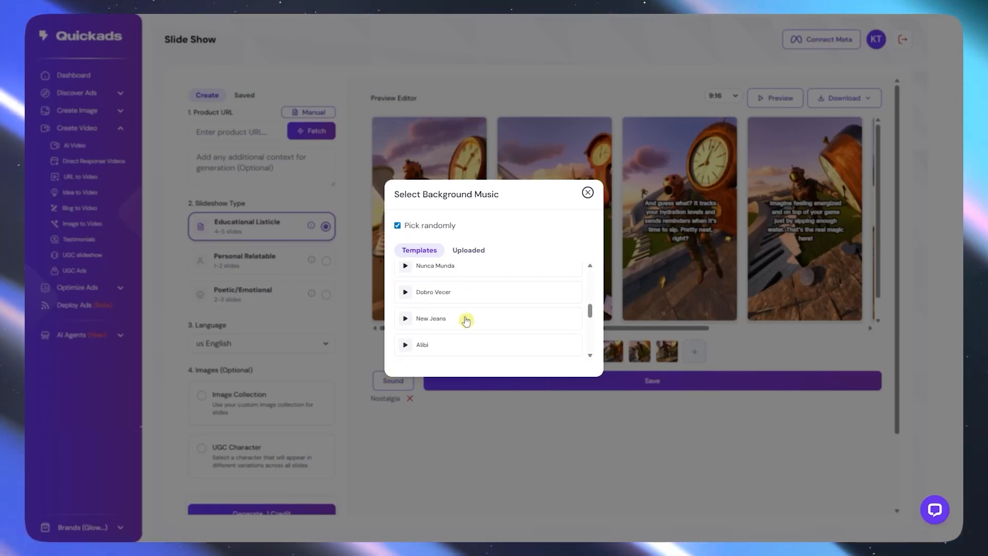
{"action": "scroll", "coordinate": [464, 321], "scroll_direction": "up", "scroll_amount": 5}
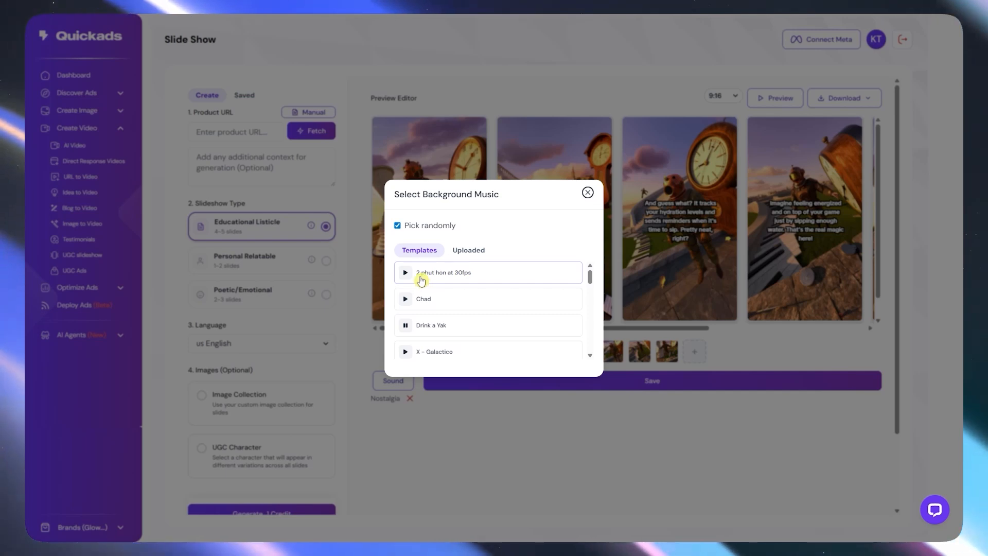
{"action": "left_click", "coordinate": [587, 194]}
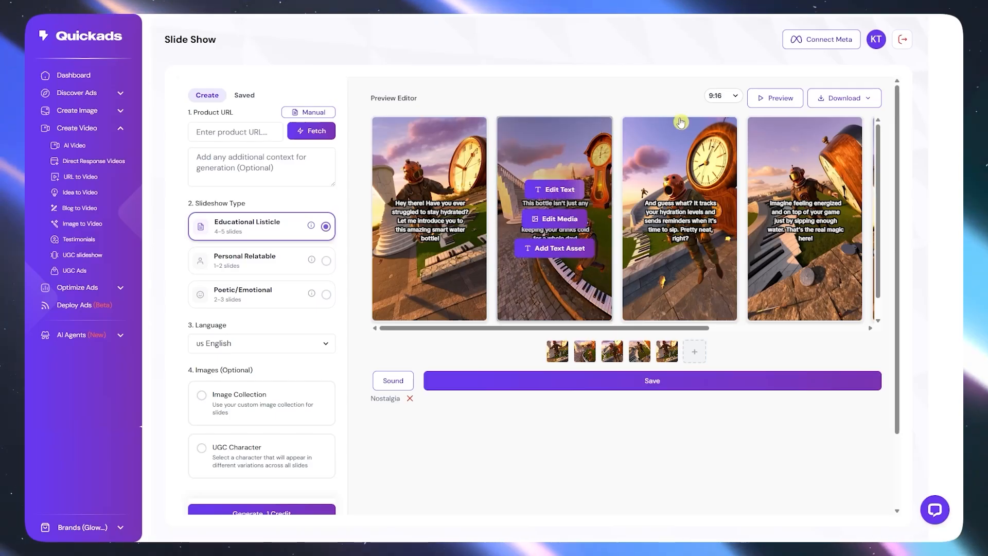
{"action": "left_click", "coordinate": [724, 96]}
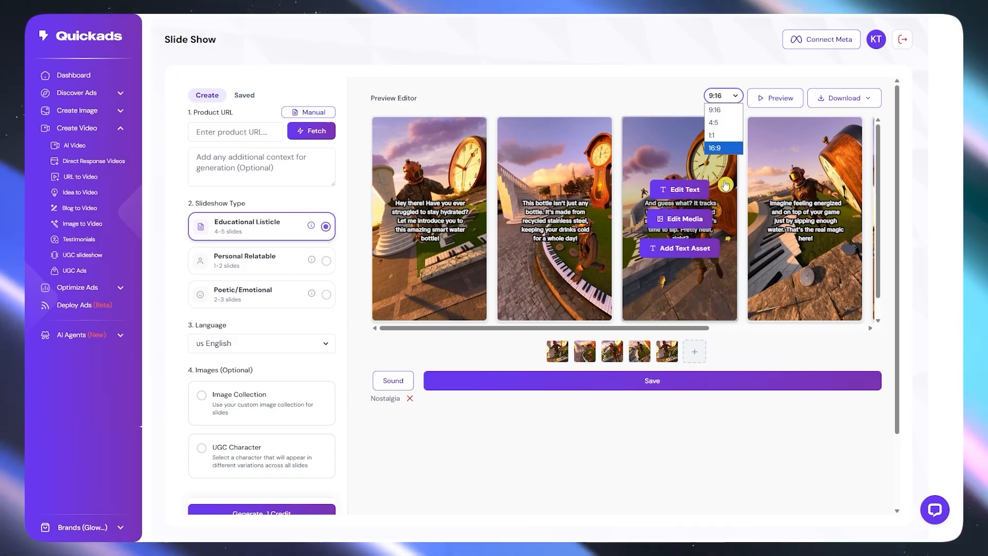
{"action": "left_click", "coordinate": [643, 97]}
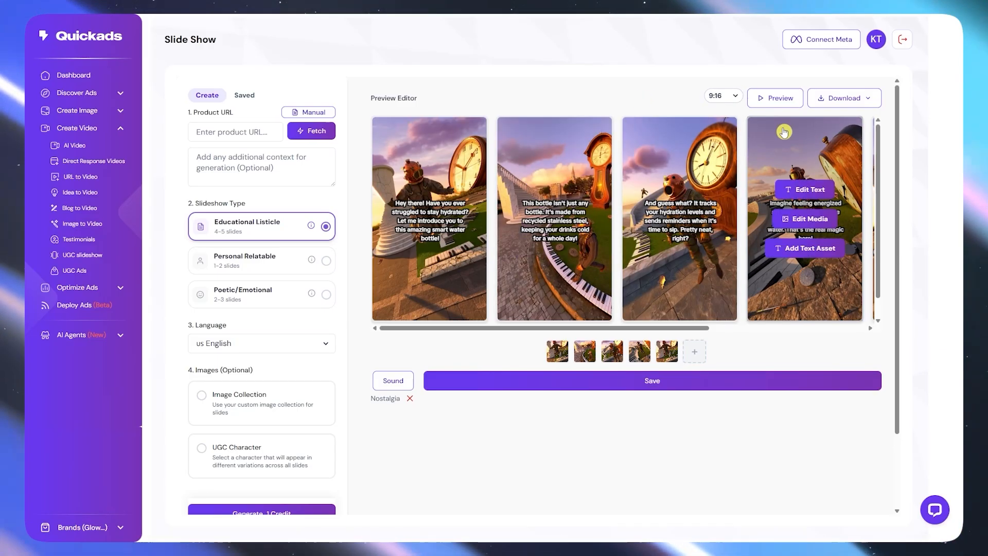
Preview the water bottle slideshow, skip ahead to its last slide and close the preview
{"action": "left_click", "coordinate": [776, 105]}
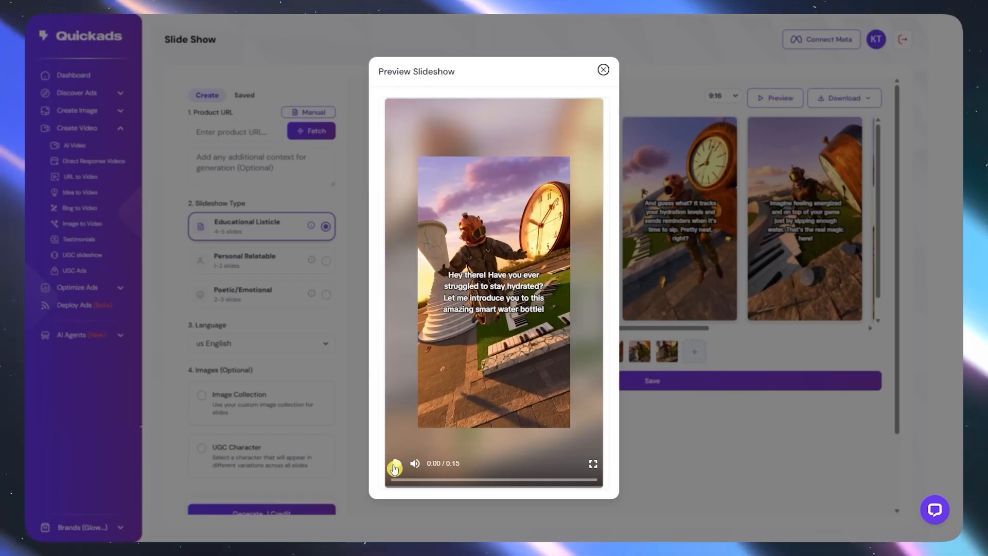
{"action": "left_click", "coordinate": [395, 467]}
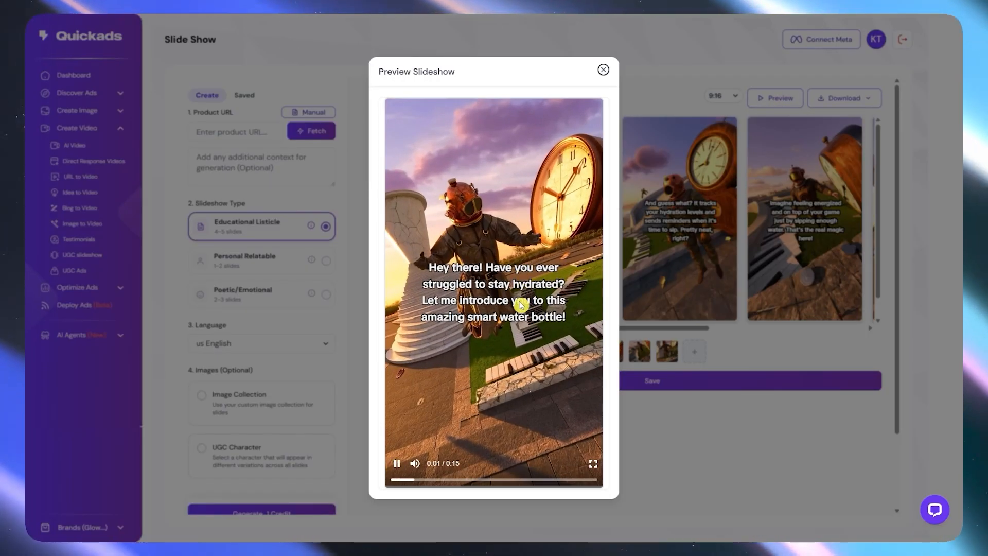
{"action": "left_click_drag", "start_coordinate": [435, 474], "coordinate": [554, 481]}
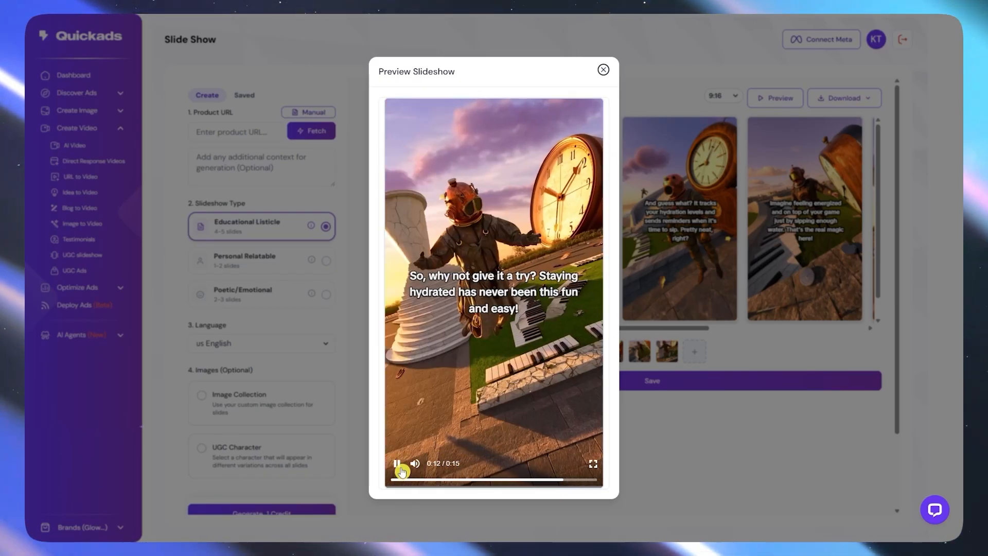
{"action": "left_click", "coordinate": [397, 464]}
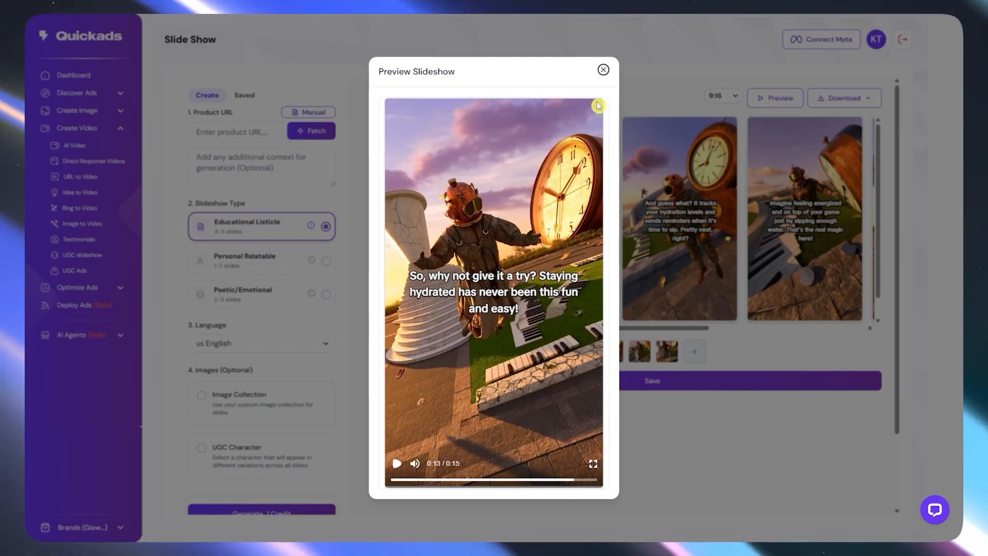
{"action": "left_click", "coordinate": [604, 70]}
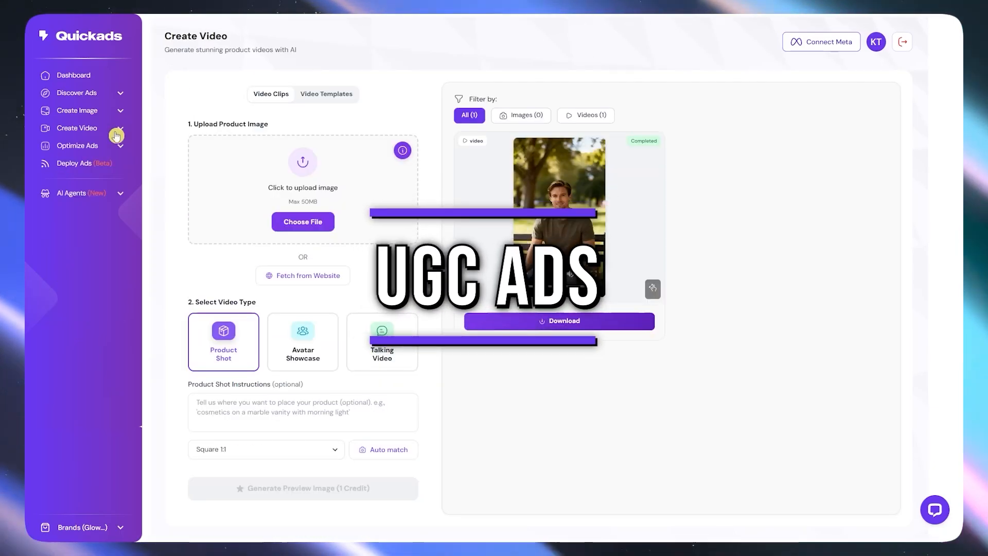
Show the UGC Ads entry among the video tools and review the fields for creating a video from a template
{"action": "left_click", "coordinate": [112, 132]}
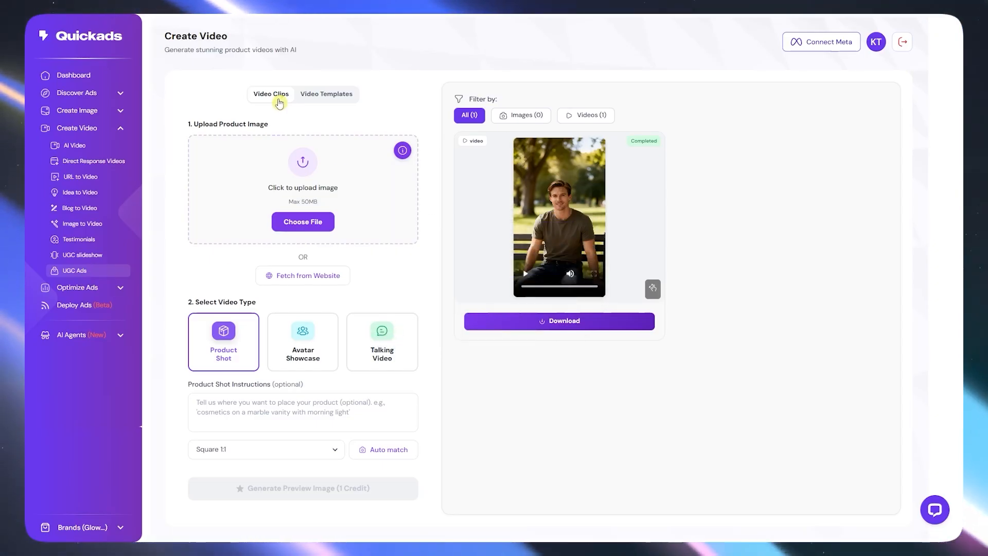
{"action": "left_click", "coordinate": [280, 98]}
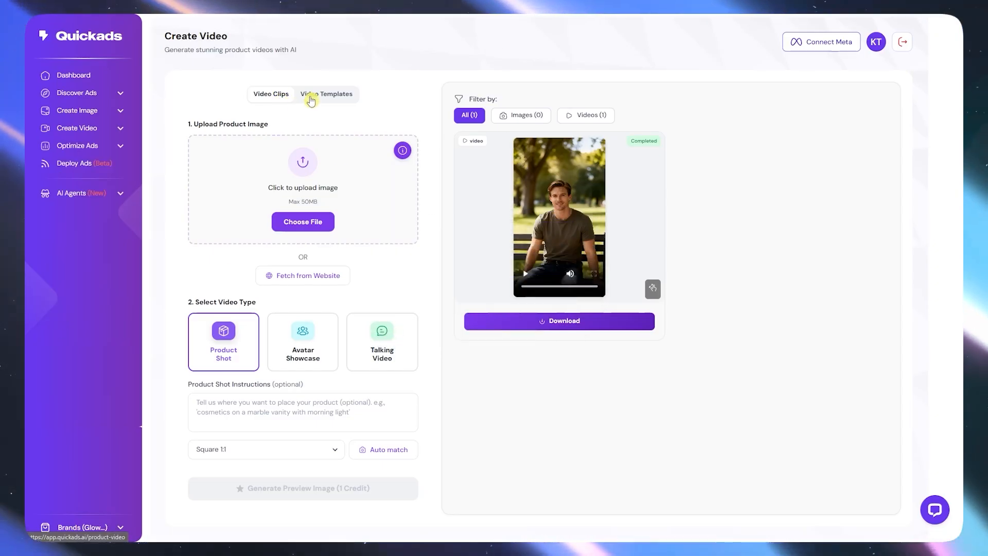
{"action": "left_click", "coordinate": [320, 98]}
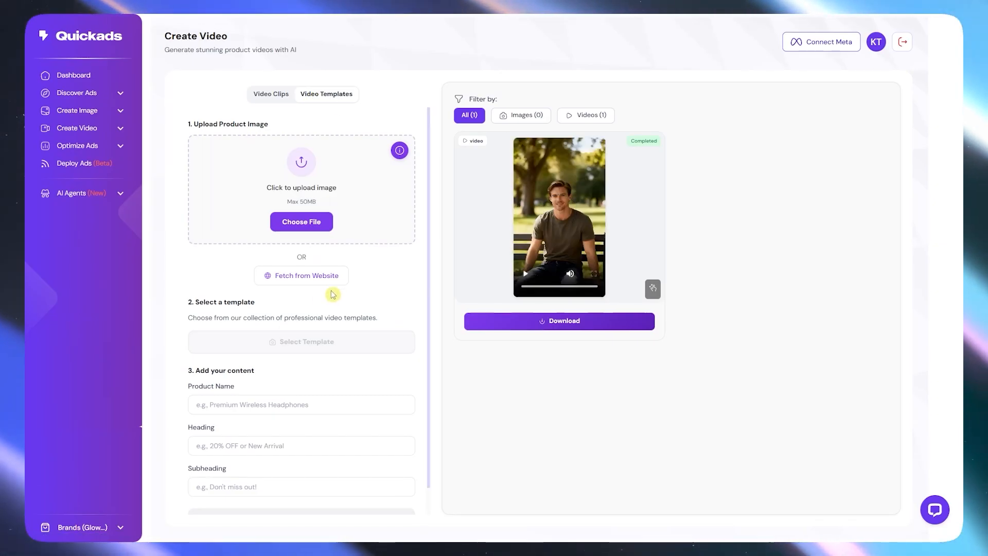
{"action": "scroll", "coordinate": [331, 278], "scroll_direction": "down", "scroll_amount": 1}
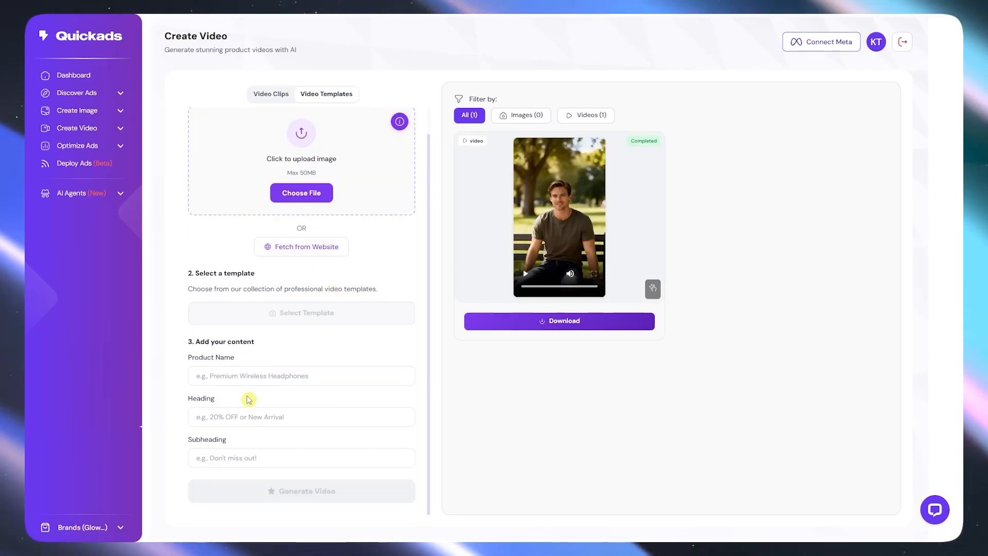
Switch back to Video Clips and upload 21oz_PRO_2_White_ISO.png from Downloads as the product image
{"action": "left_click", "coordinate": [274, 98]}
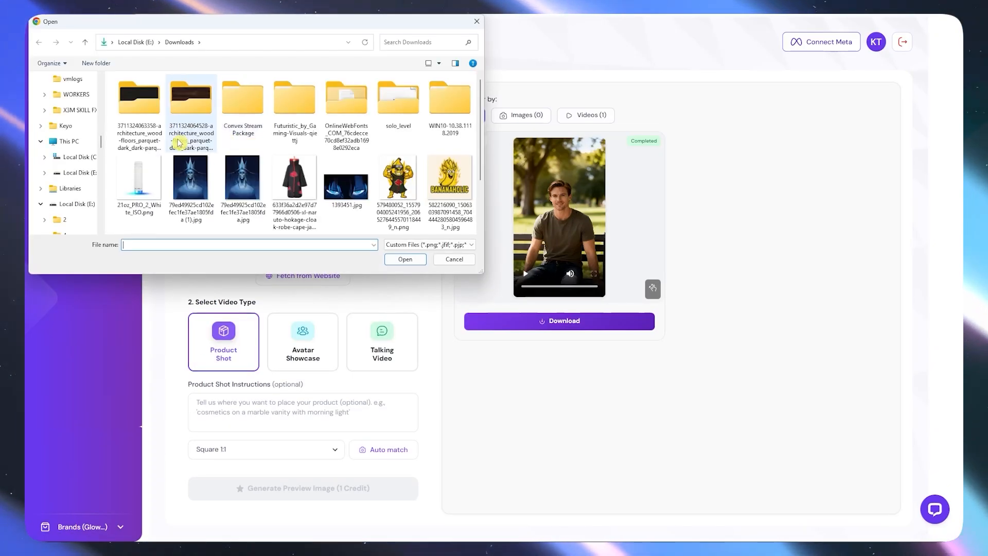
{"action": "left_click", "coordinate": [137, 182]}
{"action": "left_click", "coordinate": [406, 261]}
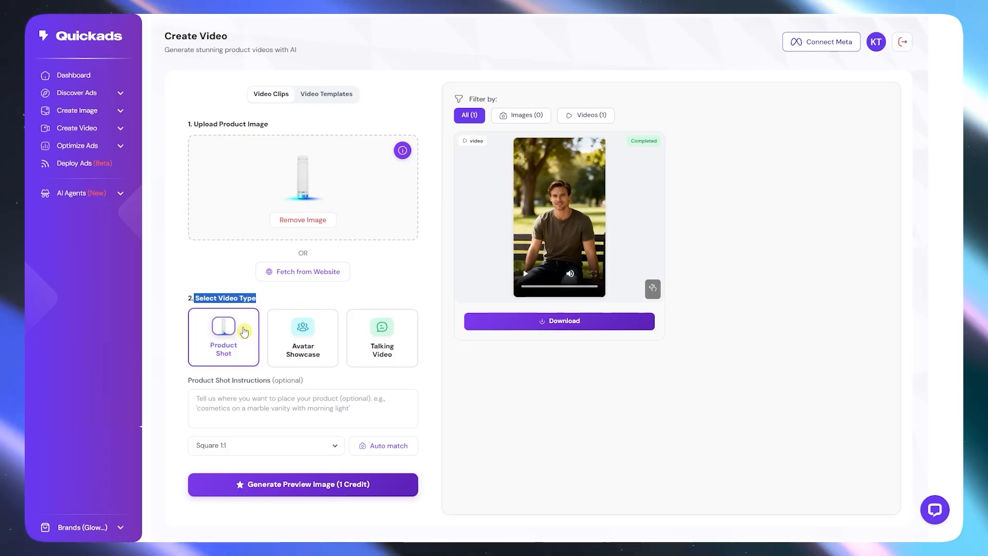
Enter the Product Shot instructions "make the product fully rotate in a platform that is marble and black"
{"action": "left_click", "coordinate": [259, 405]}
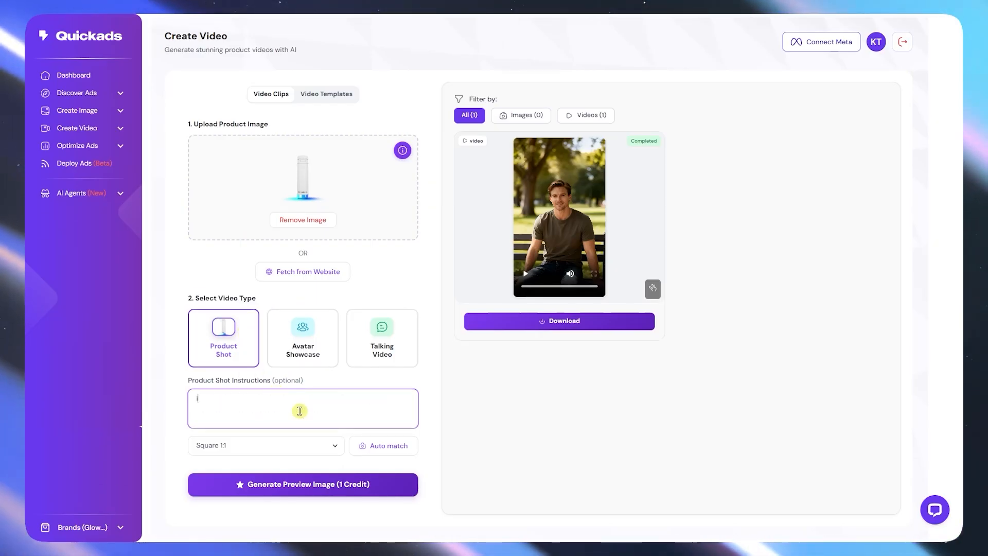
{"action": "type", "text": "make the produ"}
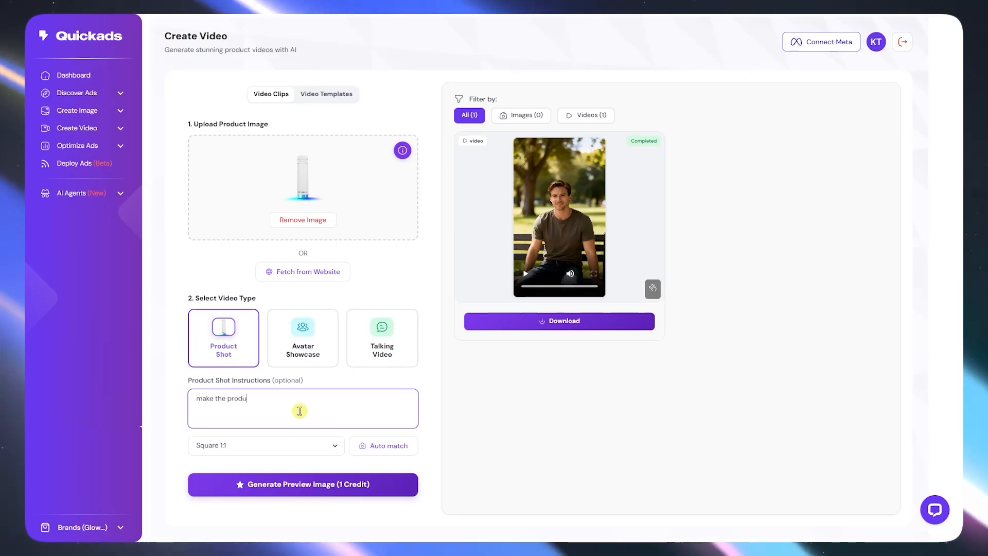
{"action": "type", "text": "ct rot"}
{"action": "key", "text": "BackSpace"}
{"action": "type", "text": "fully rotate in a platform"}
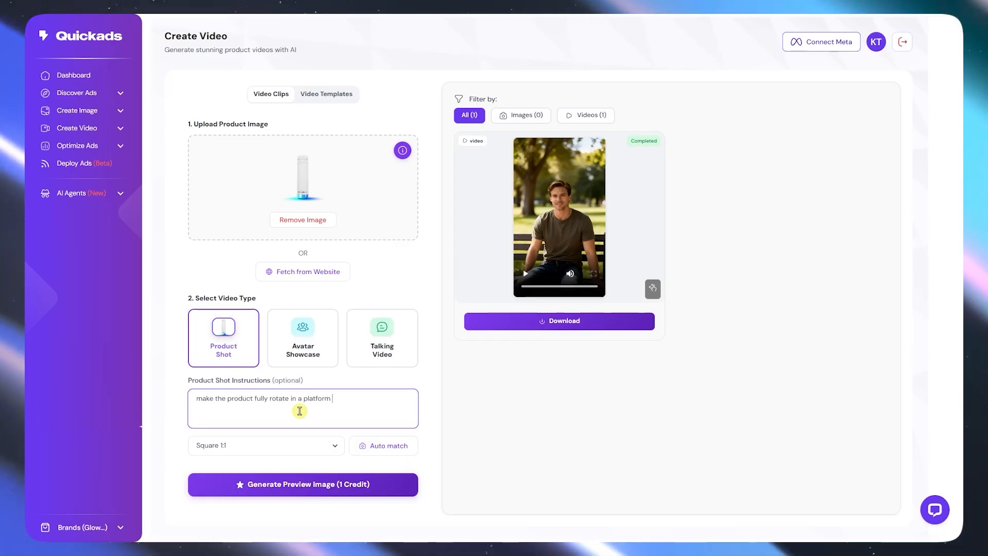
{"action": "type", "text": " that is marbl"}
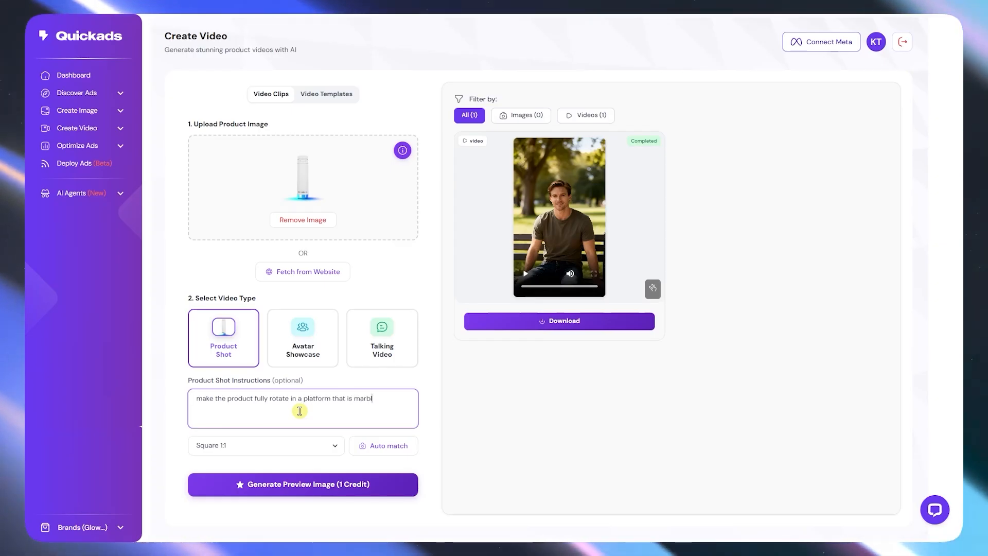
{"action": "type", "text": "e and black"}
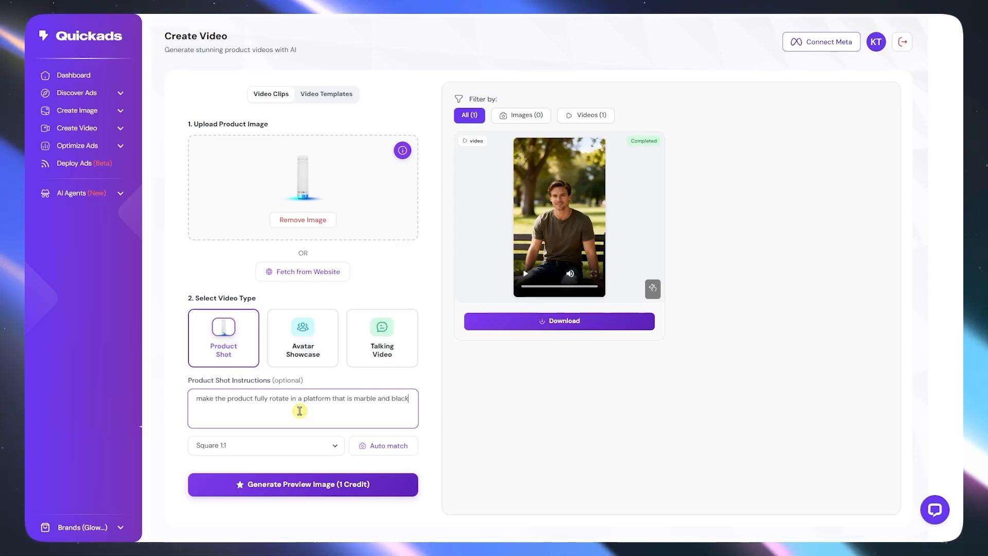
Generate the product shot preview image in Widescreen 16:9 and open it enlarged
{"action": "left_click", "coordinate": [322, 444]}
{"action": "left_click", "coordinate": [304, 366]}
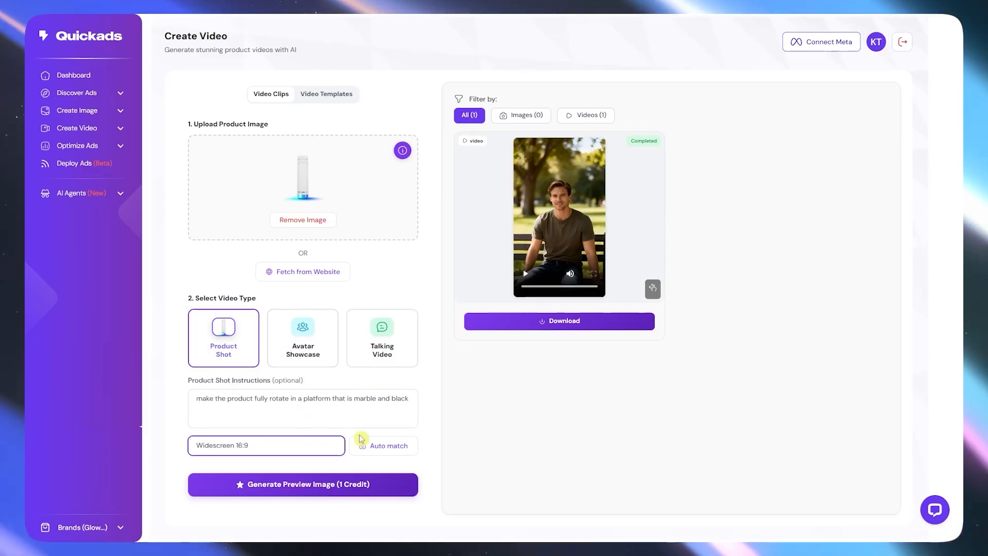
{"action": "left_click", "coordinate": [327, 495]}
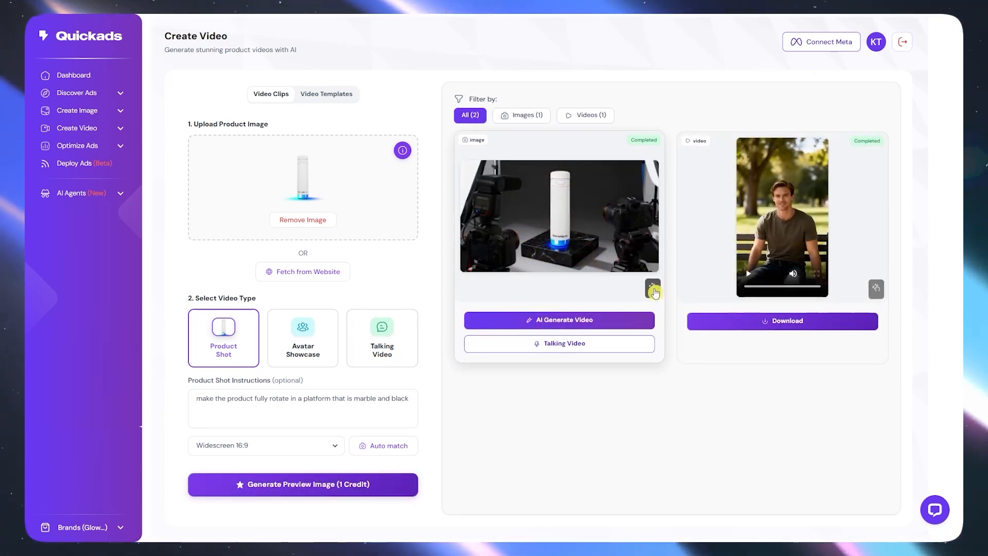
{"action": "left_click", "coordinate": [653, 288]}
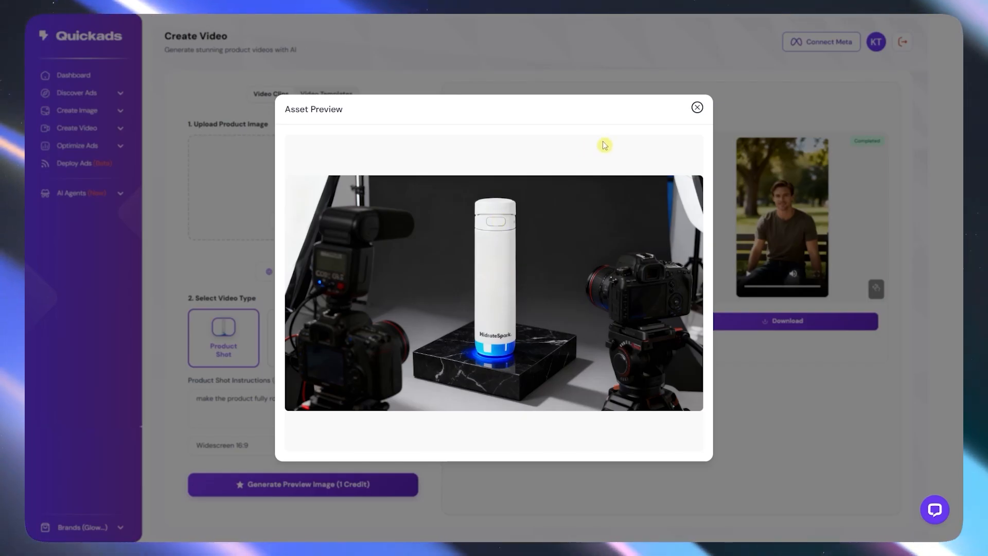
Close the enlarged preview and upload ai_ads_output.jpg from Downloads as the ad creative to optimize
{"action": "left_click", "coordinate": [697, 107]}
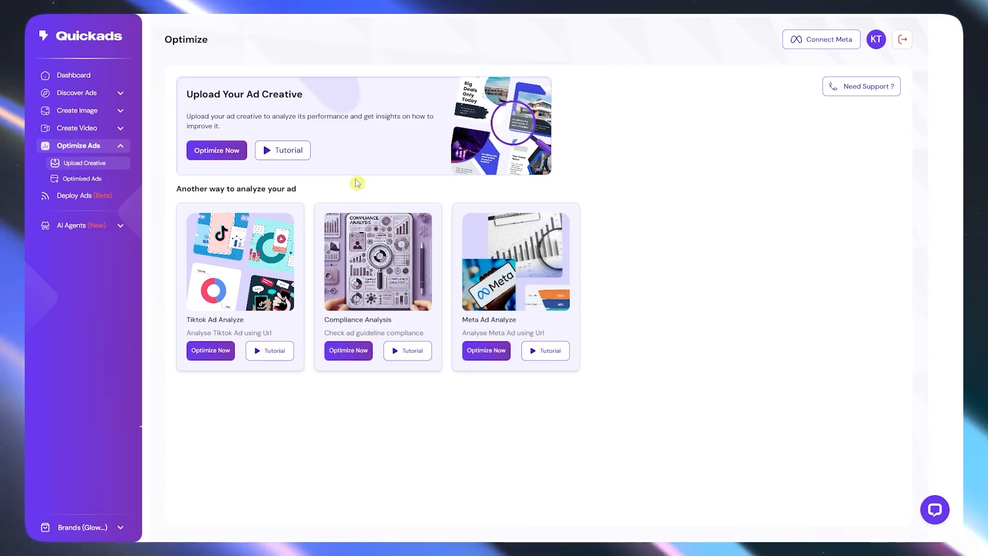
{"action": "left_click", "coordinate": [224, 154]}
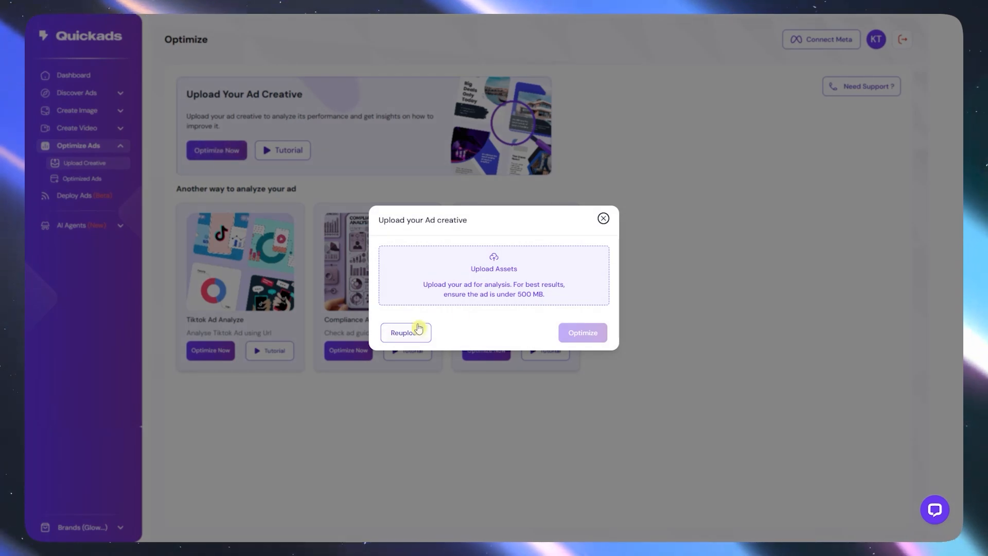
{"action": "left_click", "coordinate": [396, 332]}
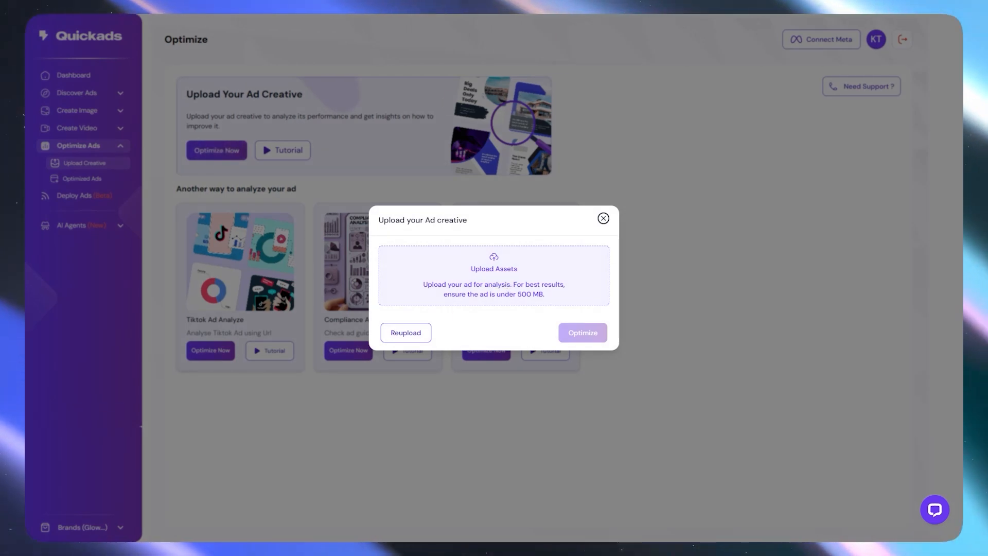
{"action": "left_click_drag", "start_coordinate": [412, 15], "coordinate": [489, 281]}
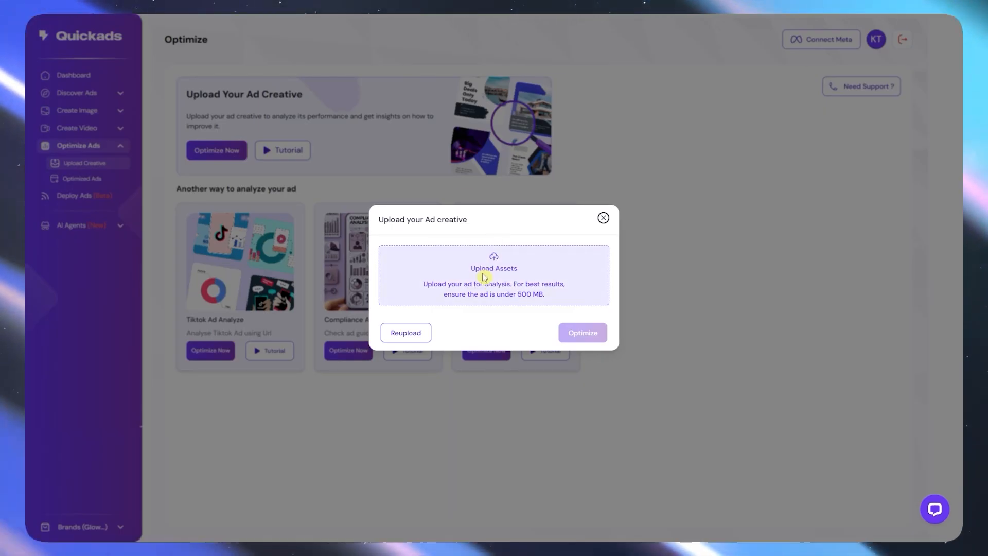
{"action": "left_click", "coordinate": [484, 277]}
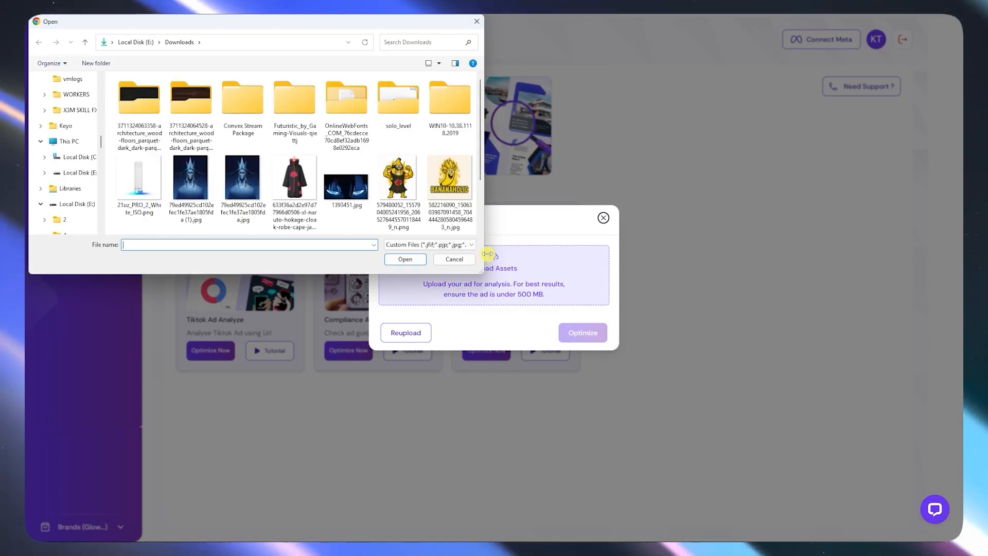
{"action": "left_click", "coordinate": [337, 168]}
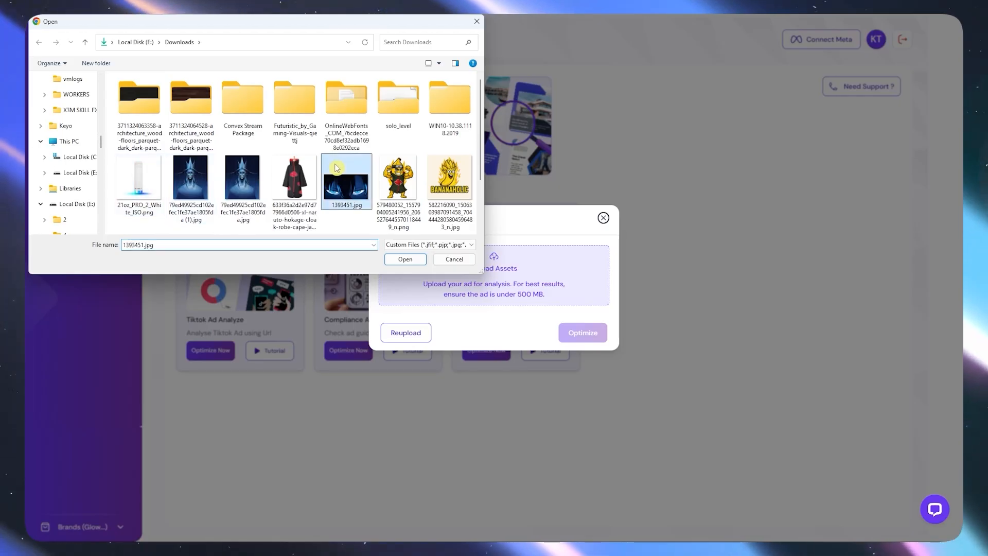
{"action": "scroll", "coordinate": [337, 168], "scroll_direction": "down", "scroll_amount": 2}
{"action": "left_click", "coordinate": [191, 185]}
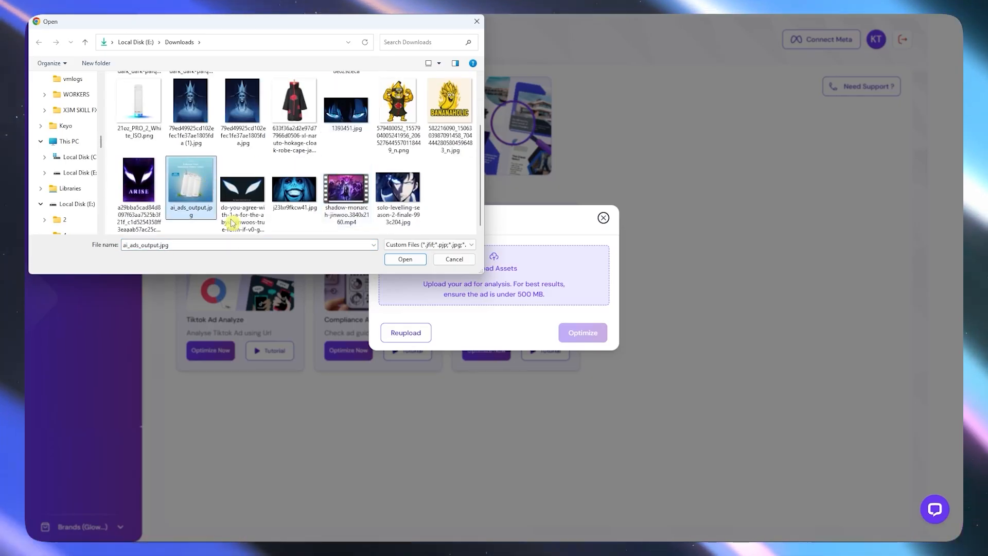
{"action": "left_click", "coordinate": [424, 263]}
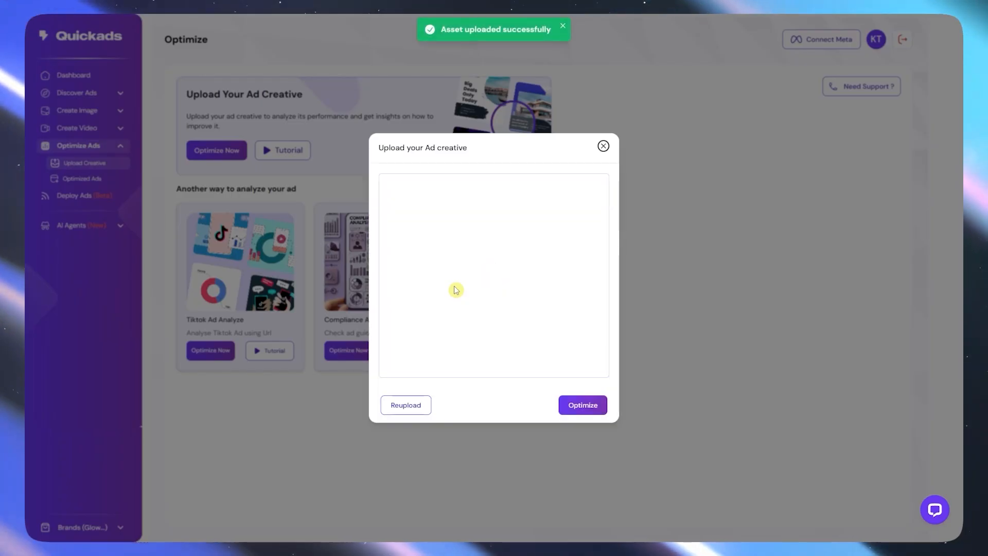
Start the optimization analysis of the uploaded ad, dismiss the progress notice and go to the Optimized Ads list
{"action": "left_click", "coordinate": [589, 407]}
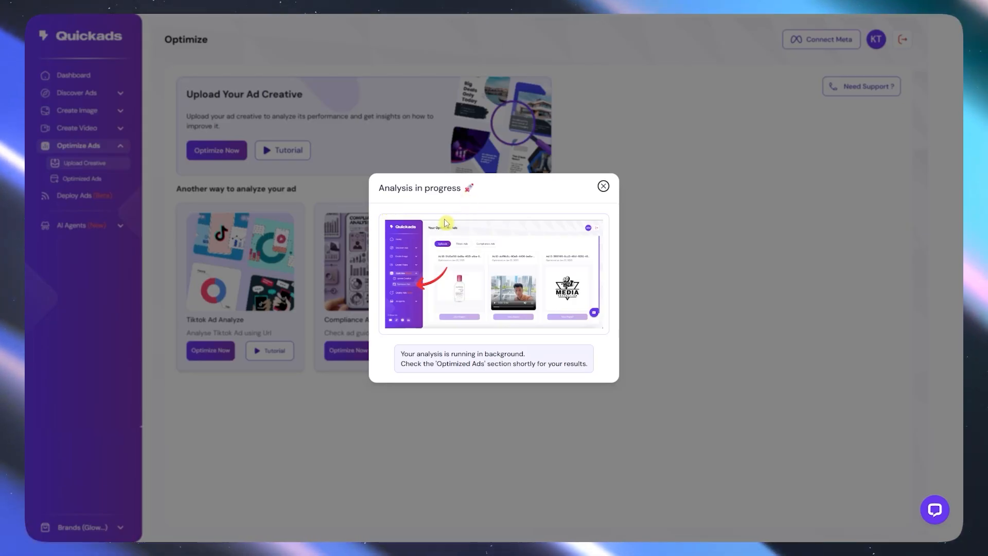
{"action": "left_click", "coordinate": [602, 186]}
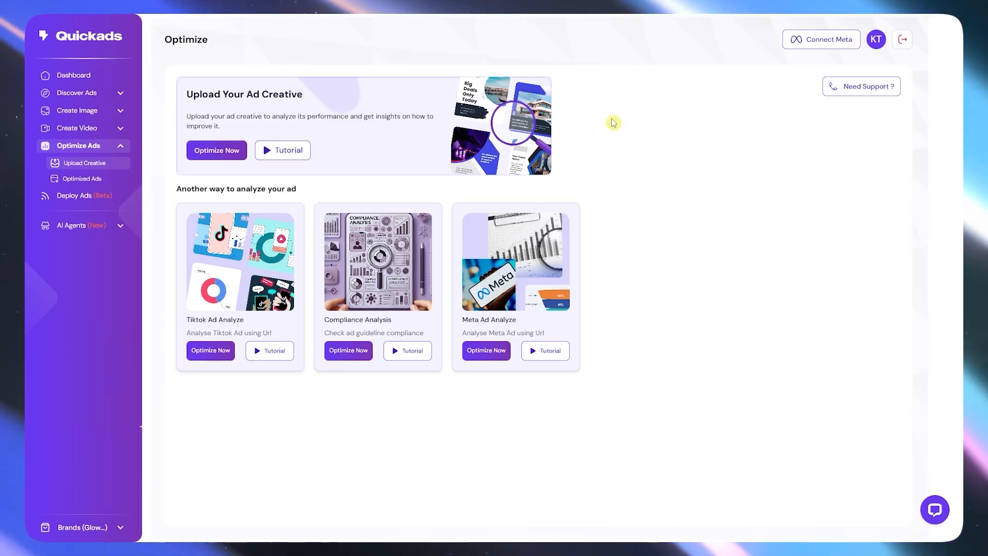
{"action": "left_click", "coordinate": [71, 180]}
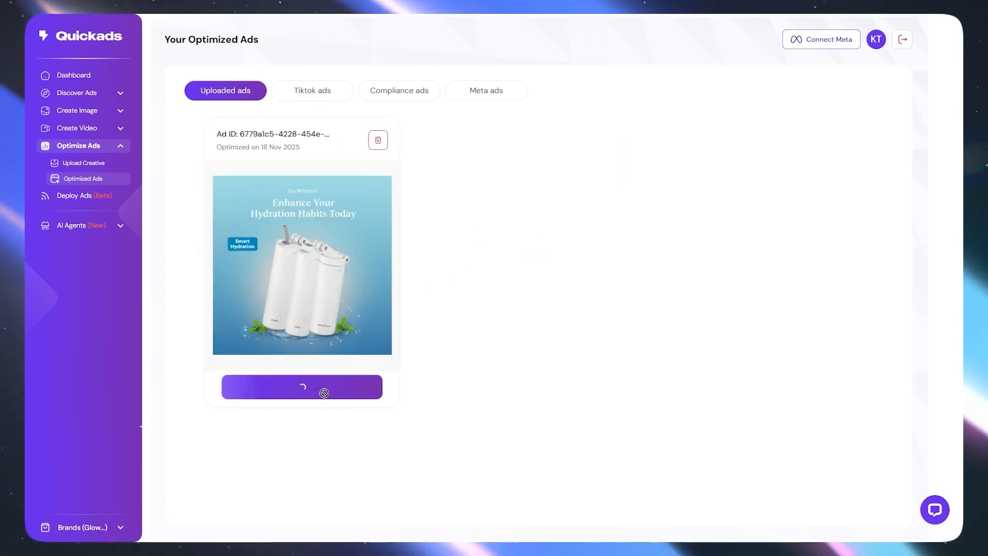
Open the performance analysis of the uploaded ad and review its overall score and key rating parameters
{"action": "left_click", "coordinate": [324, 391]}
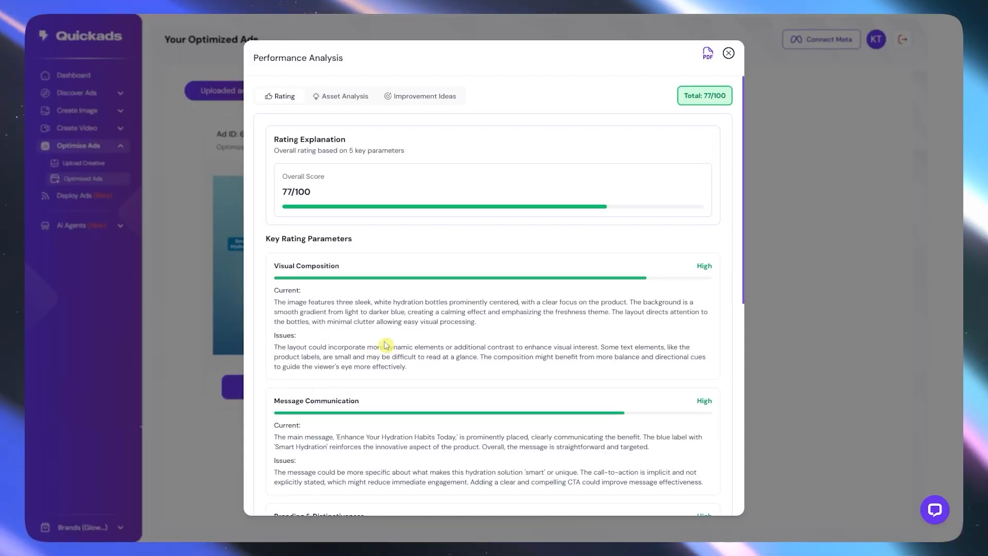
{"action": "scroll", "coordinate": [425, 303], "scroll_direction": "down", "scroll_amount": 8}
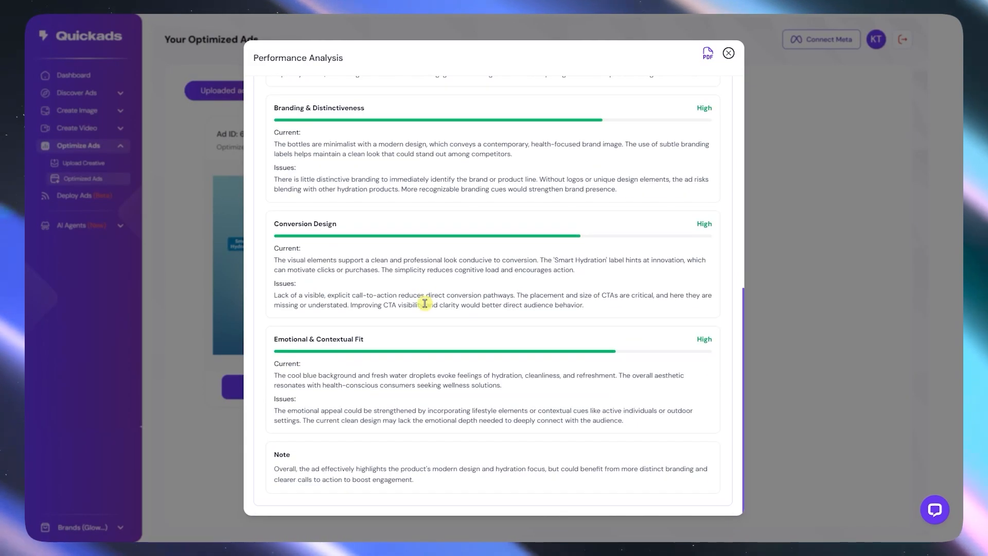
{"action": "scroll", "coordinate": [425, 303], "scroll_direction": "down", "scroll_amount": 1}
{"action": "scroll", "coordinate": [423, 303], "scroll_direction": "up", "scroll_amount": 8}
{"action": "scroll", "coordinate": [427, 307], "scroll_direction": "down", "scroll_amount": 8}
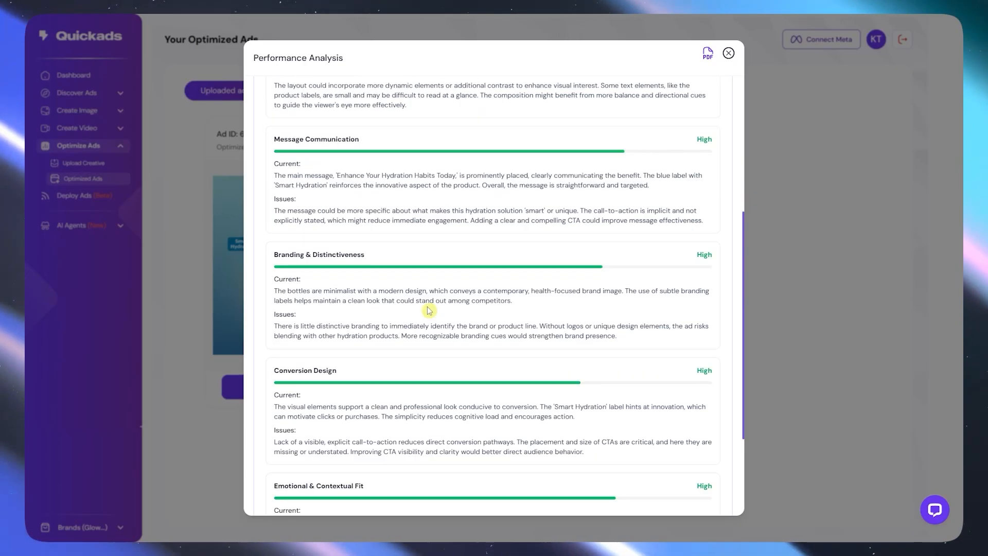
{"action": "scroll", "coordinate": [427, 312], "scroll_direction": "up", "scroll_amount": 10}
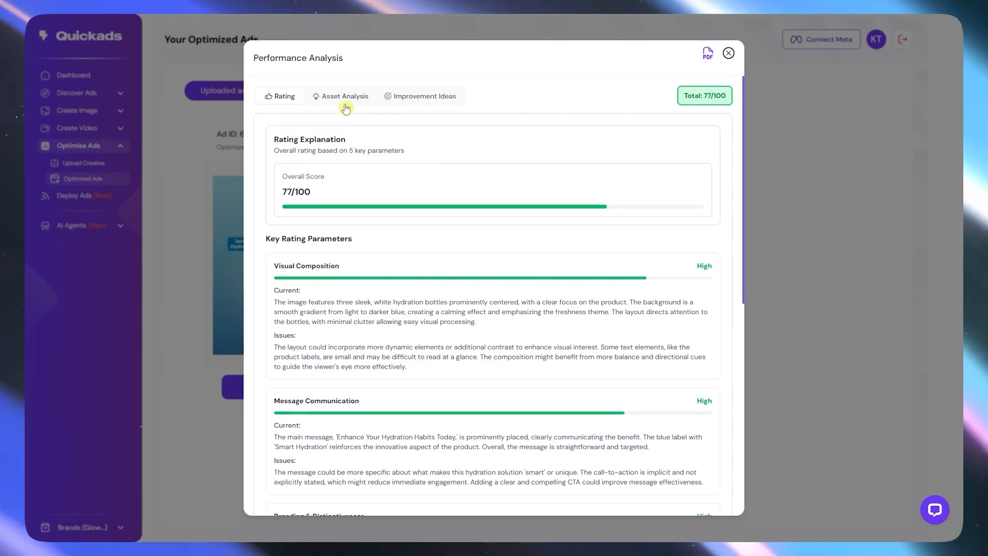
Review the ad's Asset Analysis, including audience, funnel, copy and visual breakdown
{"action": "left_click", "coordinate": [327, 95]}
{"action": "scroll", "coordinate": [425, 282], "scroll_direction": "down", "scroll_amount": 5}
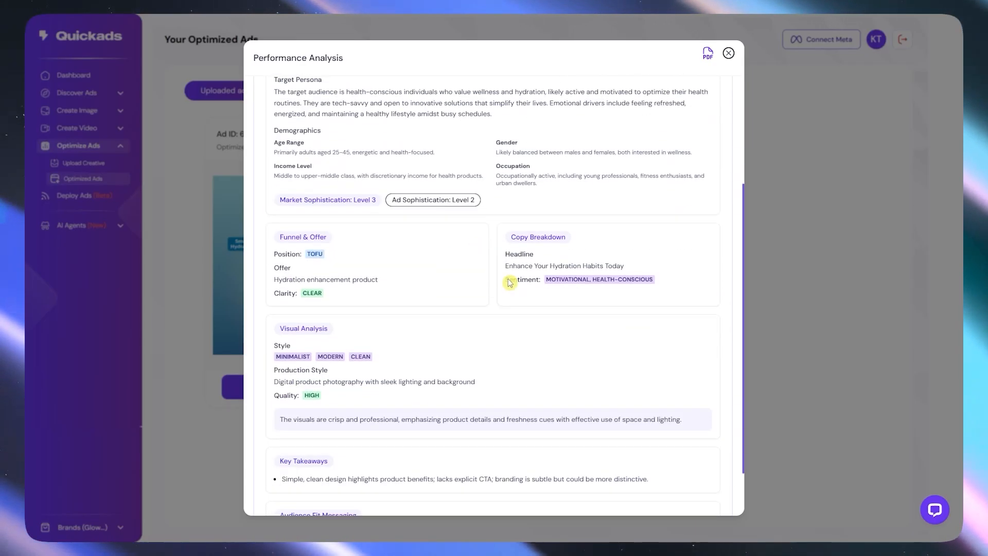
{"action": "scroll", "coordinate": [353, 397], "scroll_direction": "up", "scroll_amount": 4}
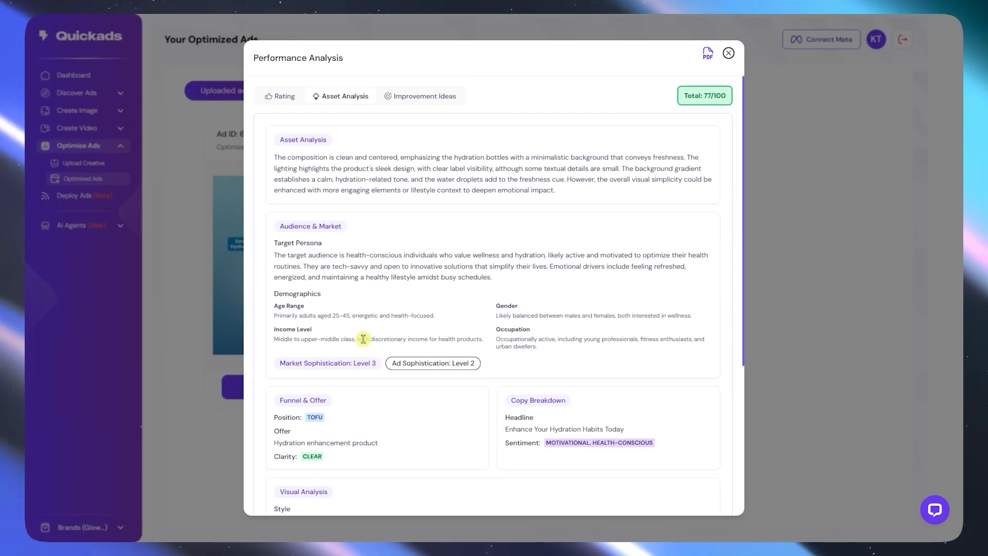
Review the Improvement Ideas for the ad and highlight its total score
{"action": "left_click", "coordinate": [405, 97]}
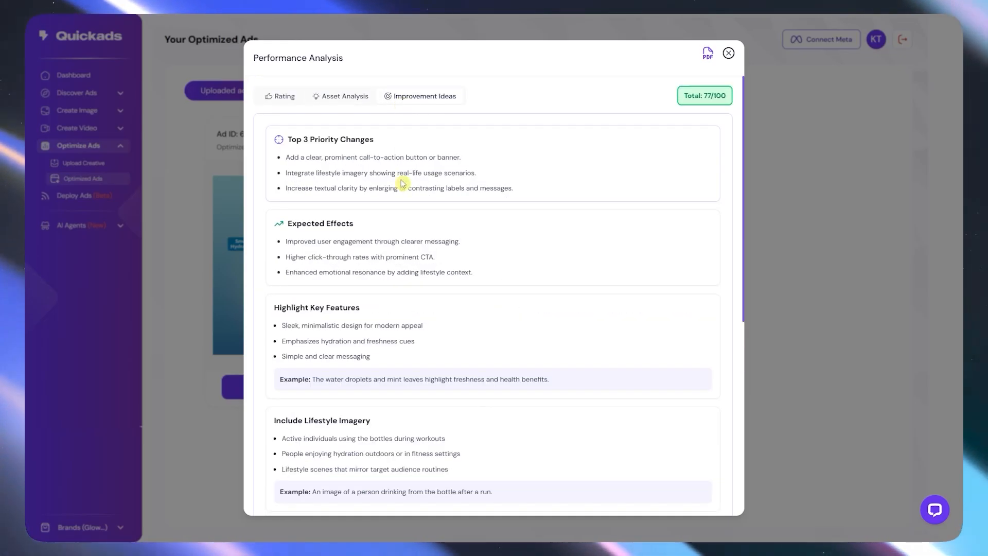
{"action": "scroll", "coordinate": [399, 206], "scroll_direction": "down", "scroll_amount": 5}
{"action": "scroll", "coordinate": [399, 236], "scroll_direction": "up", "scroll_amount": 6}
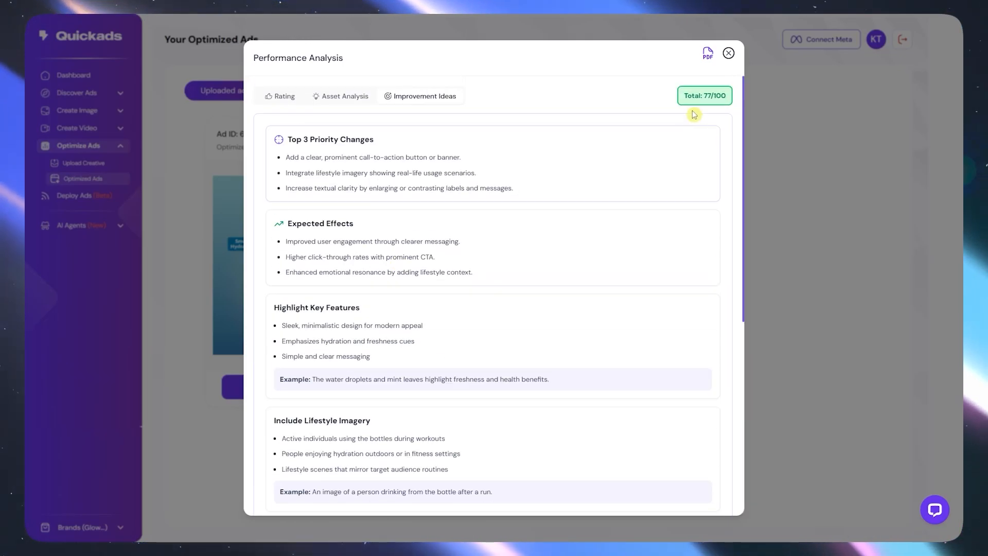
{"action": "left_click_drag", "start_coordinate": [687, 96], "coordinate": [720, 93]}
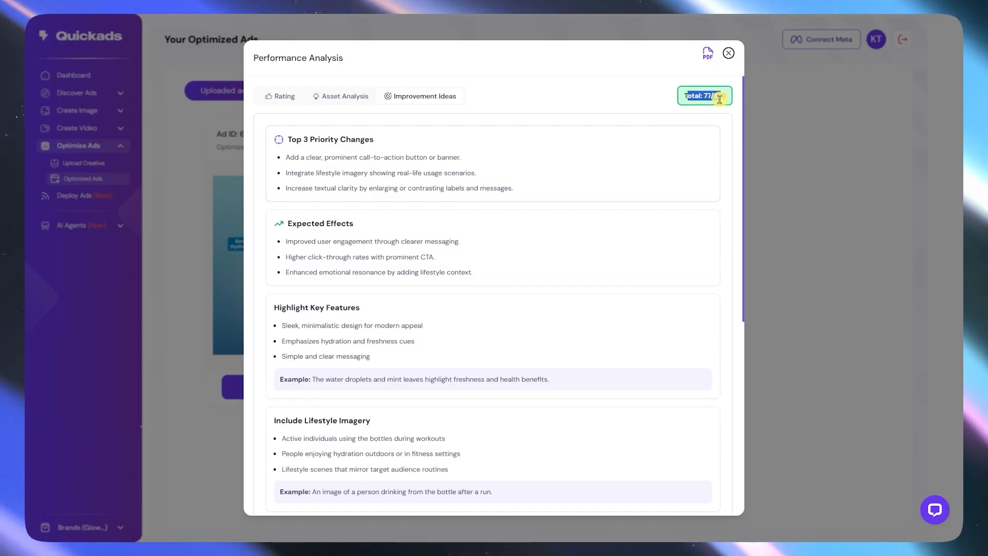
{"action": "left_click", "coordinate": [727, 104]}
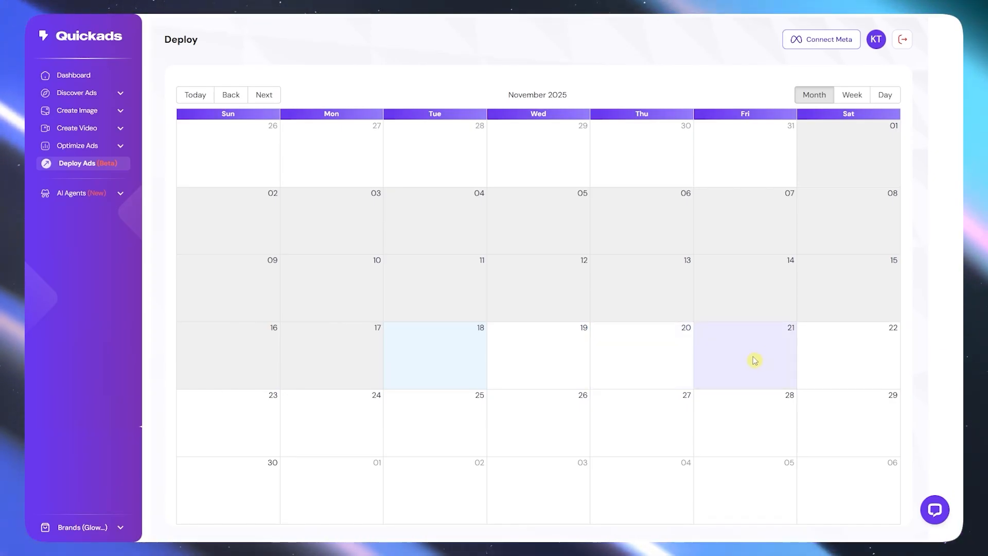
Choose to deploy as a post on November 21, 2025, look at the available image creatives and return to the deploy calendar
{"action": "left_click", "coordinate": [724, 353]}
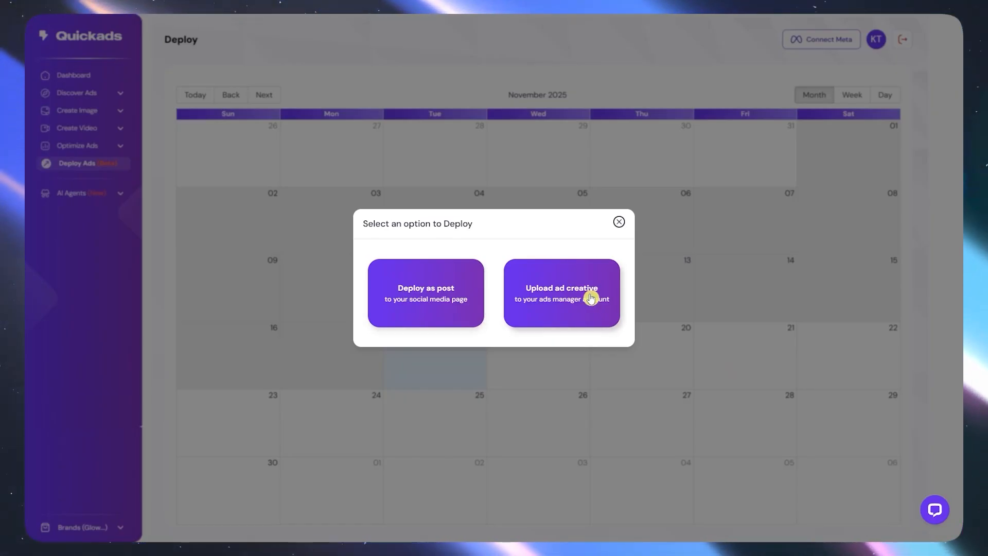
{"action": "left_click", "coordinate": [445, 306]}
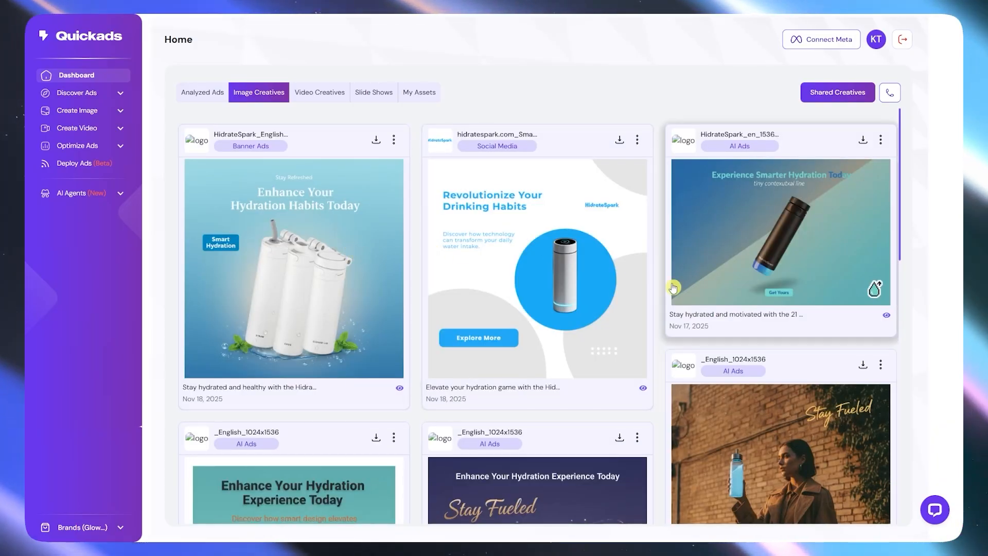
{"action": "left_click", "coordinate": [74, 168]}
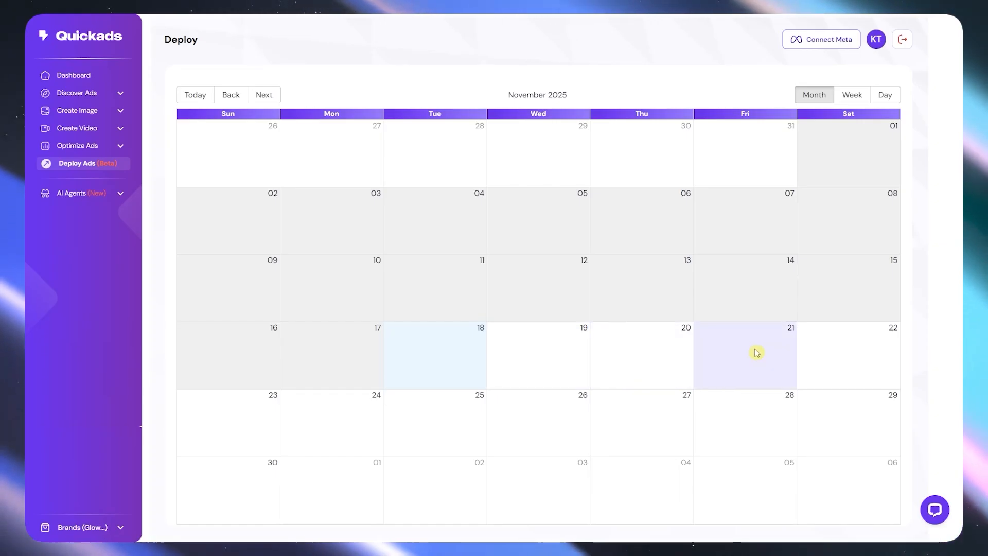
Show the platforms offered for uploading an ad creative and for deploying a post, closing each preview
{"action": "left_click", "coordinate": [244, 435]}
{"action": "left_click", "coordinate": [576, 321]}
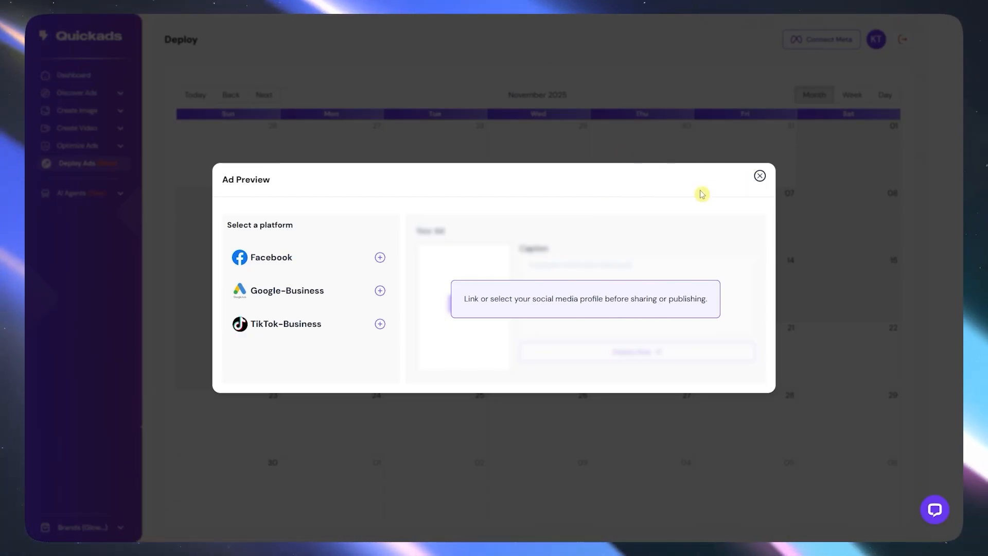
{"action": "left_click", "coordinate": [761, 176]}
{"action": "left_click", "coordinate": [433, 288]}
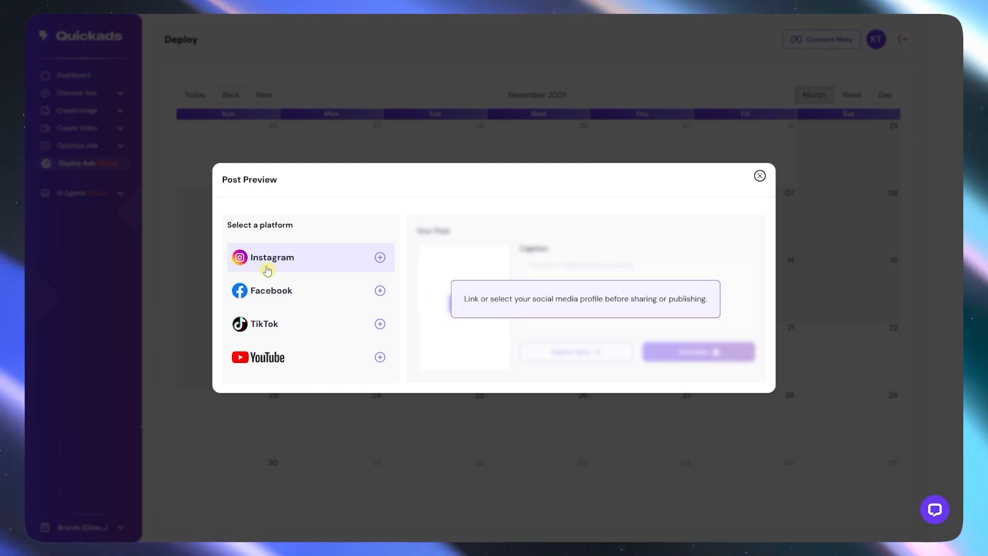
{"action": "left_click", "coordinate": [759, 177]}
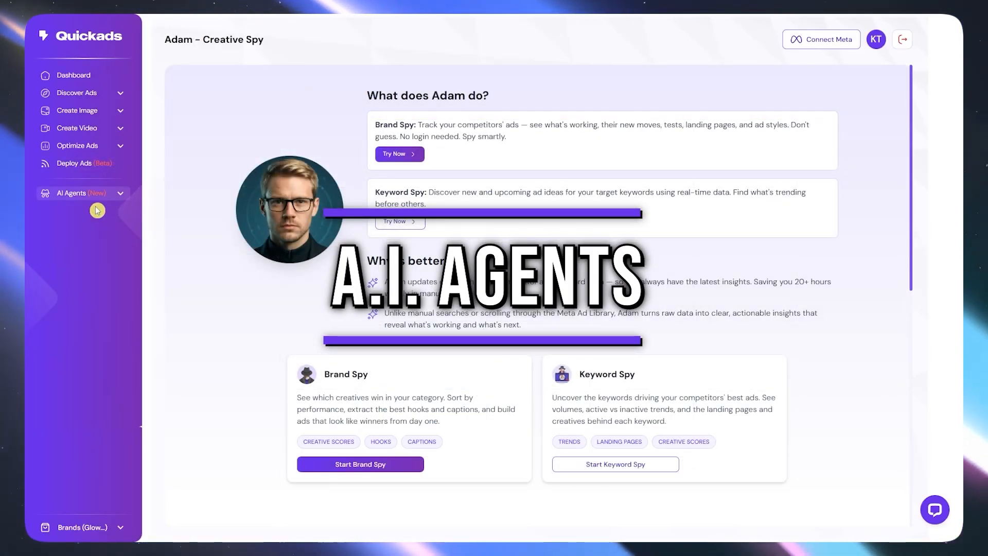
Expand the AI agents list and examine the Adam - Creative Spy page, including its spy tools, similar brands and associated keywords
{"action": "left_click", "coordinate": [78, 197]}
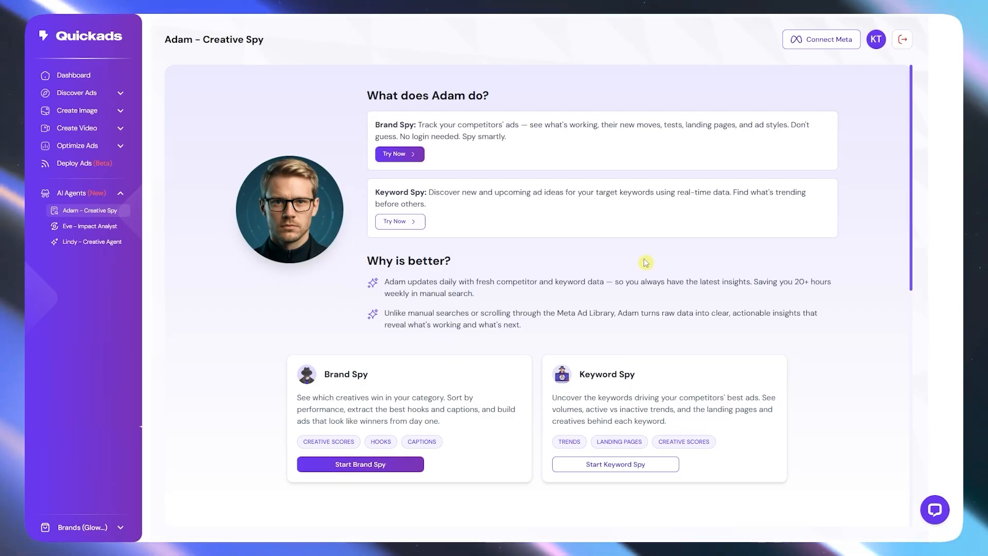
{"action": "scroll", "coordinate": [650, 263], "scroll_direction": "down", "scroll_amount": 2}
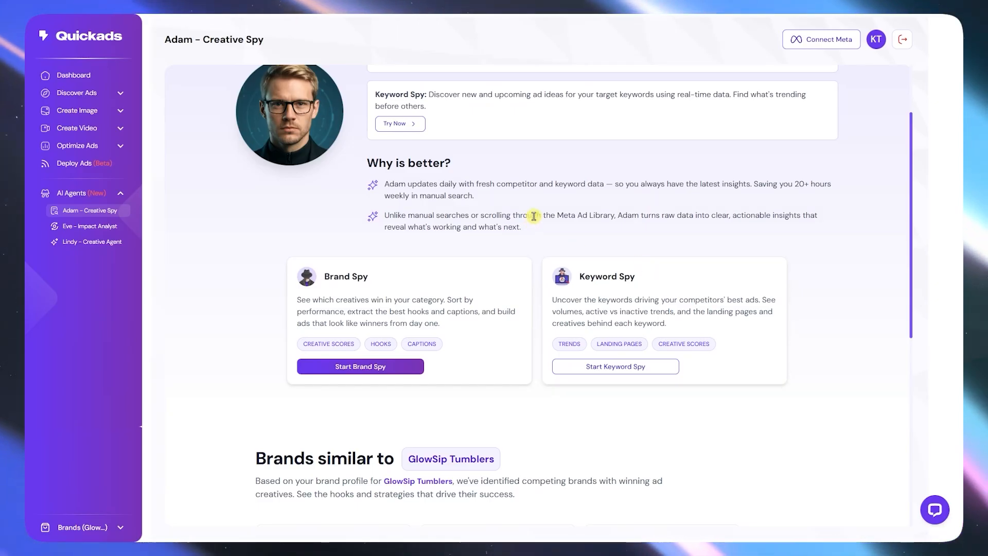
{"action": "scroll", "coordinate": [519, 323], "scroll_direction": "down", "scroll_amount": 1}
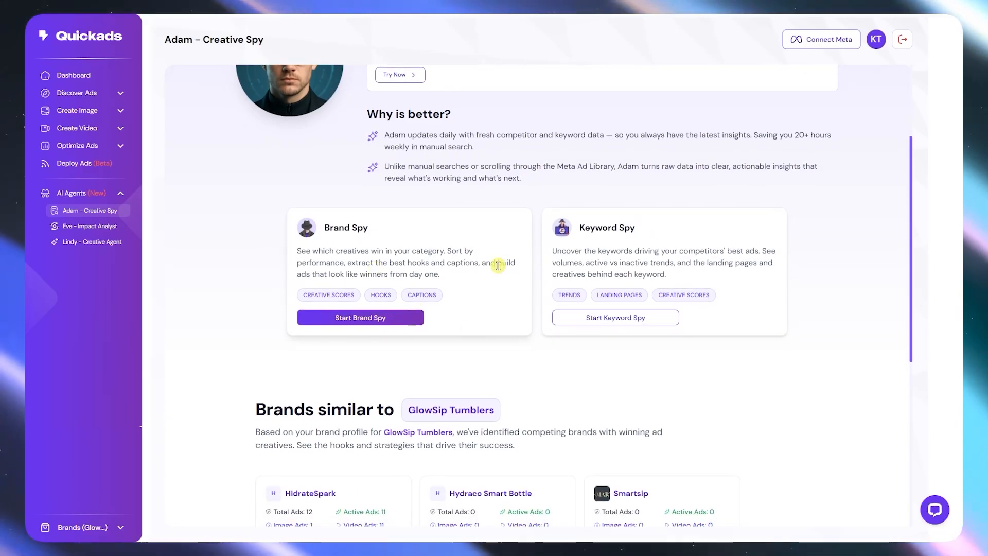
{"action": "scroll", "coordinate": [462, 267], "scroll_direction": "down", "scroll_amount": 1}
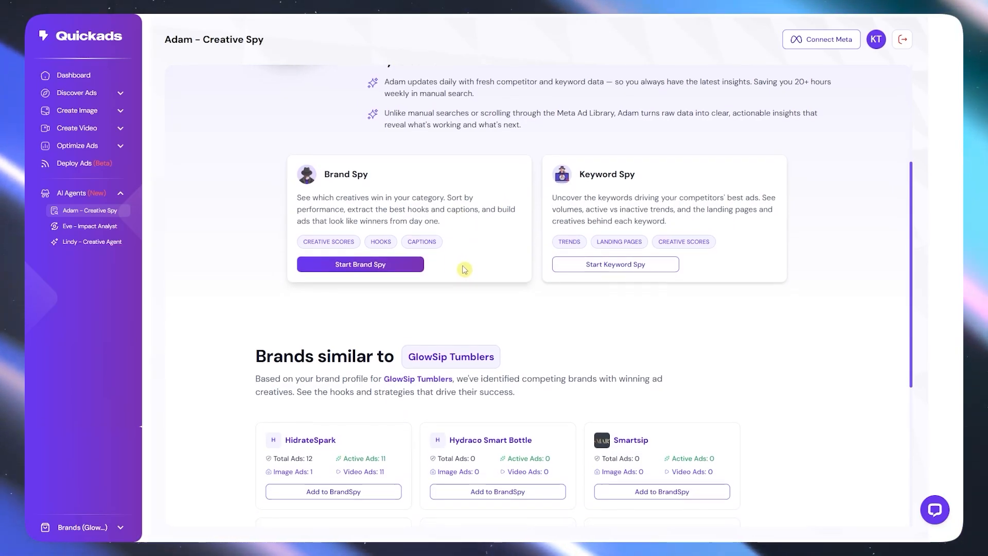
{"action": "scroll", "coordinate": [497, 285], "scroll_direction": "down", "scroll_amount": 2}
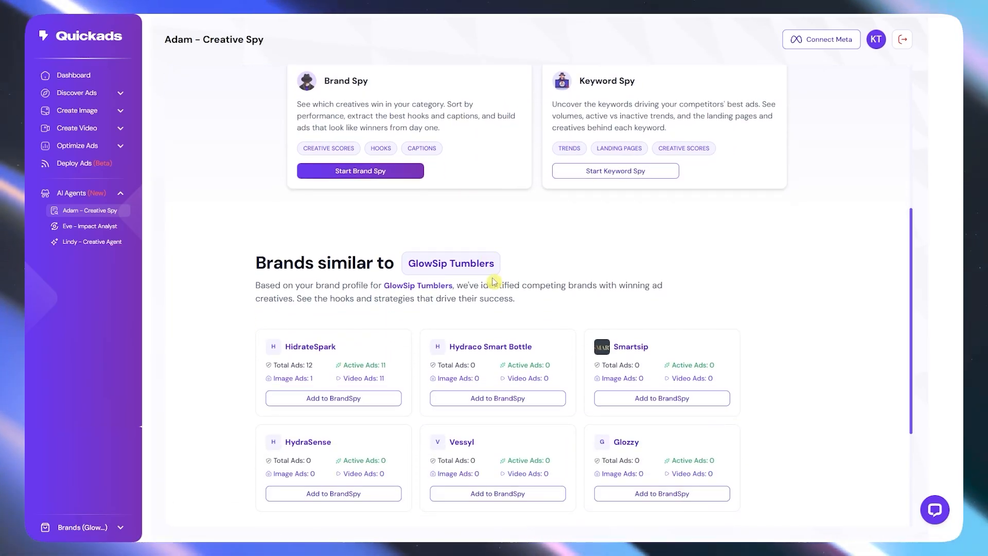
{"action": "scroll", "coordinate": [488, 286], "scroll_direction": "down", "scroll_amount": 2}
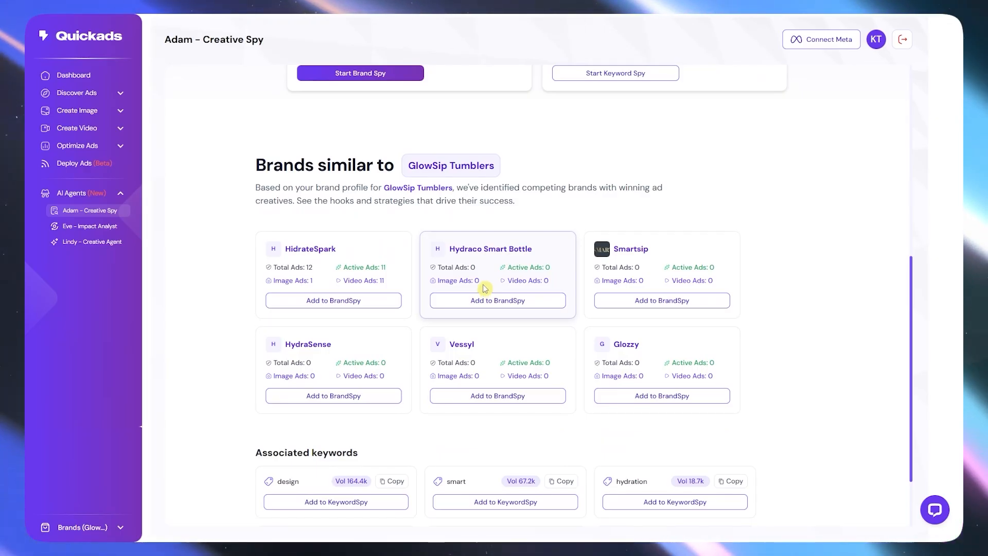
{"action": "scroll", "coordinate": [451, 269], "scroll_direction": "down", "scroll_amount": 2}
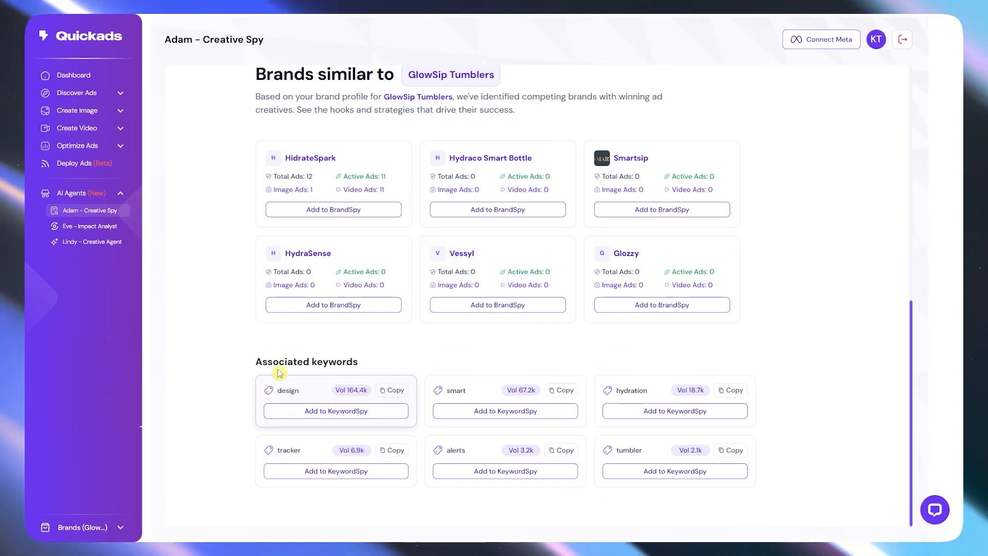
{"action": "scroll", "coordinate": [282, 379], "scroll_direction": "up", "scroll_amount": 3}
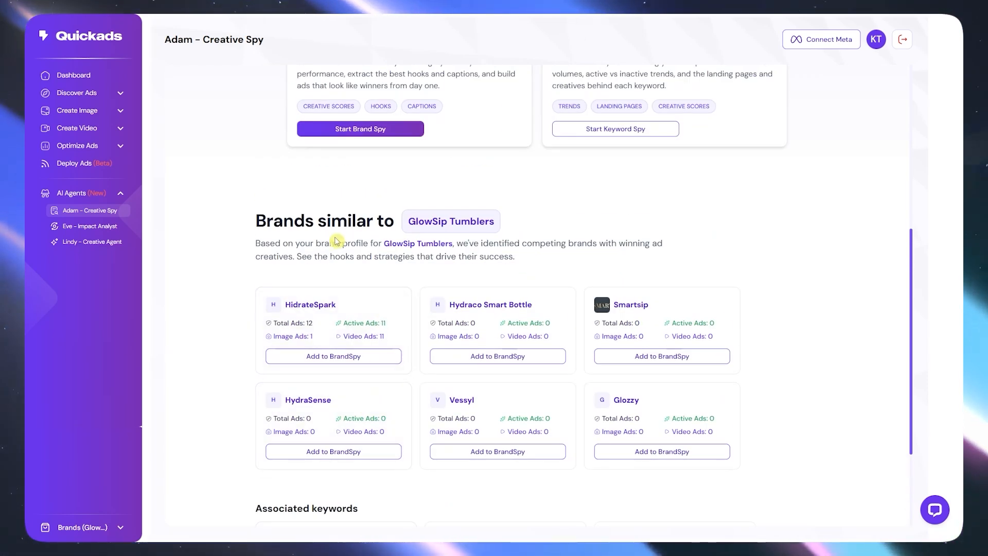
Highlight the similar brands heading, review what Adam does, and open the Eve - Impact Analyst agent page
{"action": "left_click_drag", "start_coordinate": [307, 220], "coordinate": [394, 220]}
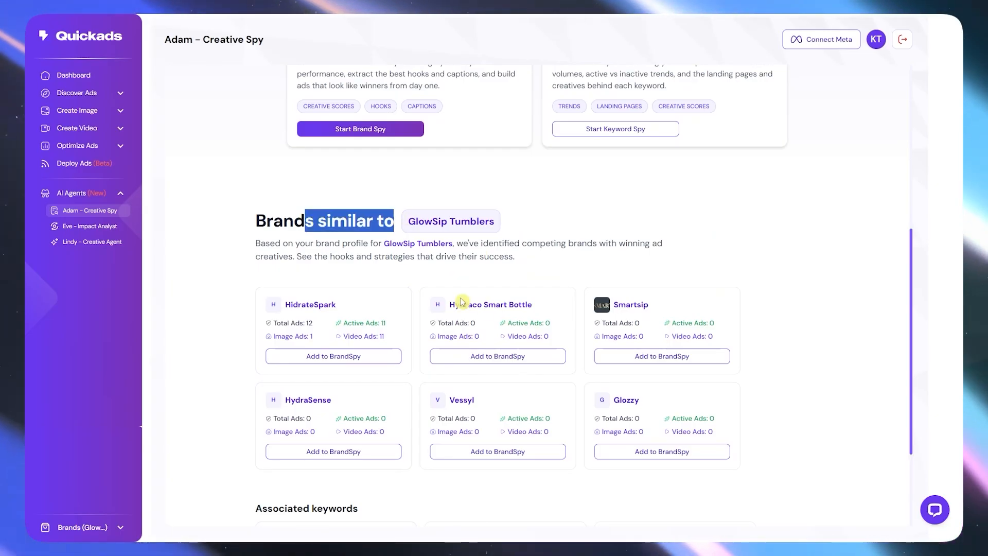
{"action": "scroll", "coordinate": [469, 247], "scroll_direction": "up", "scroll_amount": 5}
{"action": "scroll", "coordinate": [469, 246], "scroll_direction": "up", "scroll_amount": 2}
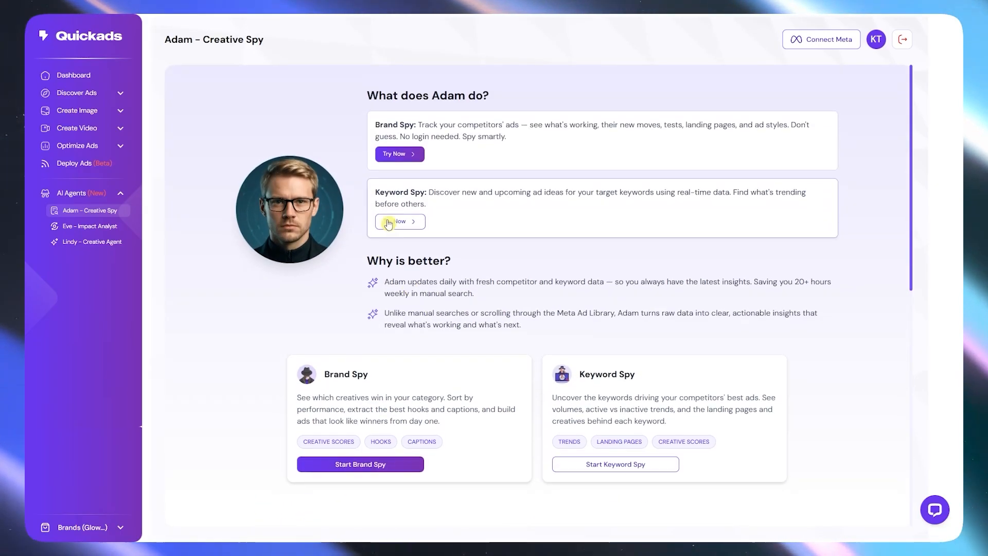
{"action": "left_click", "coordinate": [93, 230]}
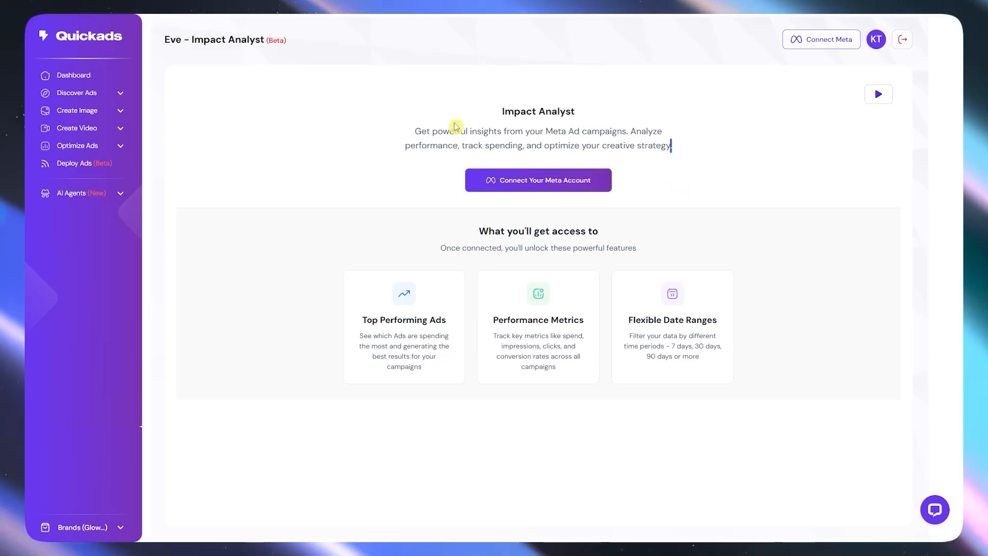
Open the Lindy - Creative Agent page and look at its Add Product form, closing it without adding a product
{"action": "left_click", "coordinate": [116, 192]}
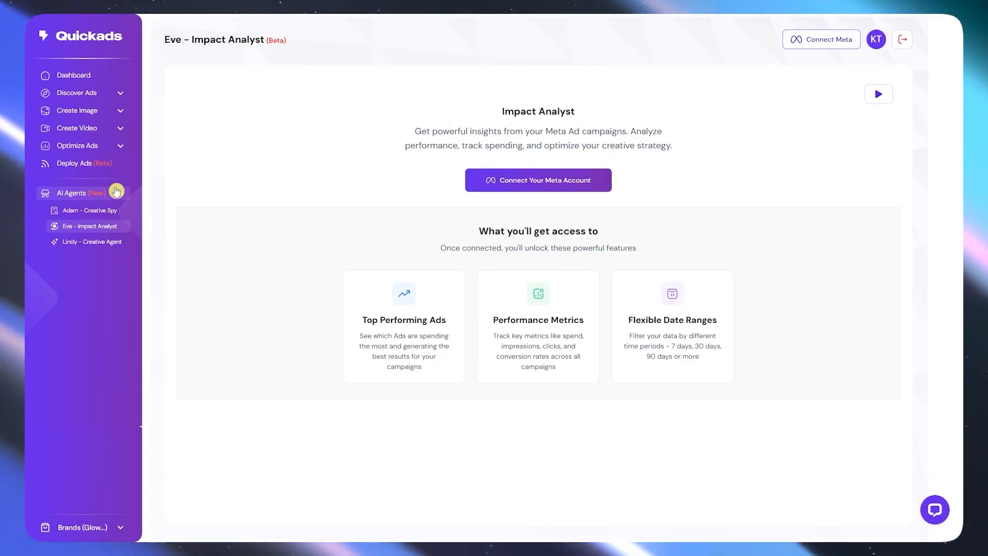
{"action": "left_click", "coordinate": [92, 241]}
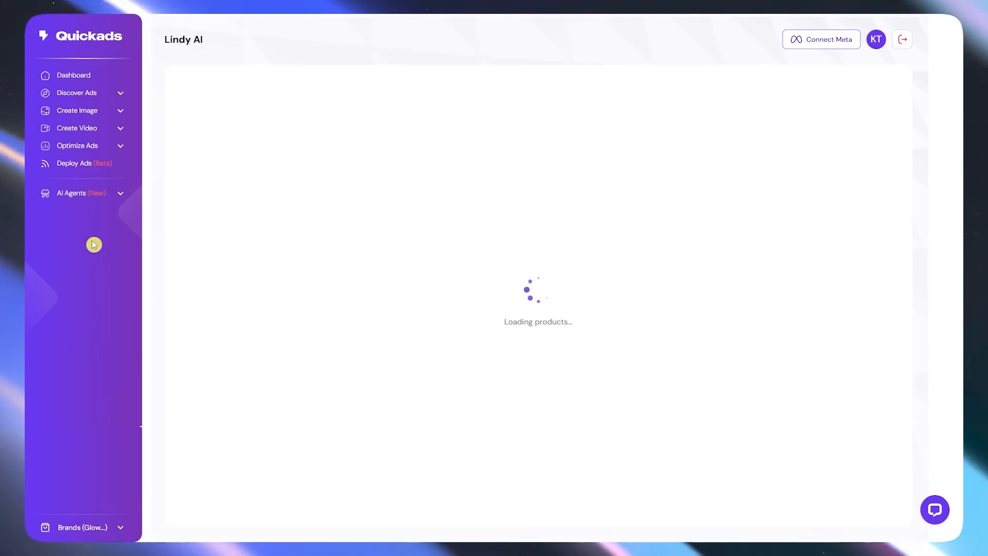
{"action": "left_click", "coordinate": [111, 194]}
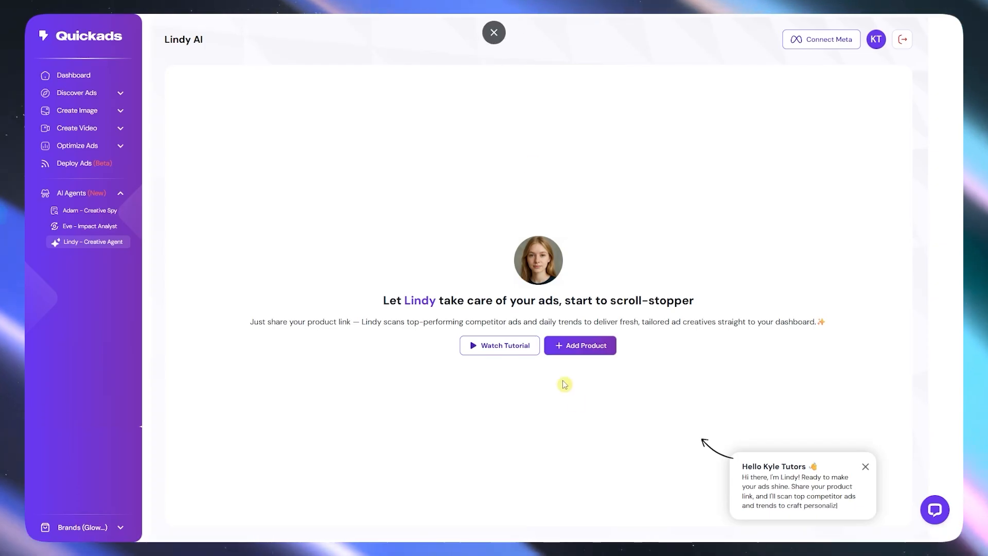
{"action": "left_click", "coordinate": [578, 344]}
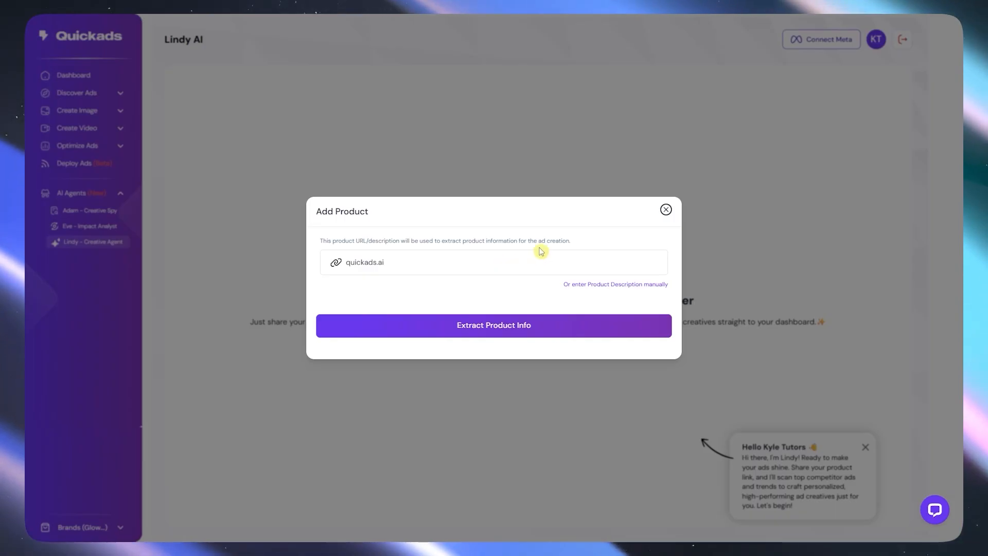
{"action": "left_click", "coordinate": [666, 210]}
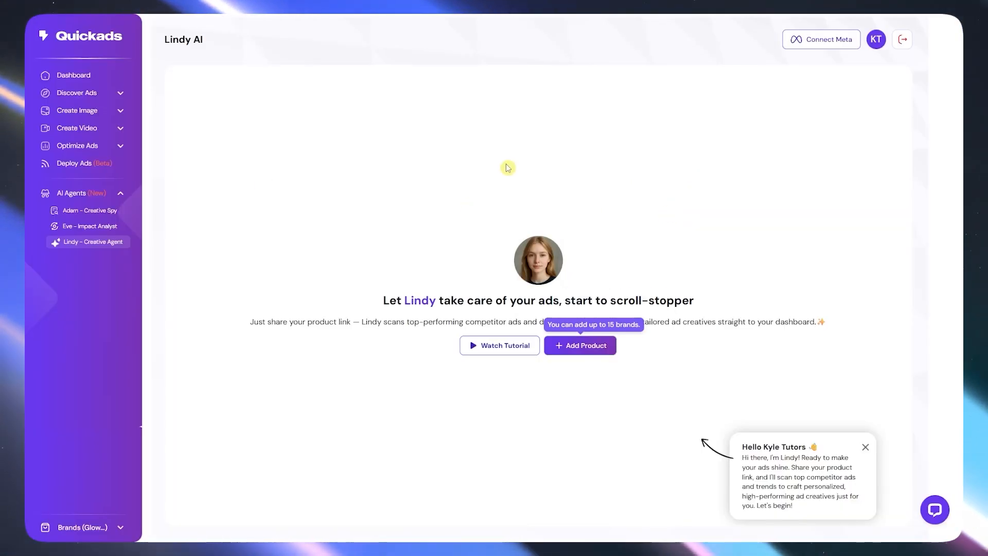